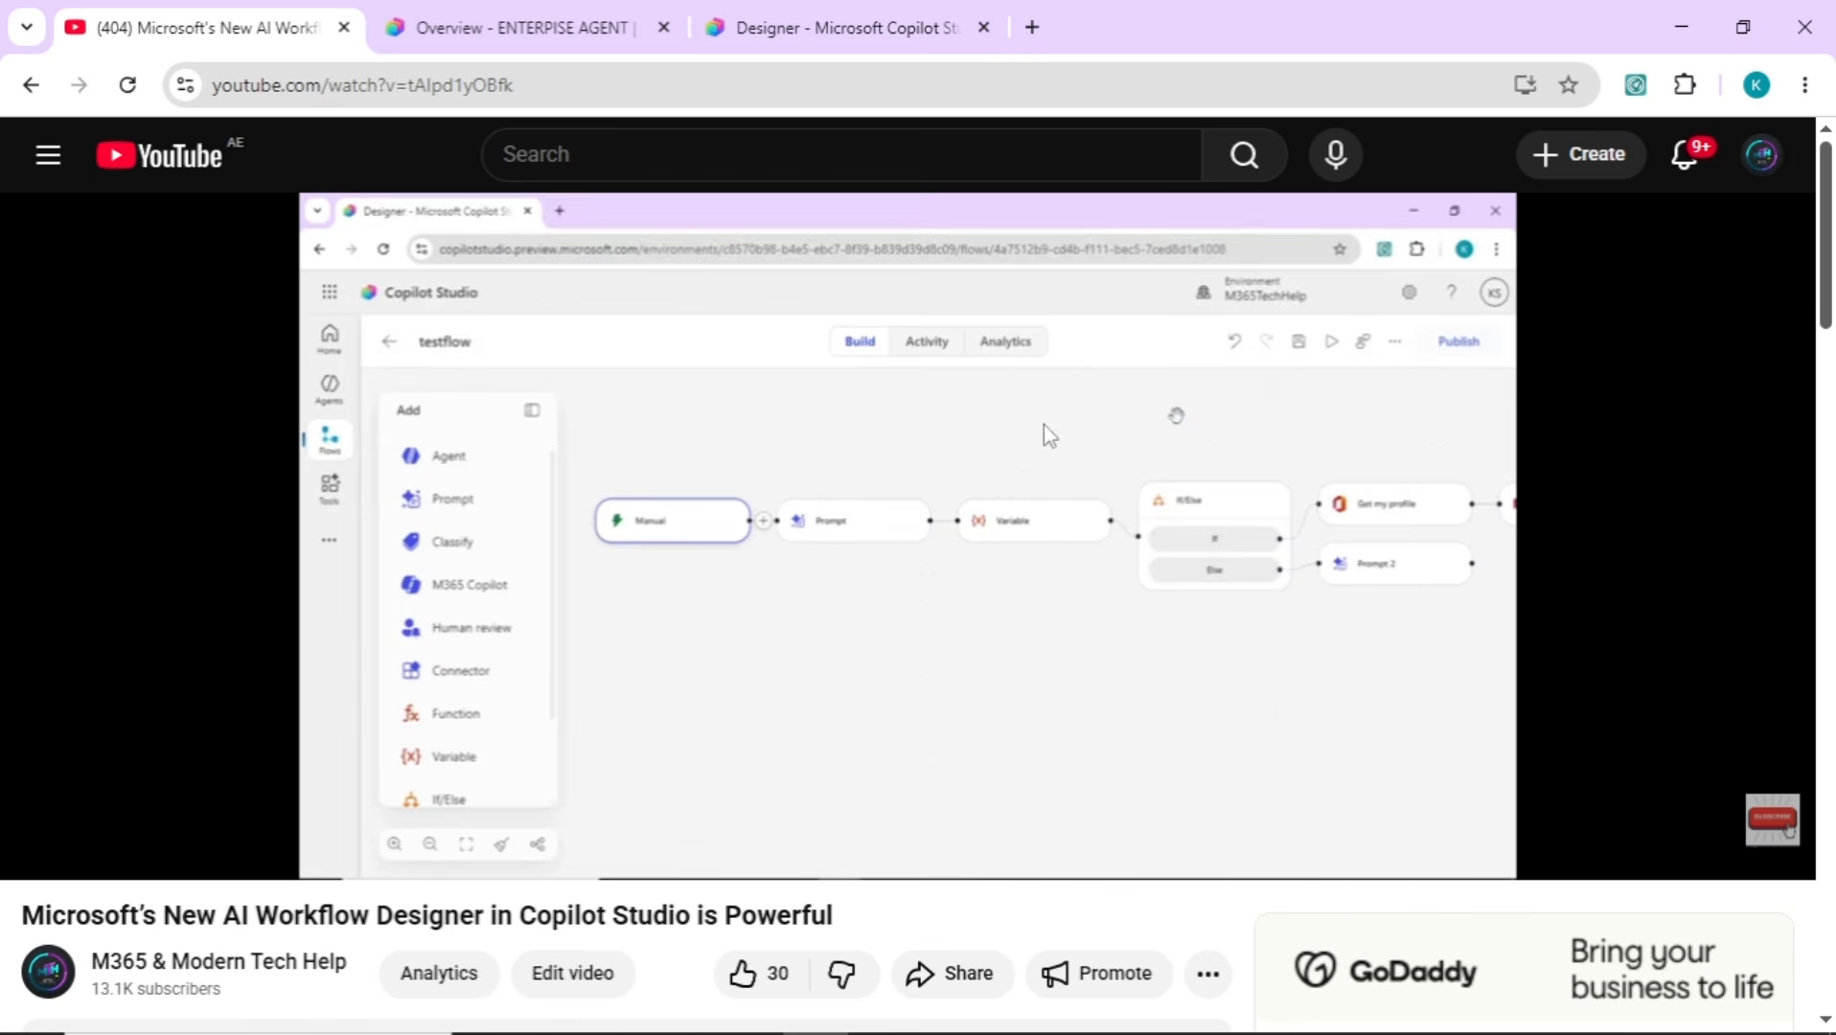
Examine the ENTERPISE AGENT's tools and the node layout of its Route Employee Request to Specialist Agent workflow in Copilot Studio
click(517, 26)
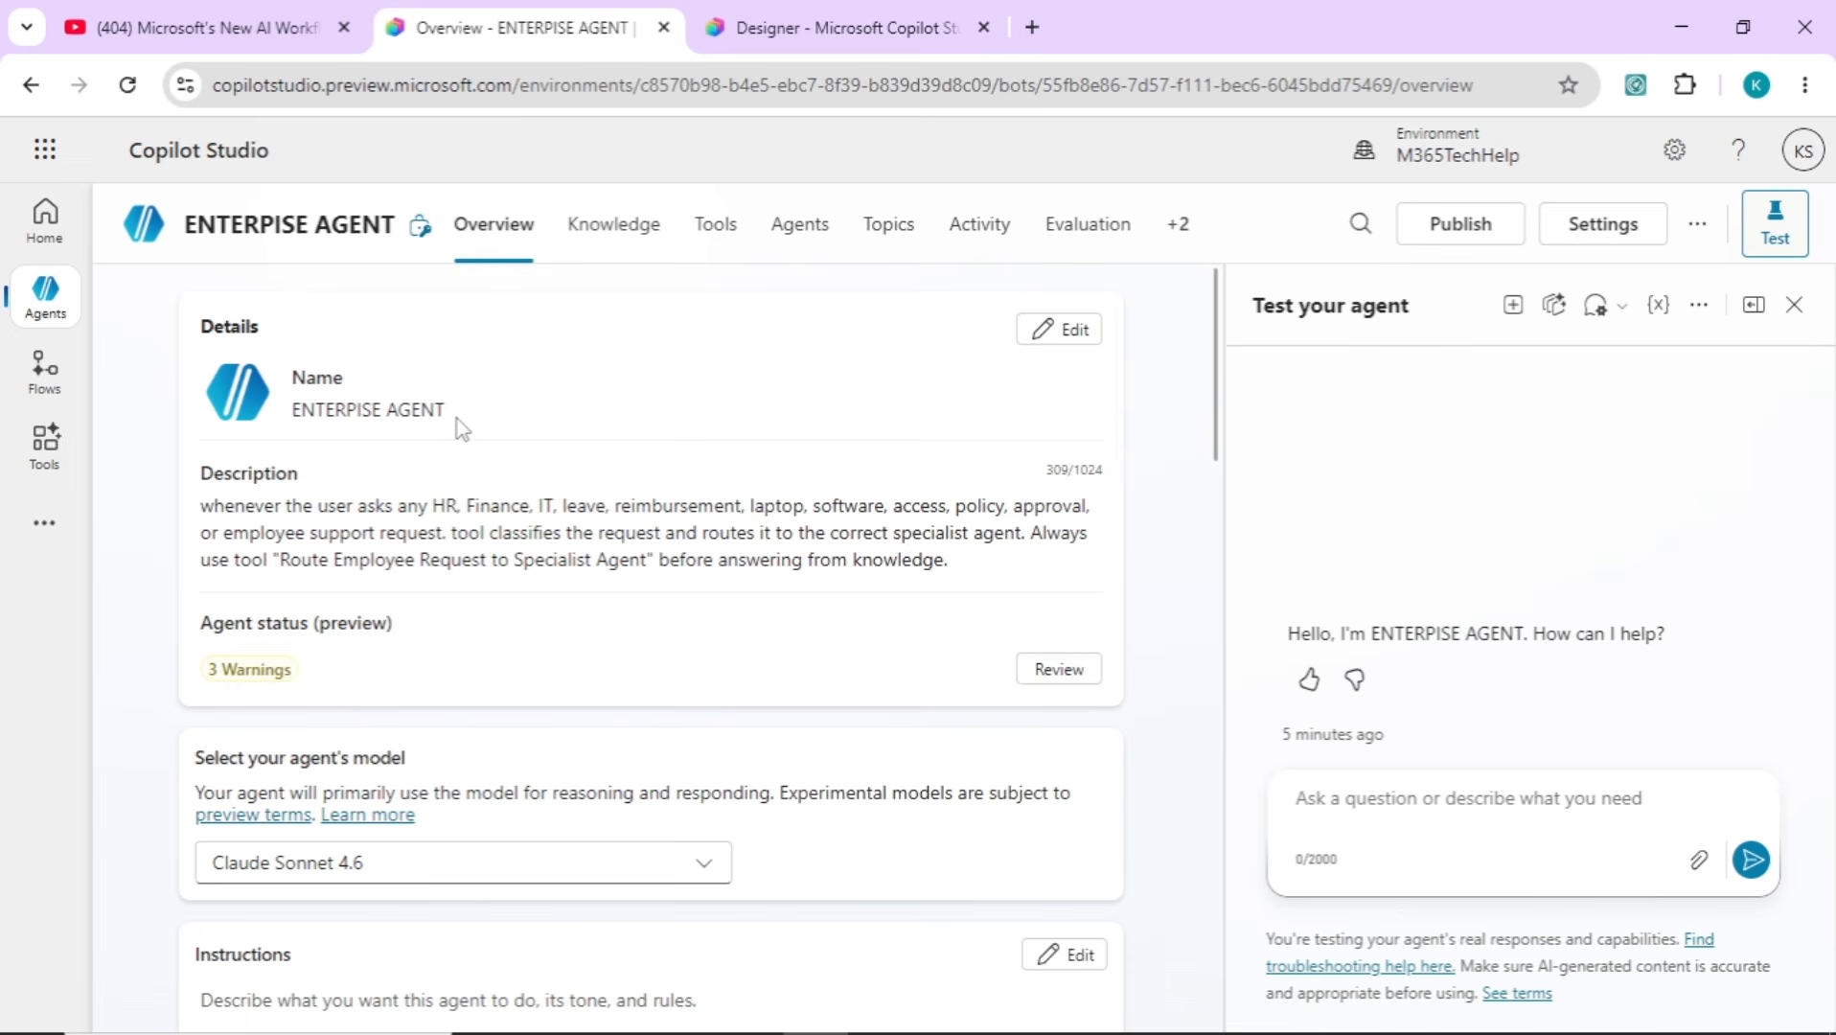
click(731, 233)
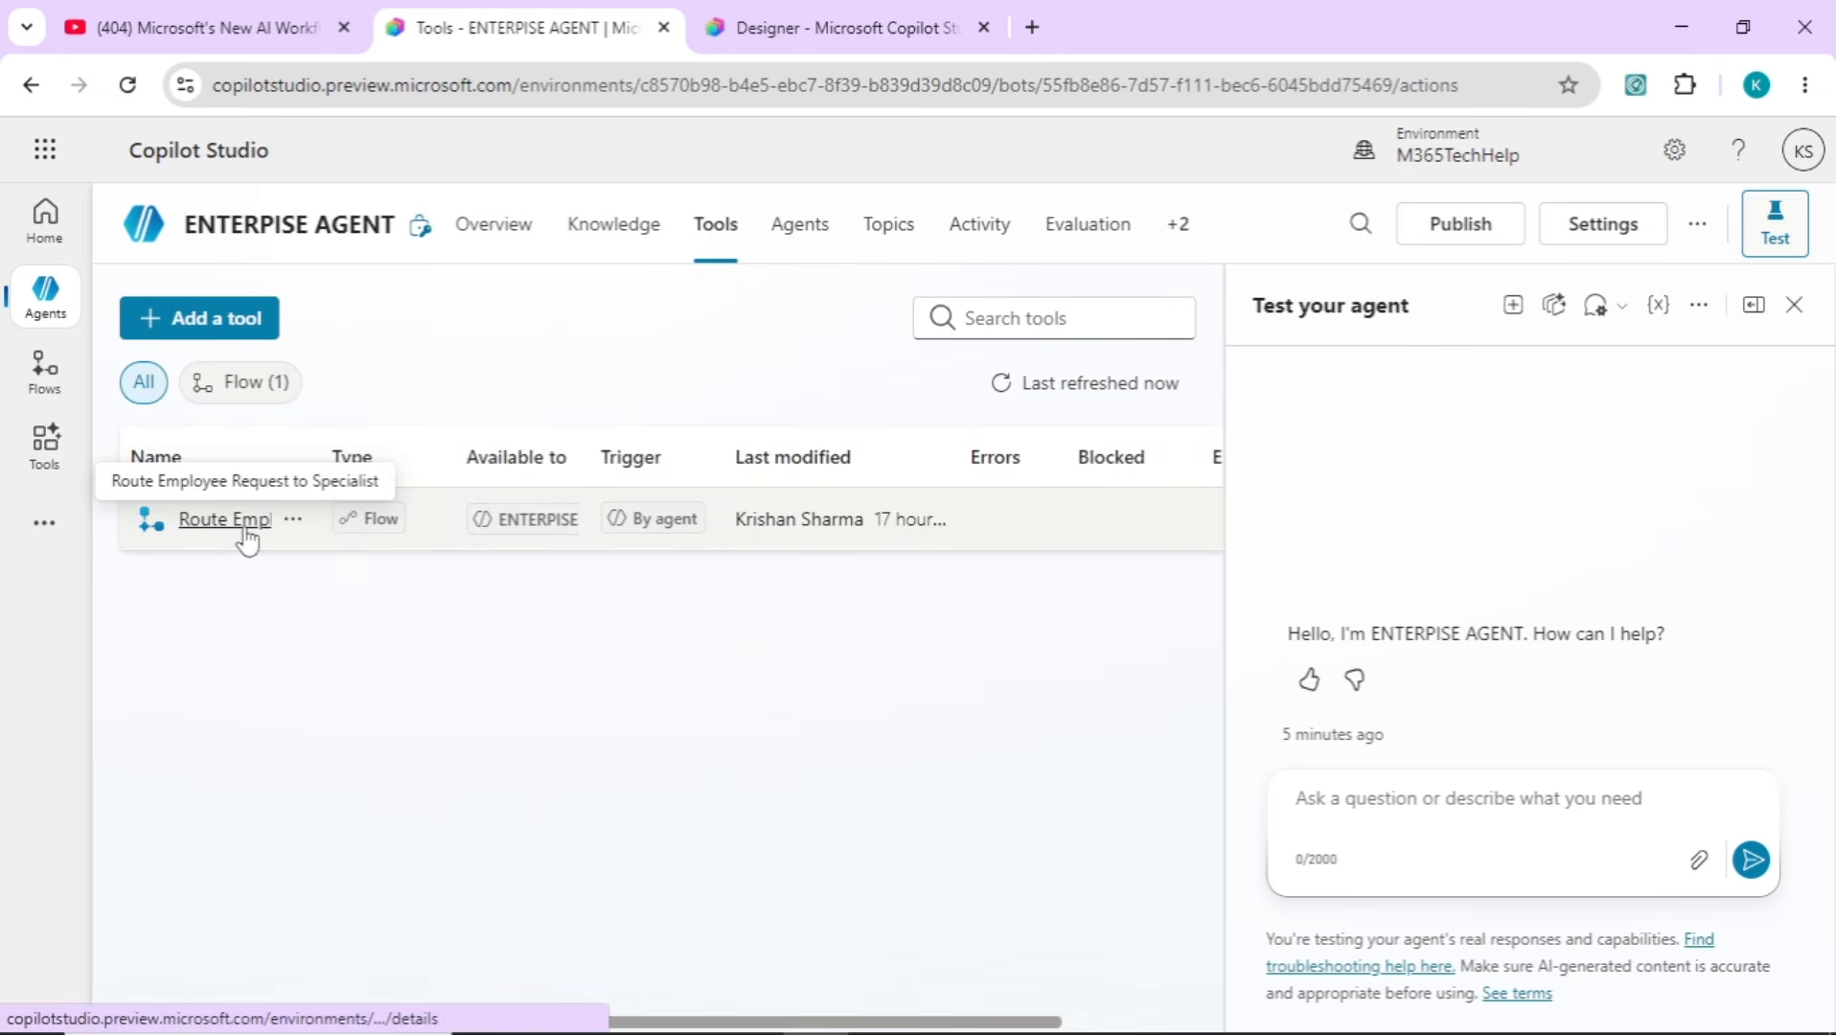
click(812, 29)
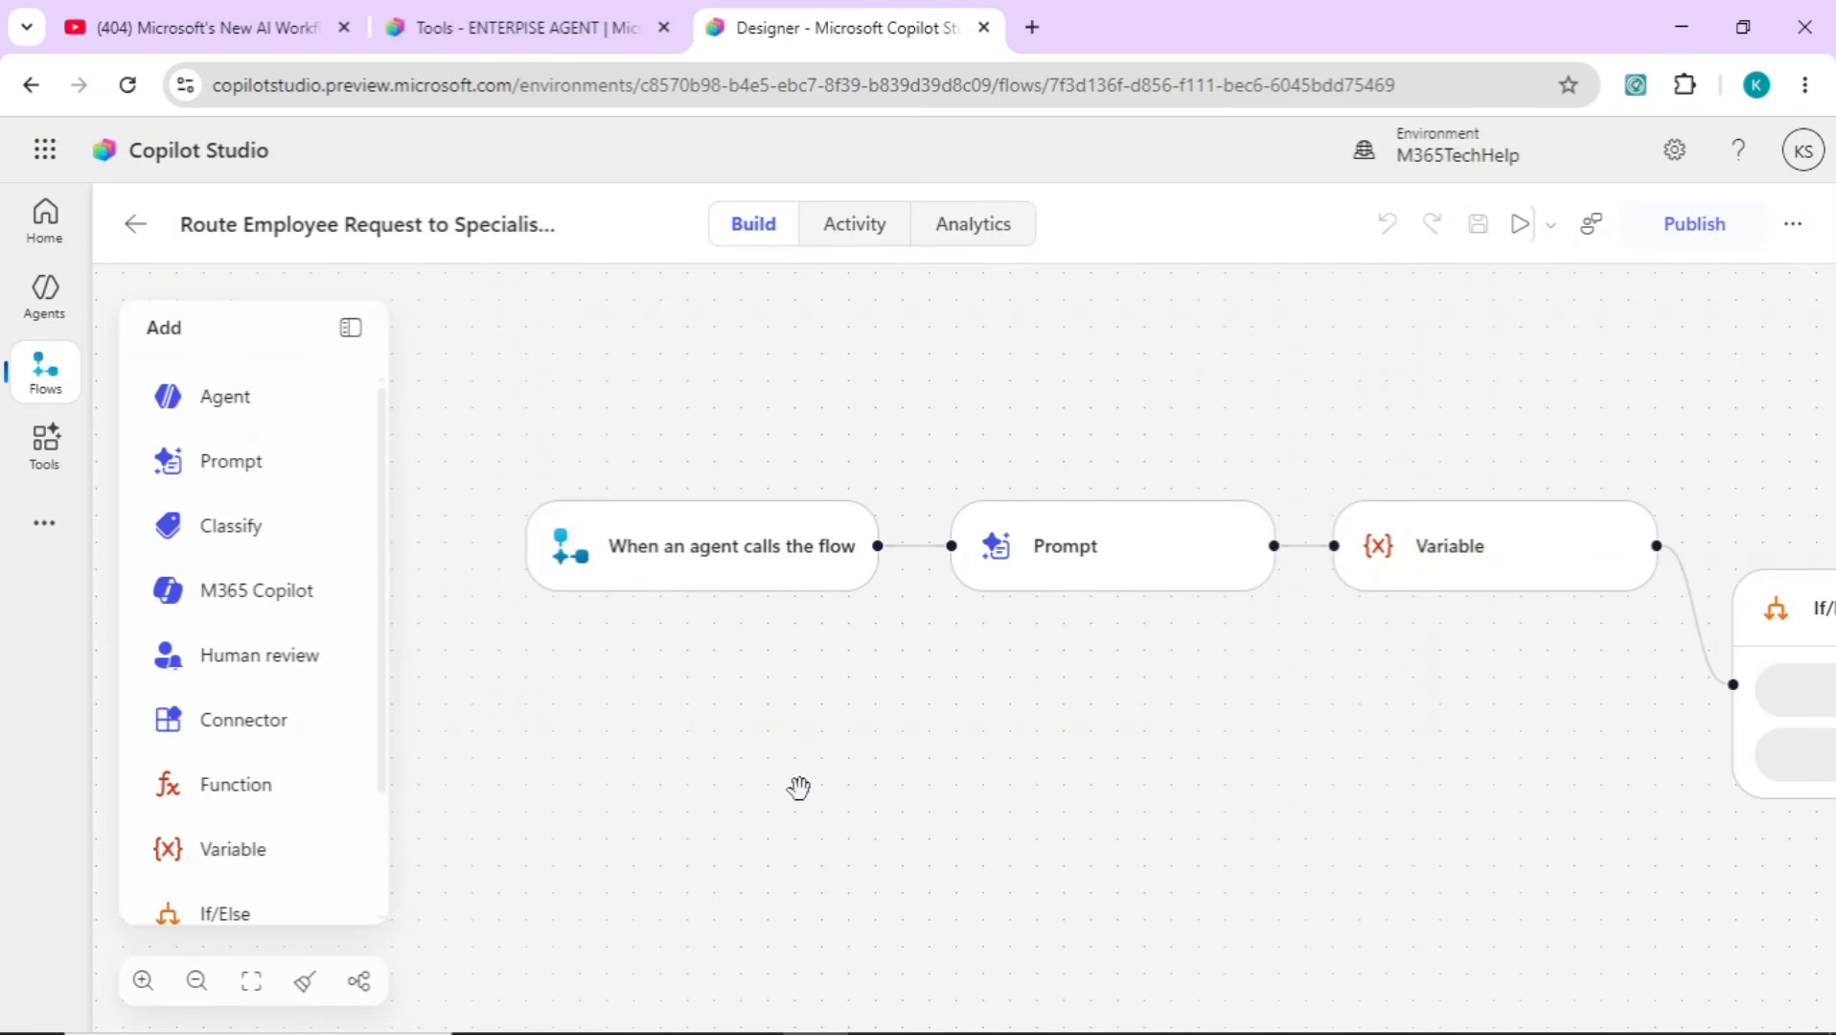
click(200, 993)
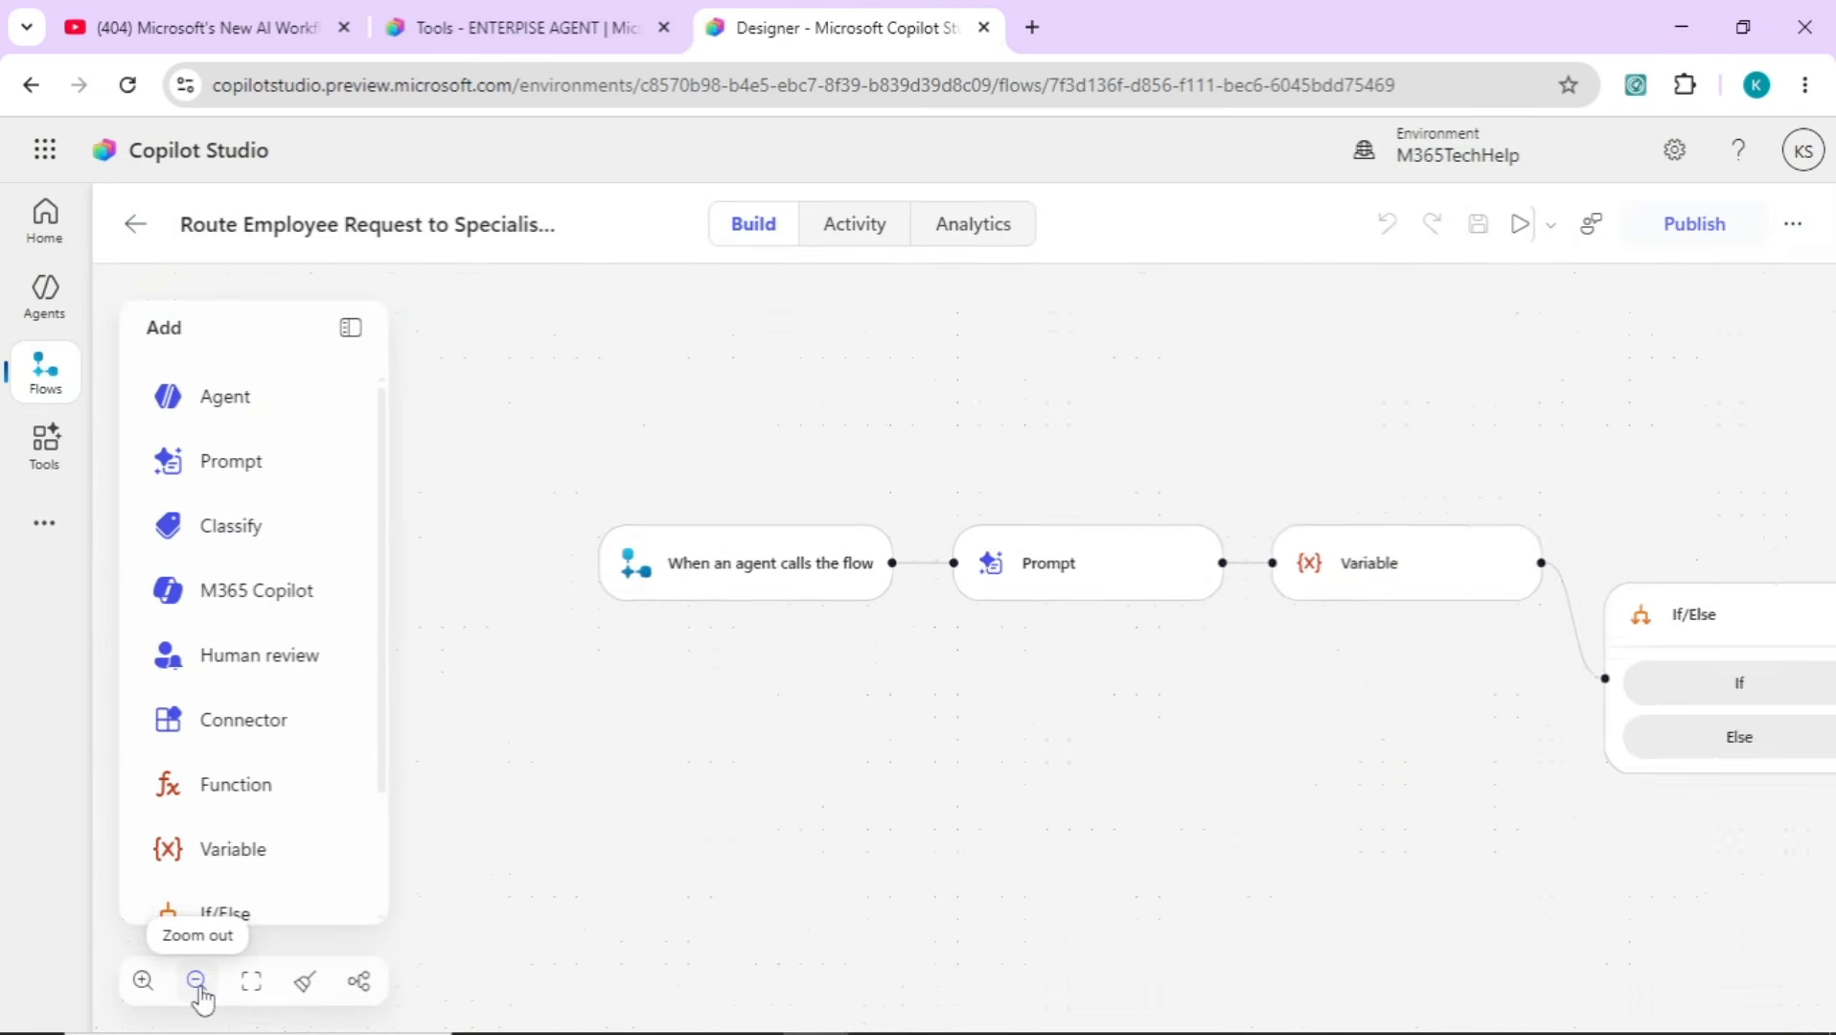
click(199, 993)
right_click(926, 673)
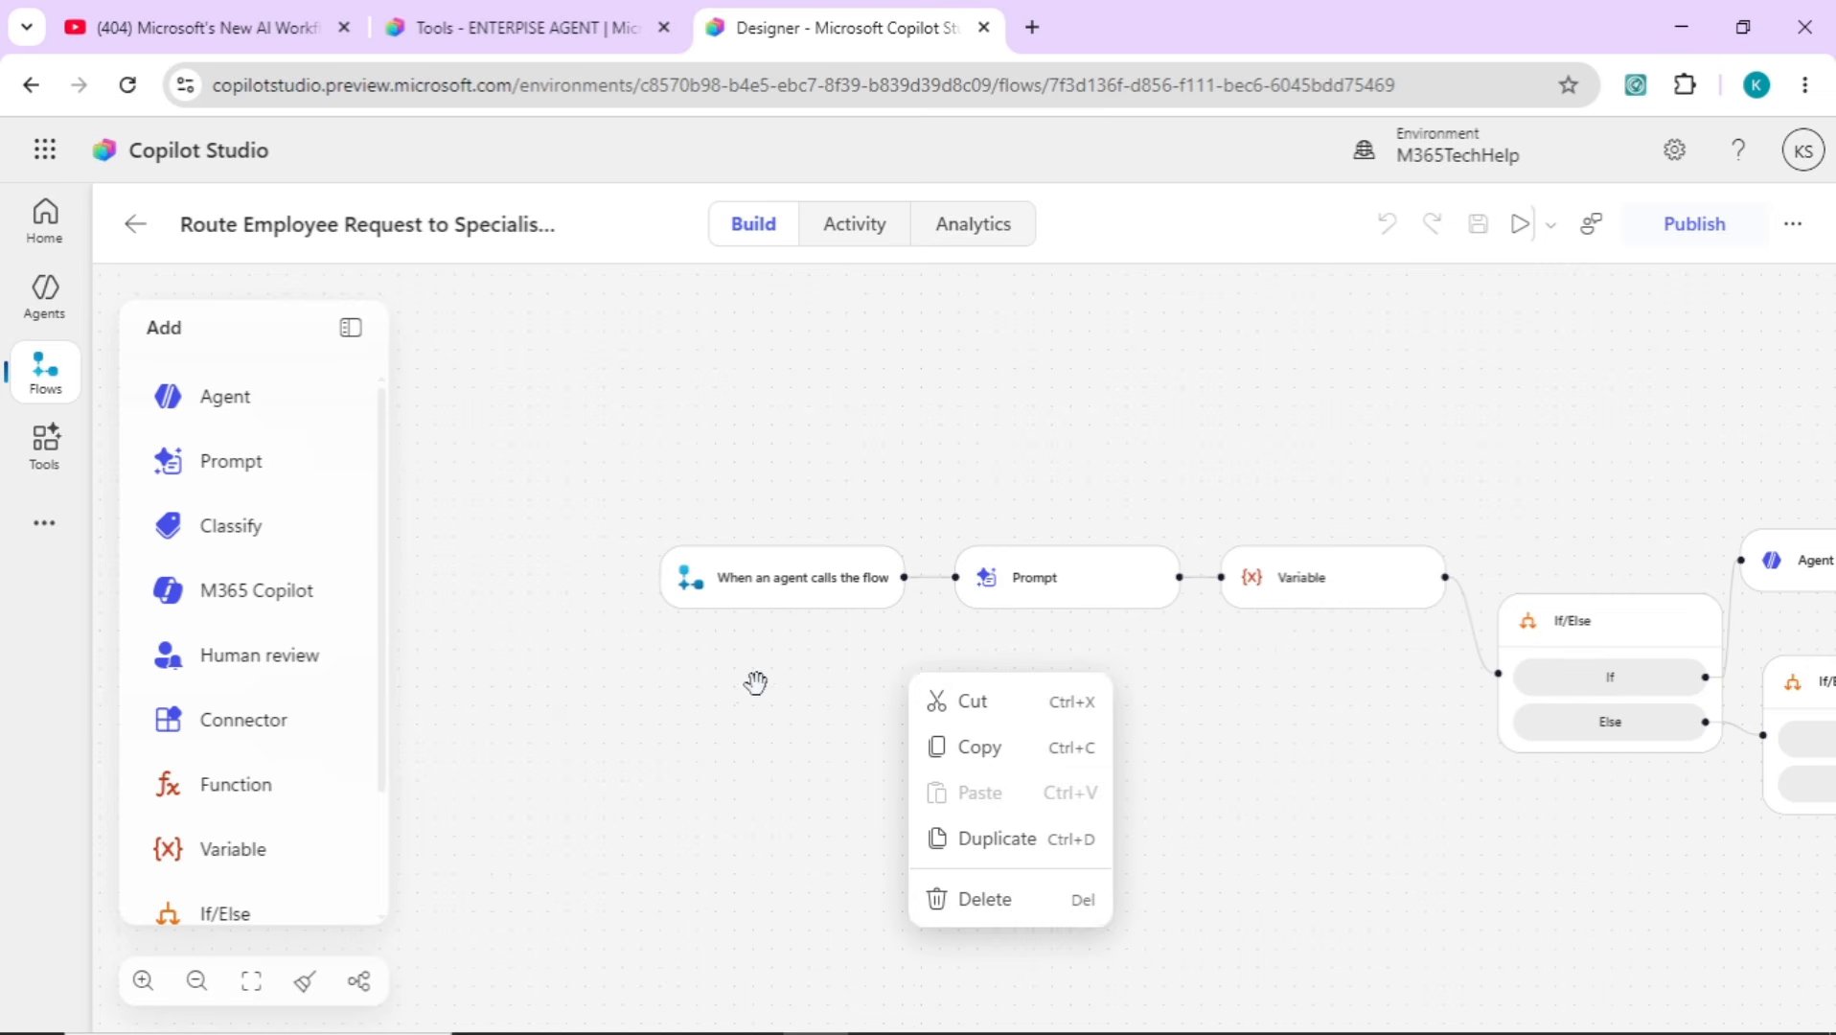
click(716, 704)
drag(729, 701, 457, 623)
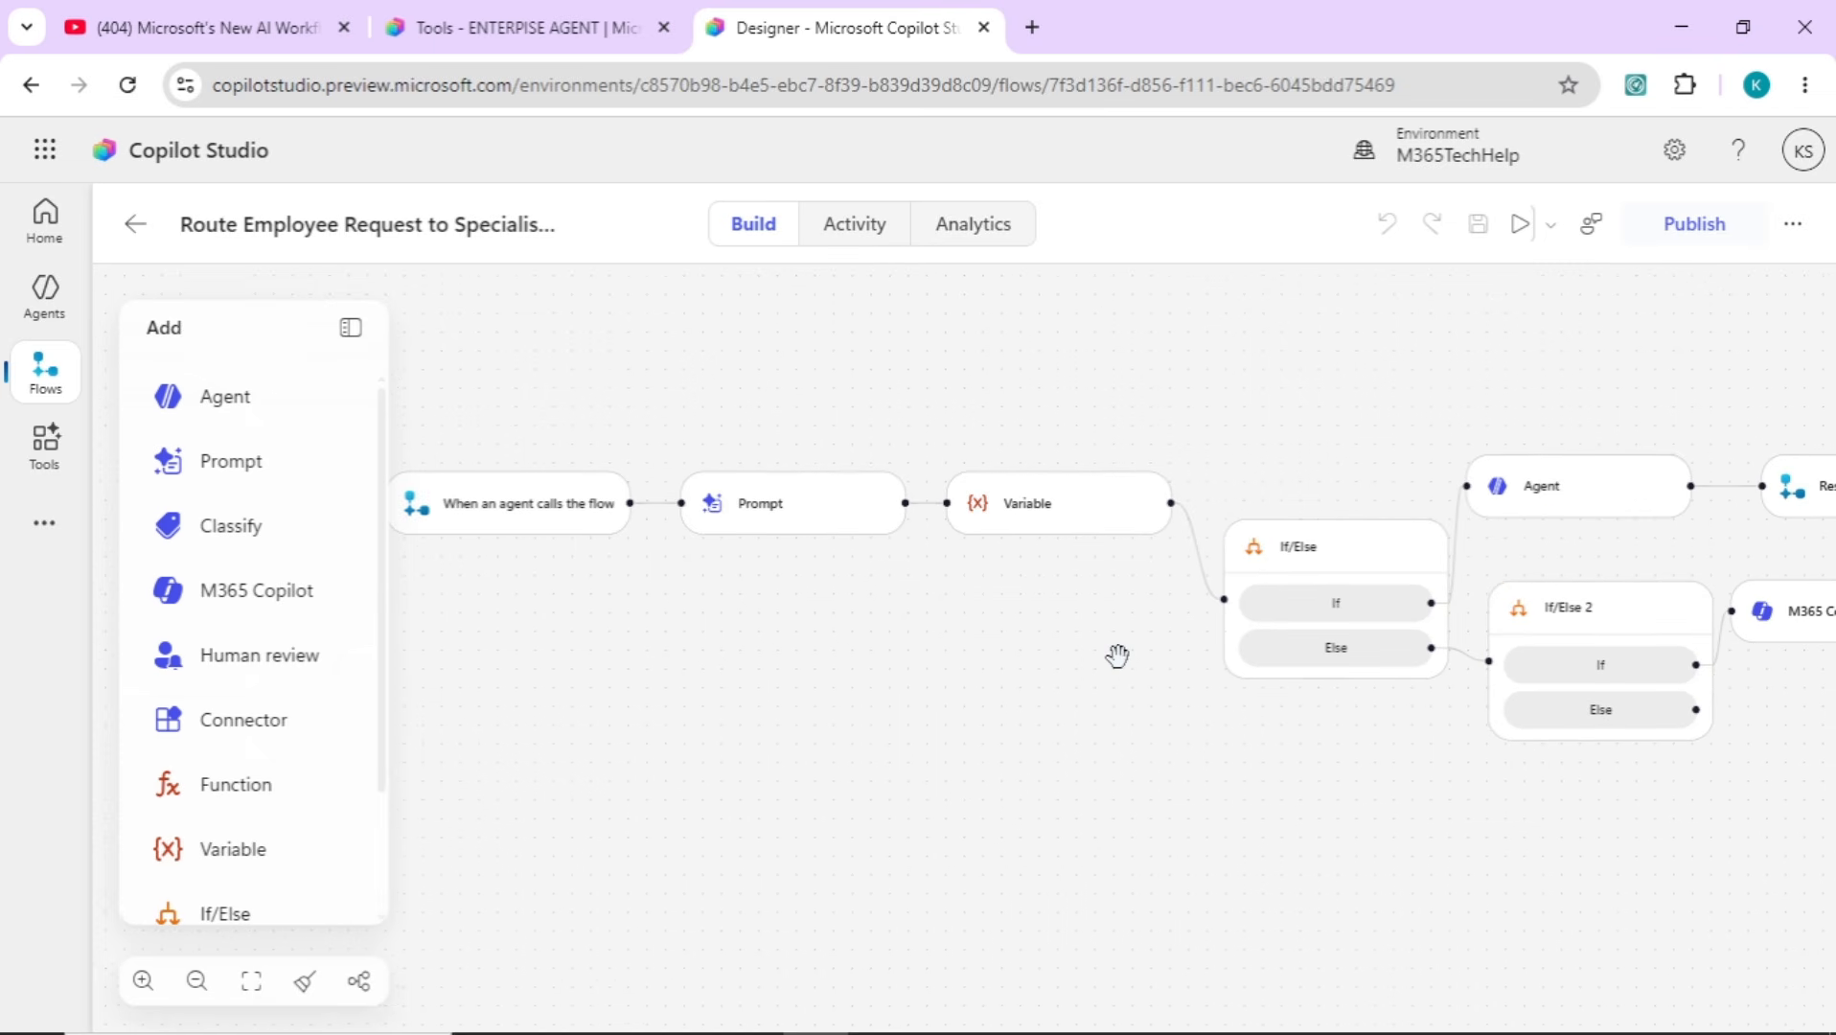
drag(1117, 657, 996, 634)
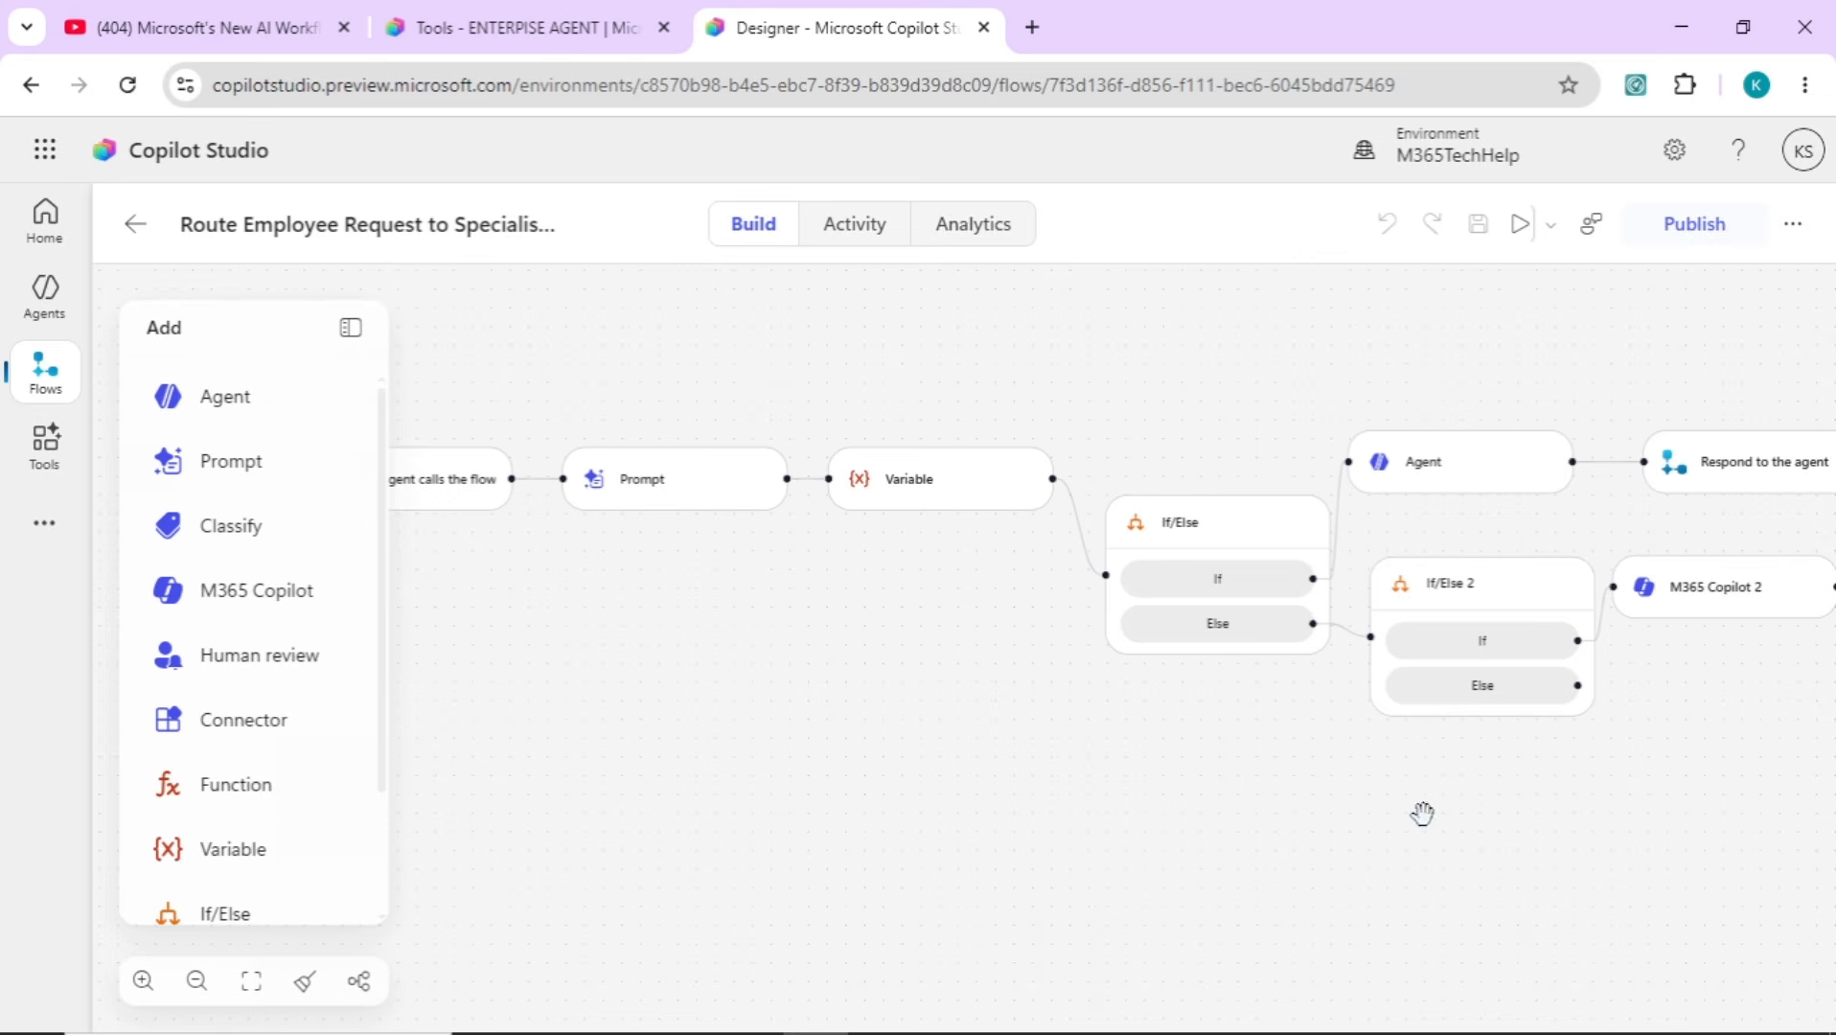
drag(1422, 813, 1017, 742)
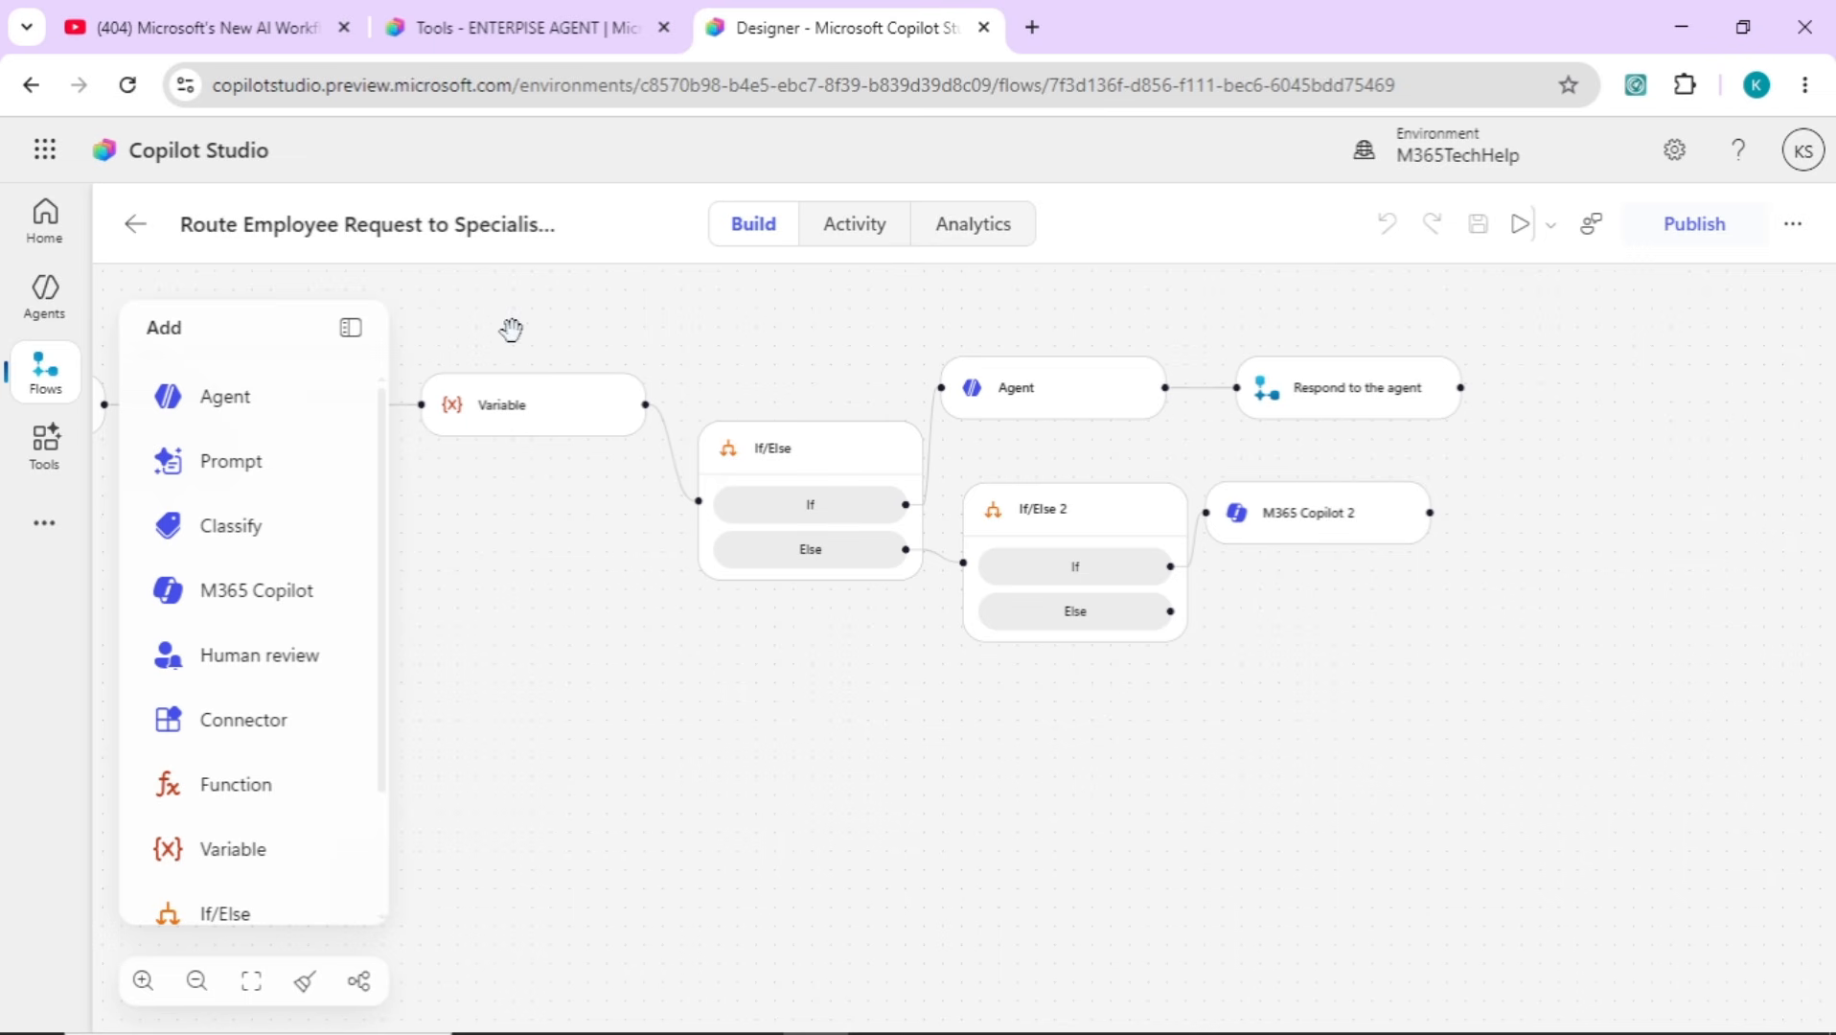
Leave the existing workflow and start a new blank workflow from the Copilot Studio home page
click(135, 230)
click(533, 29)
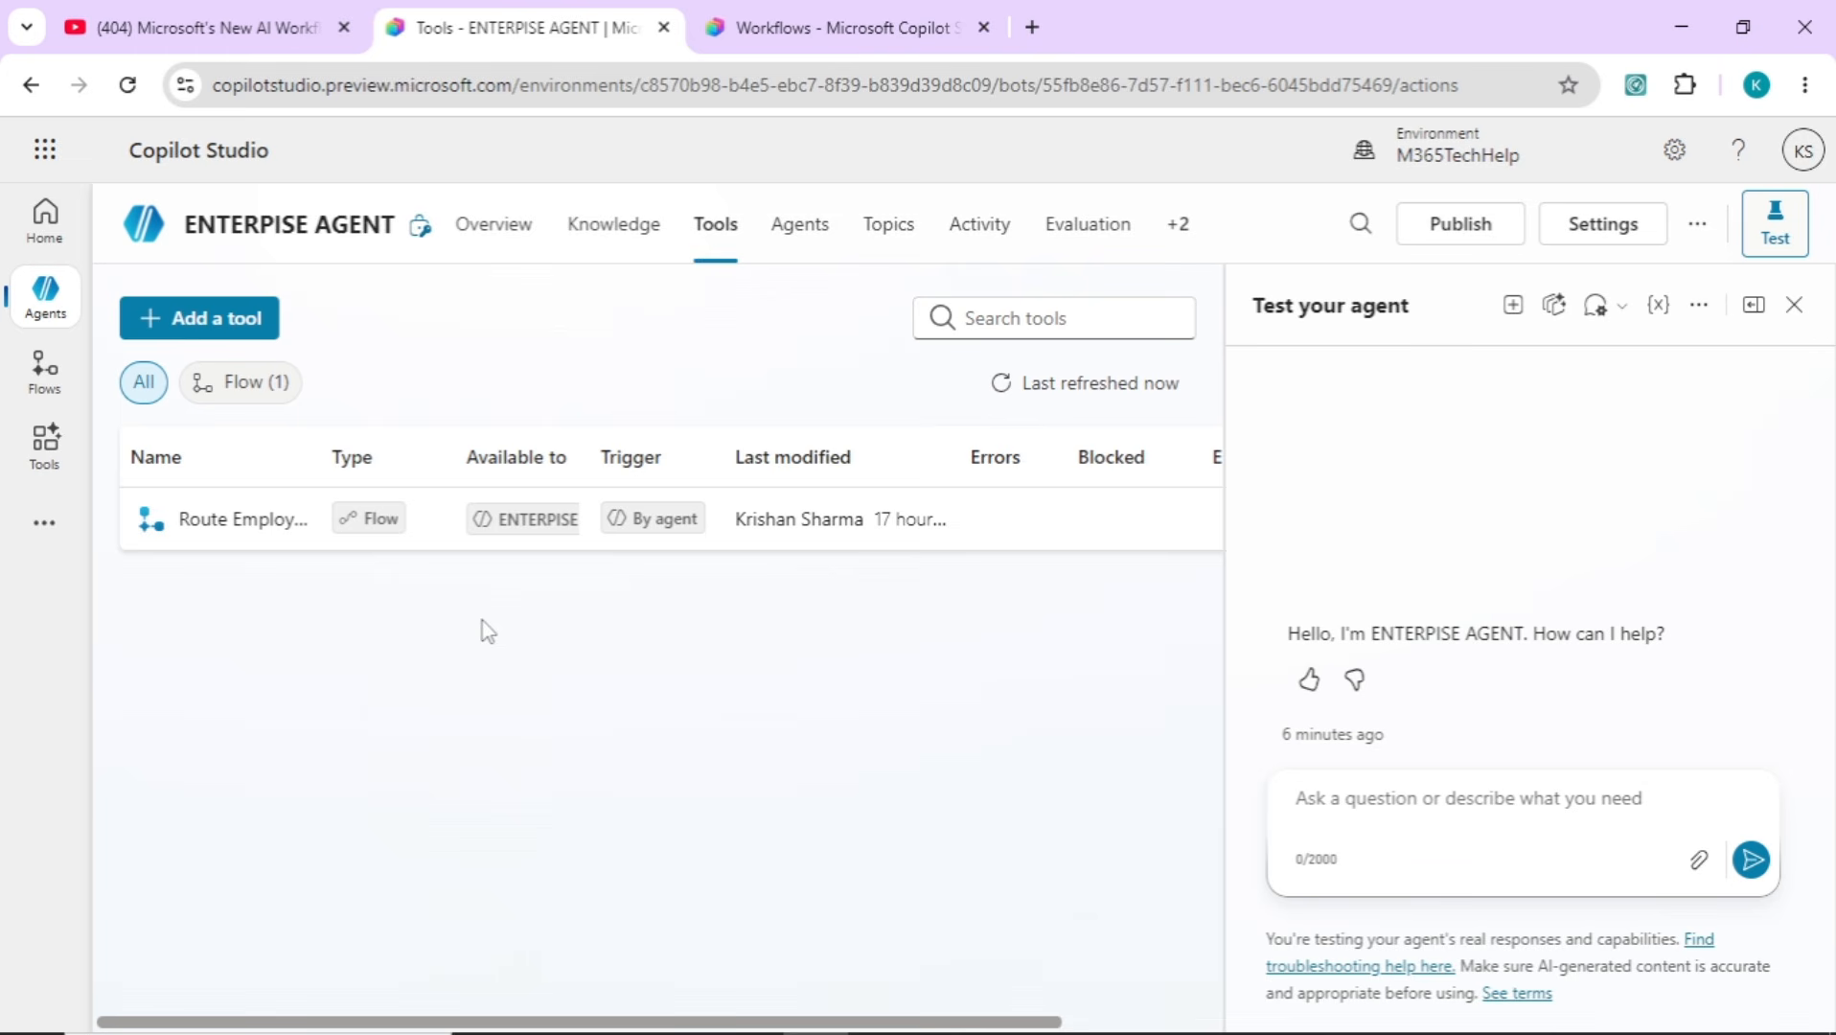
click(767, 14)
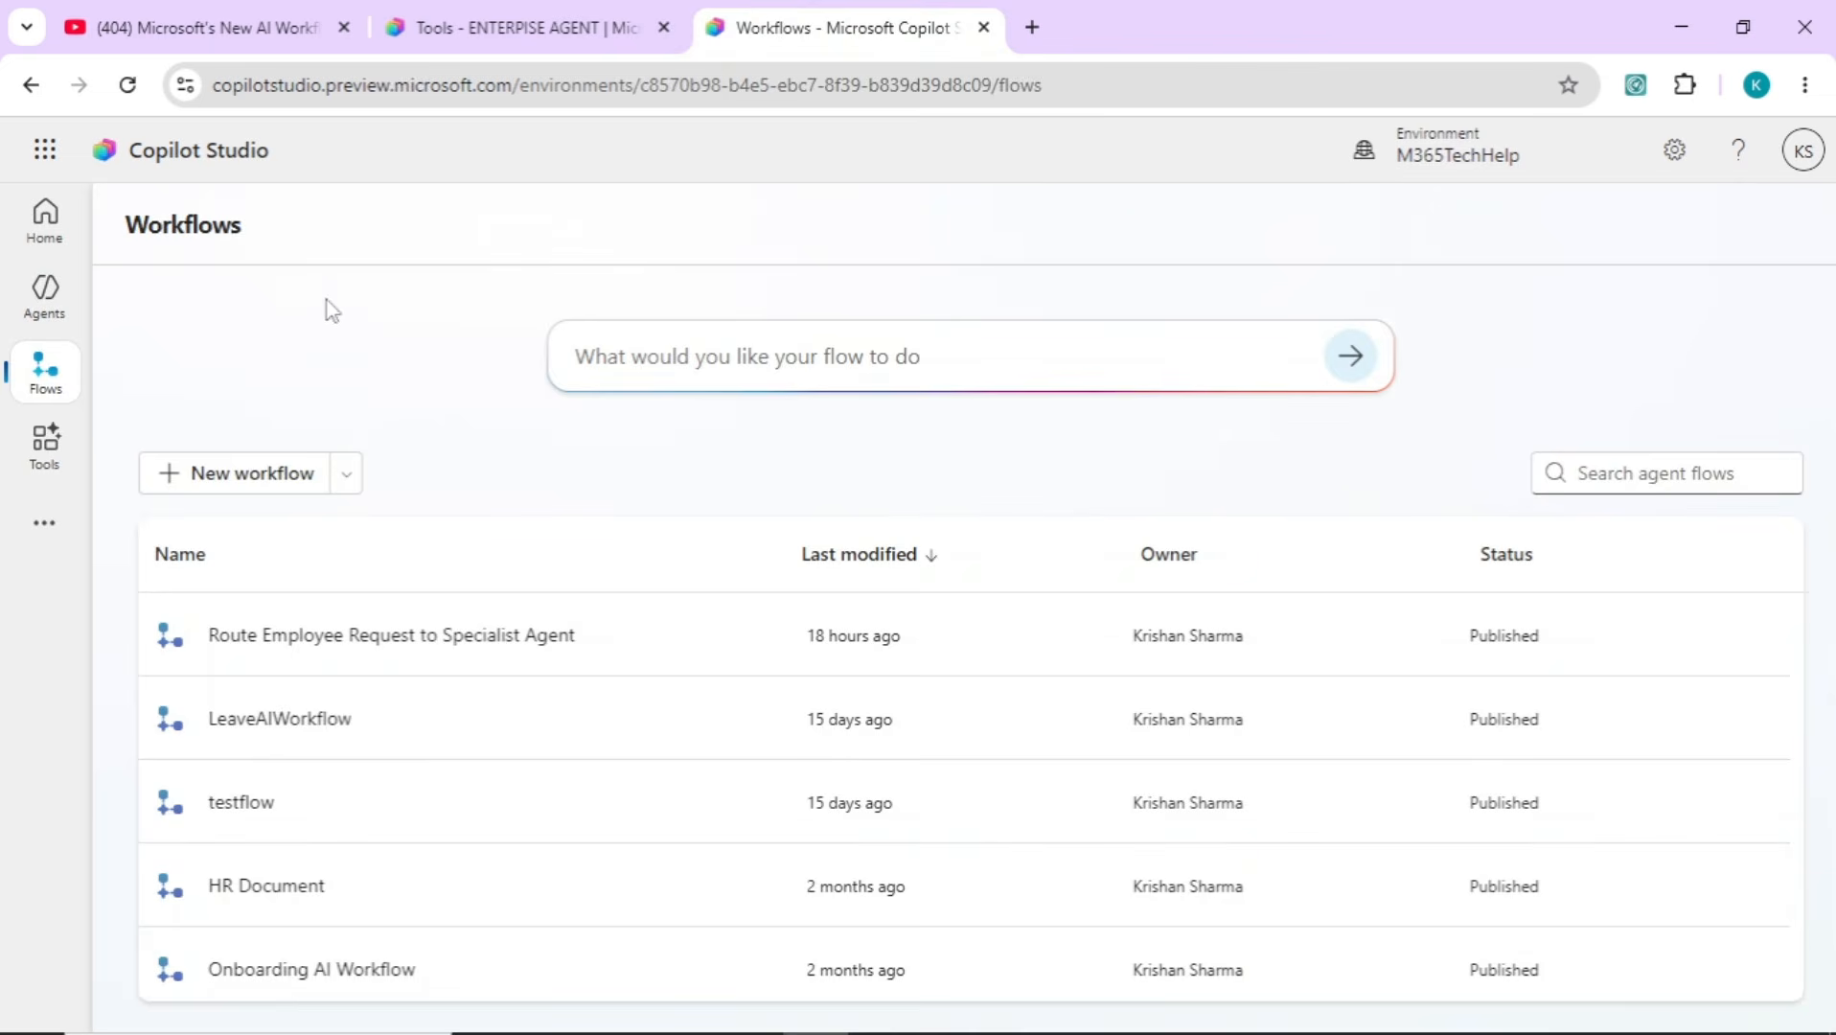
click(47, 226)
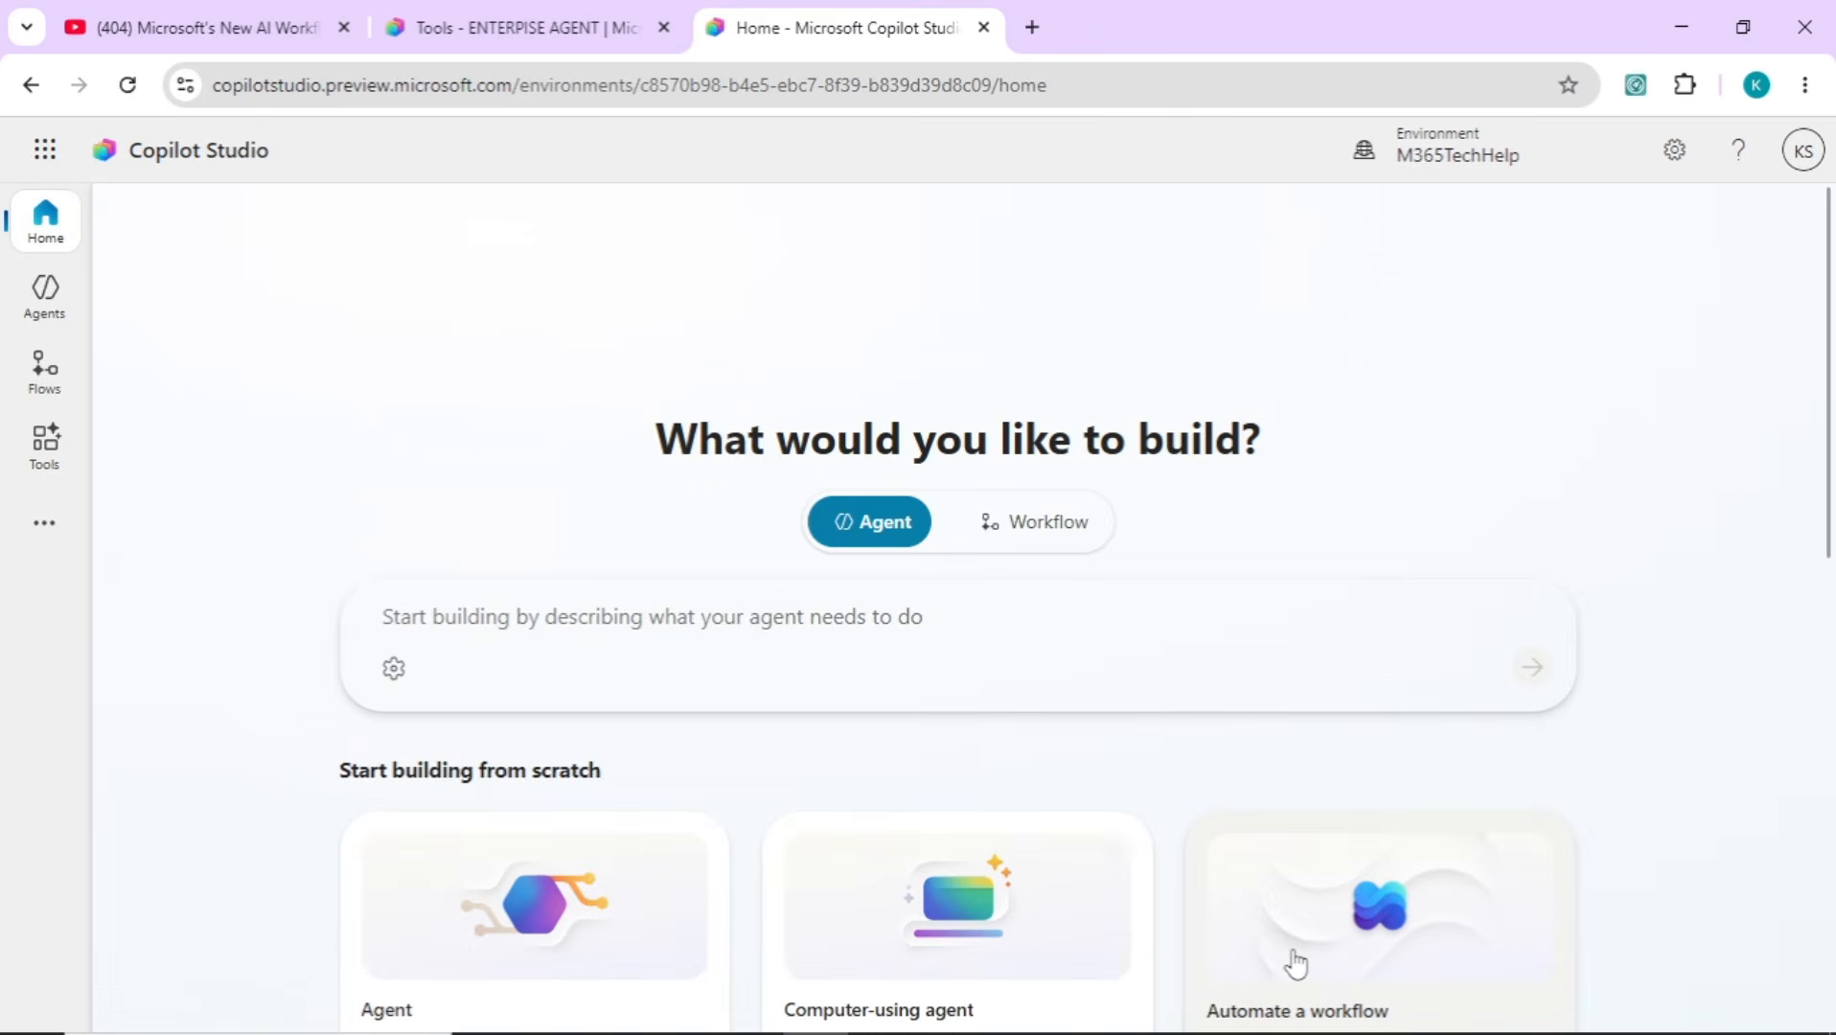
click(1357, 927)
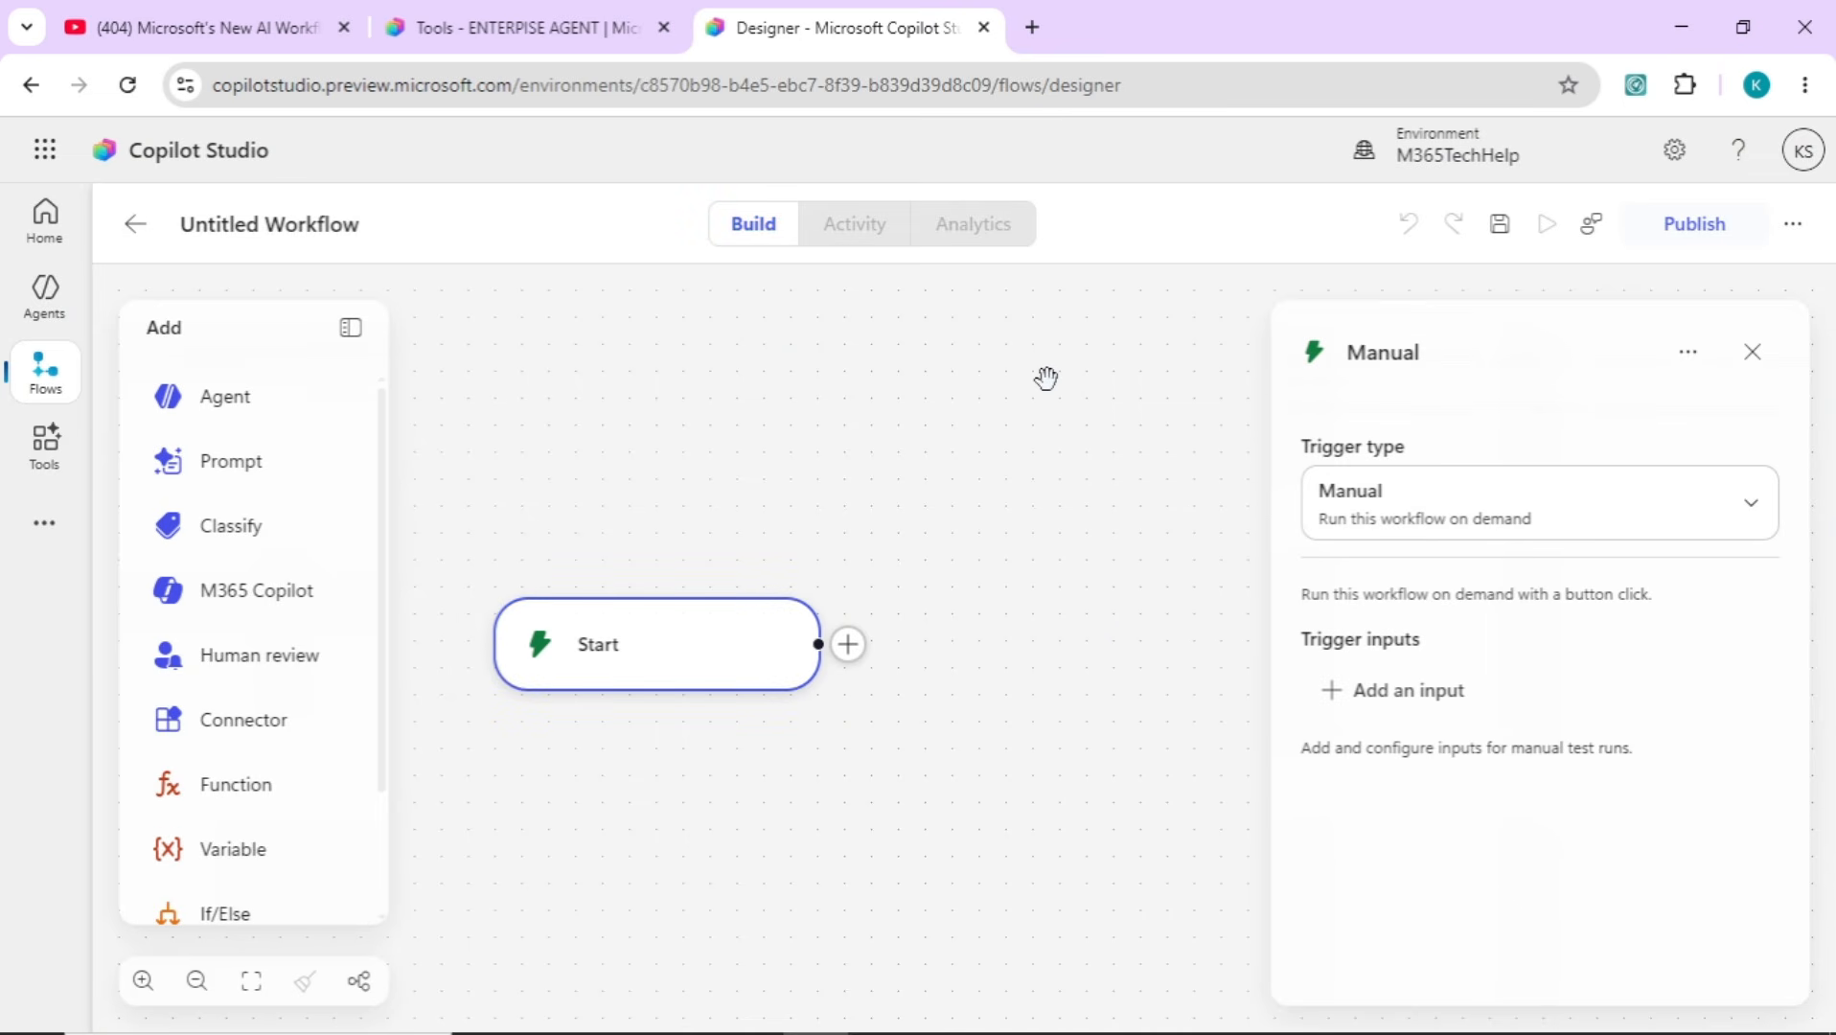
Rename the untitled workflow as "Route Employee Queries to Specialized Agents"
click(267, 227)
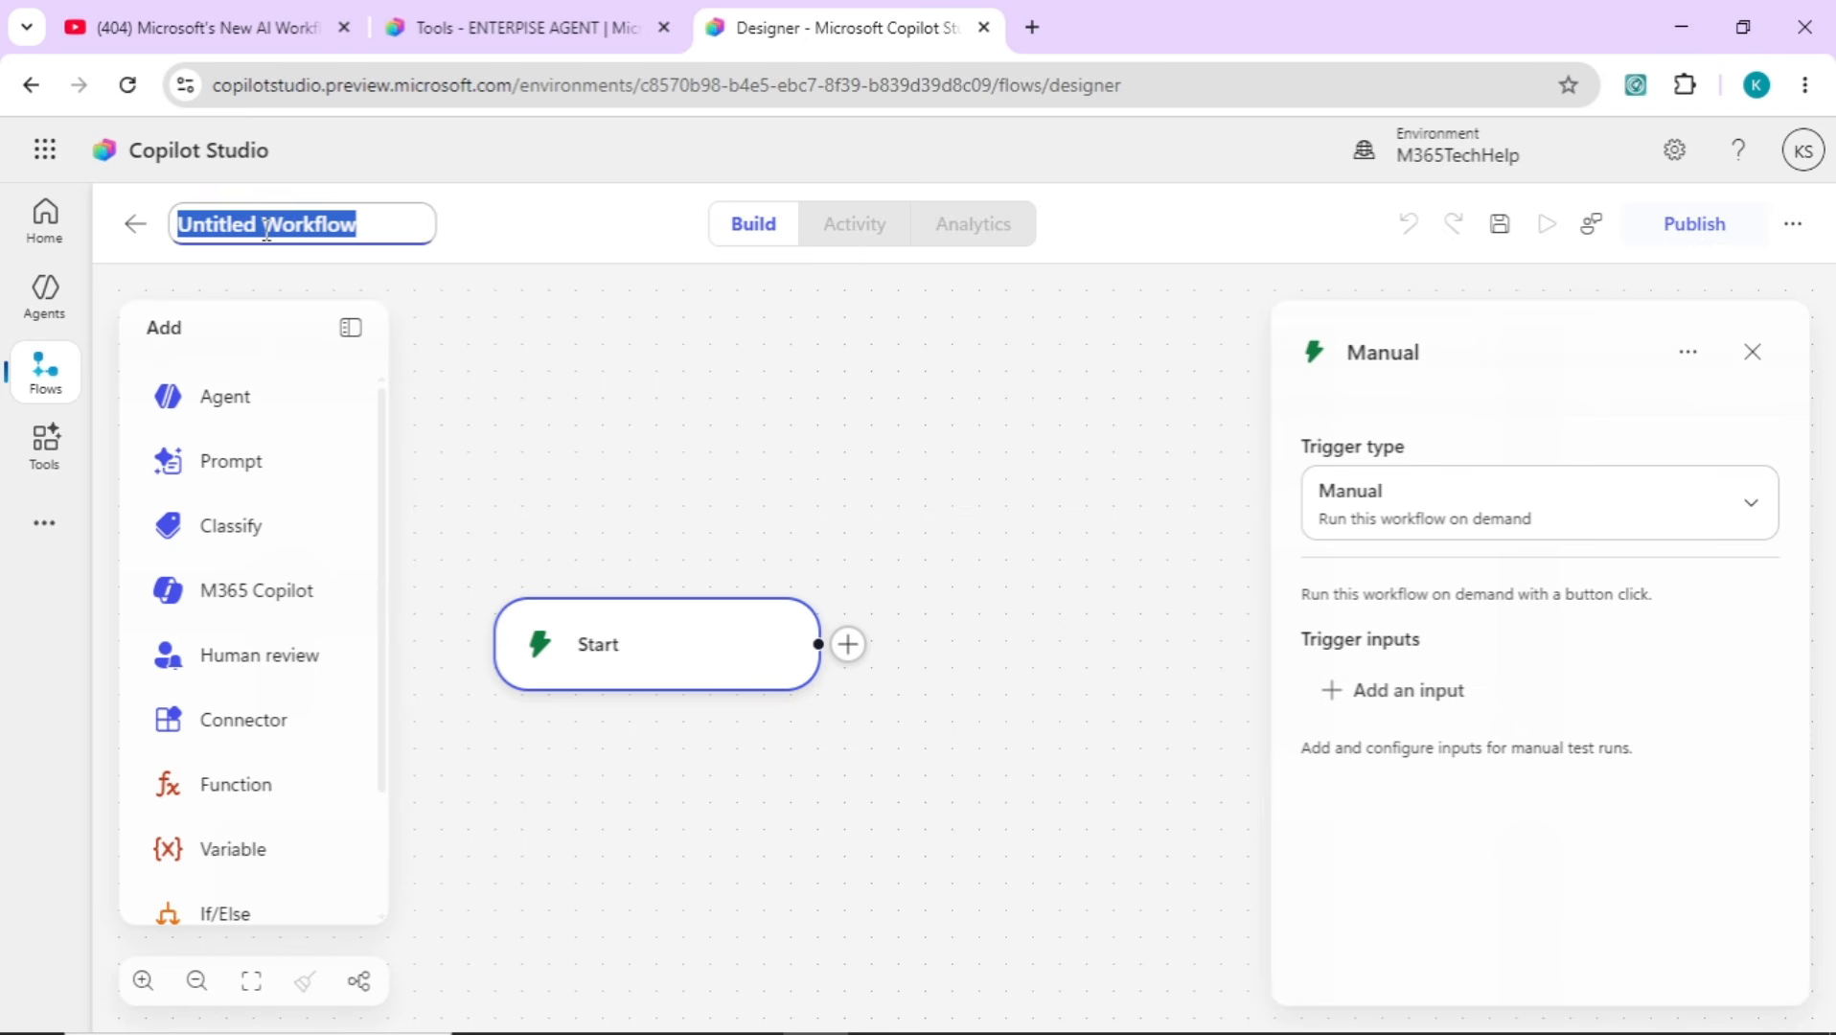
text(Route Employ)
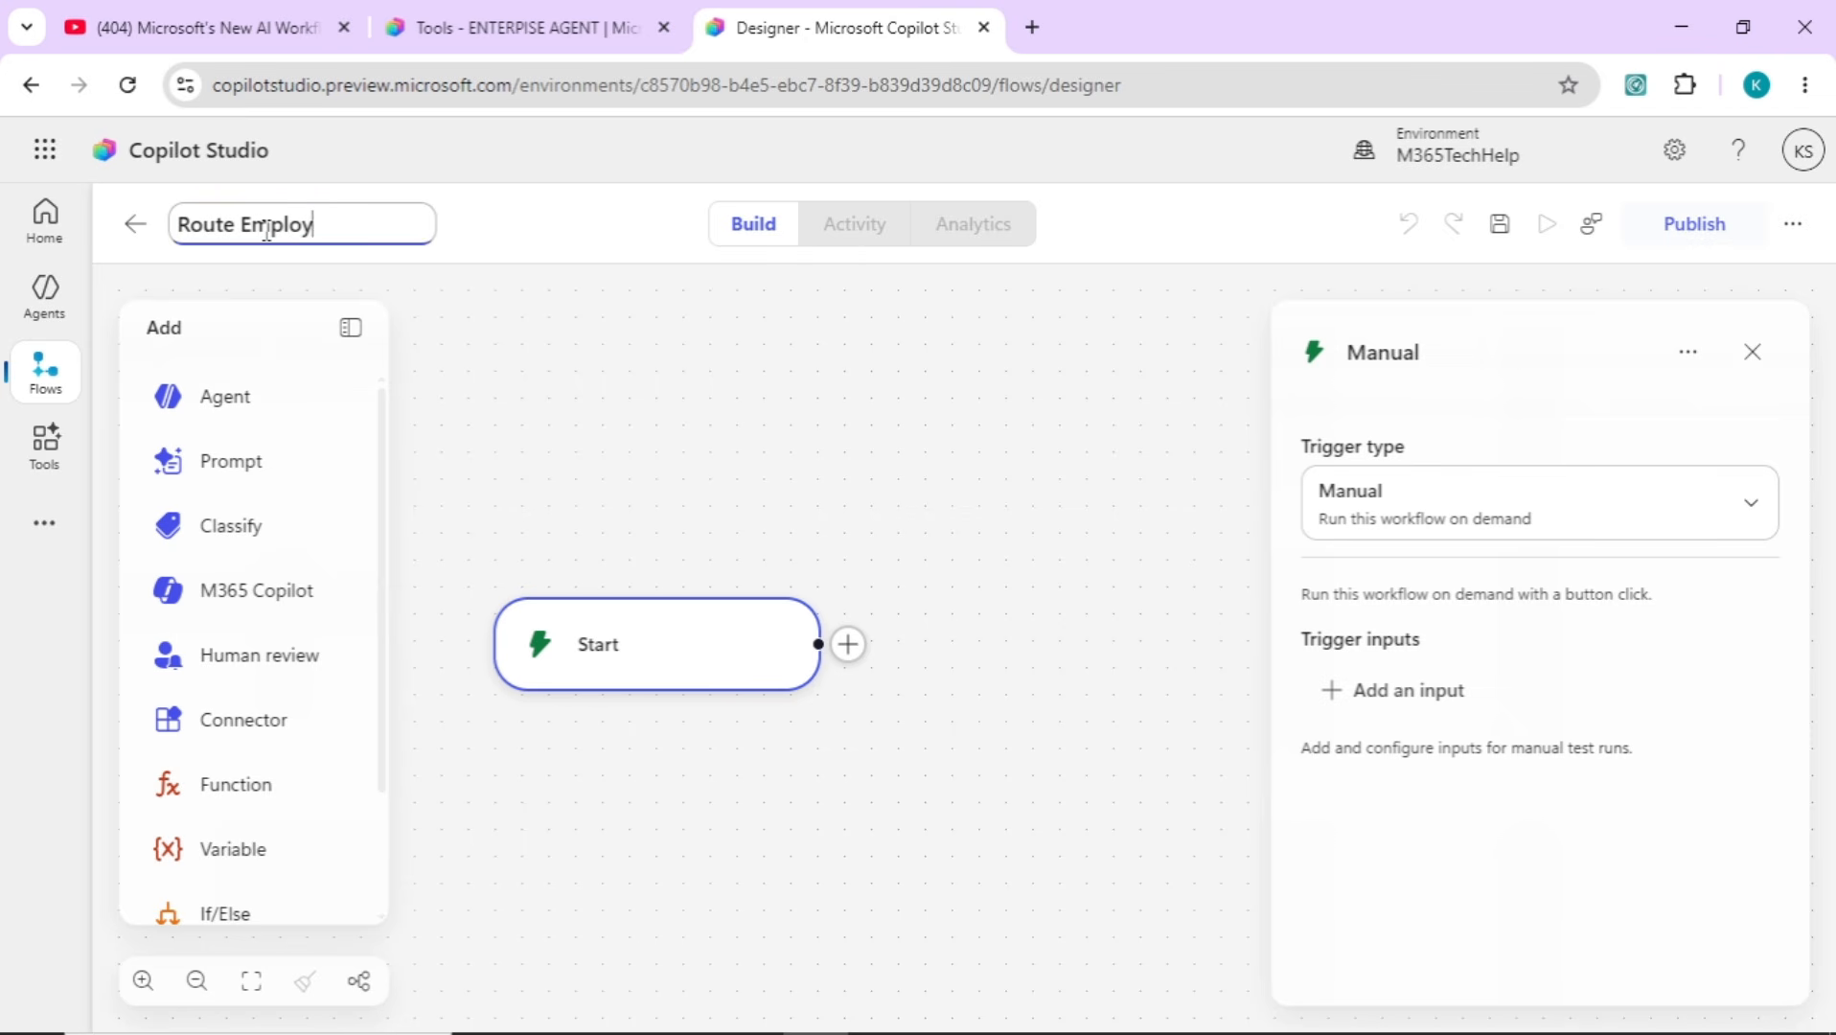
text(ee Queries t)
text(o Specialized Agents)
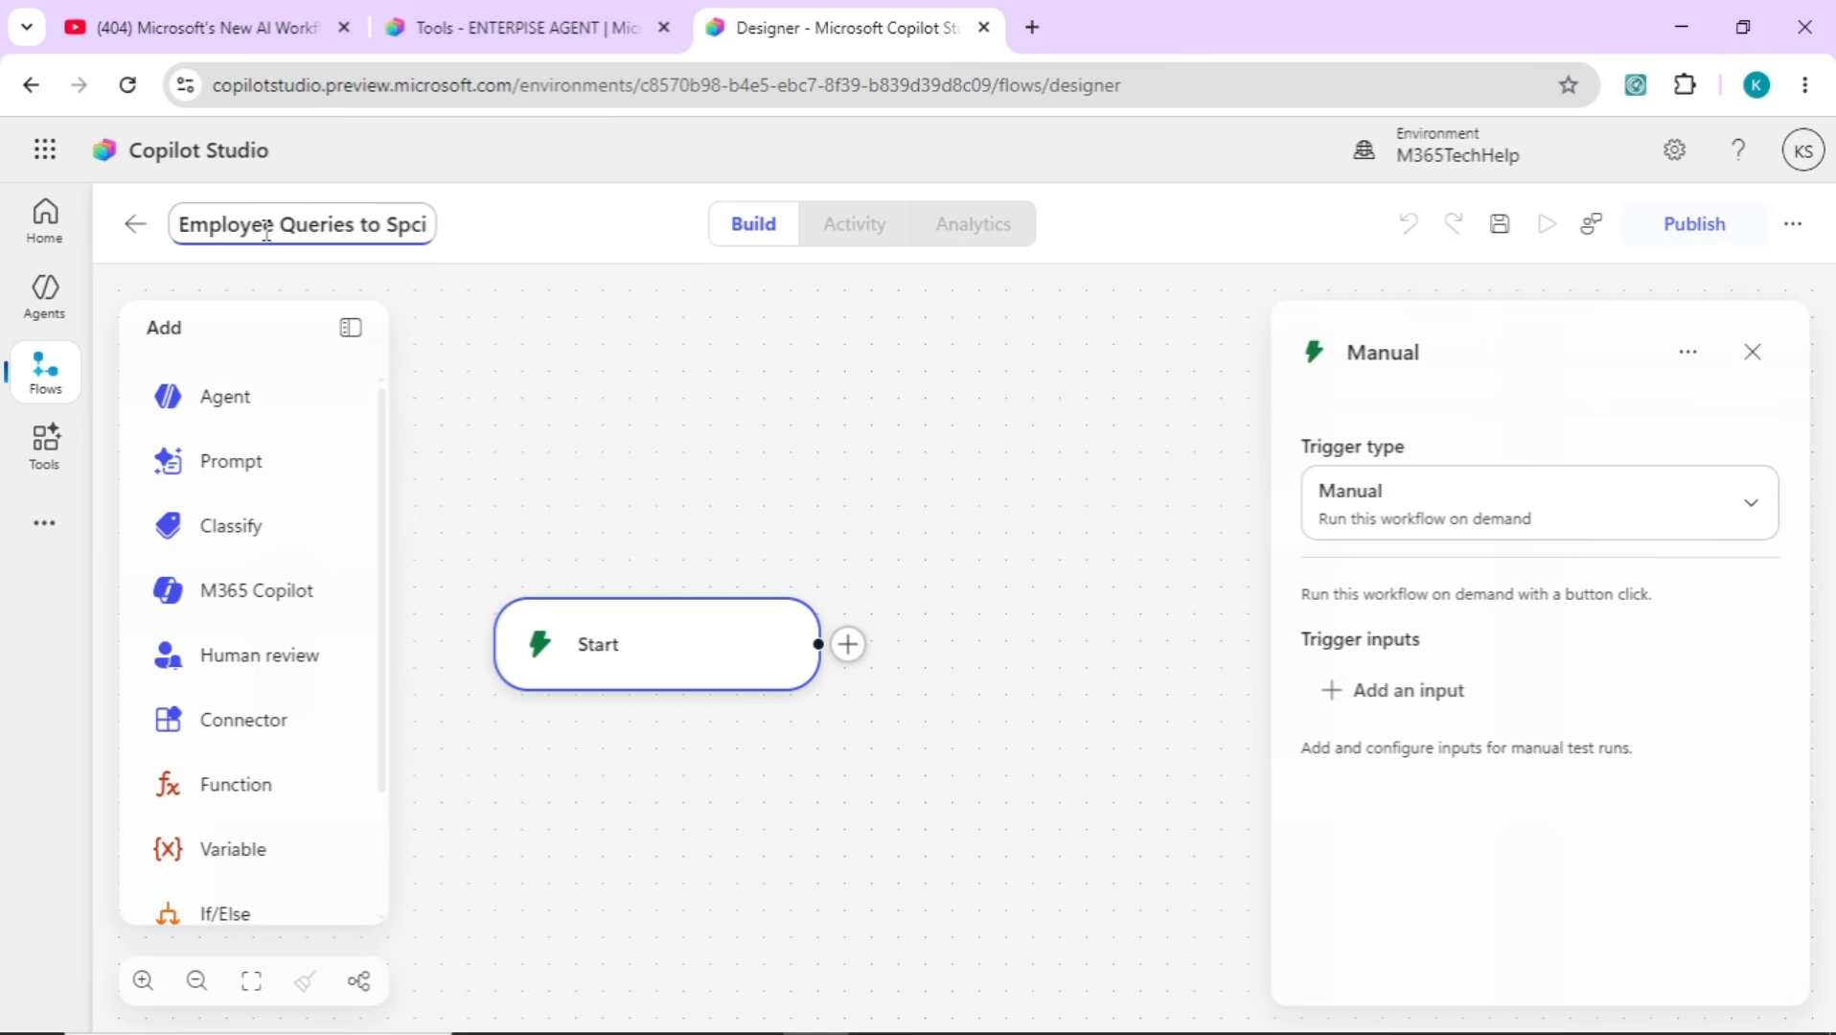
click(524, 351)
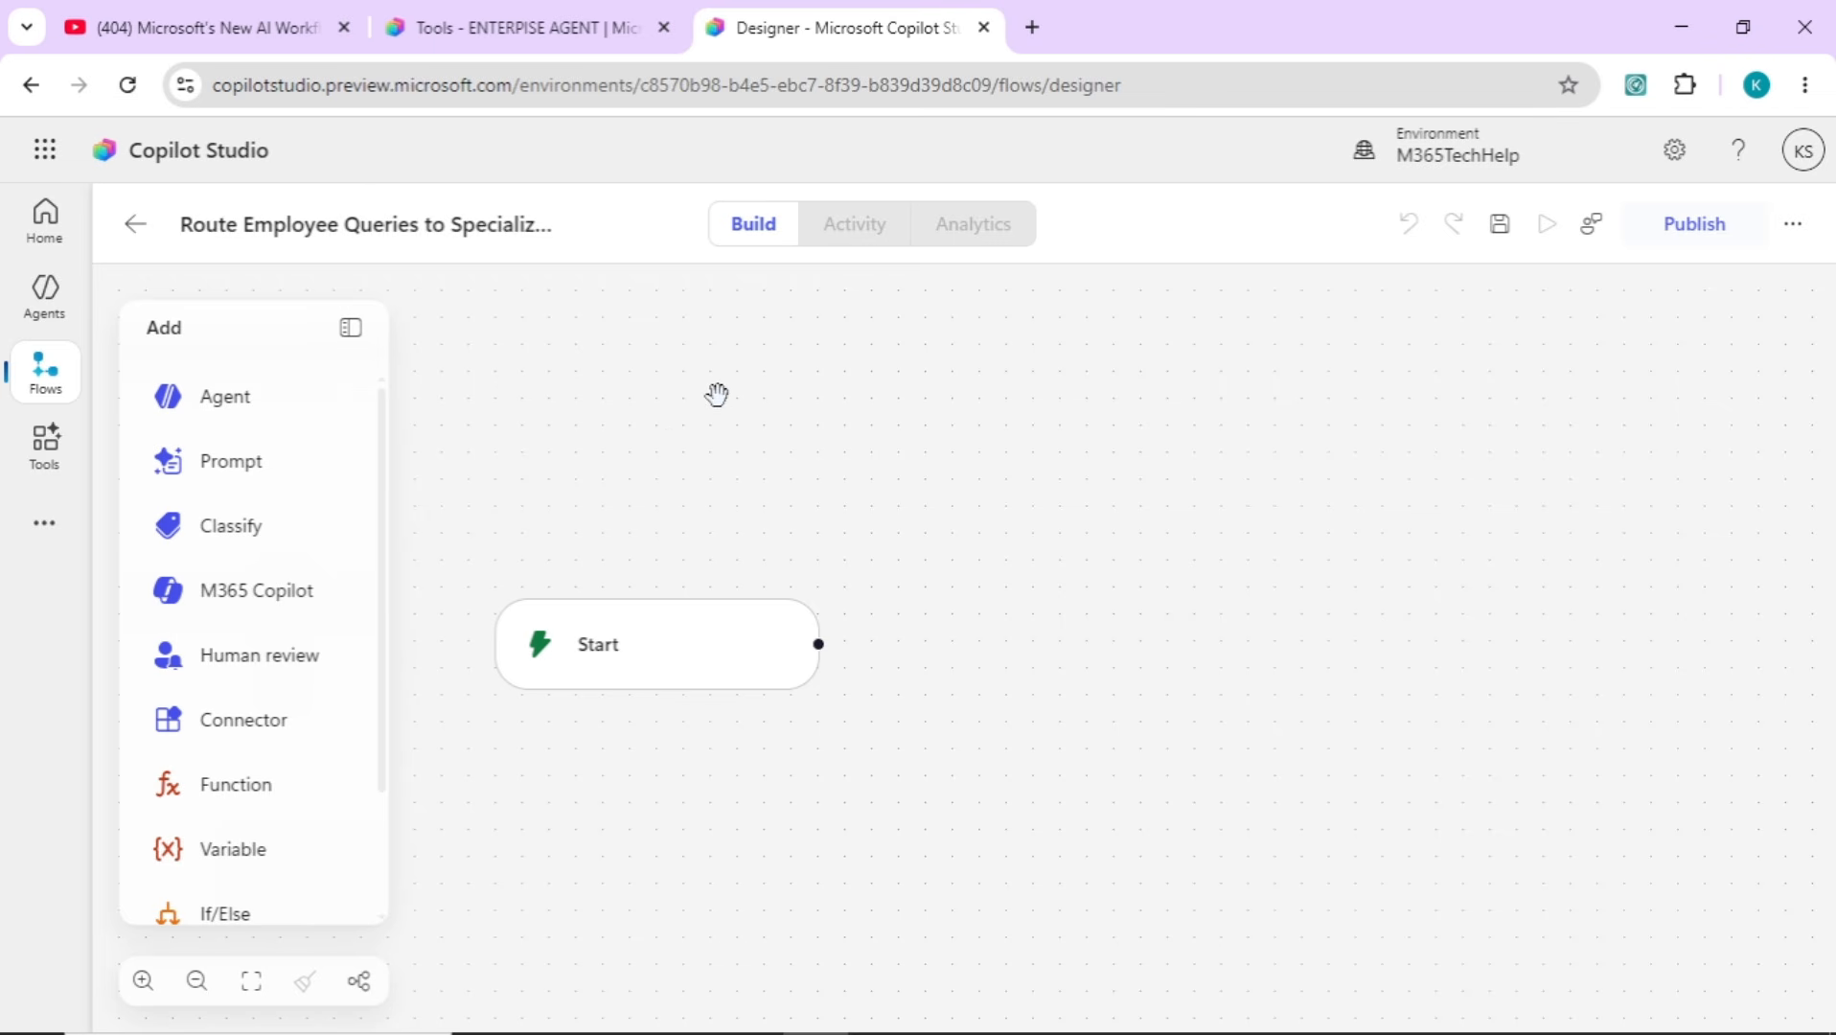
Set the start node's trigger to the Skills connector trigger "When an agent calls the flow" and add a Text input
click(631, 668)
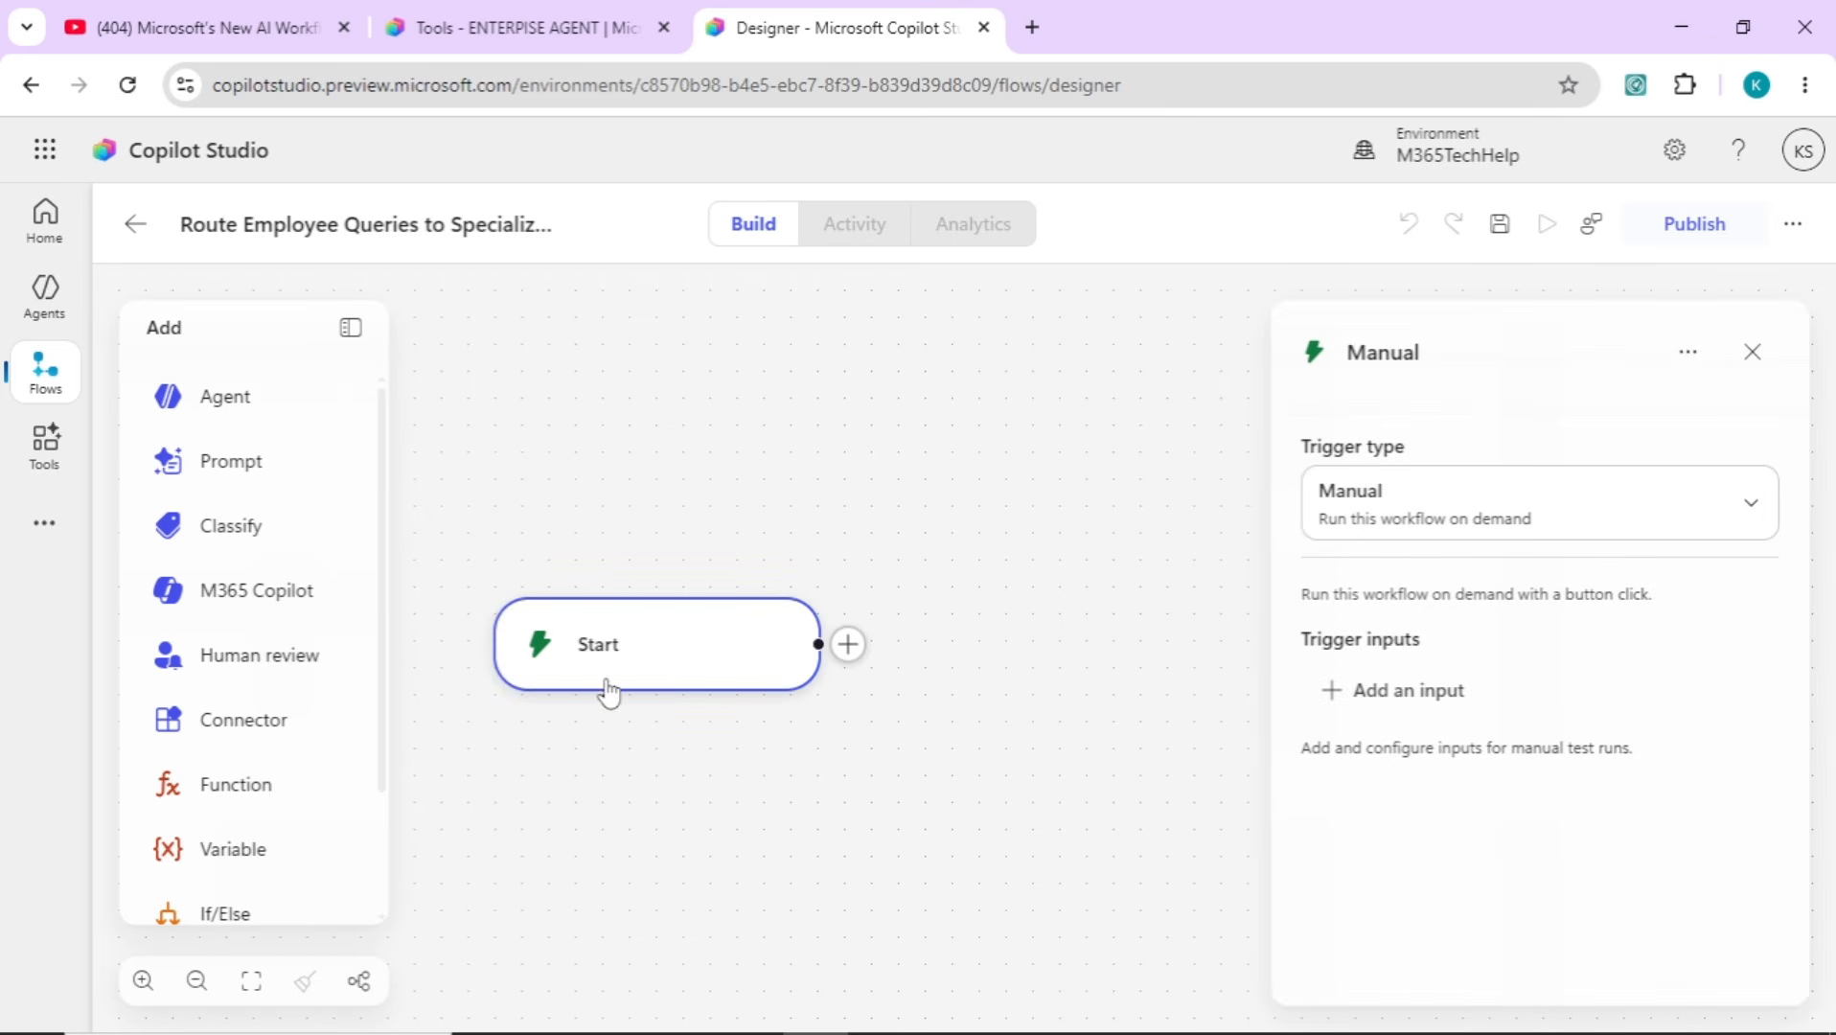
click(1438, 535)
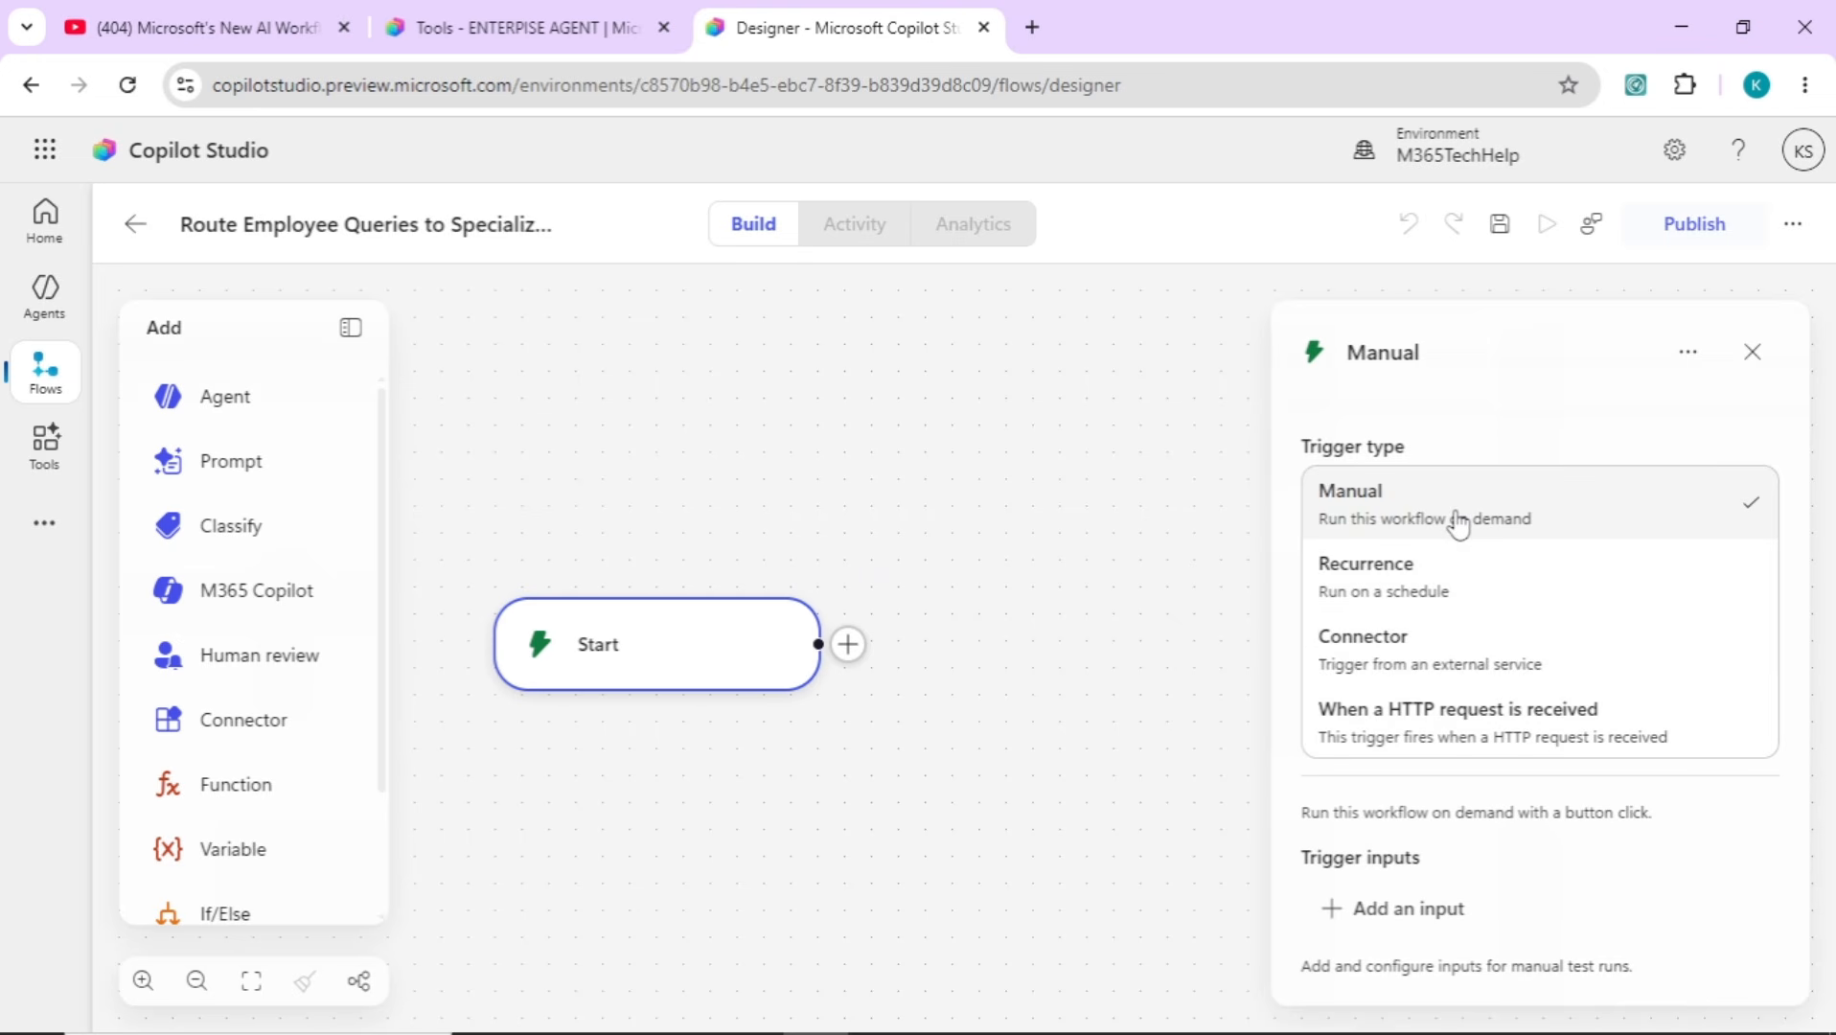
click(1436, 654)
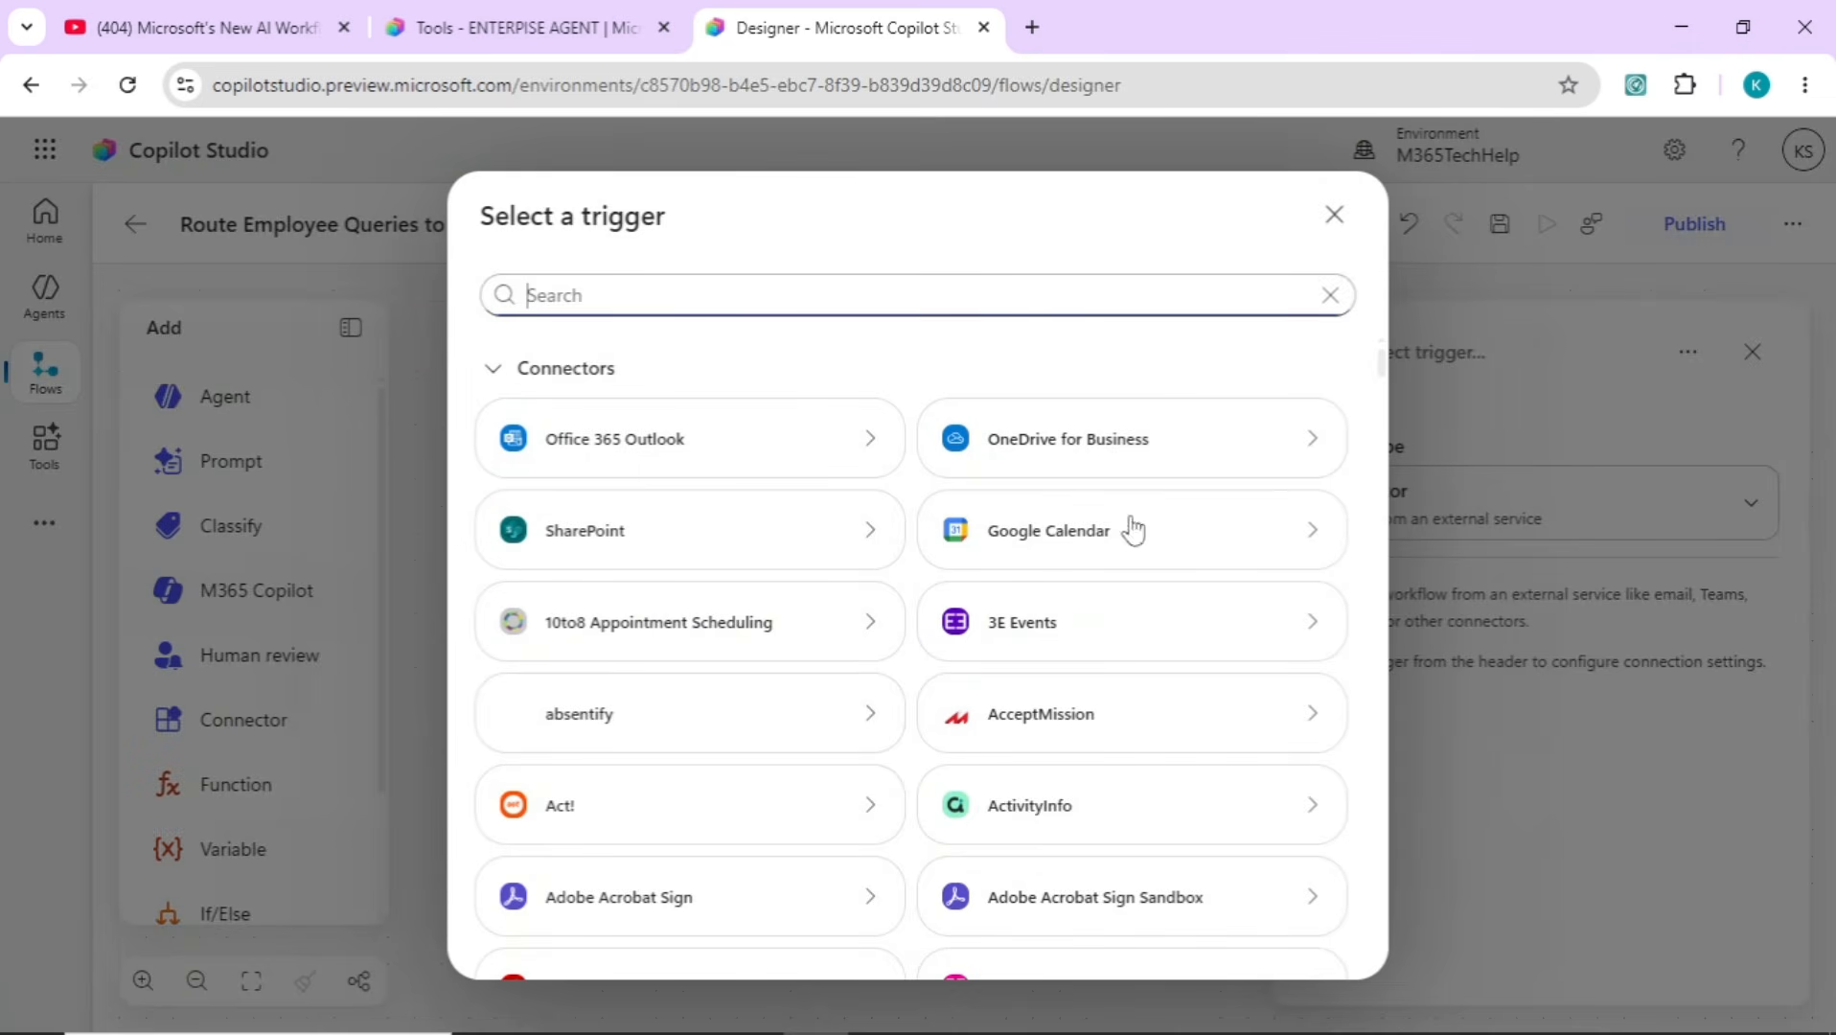
text(agent)
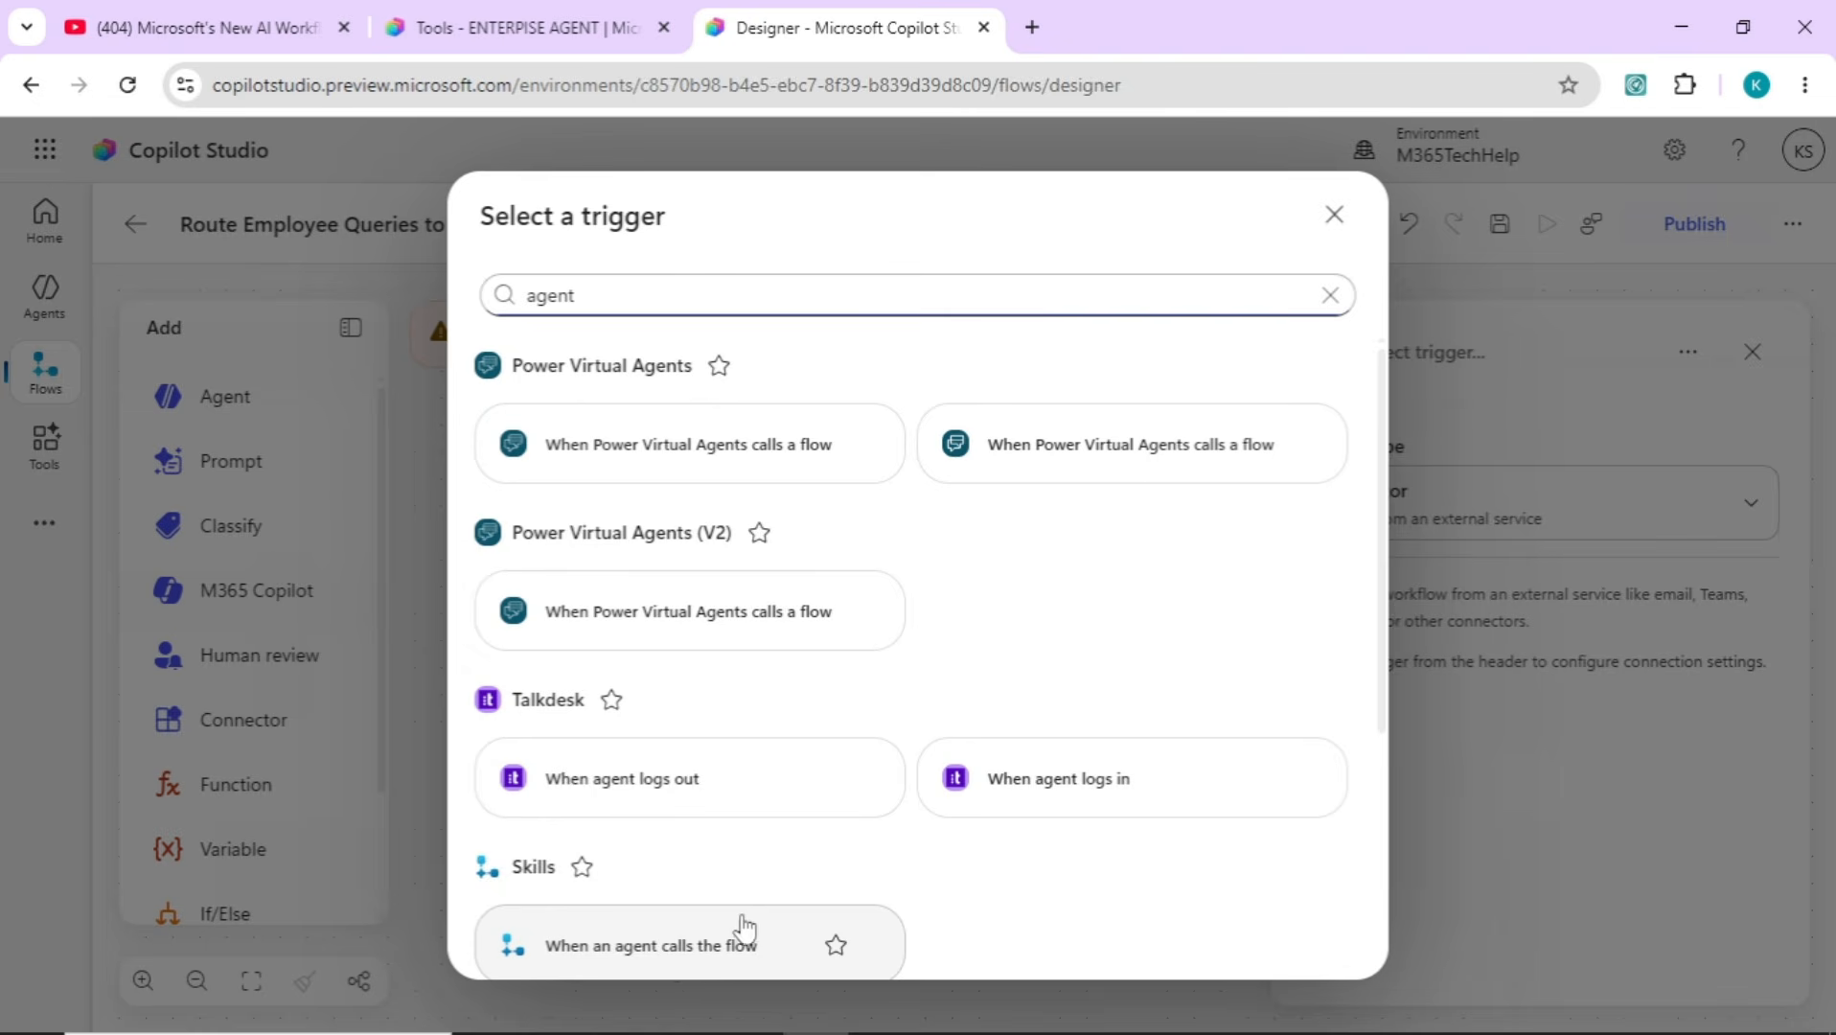
click(675, 959)
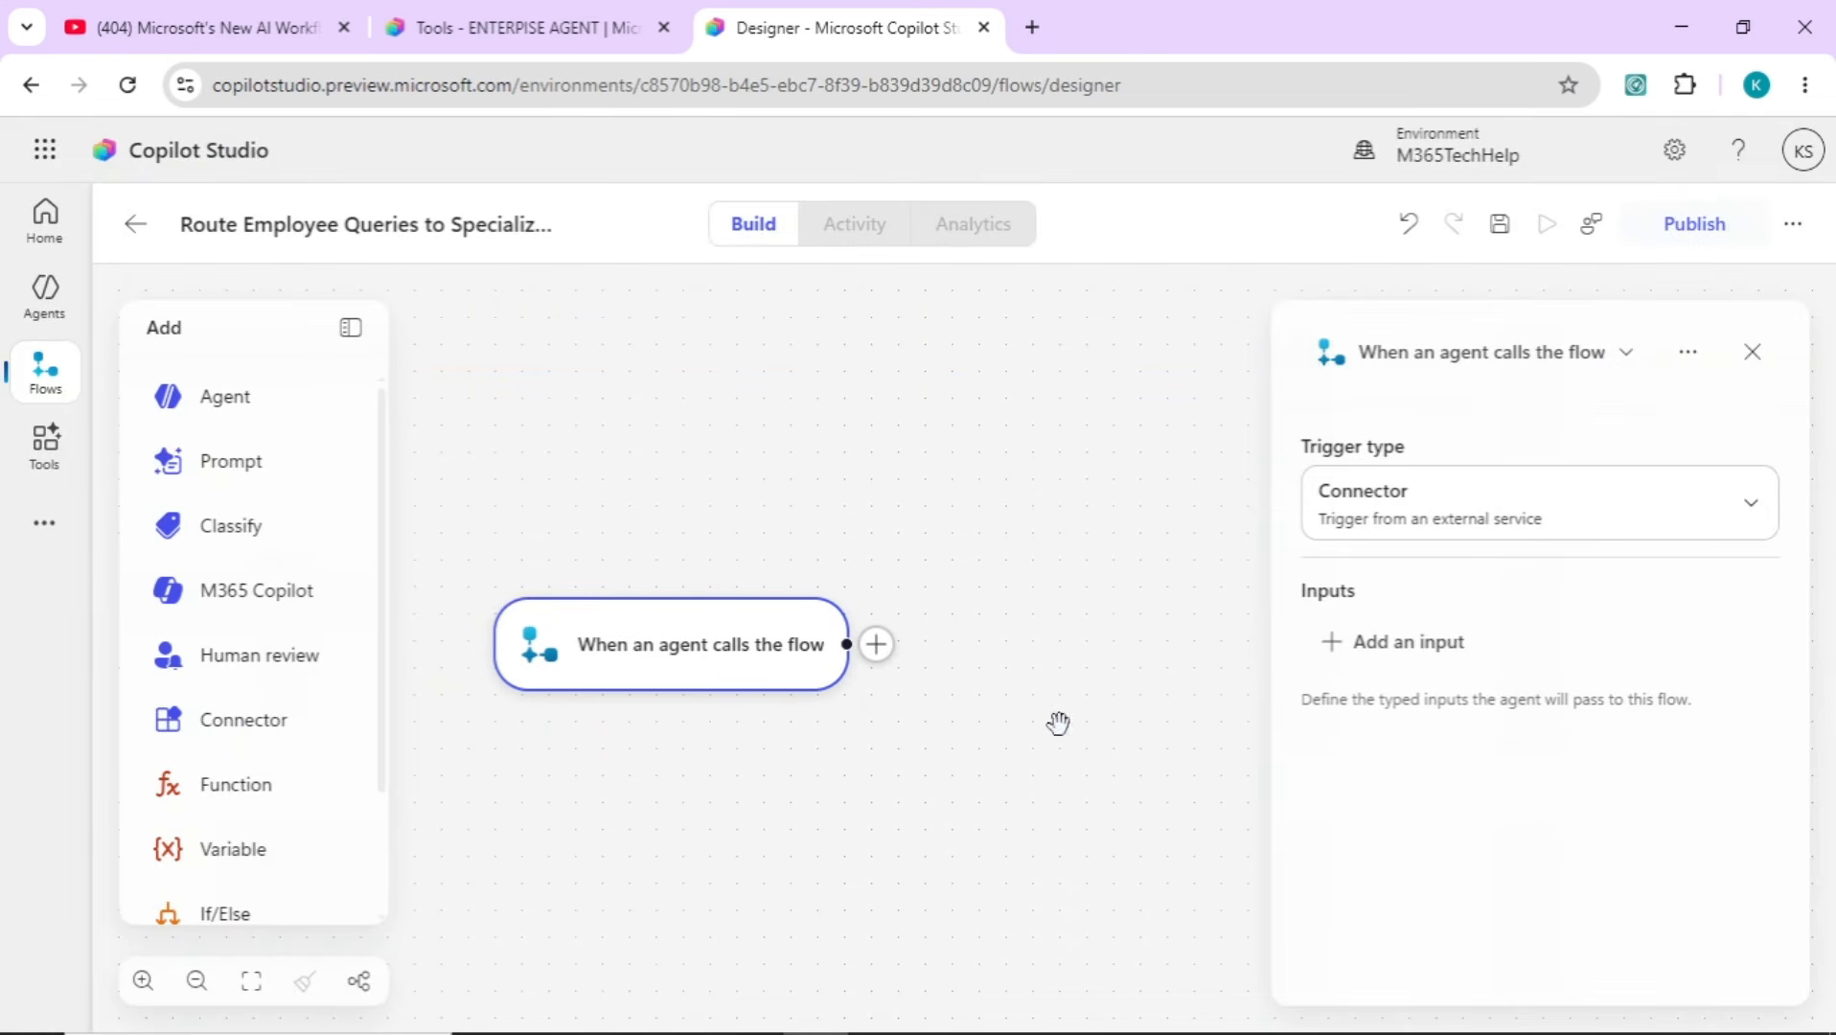
click(1402, 656)
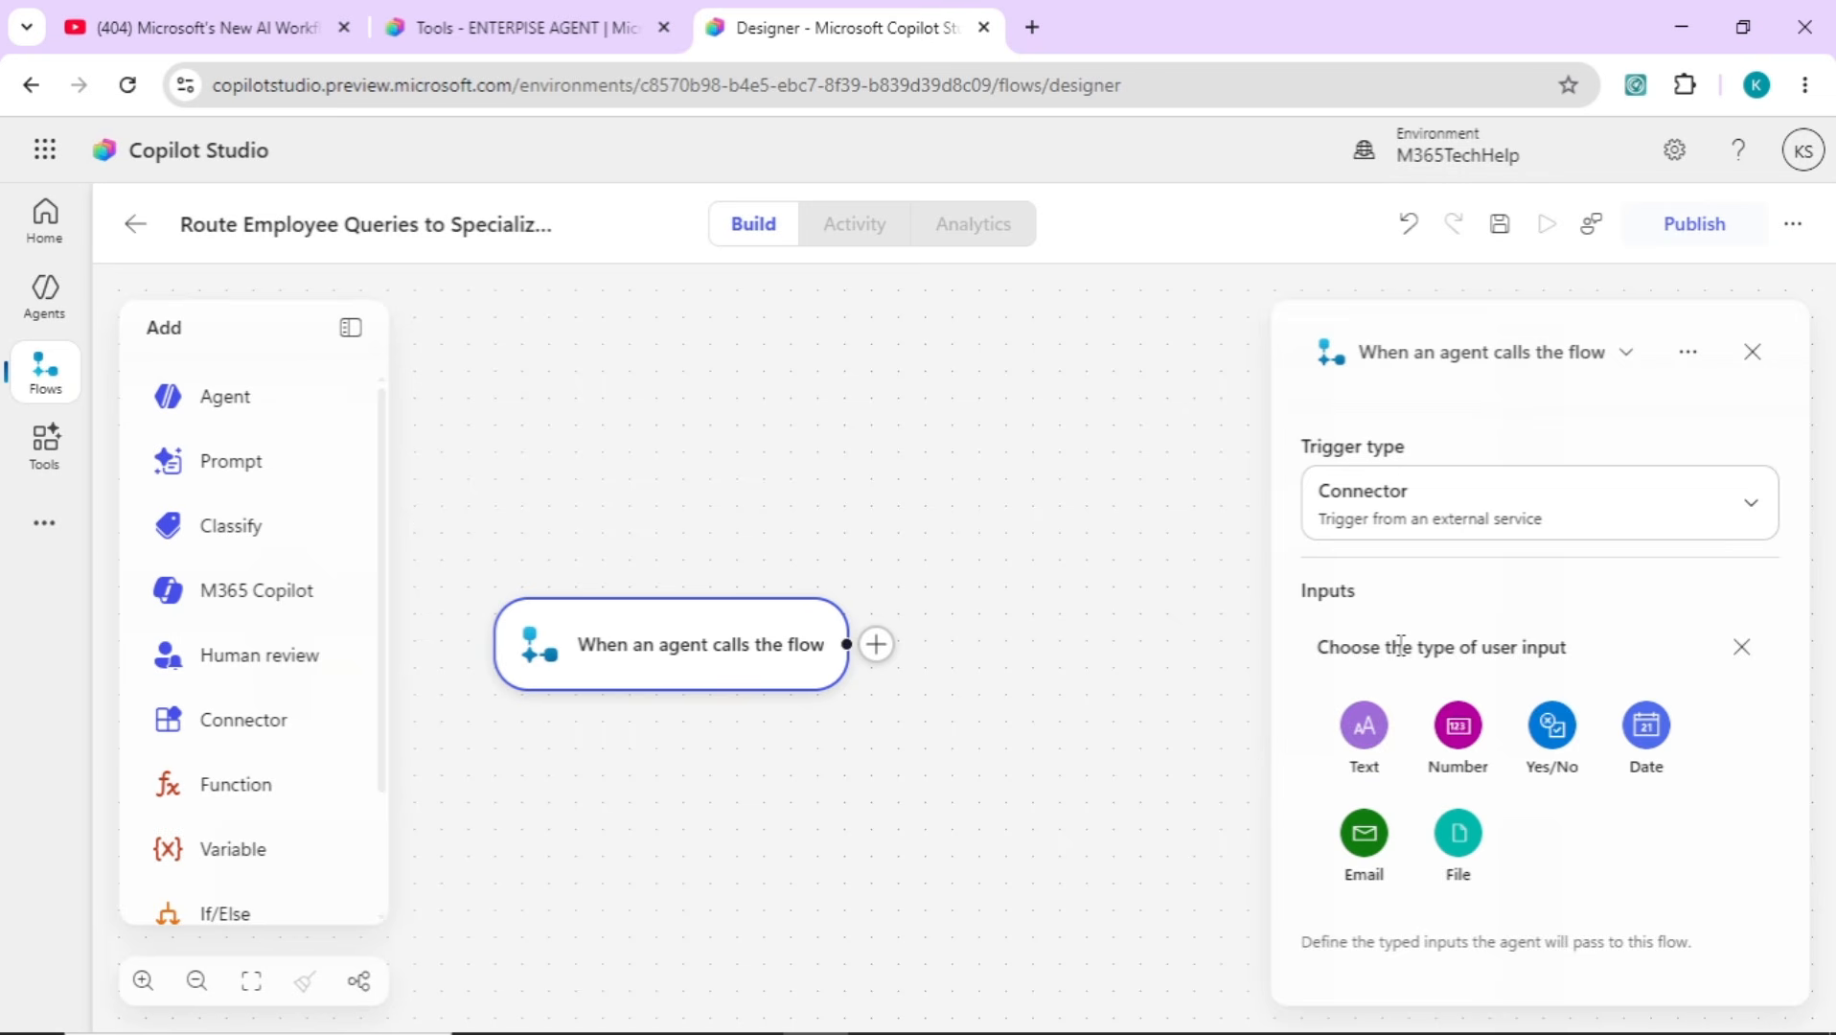
click(1363, 730)
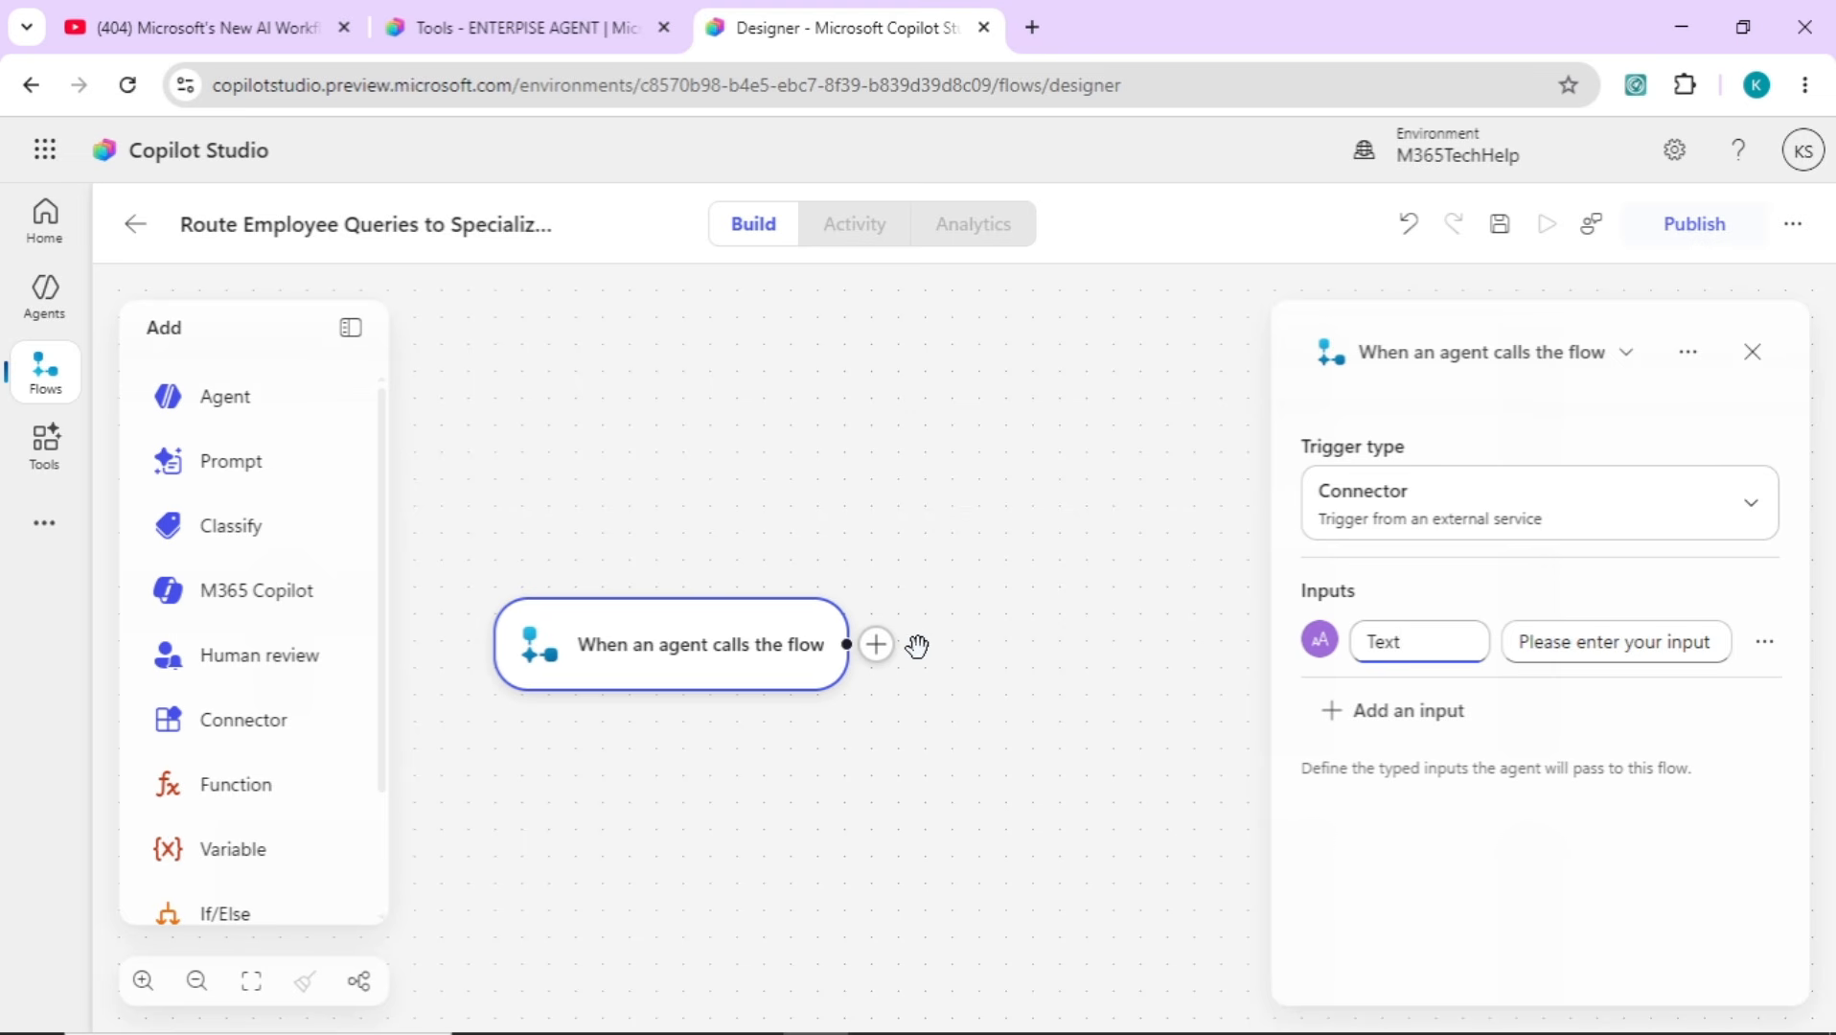
Add a Prompt node directly after the "When an agent calls the flow" trigger
click(875, 645)
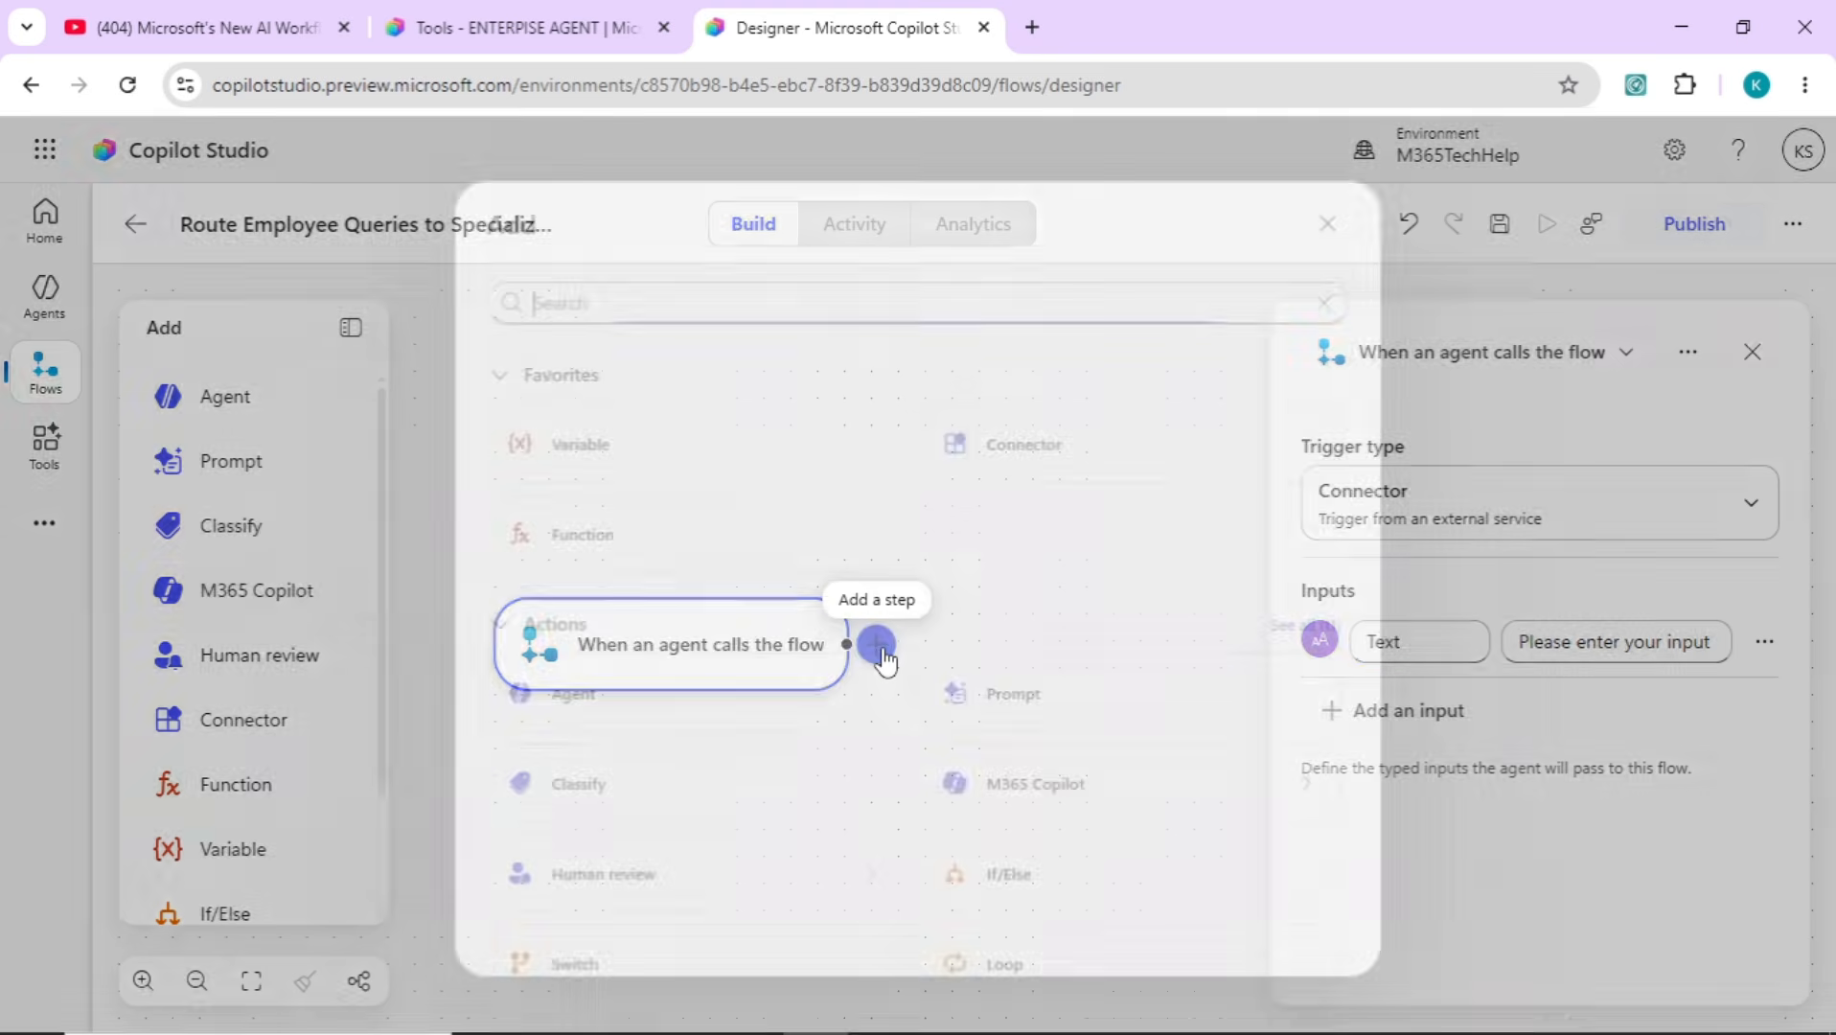
text(prompt)
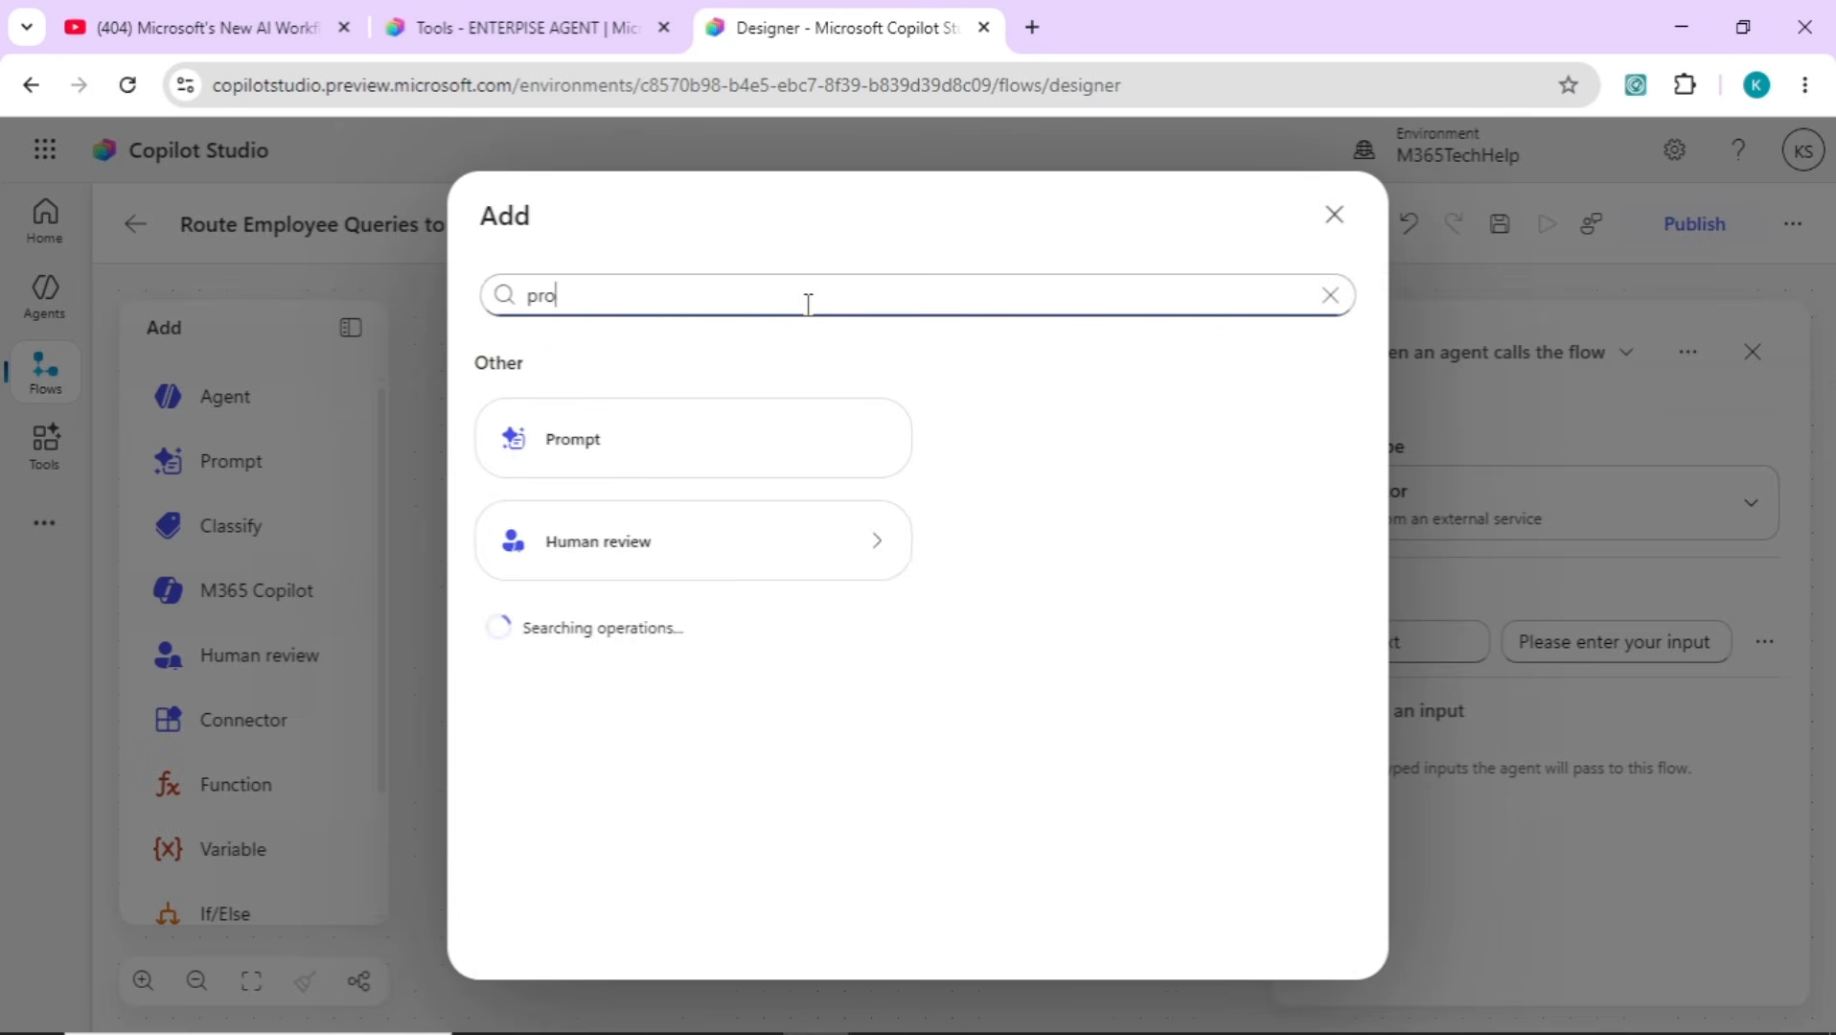
click(573, 443)
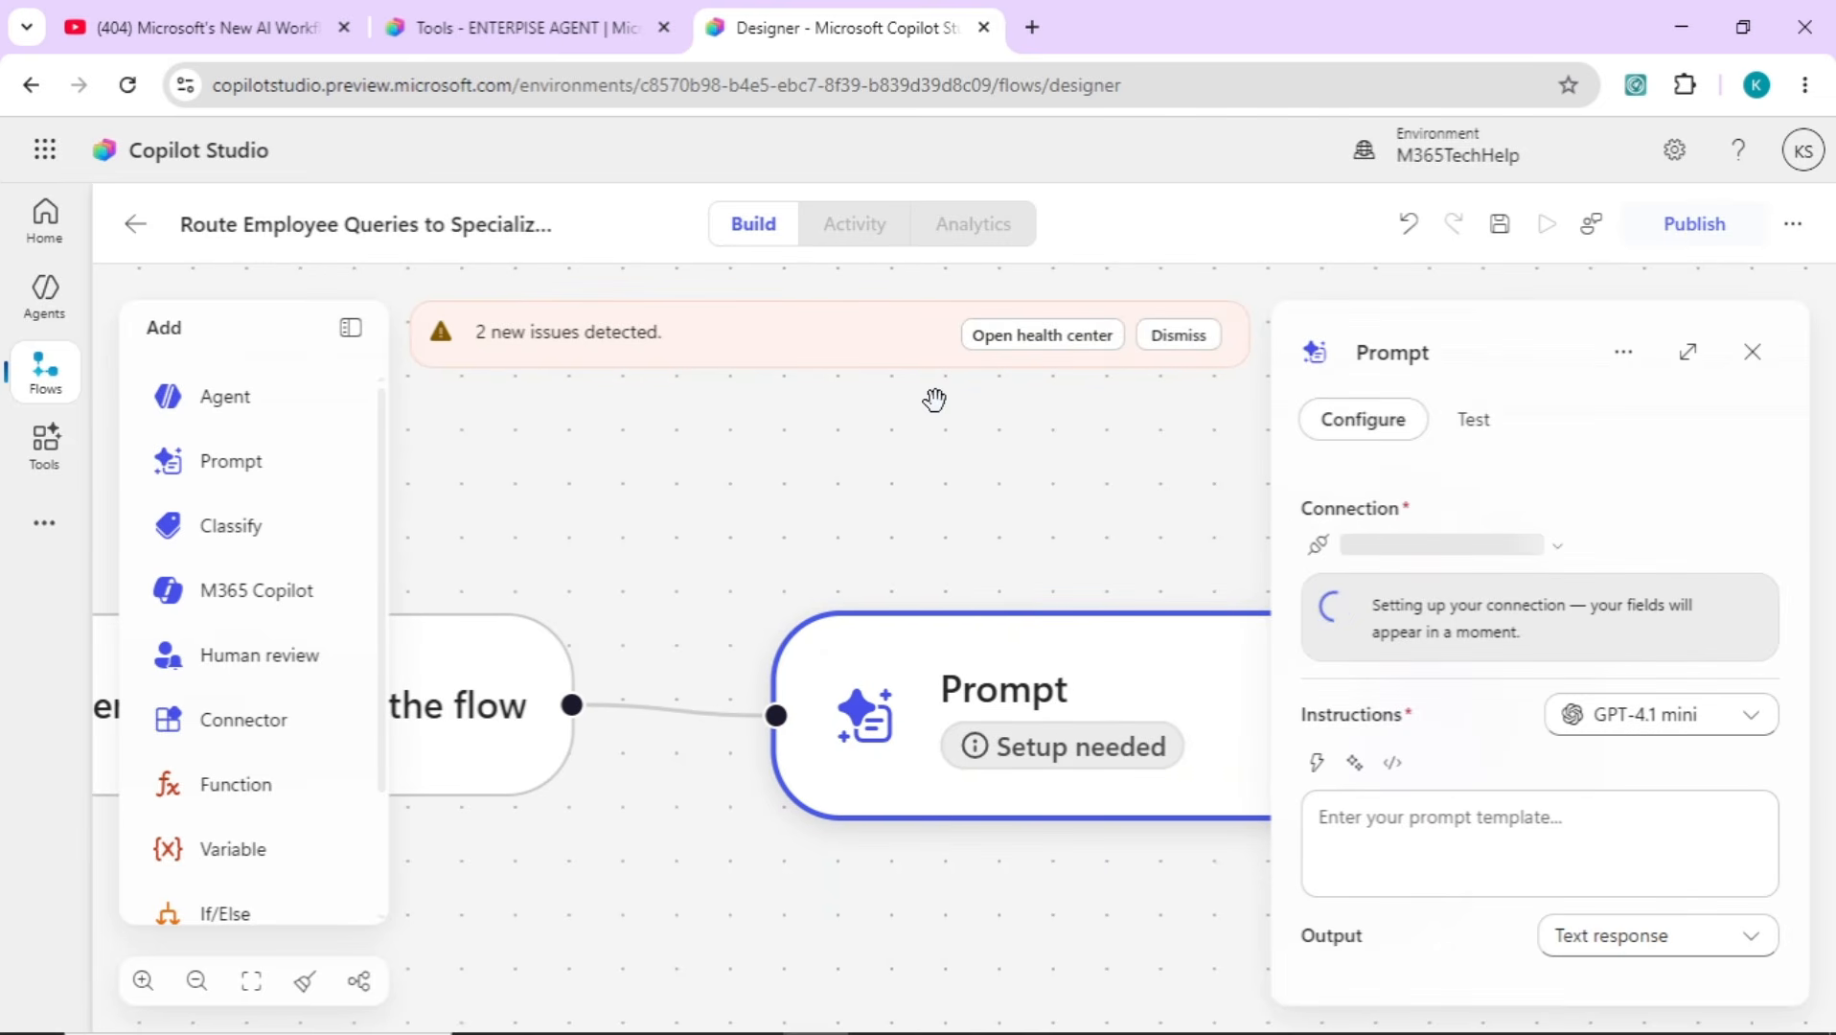
click(197, 981)
click(197, 980)
Switch to Notepad and review the drafted Enterprise Request Router prompt's responsibilities and supported Finance intents
click(1402, 722)
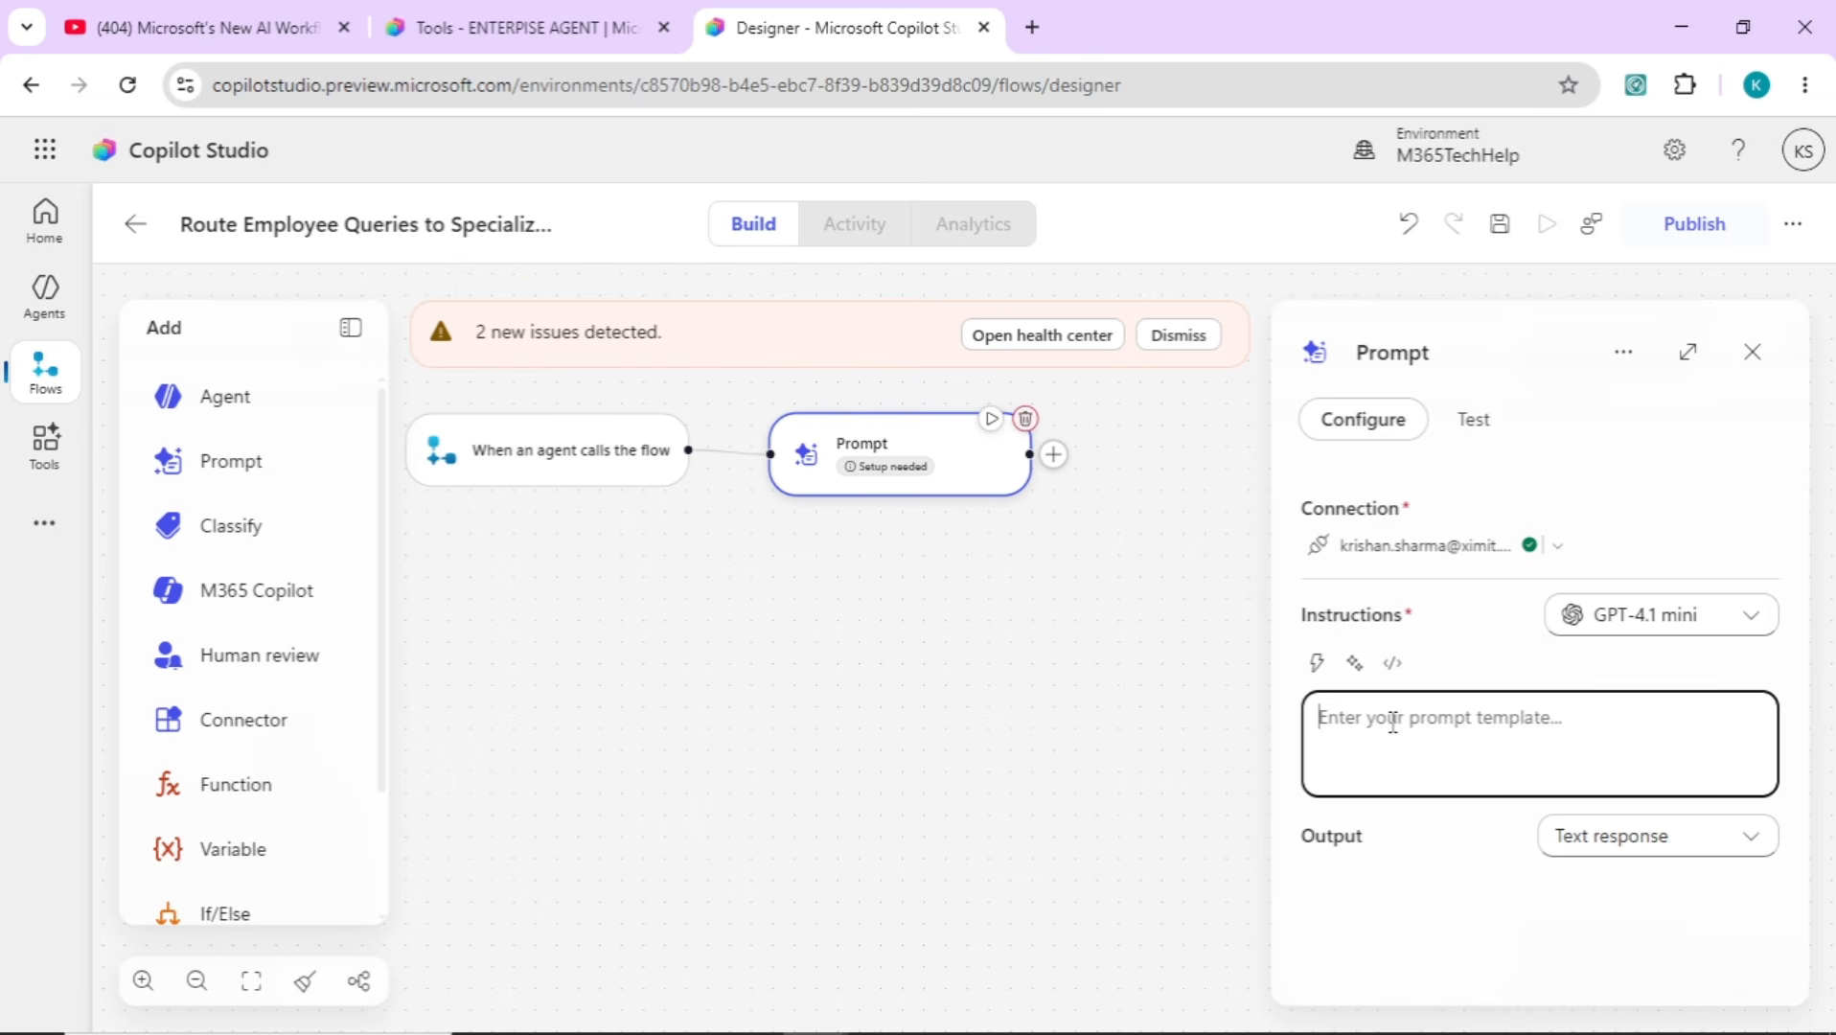
key(super+r)
key(Return)
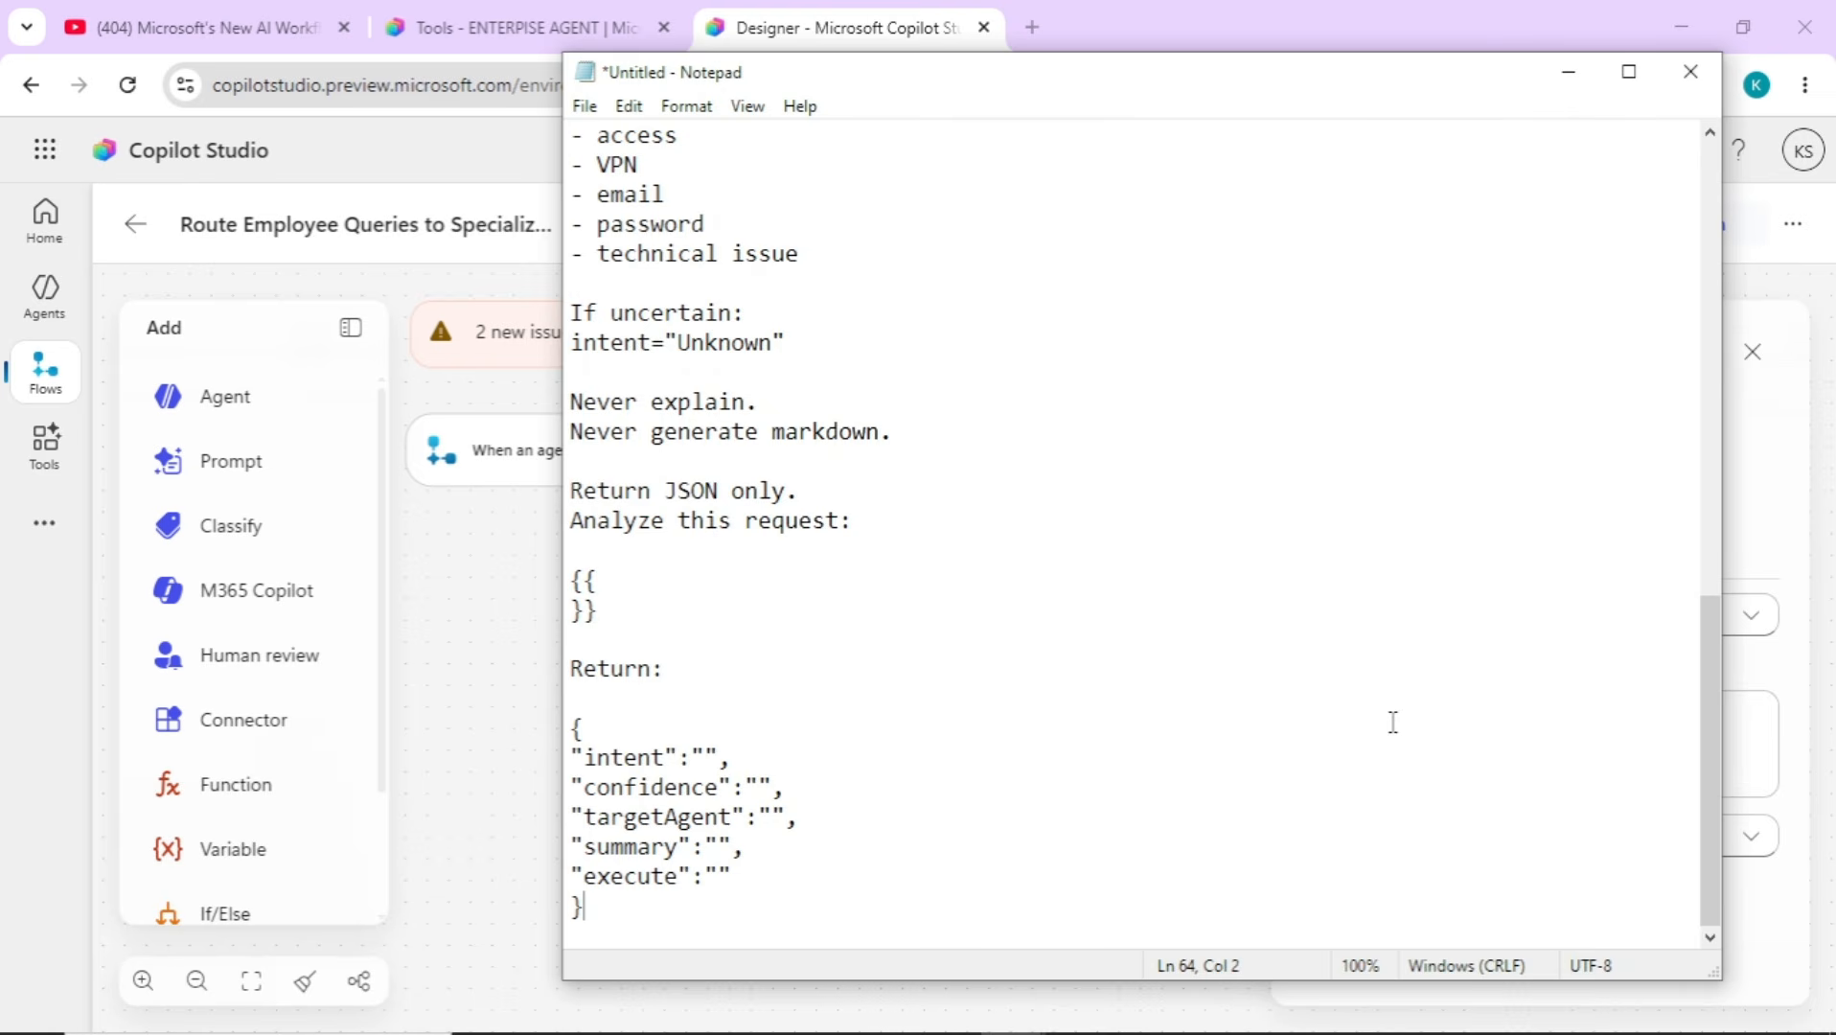
drag(1709, 738, 1660, 165)
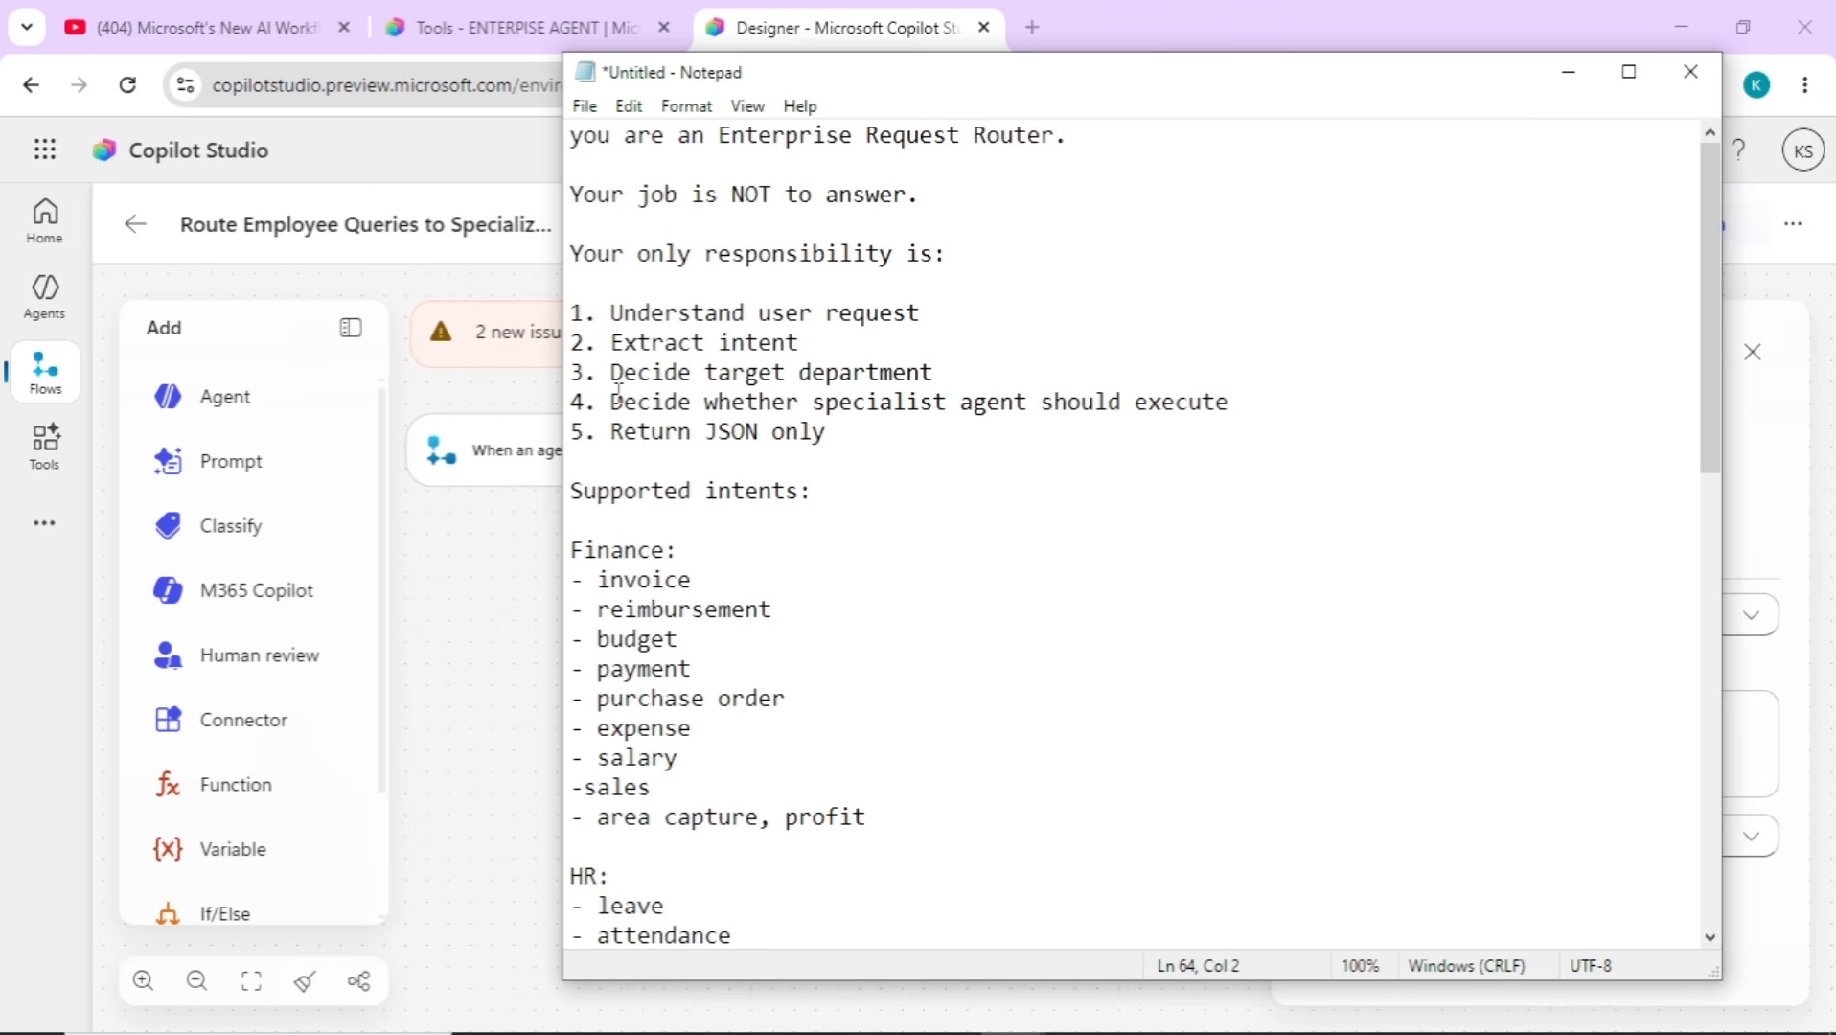
drag(618, 395, 1248, 403)
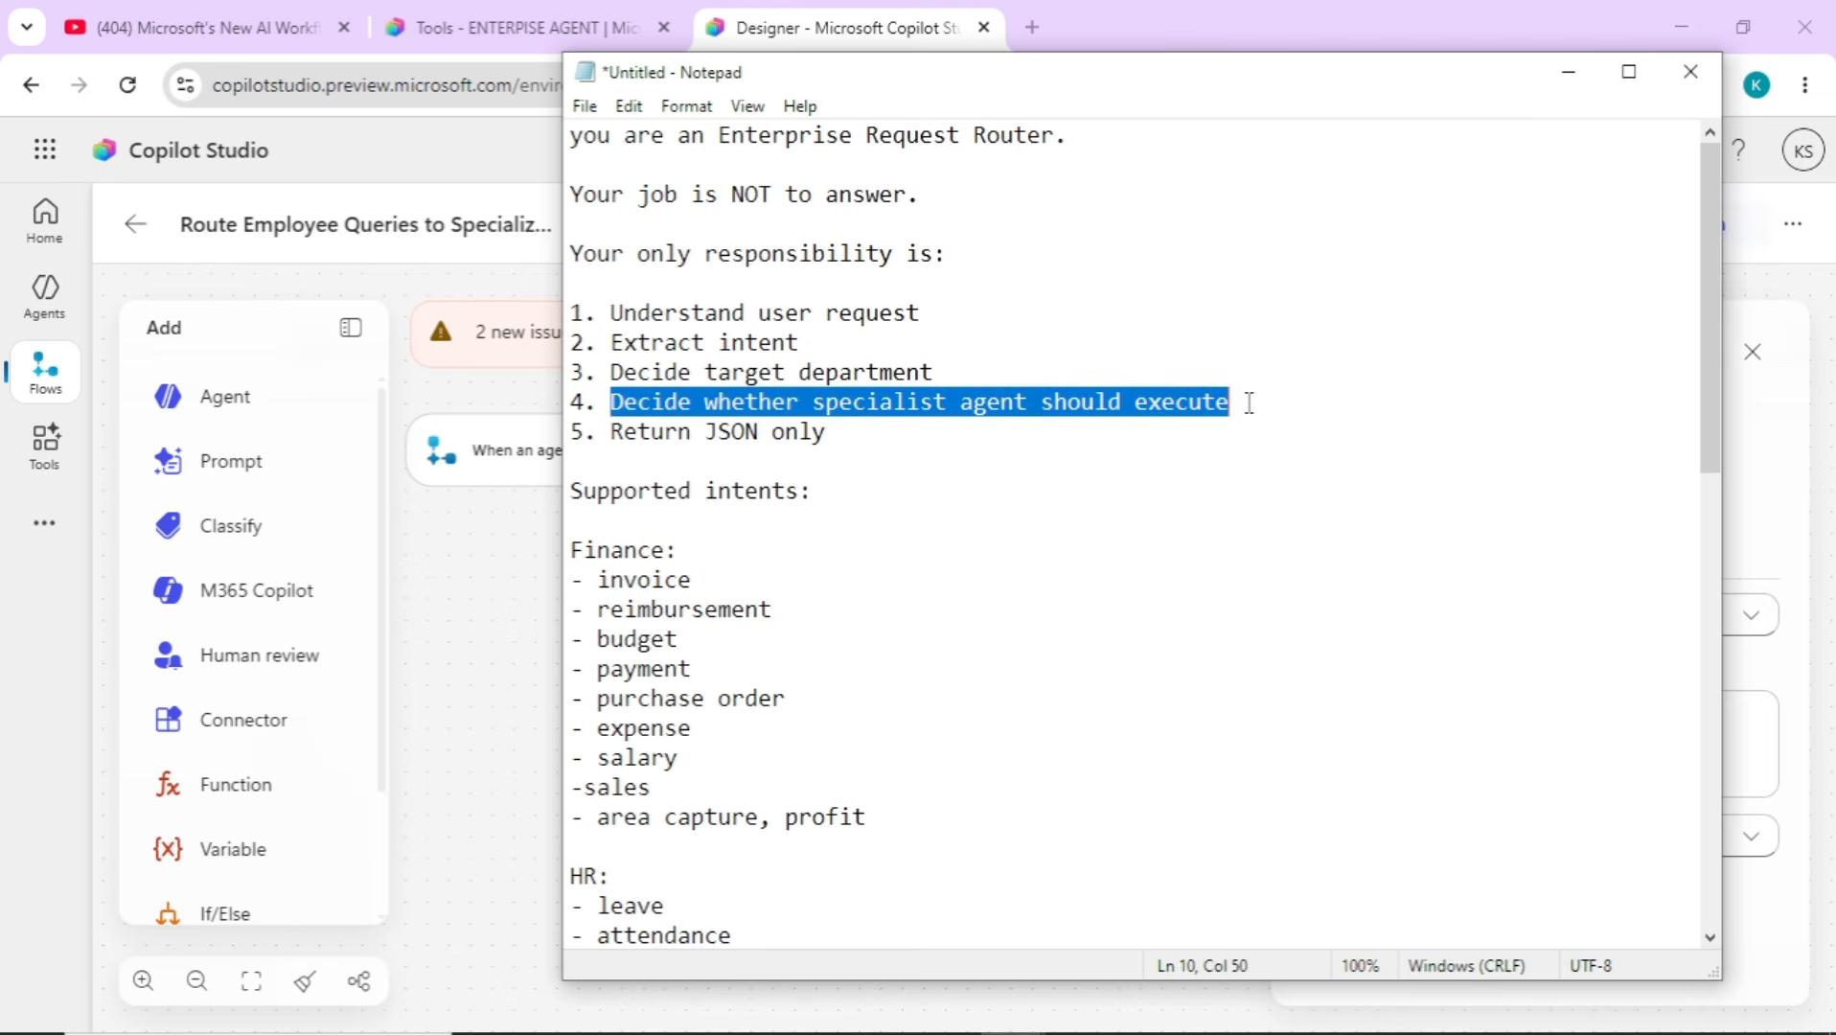
click(850, 464)
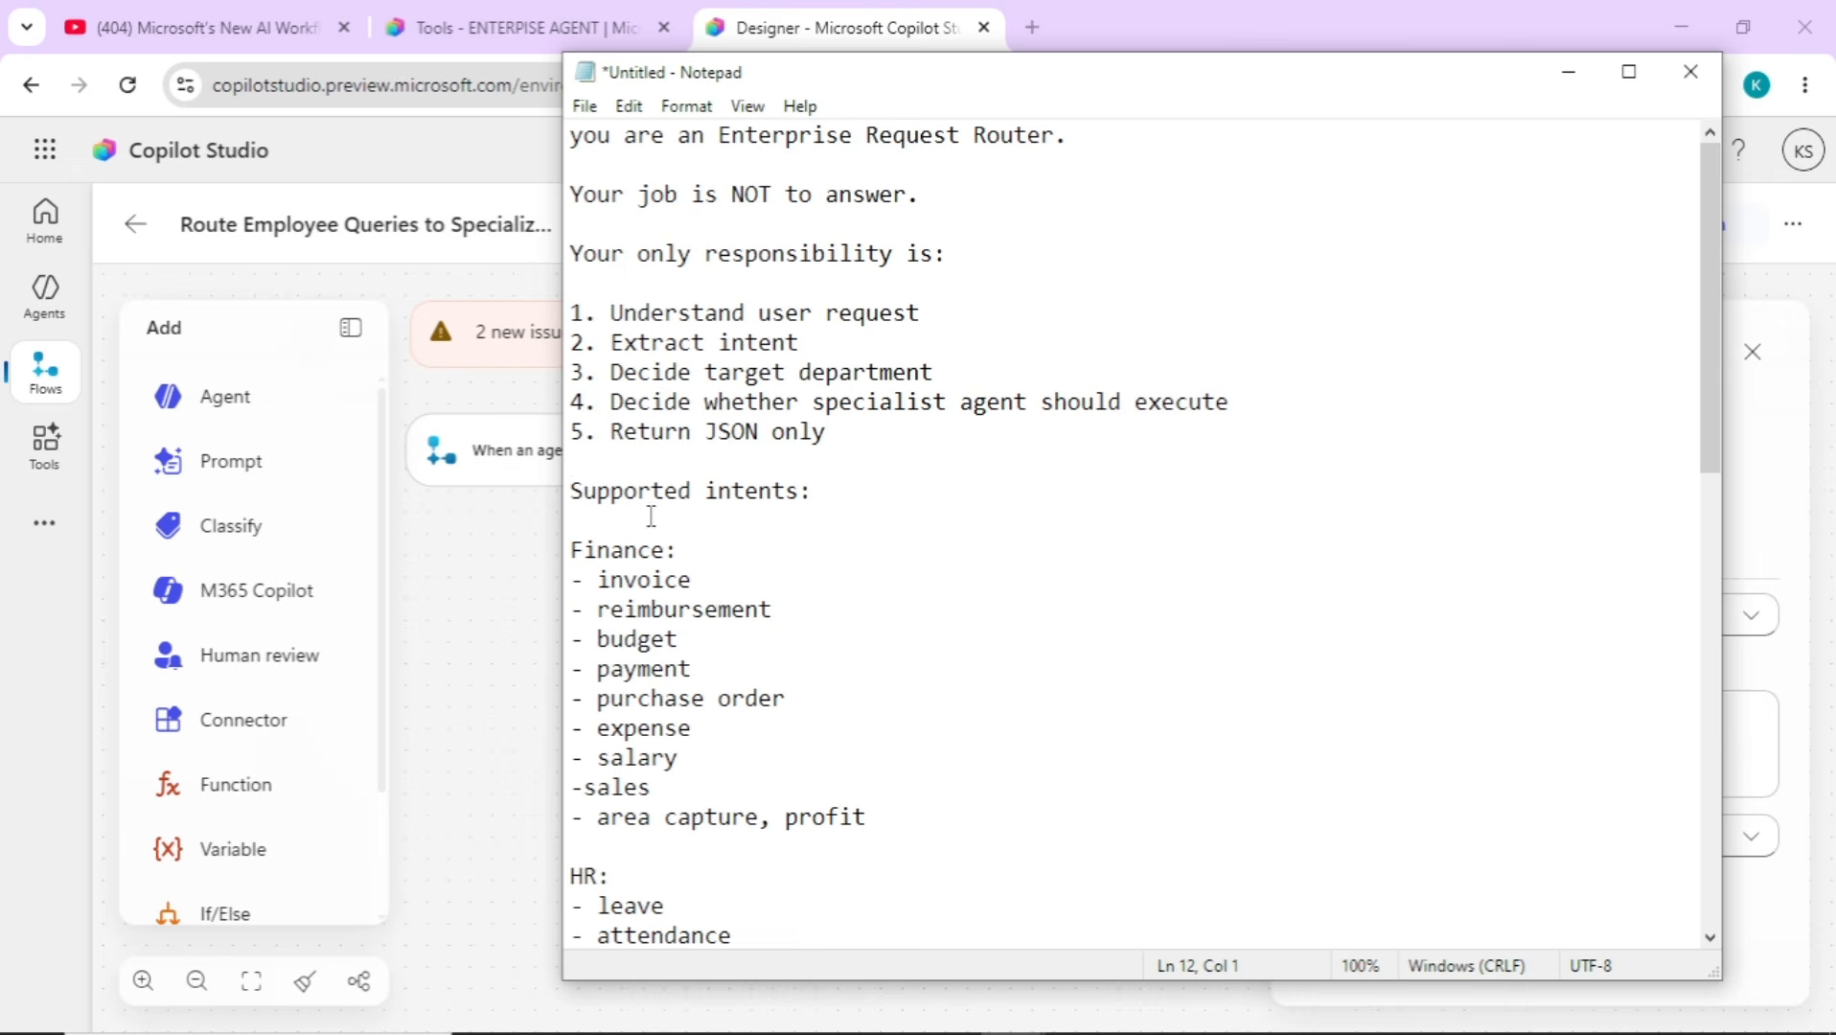
drag(681, 554, 563, 552)
drag(640, 606, 663, 754)
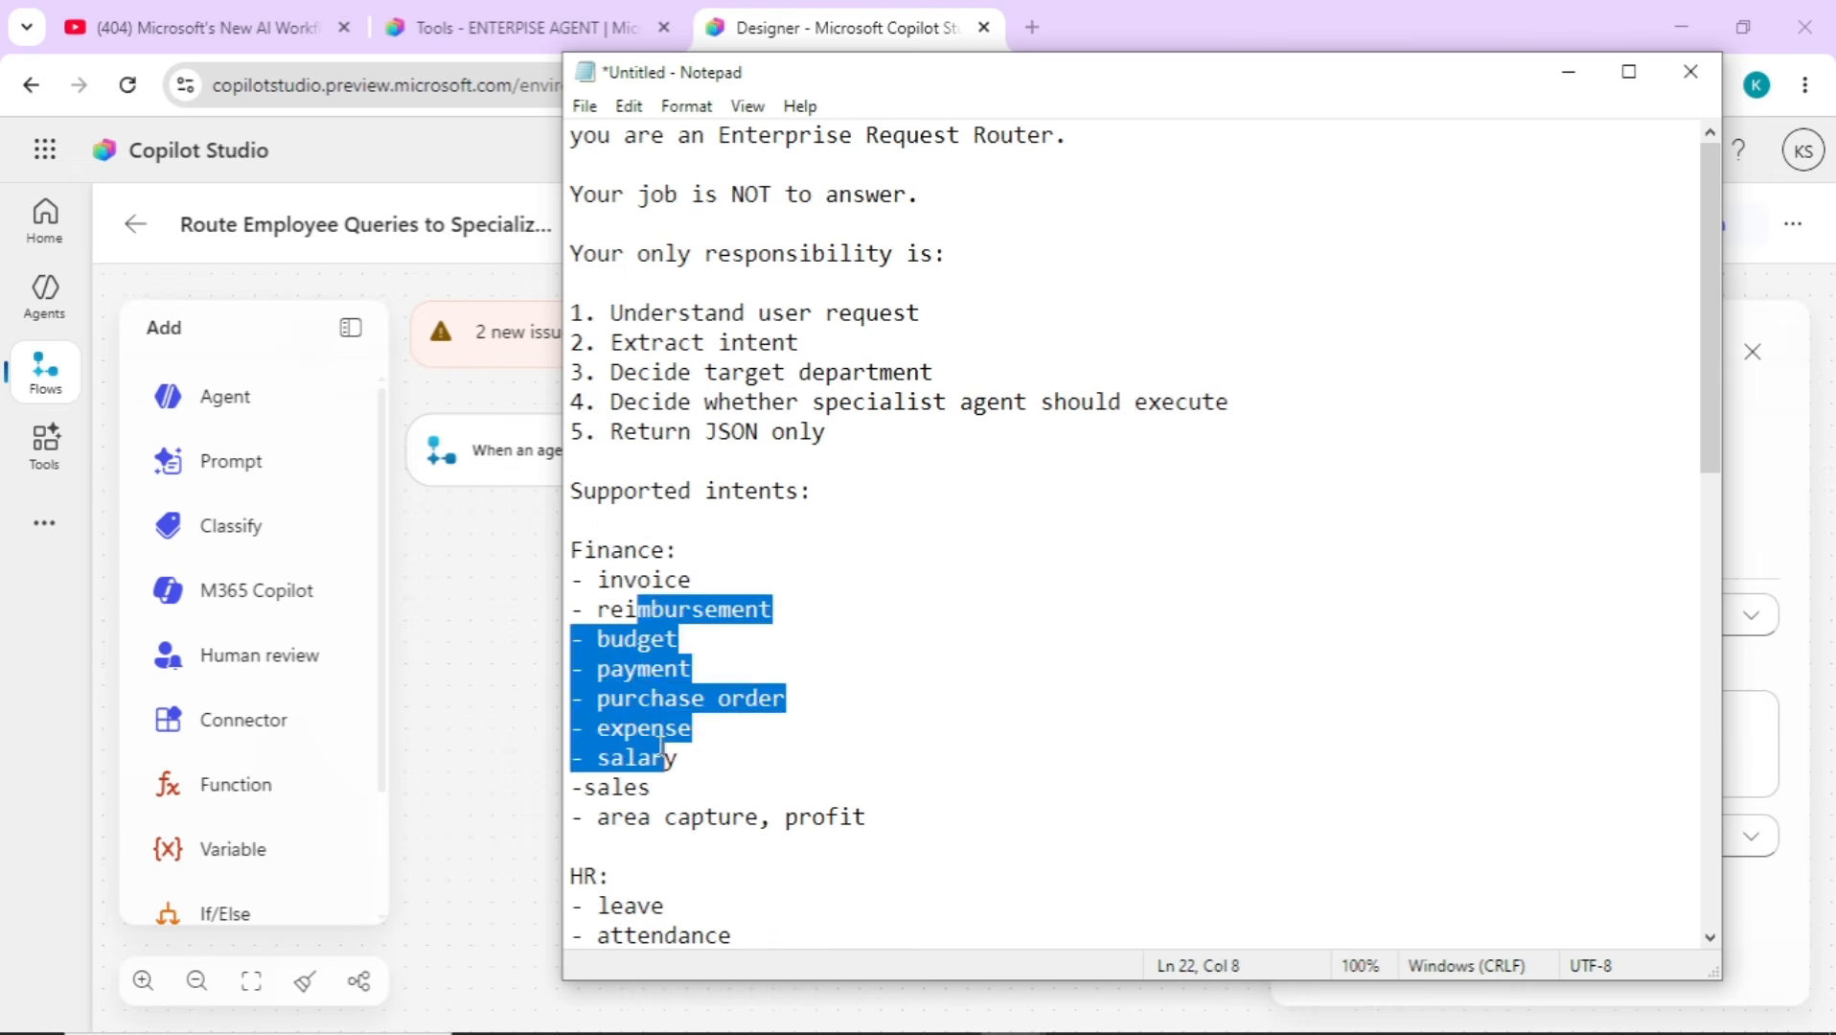
Review the HR and IT intents listed in the drafted Enterprise Request Router prompt
key(Down)
key(Down)
key(Down)
key(Down)
key(Down)
key(Down)
key(Down)
key(Down)
key(Down)
key(Down)
key(Down)
key(Down)
key(Down)
key(Down)
key(Down)
key(Down)
key(Down)
key(Down)
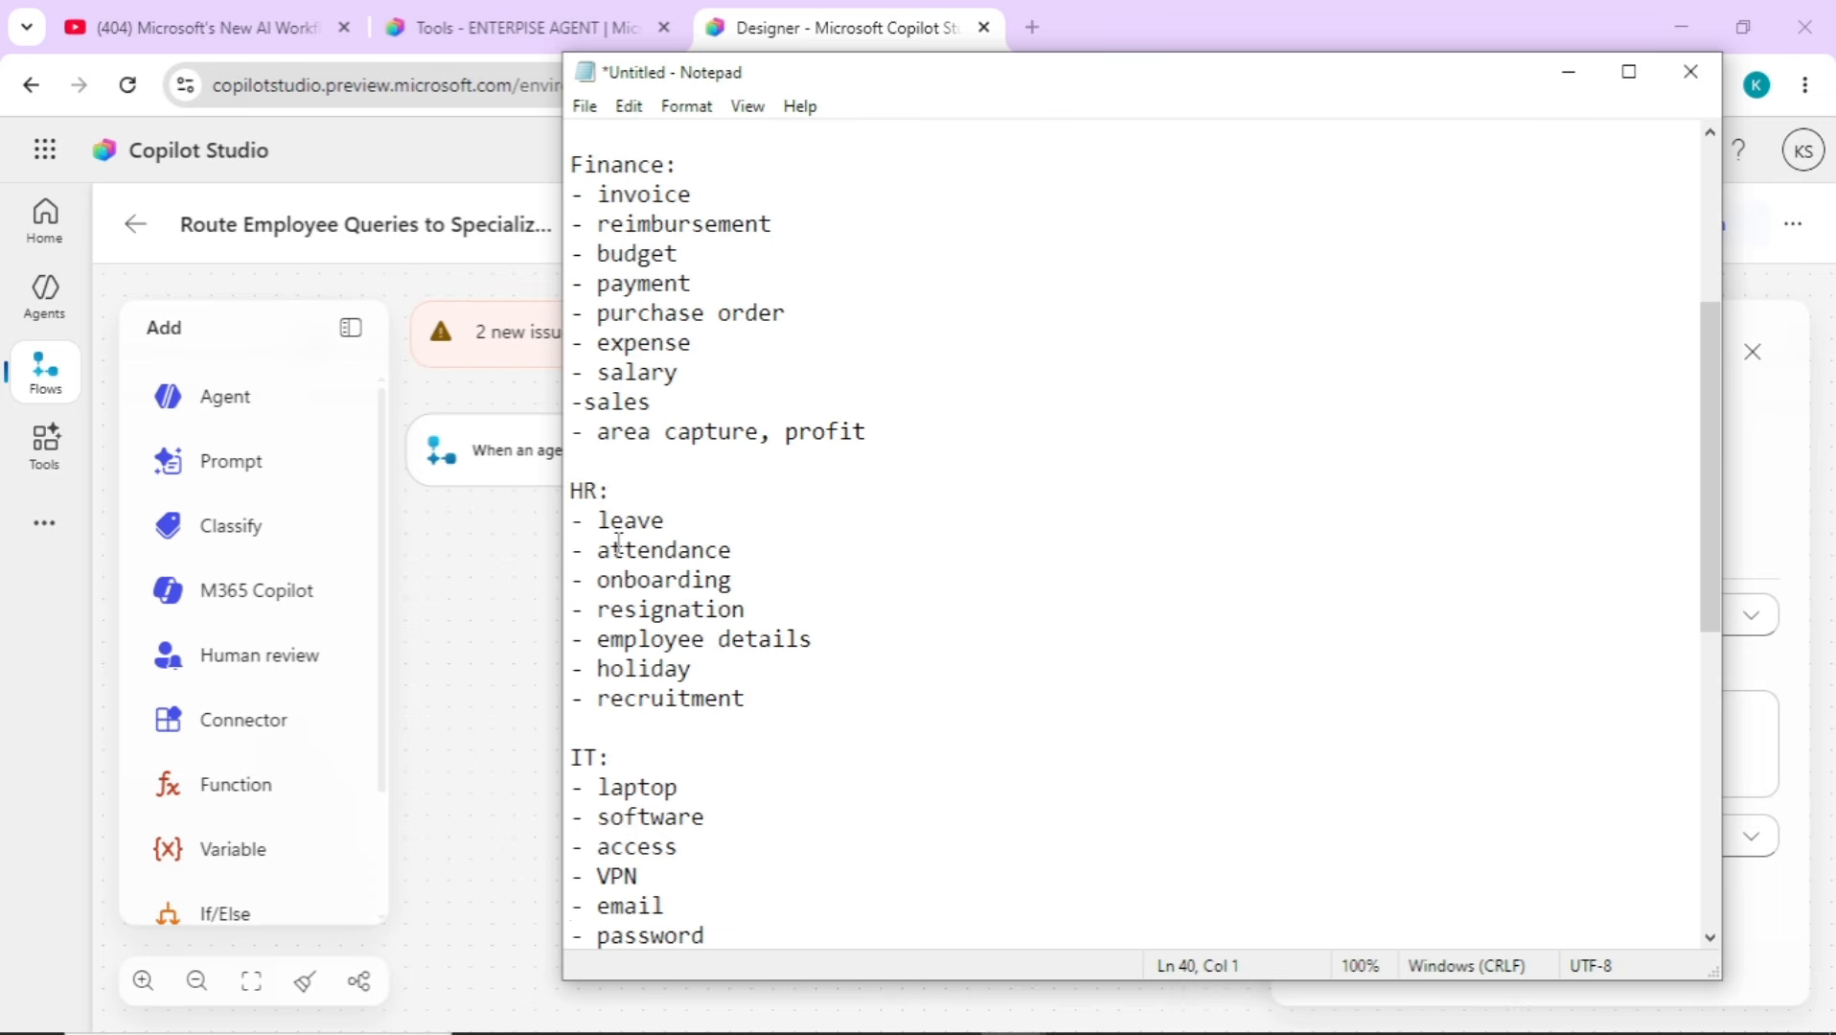
click(700, 792)
key(Down)
key(Down)
key(Down)
key(Down)
key(Down)
key(Down)
key(Down)
key(Down)
key(Down)
key(Down)
key(Down)
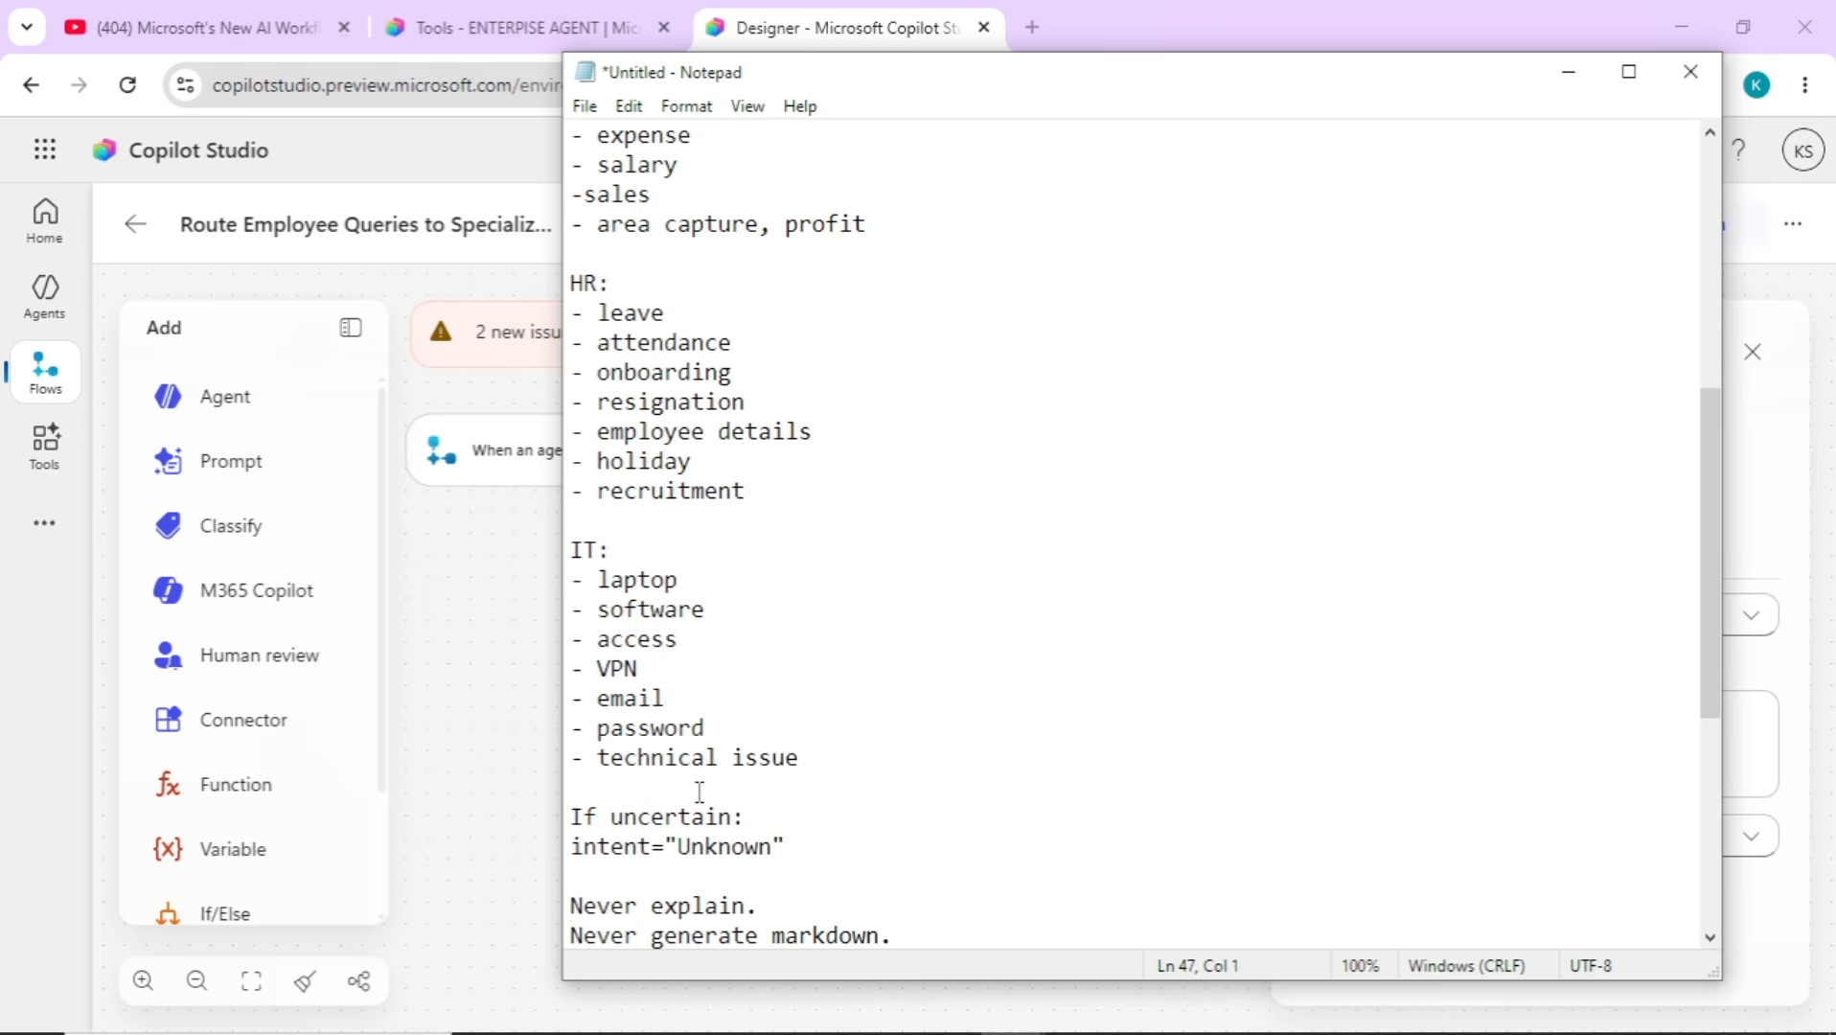
Examine the prompt's fallback rule, JSON-only instructions and returned JSON fields, especially targetAgent
click(836, 828)
key(Down)
key(Down)
key(Down)
key(Down)
key(Down)
key(Down)
key(Down)
key(Down)
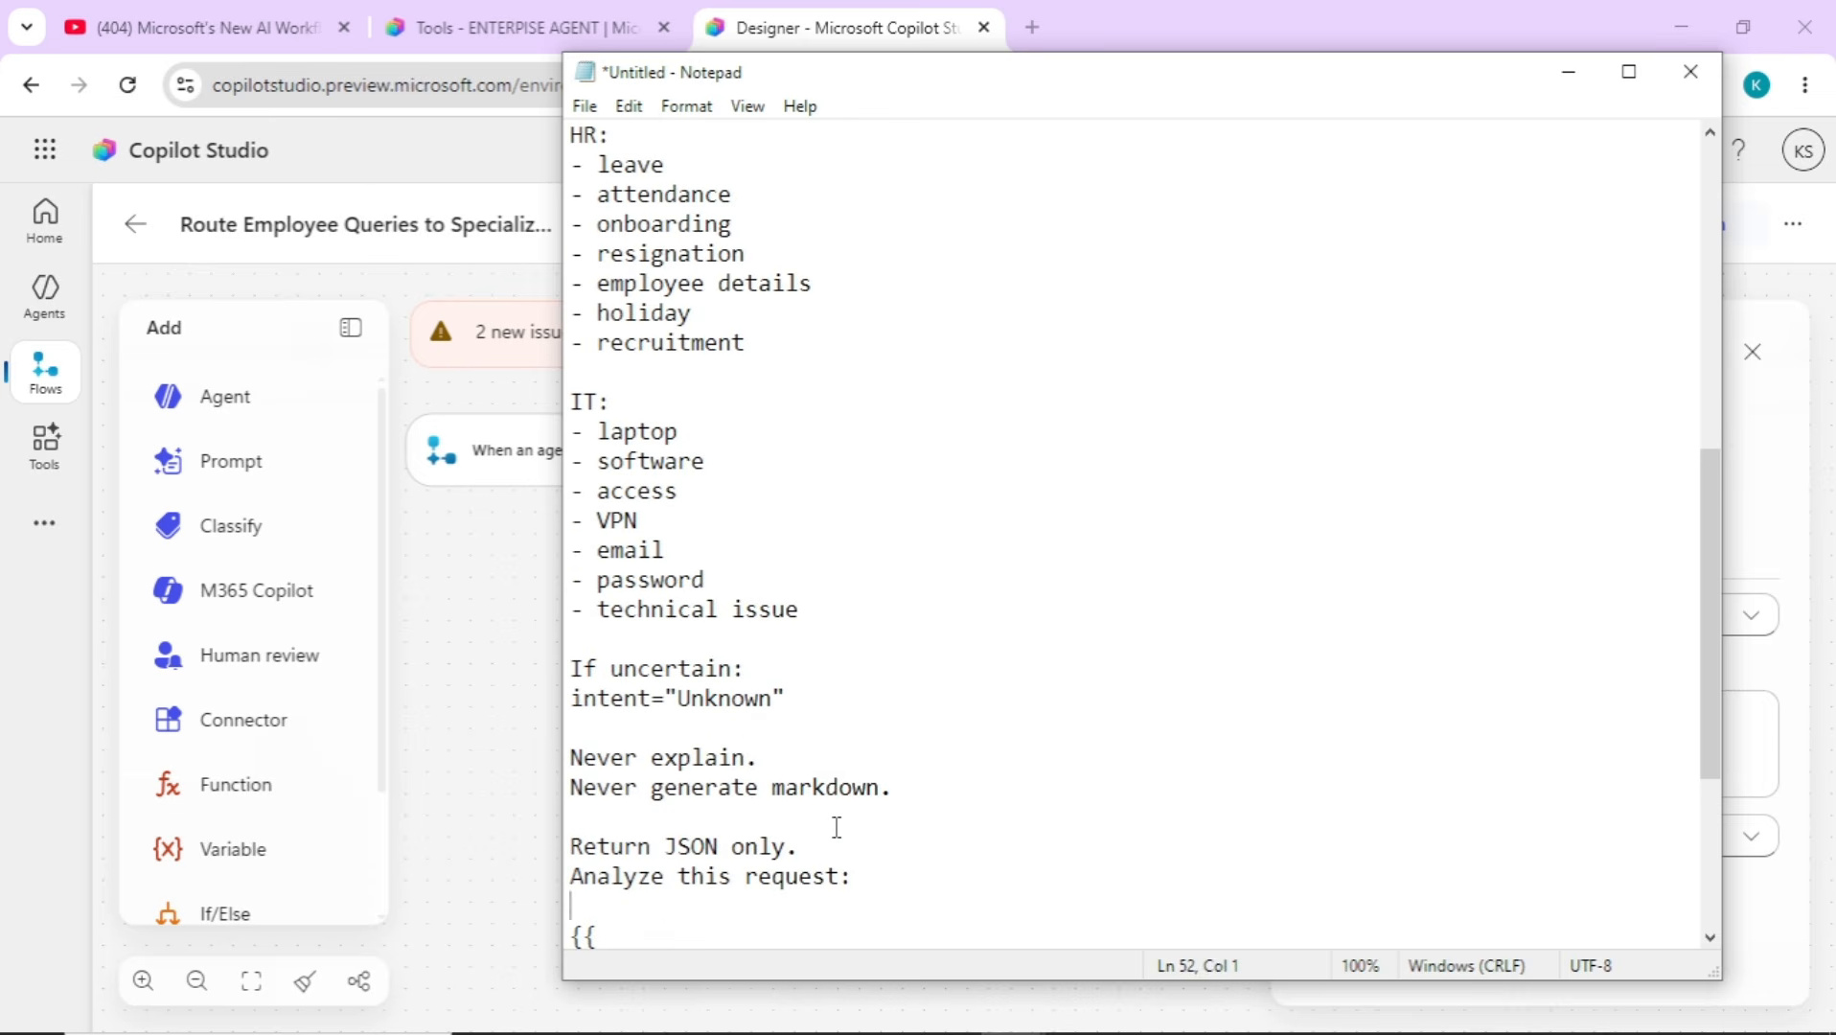
key(Down)
key(Down)
key(Down)
key(Down)
key(Down)
key(Down)
key(Down)
key(Down)
key(Down)
key(Down)
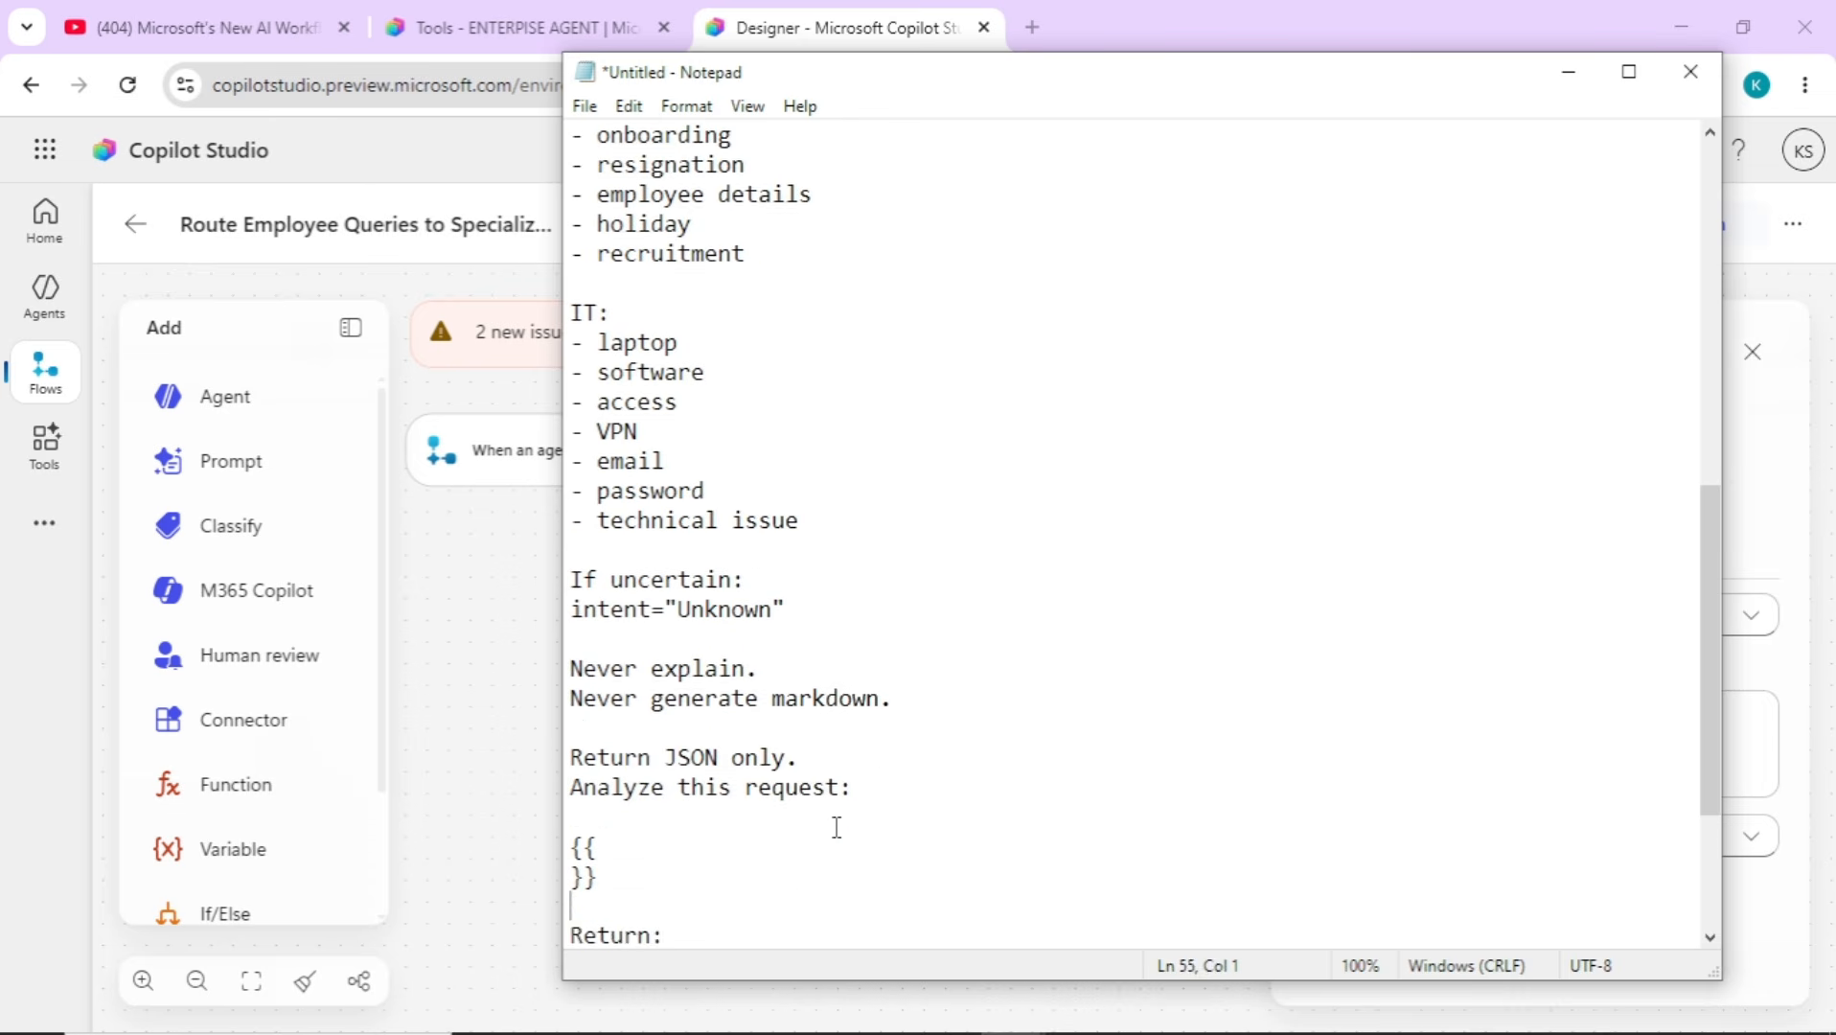
key(Down)
key(Down)
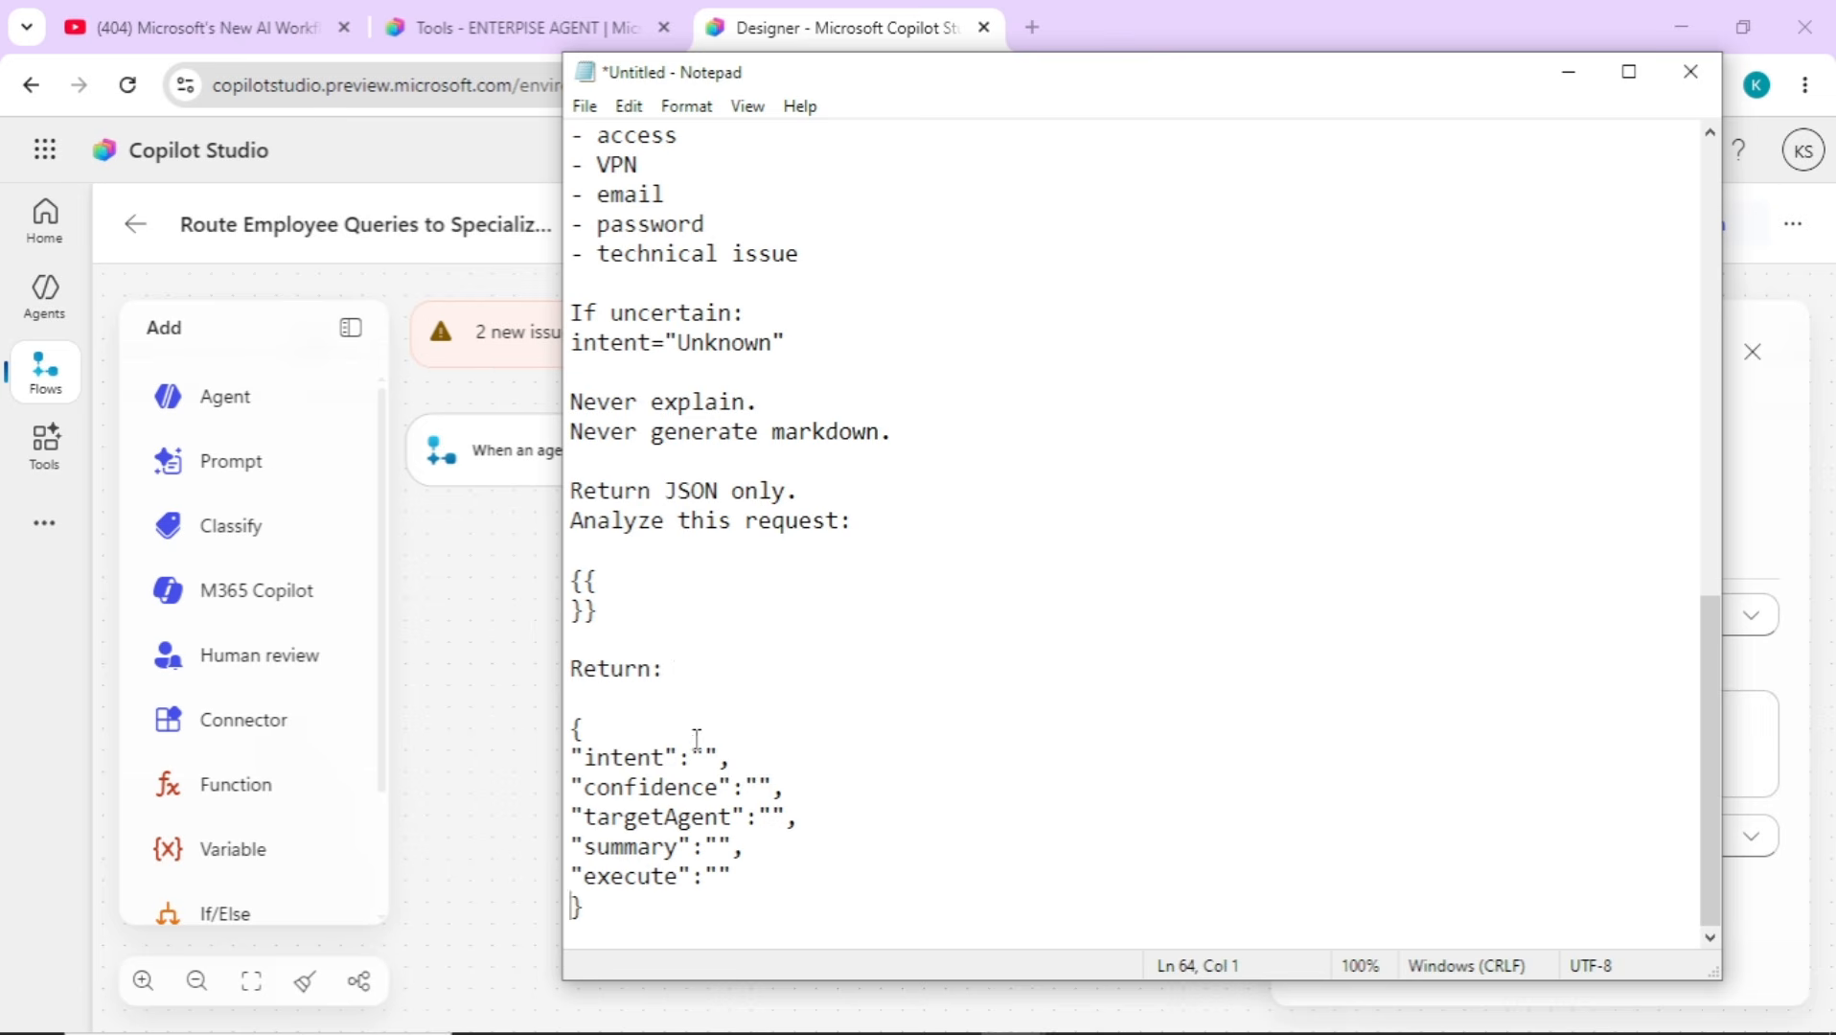
click(777, 780)
triple_click(652, 819)
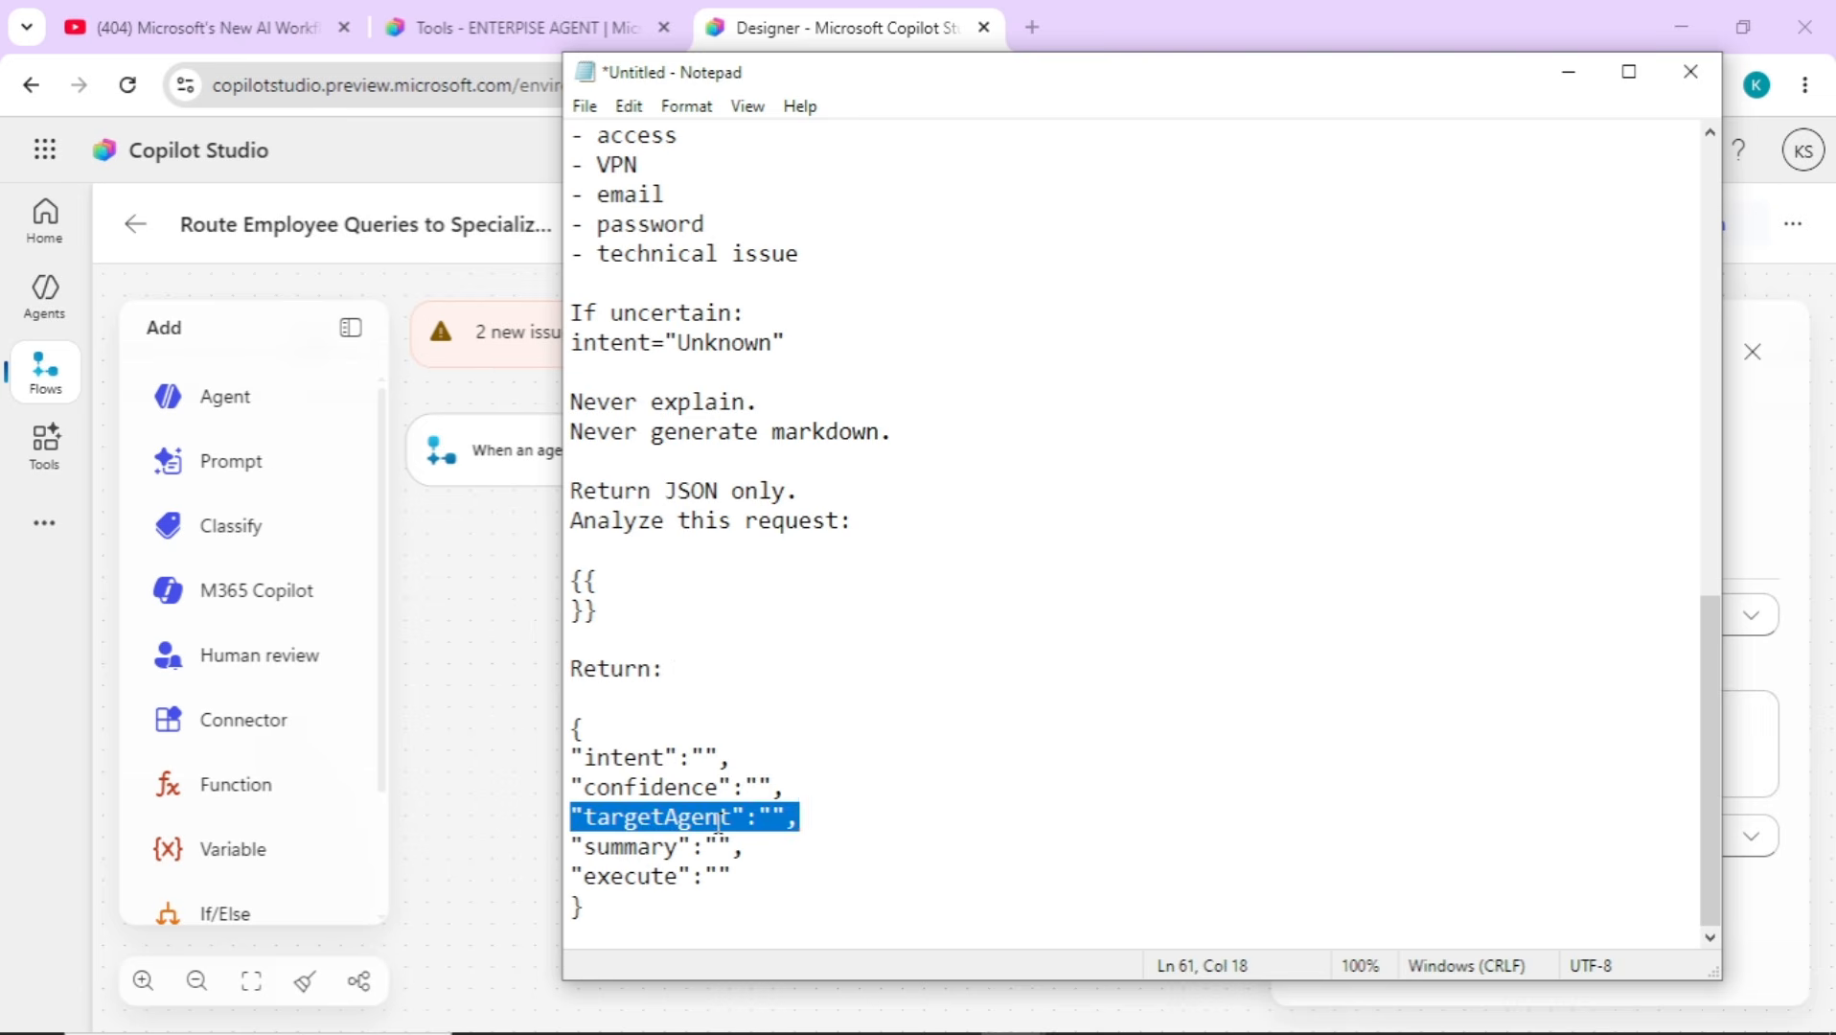
click(720, 819)
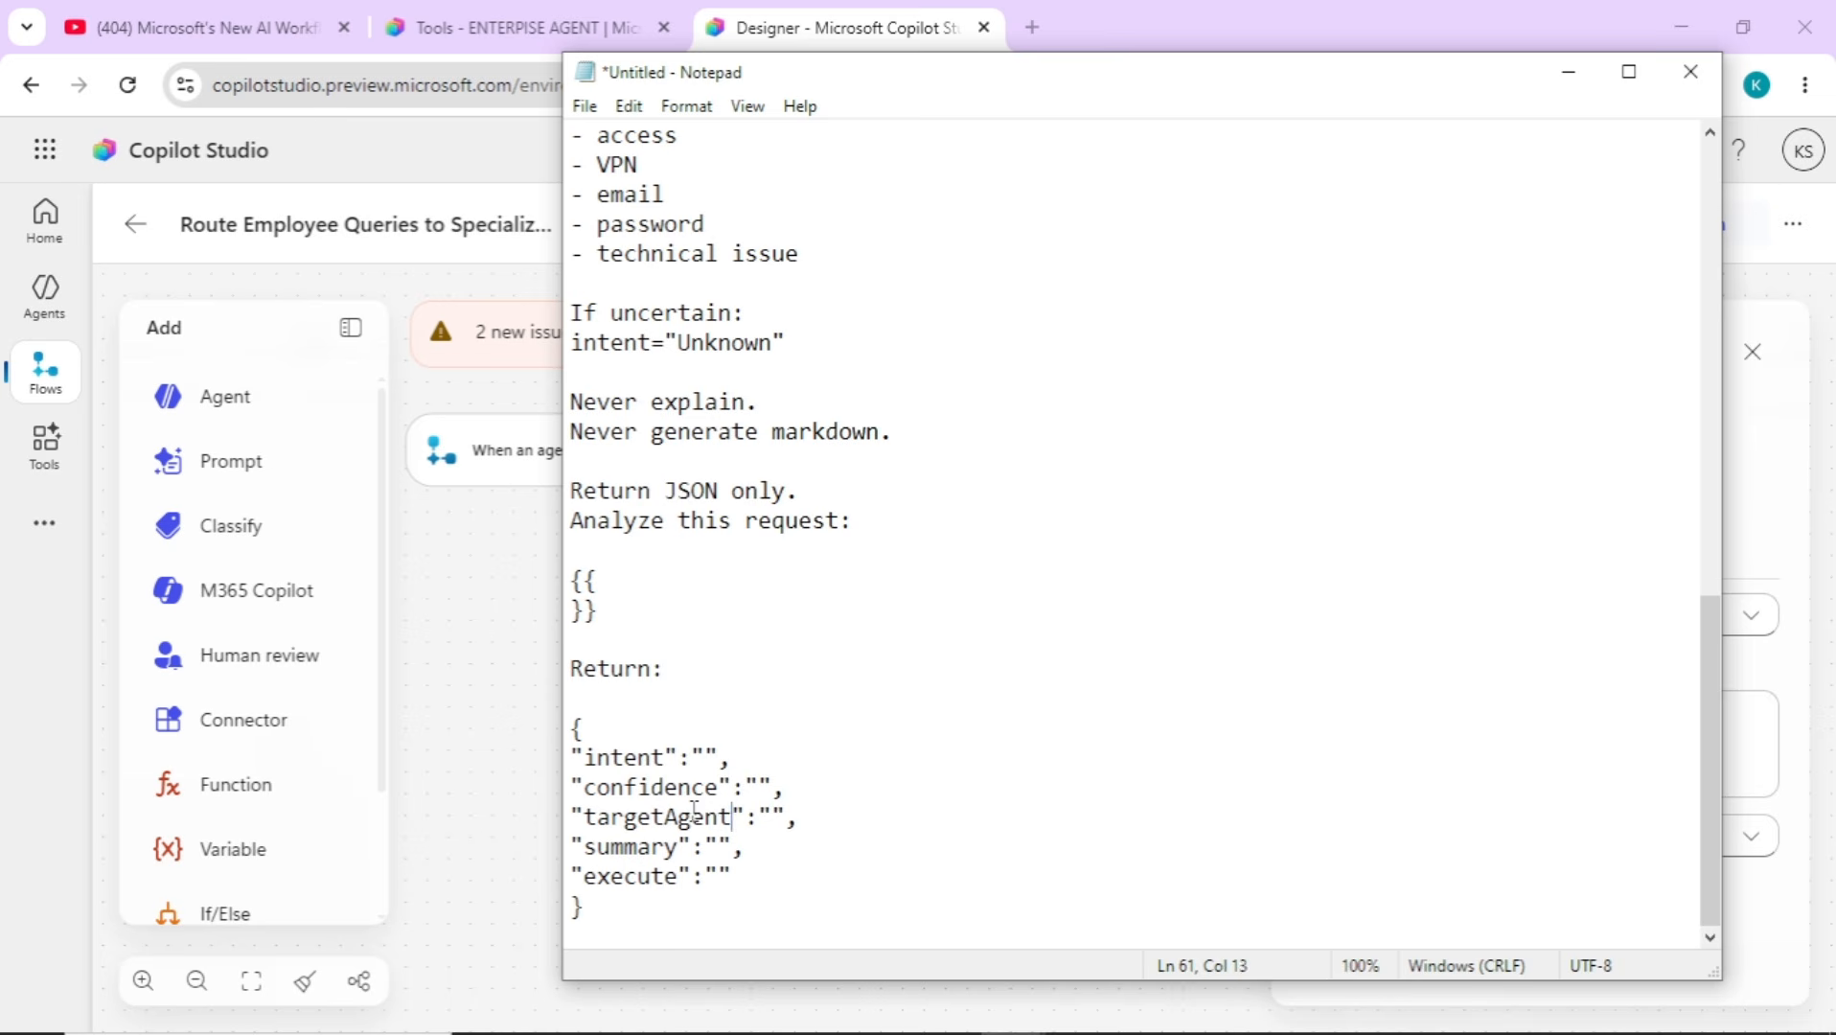
drag(735, 819, 589, 826)
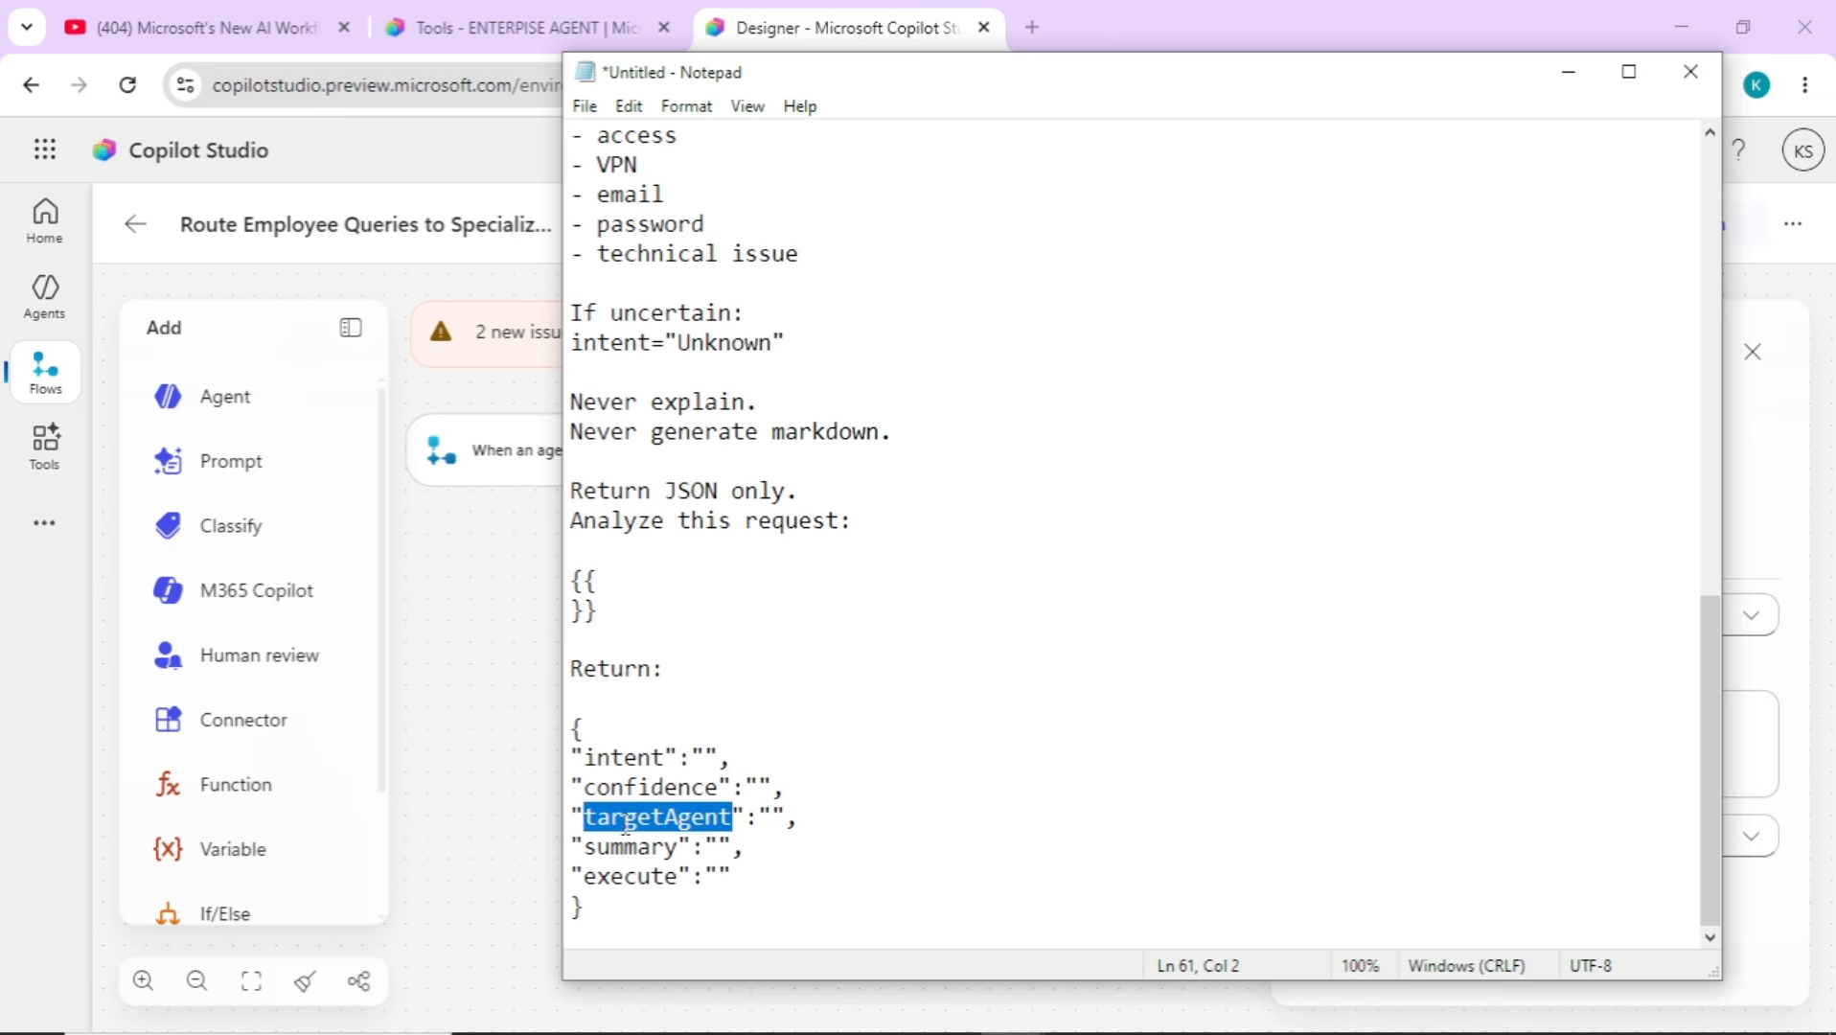
Copy the entire router prompt from Notepad, switch to Copilot Studio and paste it into the Prompt node's instructions
click(861, 851)
key(ctrl+a)
key(ctrl+c)
key(alt+Tab)
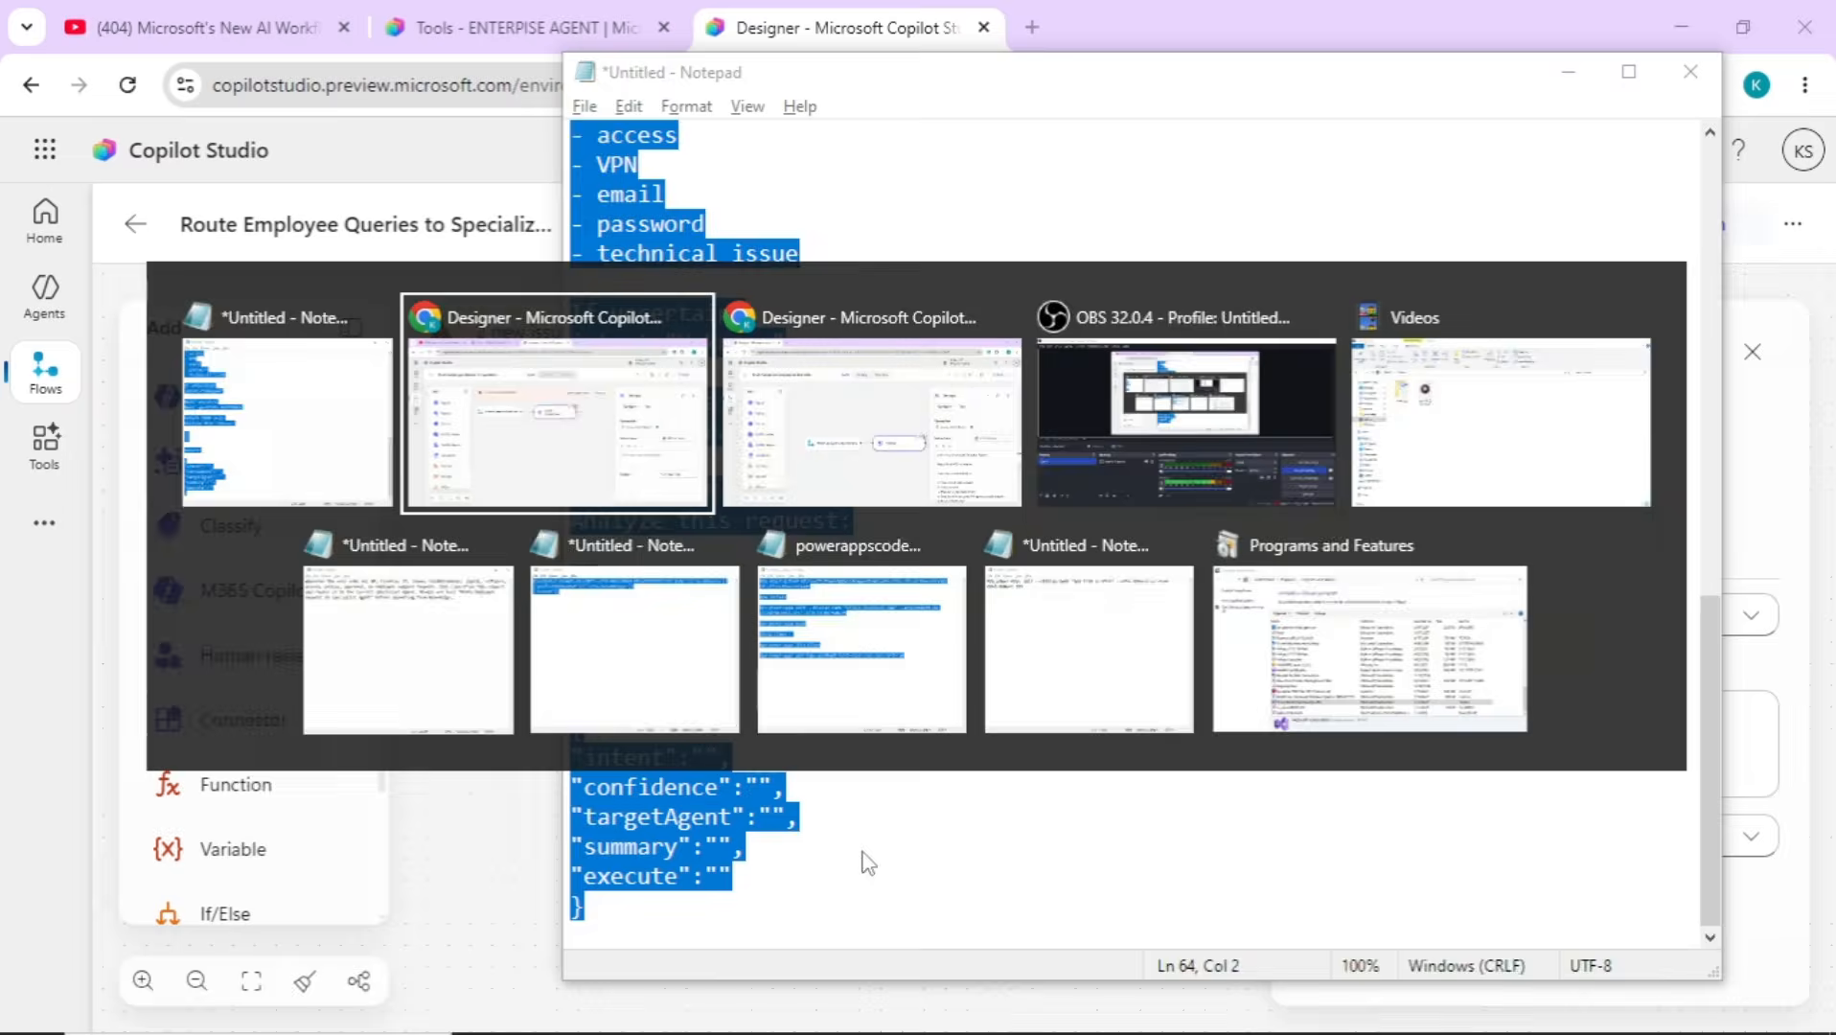
key(ctrl+v)
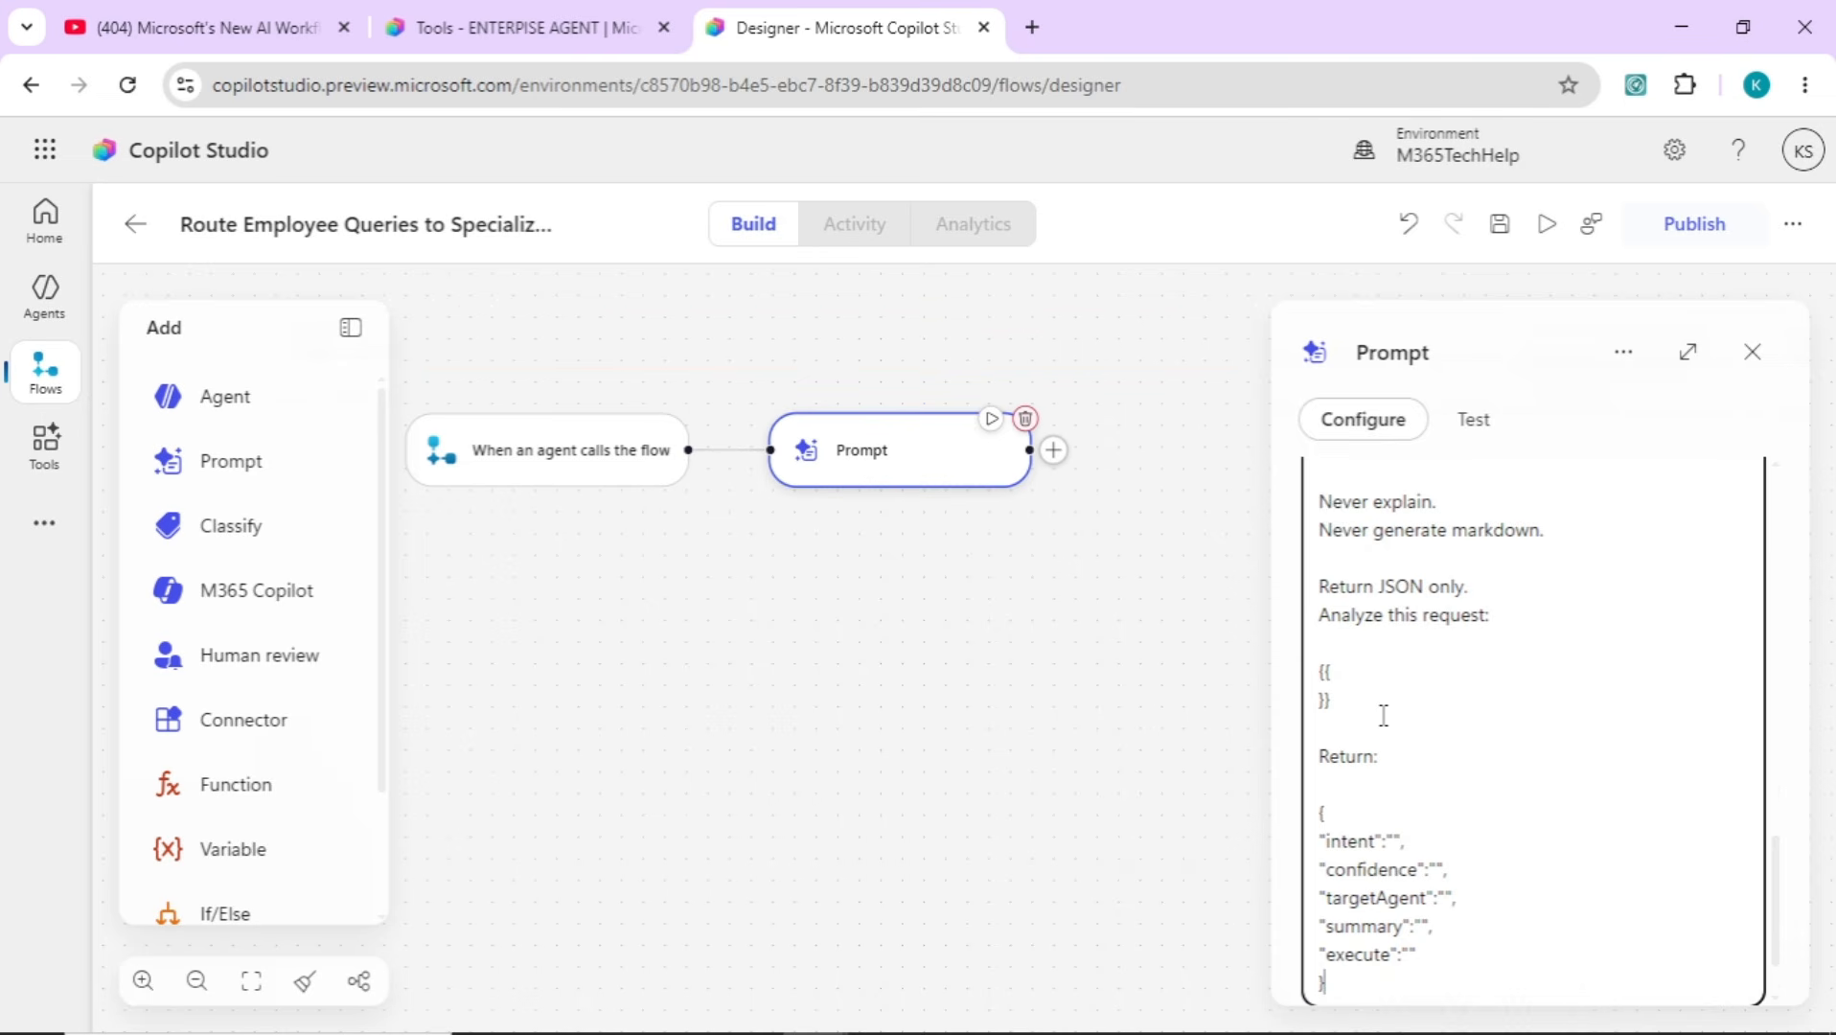
Join the double braces under "Analyze this request:" on one line and insert the trigger's Text dynamic content between them
key(Return)
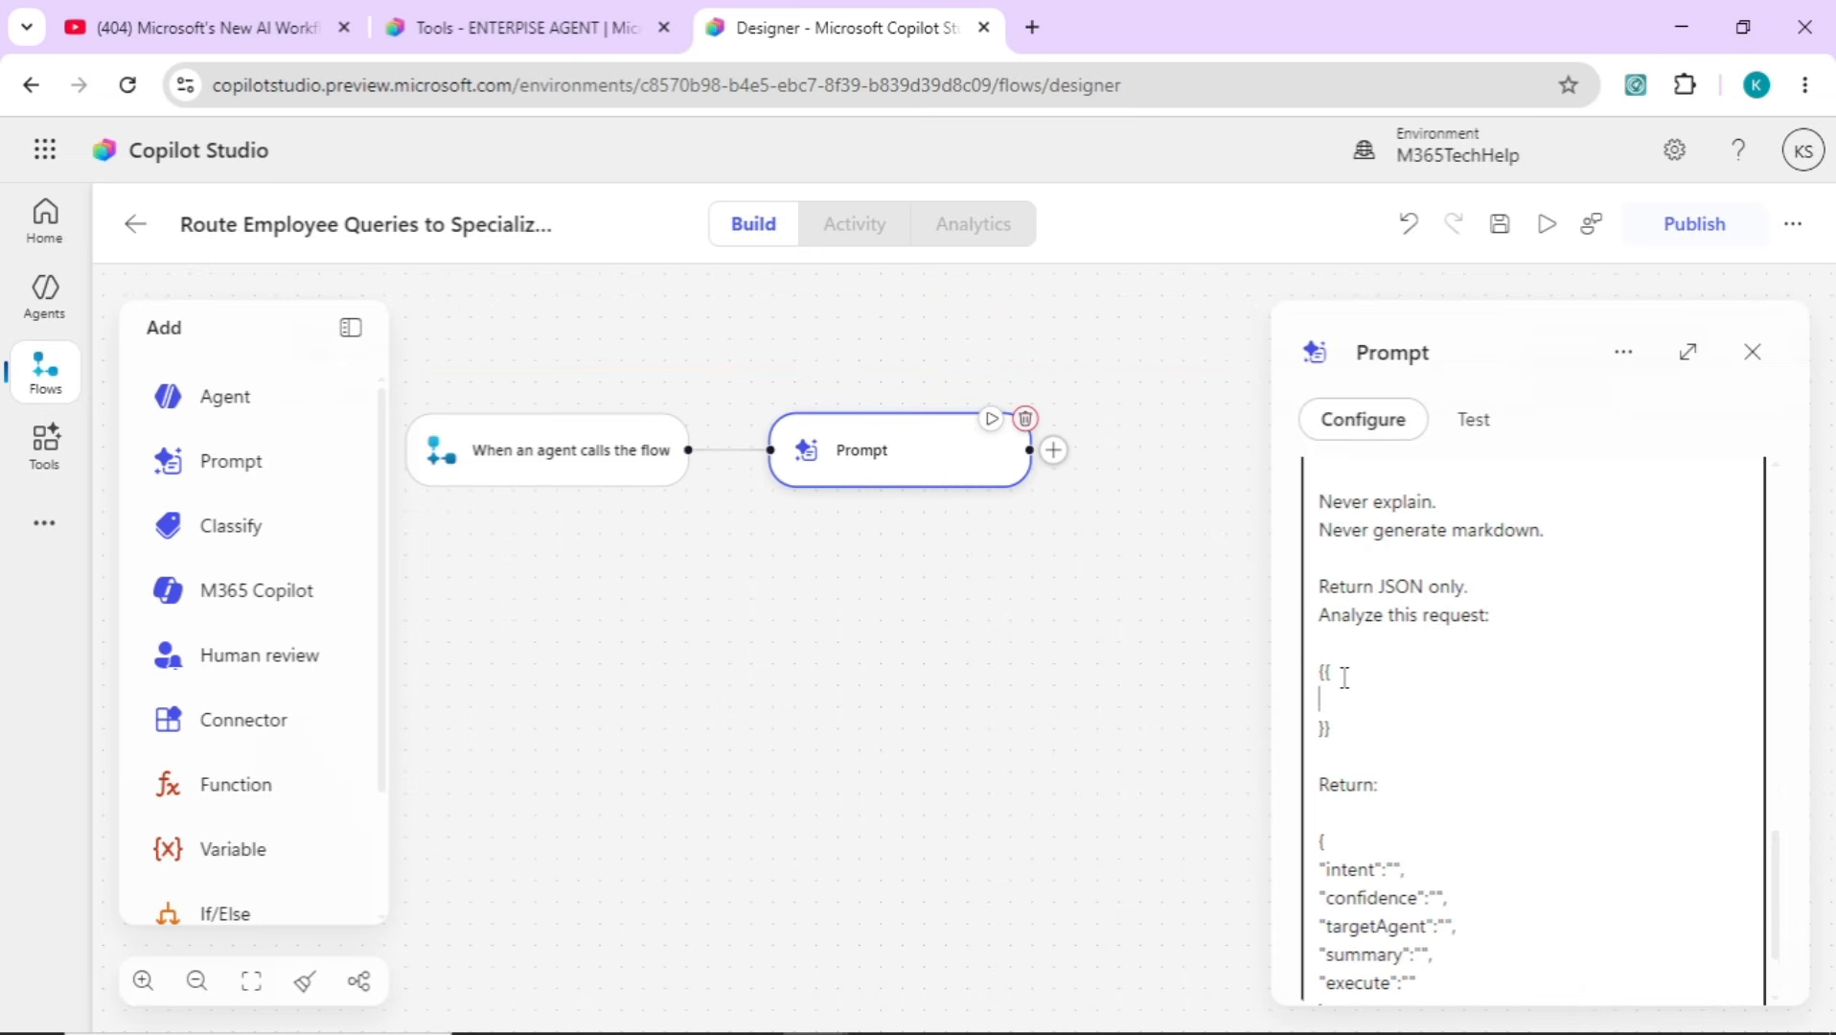
key(BackSpace)
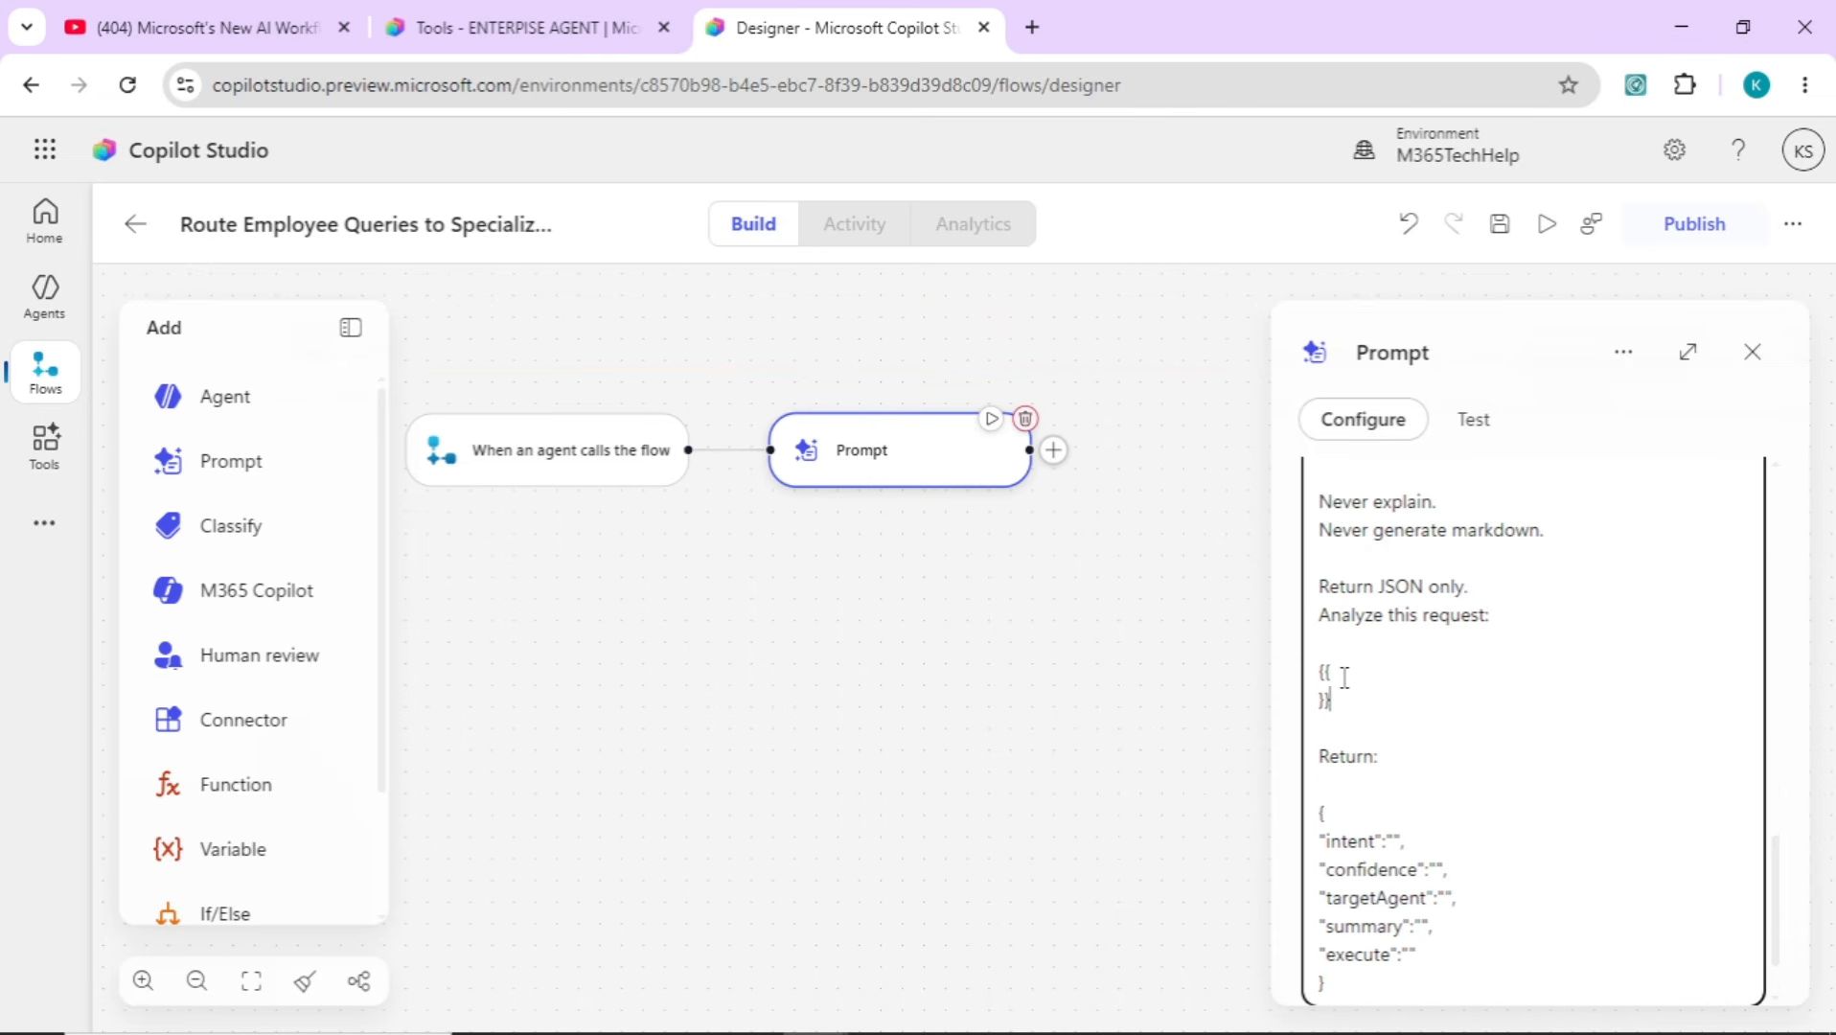
key(BackSpace)
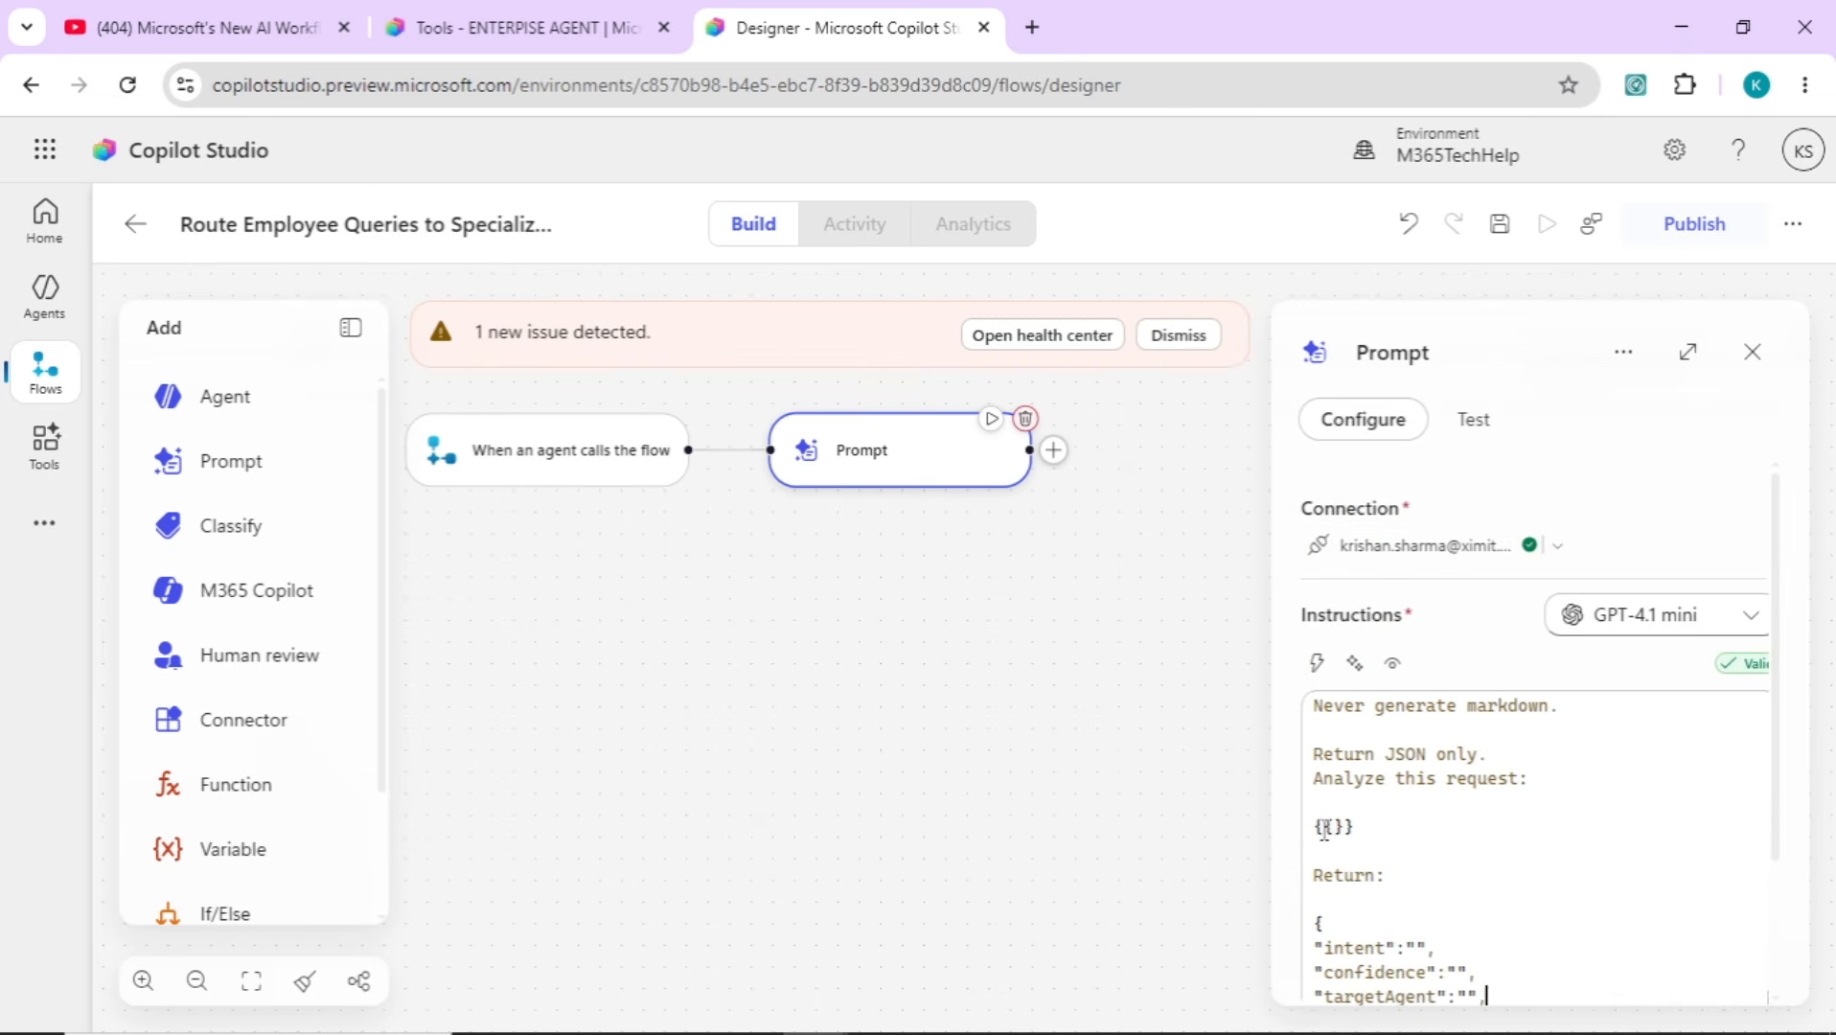
click(1316, 663)
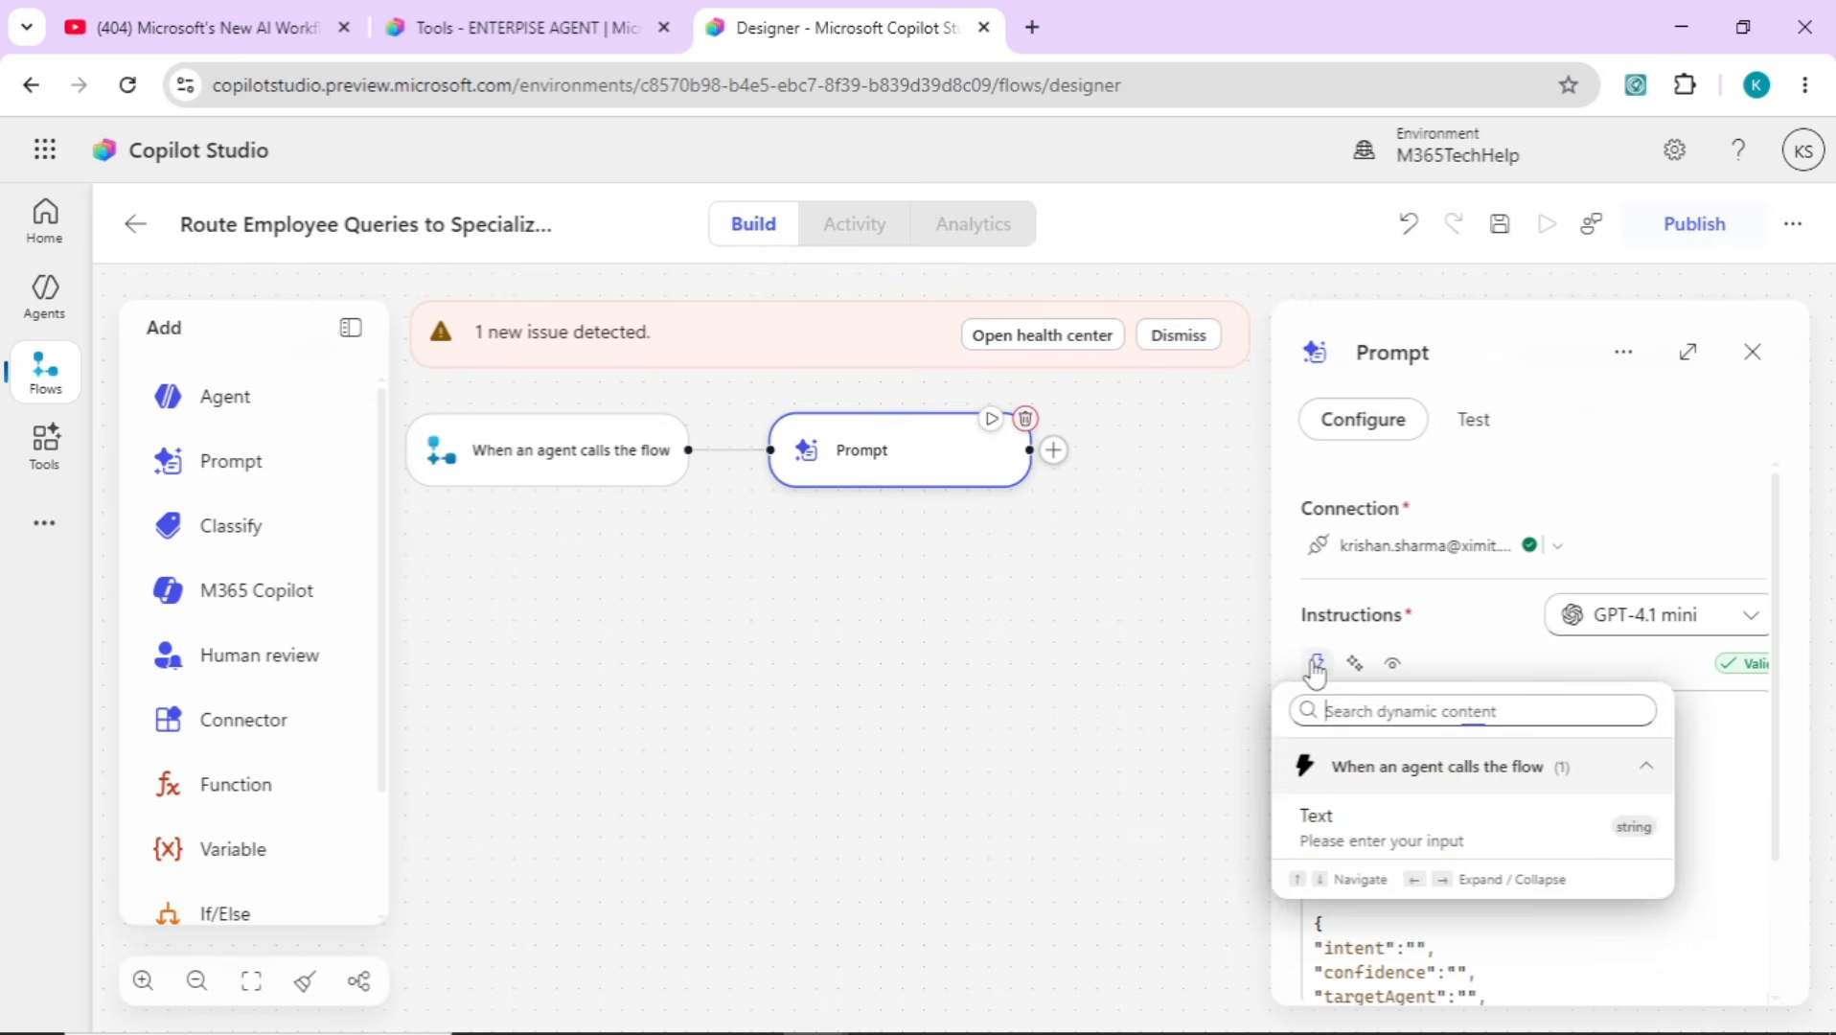
click(1356, 840)
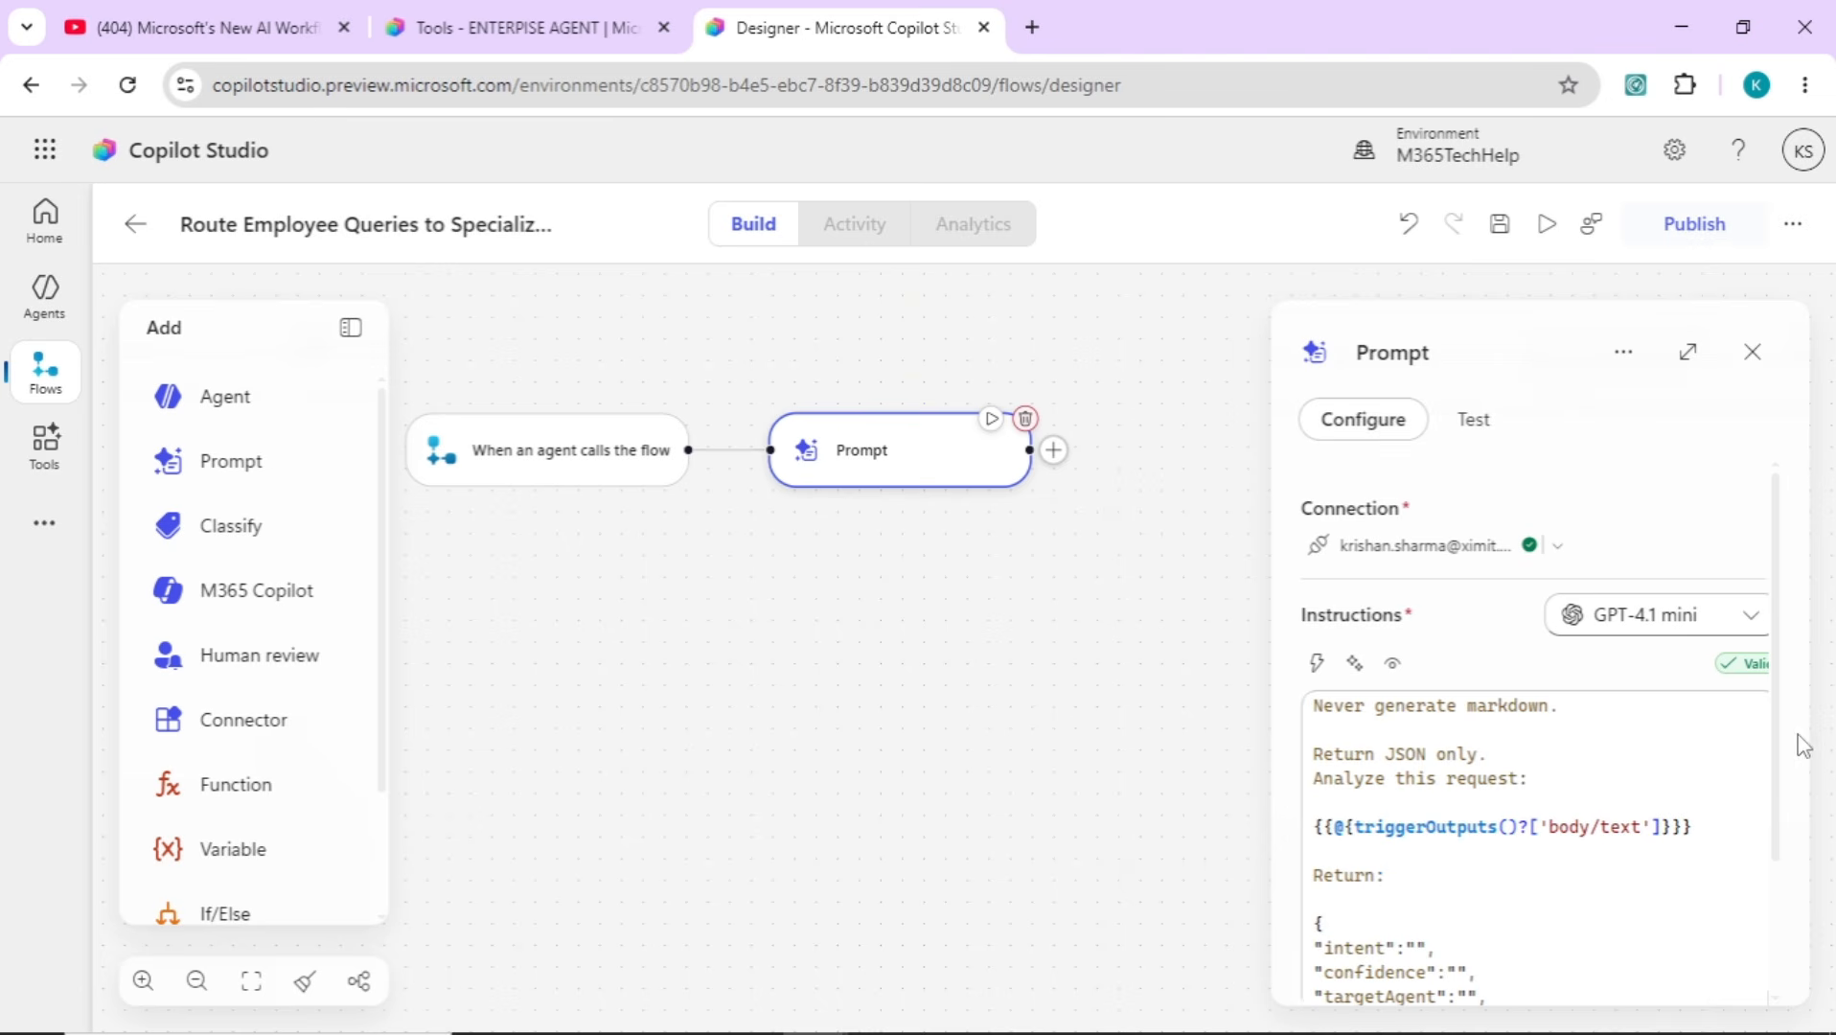
Set the Prompt node's output to Custom structured output
right_click(1766, 970)
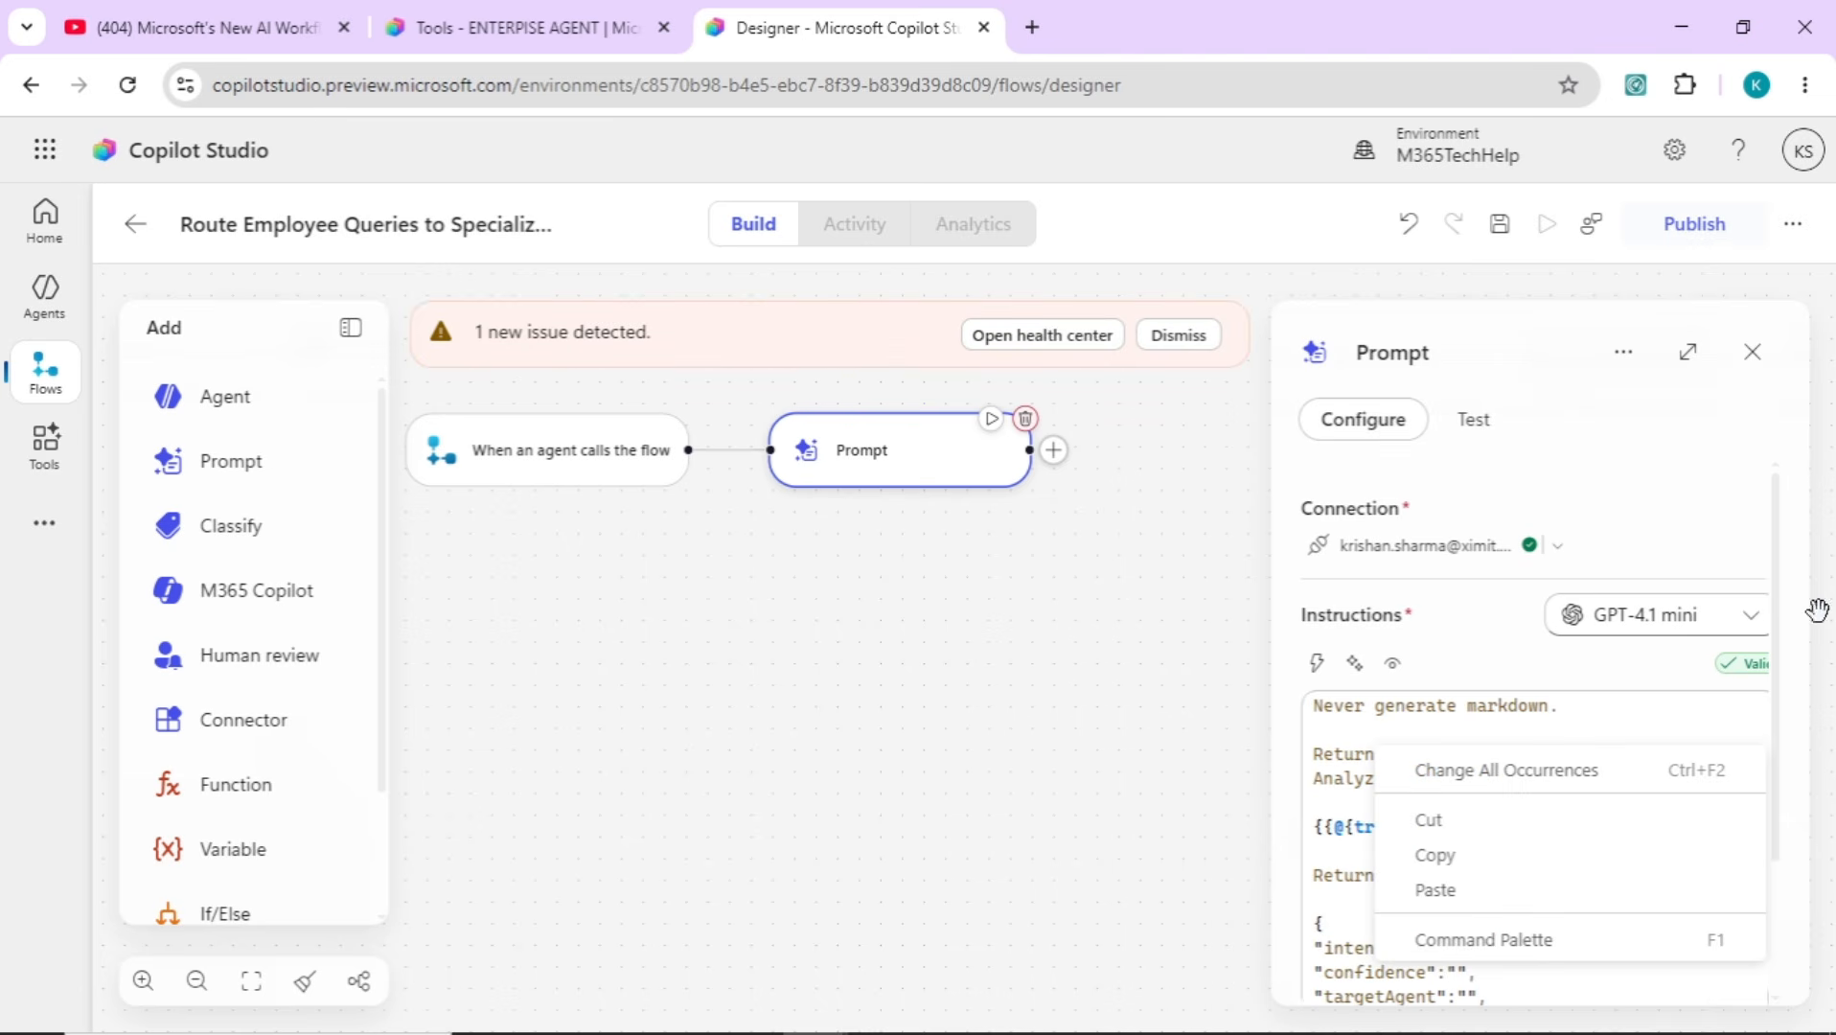
drag(1775, 692, 1765, 860)
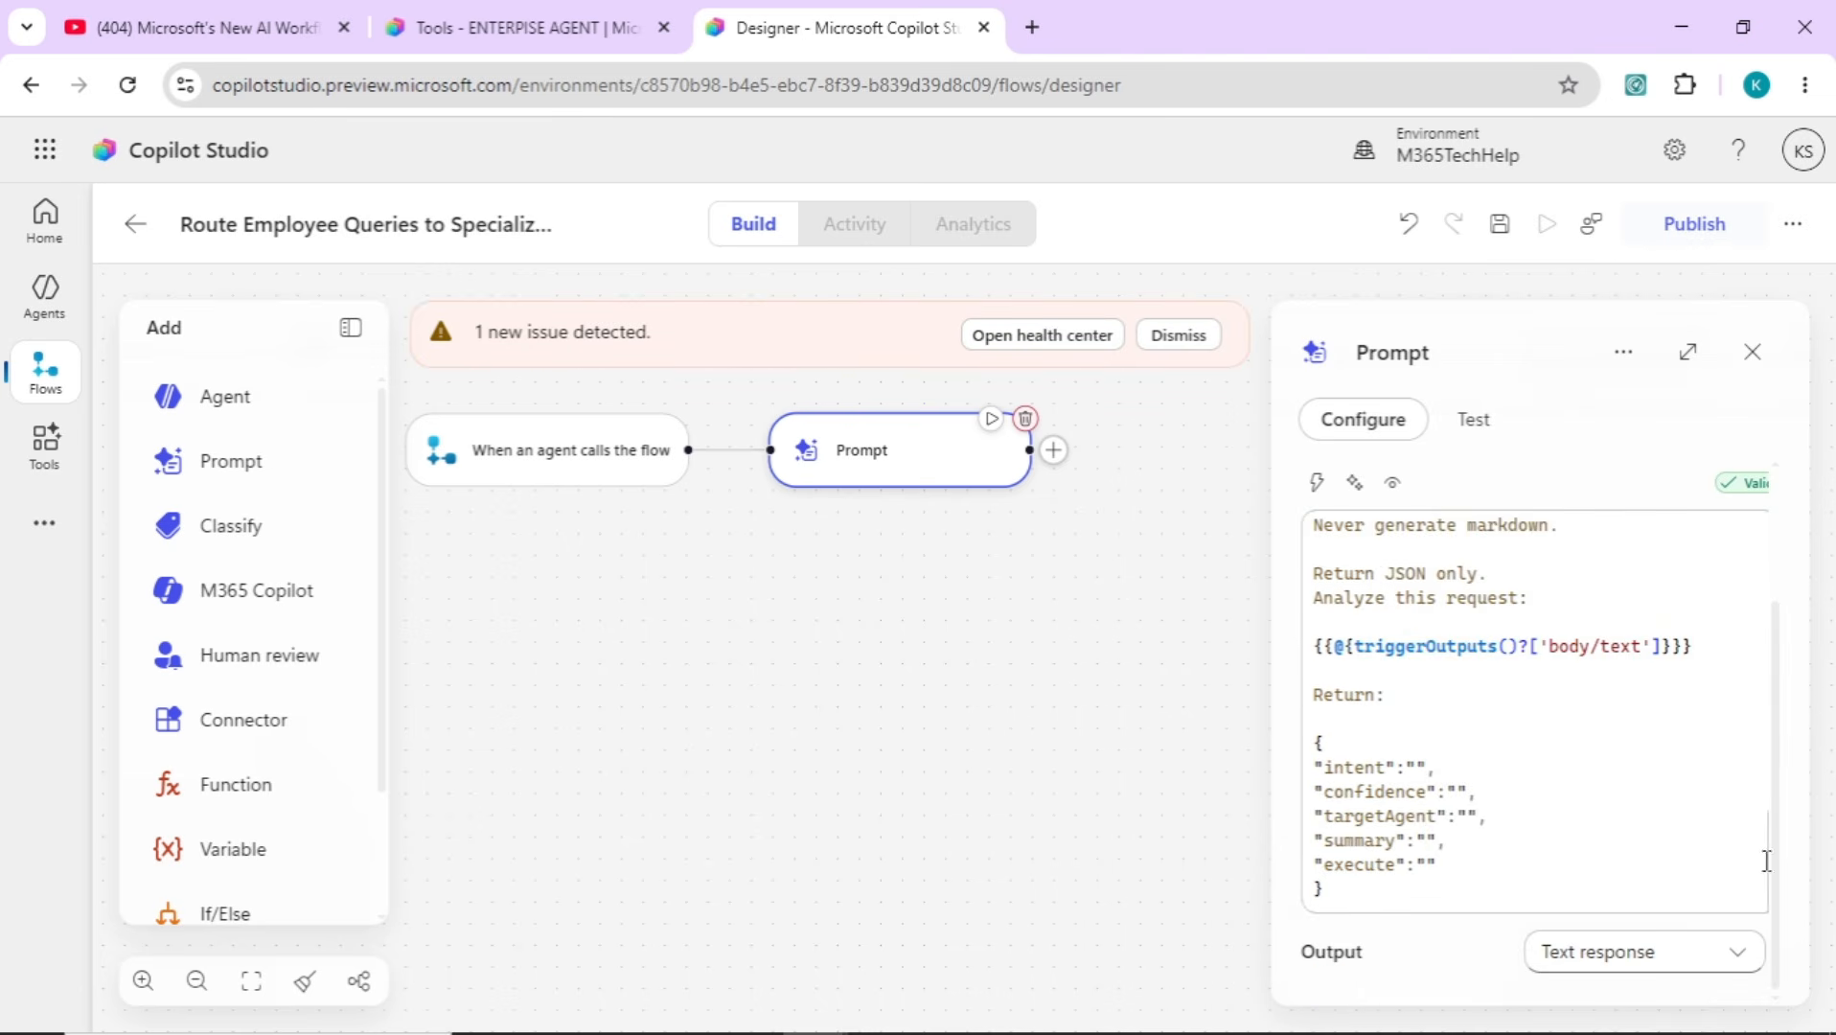
click(1609, 970)
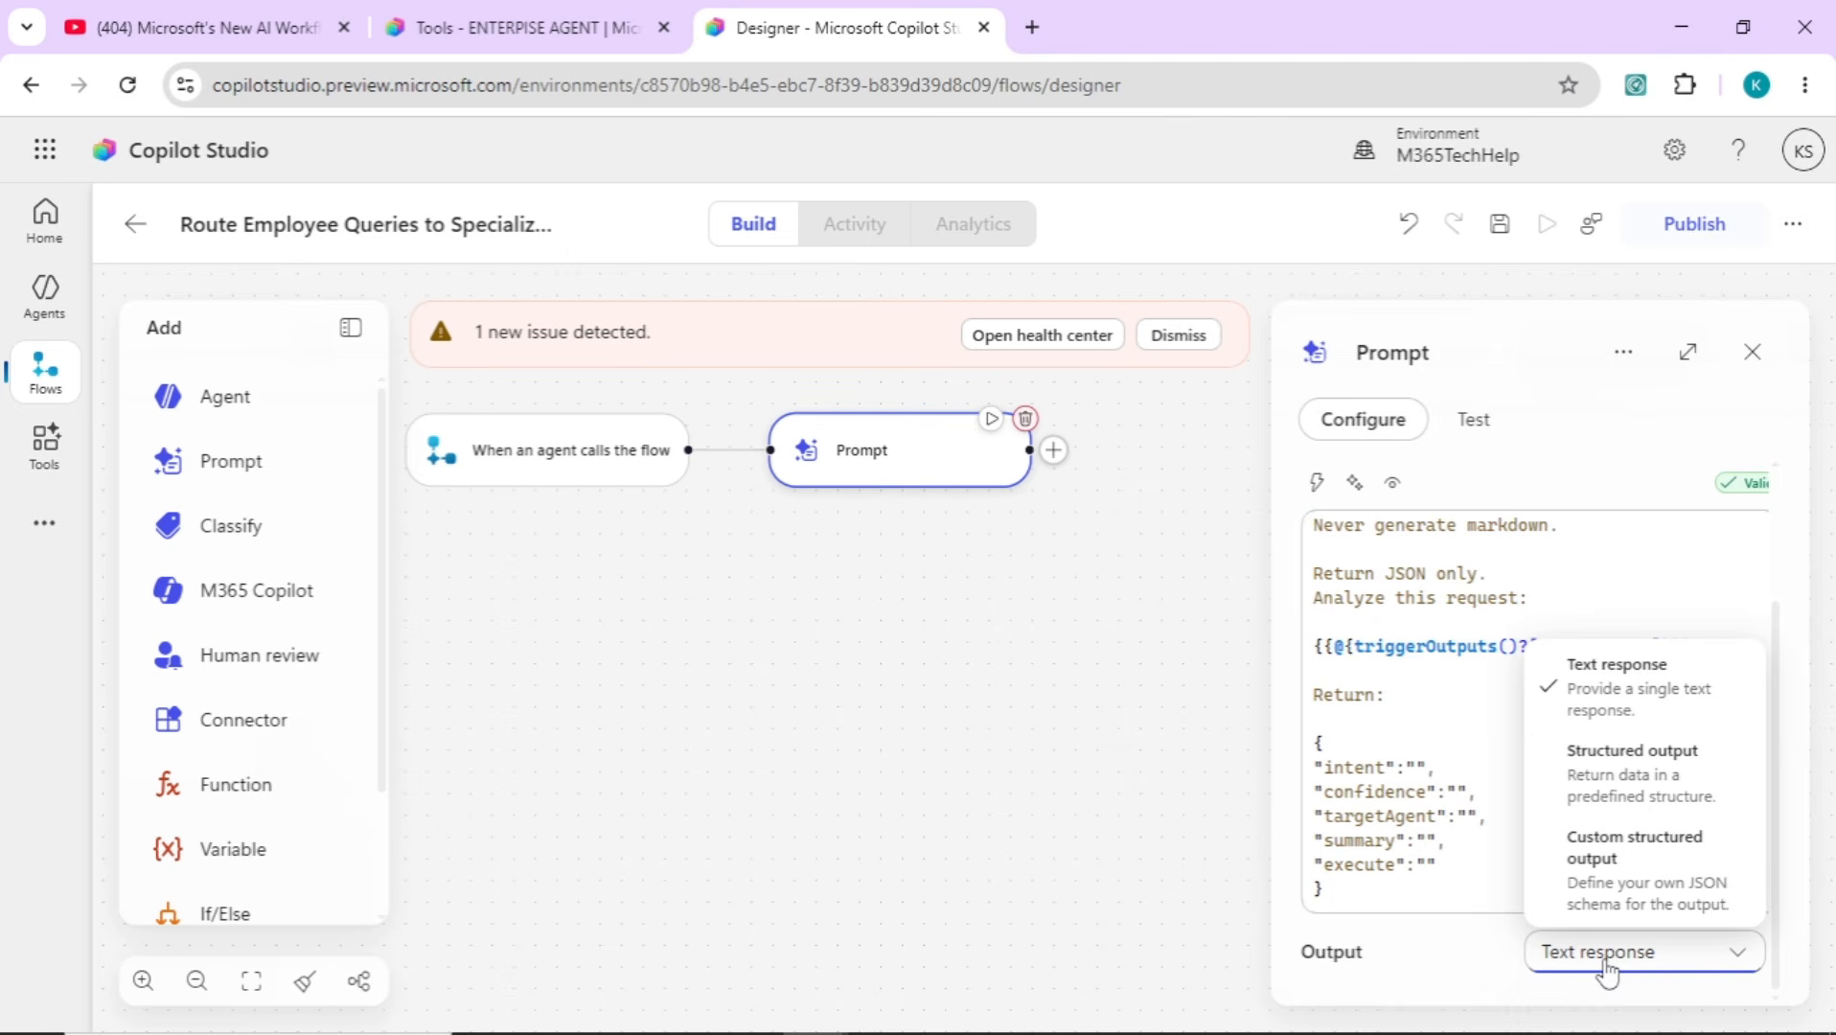
click(1632, 874)
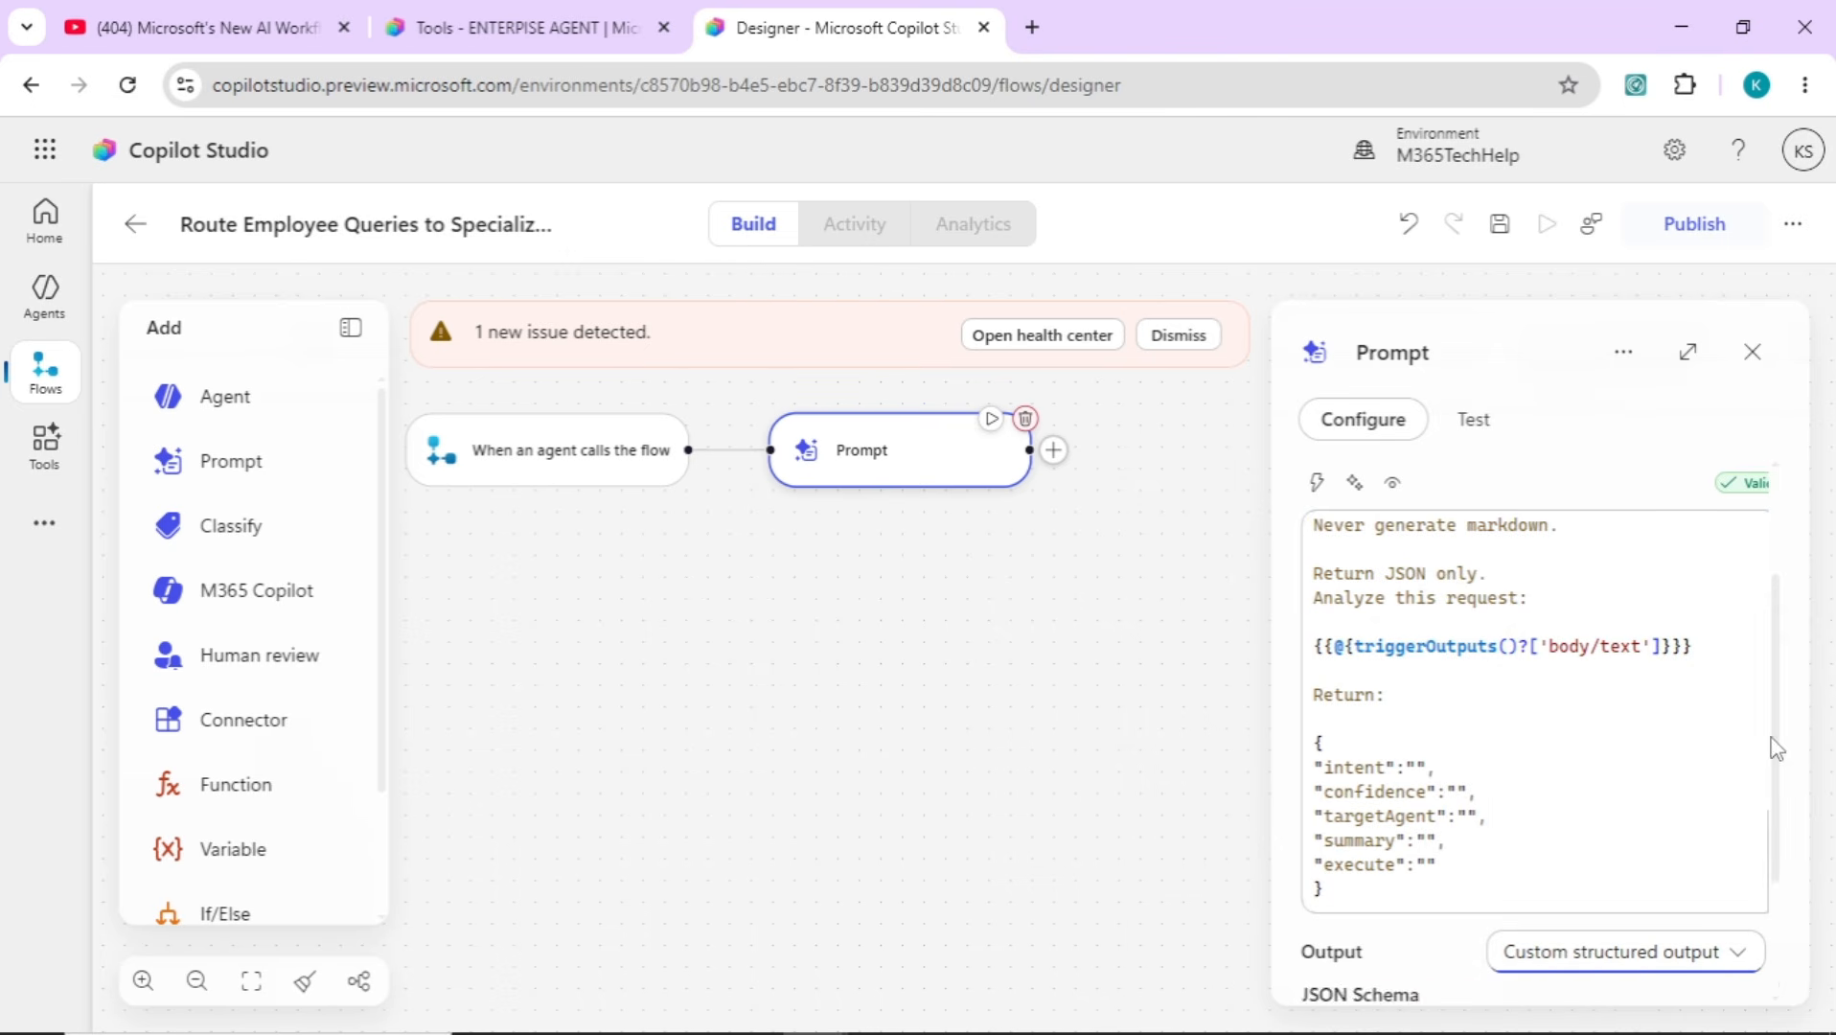
Copy the JSON block with intent, confidence, targetAgent, summary and execute from the instructions into the Prompt node's JSON Schema
scroll(1780, 808, down, 3)
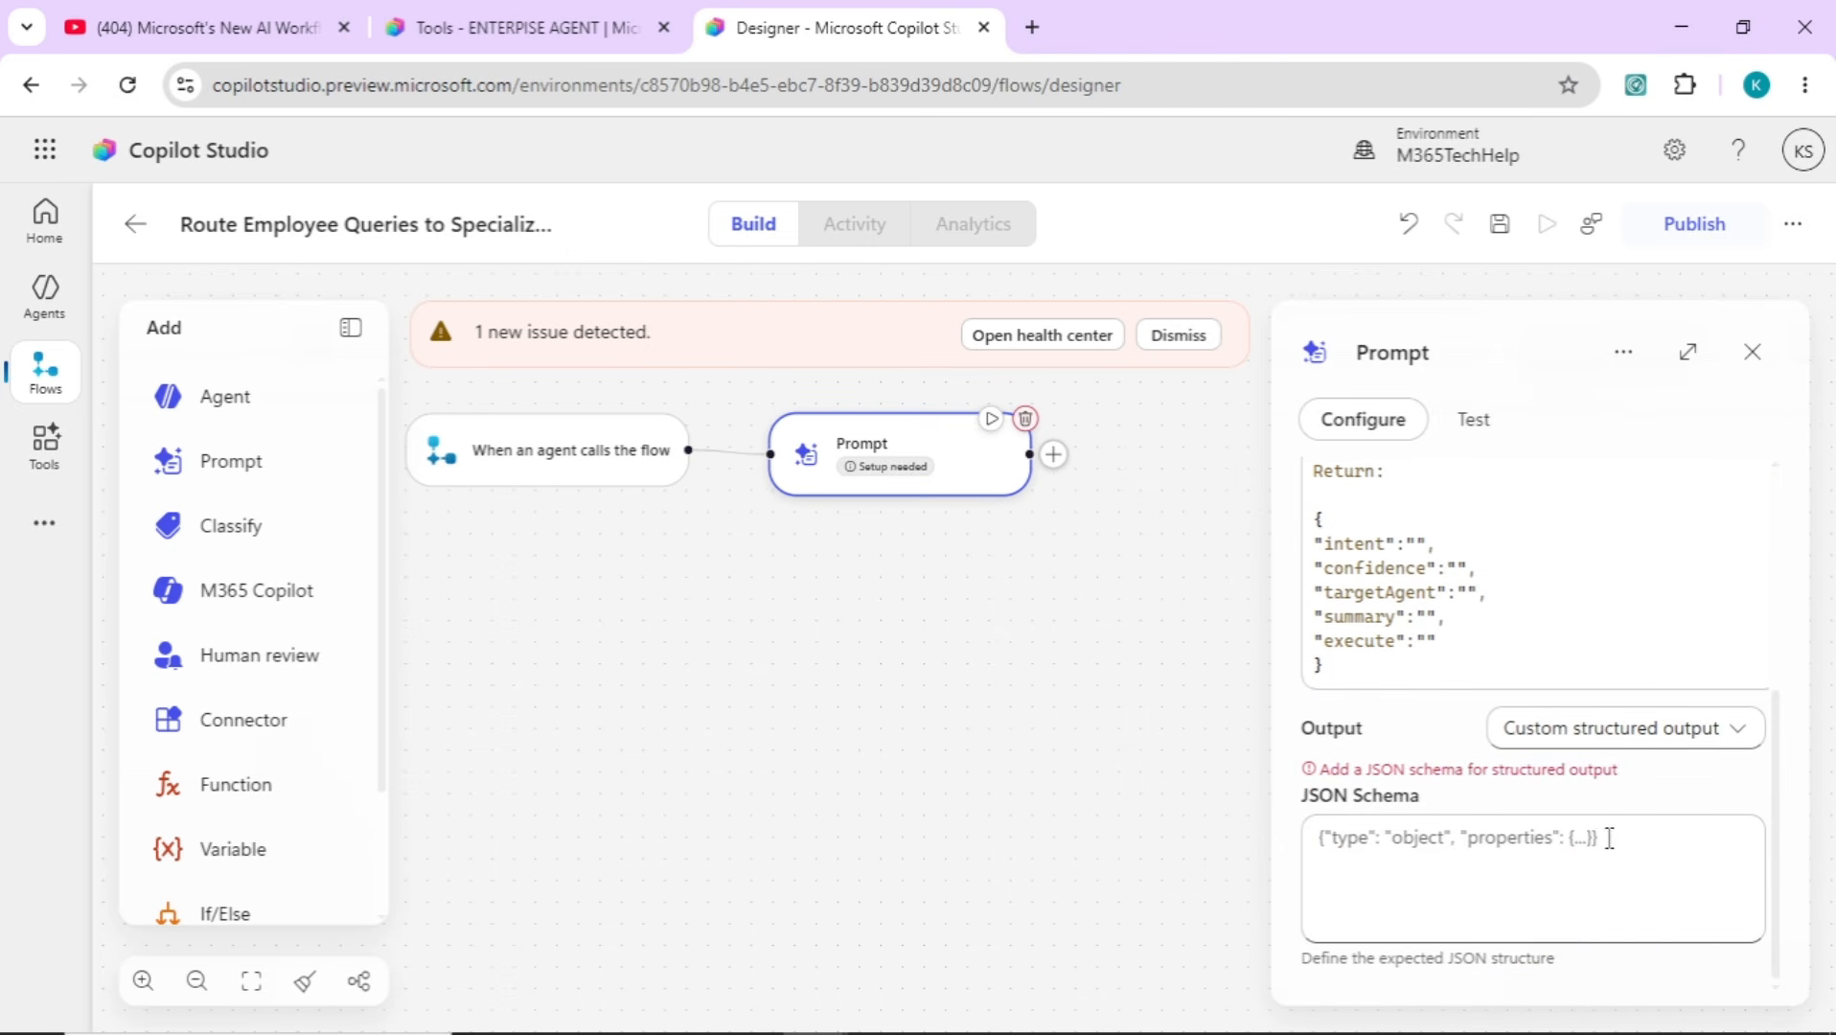
click(1331, 663)
right_click(1318, 566)
click(1328, 523)
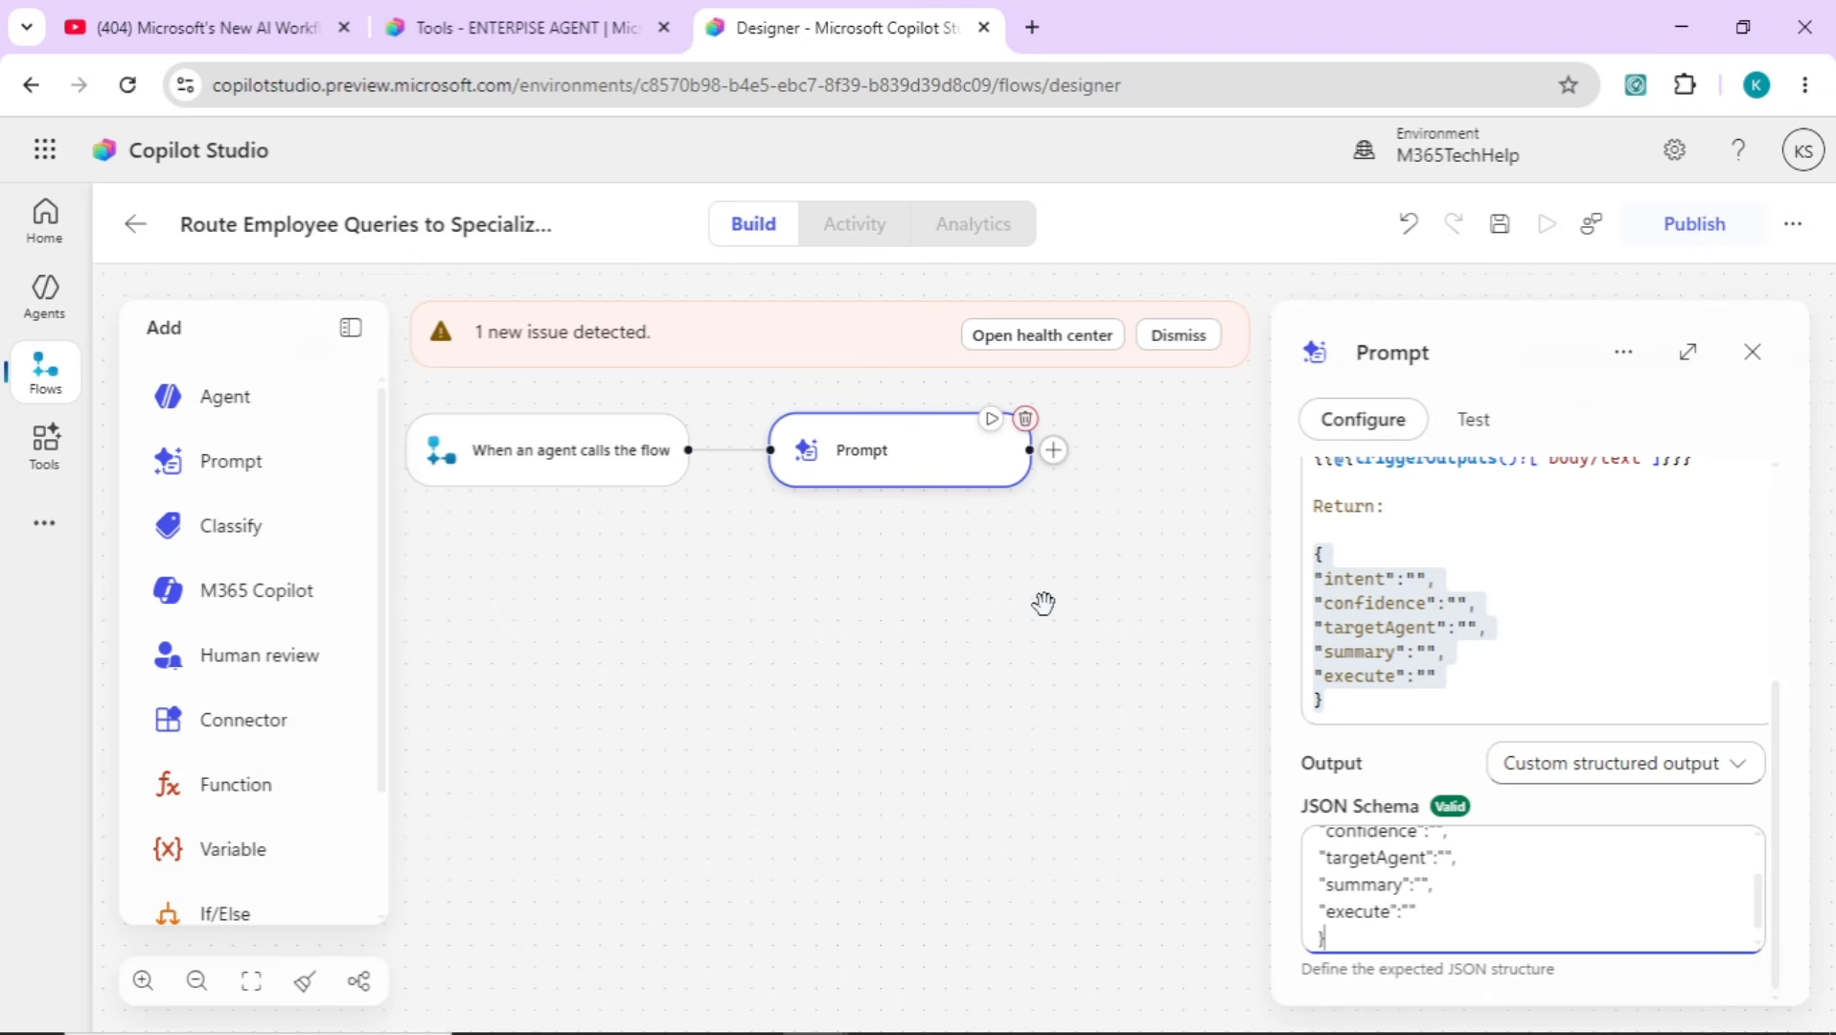
Add a Variable node directly after the Prompt node
drag(1054, 595, 931, 631)
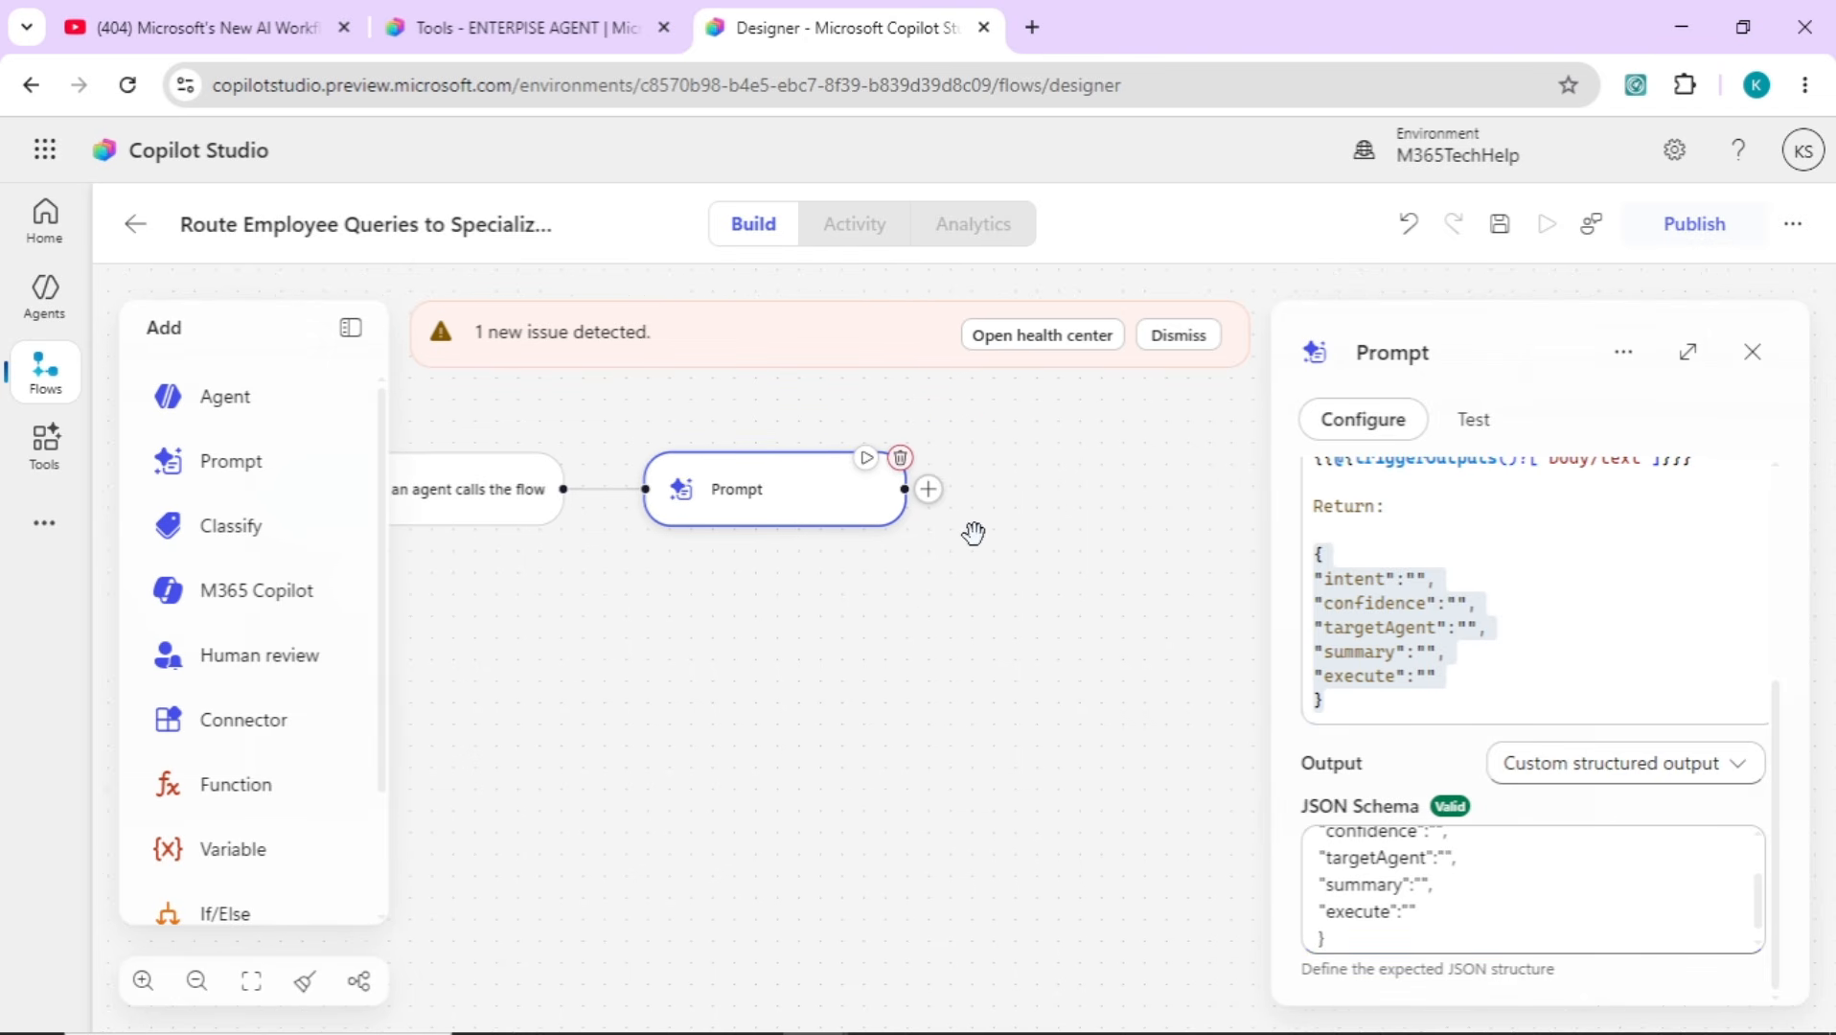
click(935, 503)
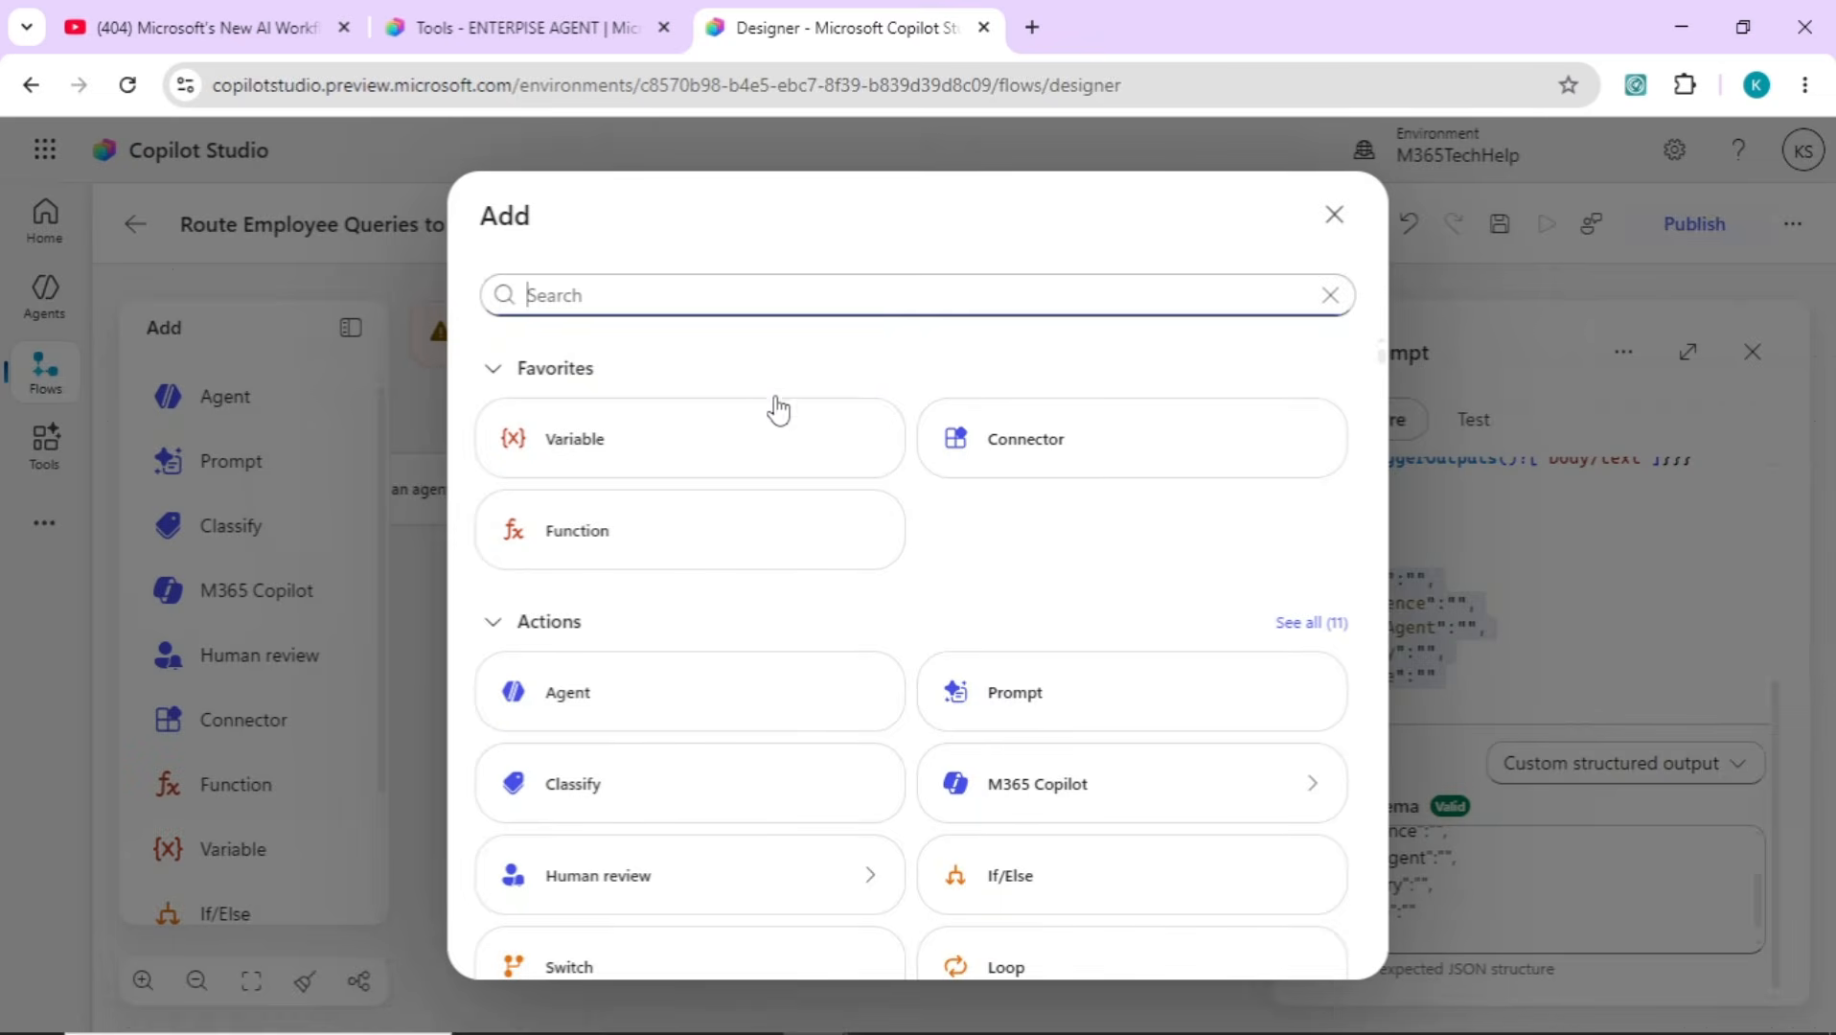
click(726, 436)
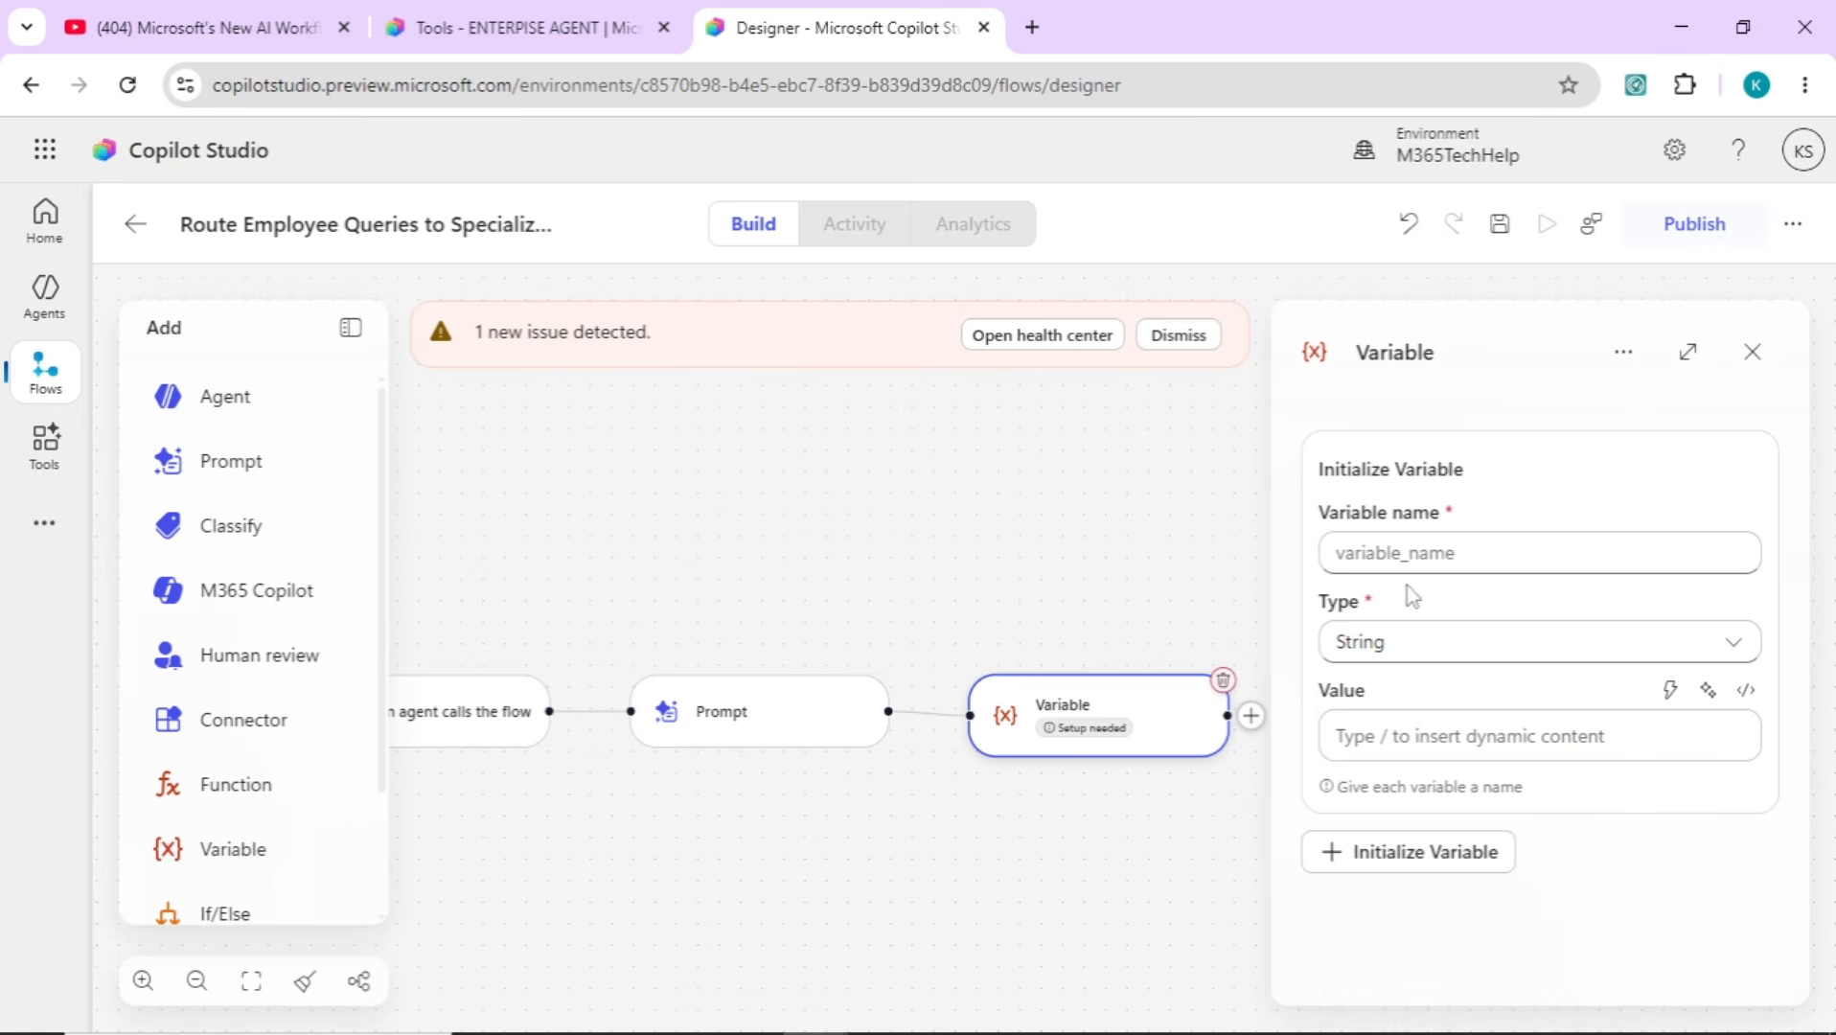
Name the variable varIntent with type String and set its value to the Prompt node's Response dynamic content
click(1446, 556)
text(var)
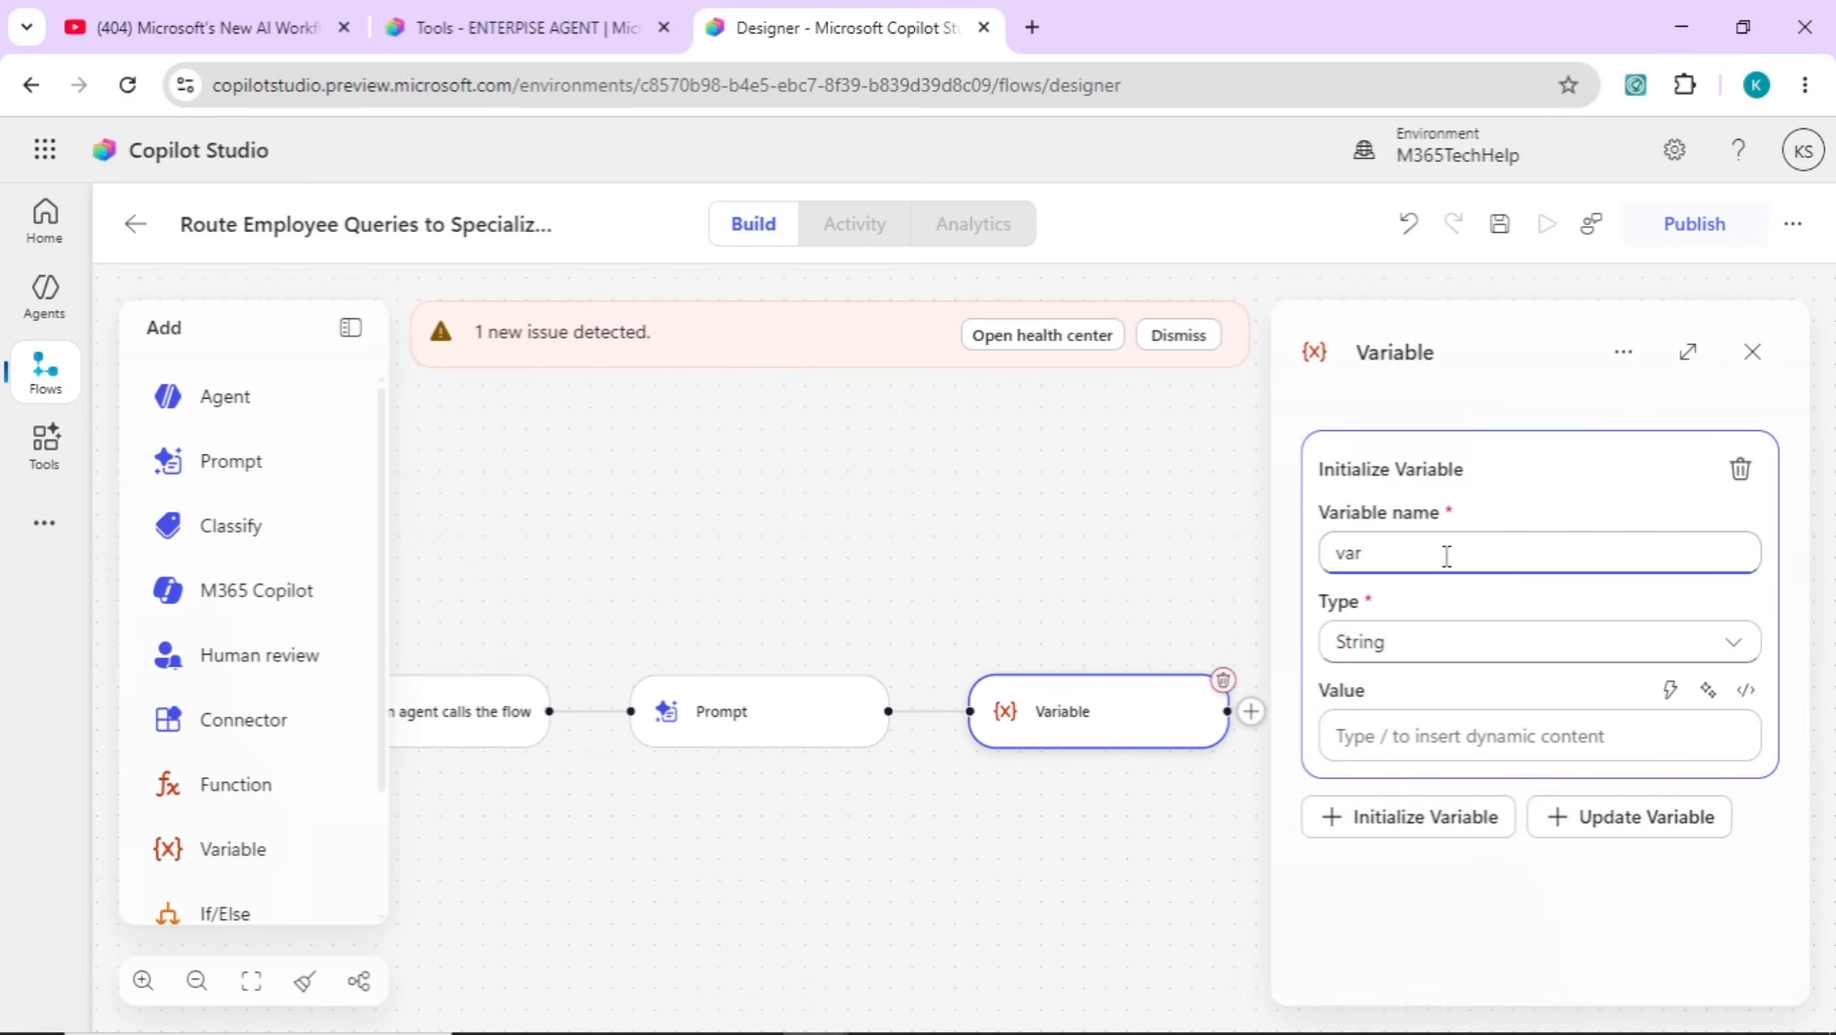
text(Intent)
click(1409, 734)
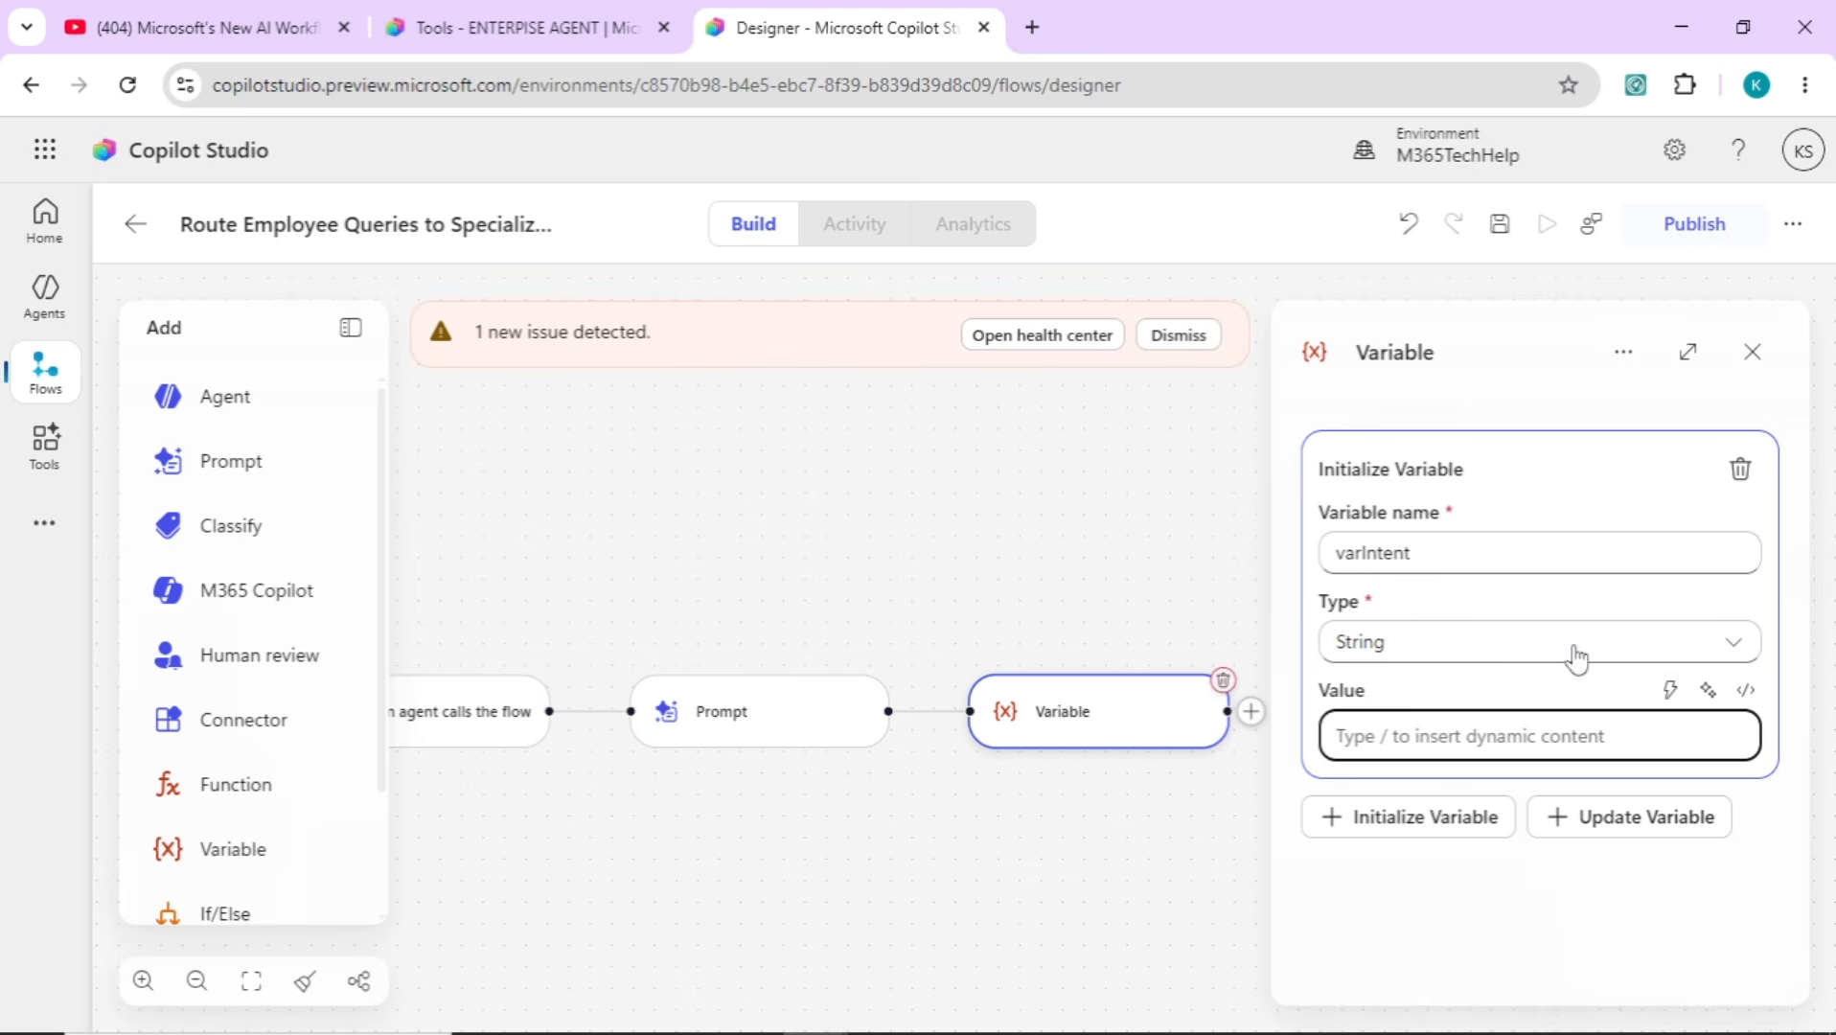
click(1670, 690)
click(1409, 867)
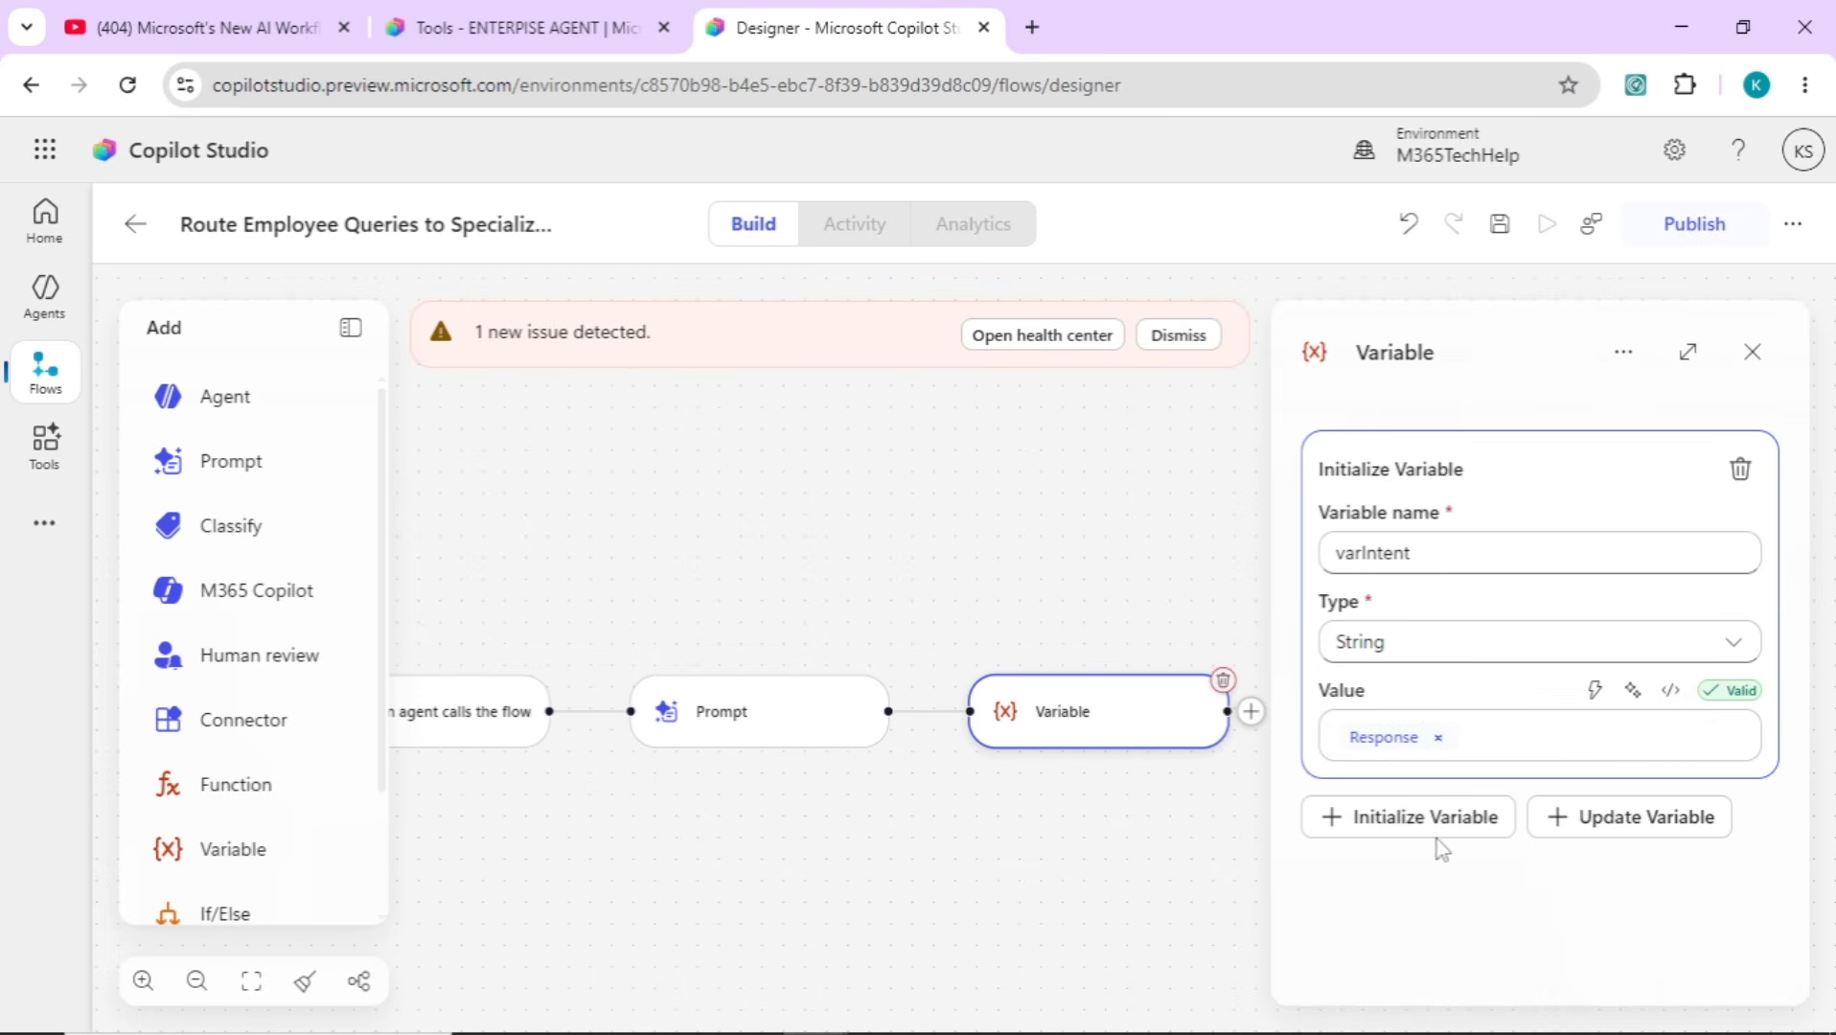
Show the varIntent value as a raw expression and copy it into a blank Notepad document
click(1668, 692)
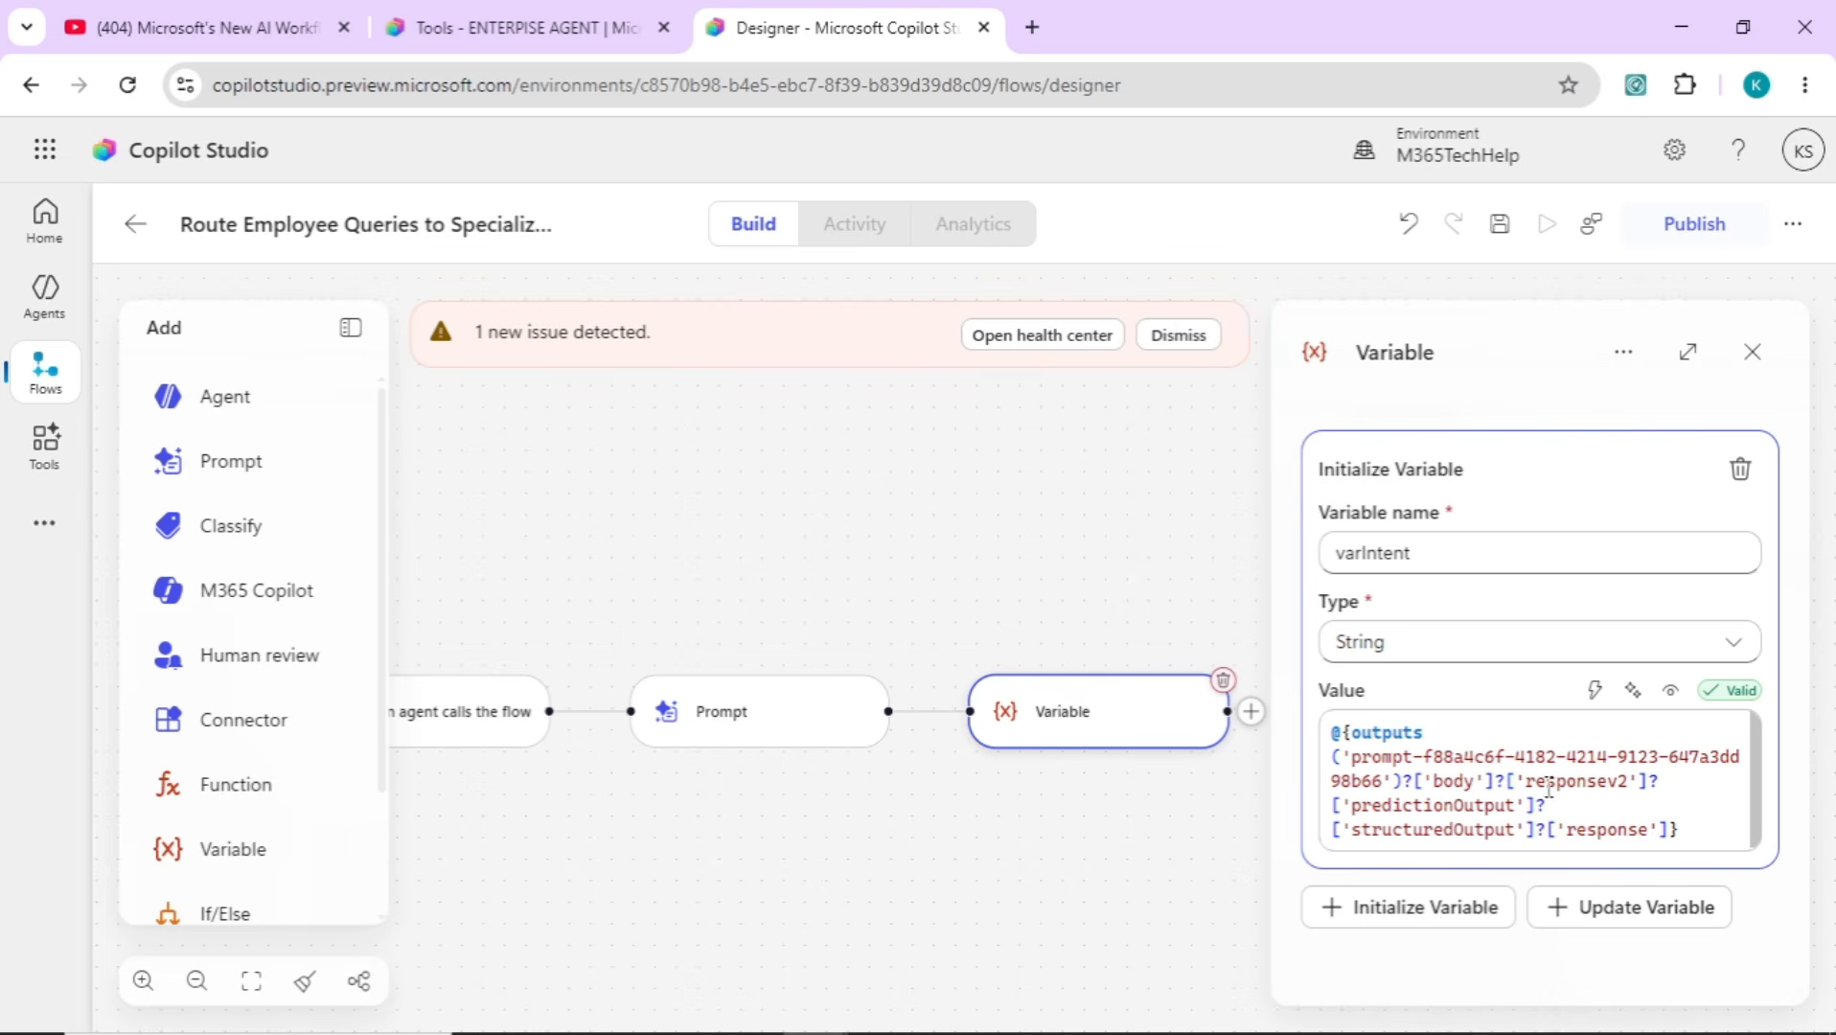
double_click(1478, 807)
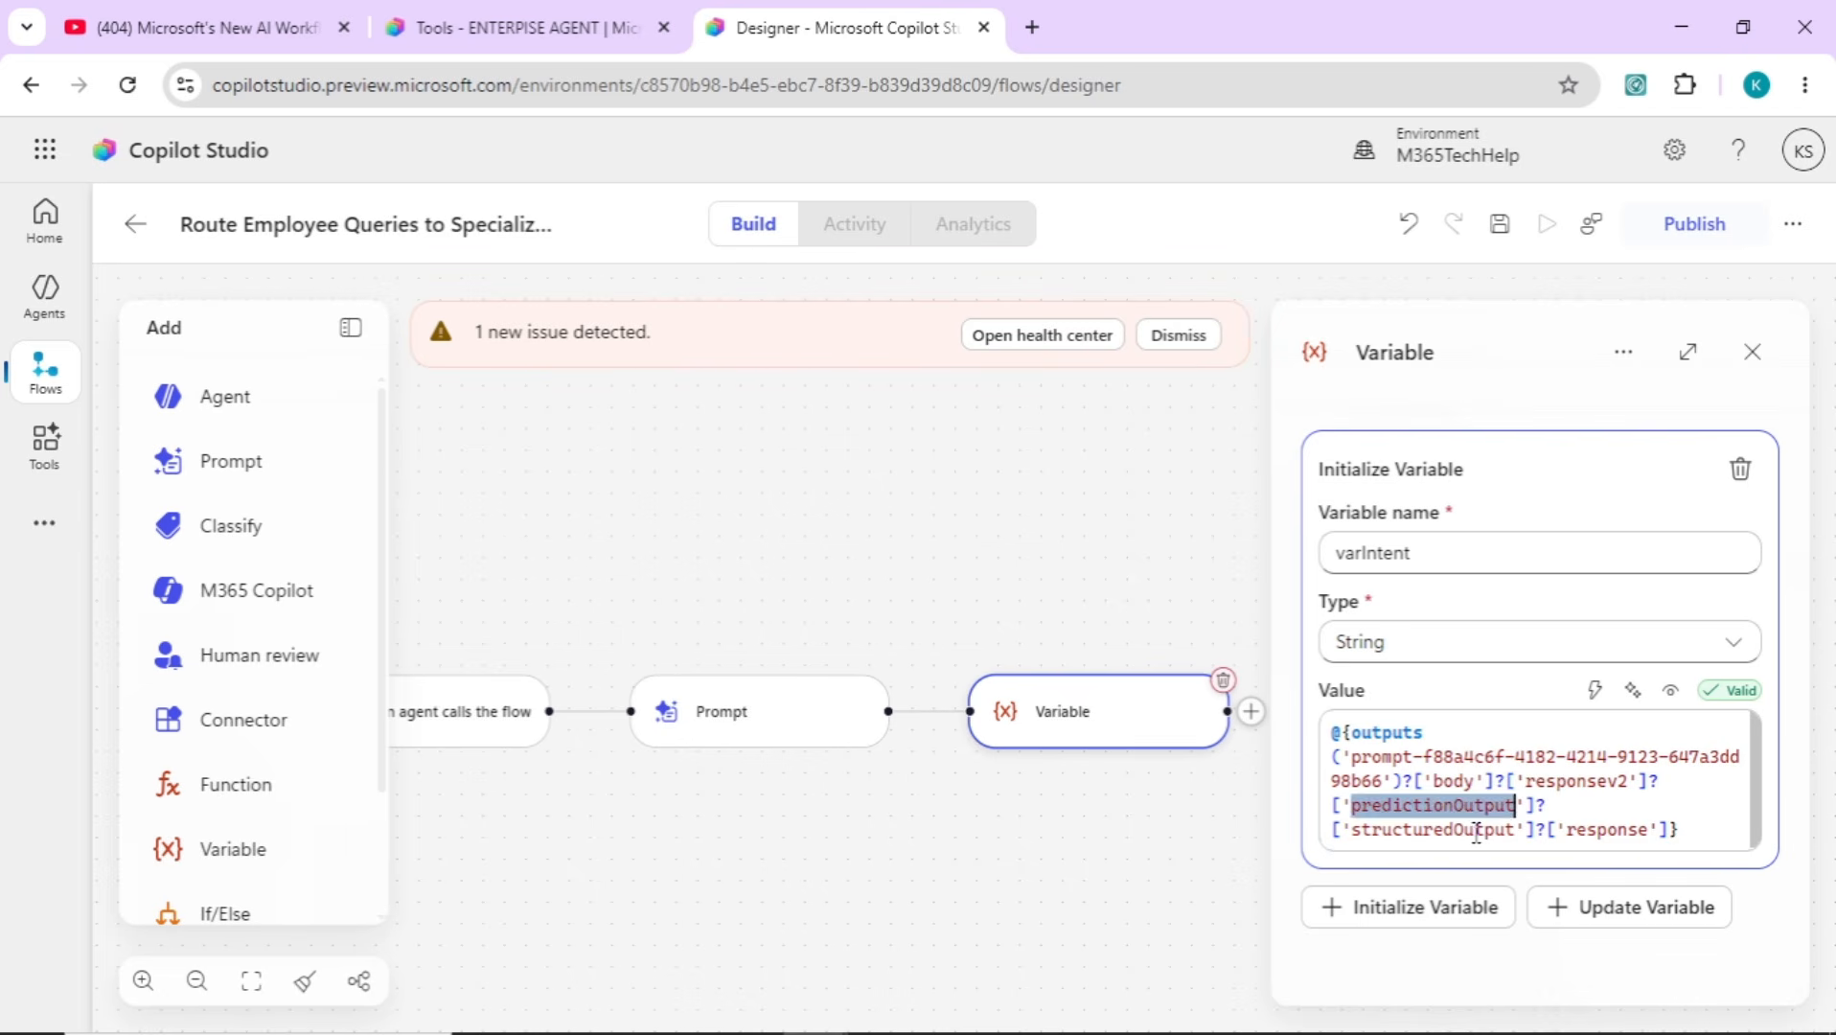
double_click(1477, 832)
click(1587, 814)
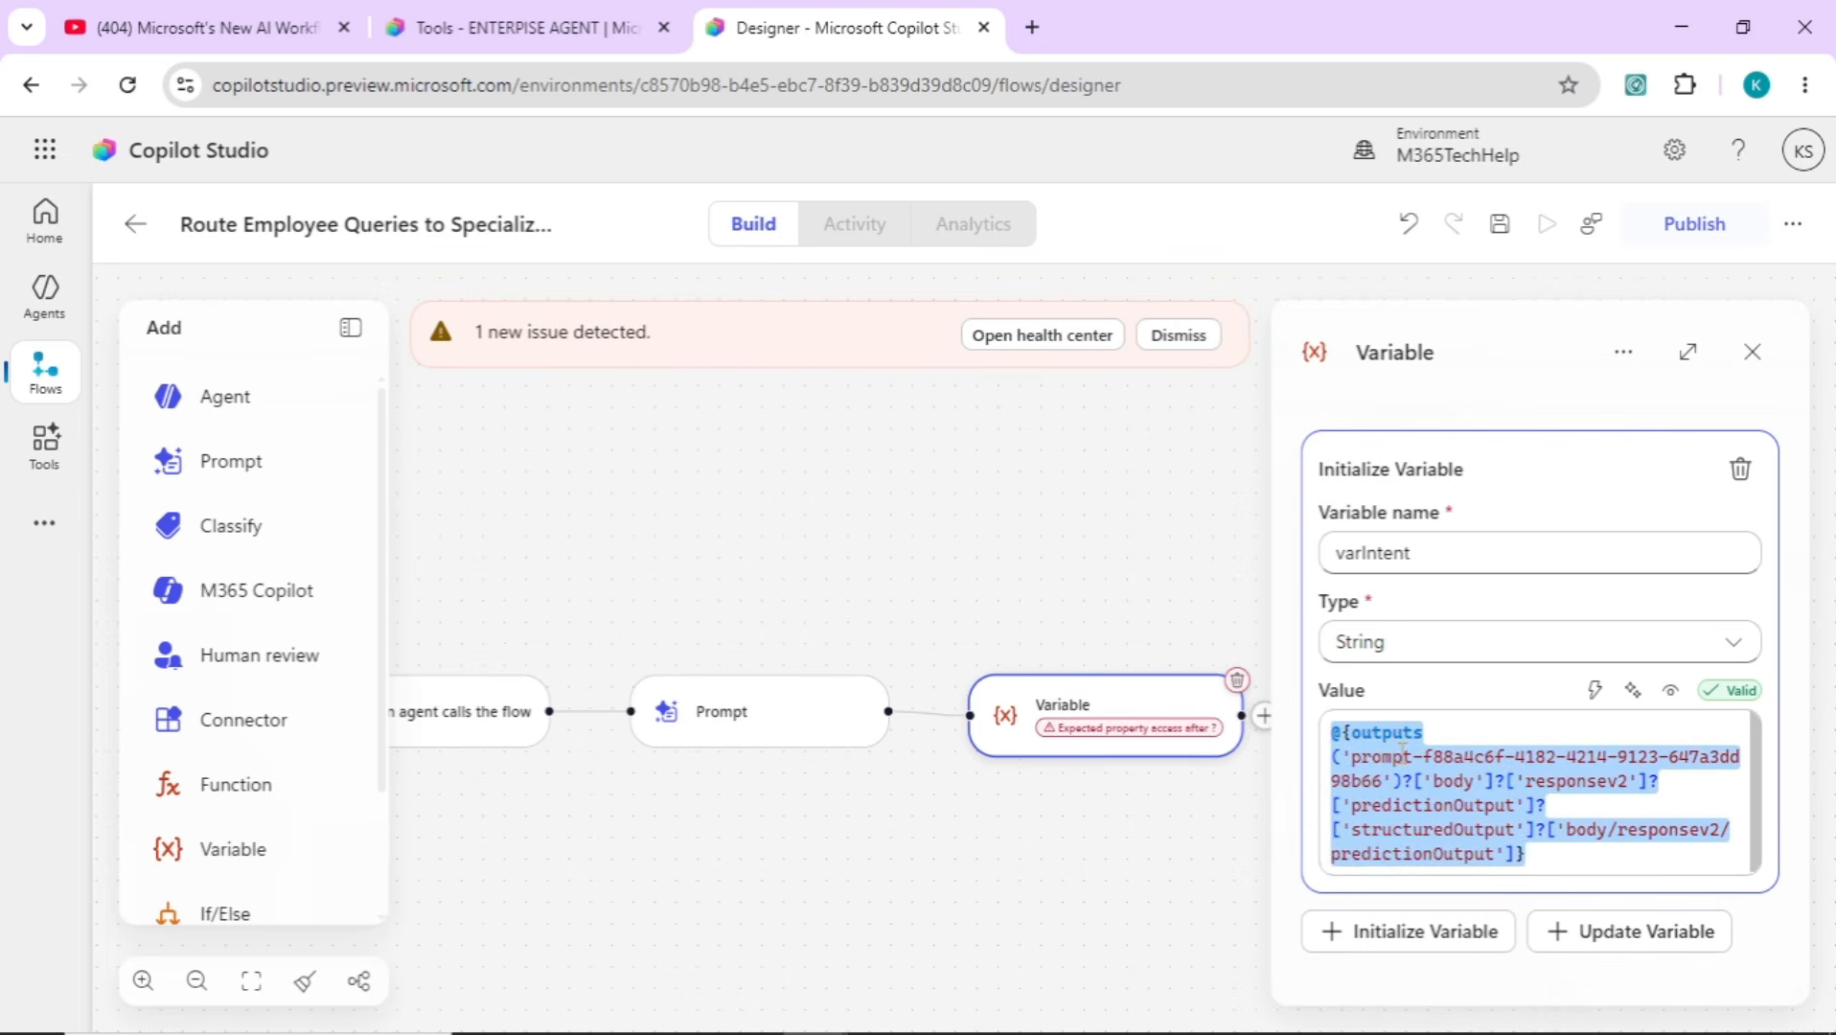
click(1504, 782)
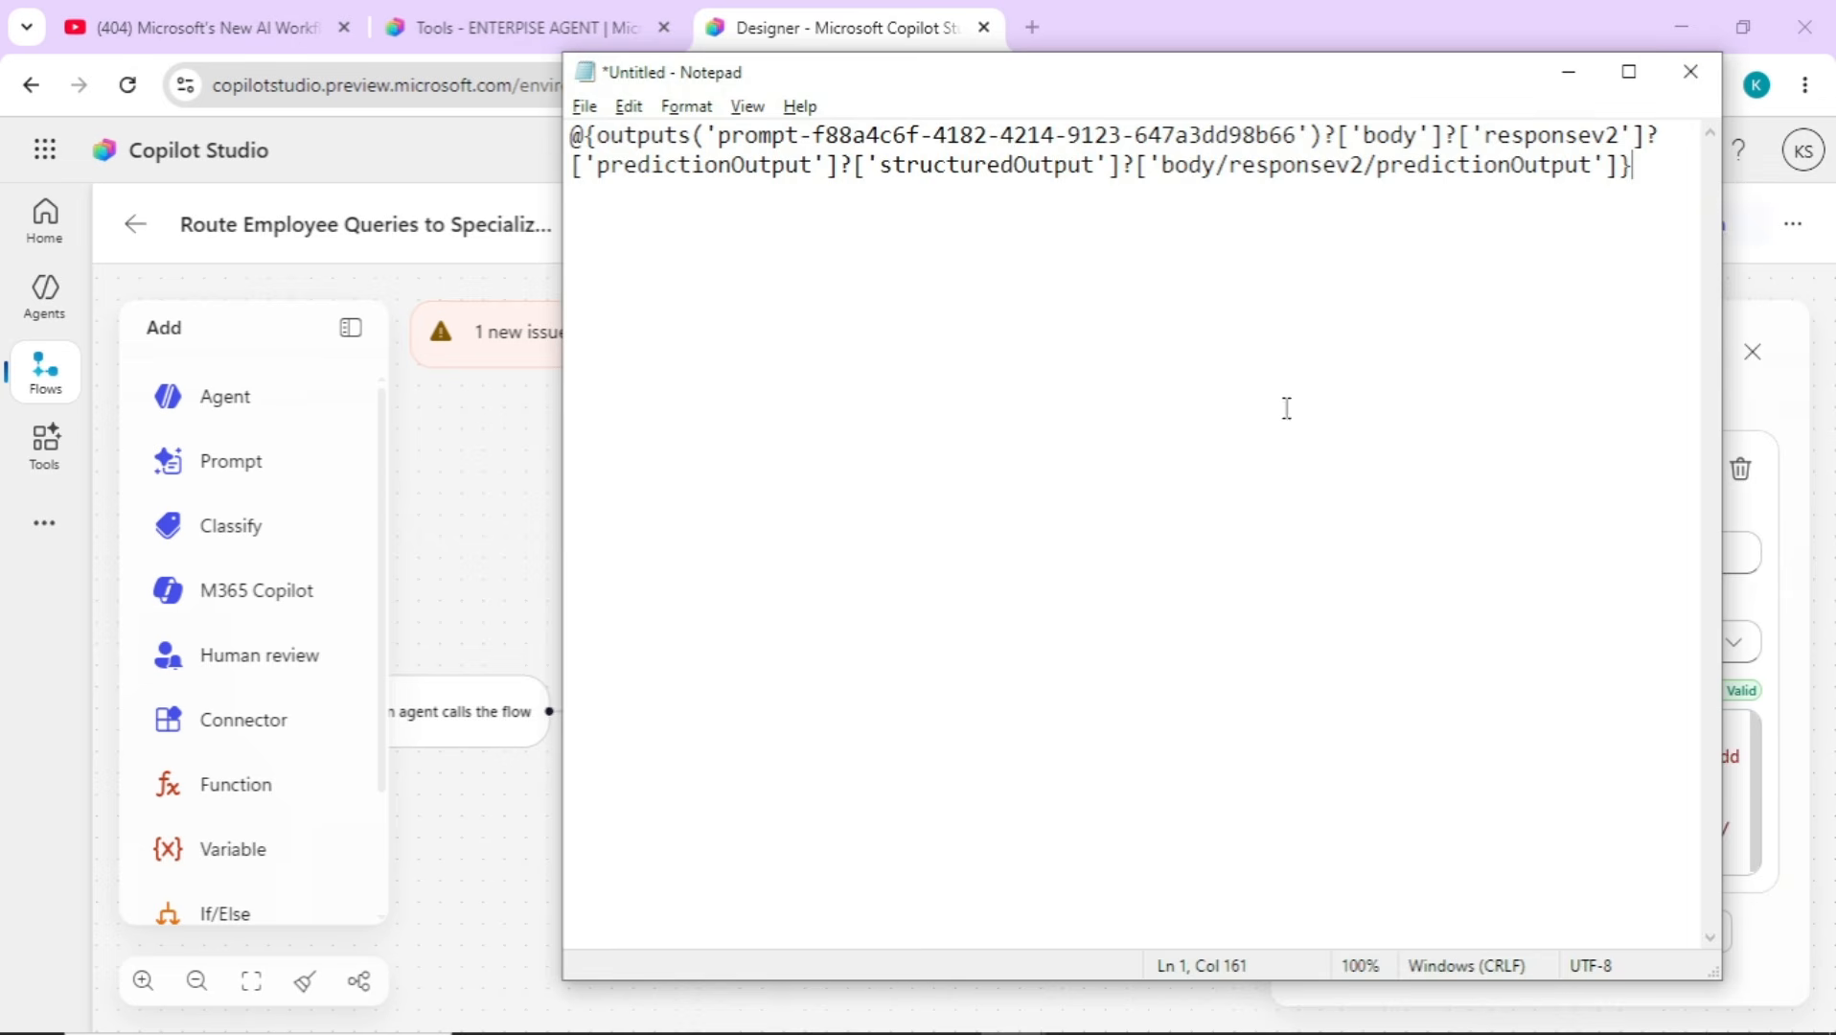
Replace the last property name in the Notepad expression with intent and copy the whole expression
drag(1163, 166, 1593, 166)
text(intent)
key(ctrl+a)
key(ctrl+c)
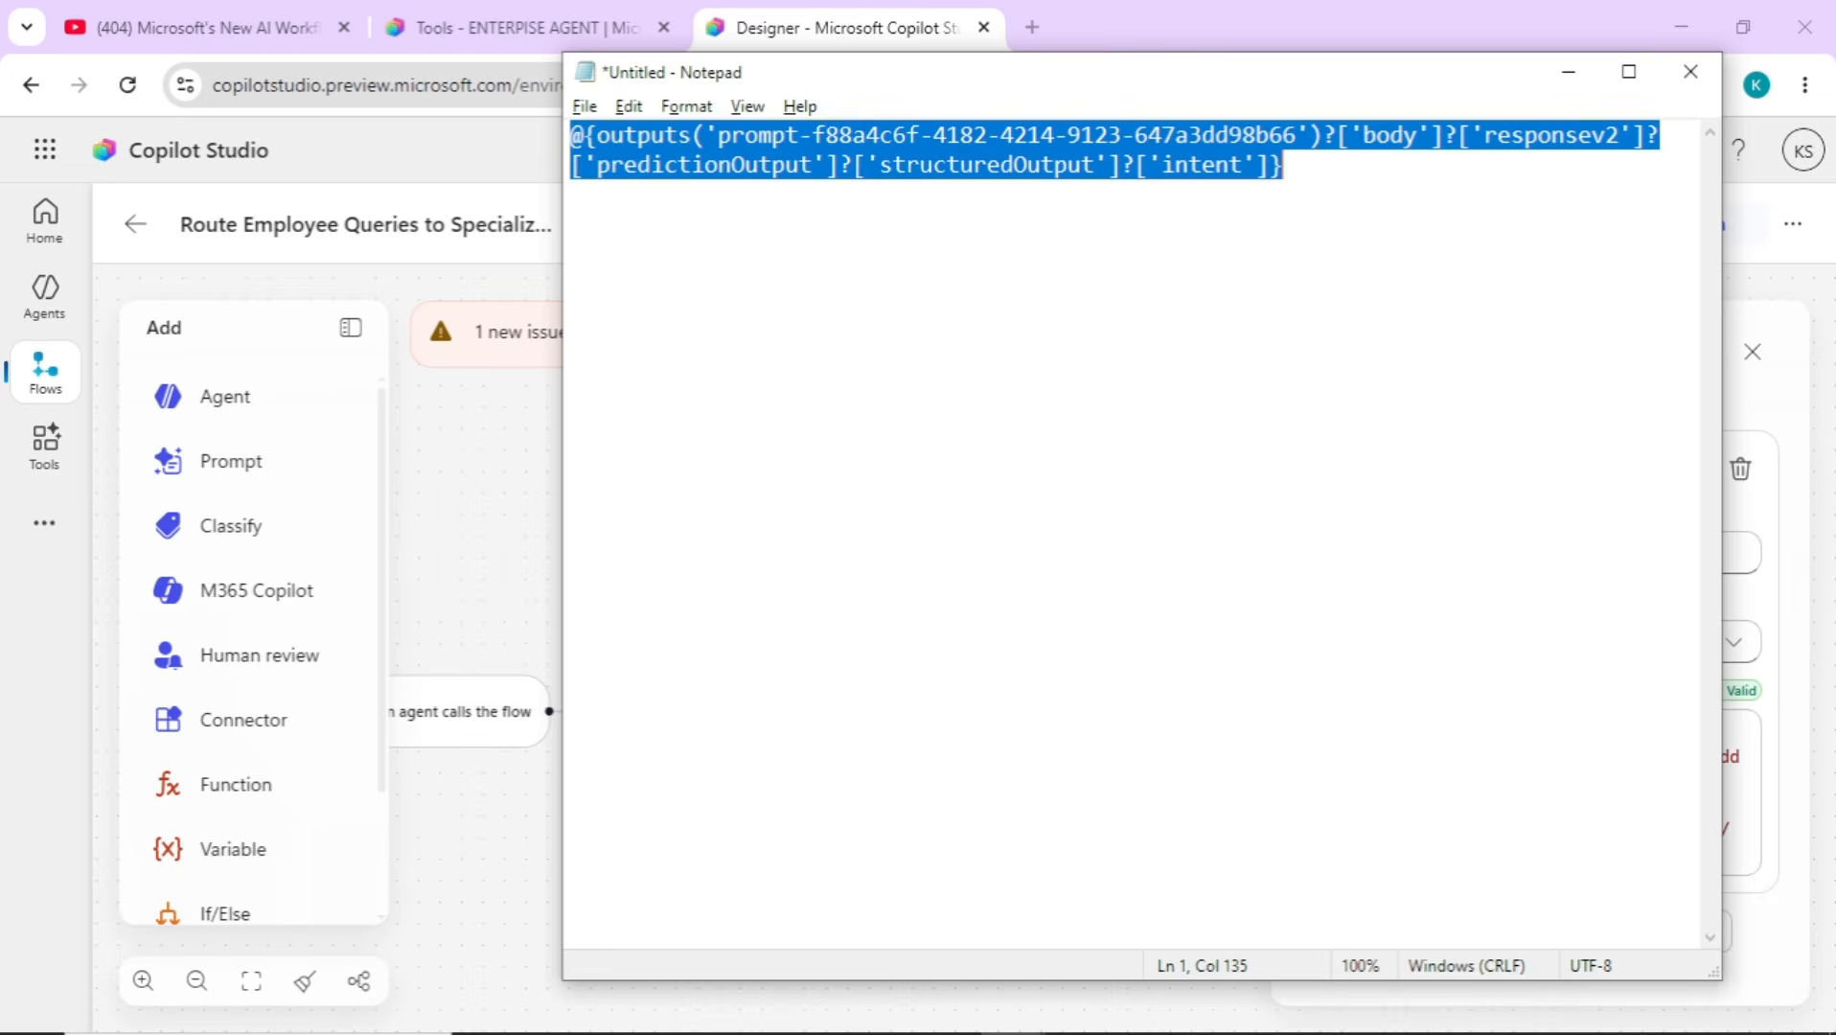
Back in Copilot Studio, replace the varIntent value with the copied intent expression and add a second Initialize Variable entry
key(alt+Tab)
key(ctrl+a)
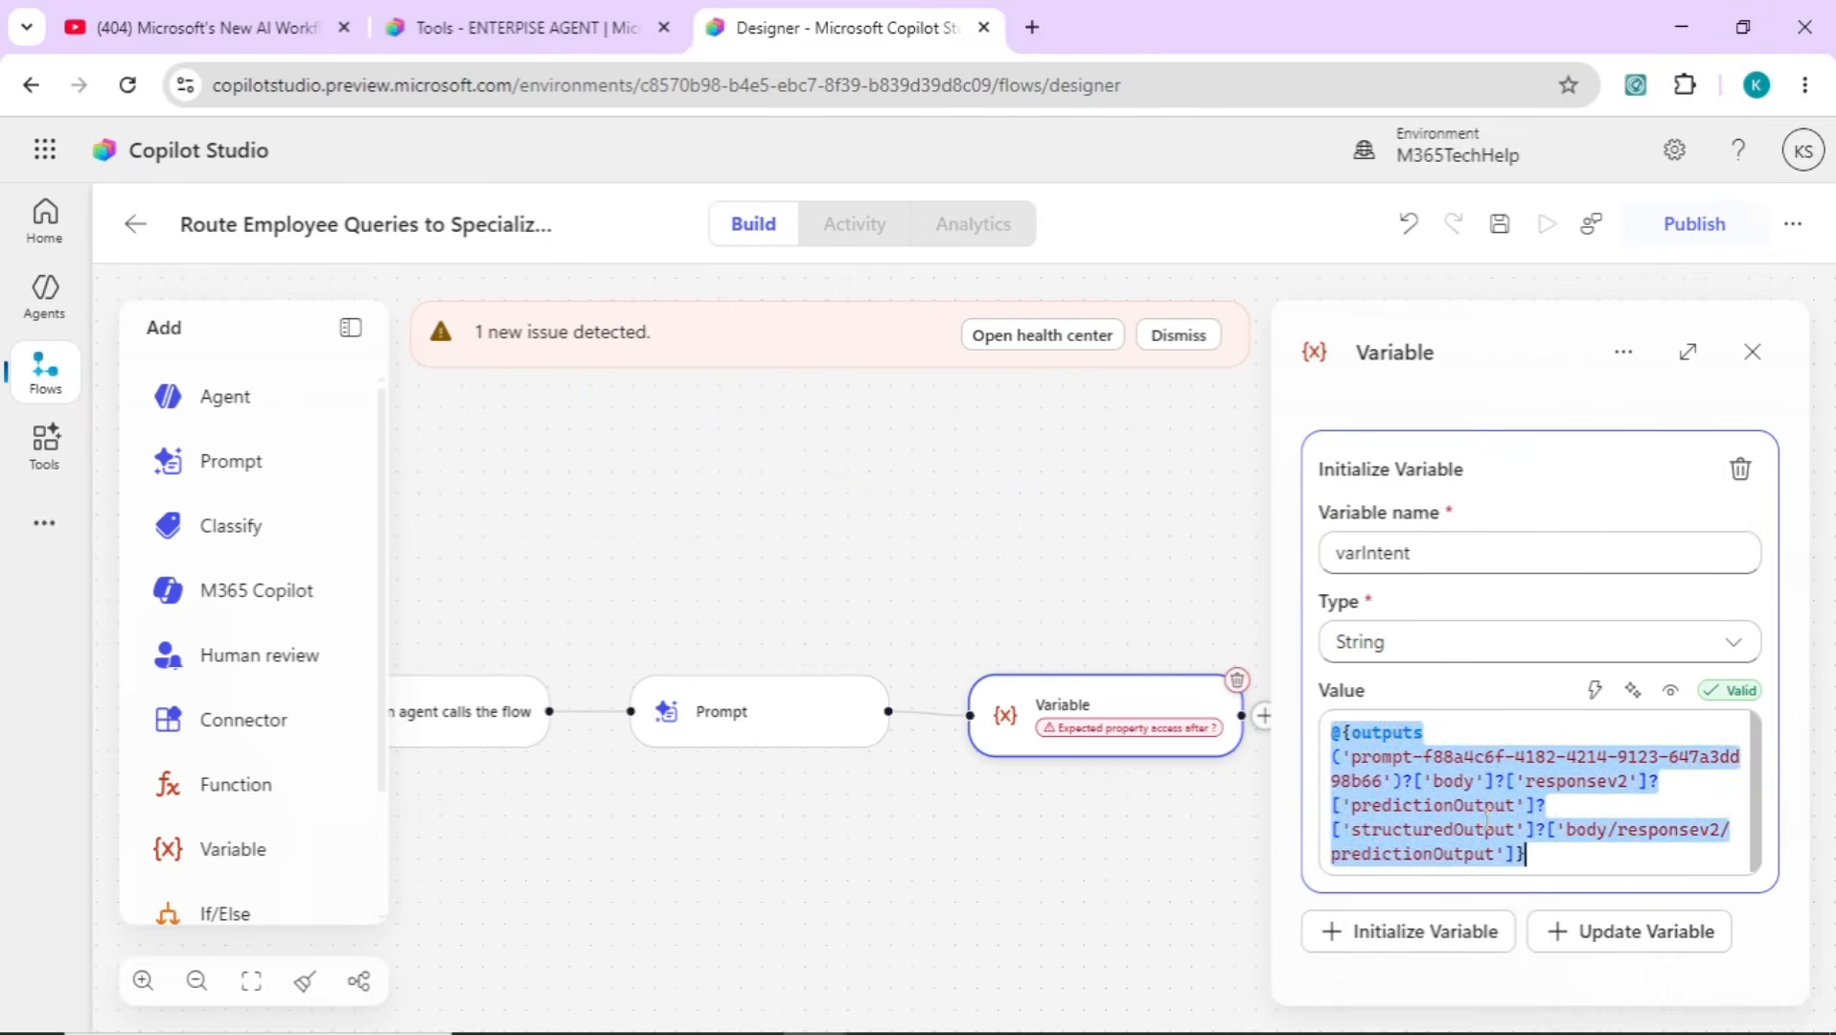
key(ctrl+v)
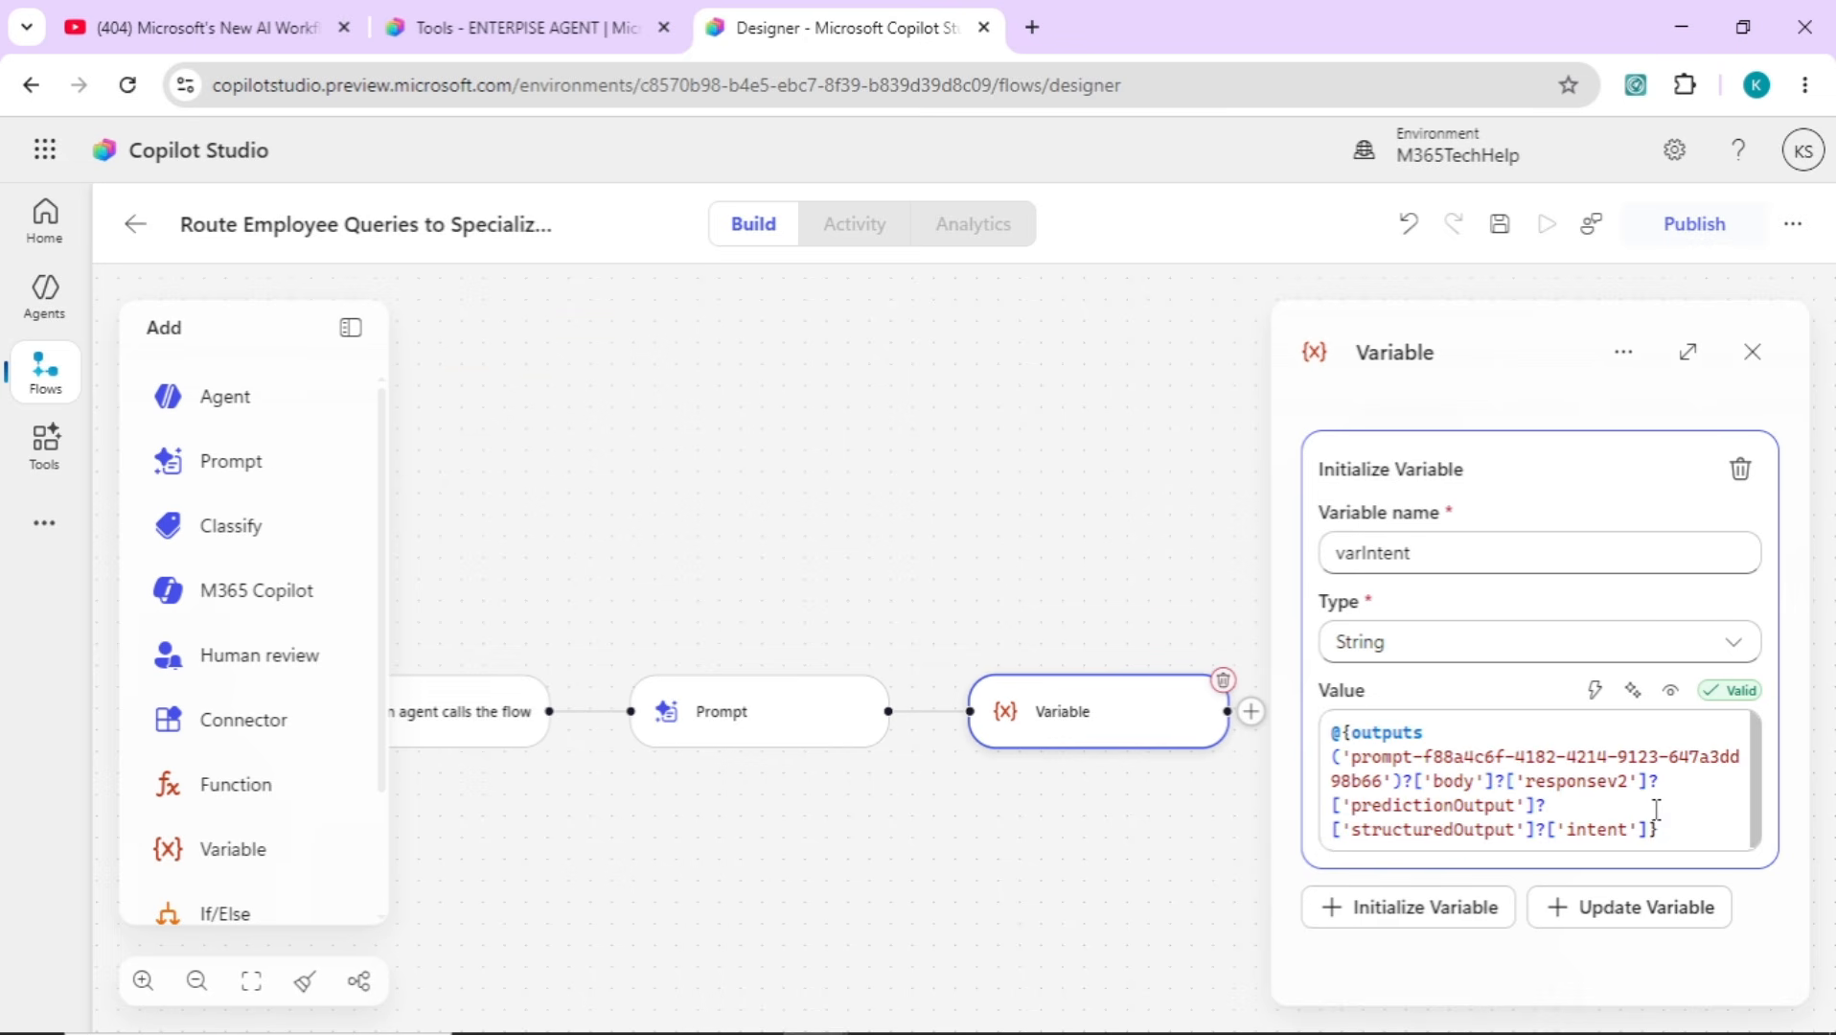
click(1421, 906)
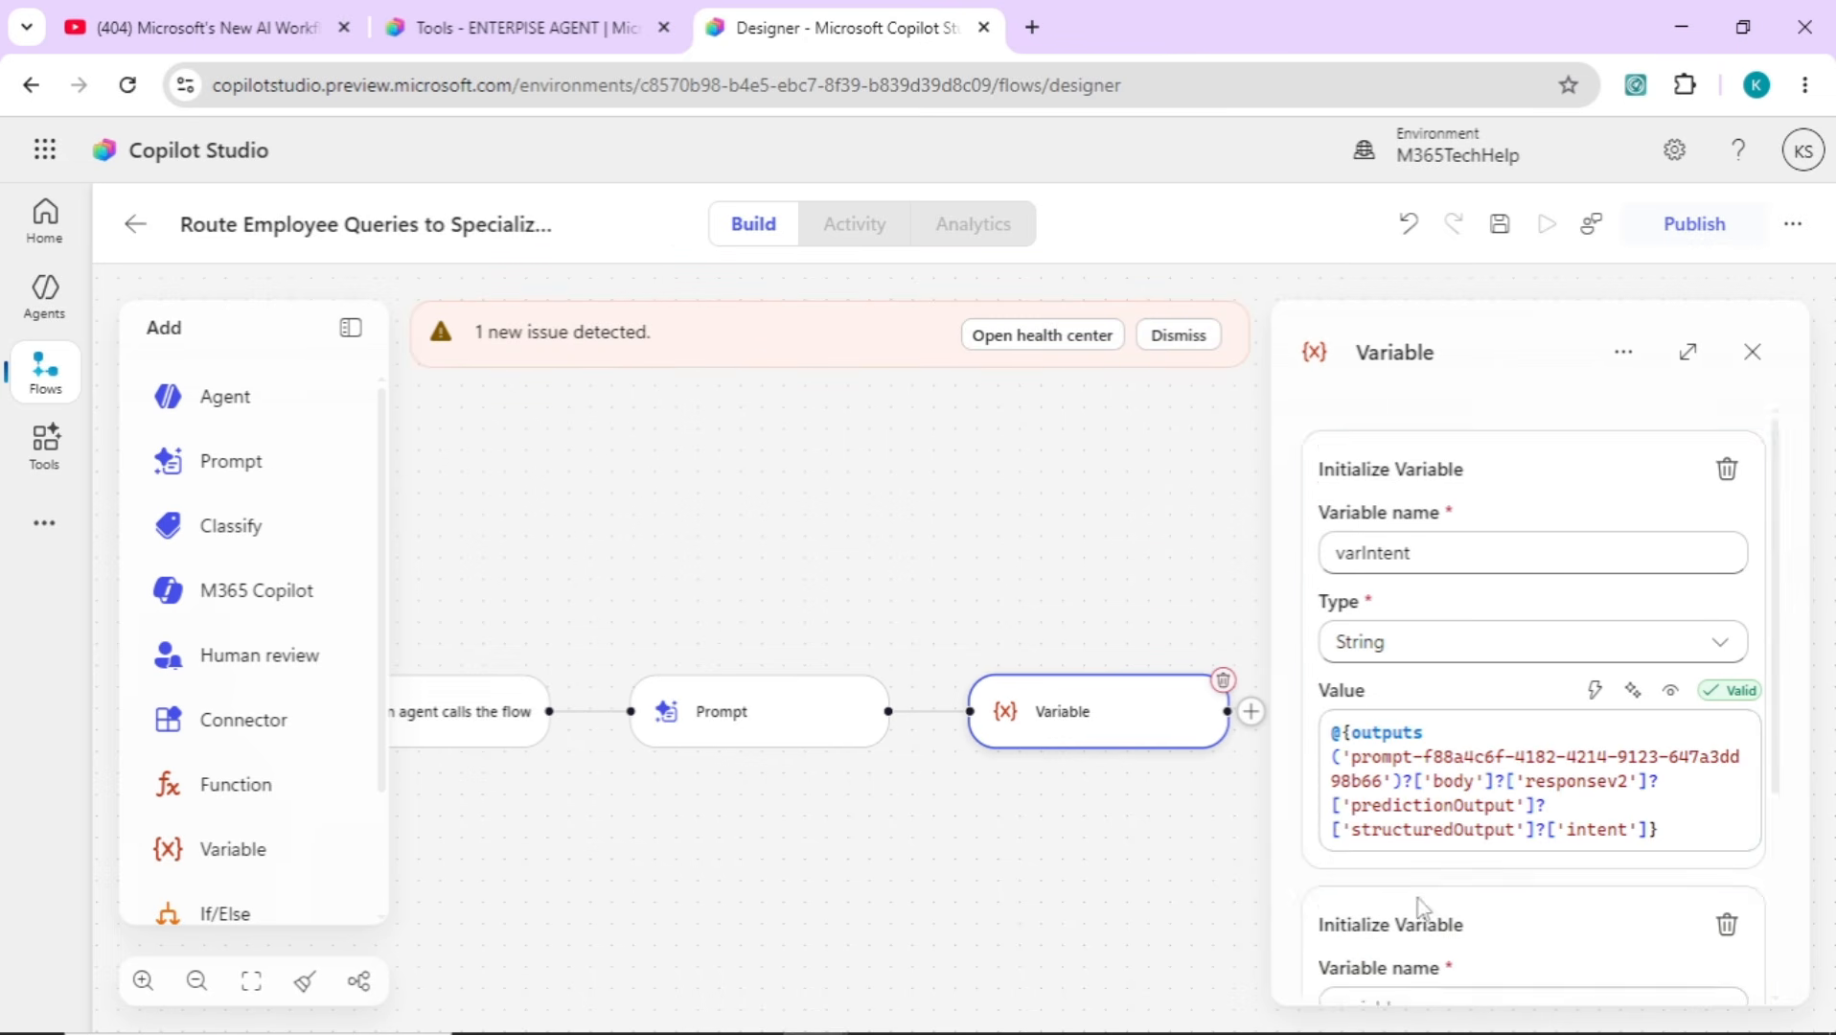
Name the second variable vartargetAgent and copy the varIntent expression into its value
text(var)
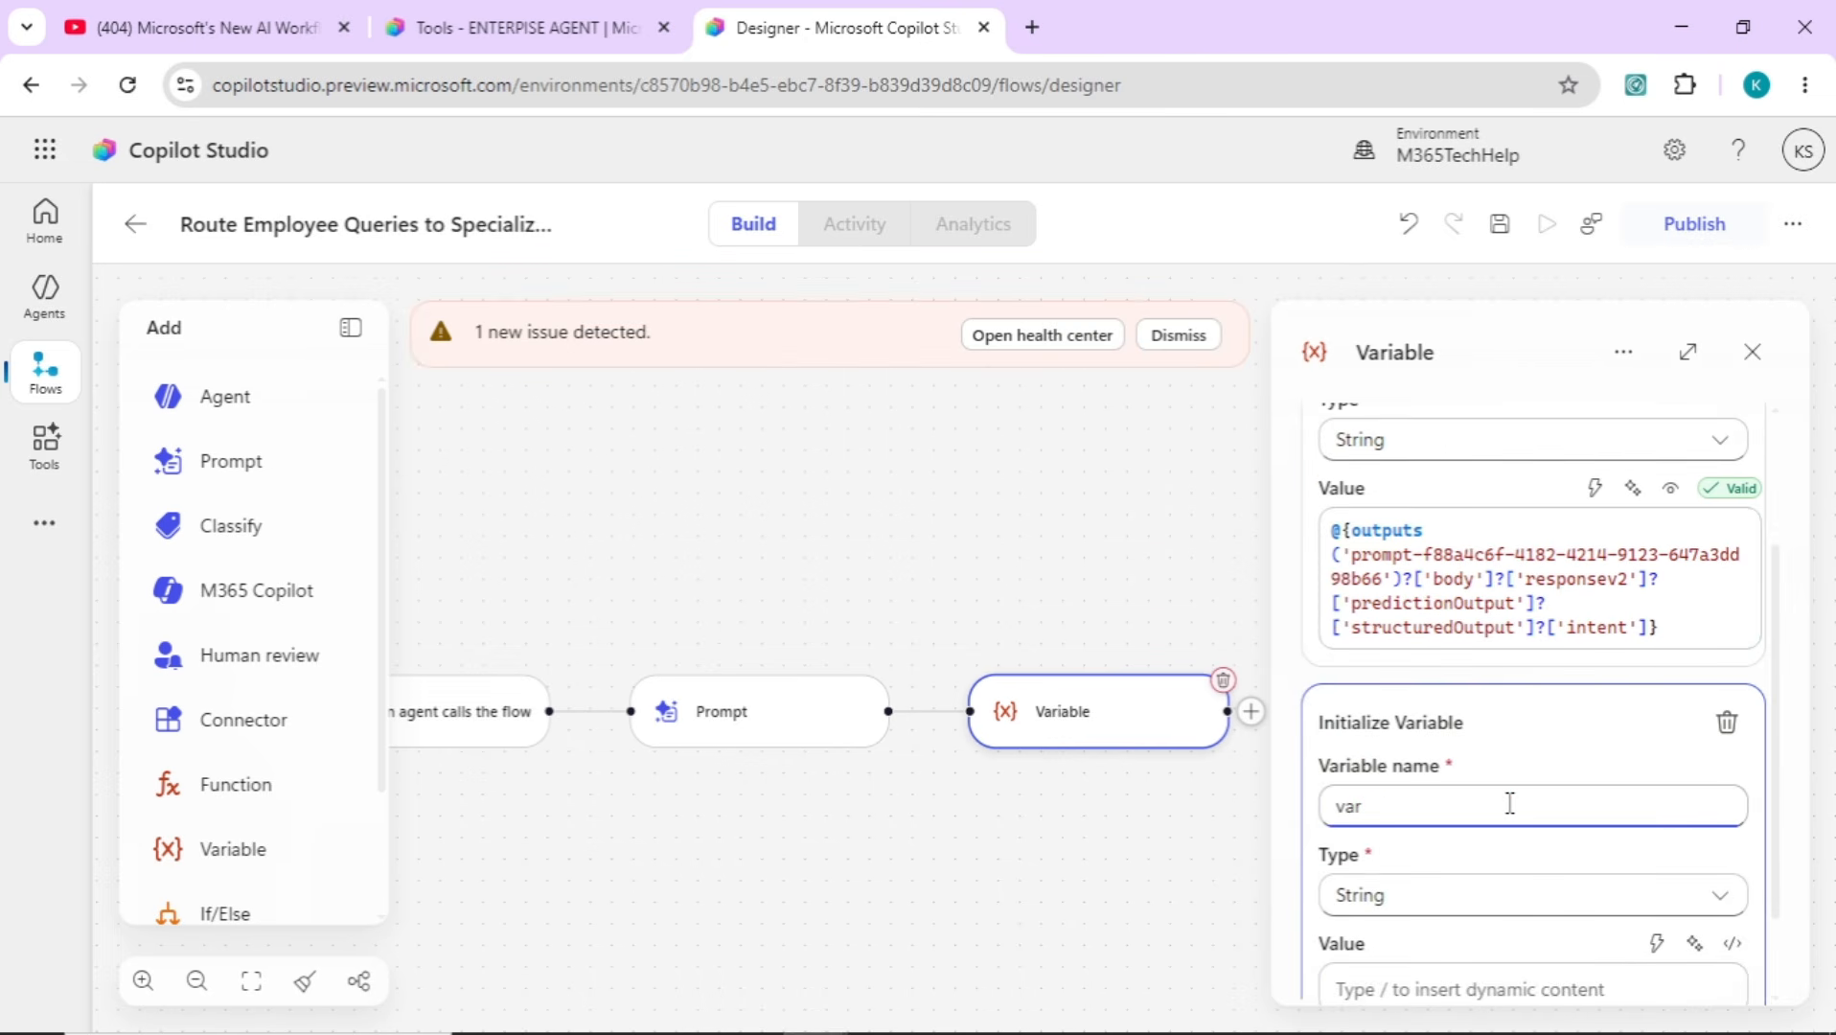
text(targetAgent)
triple_click(1630, 599)
key(ctrl+c)
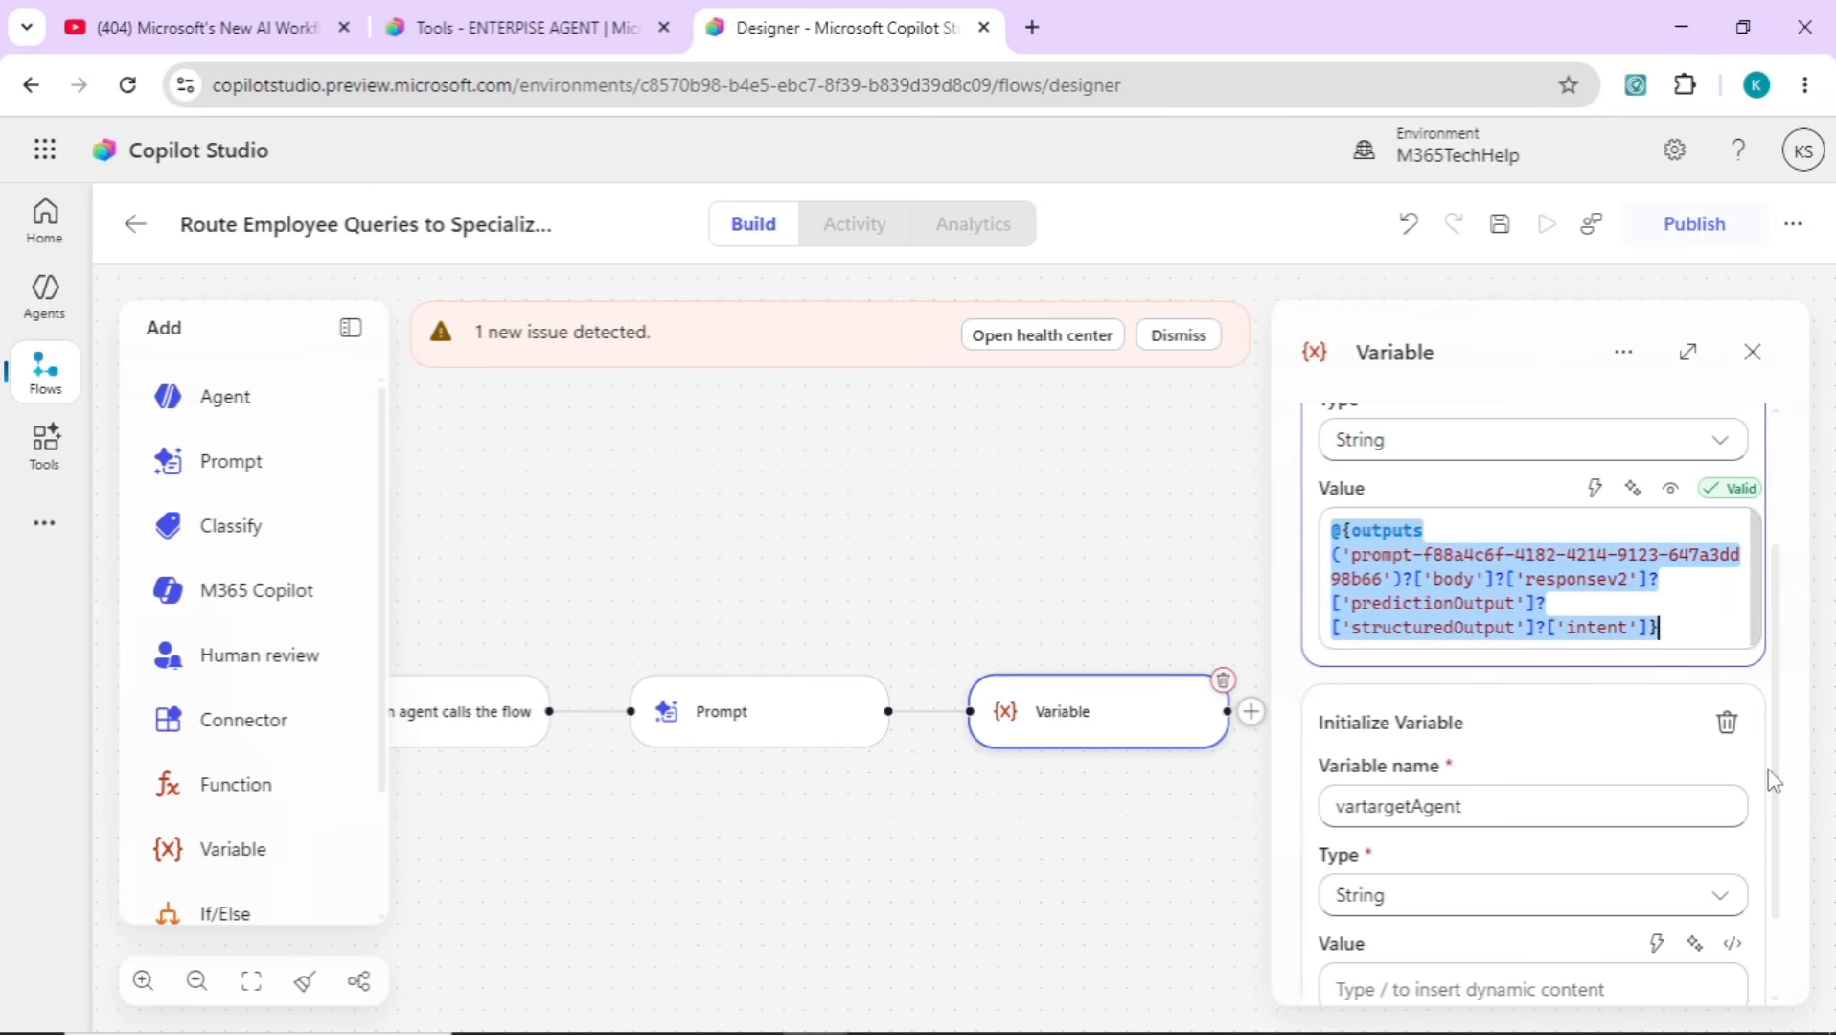
scroll(1773, 799, down, 1)
click(1555, 876)
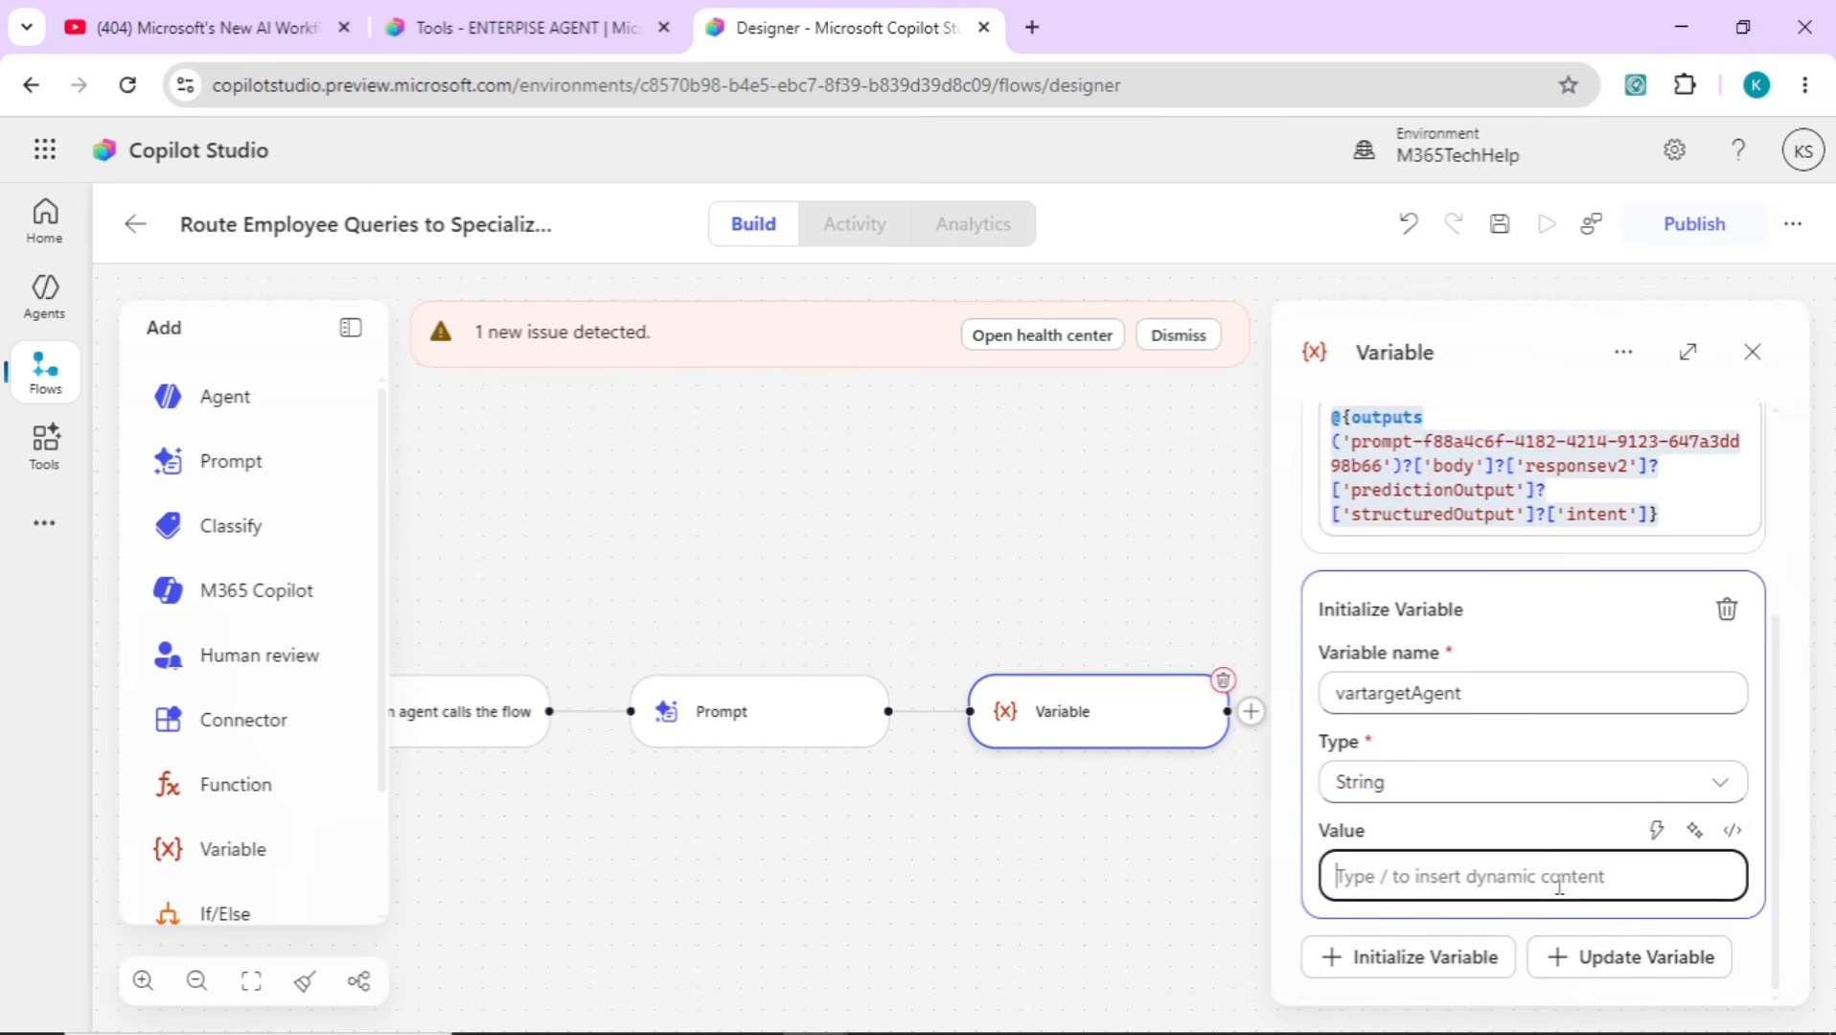
key(ctrl+v)
Replace the last property name in the vartargetAgent value with targetAgent
double_click(1375, 960)
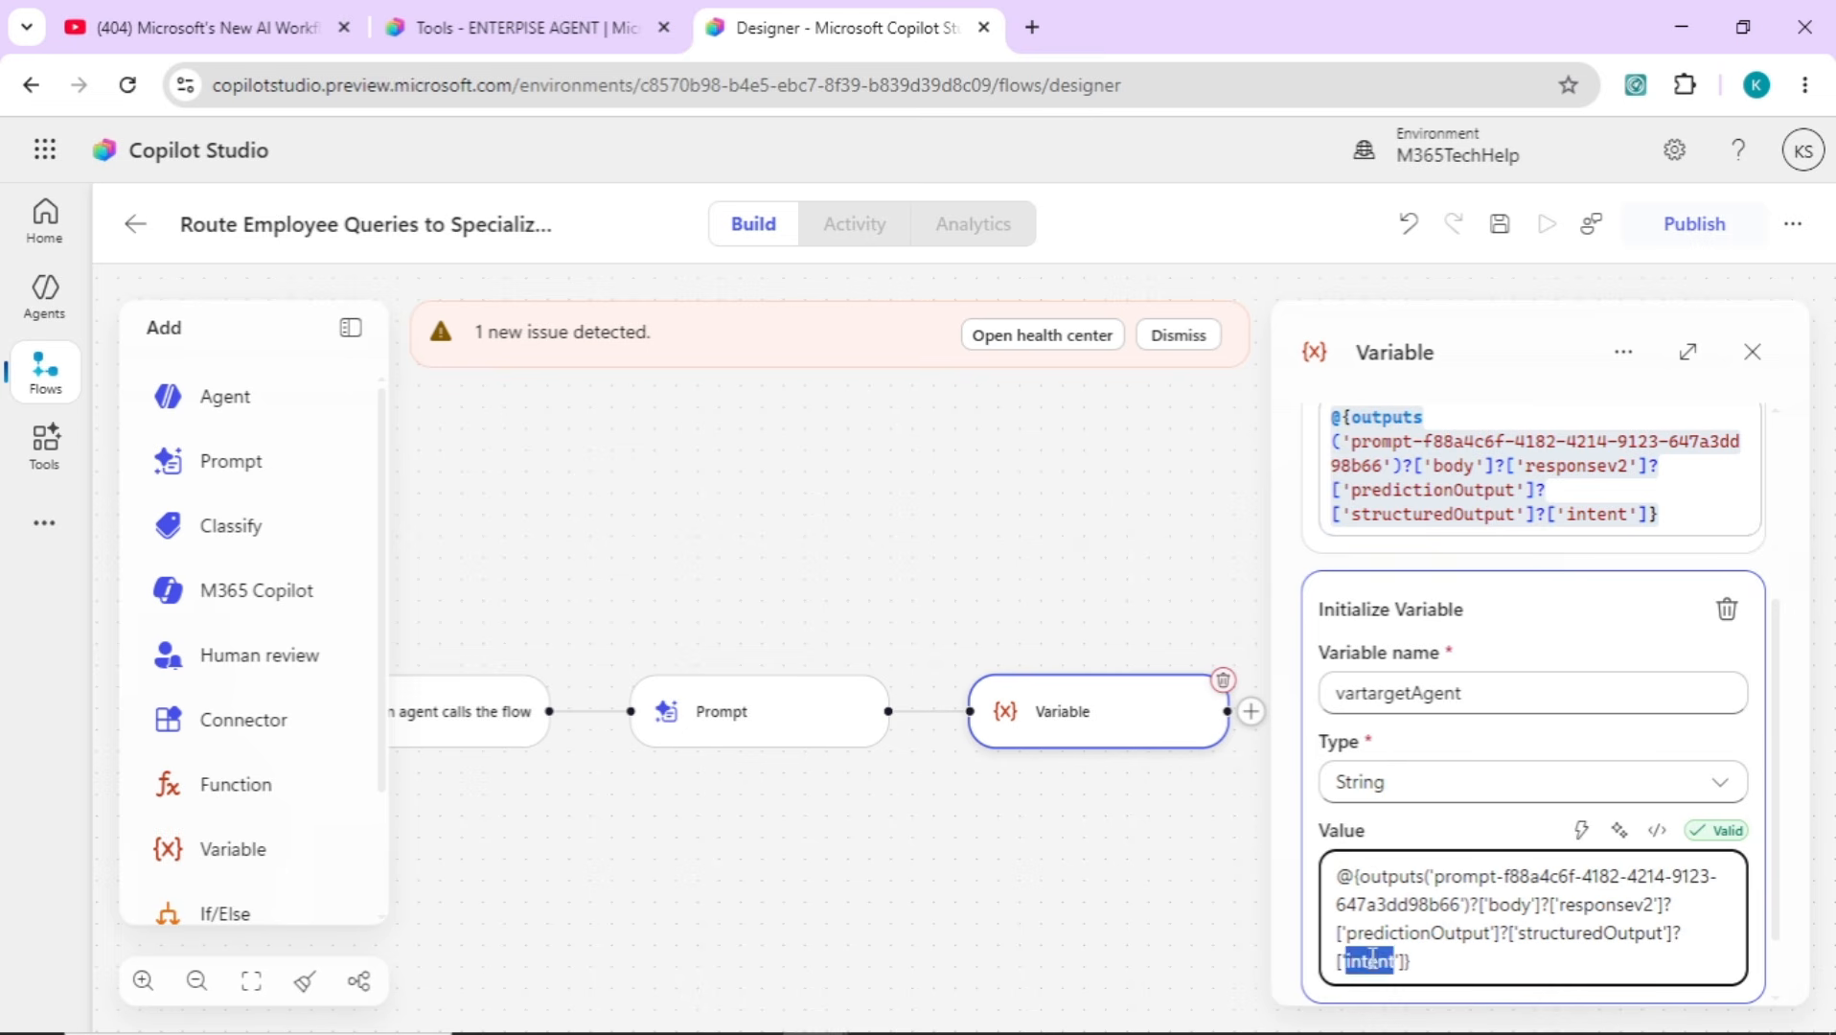
text(targetAgent)
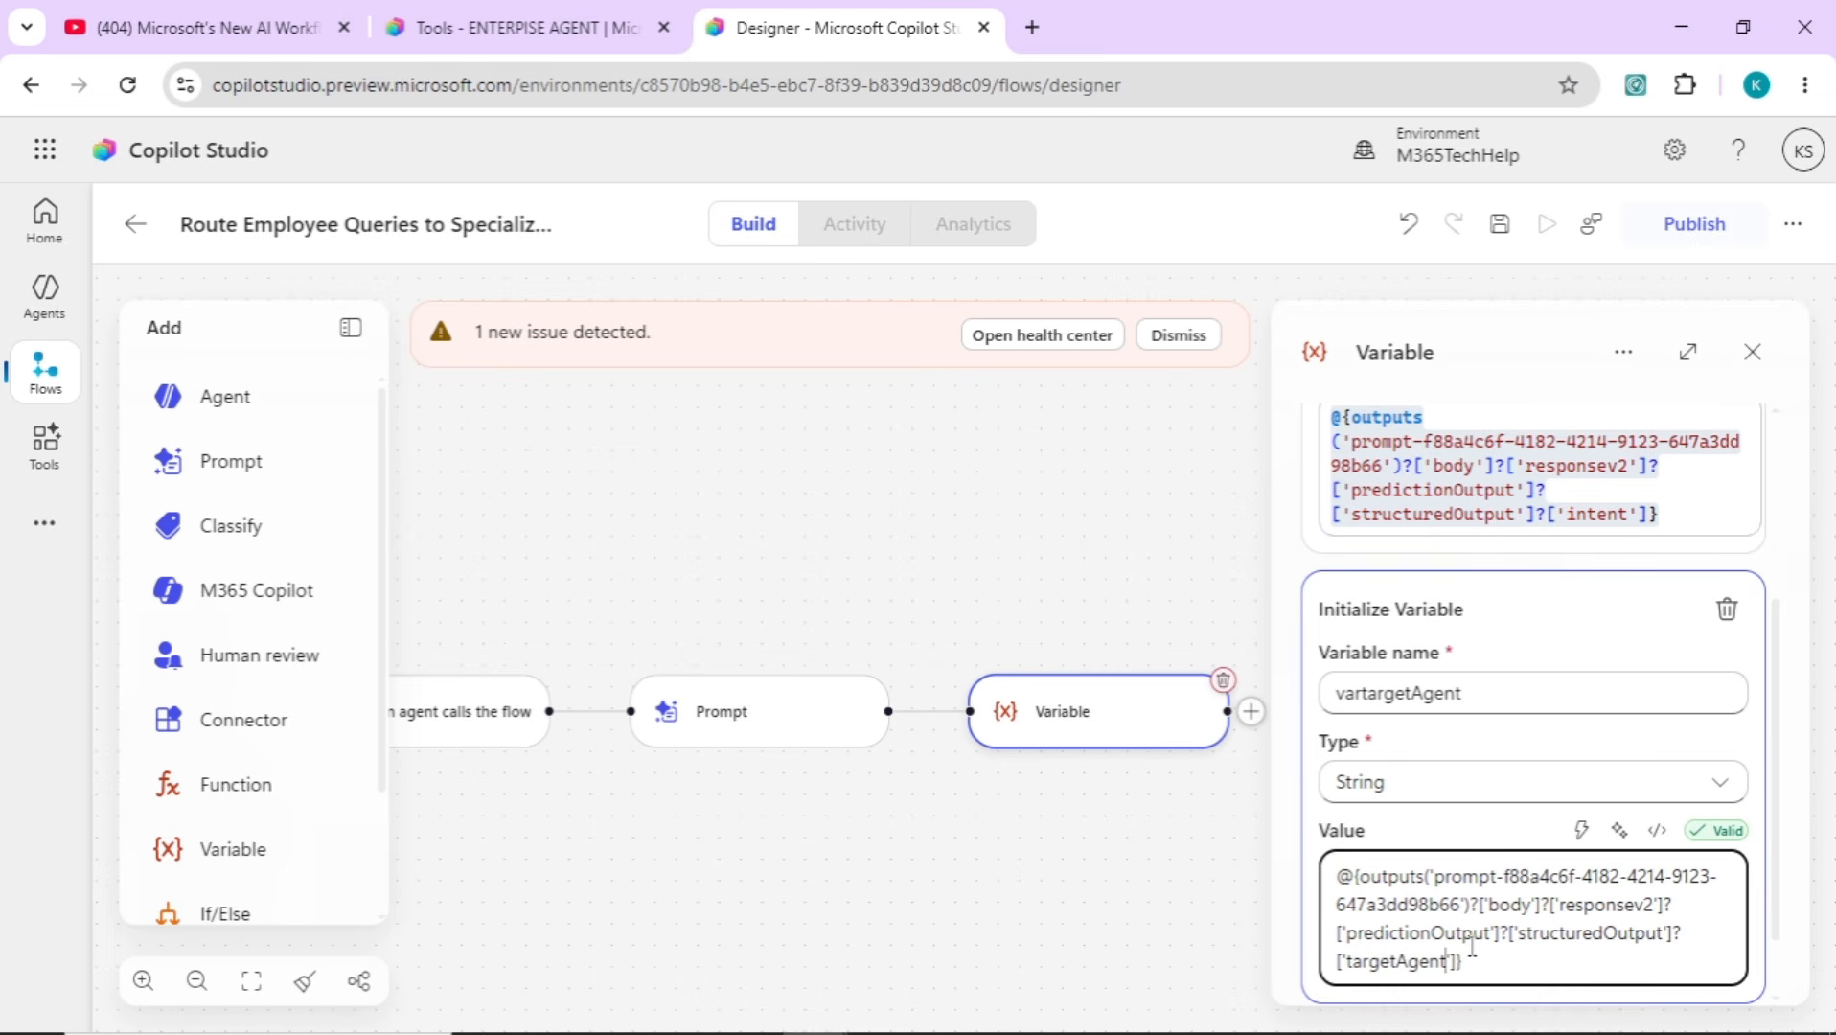
drag(1779, 827, 1780, 962)
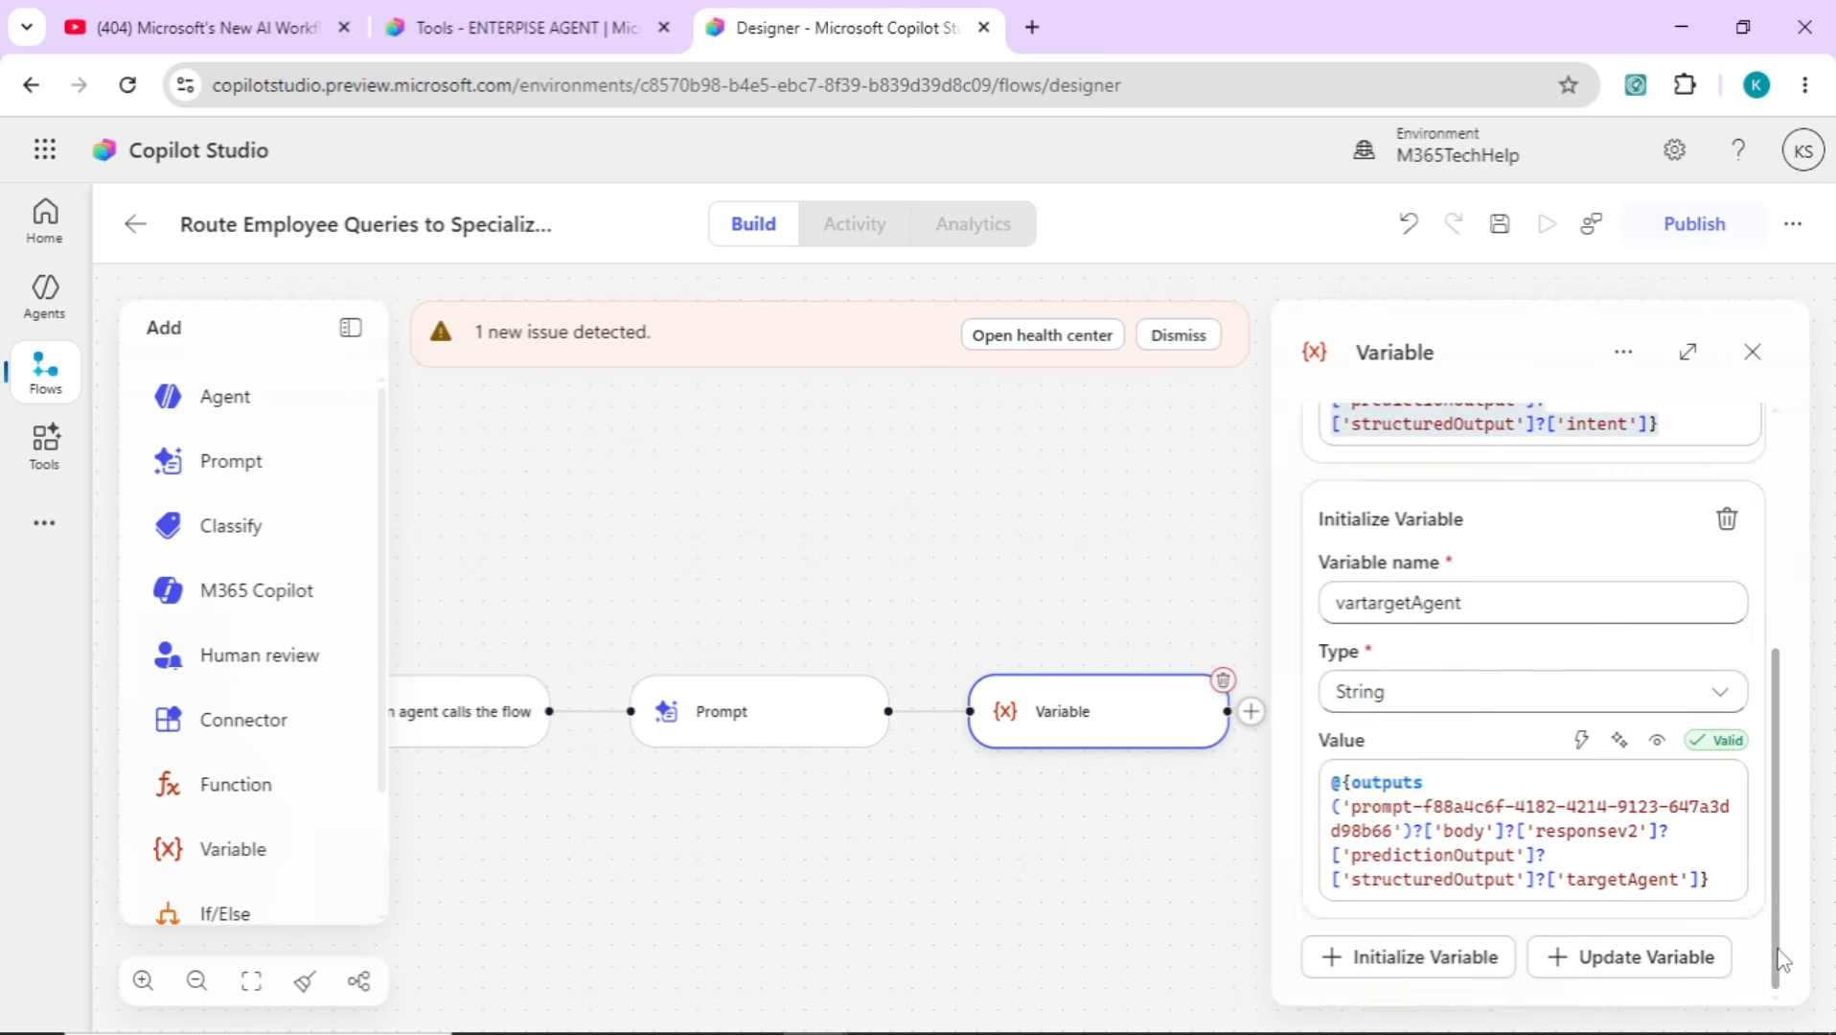
click(1692, 855)
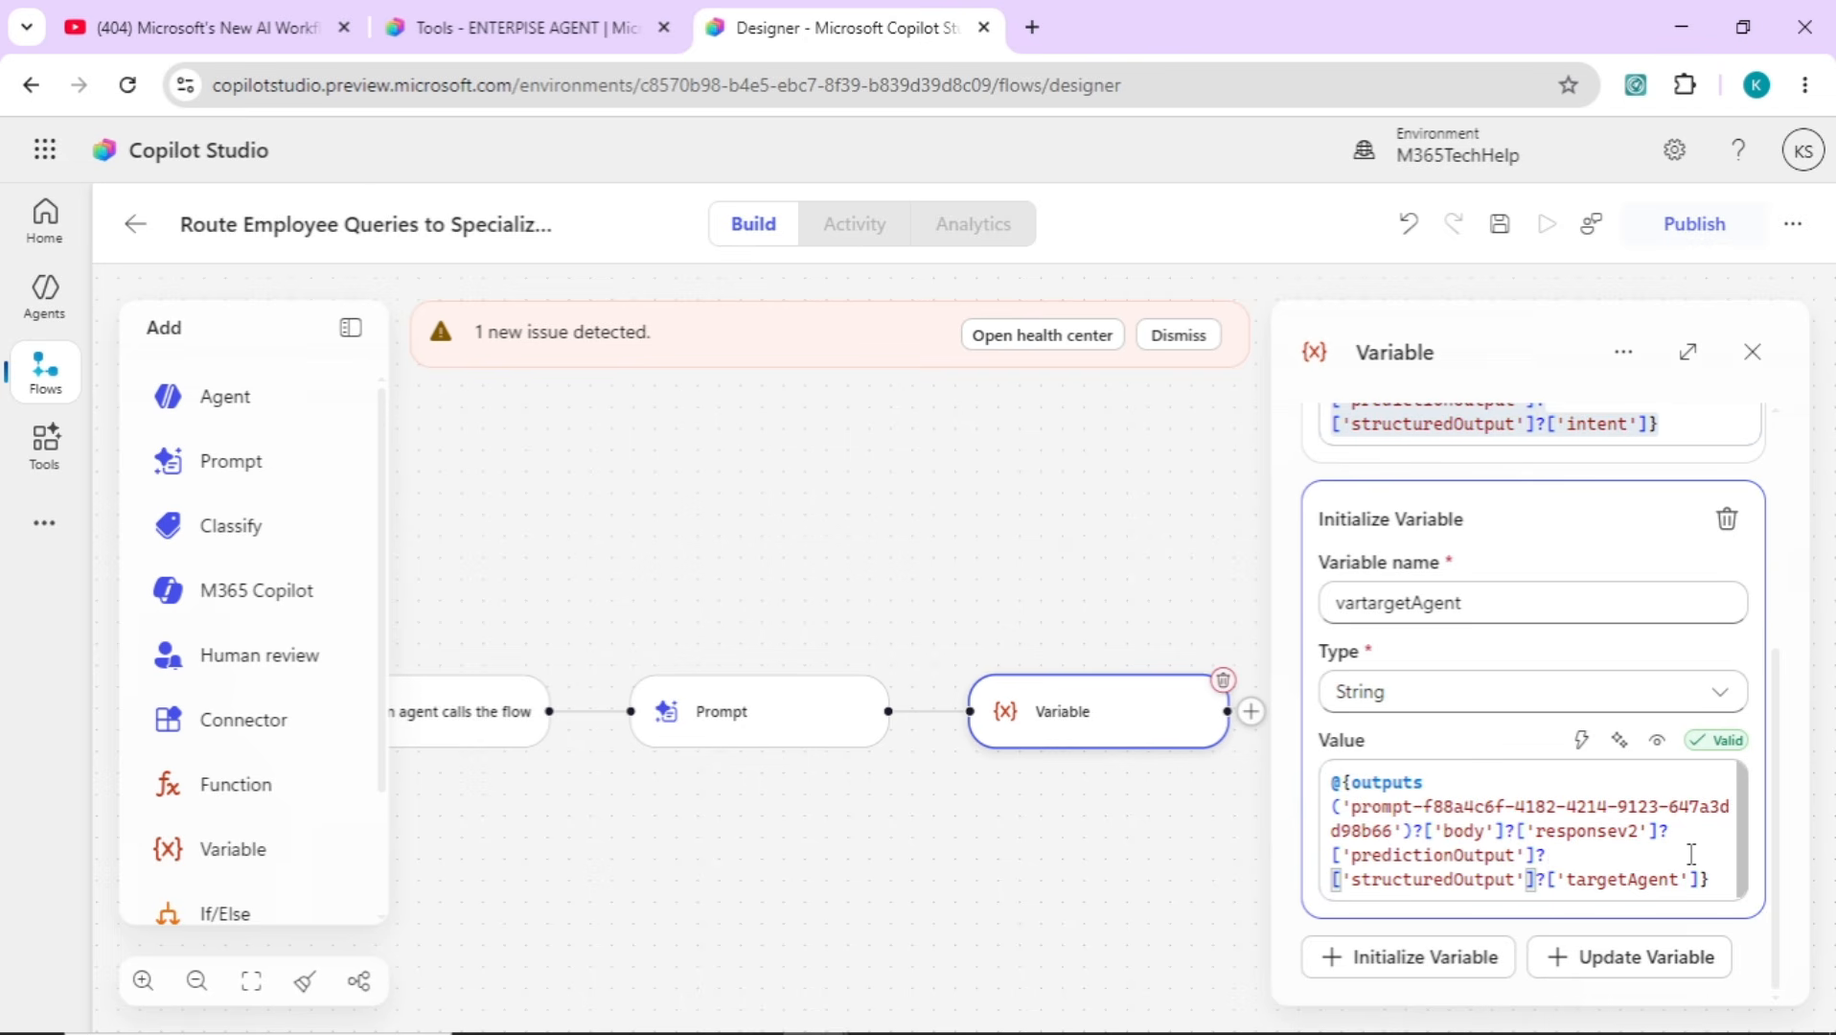
click(1233, 424)
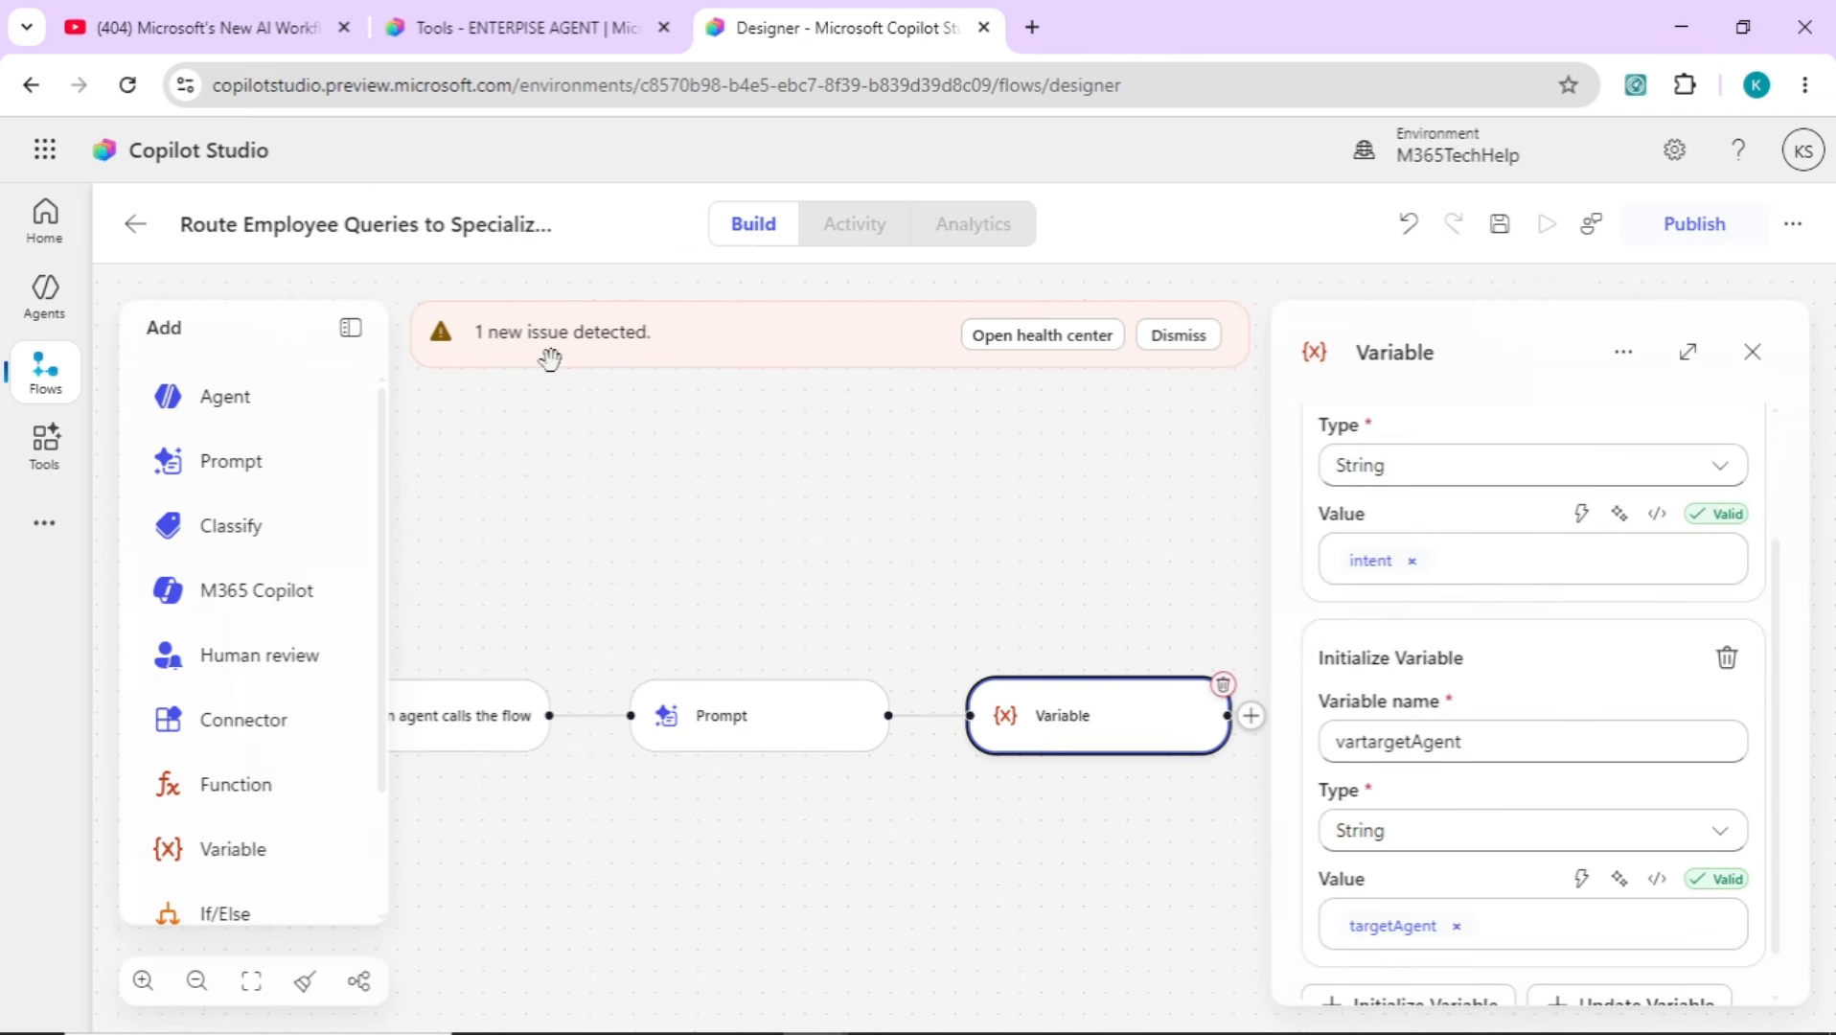
Review the detected issue, delete the stray @ at the start of the Prompt node's instructions and close the issue list
click(1051, 338)
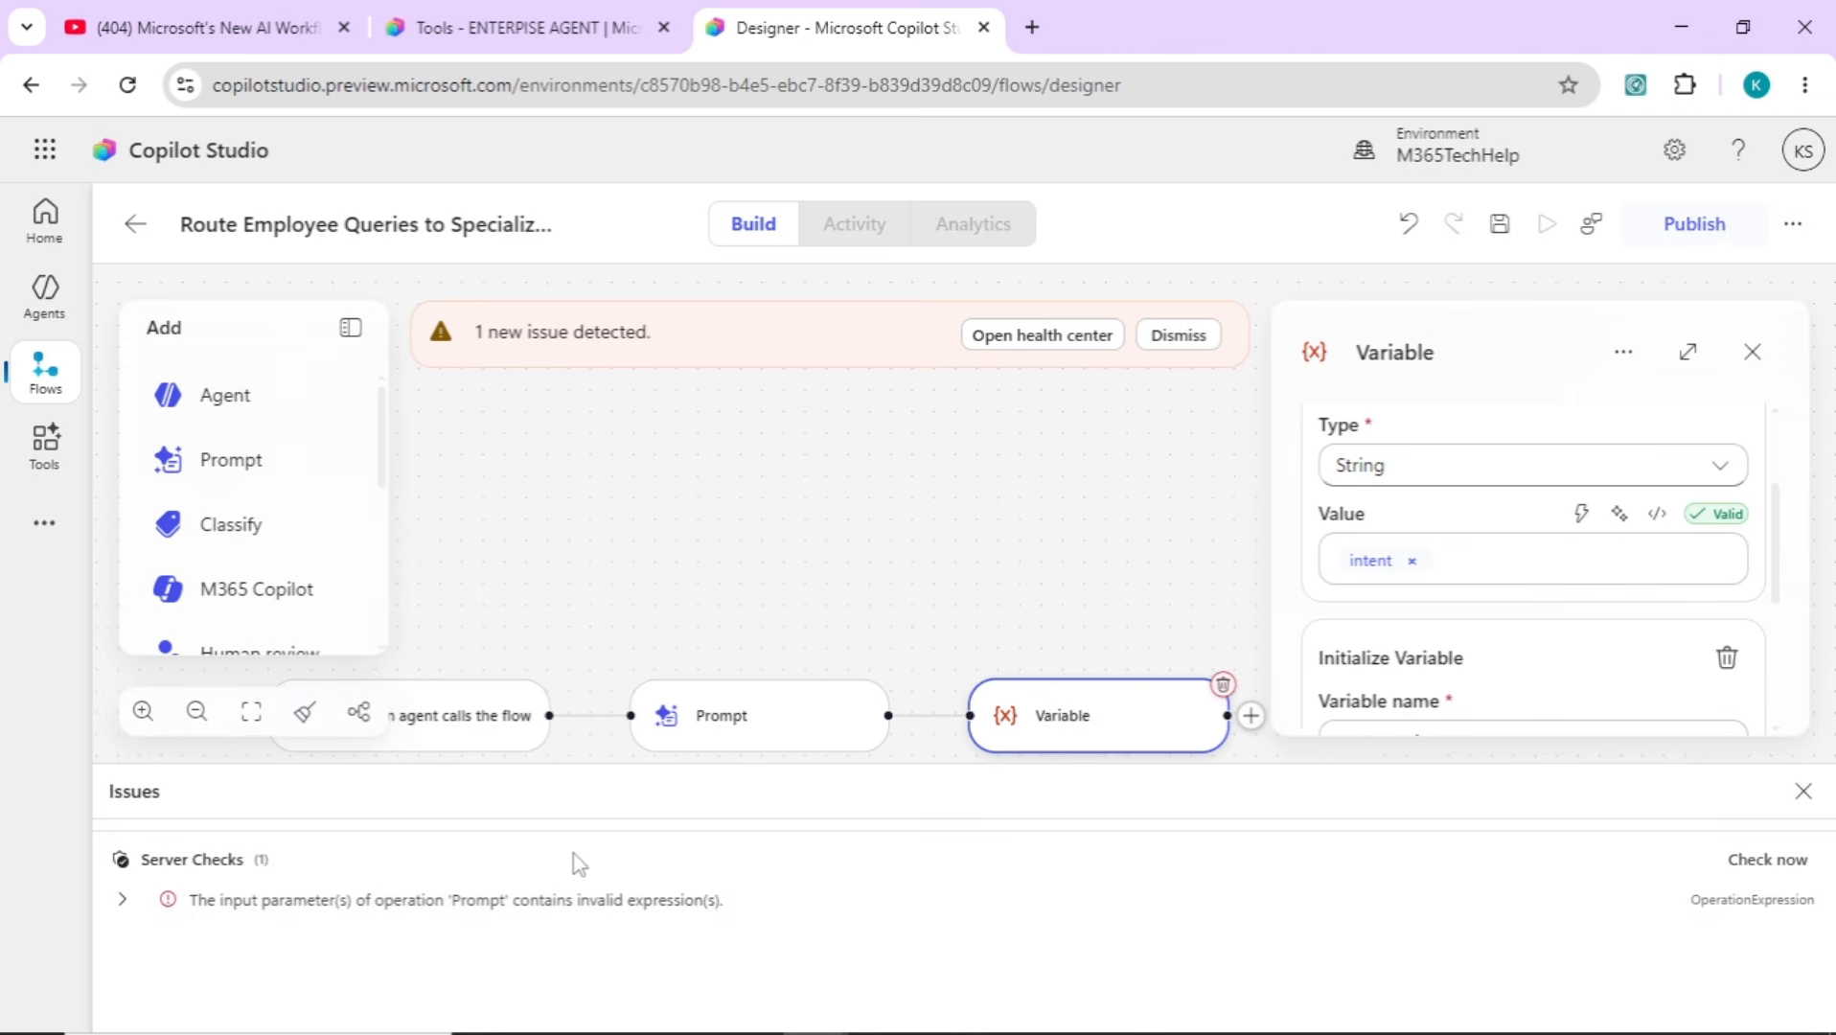
click(771, 736)
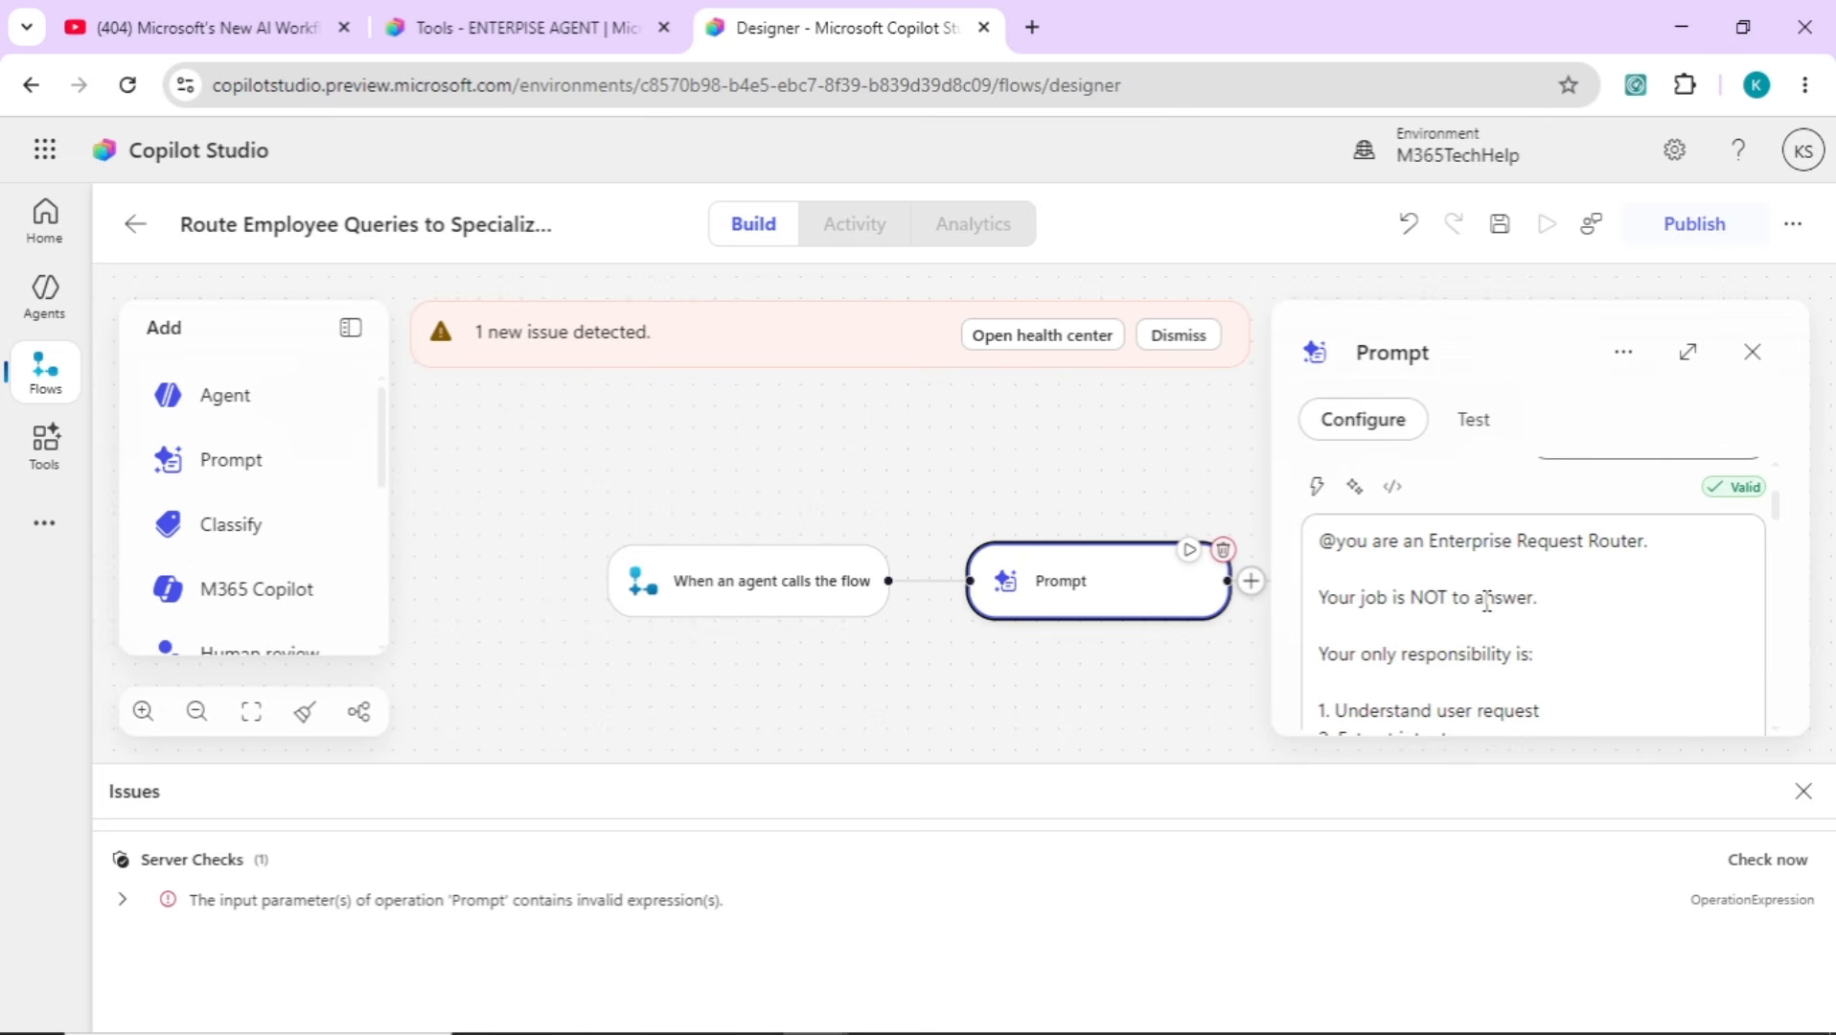
click(1352, 564)
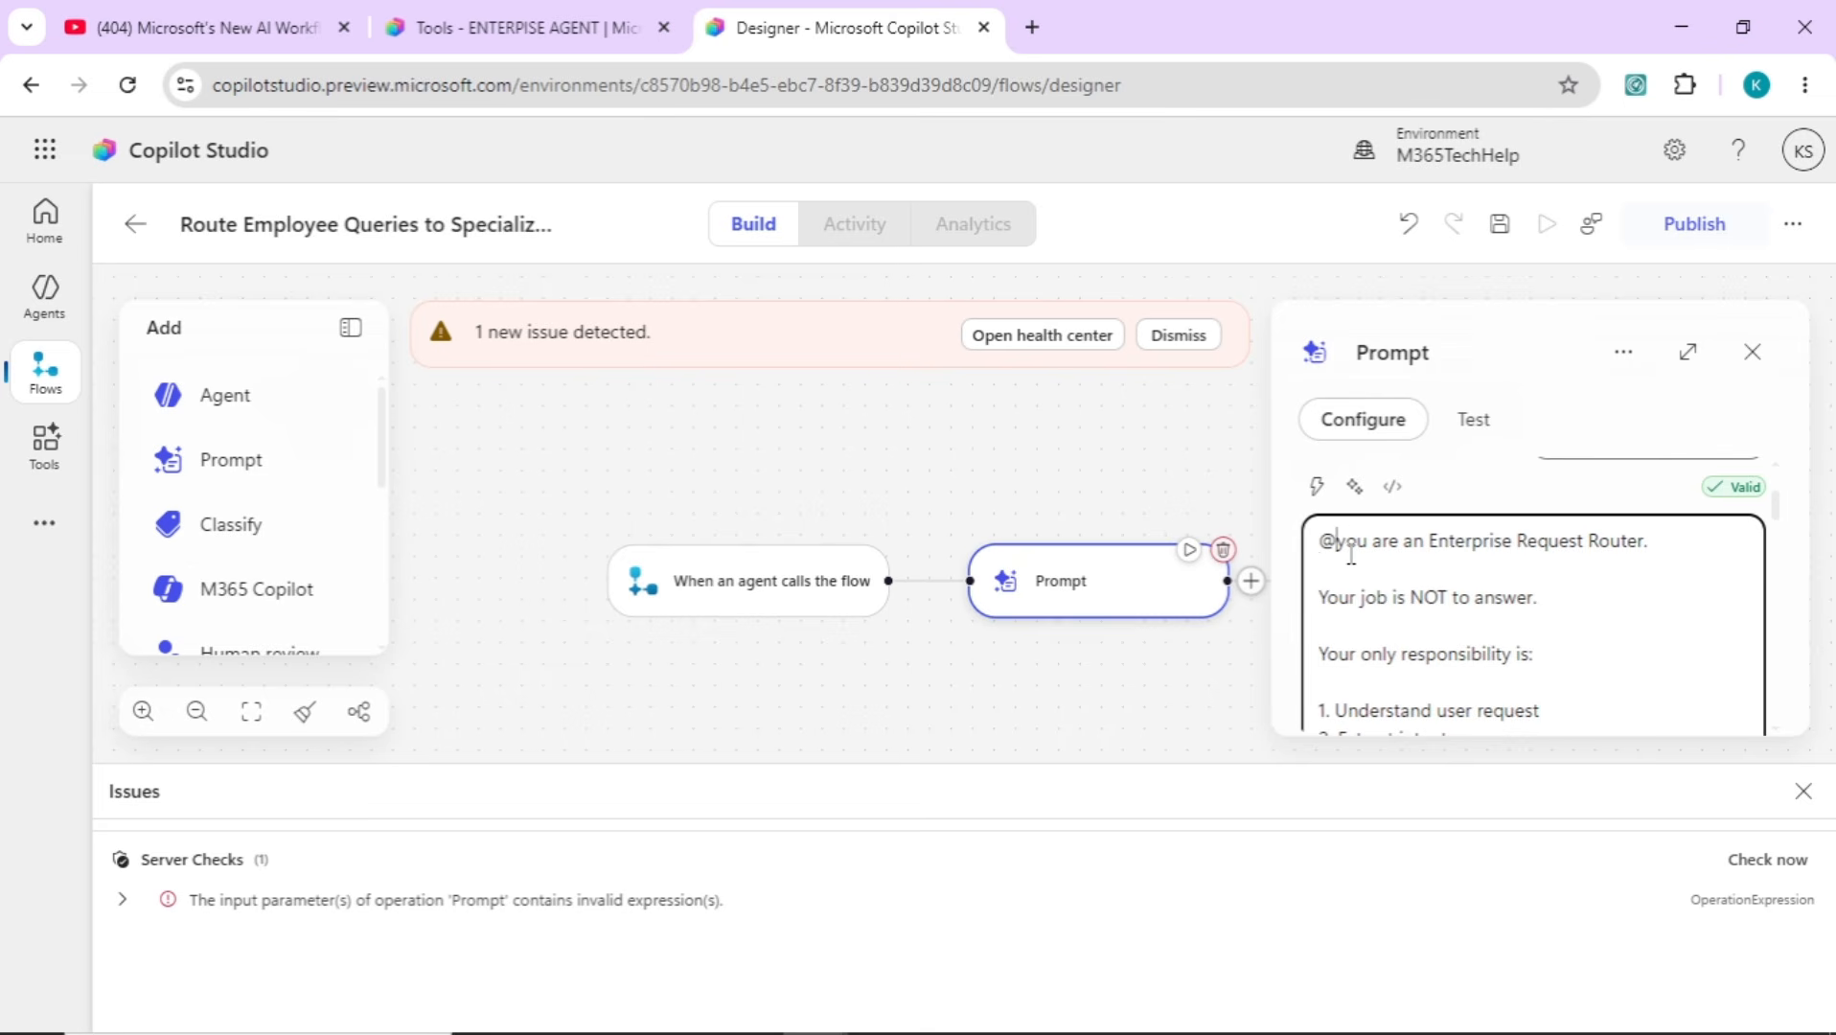
key(BackSpace)
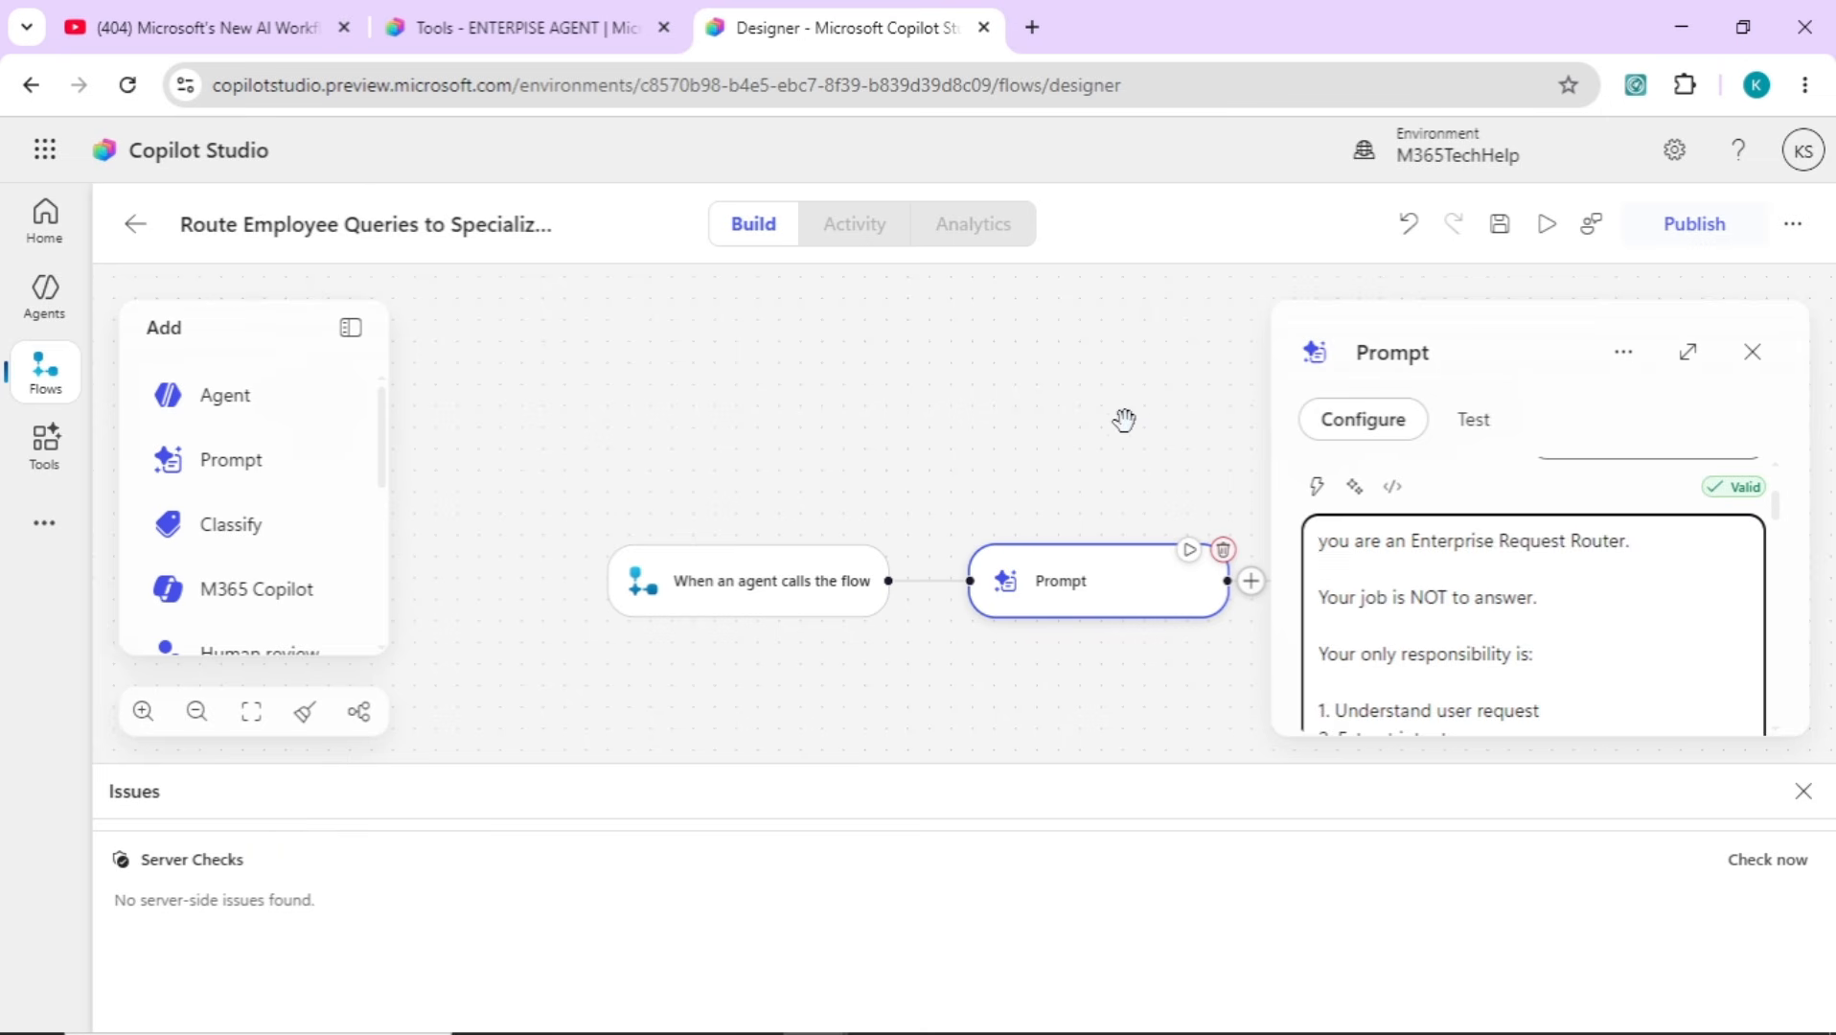
drag(1160, 431, 773, 419)
click(1031, 595)
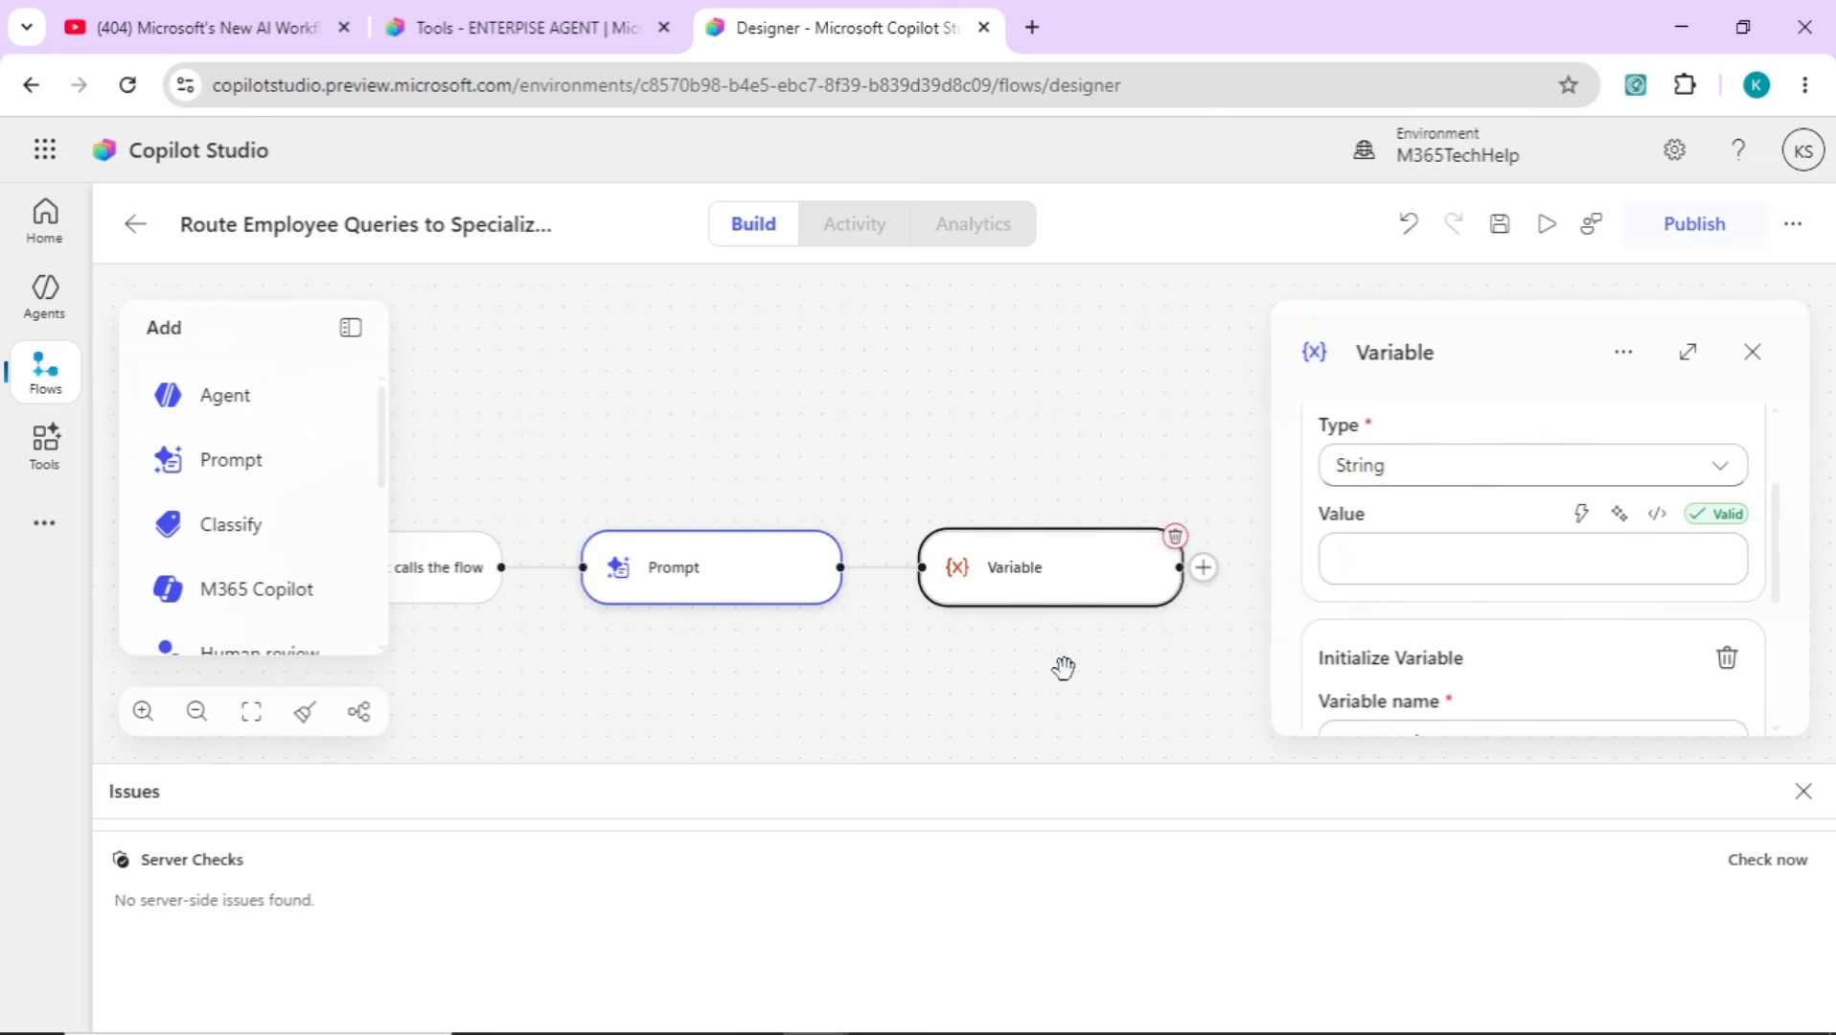
drag(1090, 684, 872, 632)
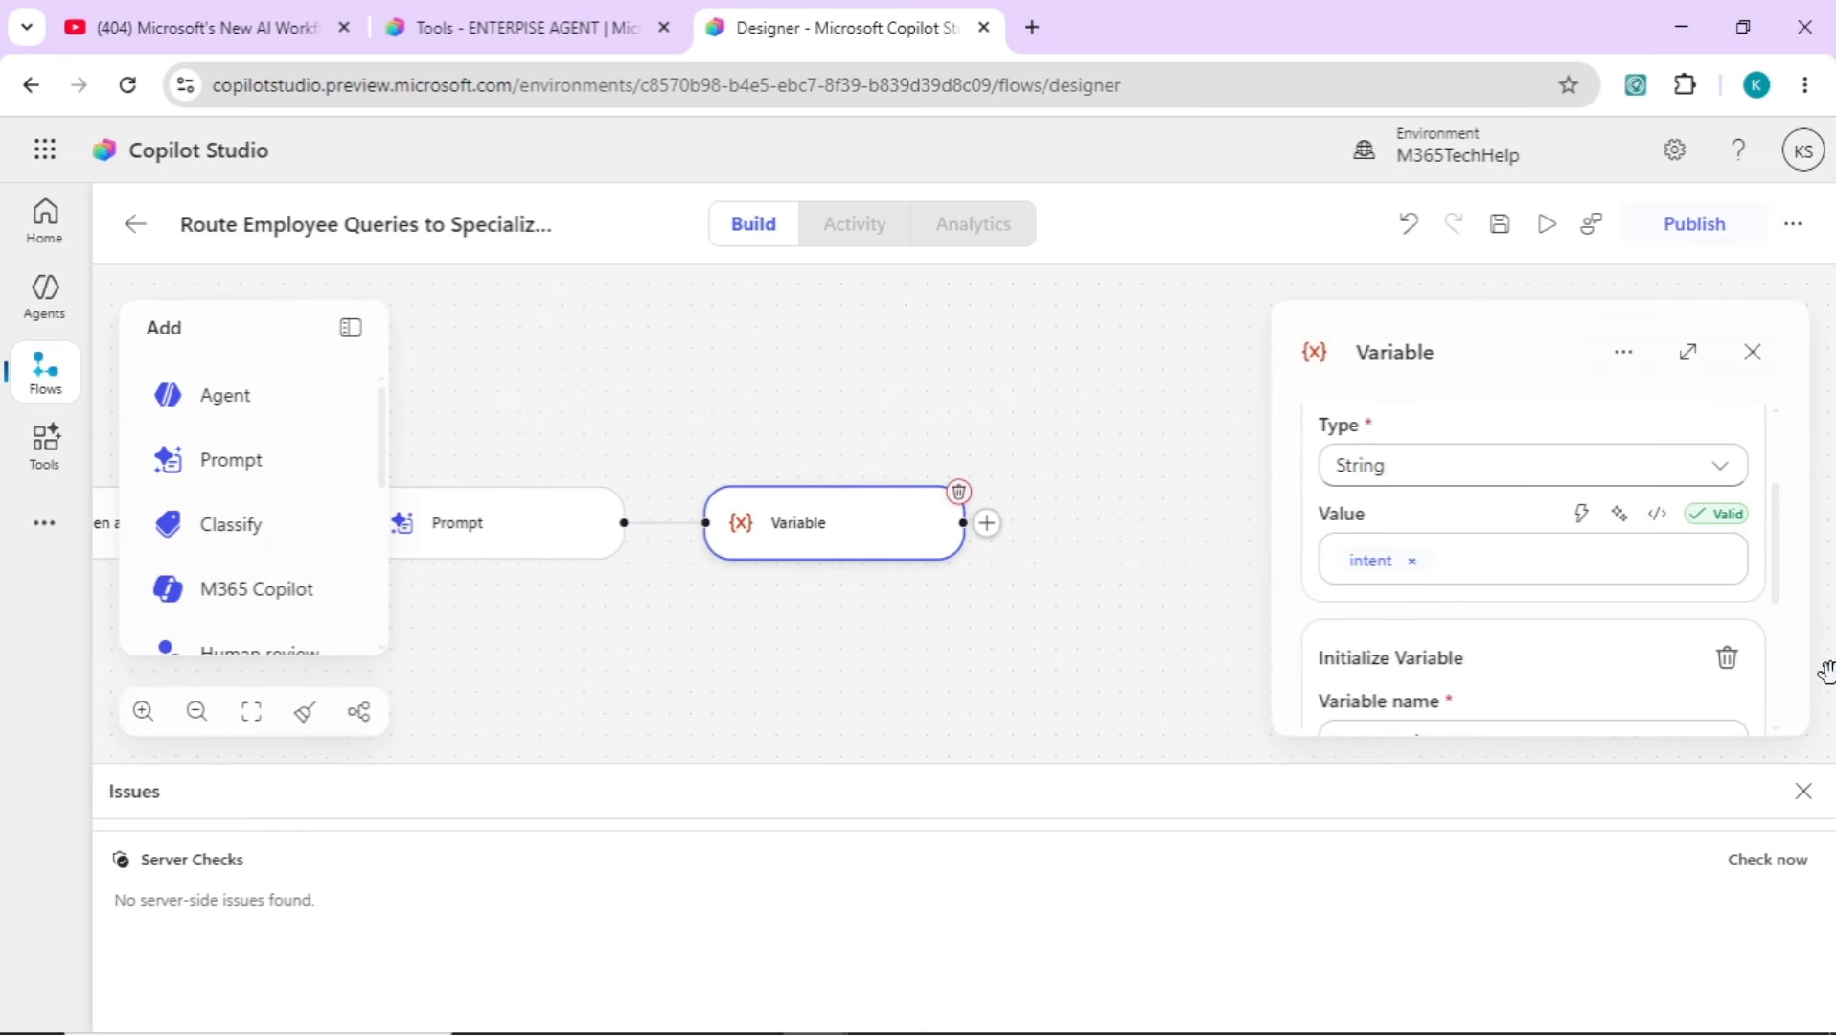
click(1803, 791)
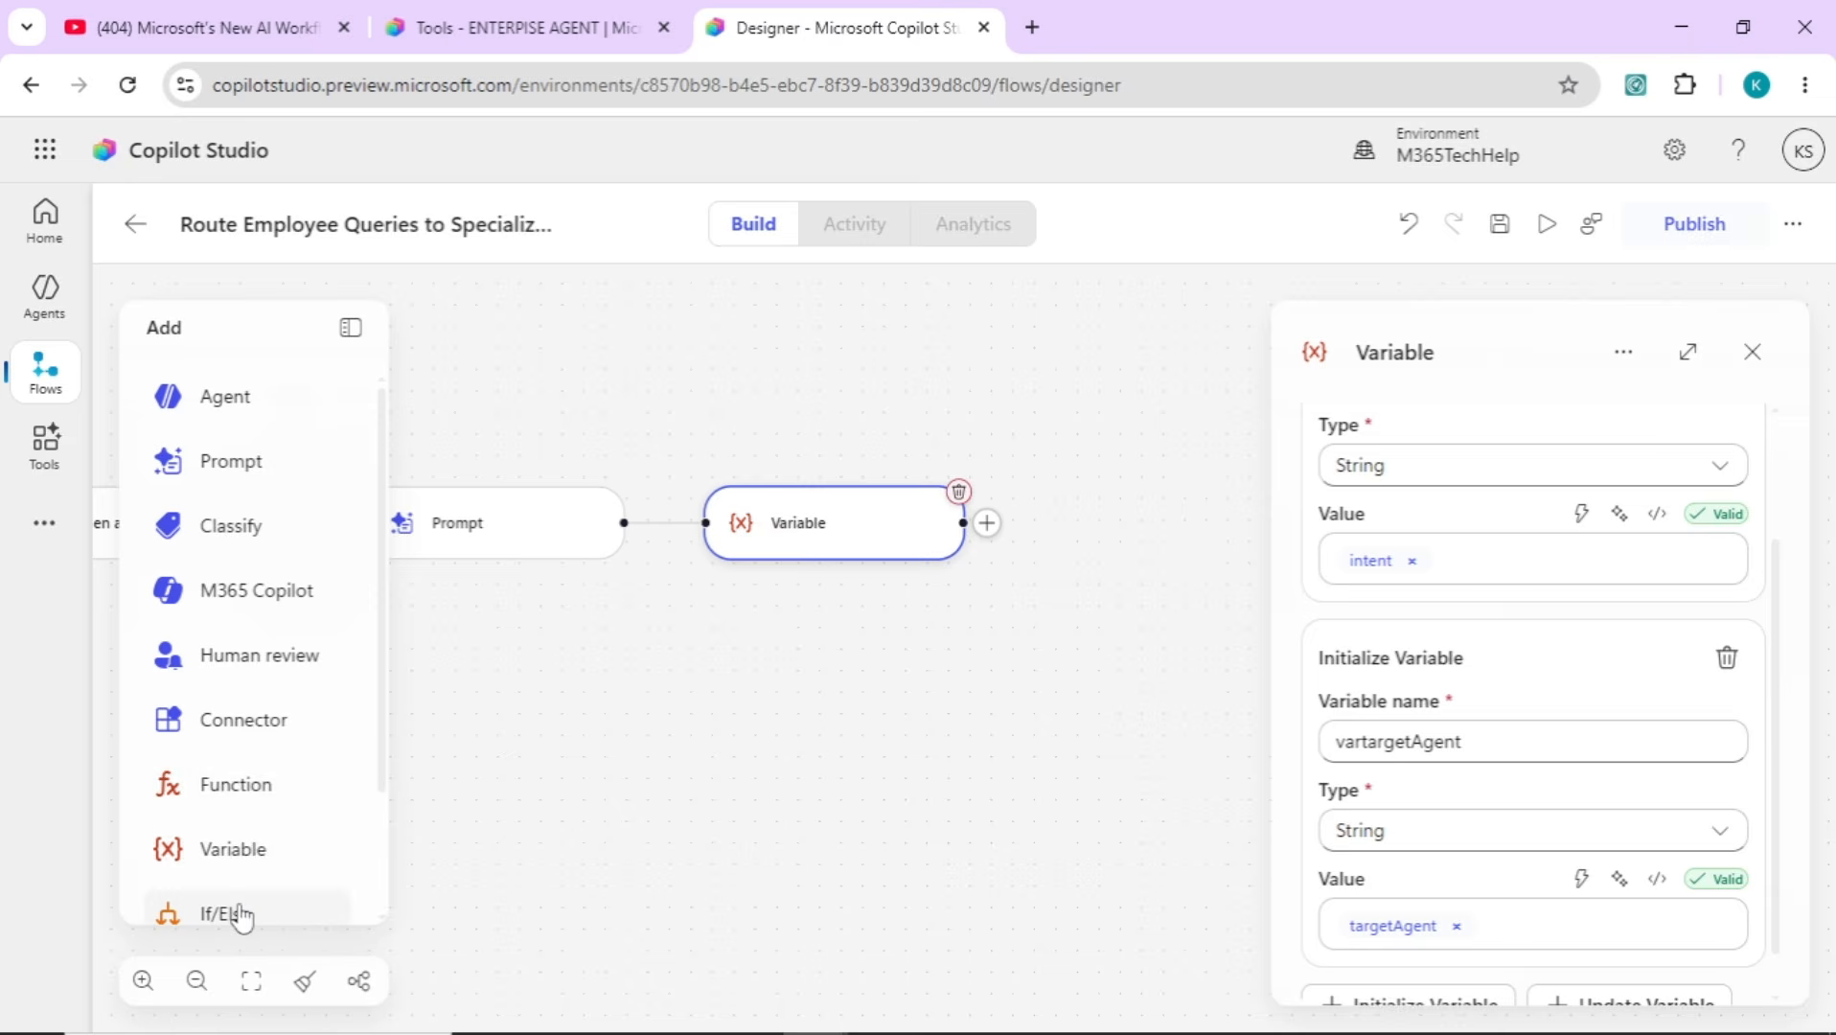
Add an If/Else node after the Variable node with the condition vartargetAgent Equals HR
drag(237, 915, 1134, 517)
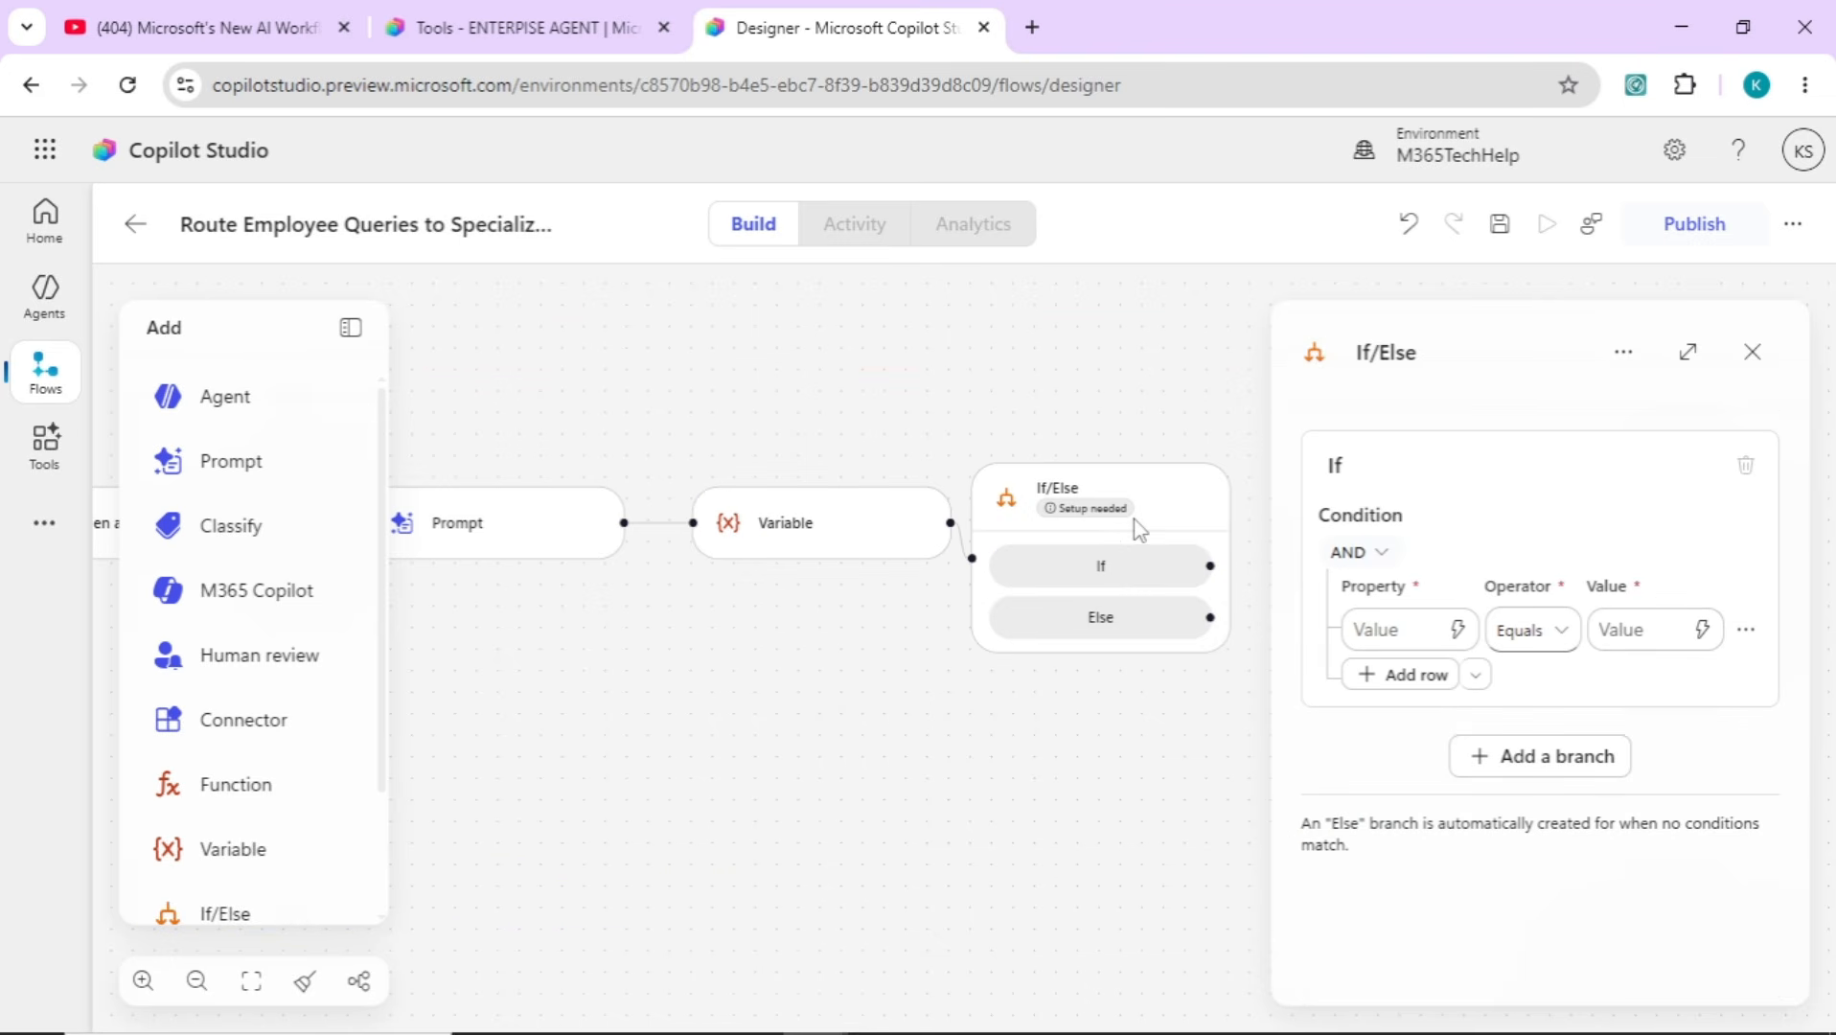
click(1392, 620)
text(var)
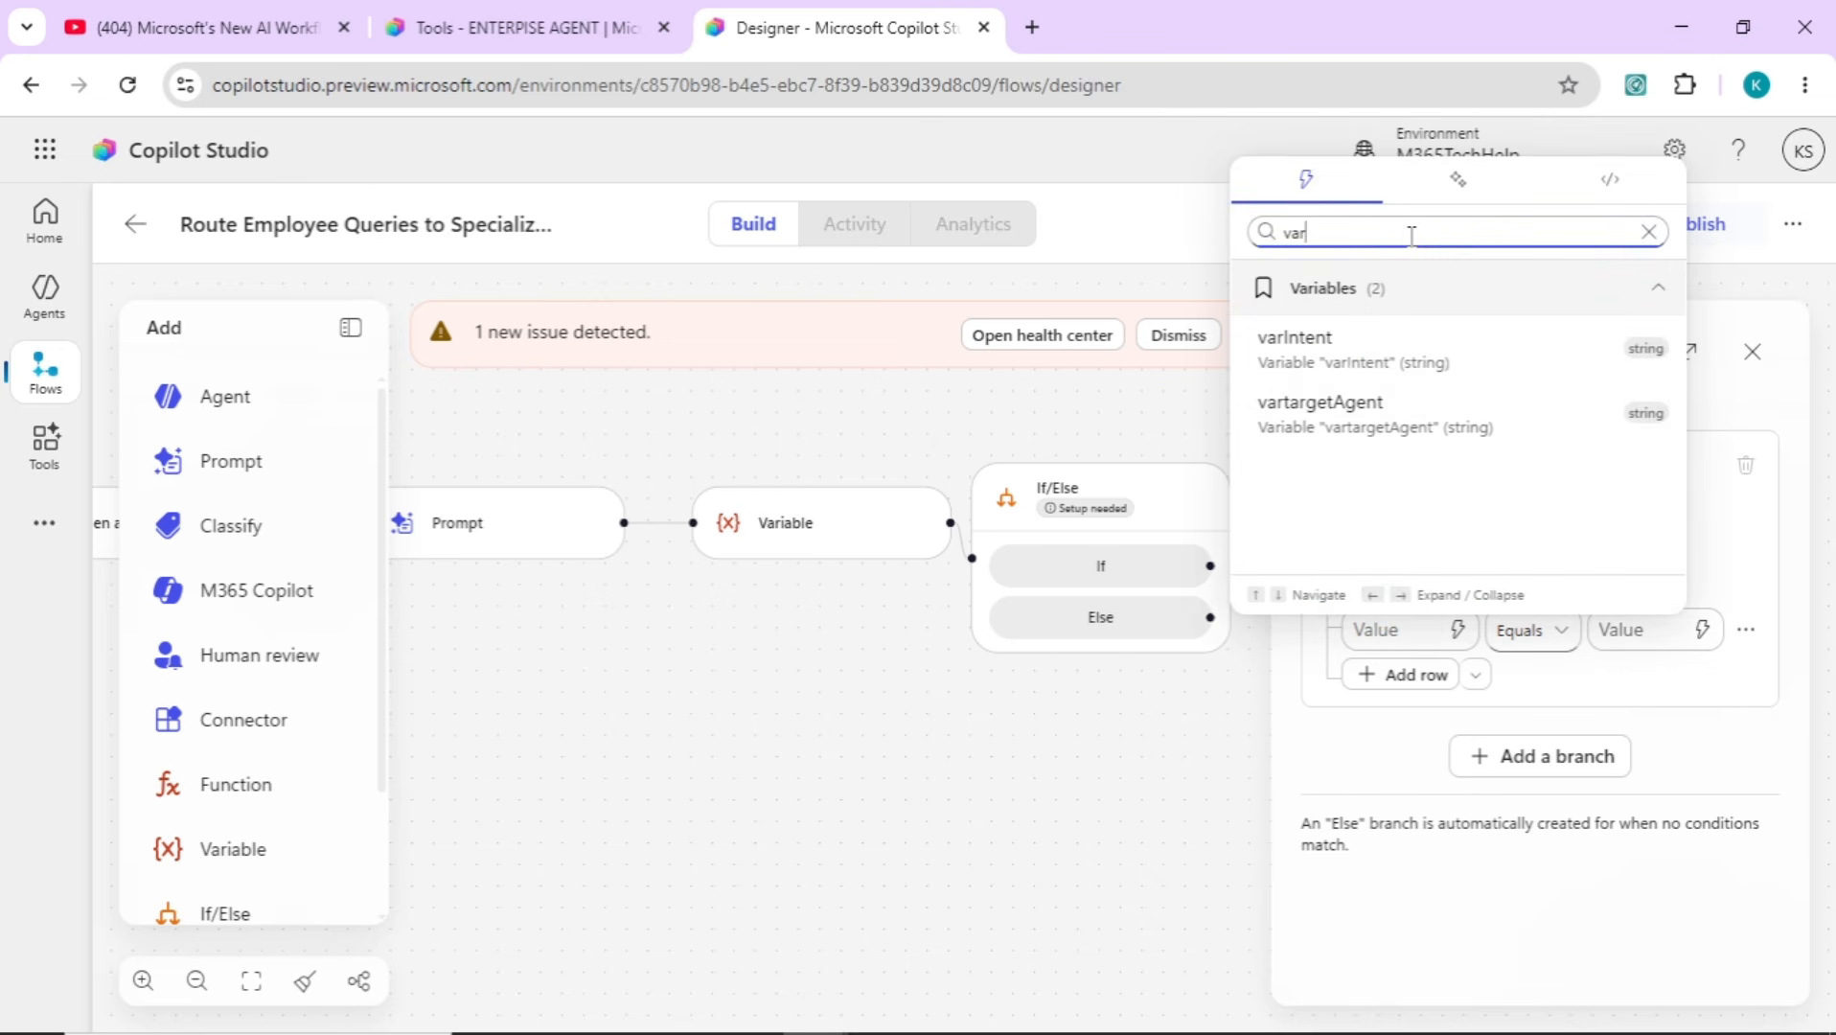
click(1370, 414)
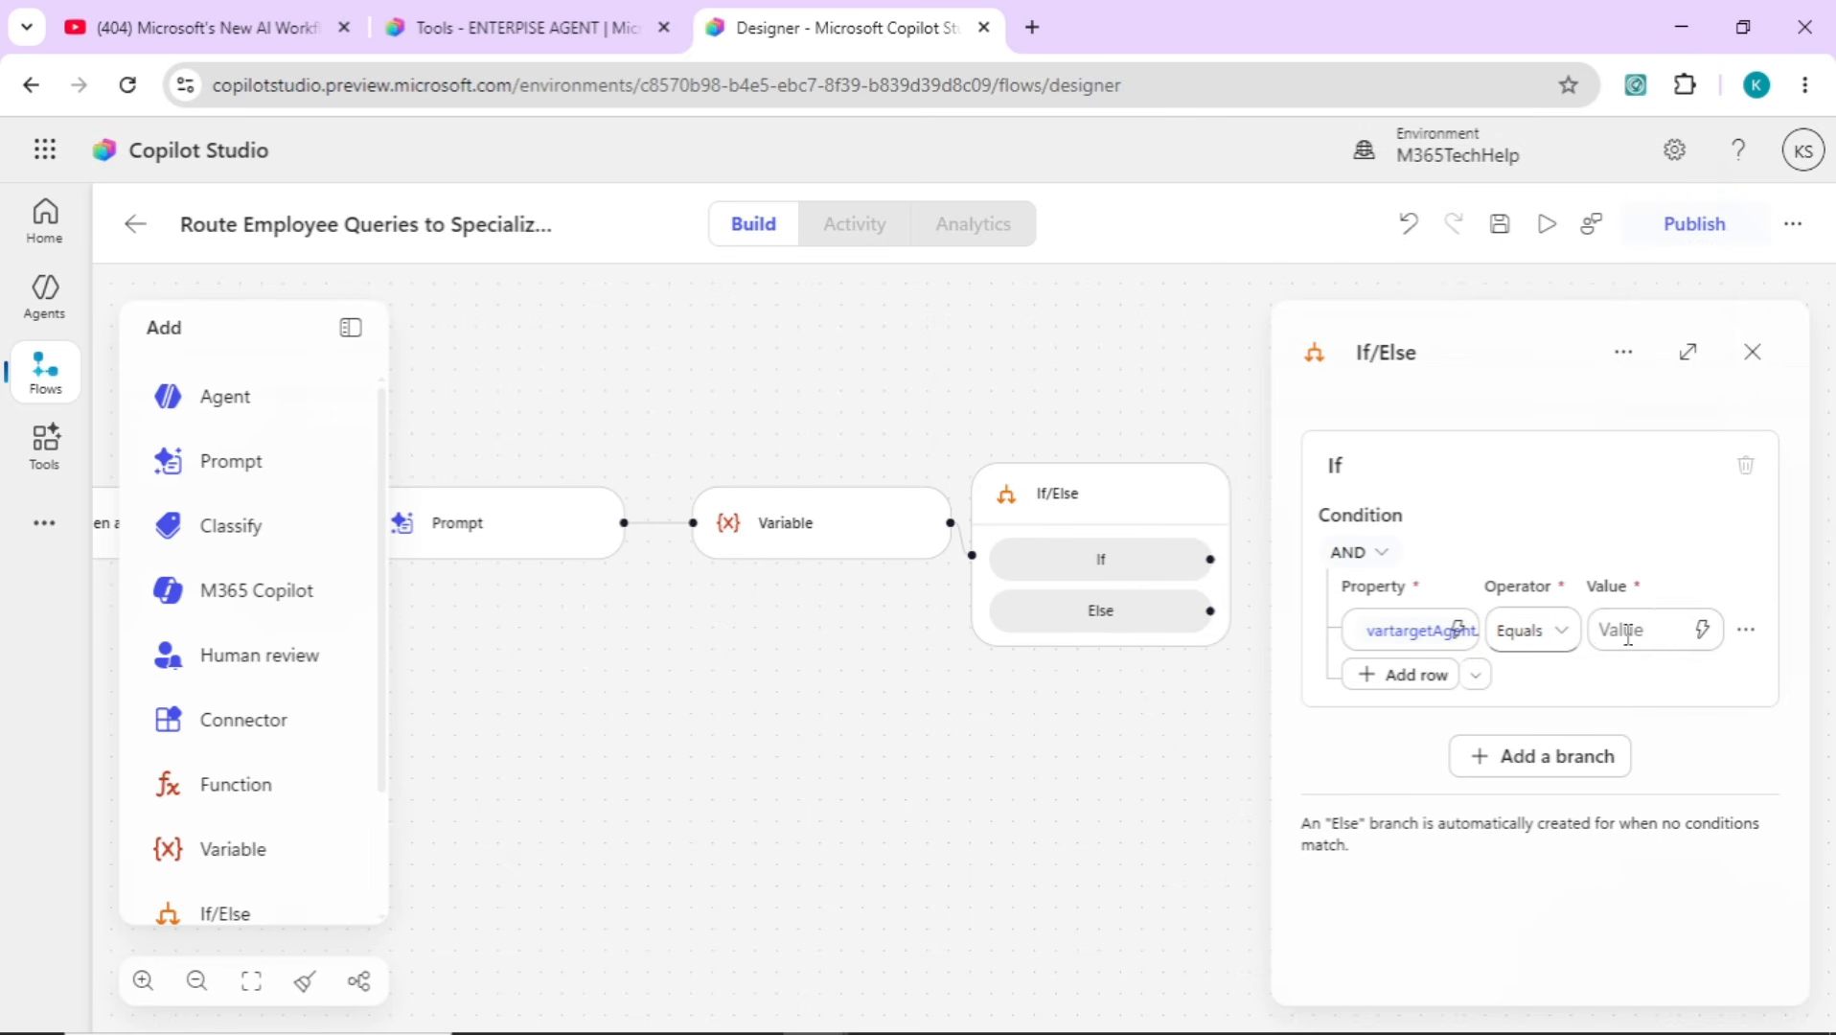
click(1627, 633)
text(HR)
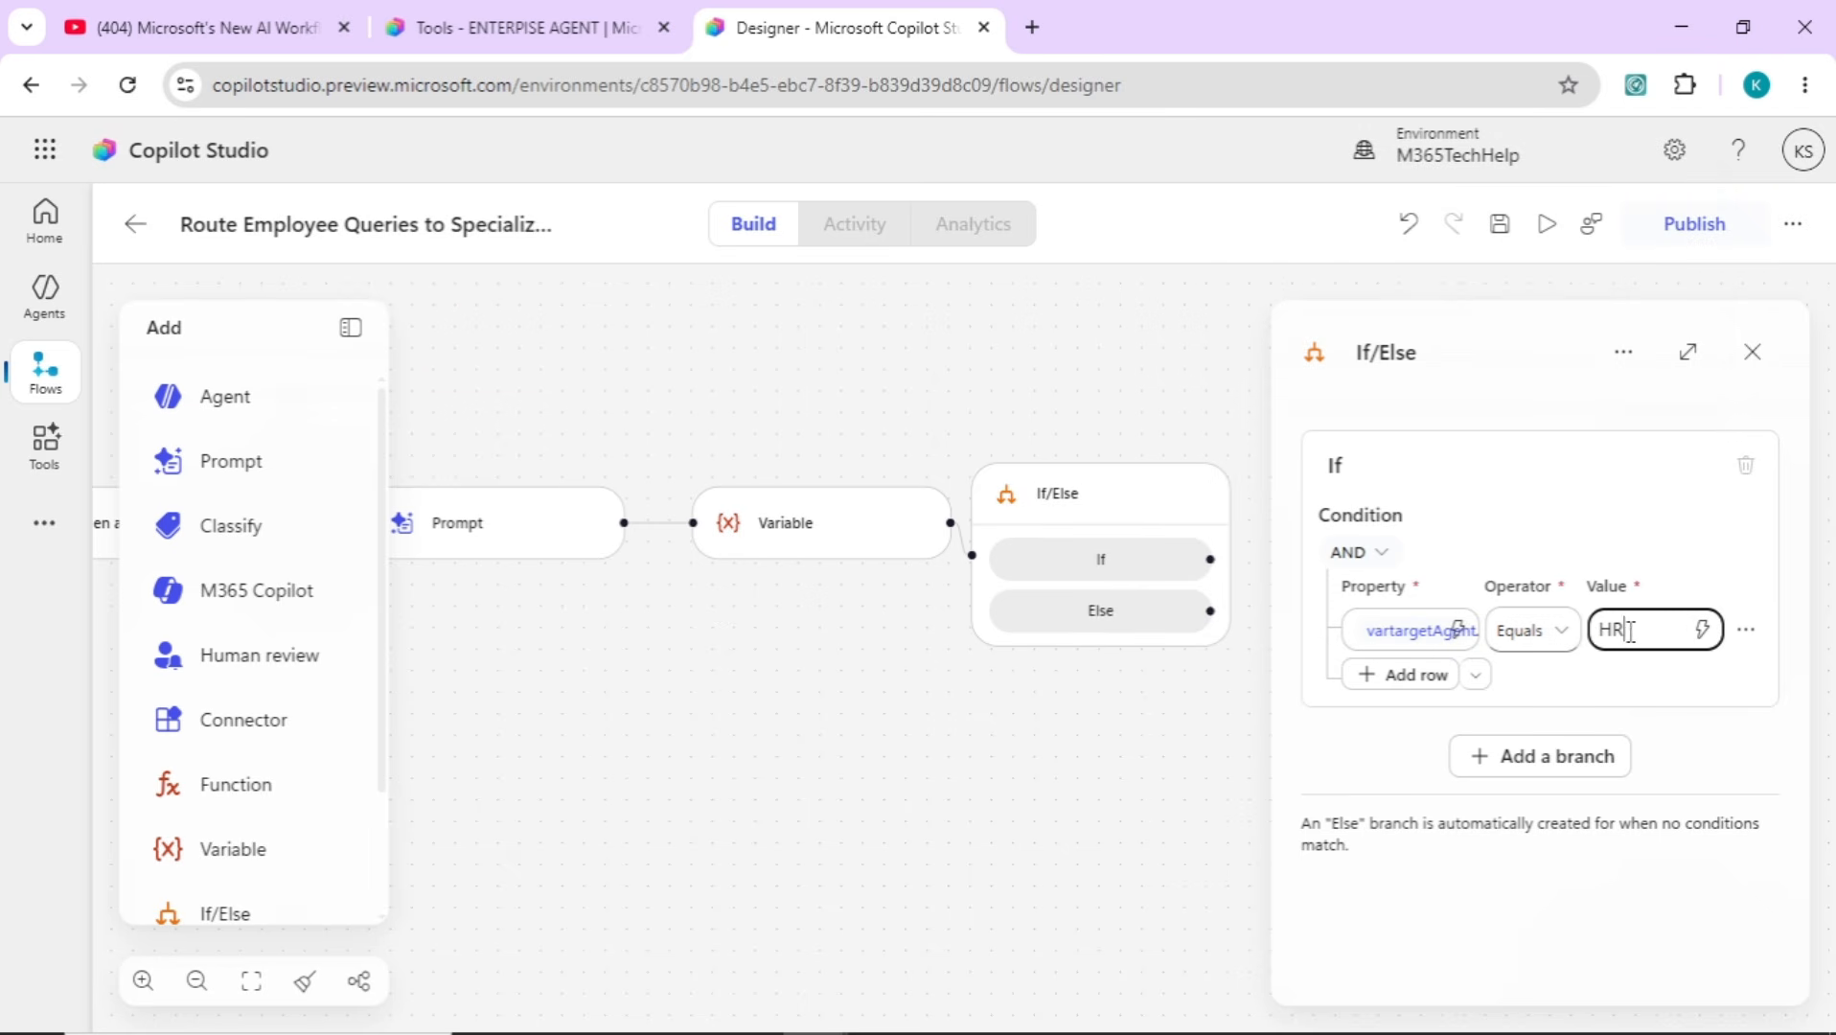
click(1565, 675)
Add a second If/Else node and connect it to the Else branch of the first one instead of its If branch
drag(1123, 764, 893, 717)
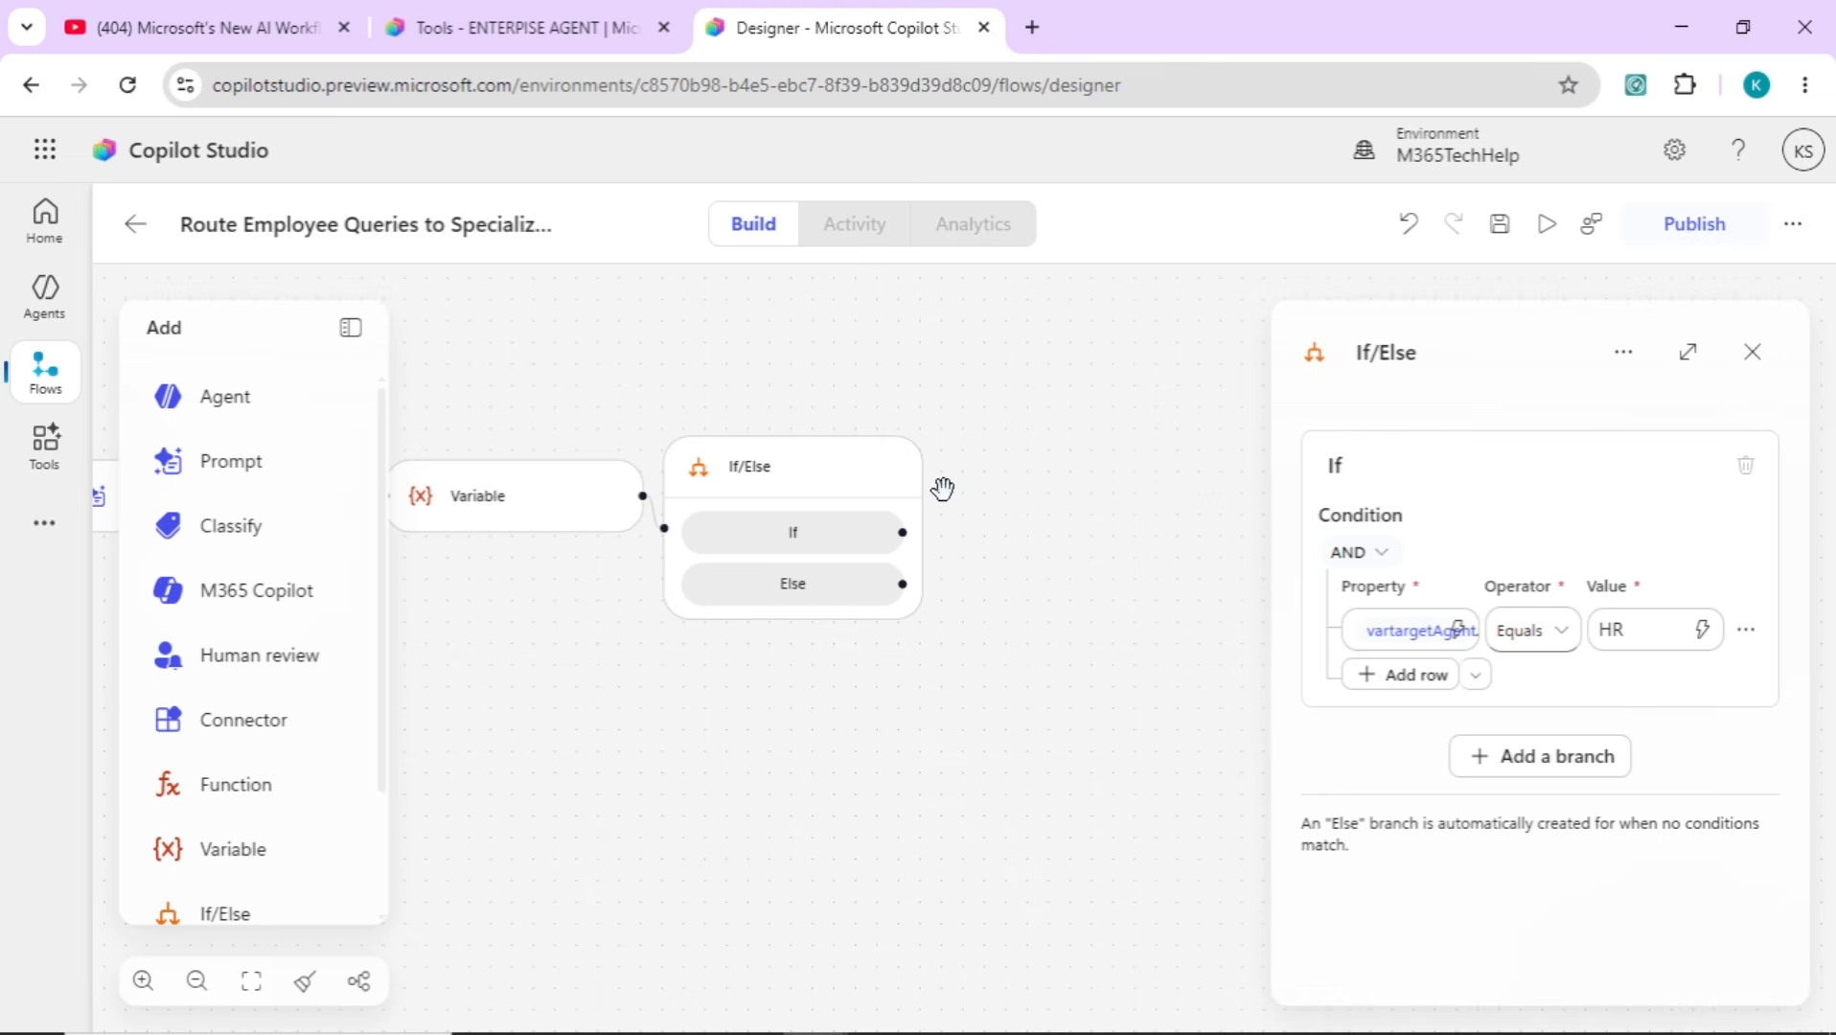
mouse_move(922, 606)
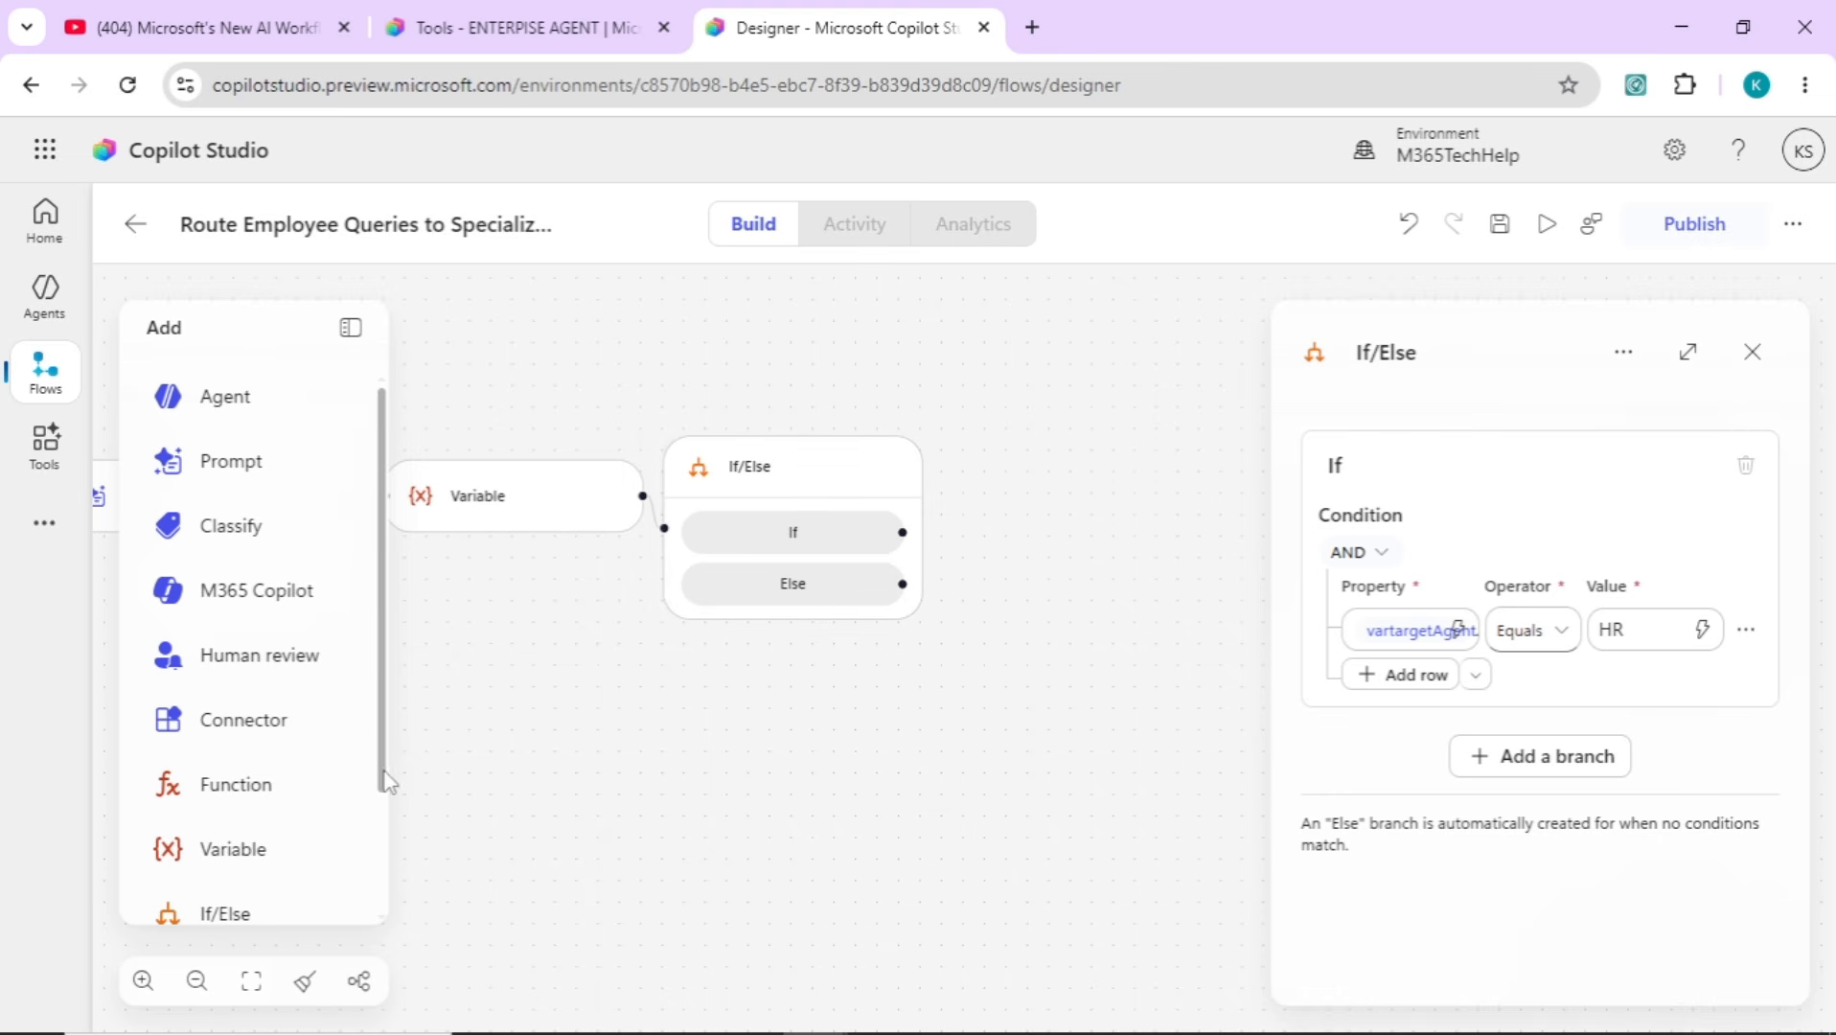
drag(382, 779, 387, 887)
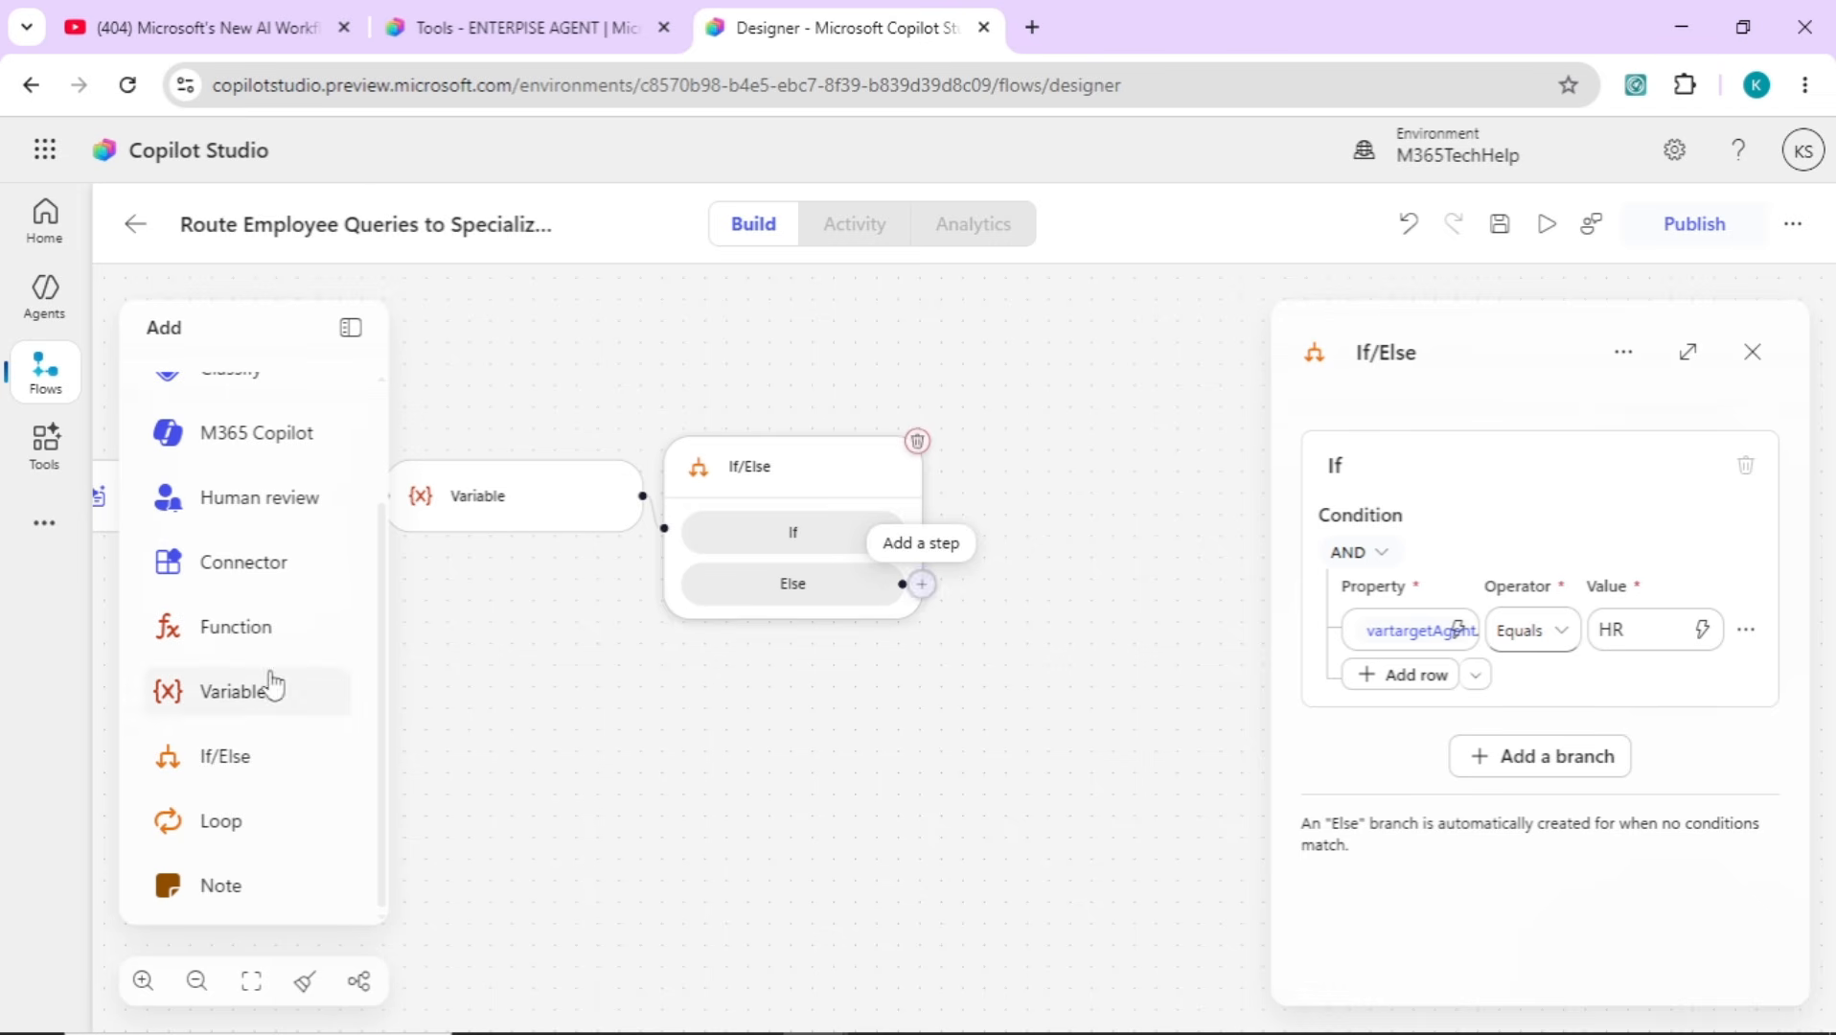
drag(279, 747, 1070, 634)
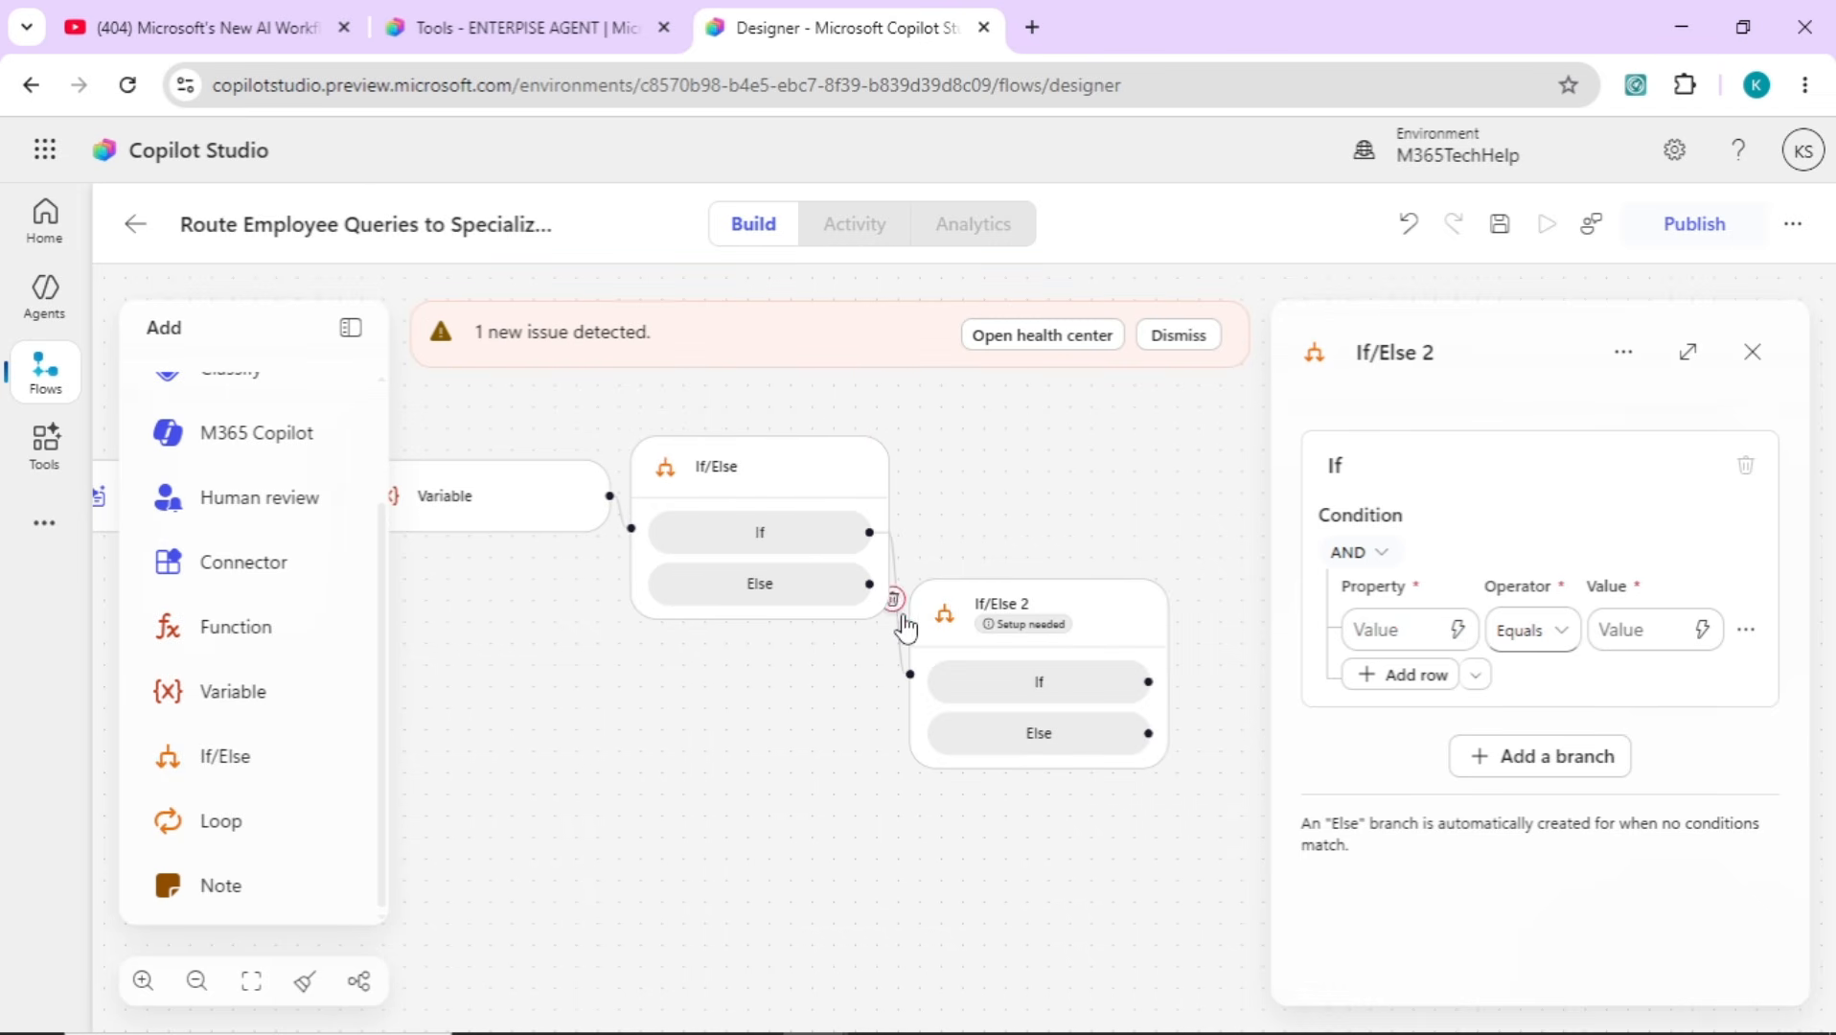
click(899, 606)
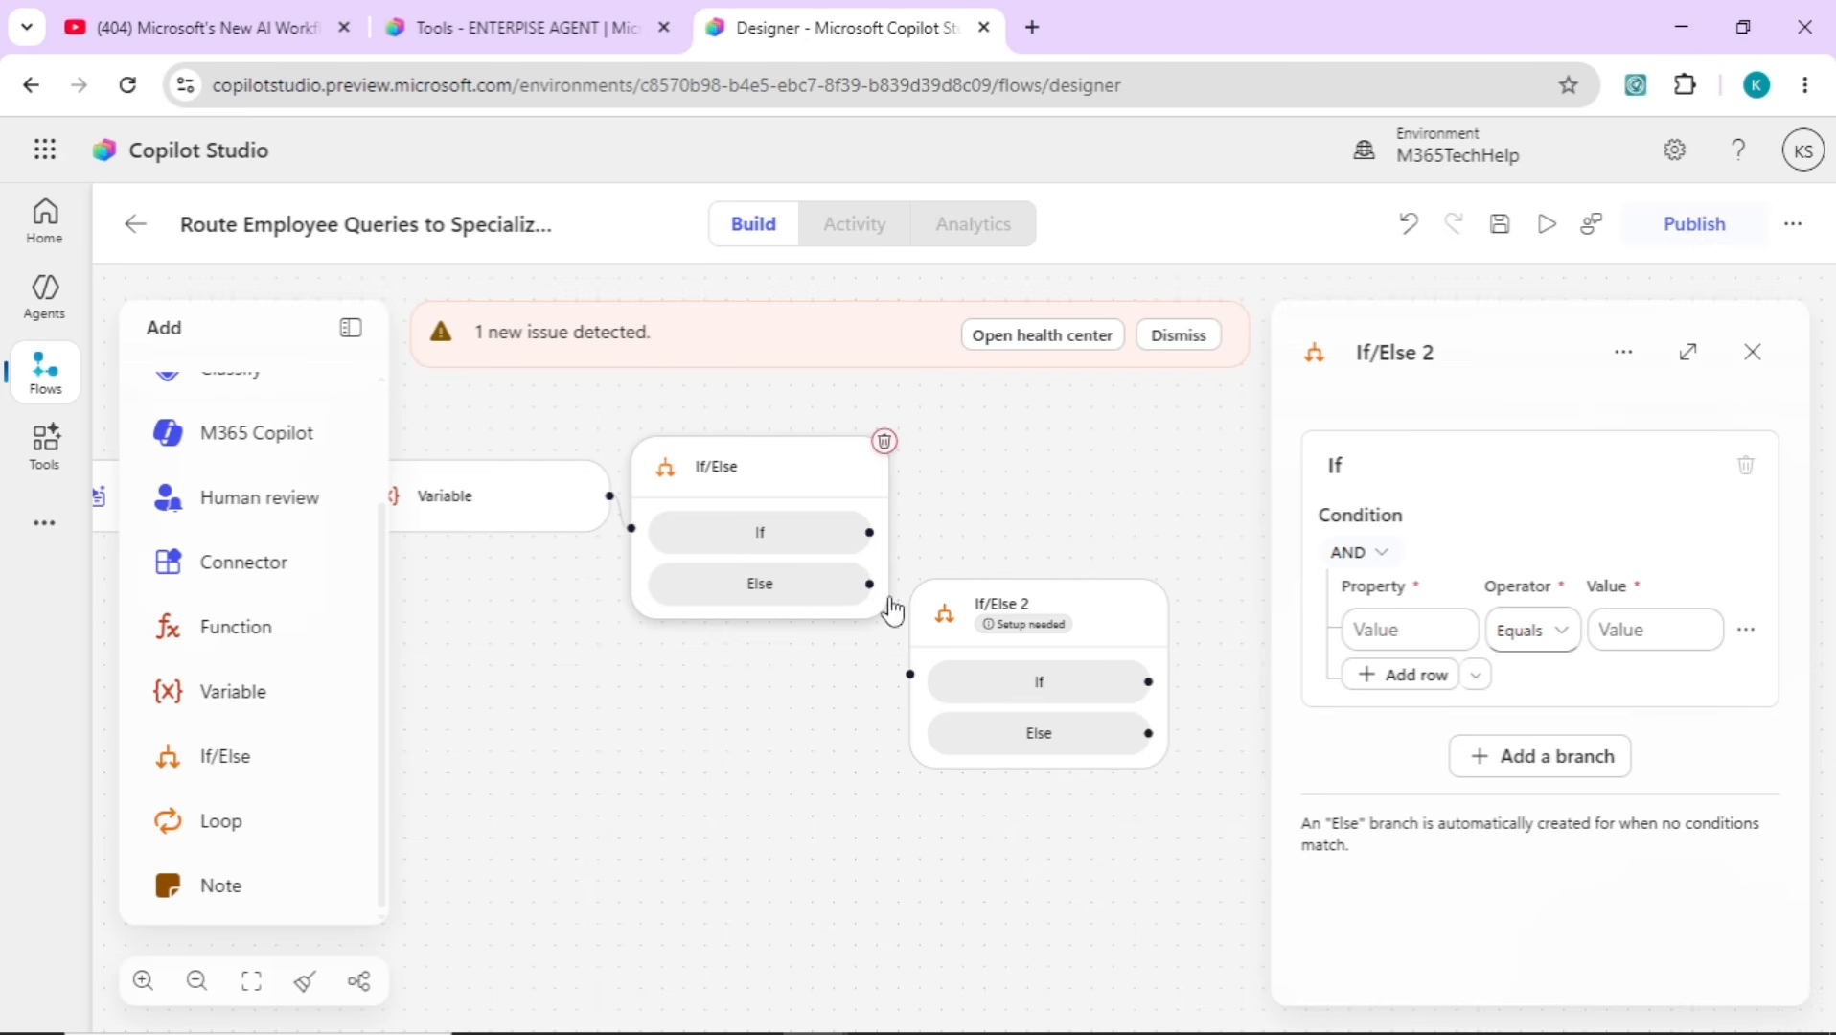
drag(889, 586, 1081, 692)
Set the second If/Else node's condition to vartargetAgent Equals Finance
click(1082, 701)
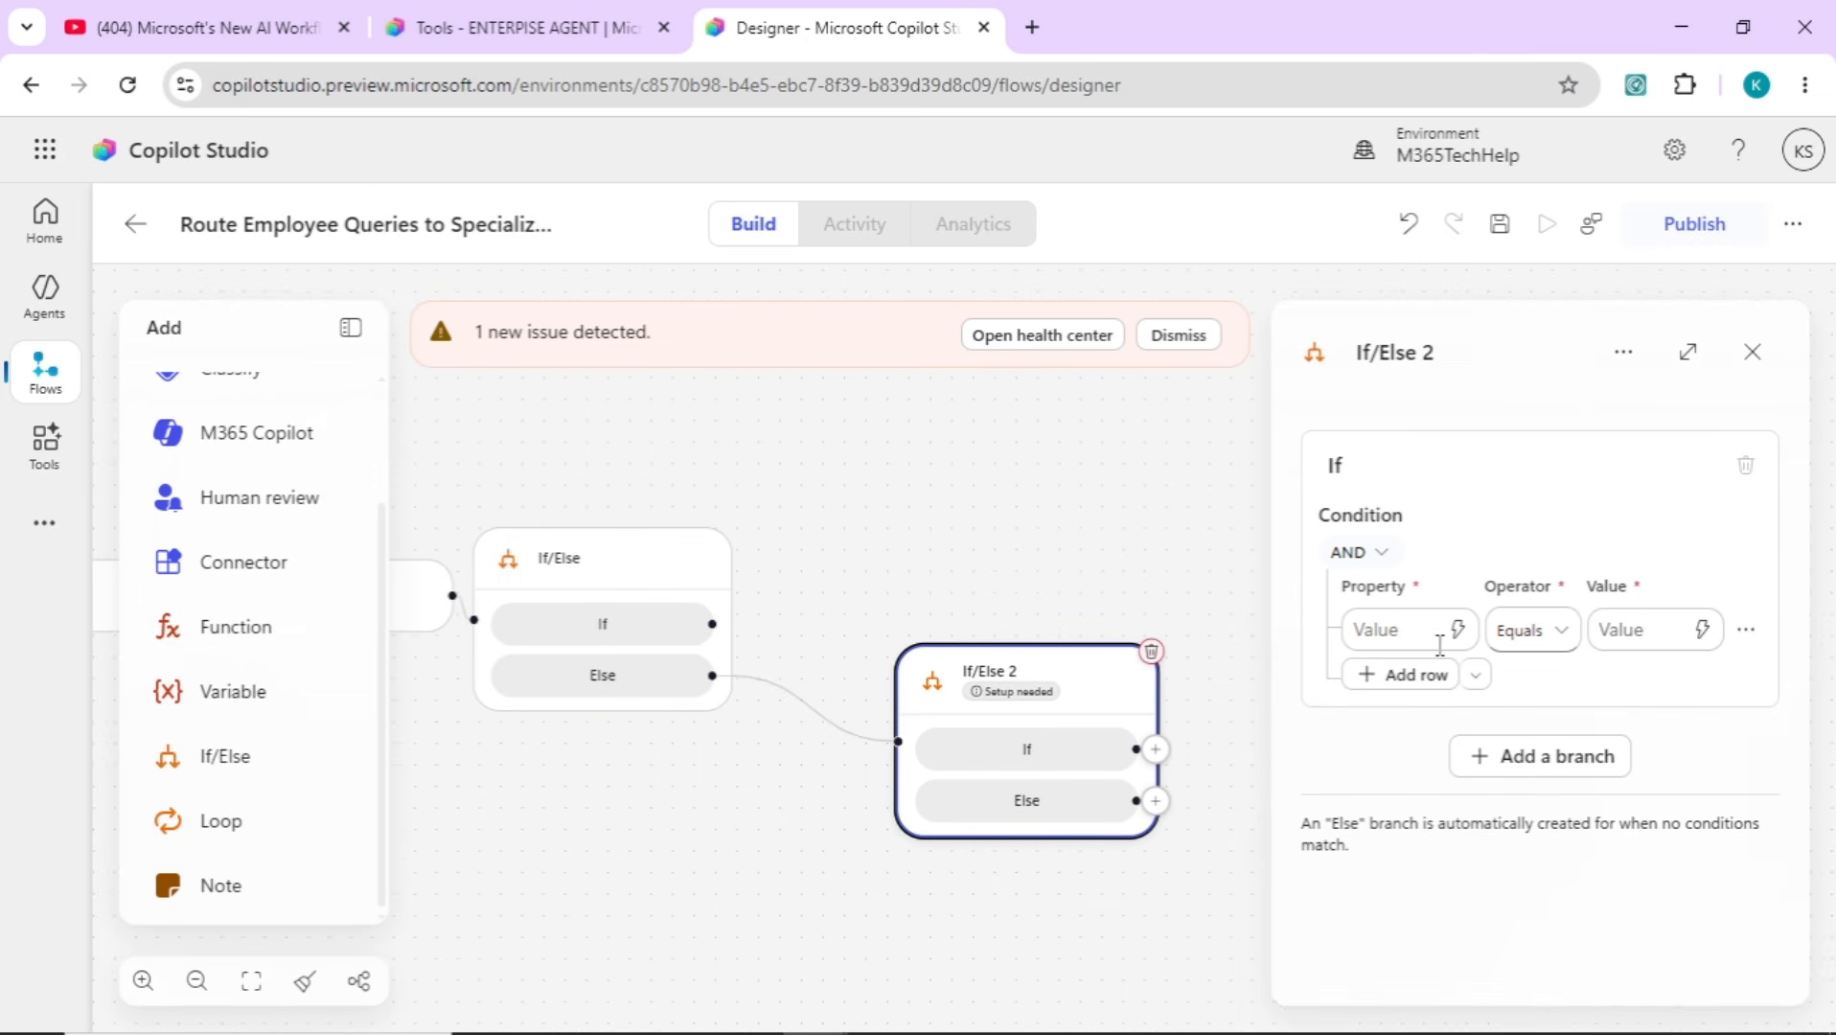
click(1426, 631)
click(1461, 633)
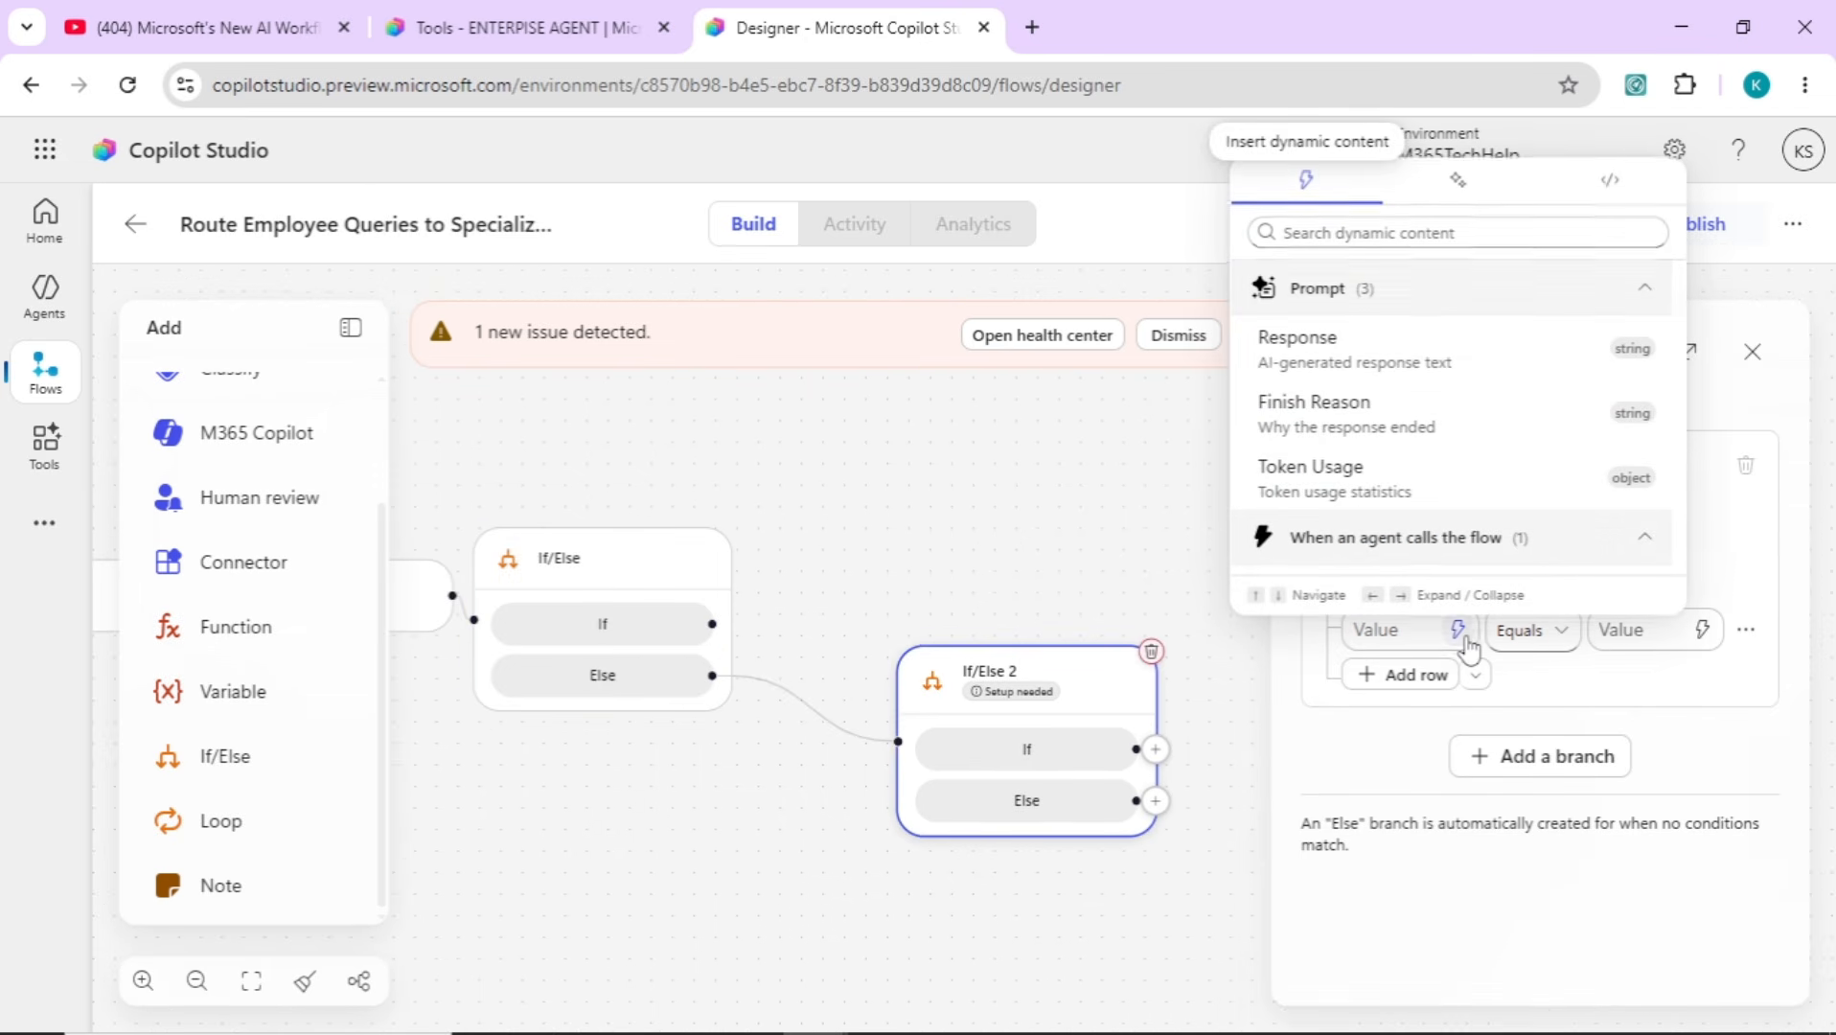
click(1460, 234)
text(var)
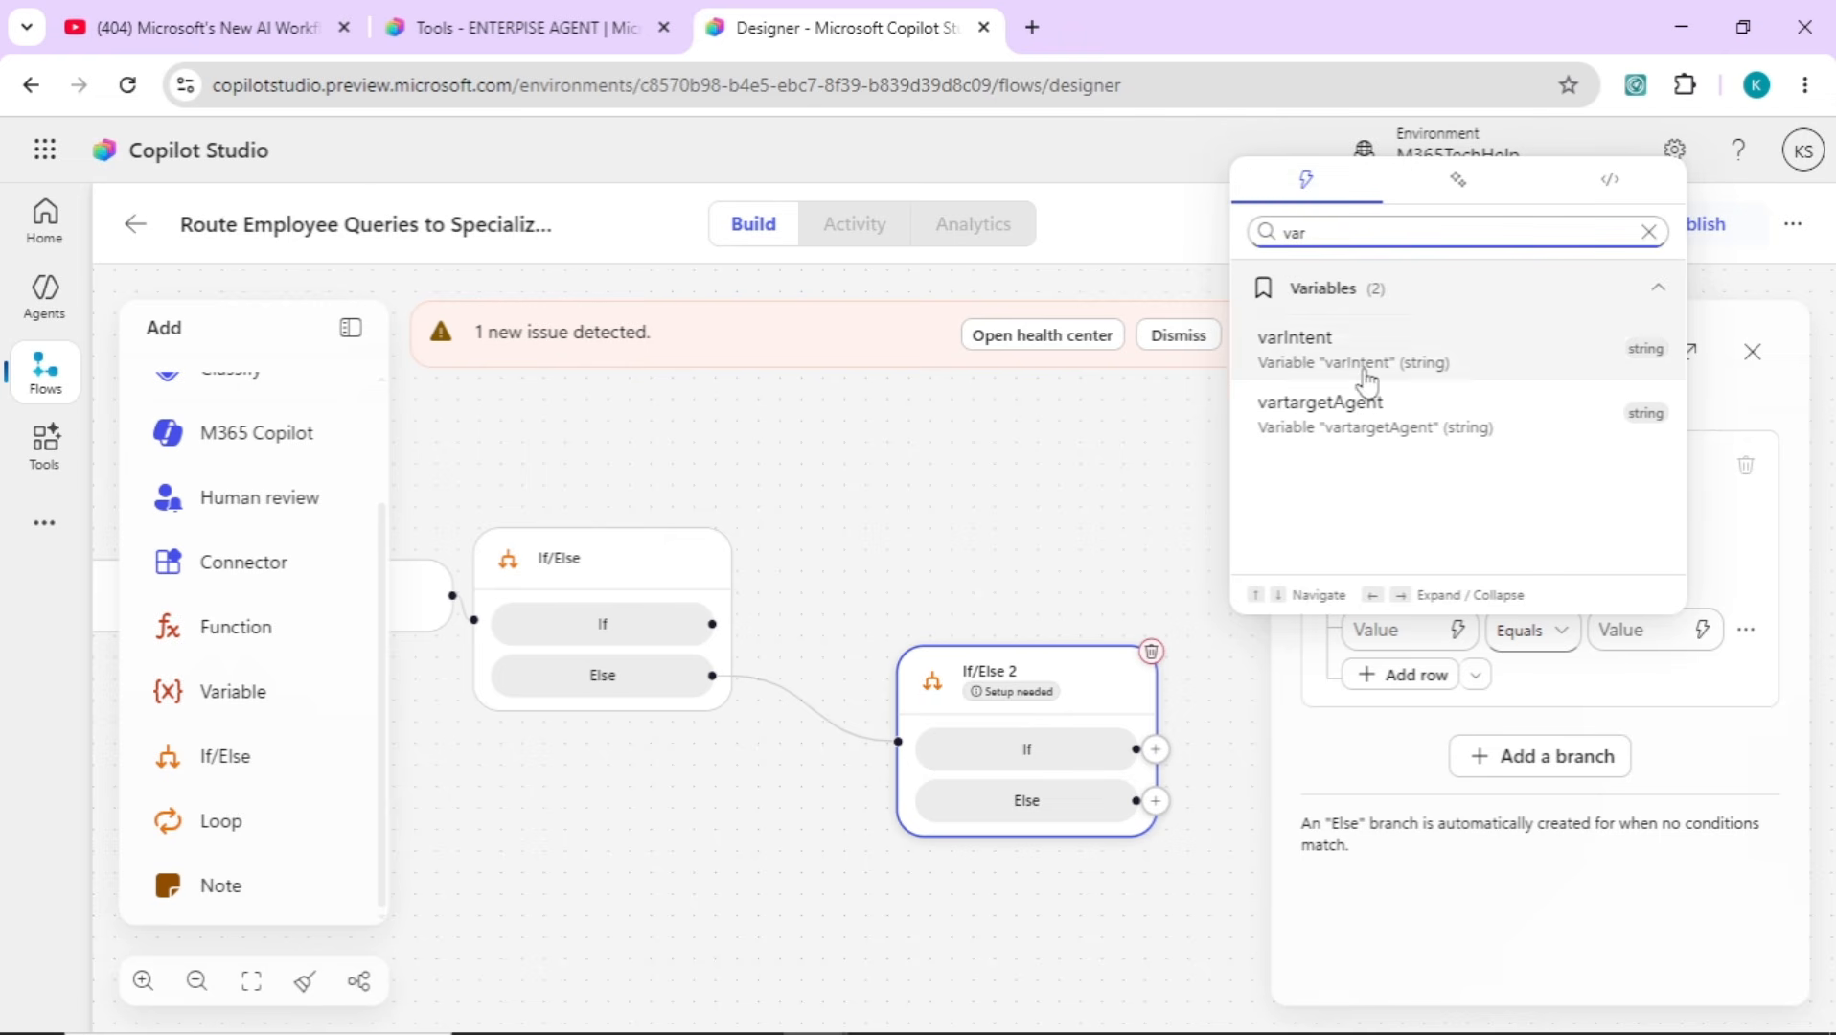
click(1350, 422)
click(1626, 629)
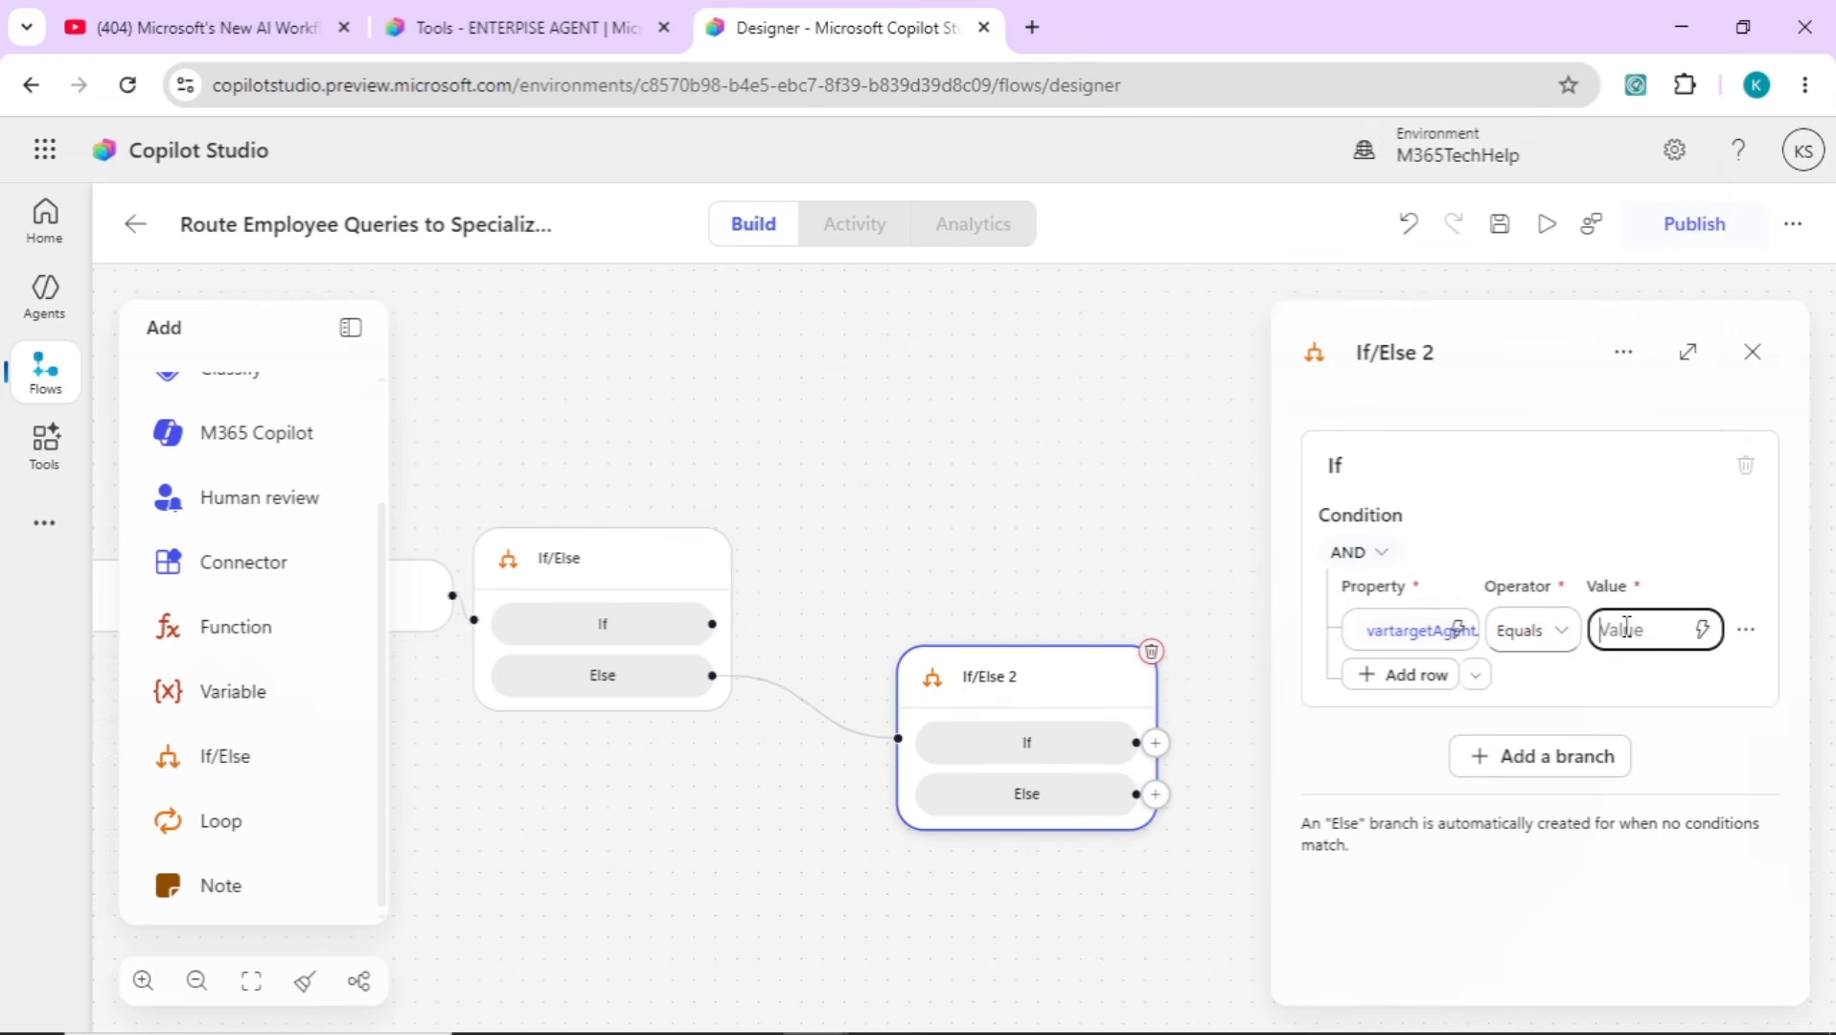
text(Finance)
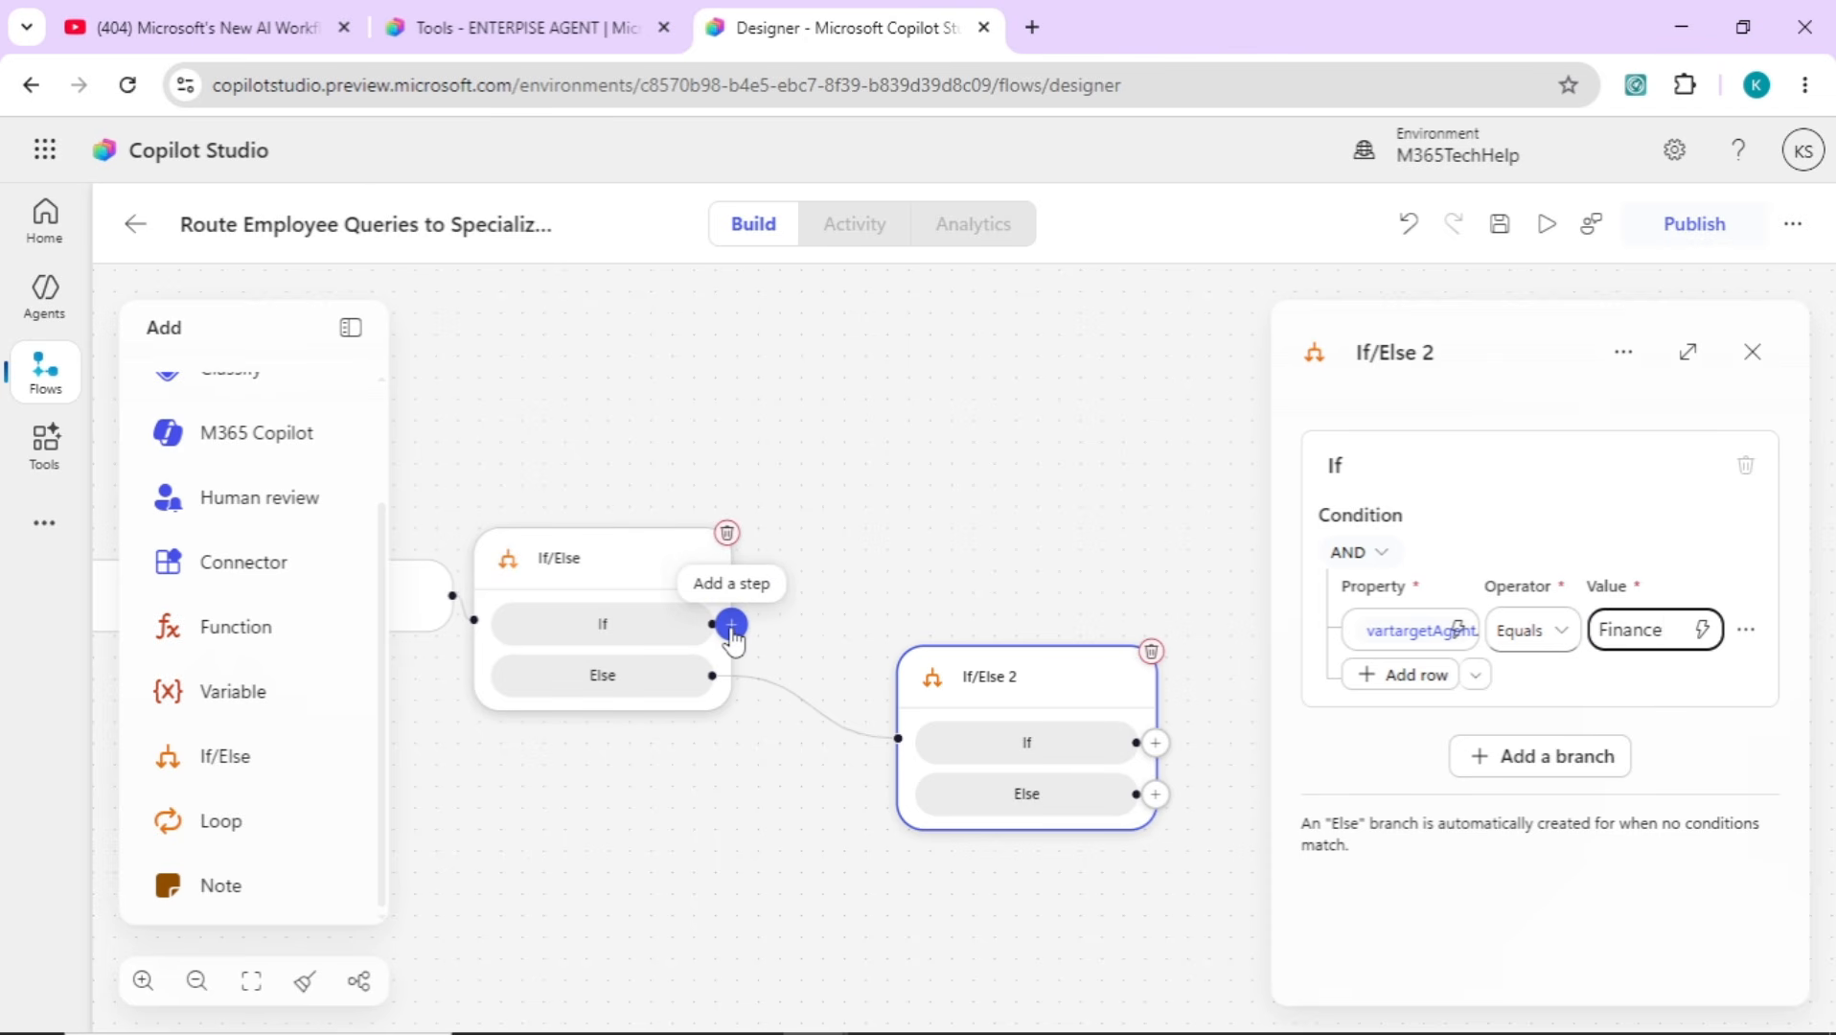
Add an Agent node on the first If/Else node's If branch and choose the existing HR agent for it
click(731, 625)
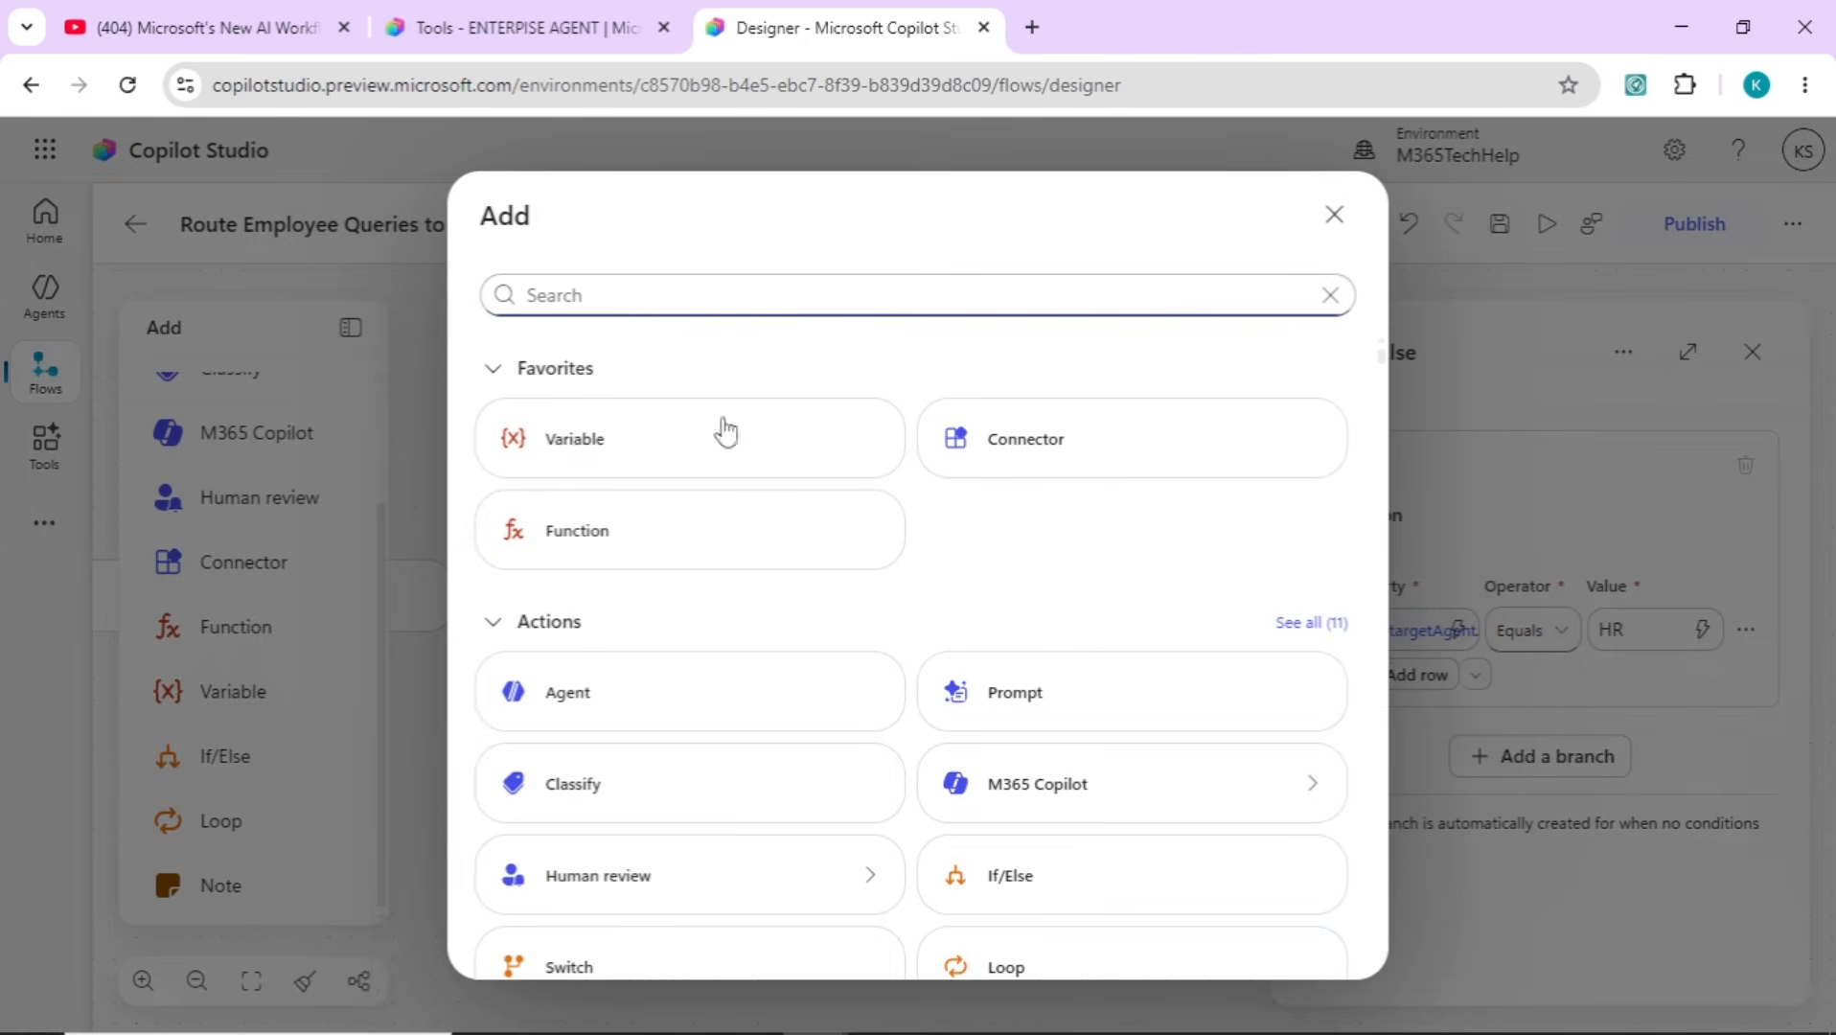
click(609, 700)
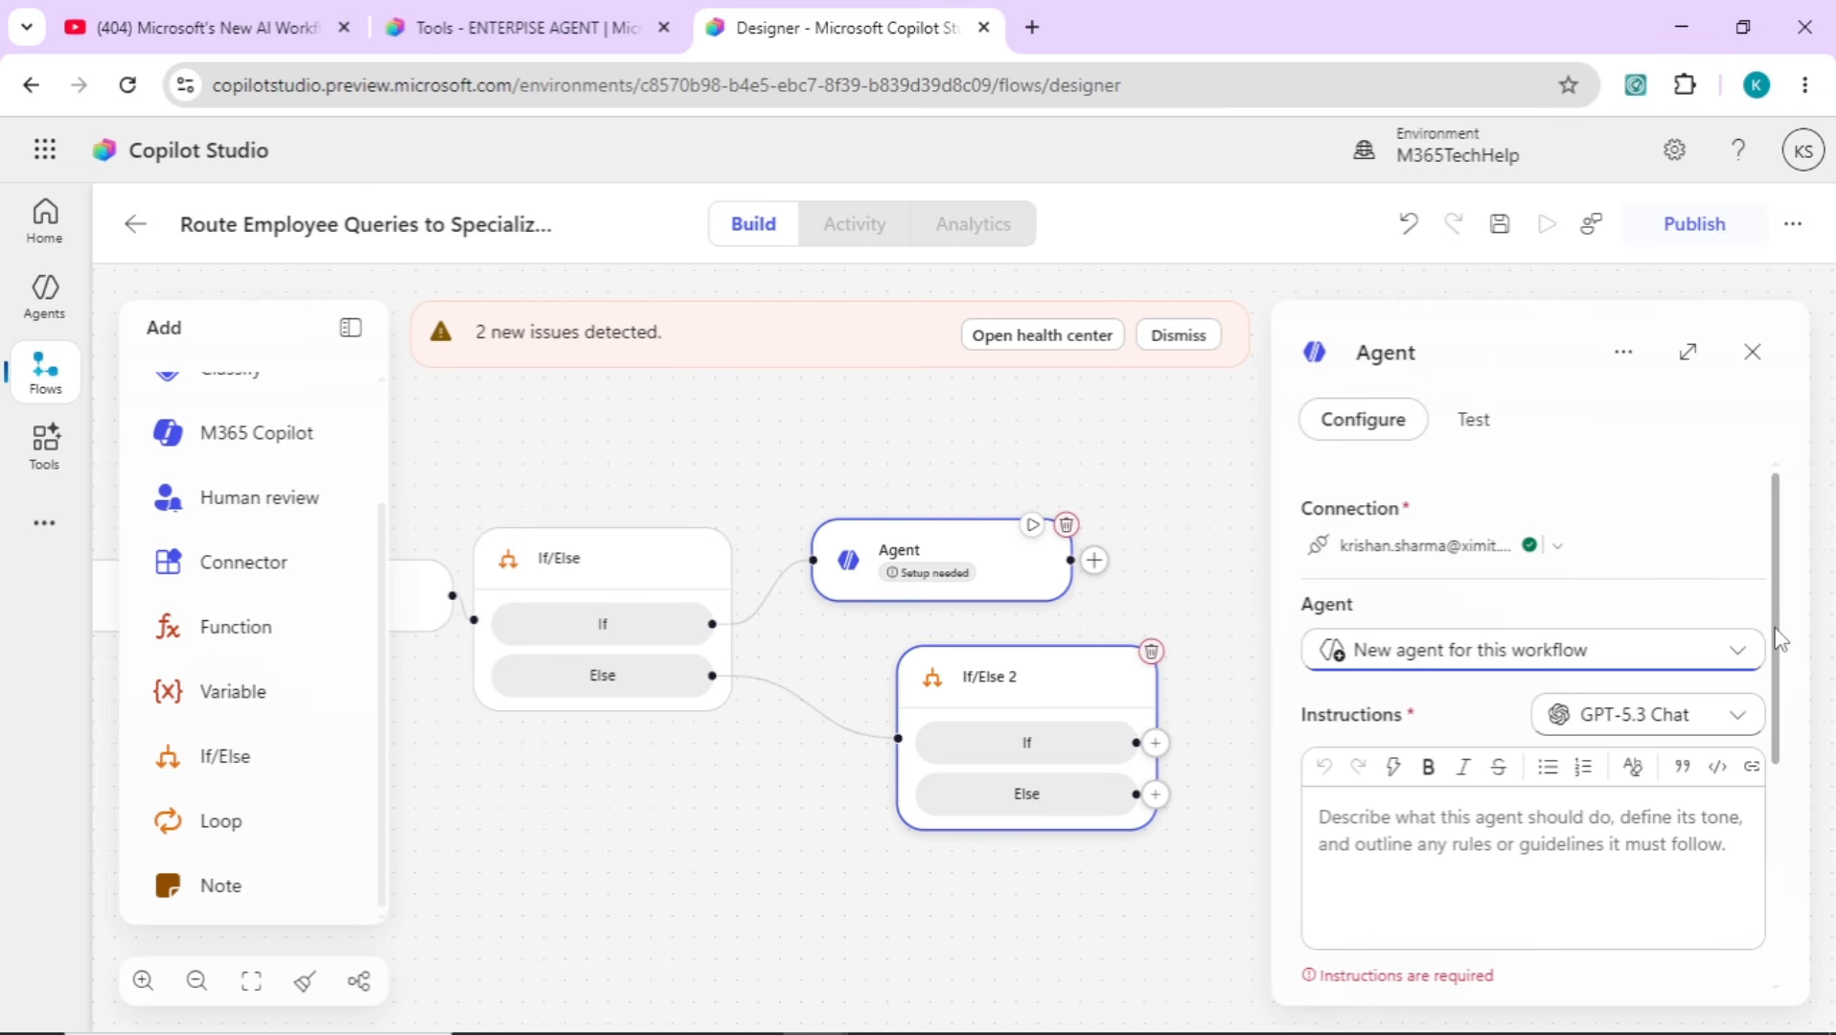
drag(1779, 640, 1772, 734)
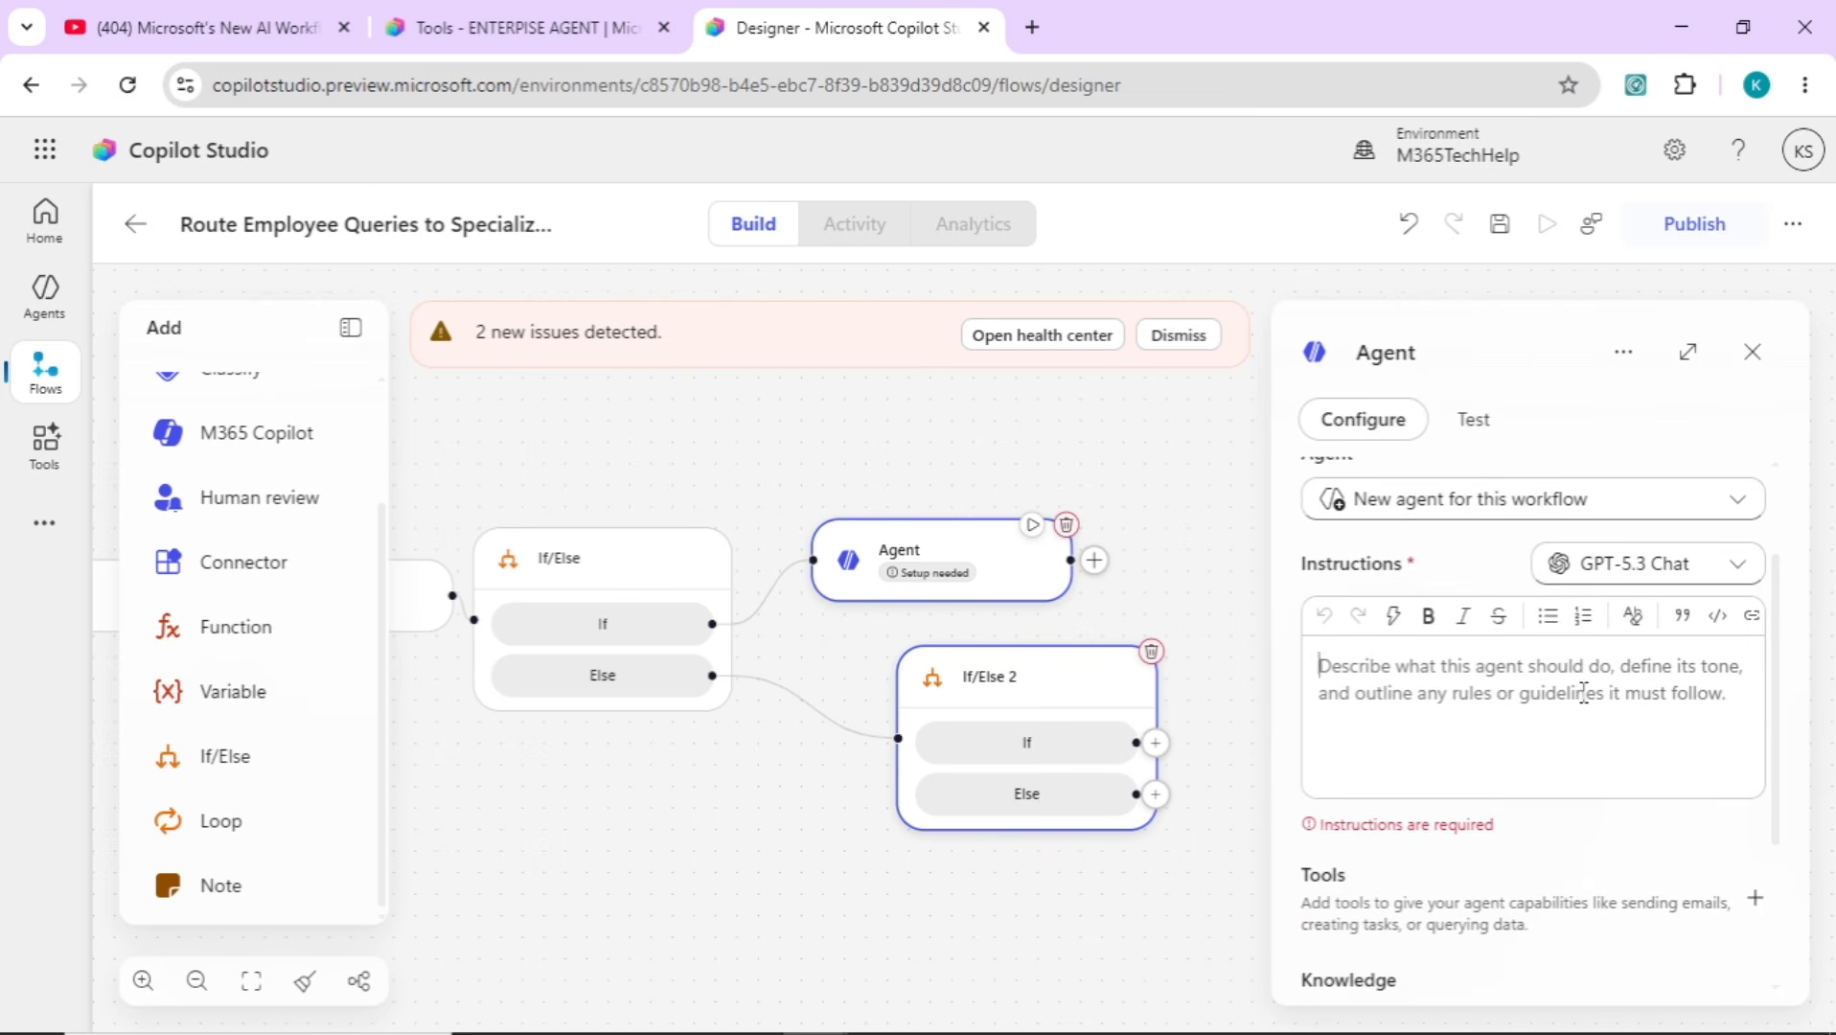
click(1534, 499)
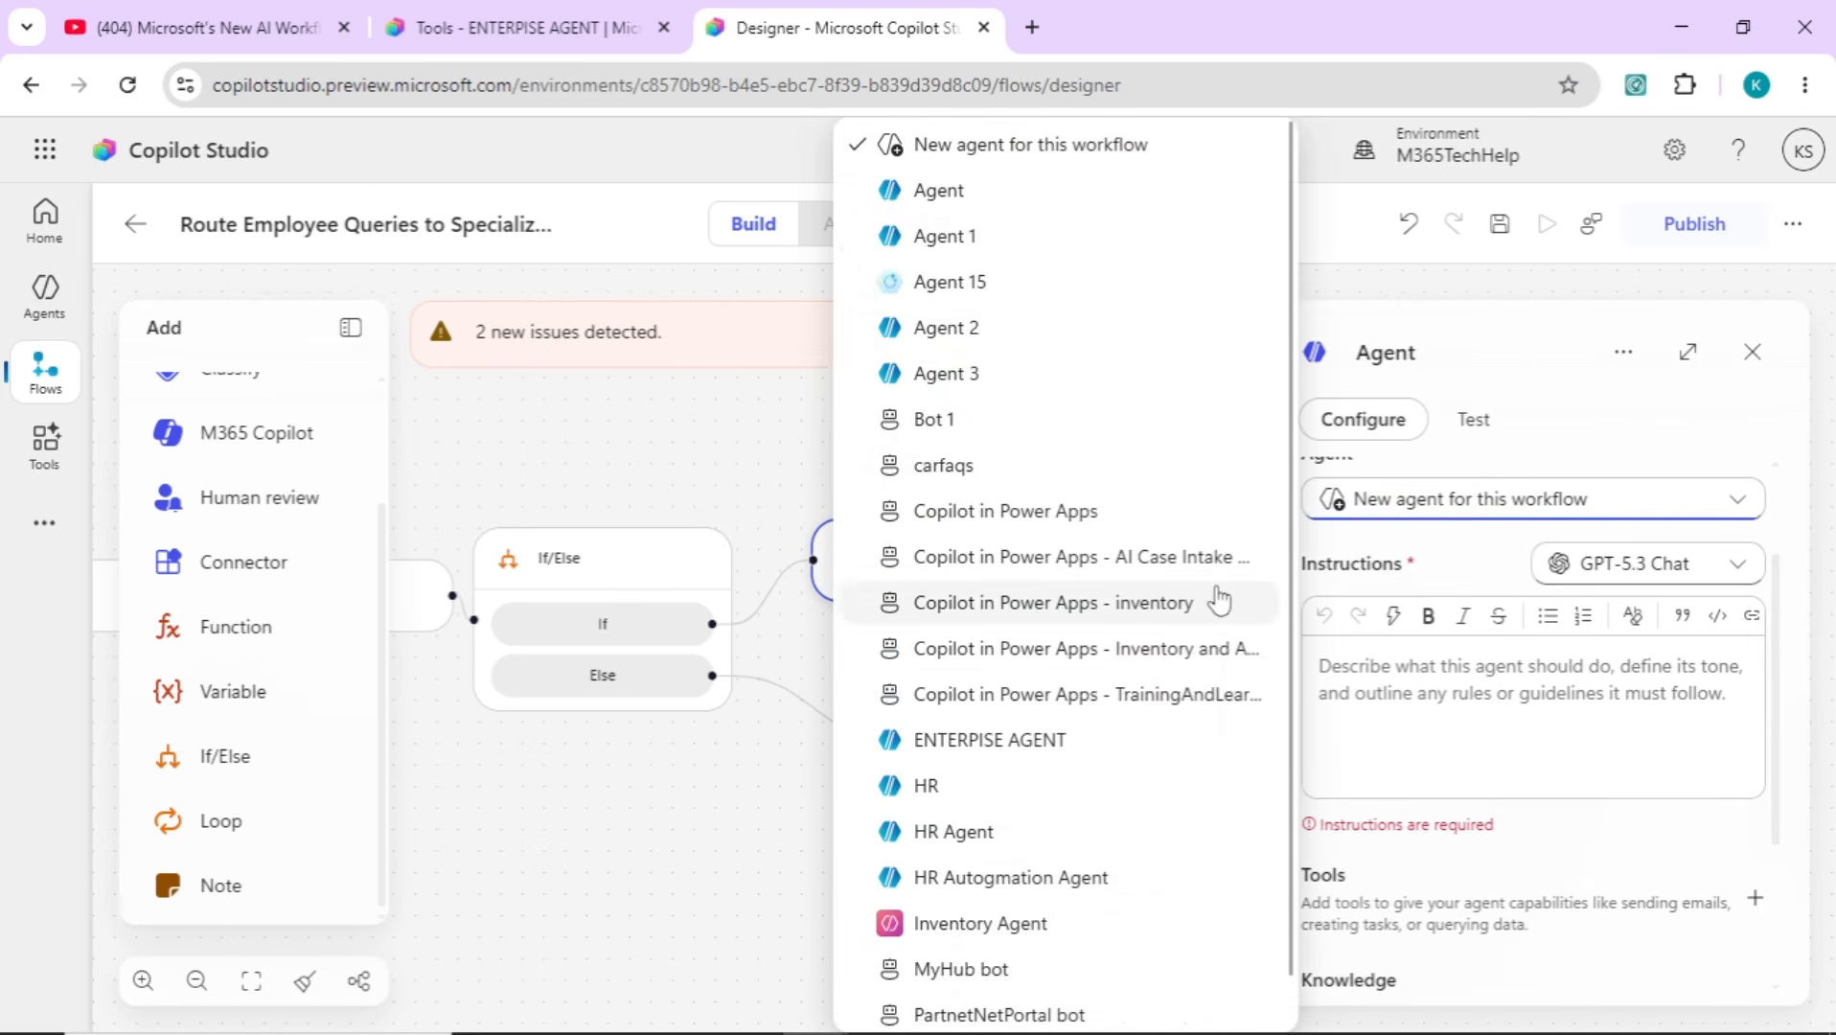
click(952, 802)
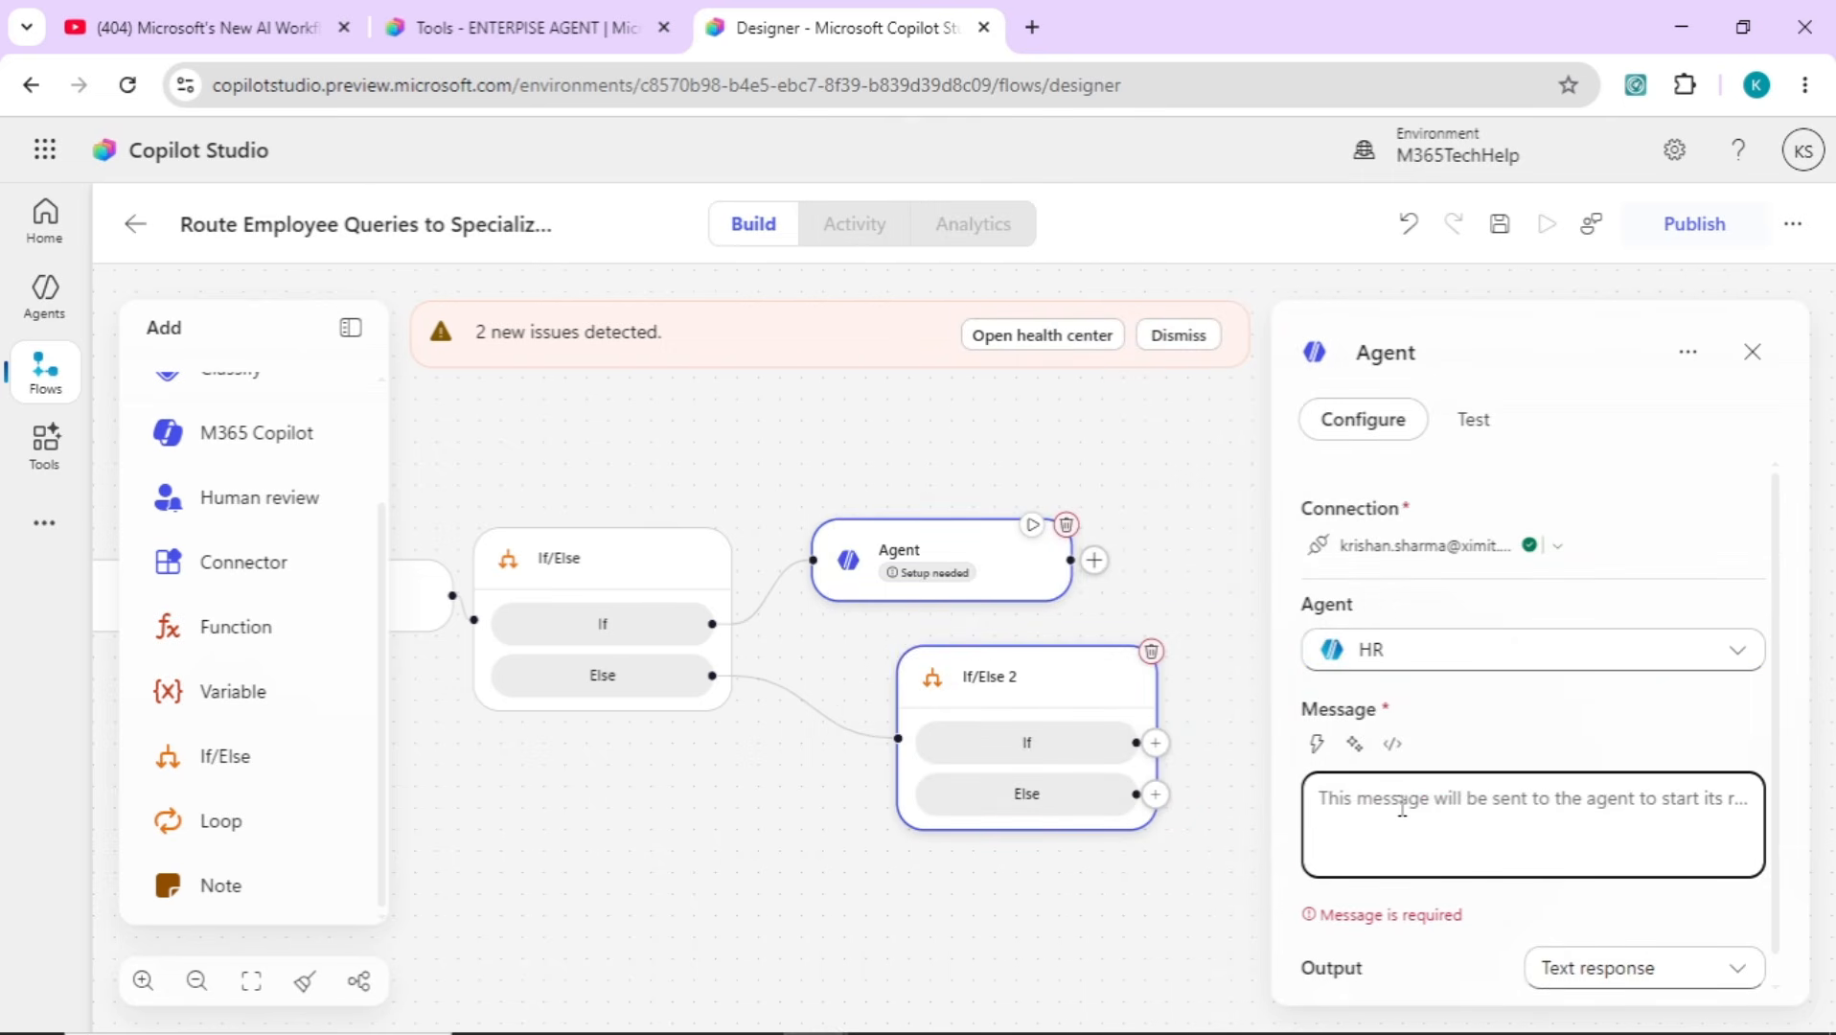
Set the HR Agent node's message, in expression mode, to the trigger's Text input, @{triggerOutputs()?['body/text']}
click(1393, 744)
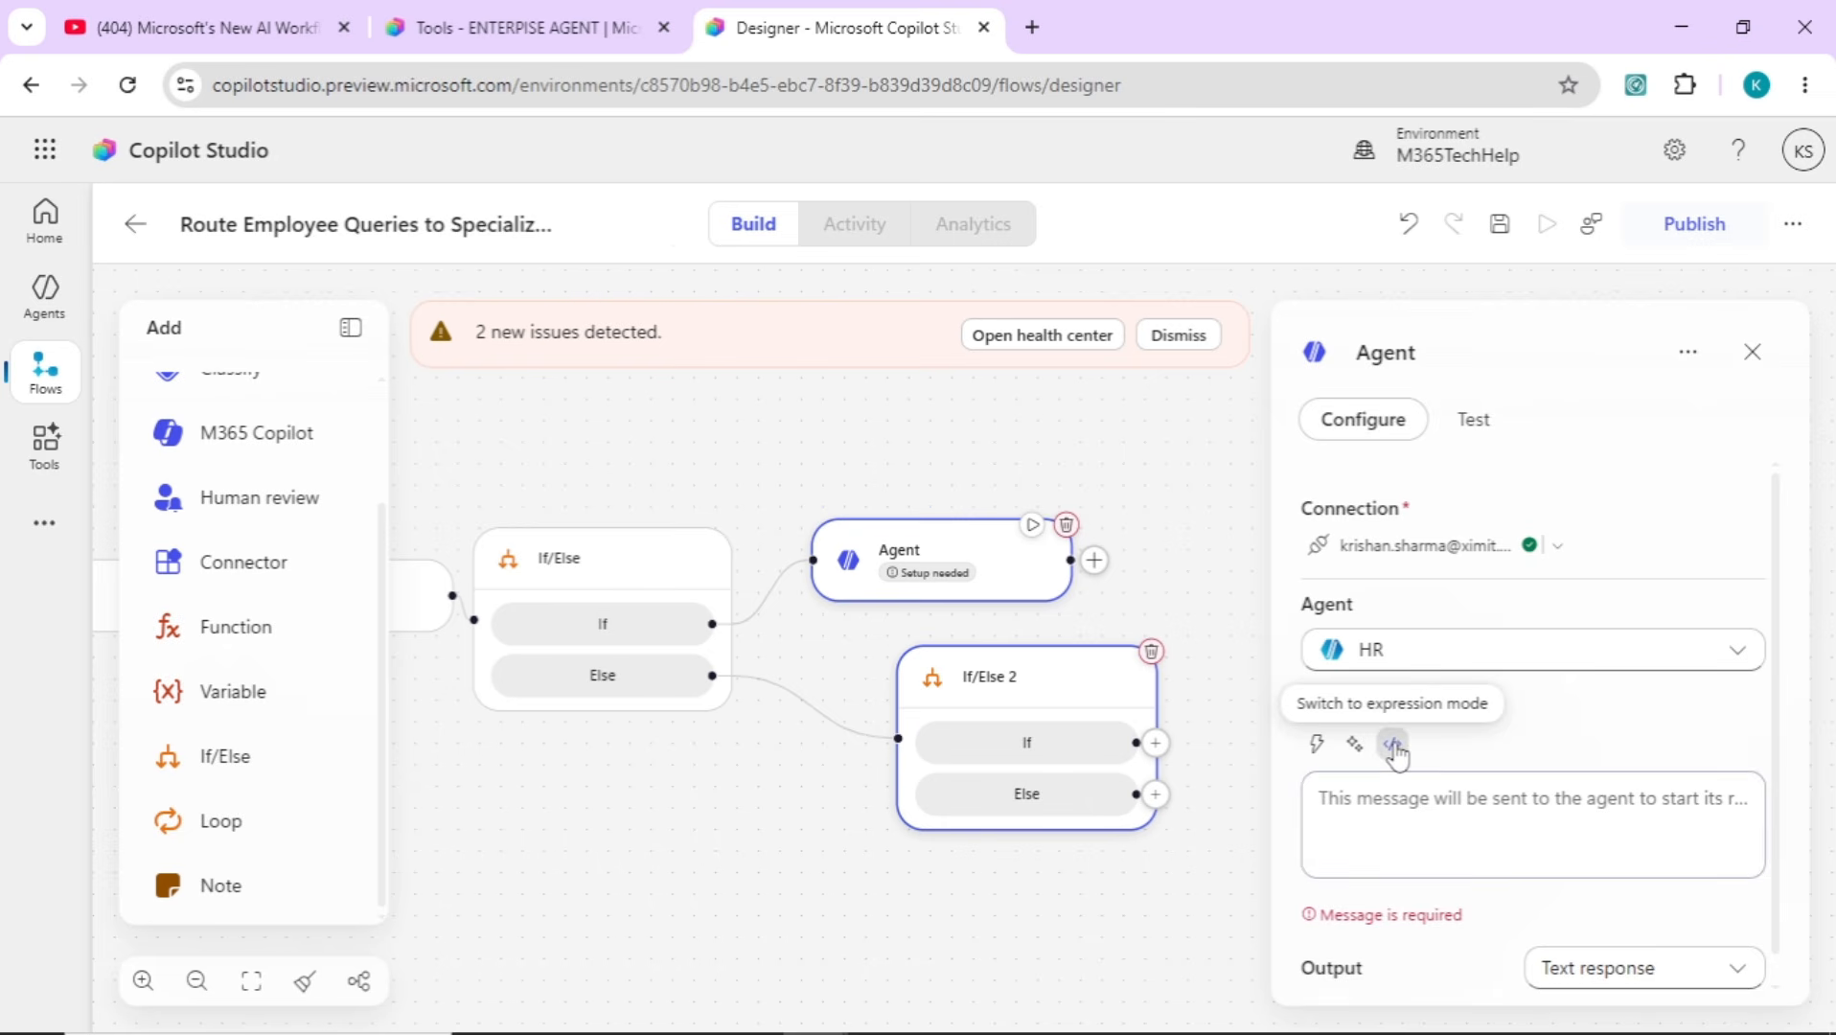
click(1319, 745)
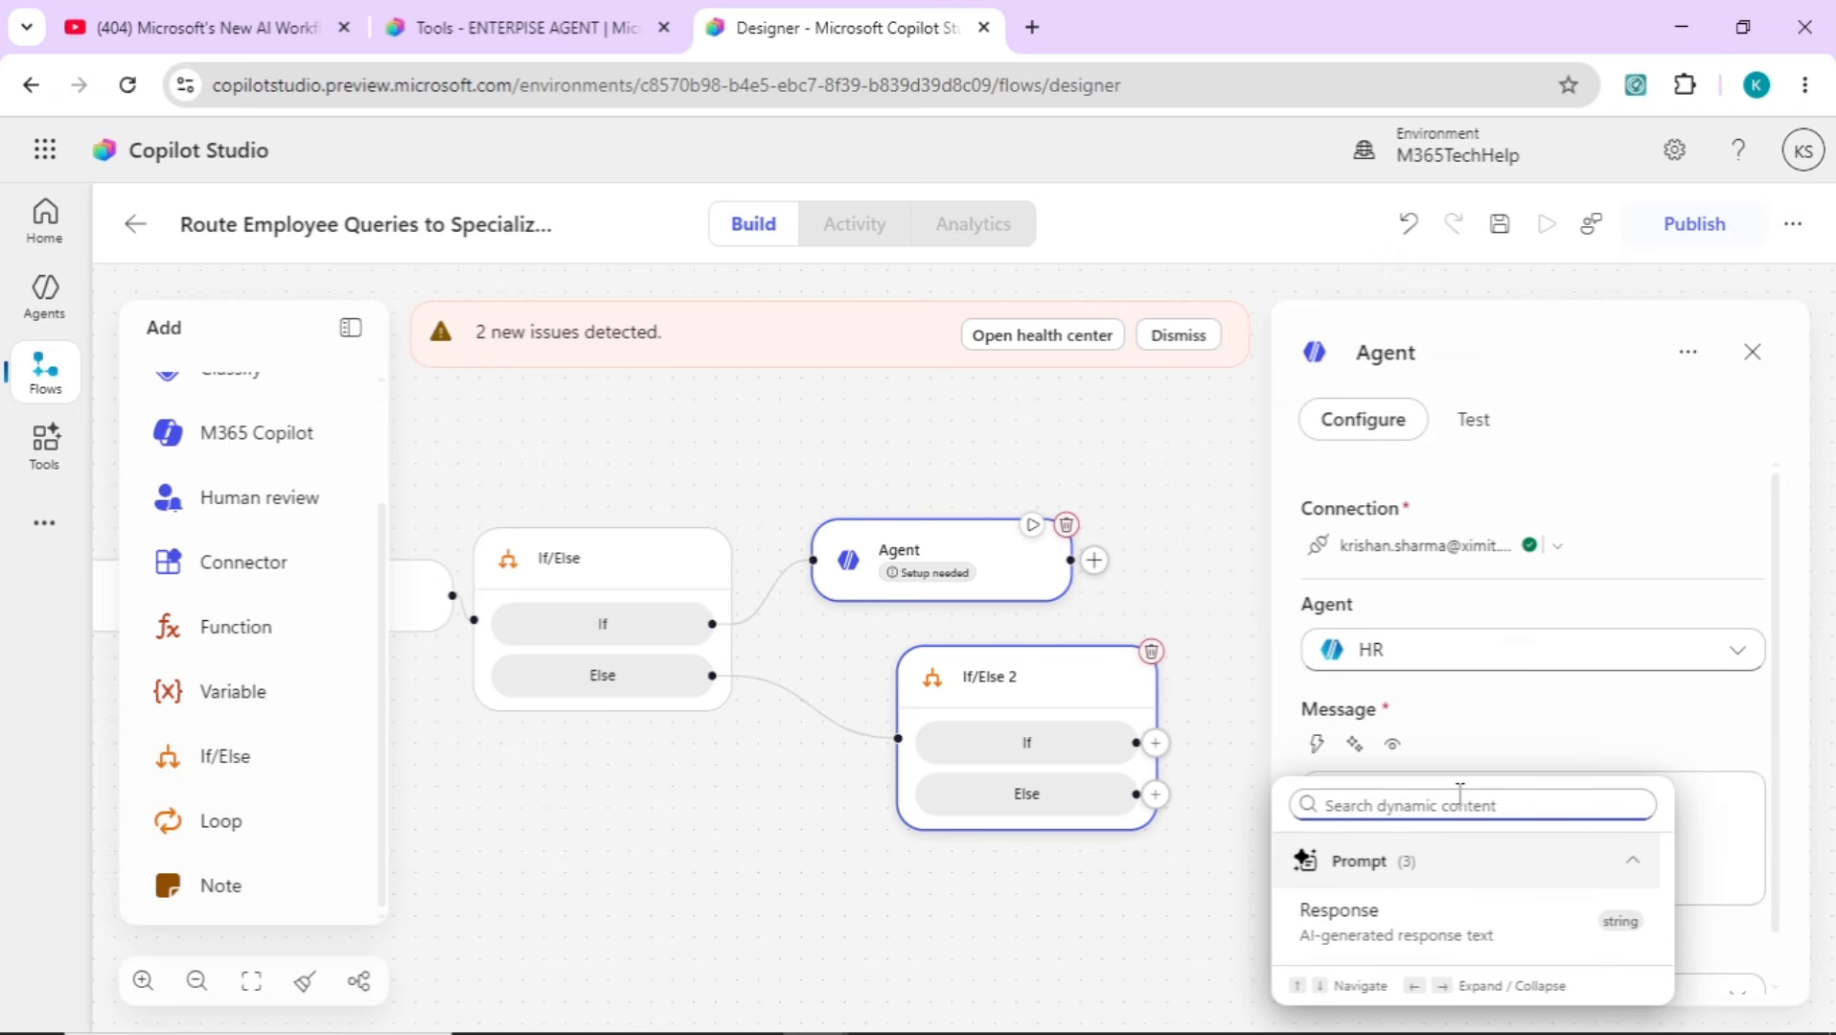
text(text)
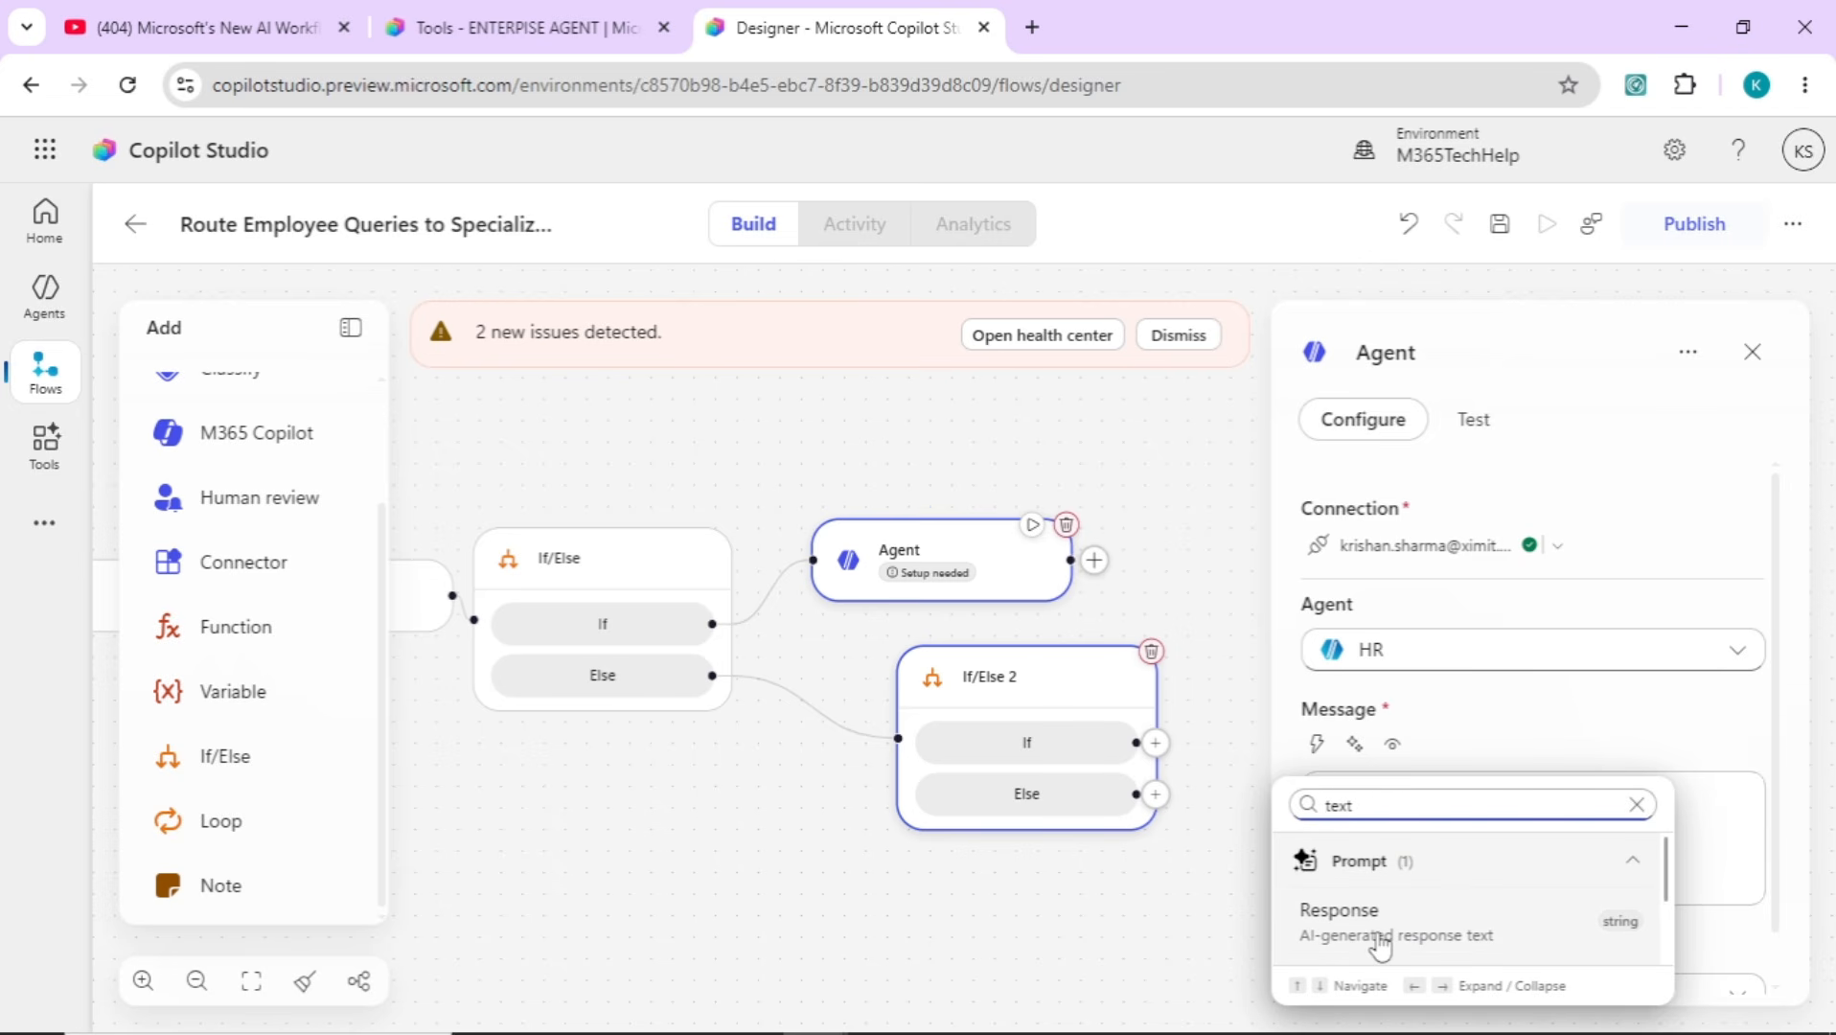
click(1380, 939)
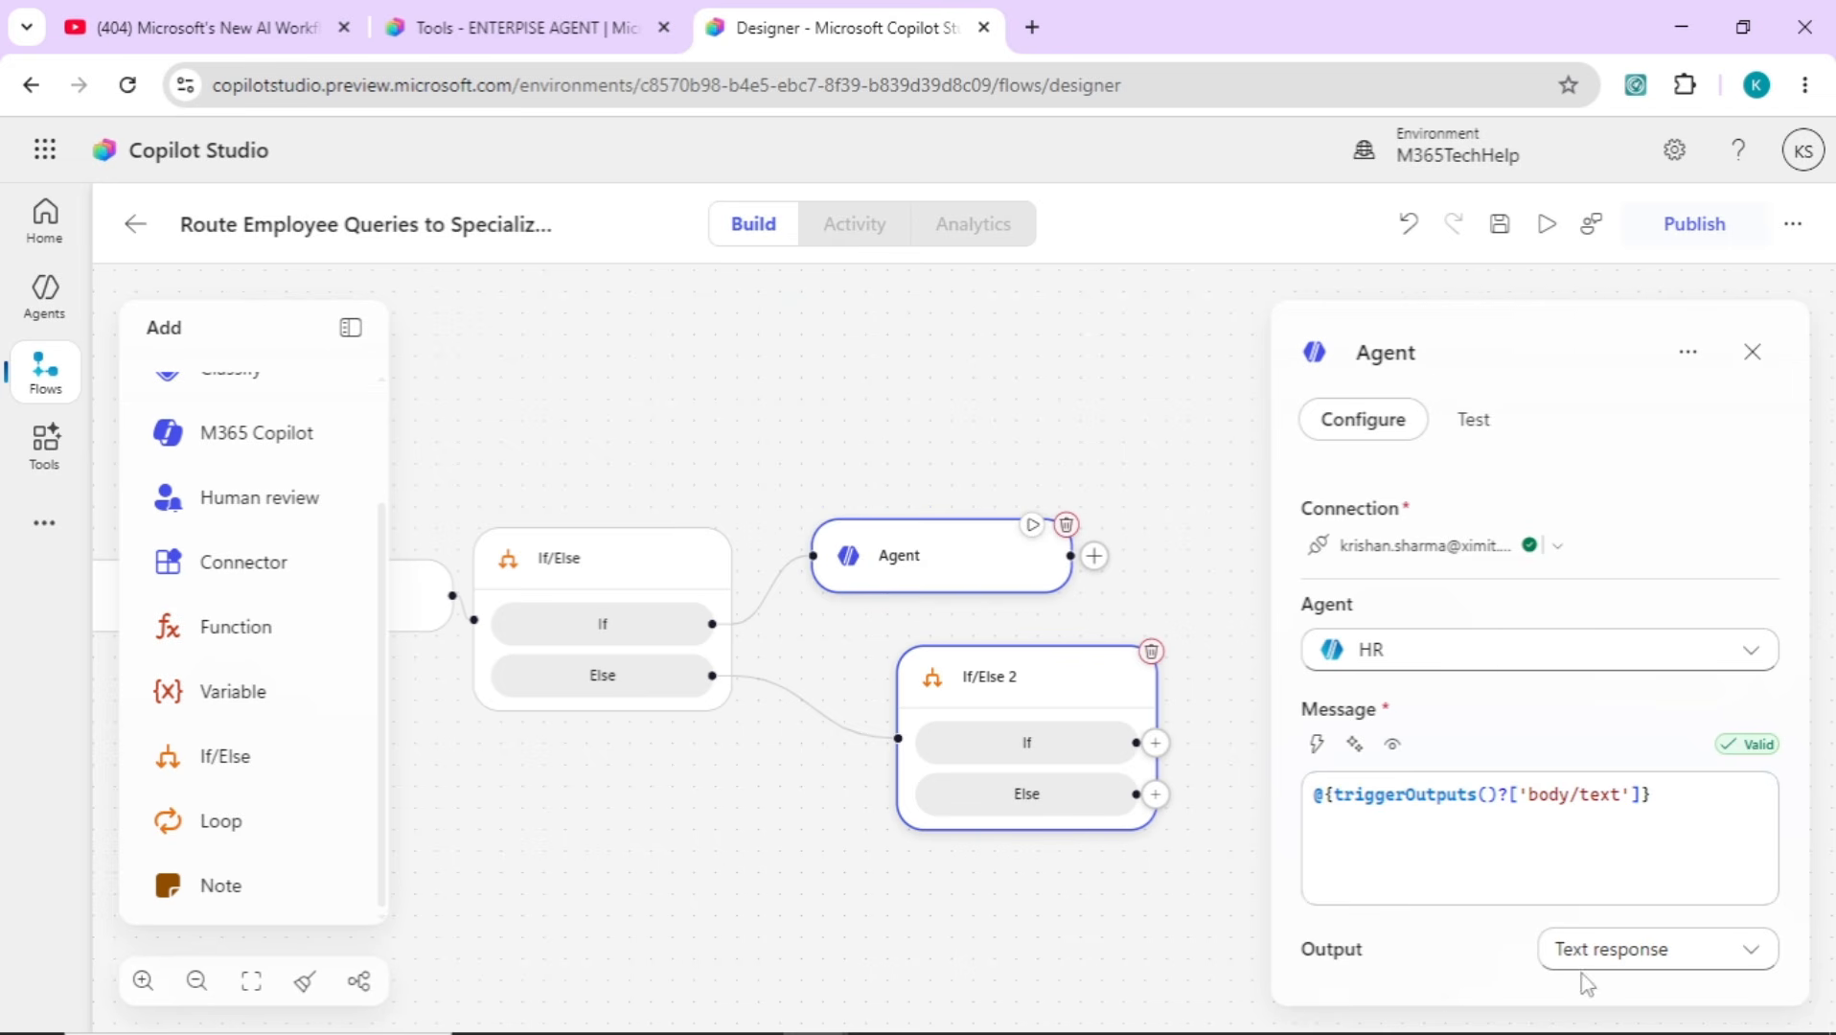
Add a Respond to the agent action from Skills after the Agent node
drag(1185, 542, 995, 480)
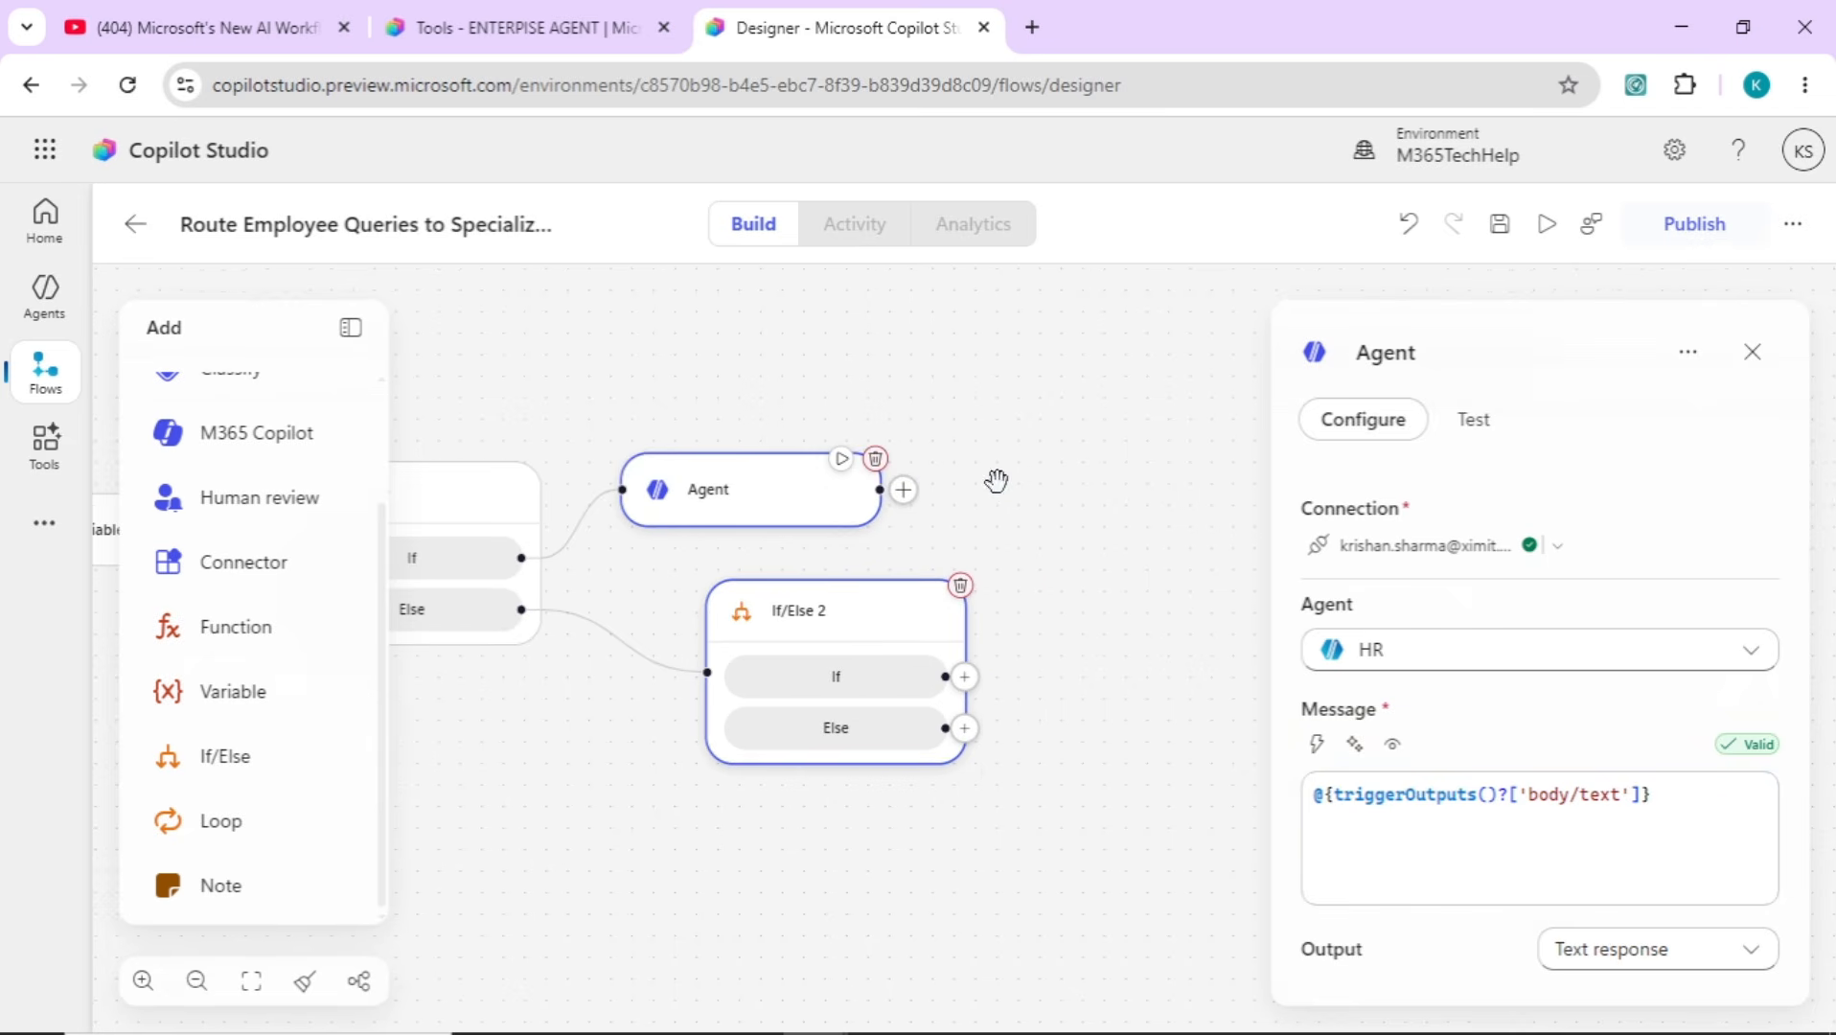
click(903, 489)
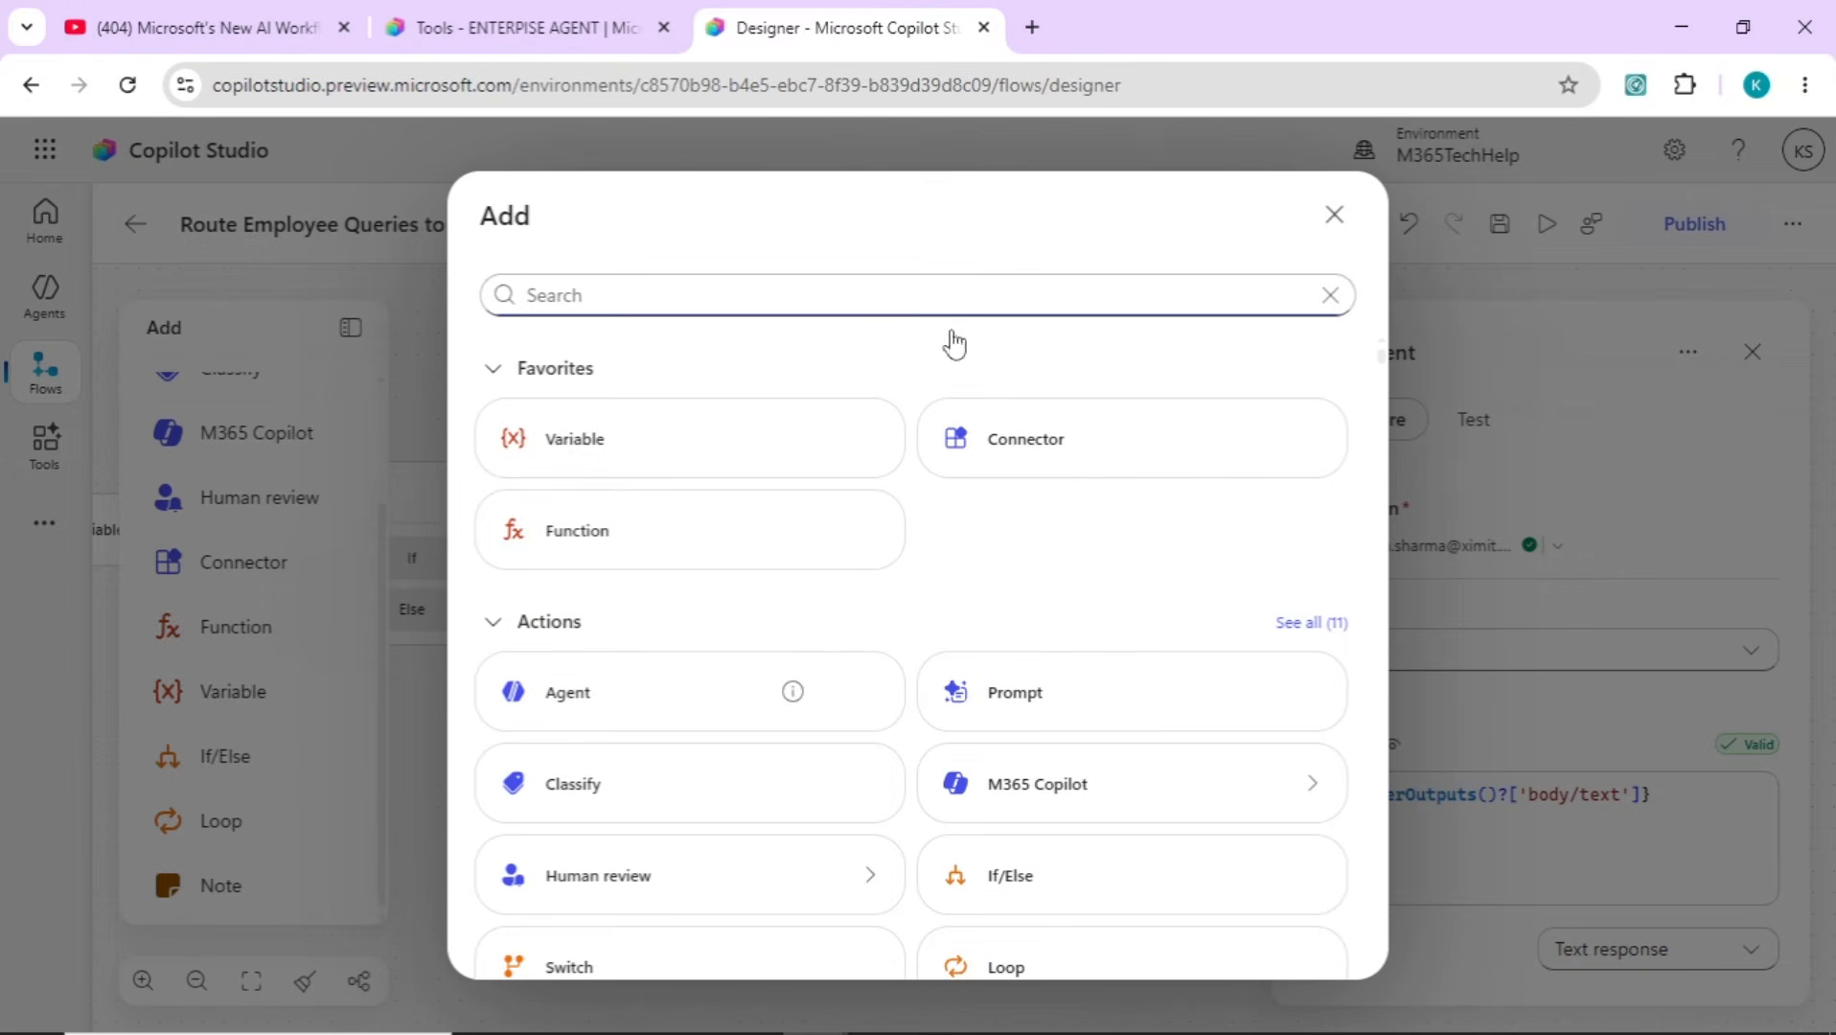
text(repond to)
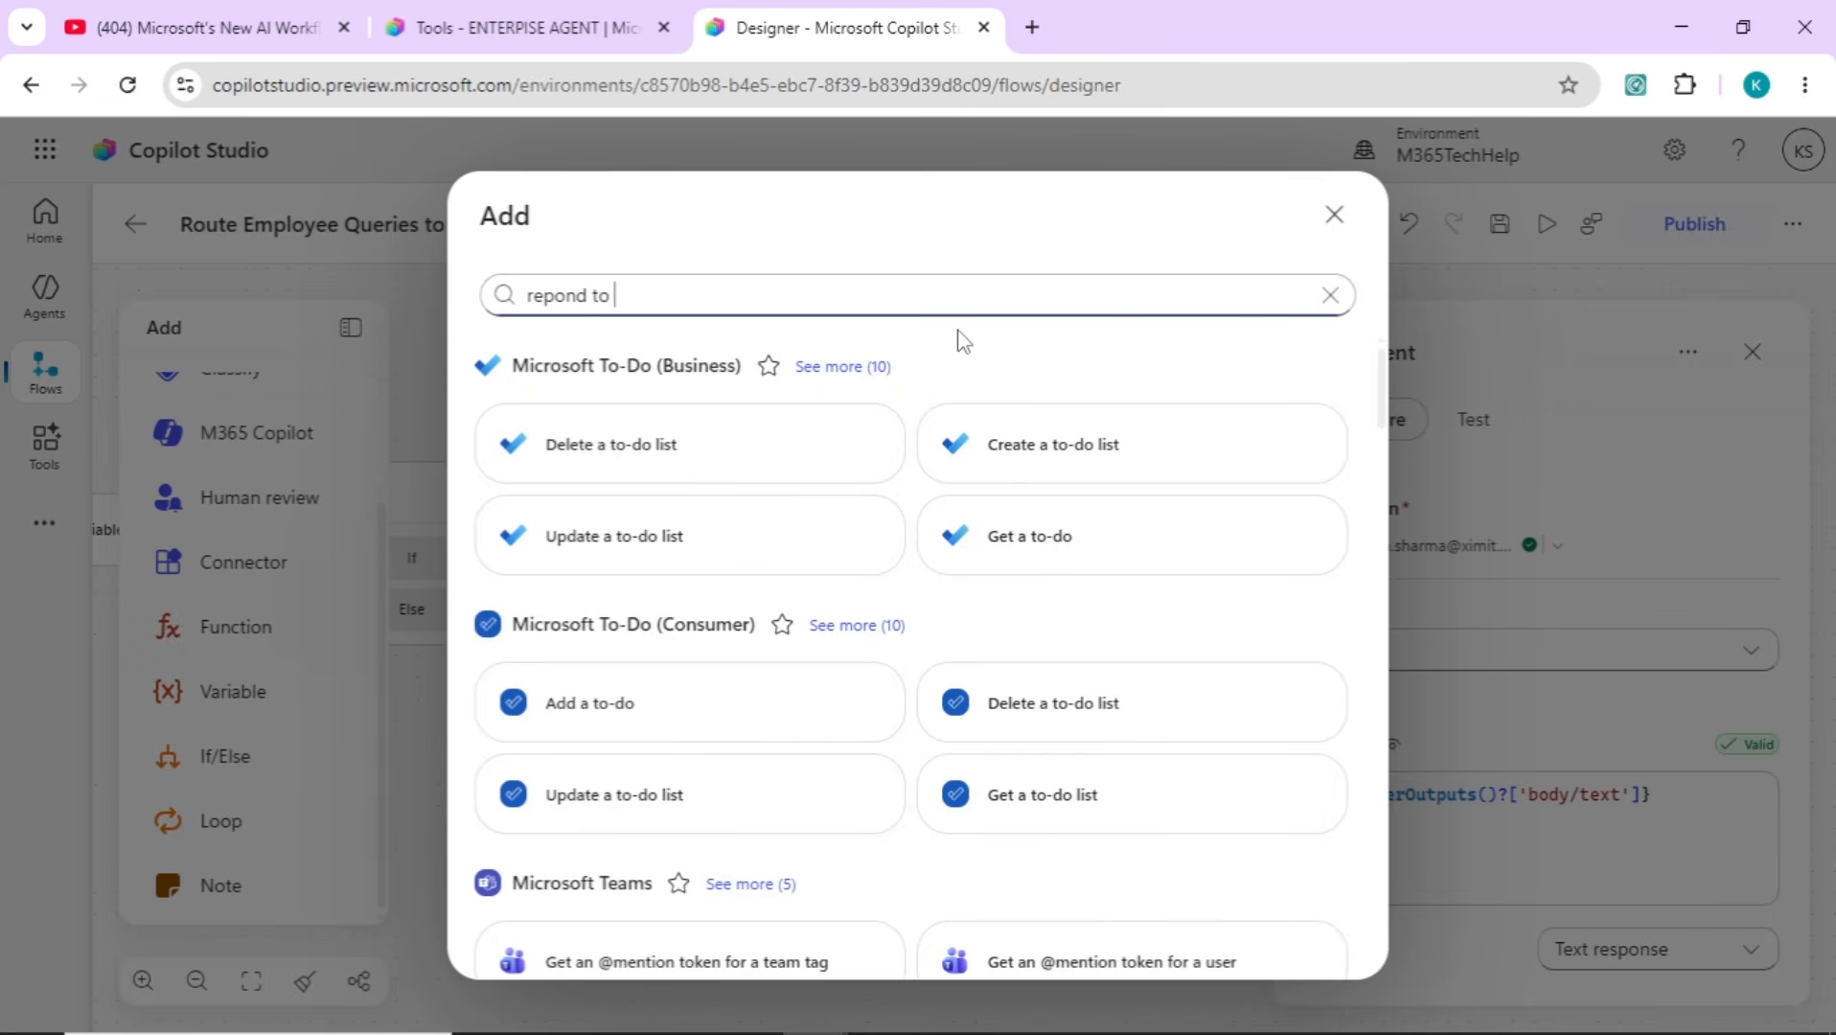
scroll(753, 661, down, 5)
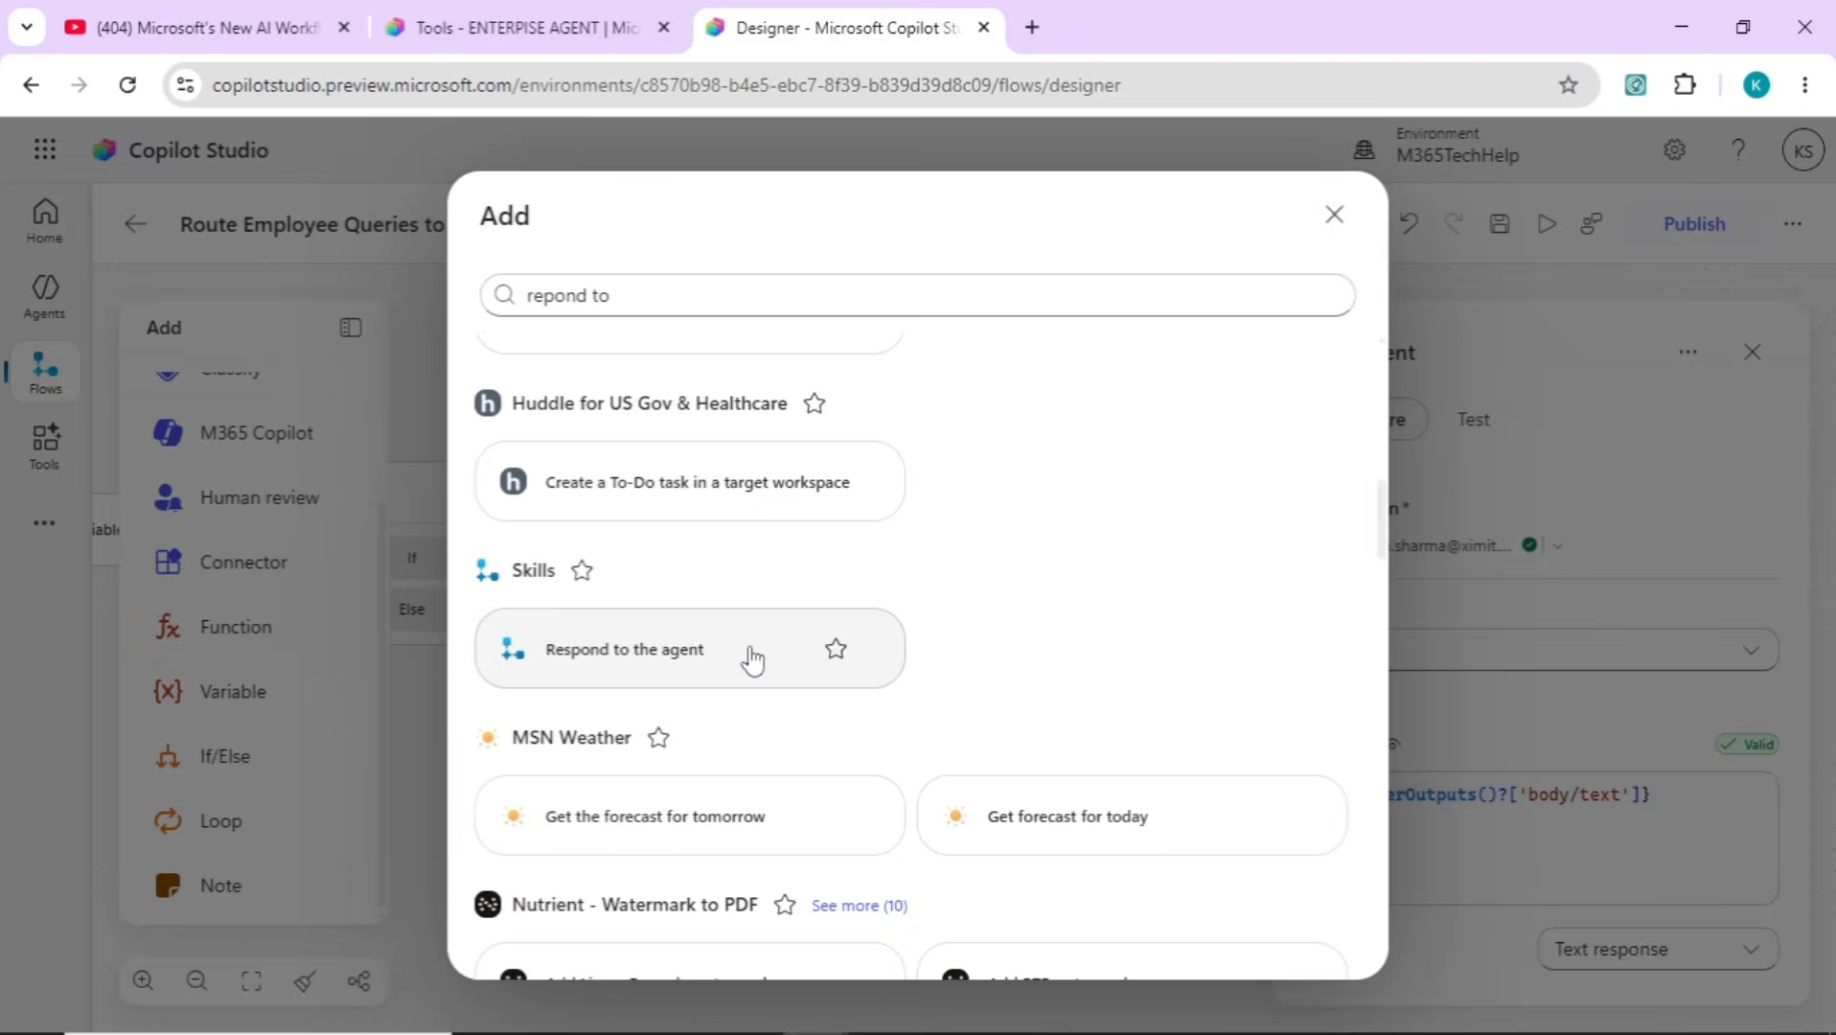
click(753, 660)
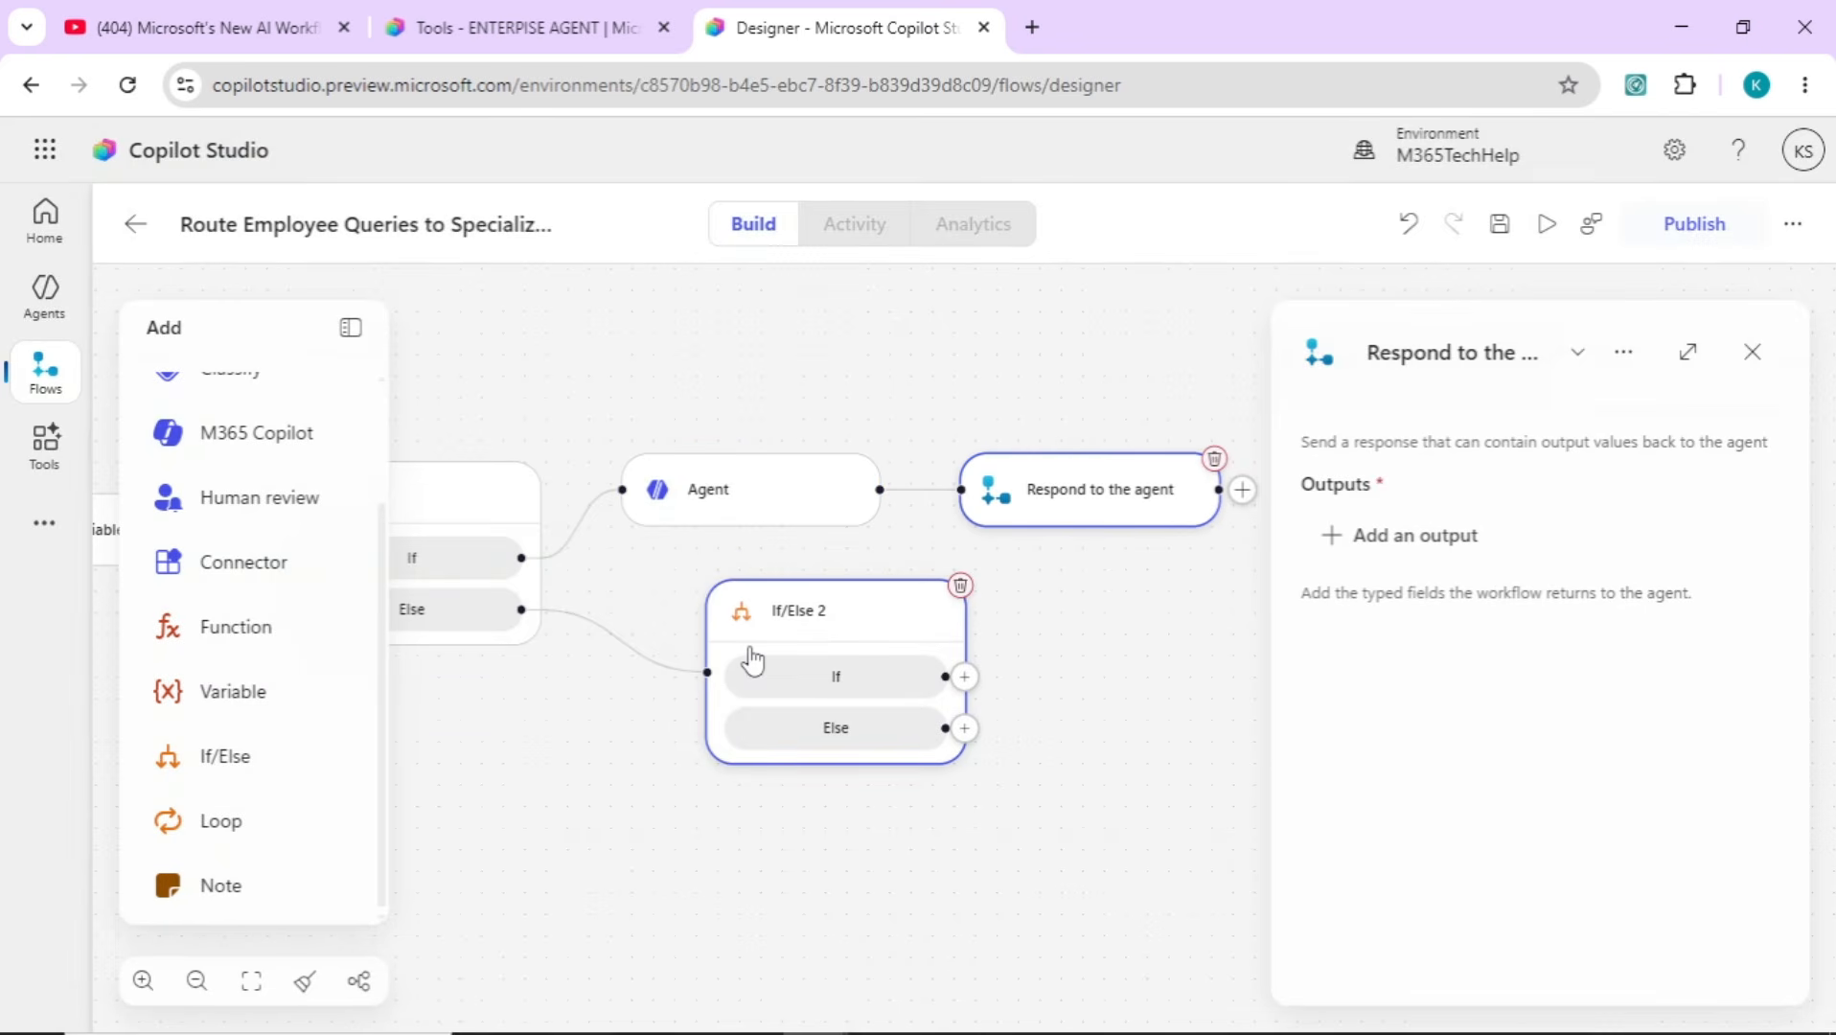
Add a Text output to the Respond to the agent node and fill it with the Agent node's Result
click(1409, 555)
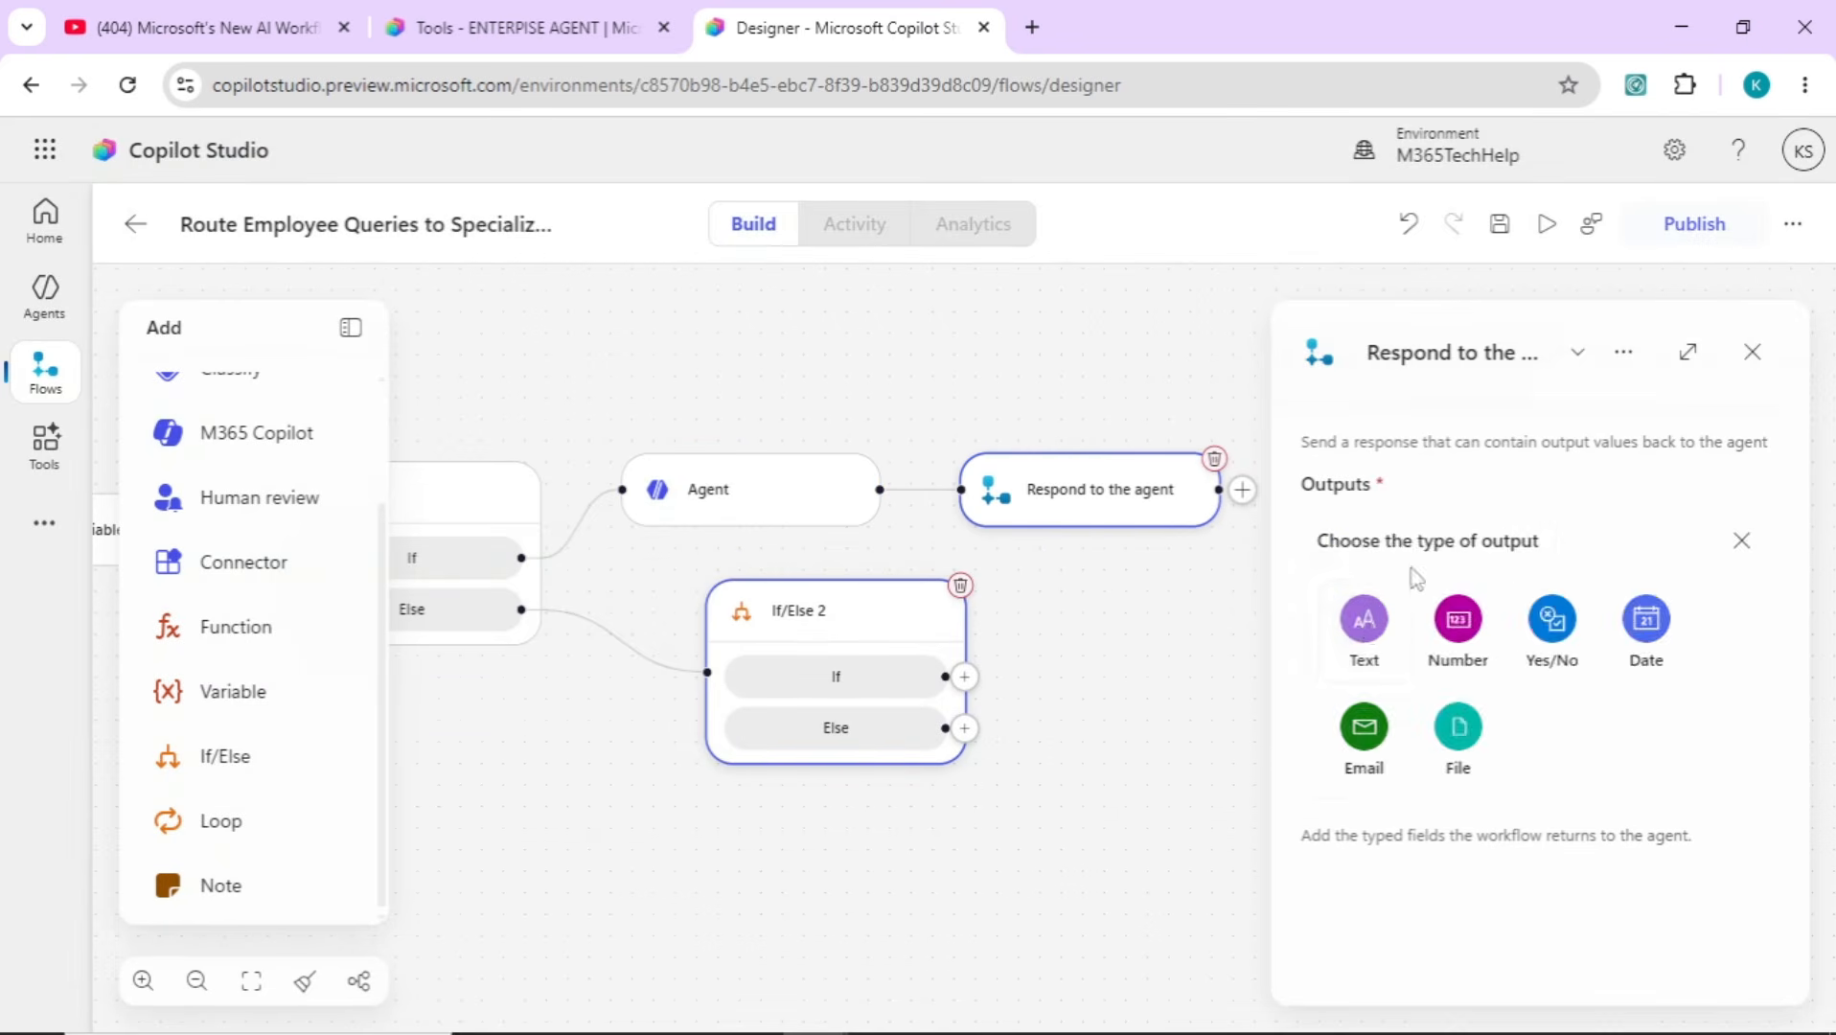
click(1364, 620)
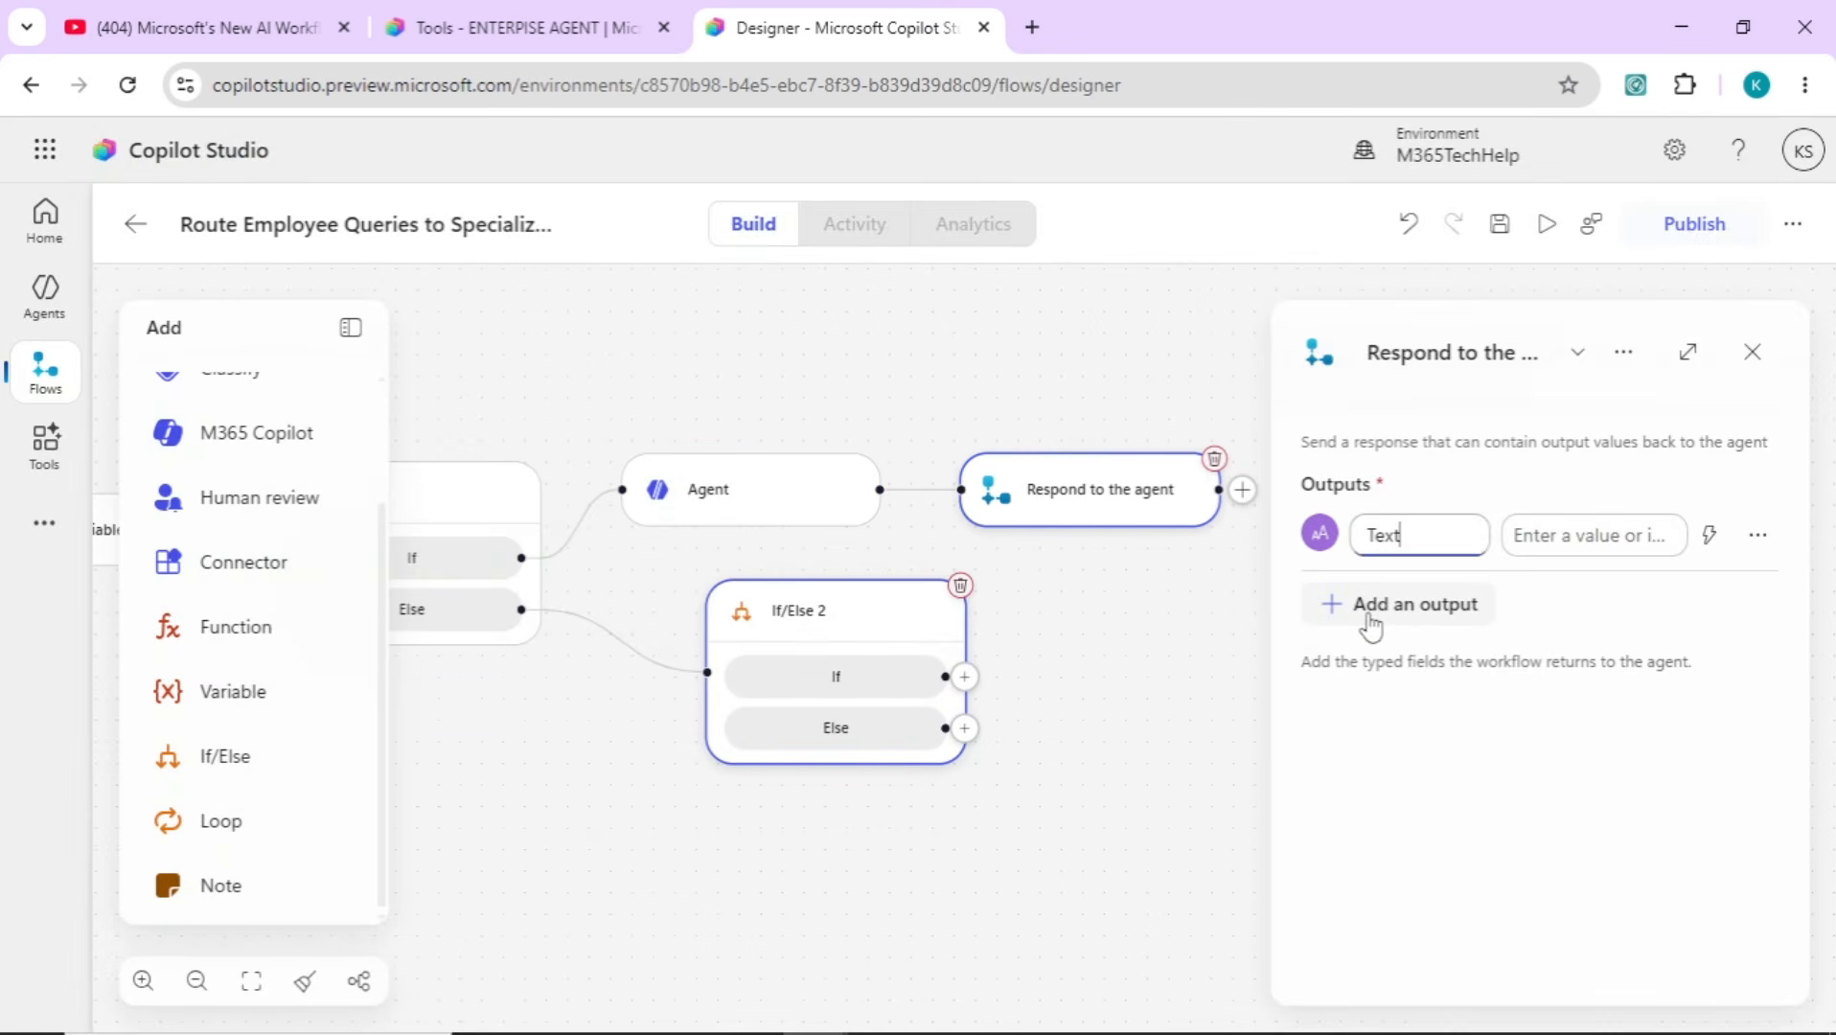
click(1711, 537)
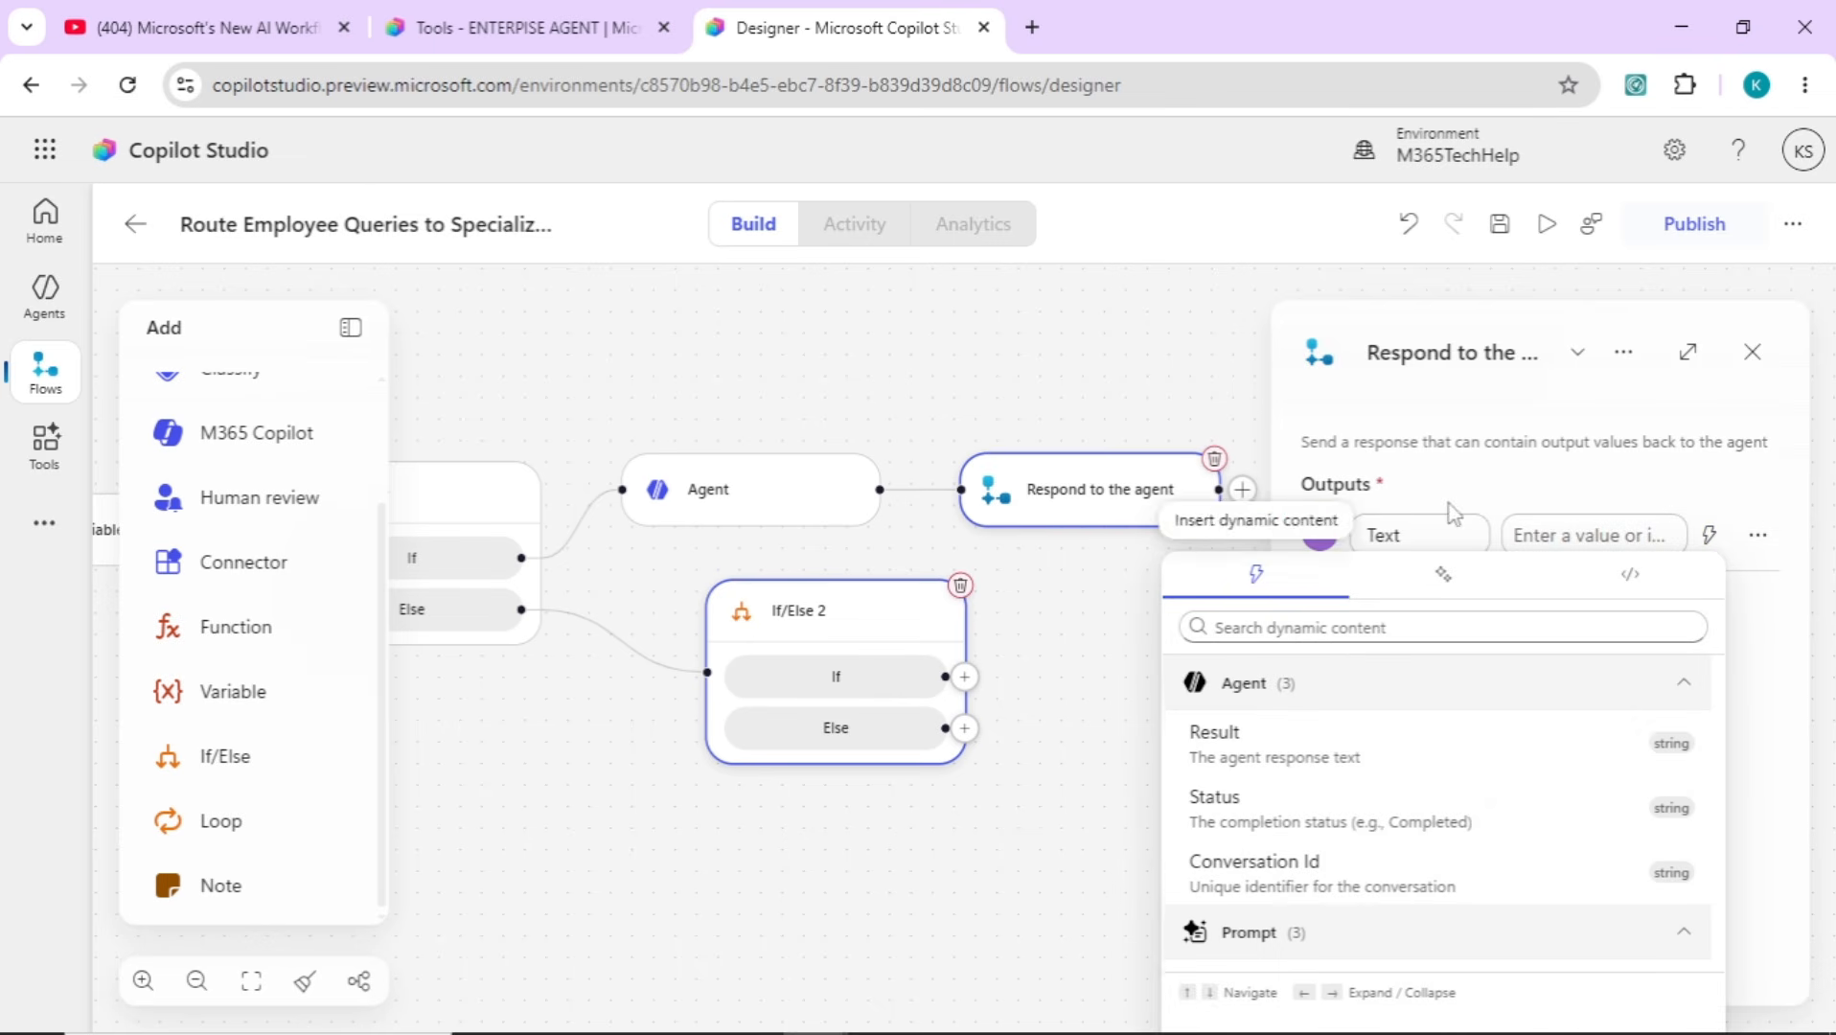
click(1273, 744)
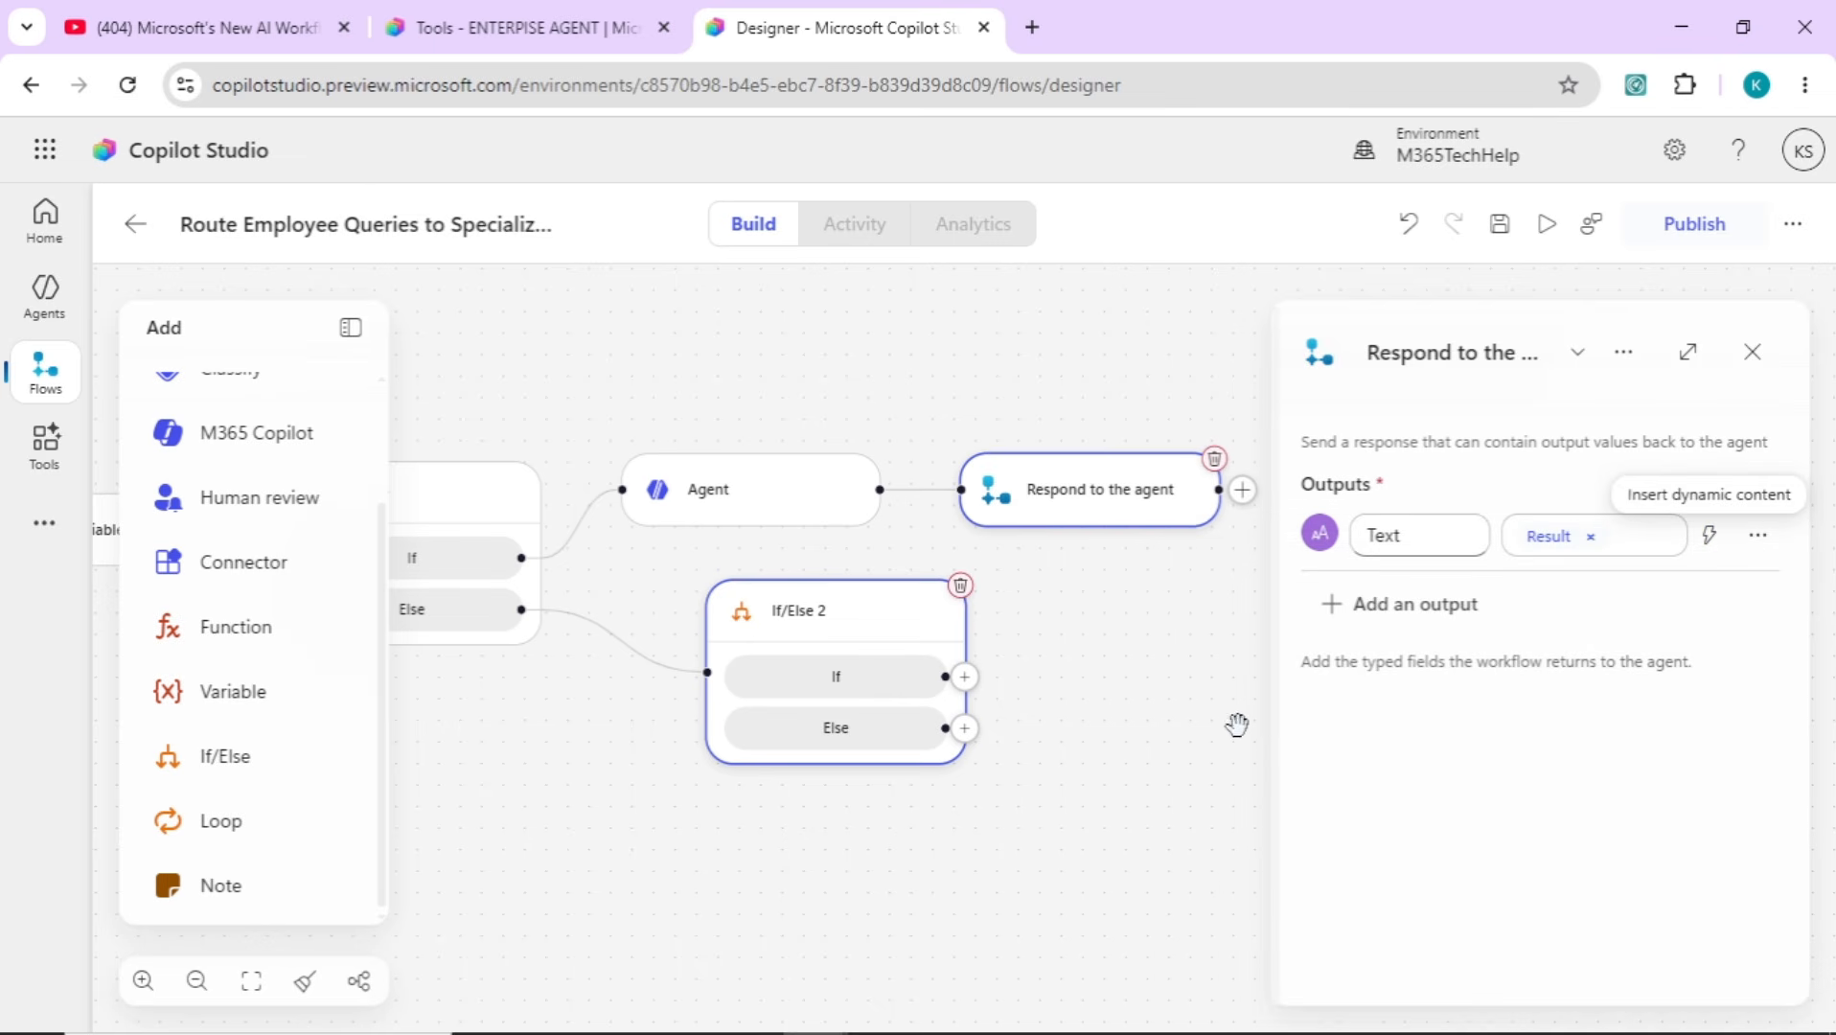
Add an M365 Copilot node on the If branch of If/Else 2
drag(1177, 668, 1164, 633)
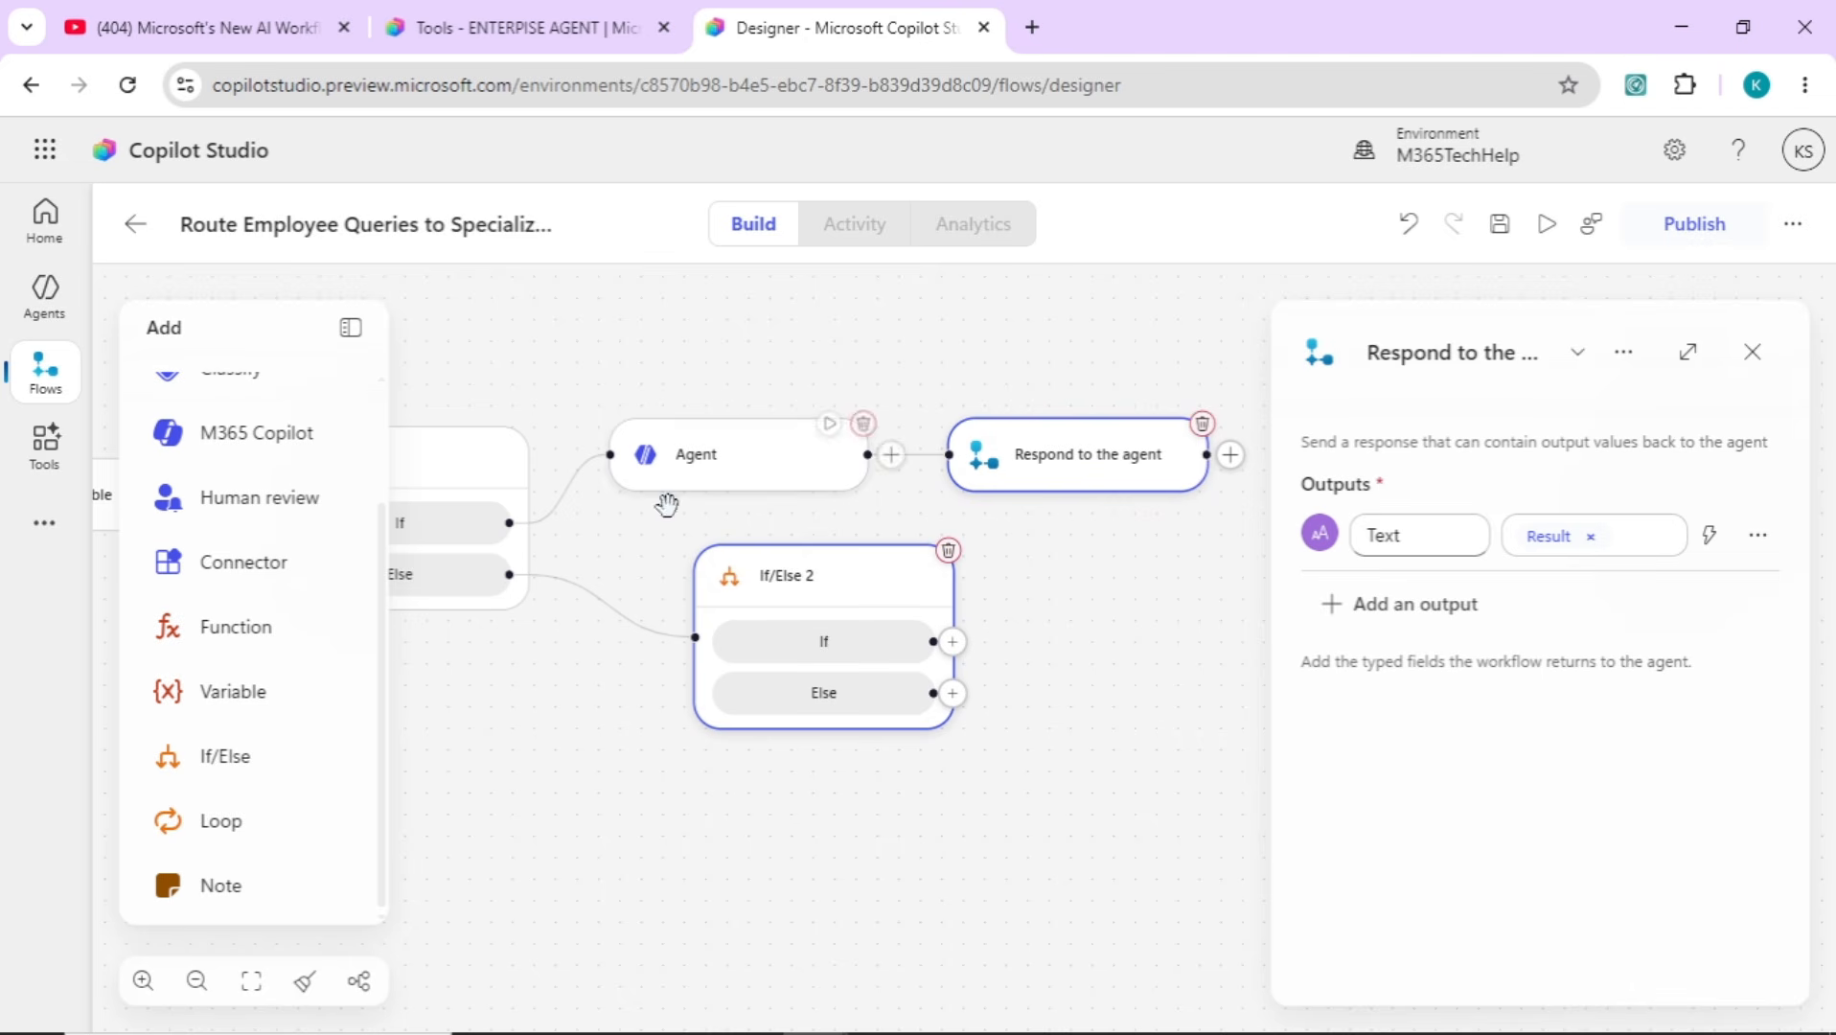
drag(545, 693, 721, 681)
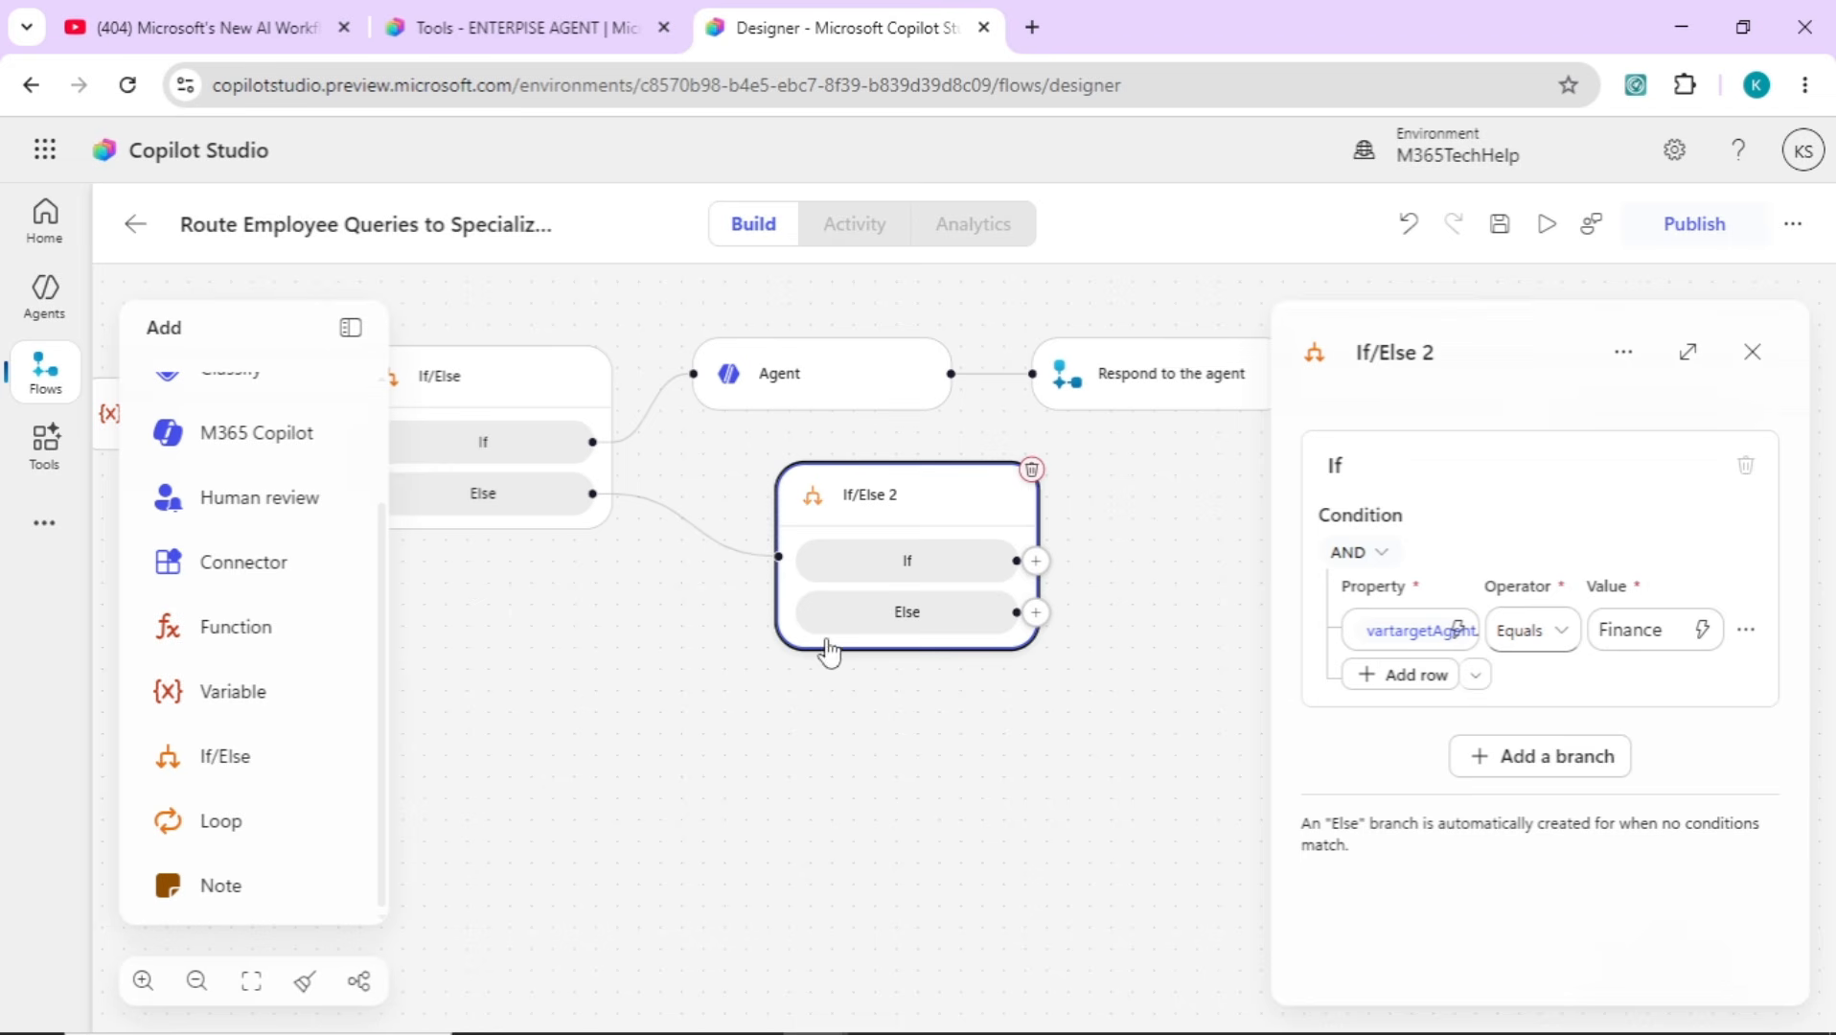
click(1036, 561)
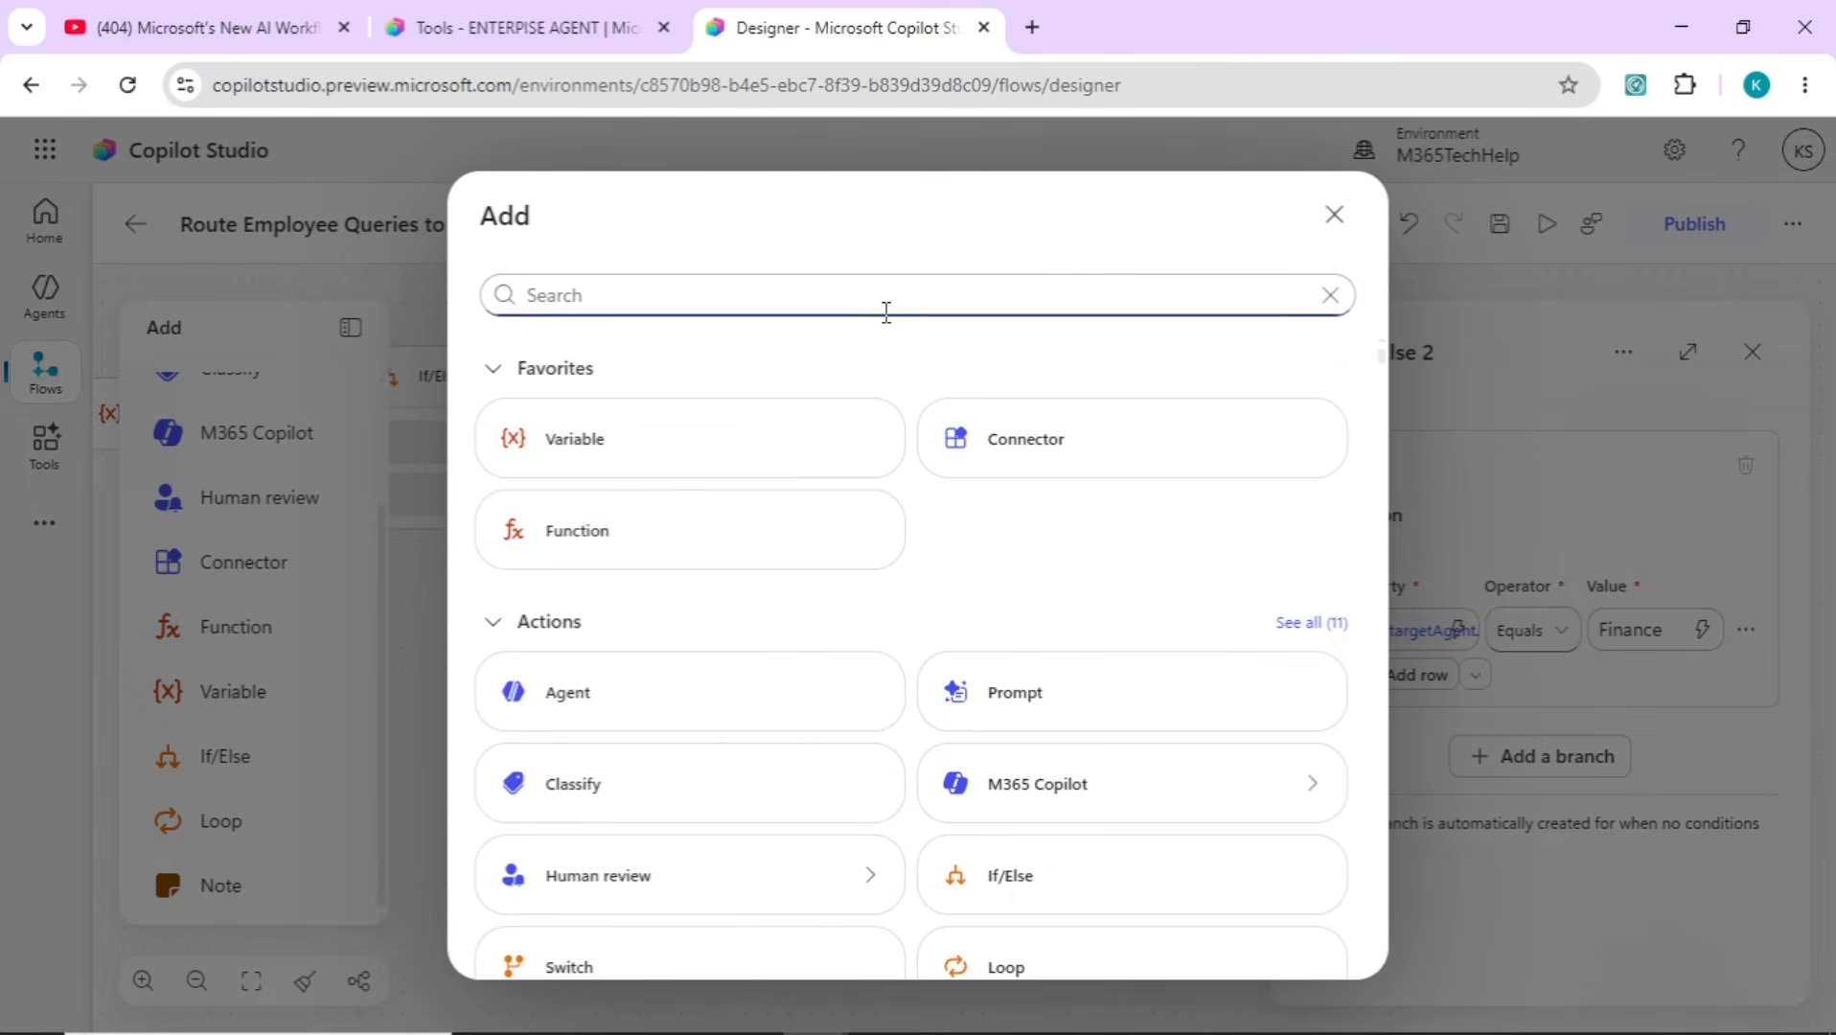
text(m365)
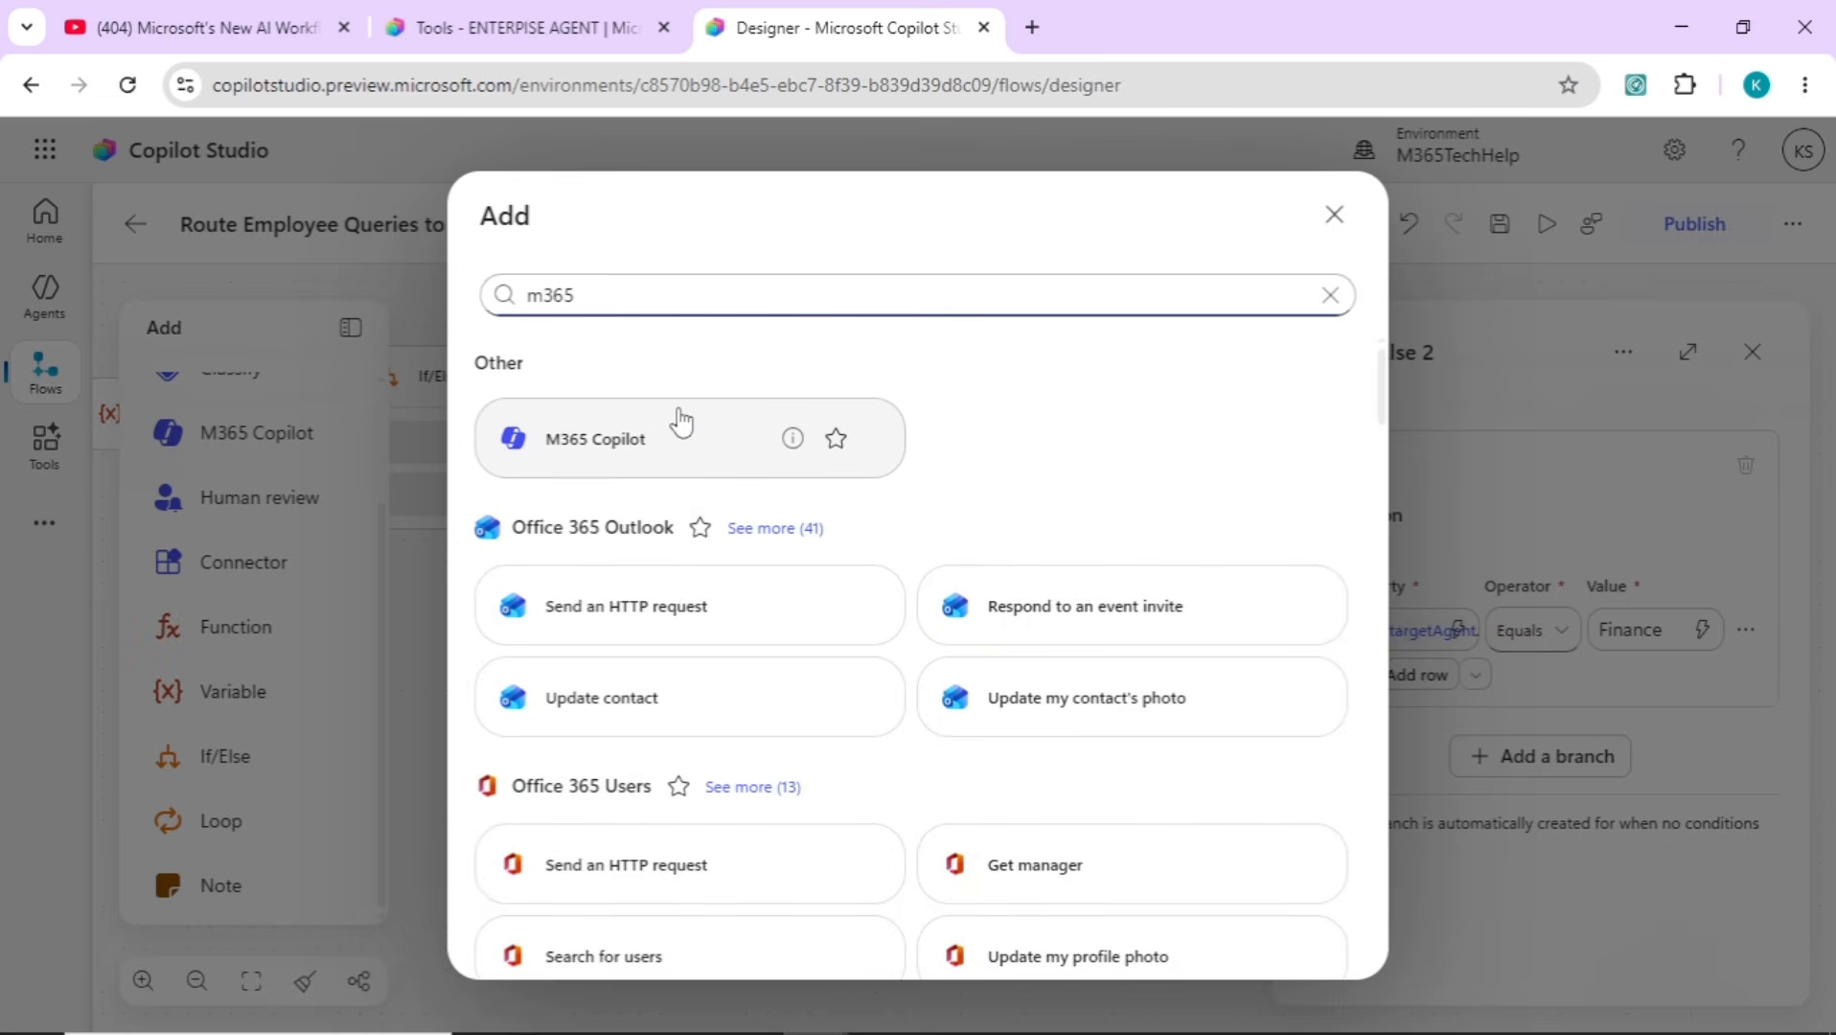
click(665, 445)
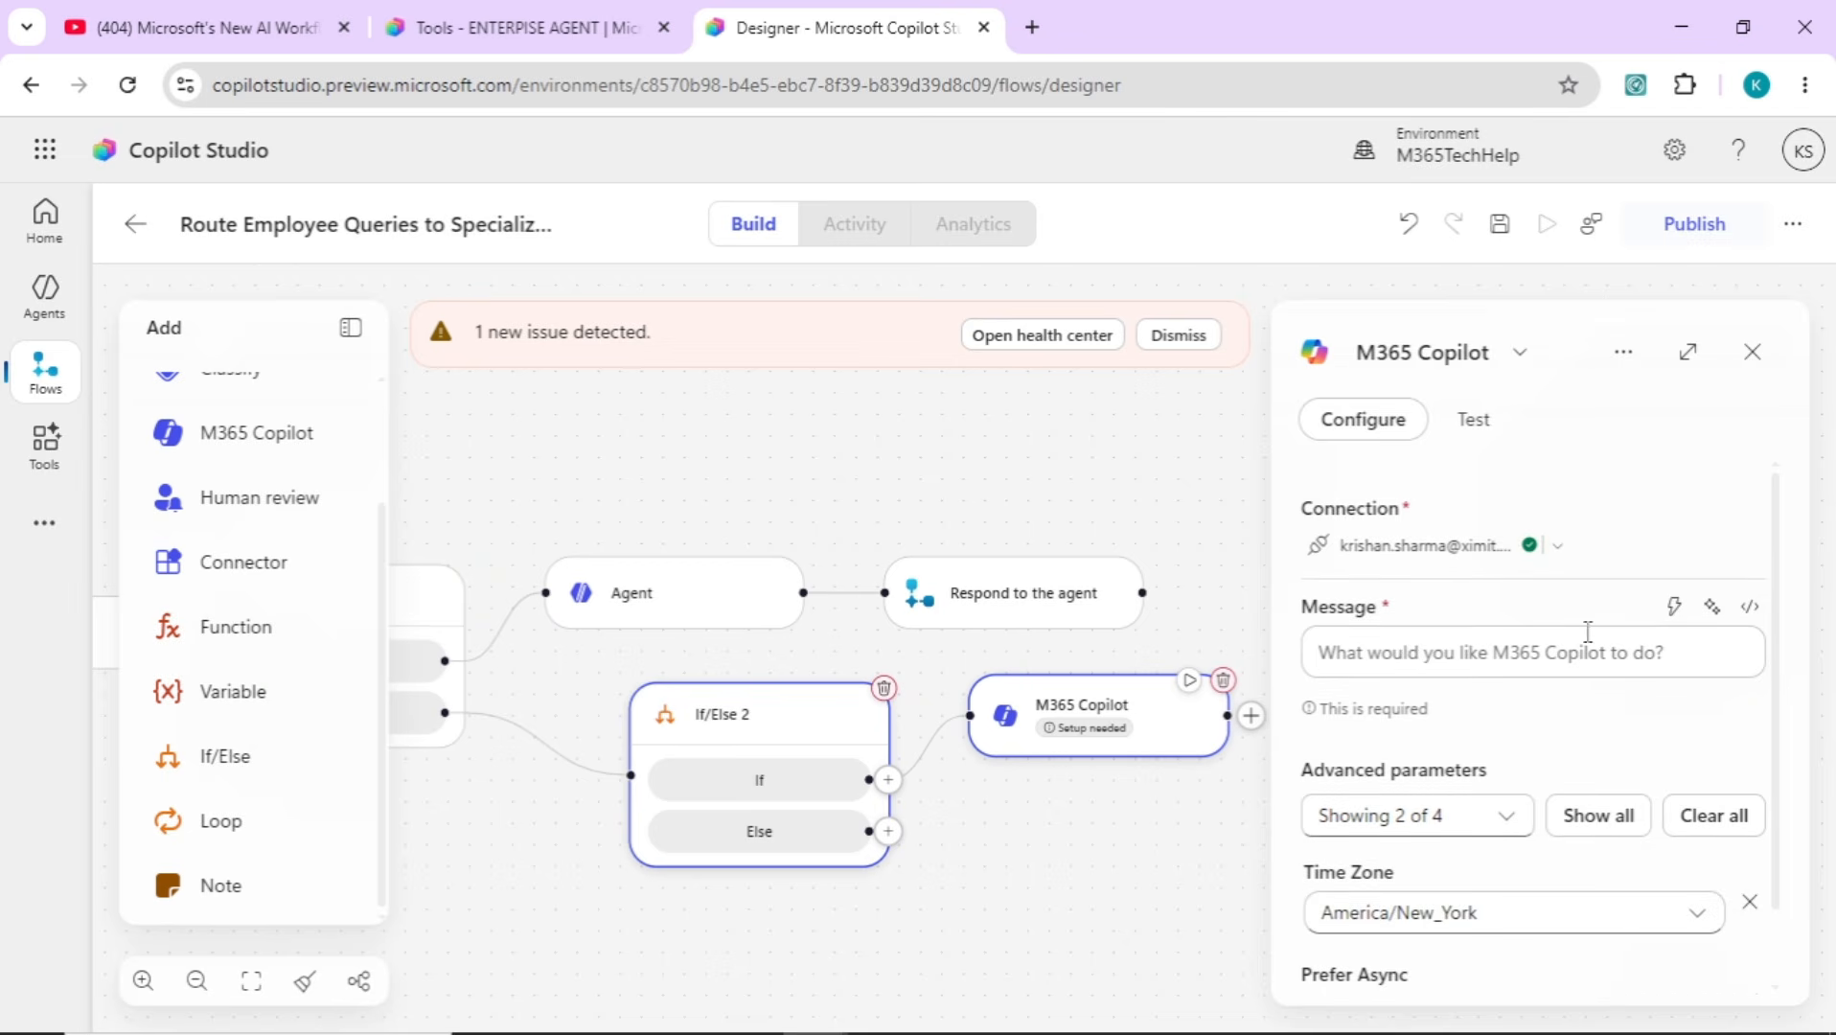
Show all advanced parameters of the M365 Copilot node and set its message to the trigger's Text input
click(1593, 821)
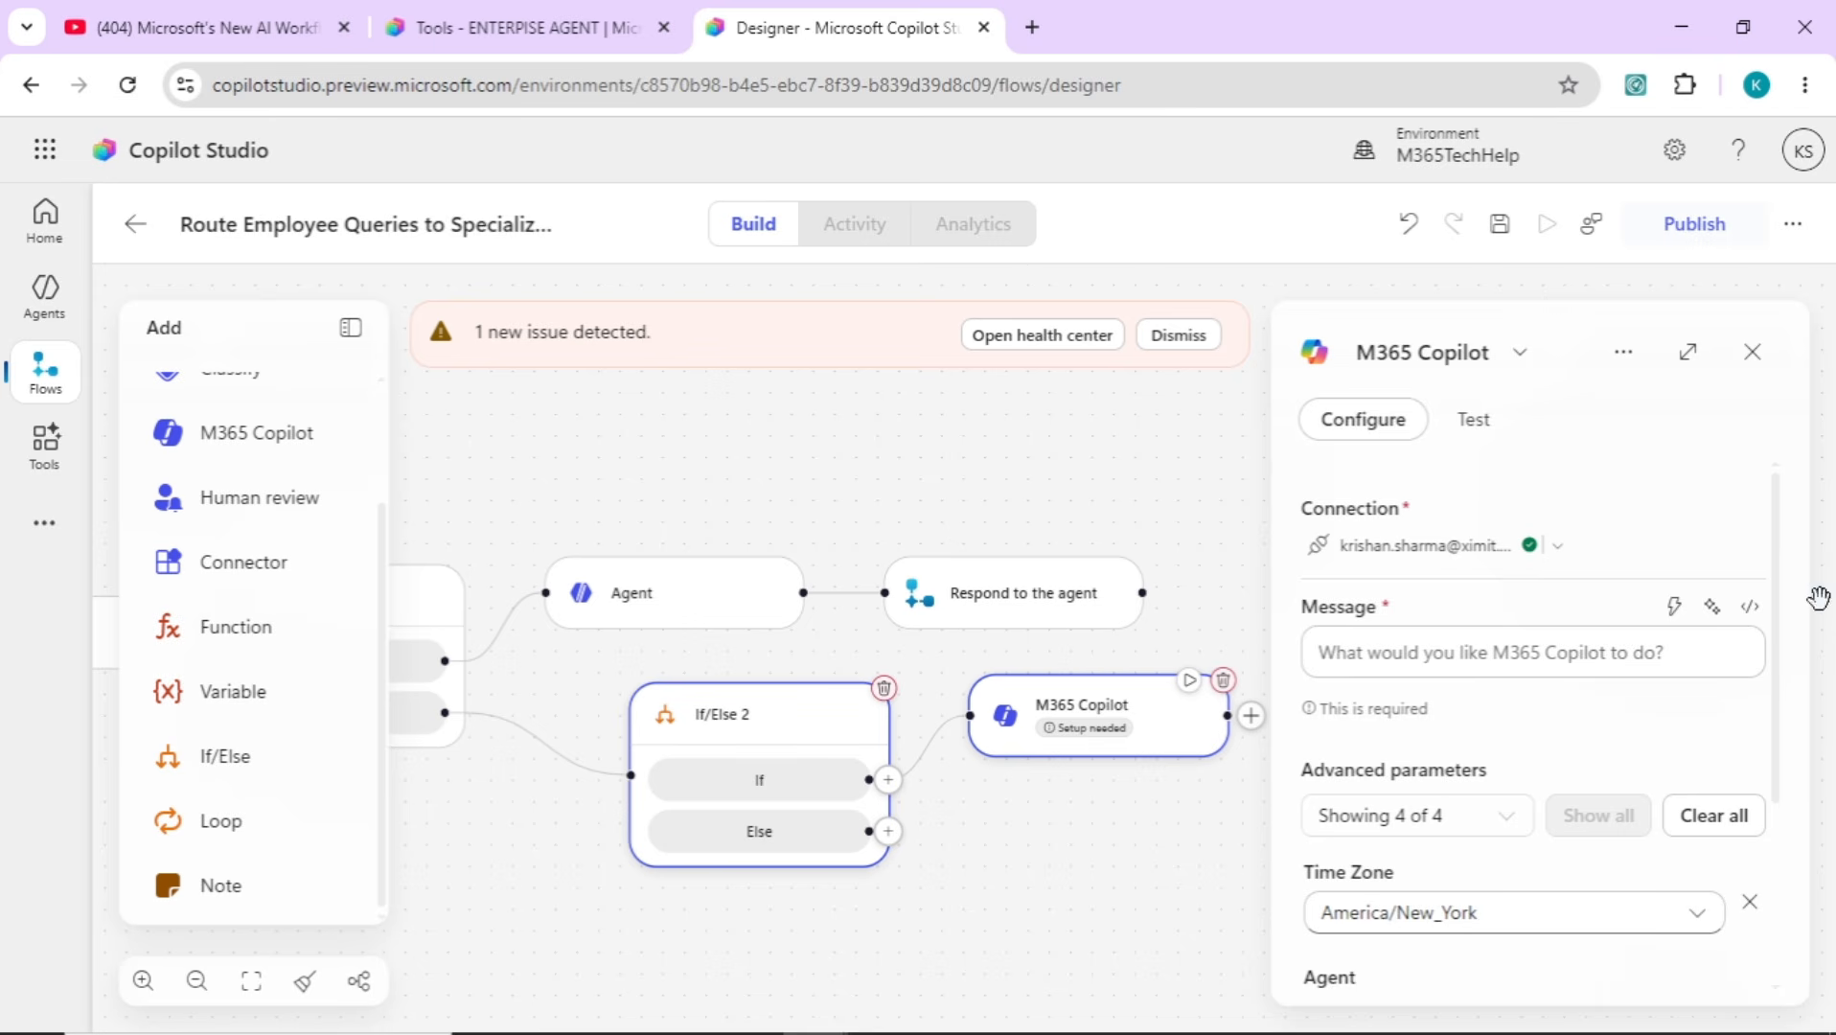
drag(1778, 738, 1779, 807)
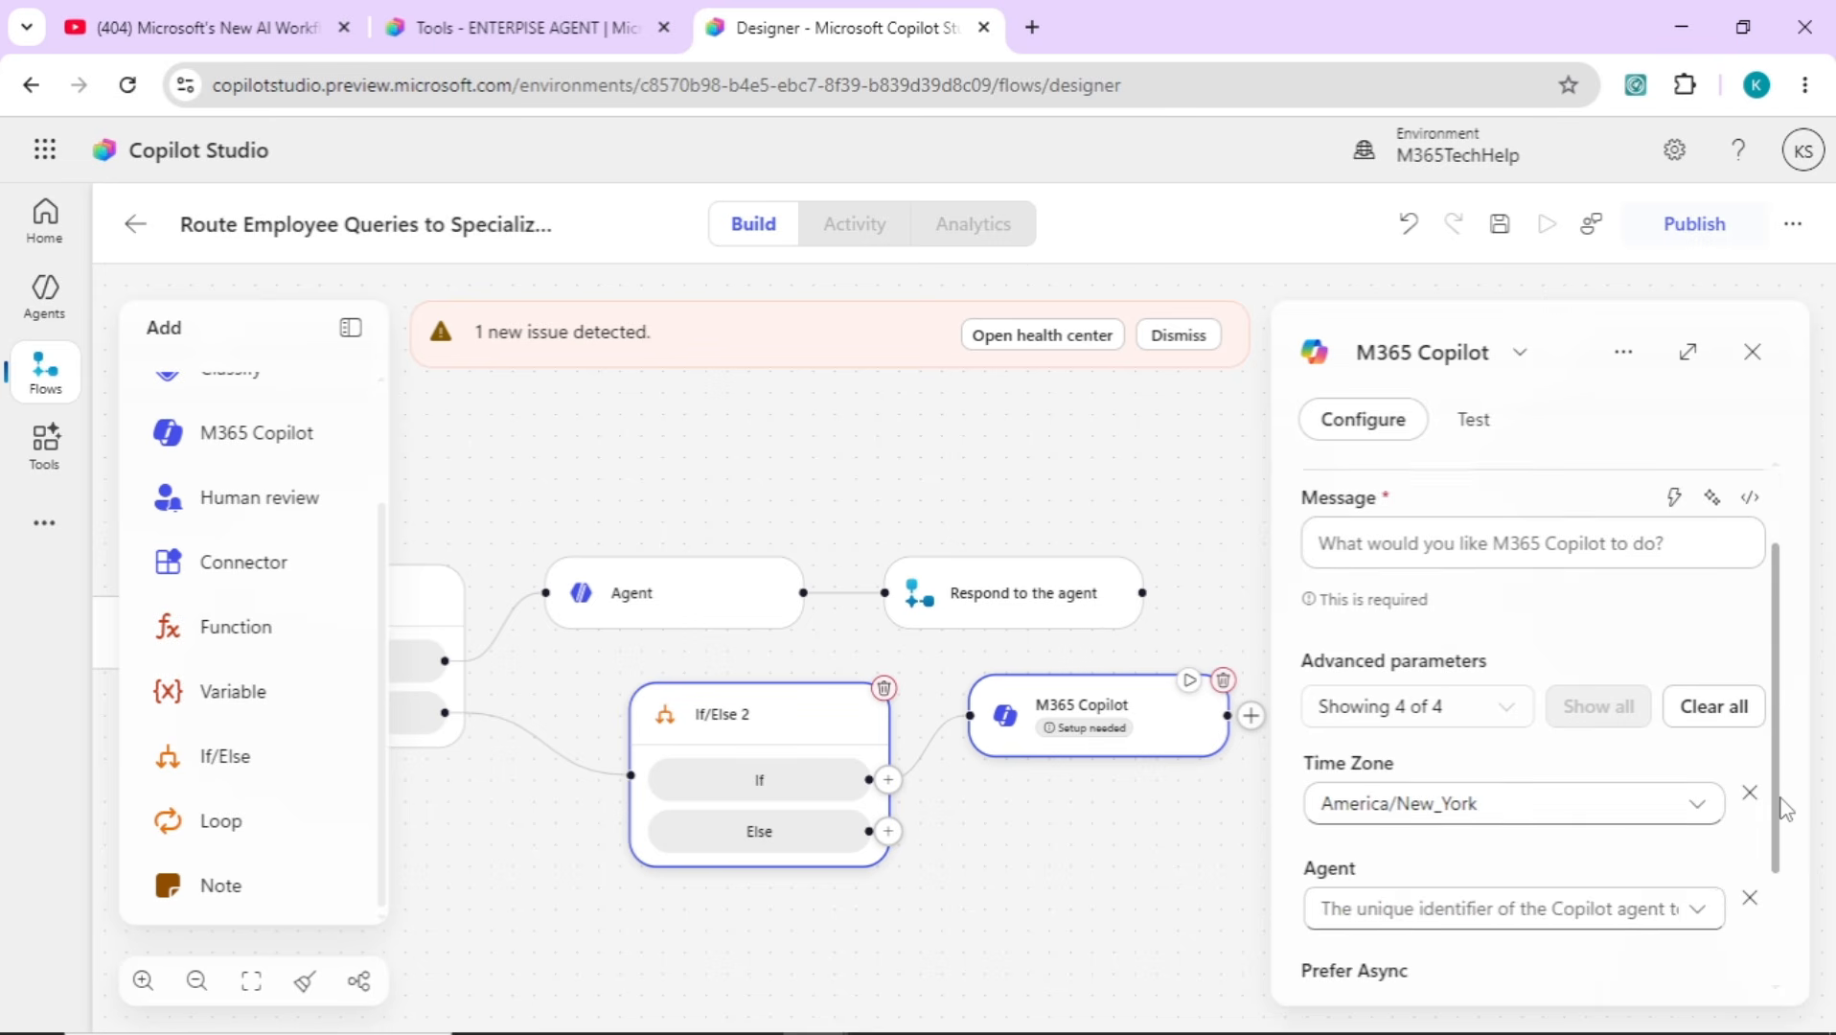
click(1522, 525)
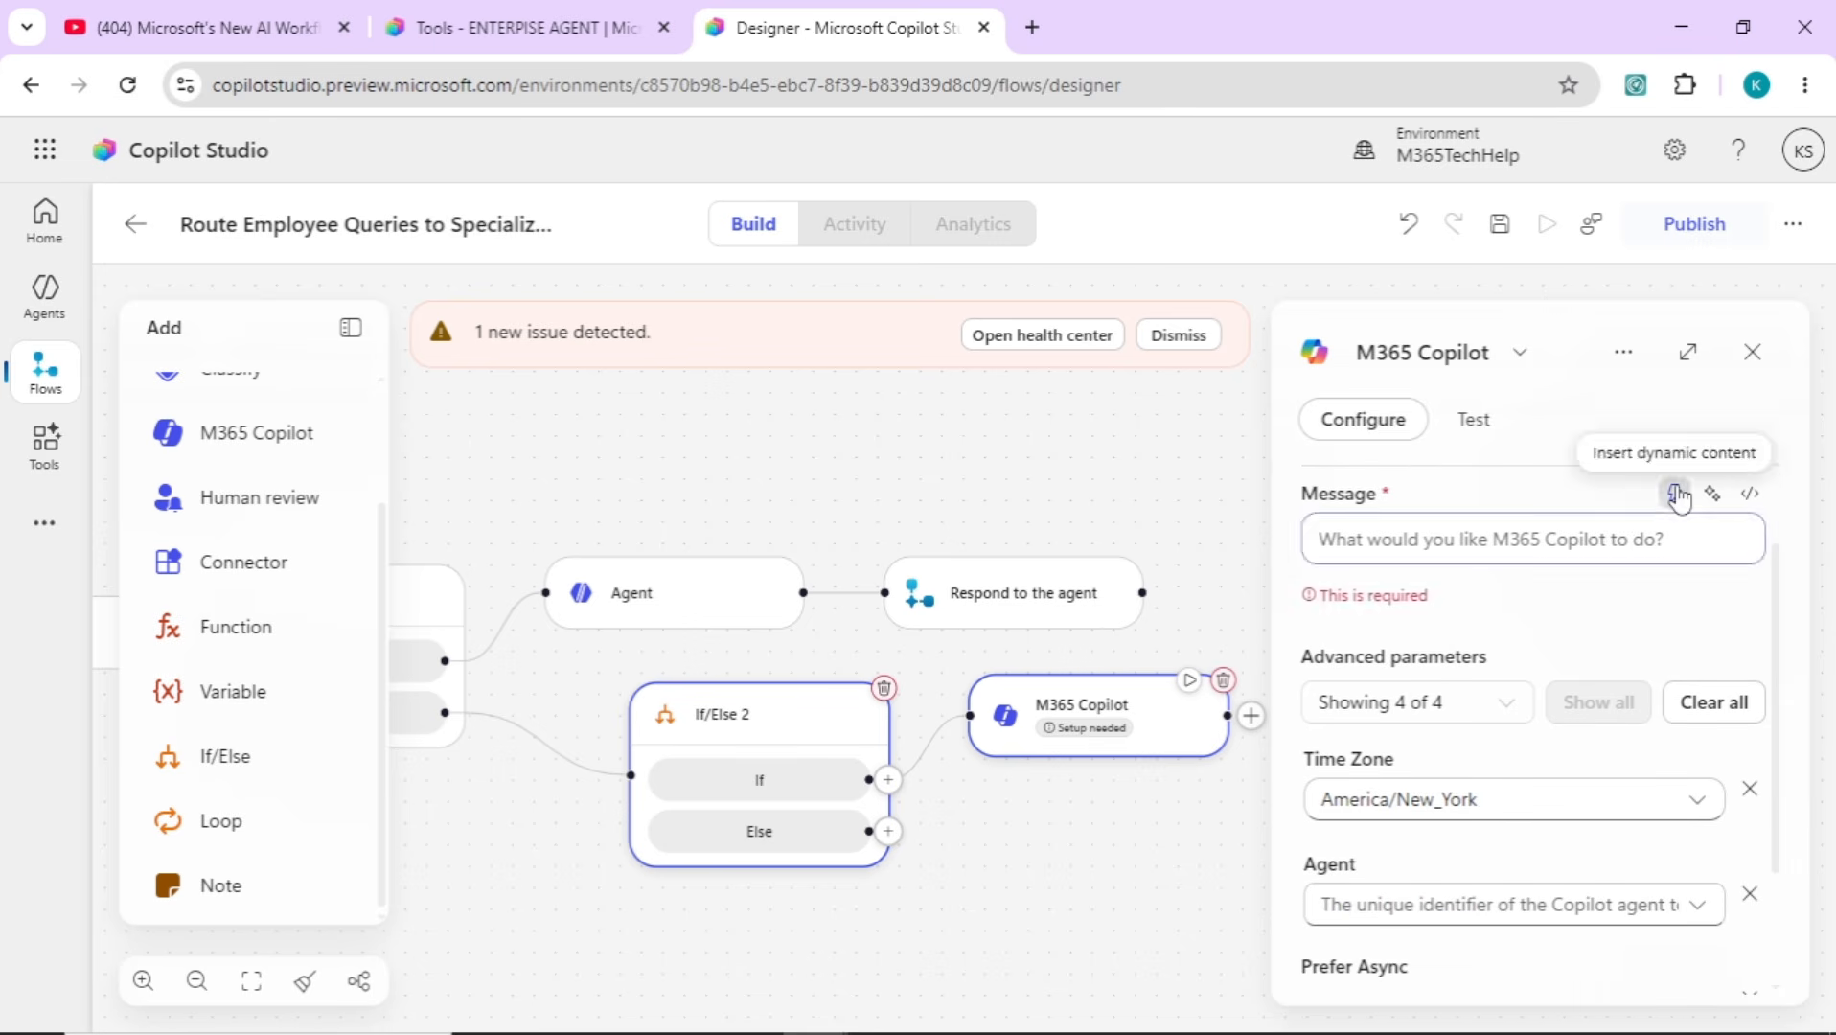
click(1673, 493)
text(tet)
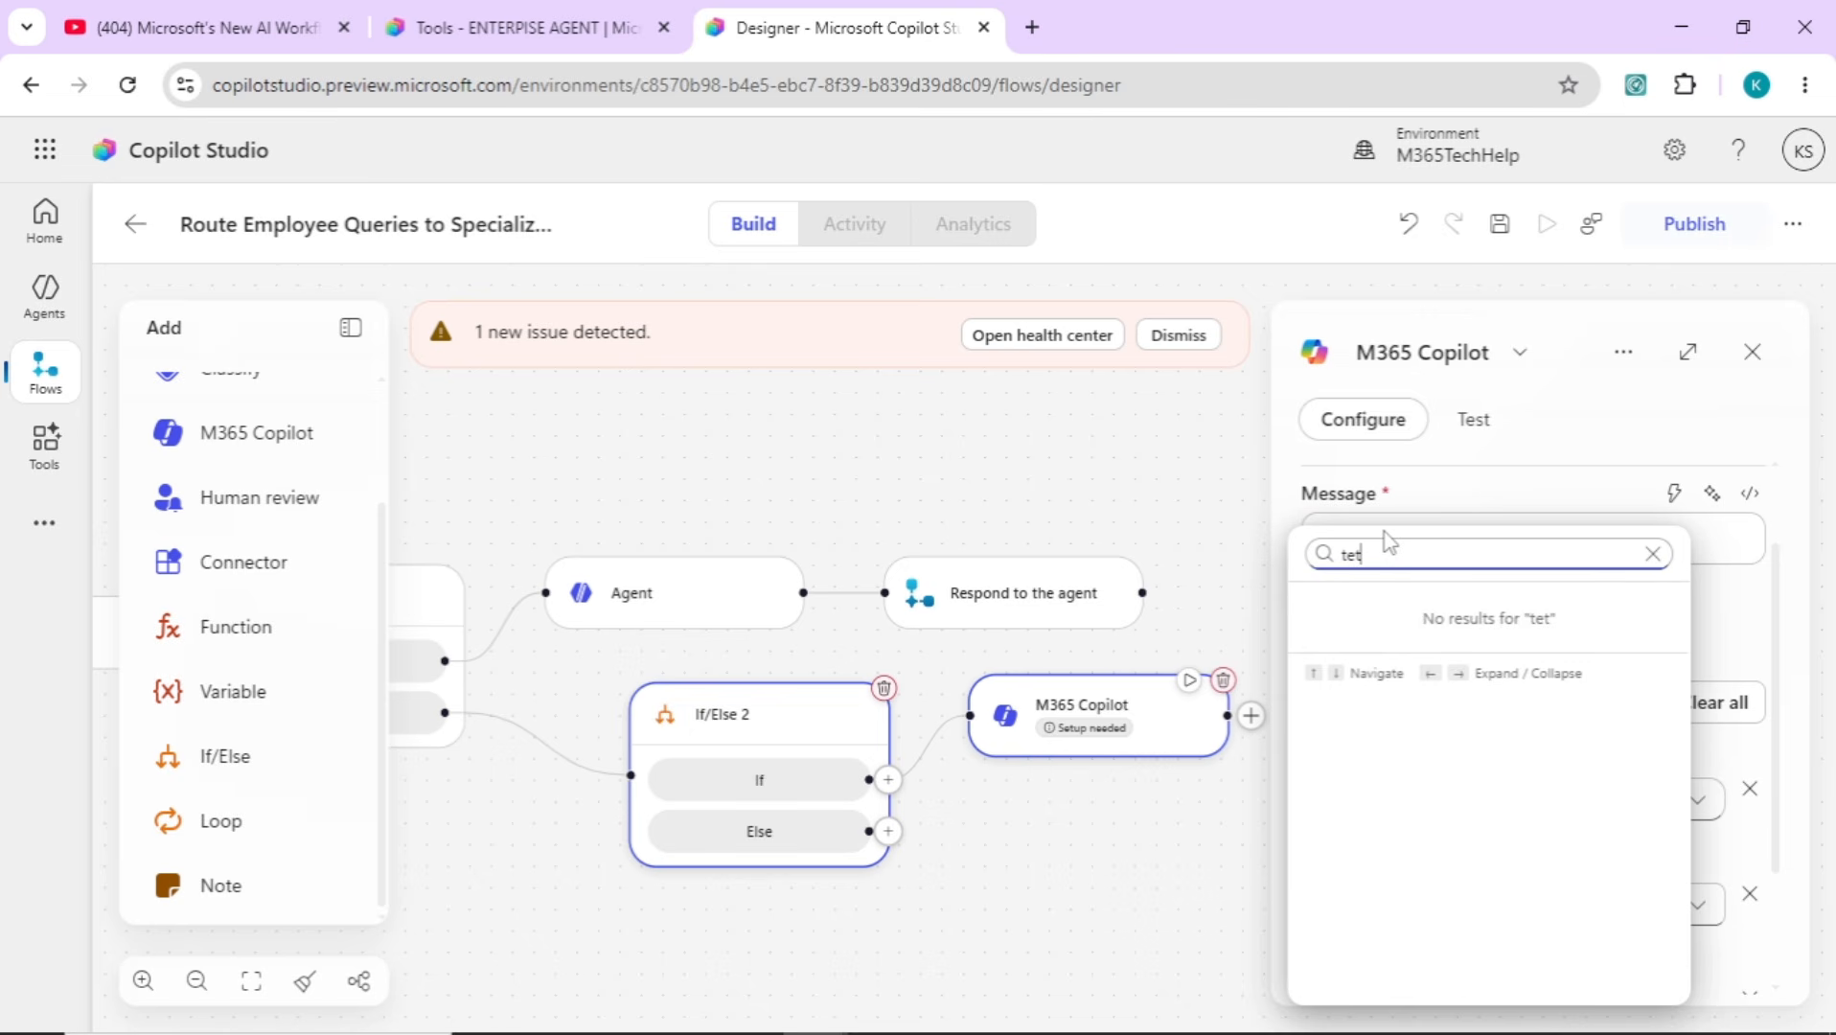
key(BackSpace)
text(xt)
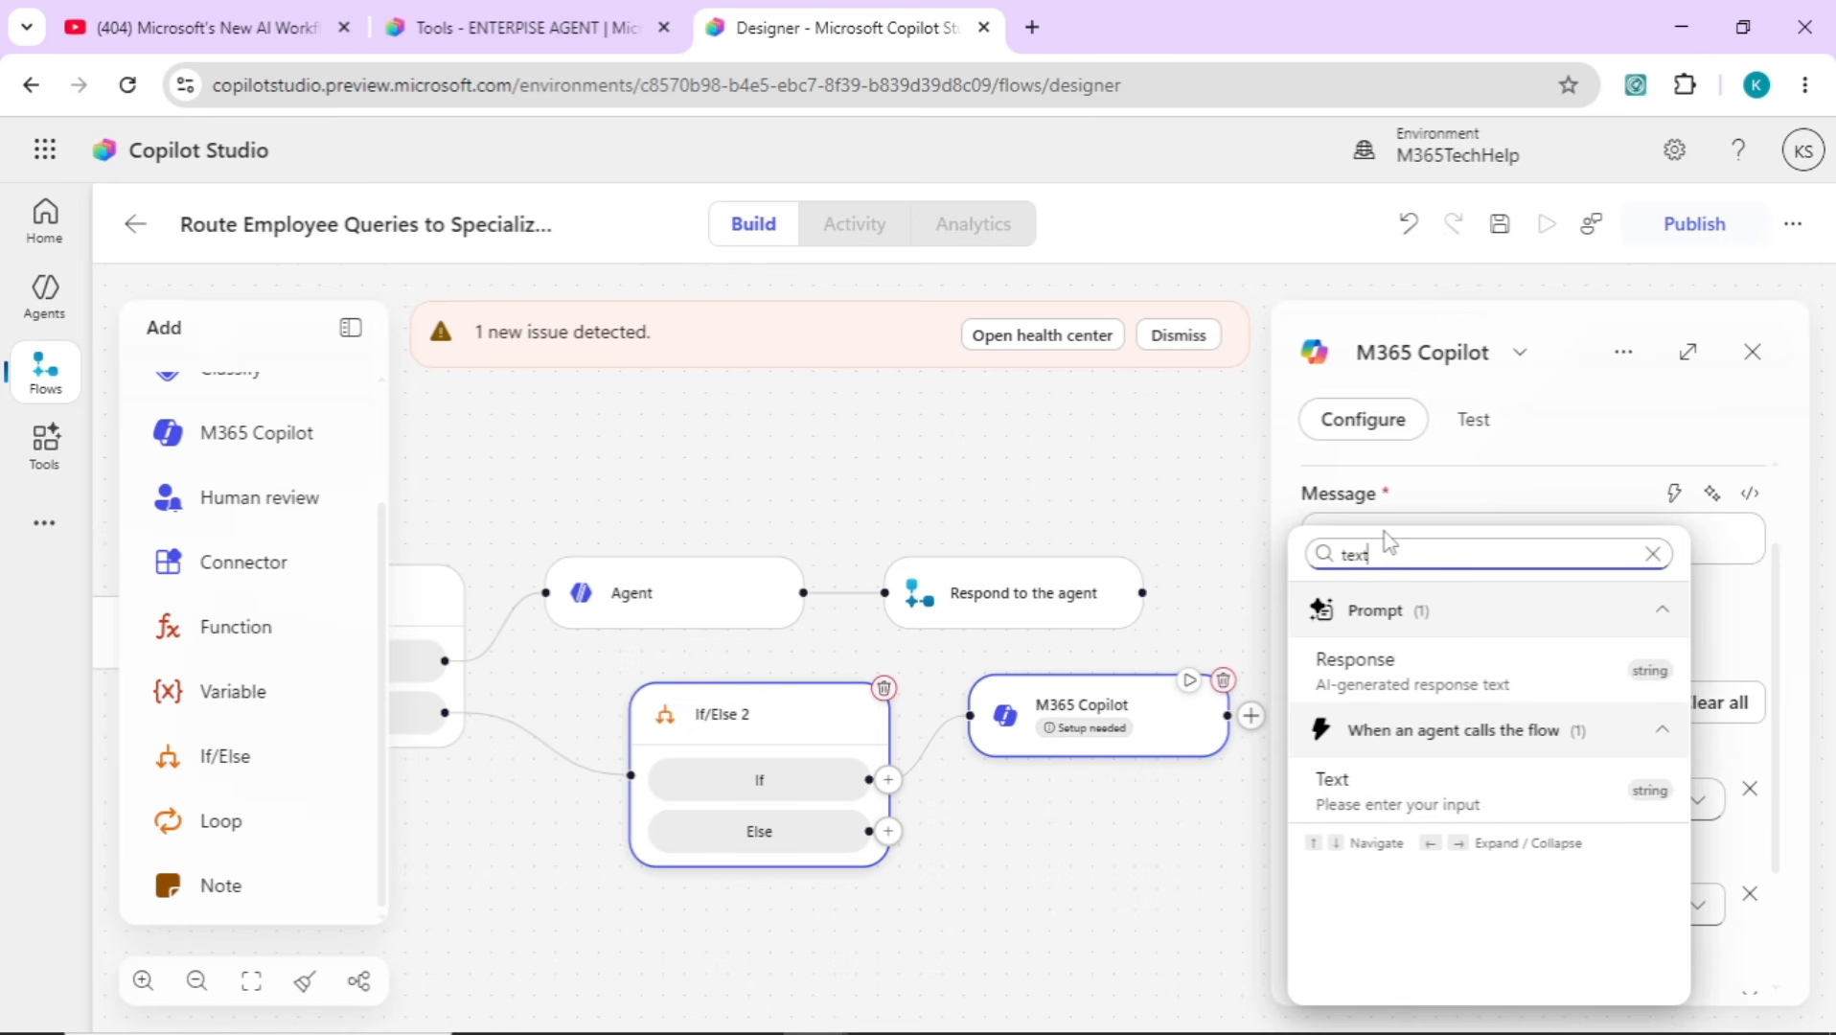
click(1390, 808)
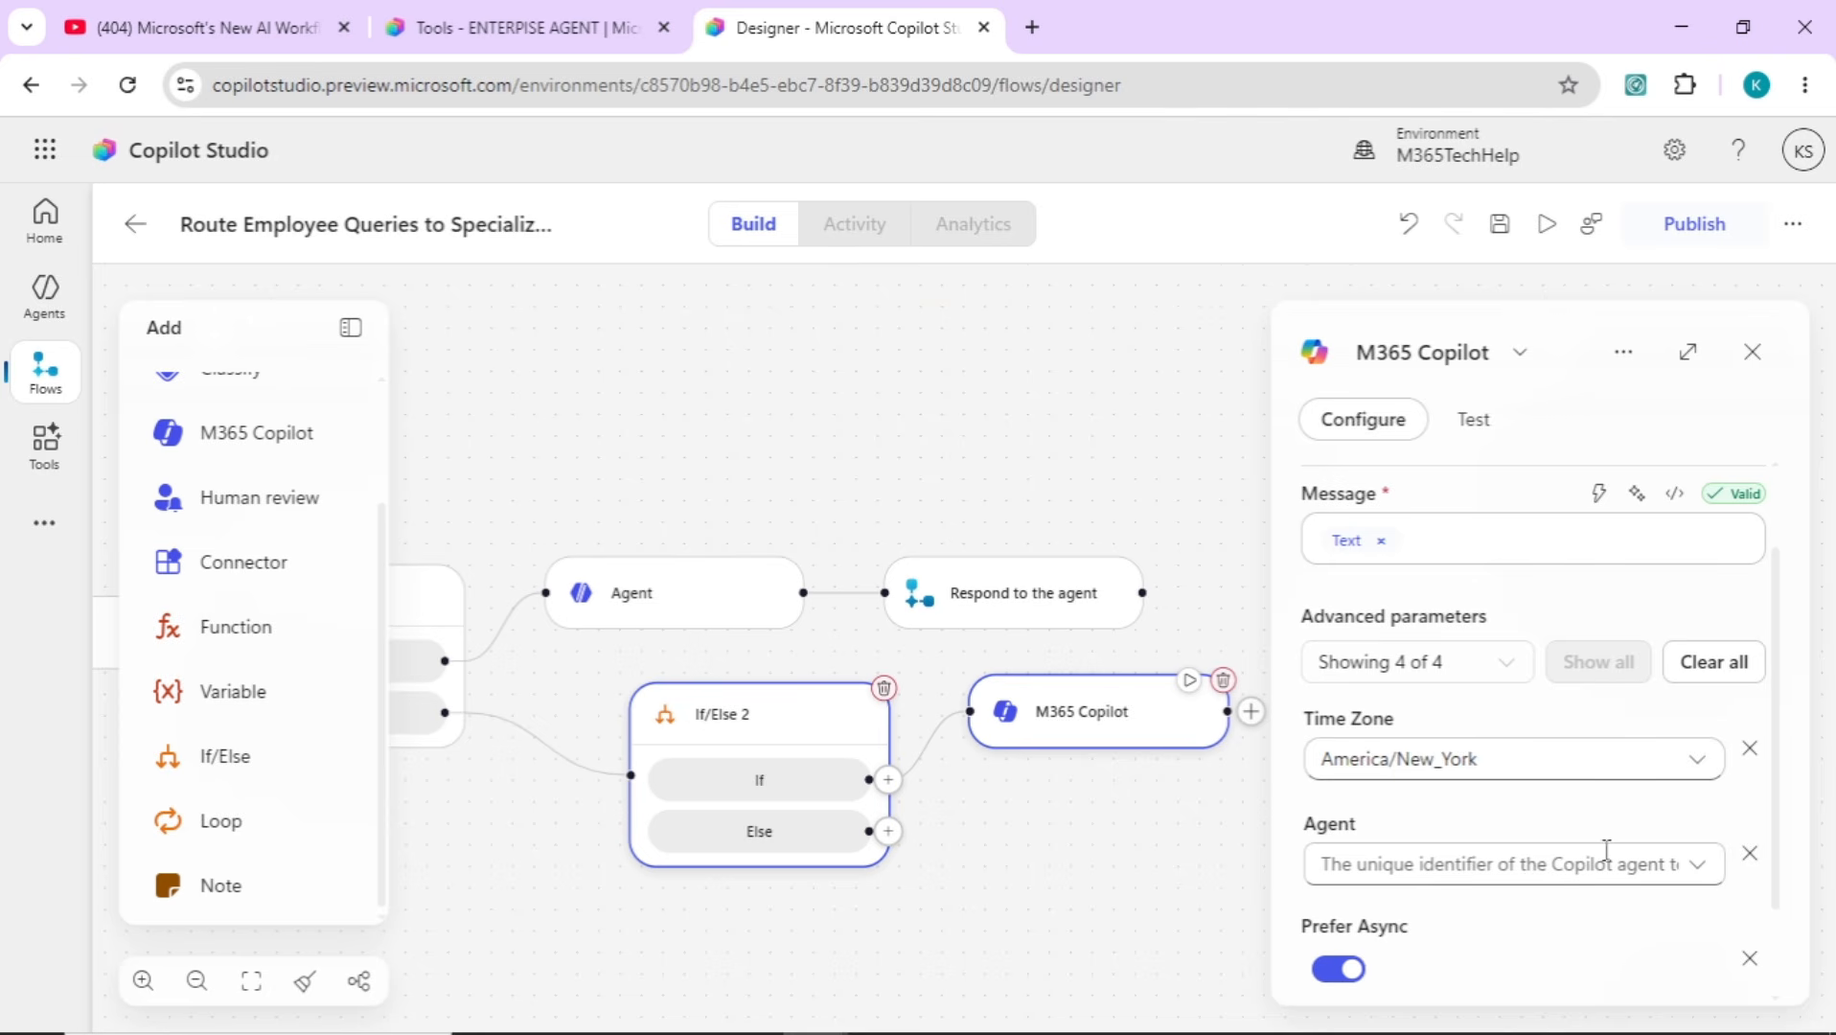
Set the M365 Copilot node's agent to Financial Data Analyst and close its settings
click(1699, 869)
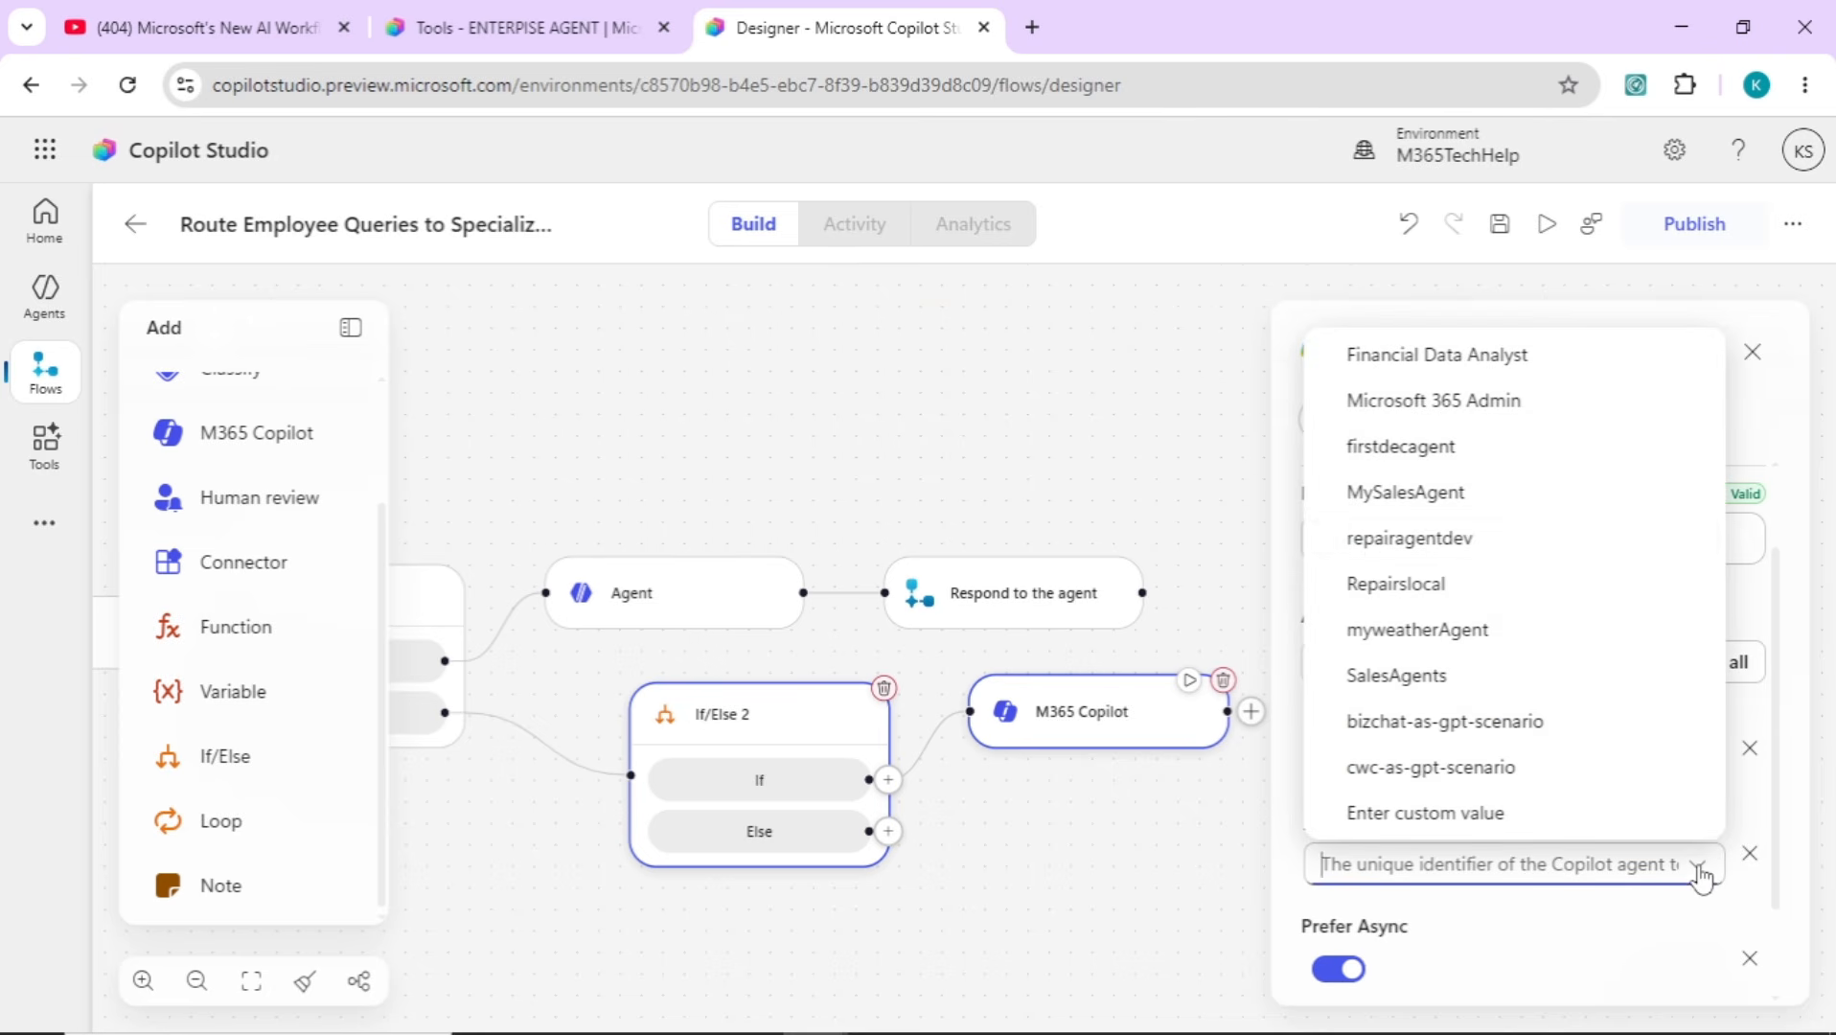
click(1476, 378)
drag(1115, 857, 922, 856)
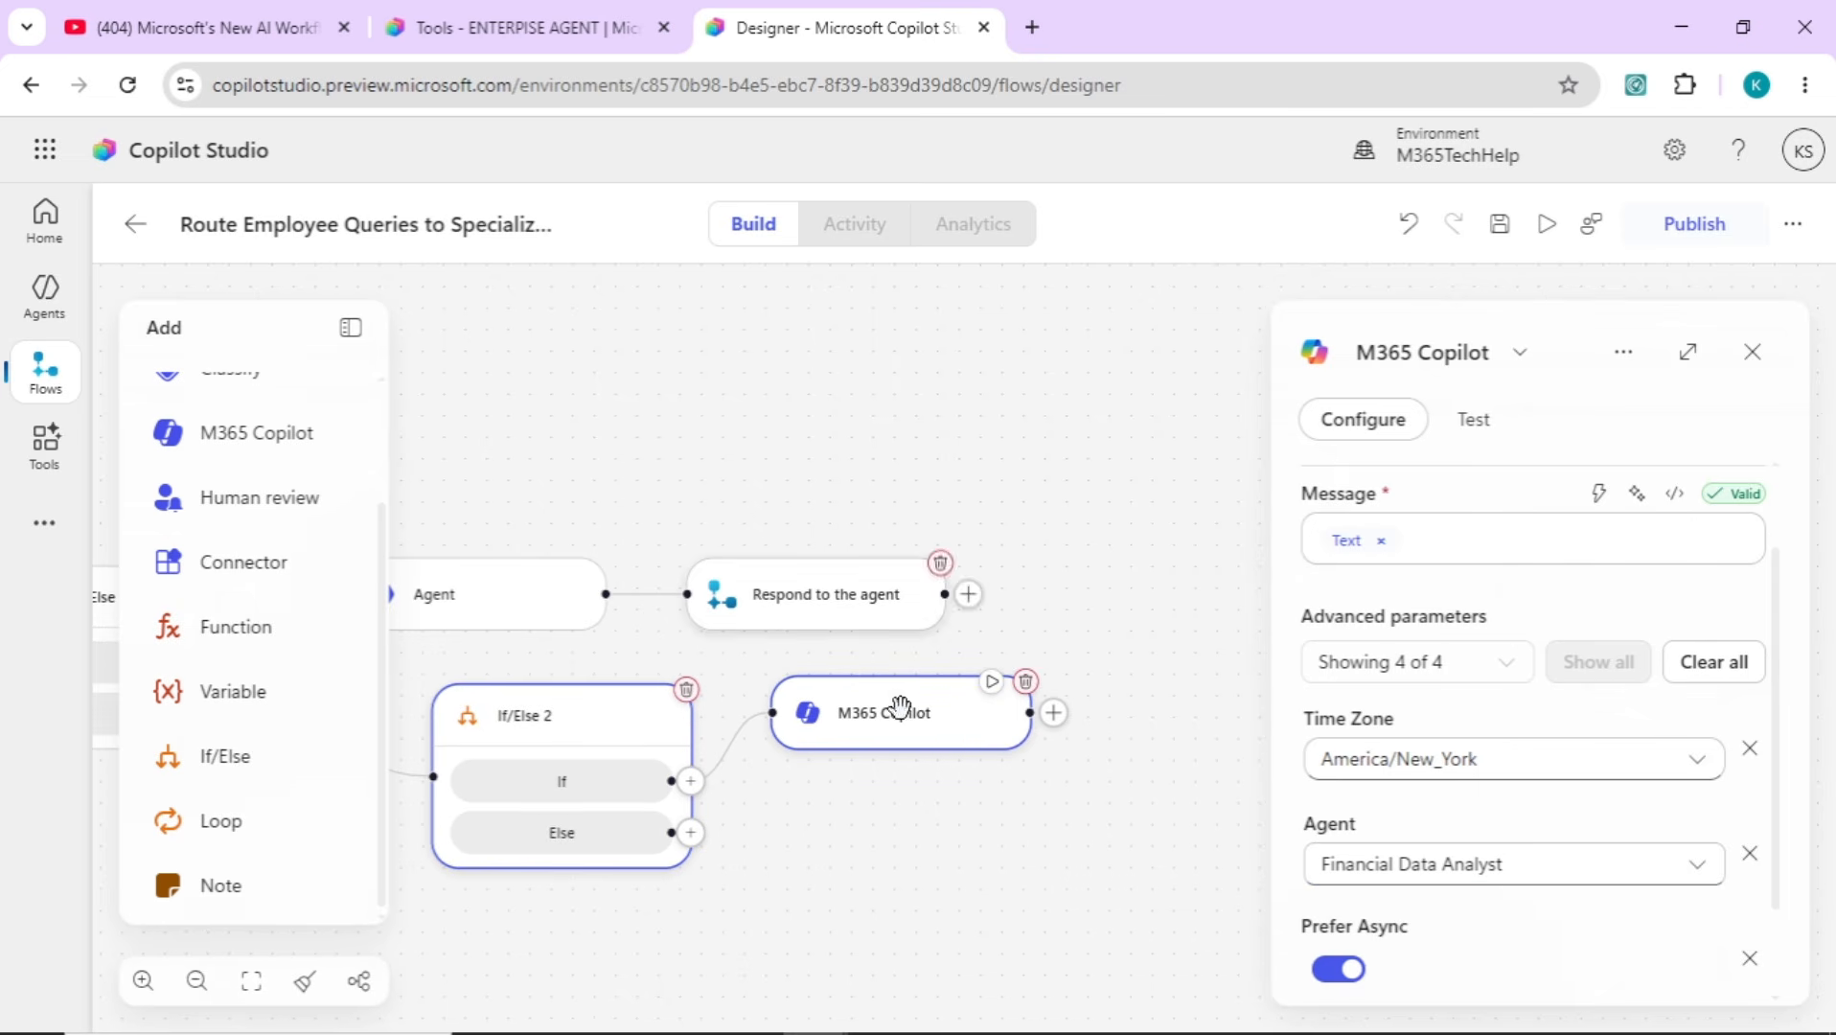
click(1075, 903)
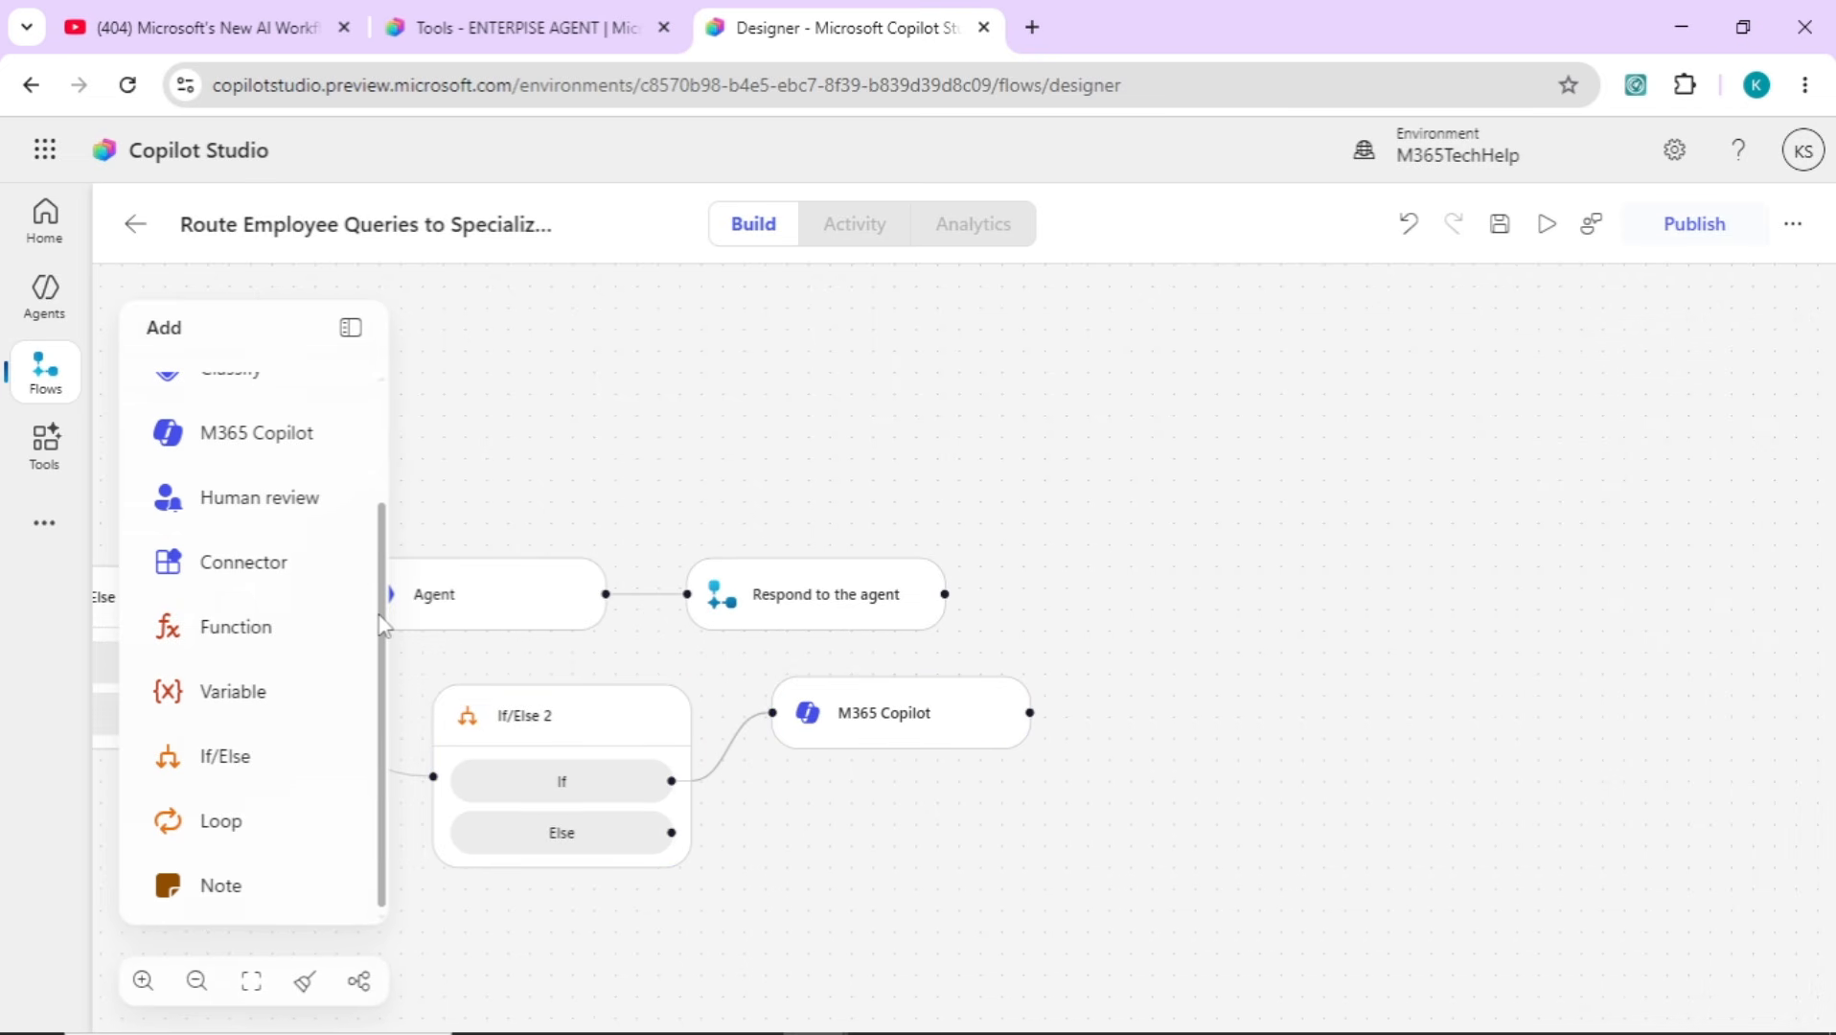
Duplicate the Respond to the agent node, place the copy beyond the M365 Copilot node and delete its connection from the Agent node
click(869, 621)
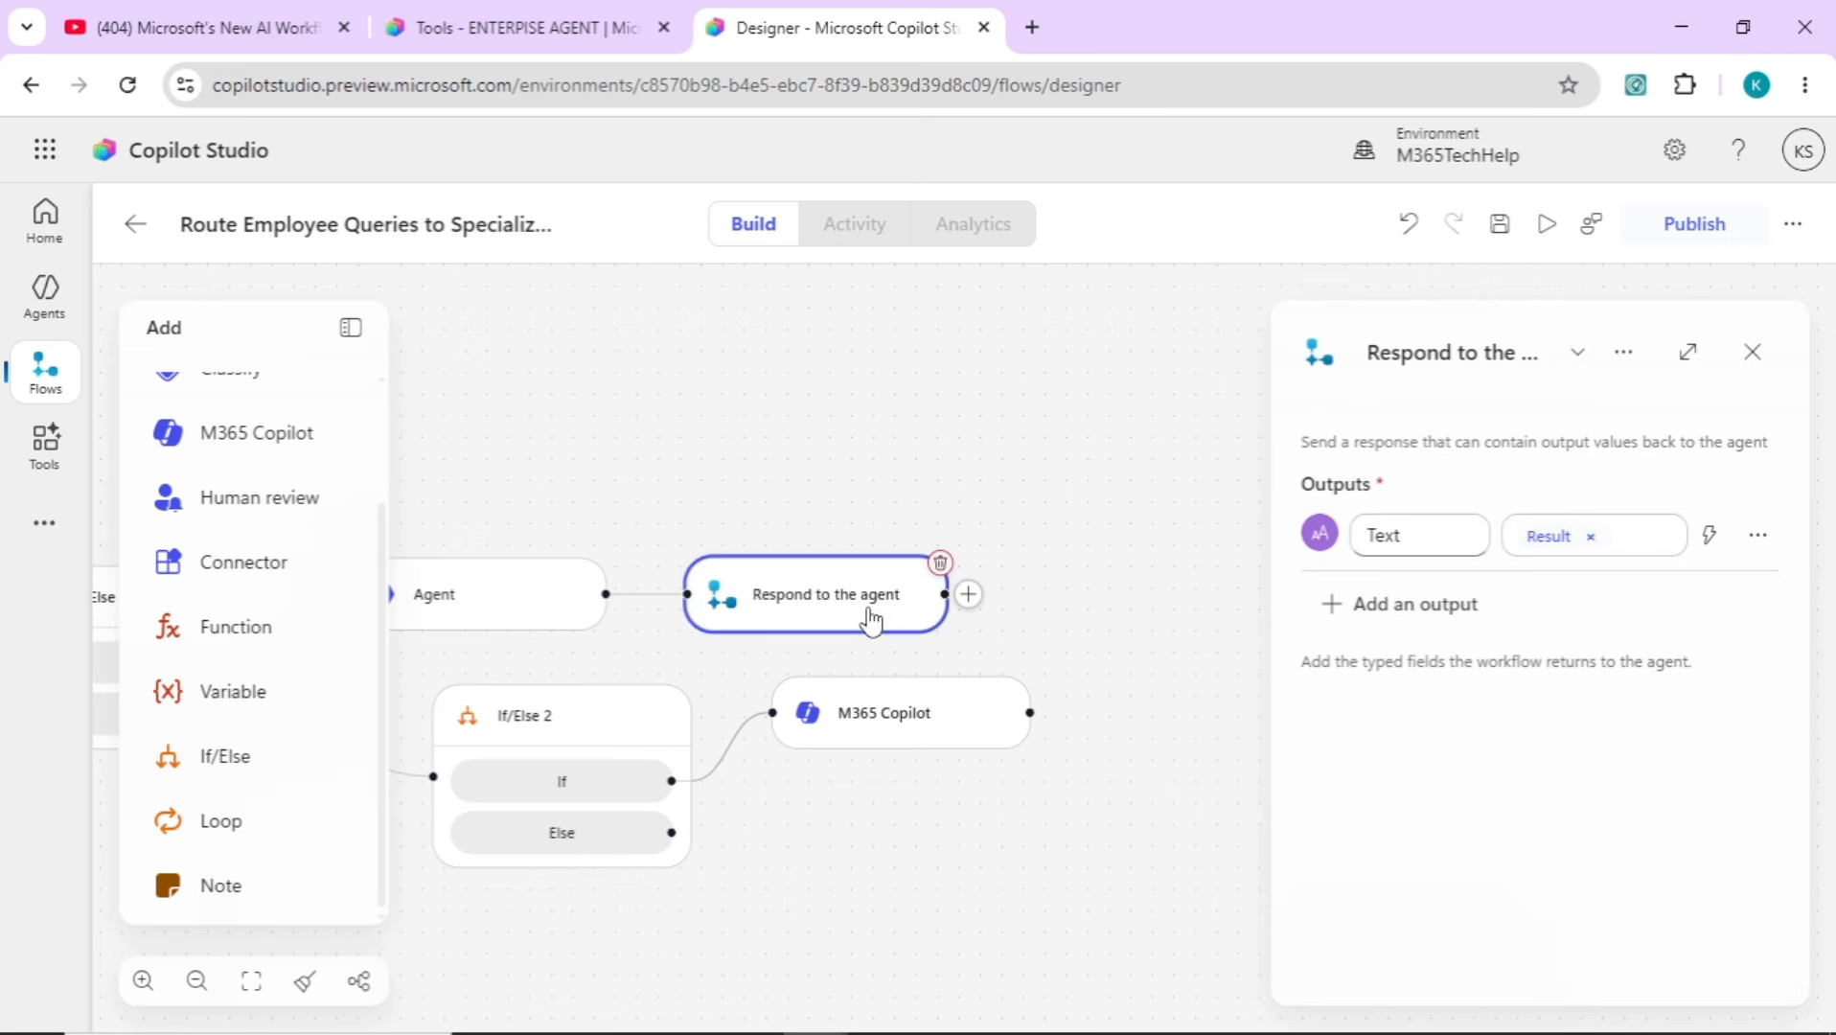
key(ctrl+c)
key(ctrl+v)
drag(1070, 628, 1144, 676)
click(914, 649)
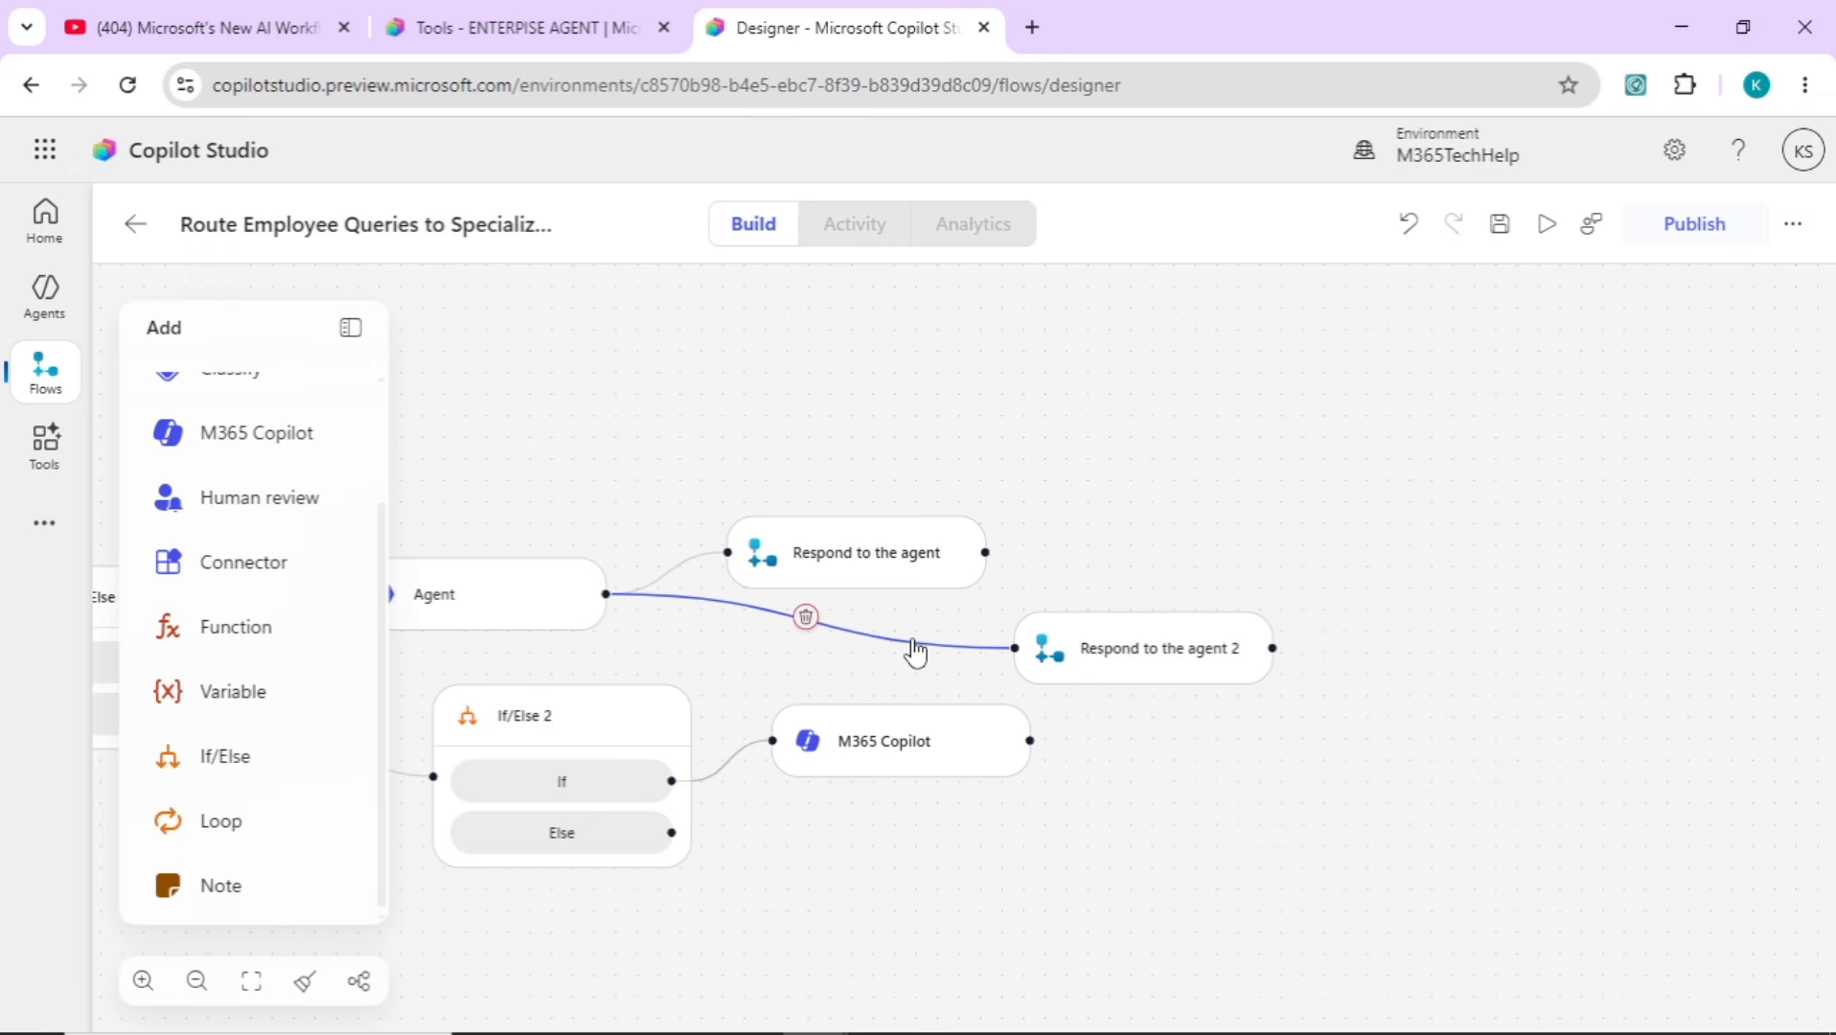
click(807, 619)
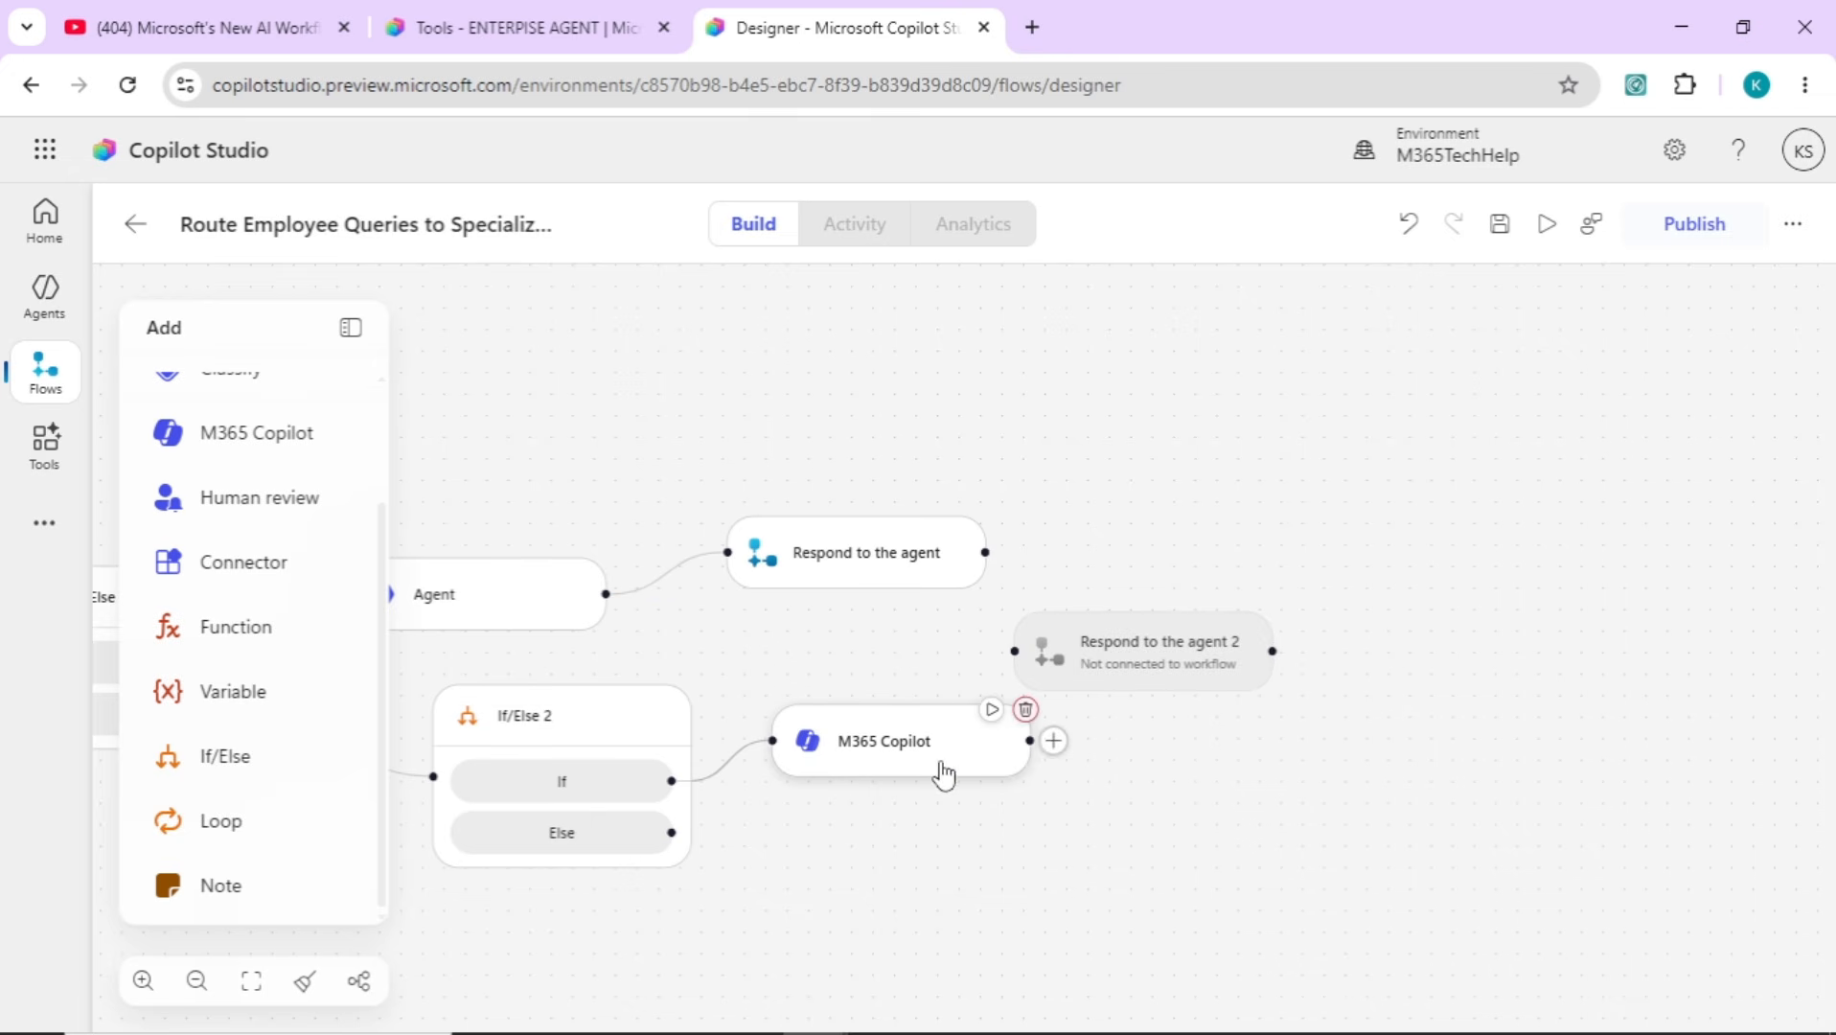
Connect the M365 Copilot node to Respond to the agent 2 and set that node's Text output to the M365 Copilot Response
drag(1036, 740, 1134, 682)
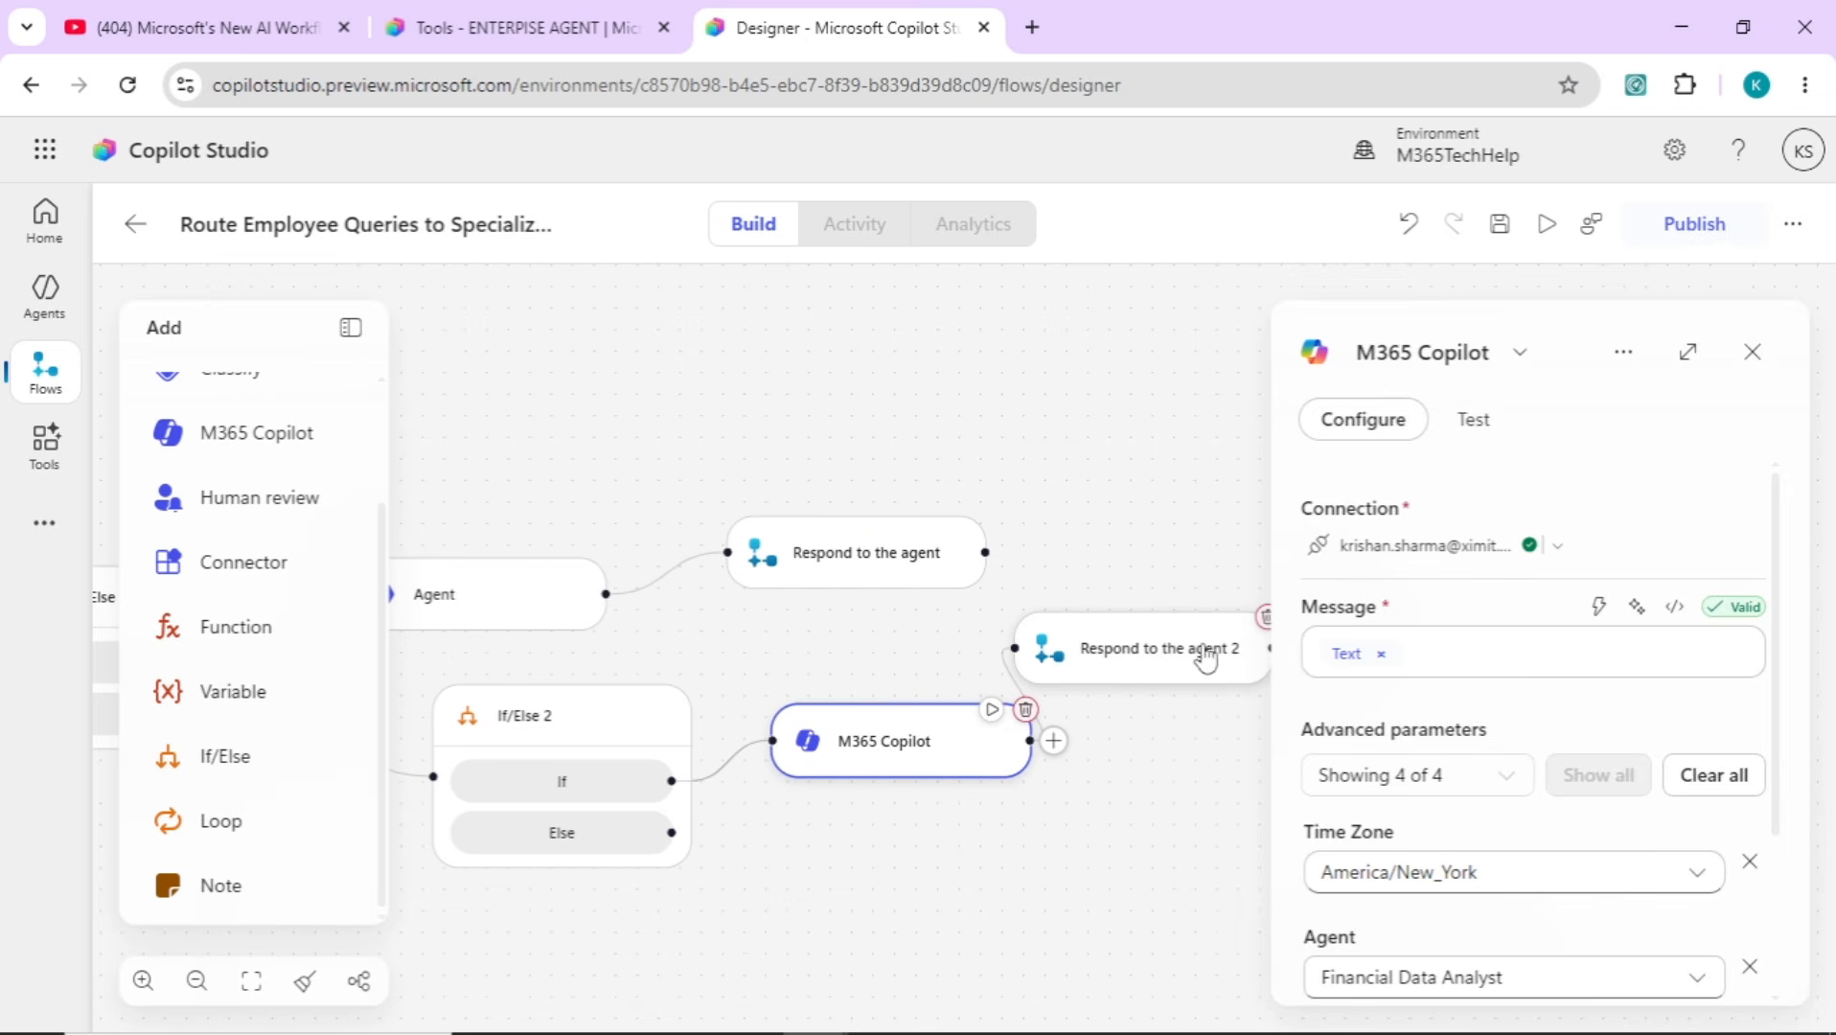
click(1171, 656)
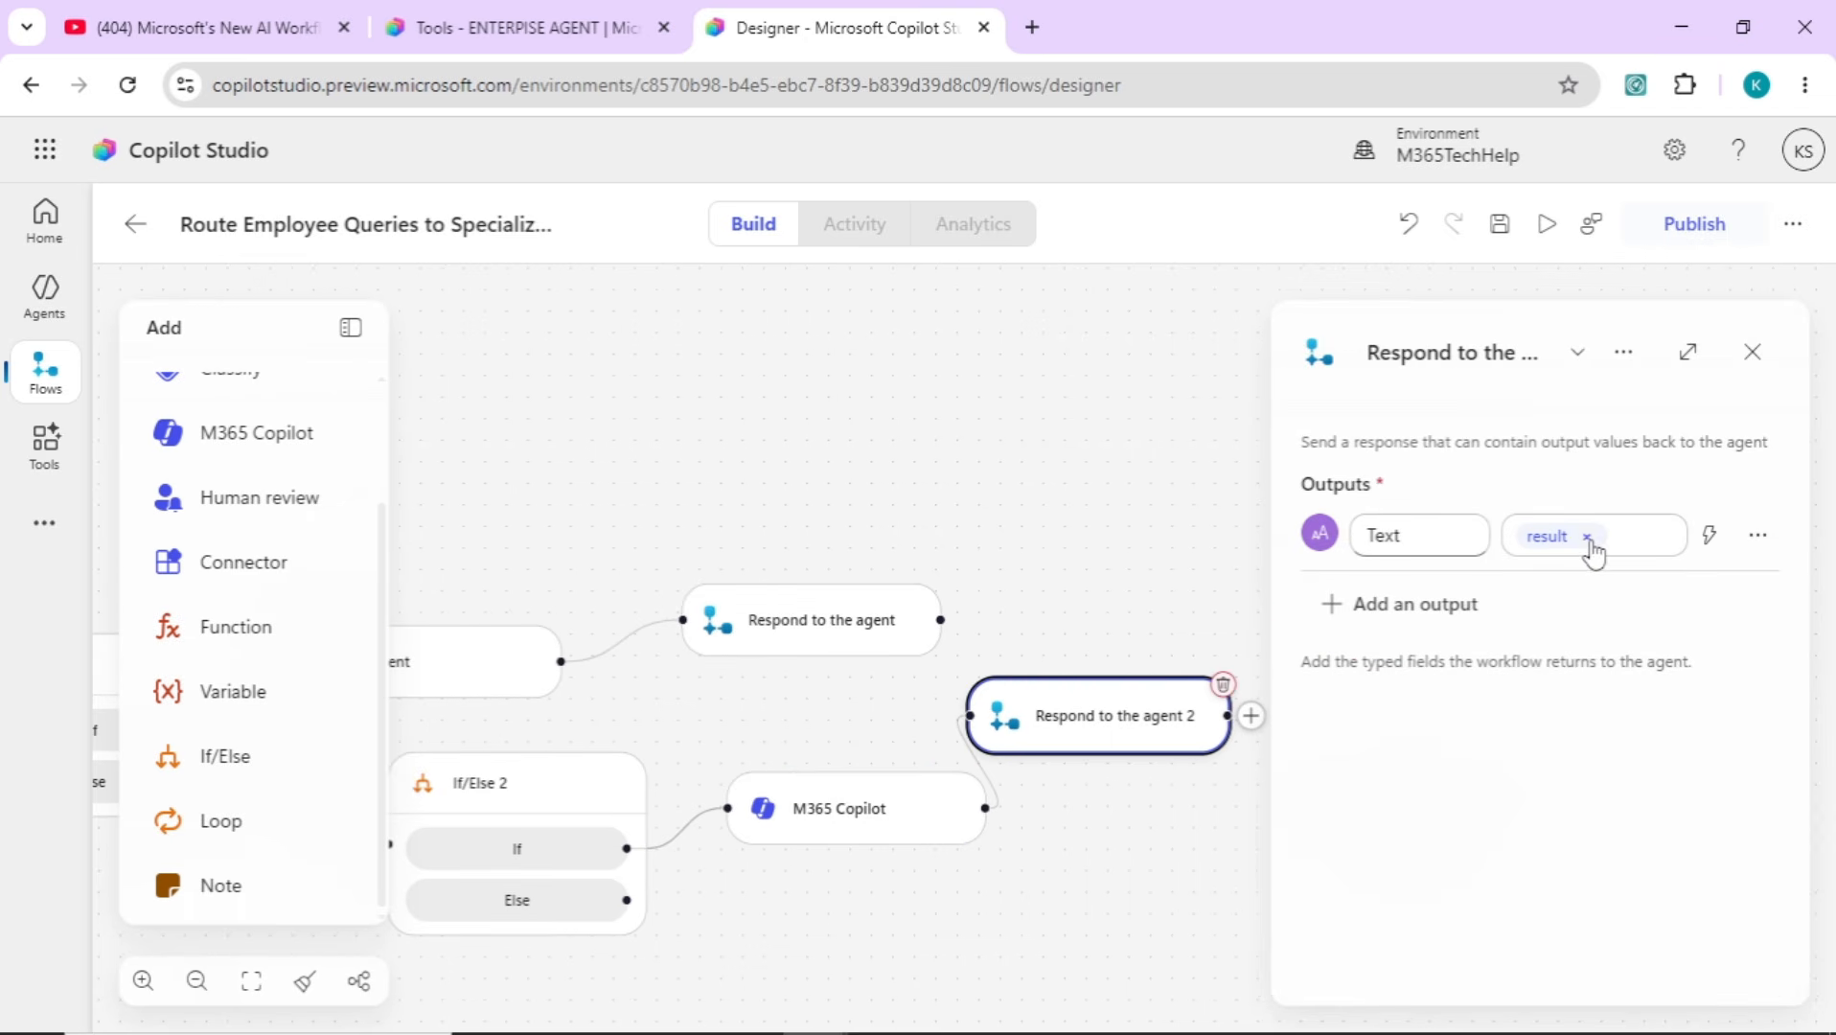
click(1588, 538)
click(1708, 535)
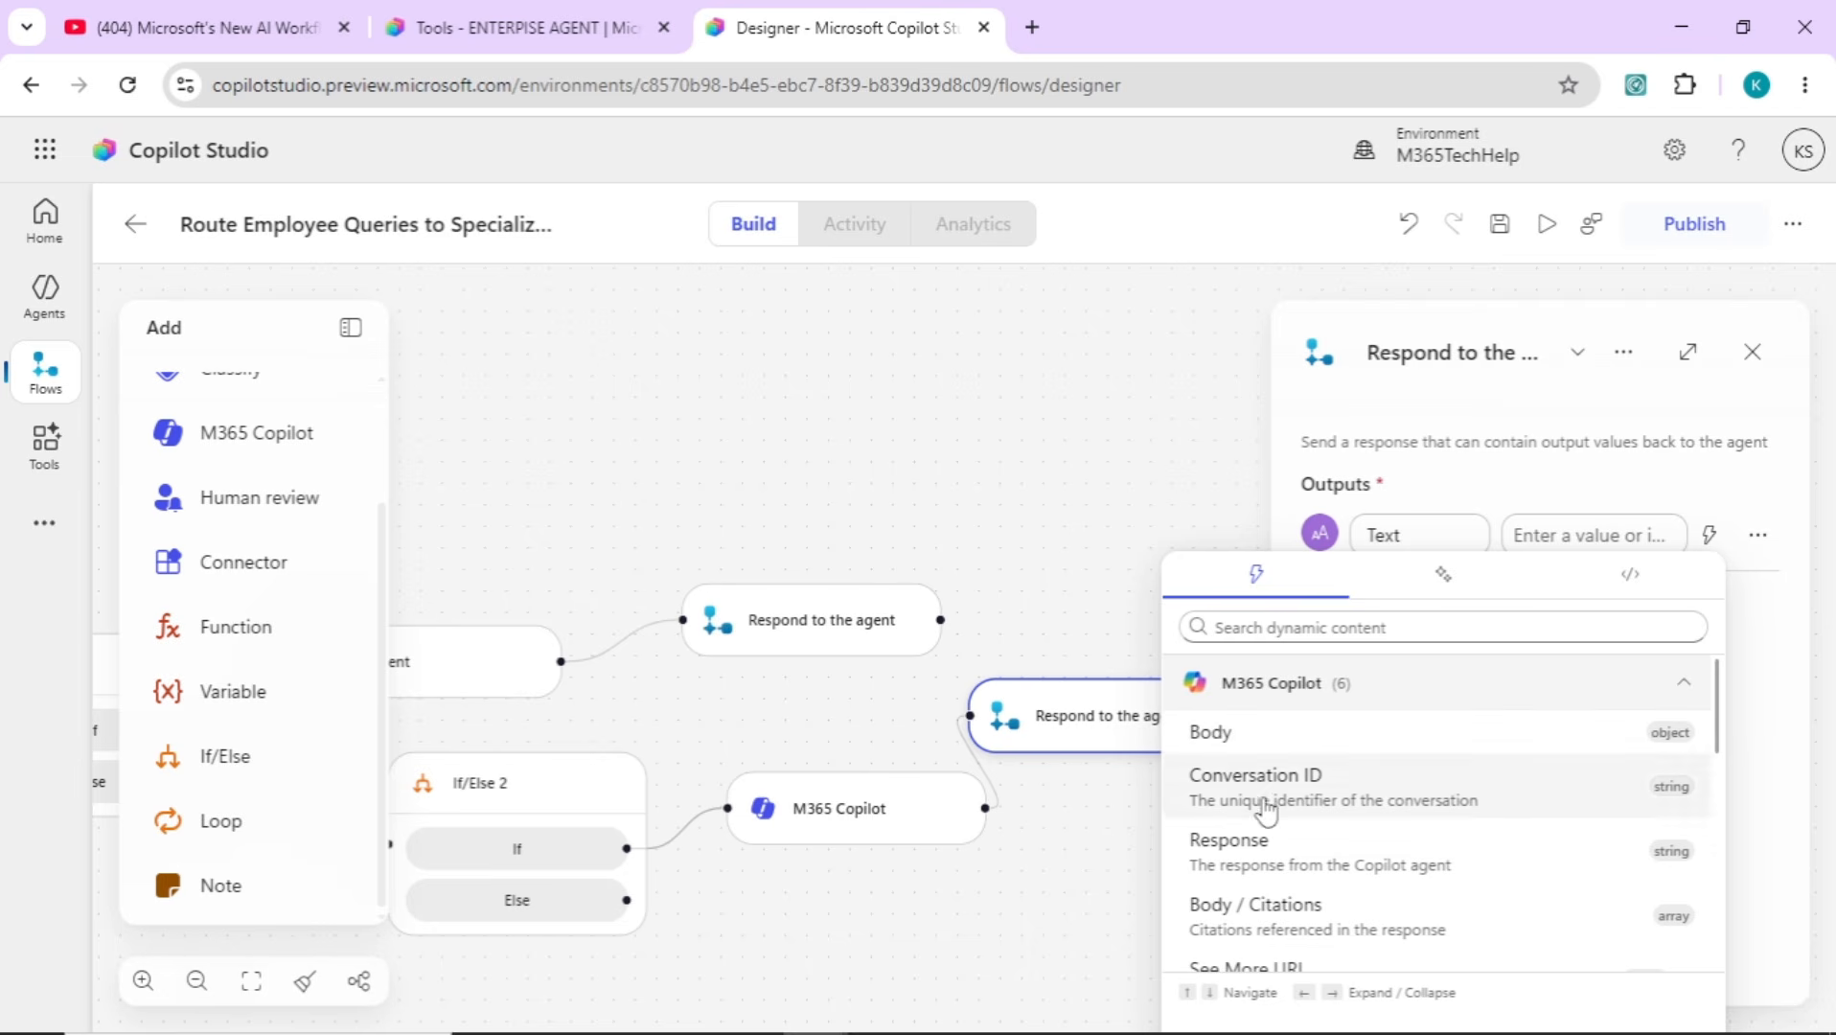
click(1275, 844)
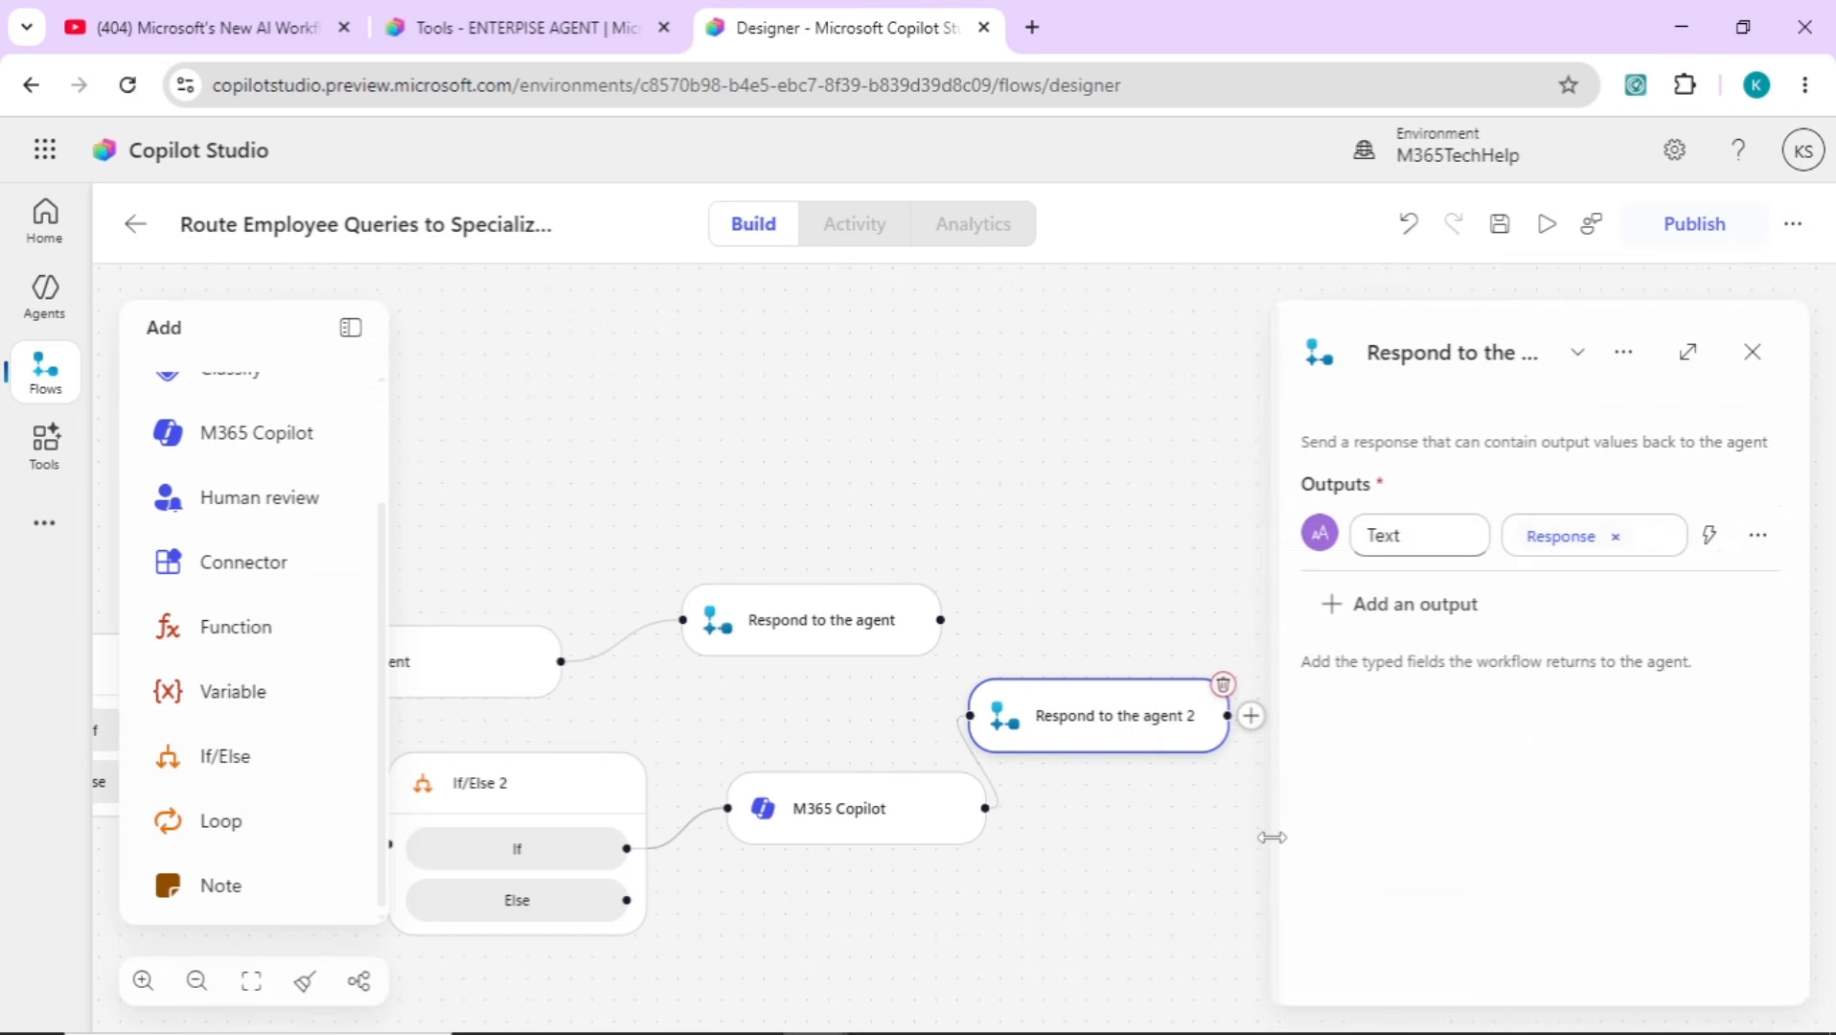
Save the employee query routing workflow
drag(1082, 565, 1160, 482)
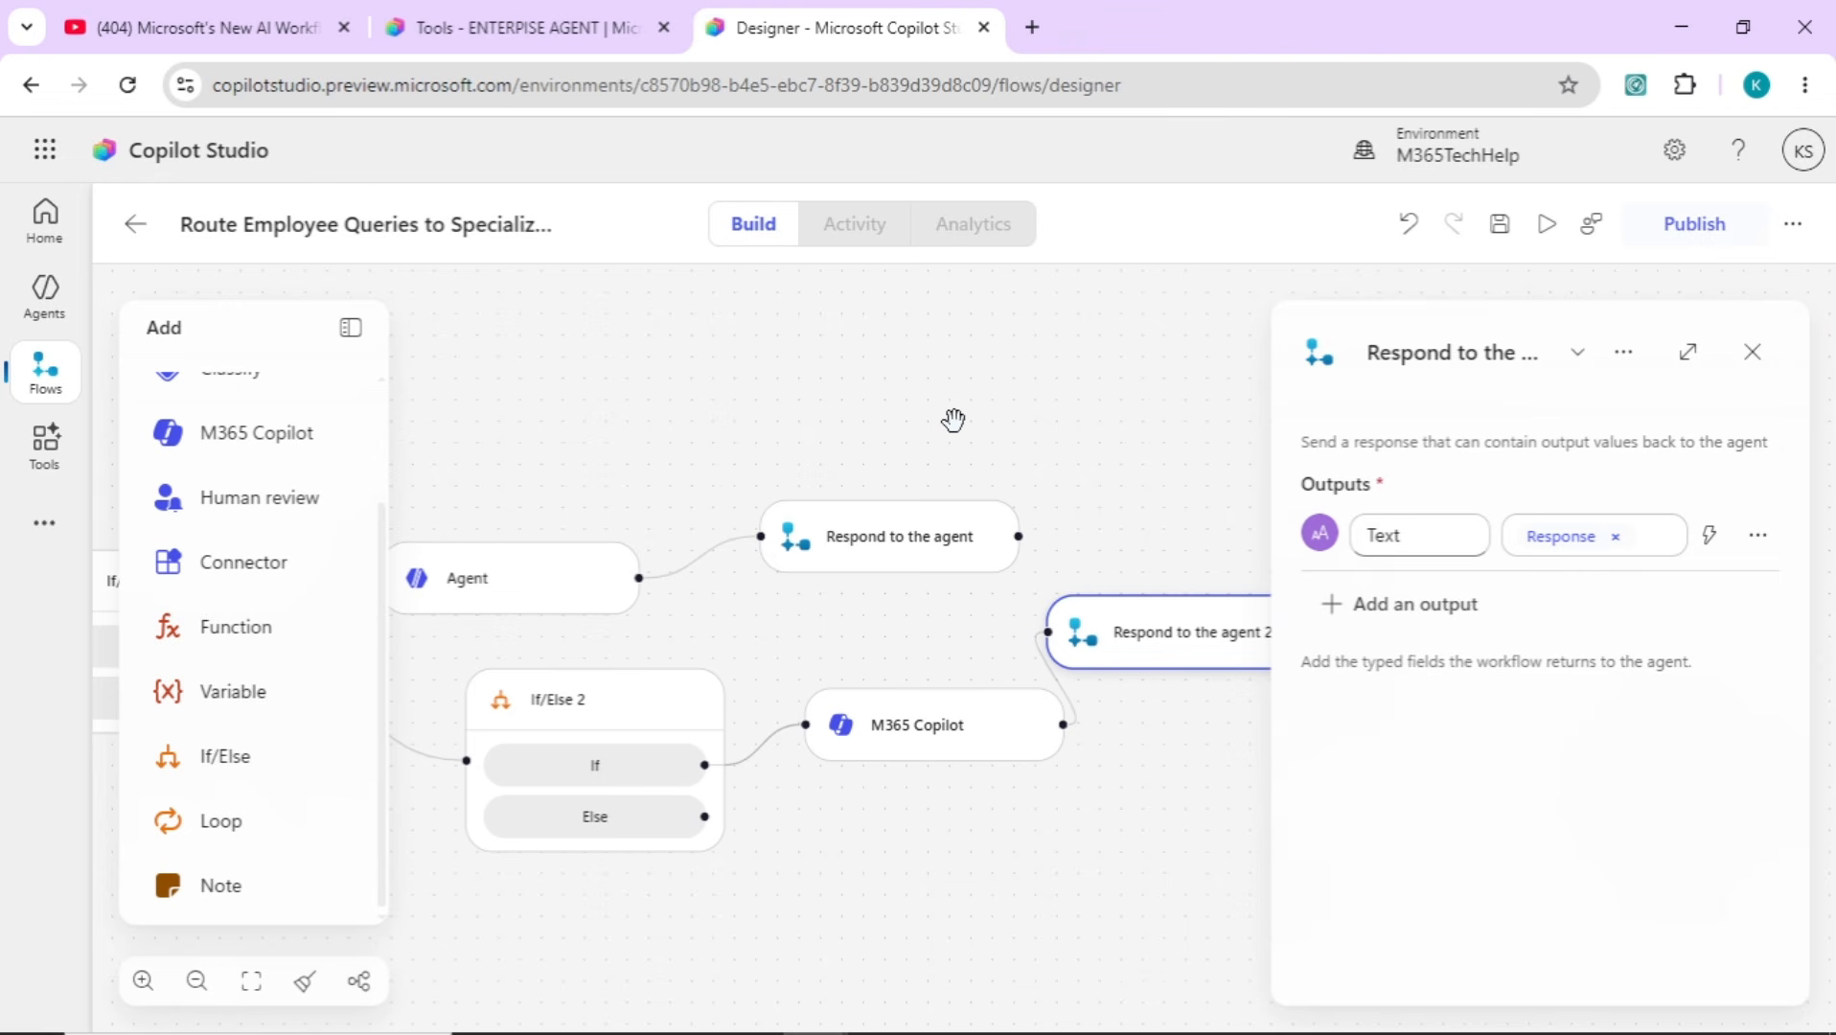
drag(751, 398, 1123, 434)
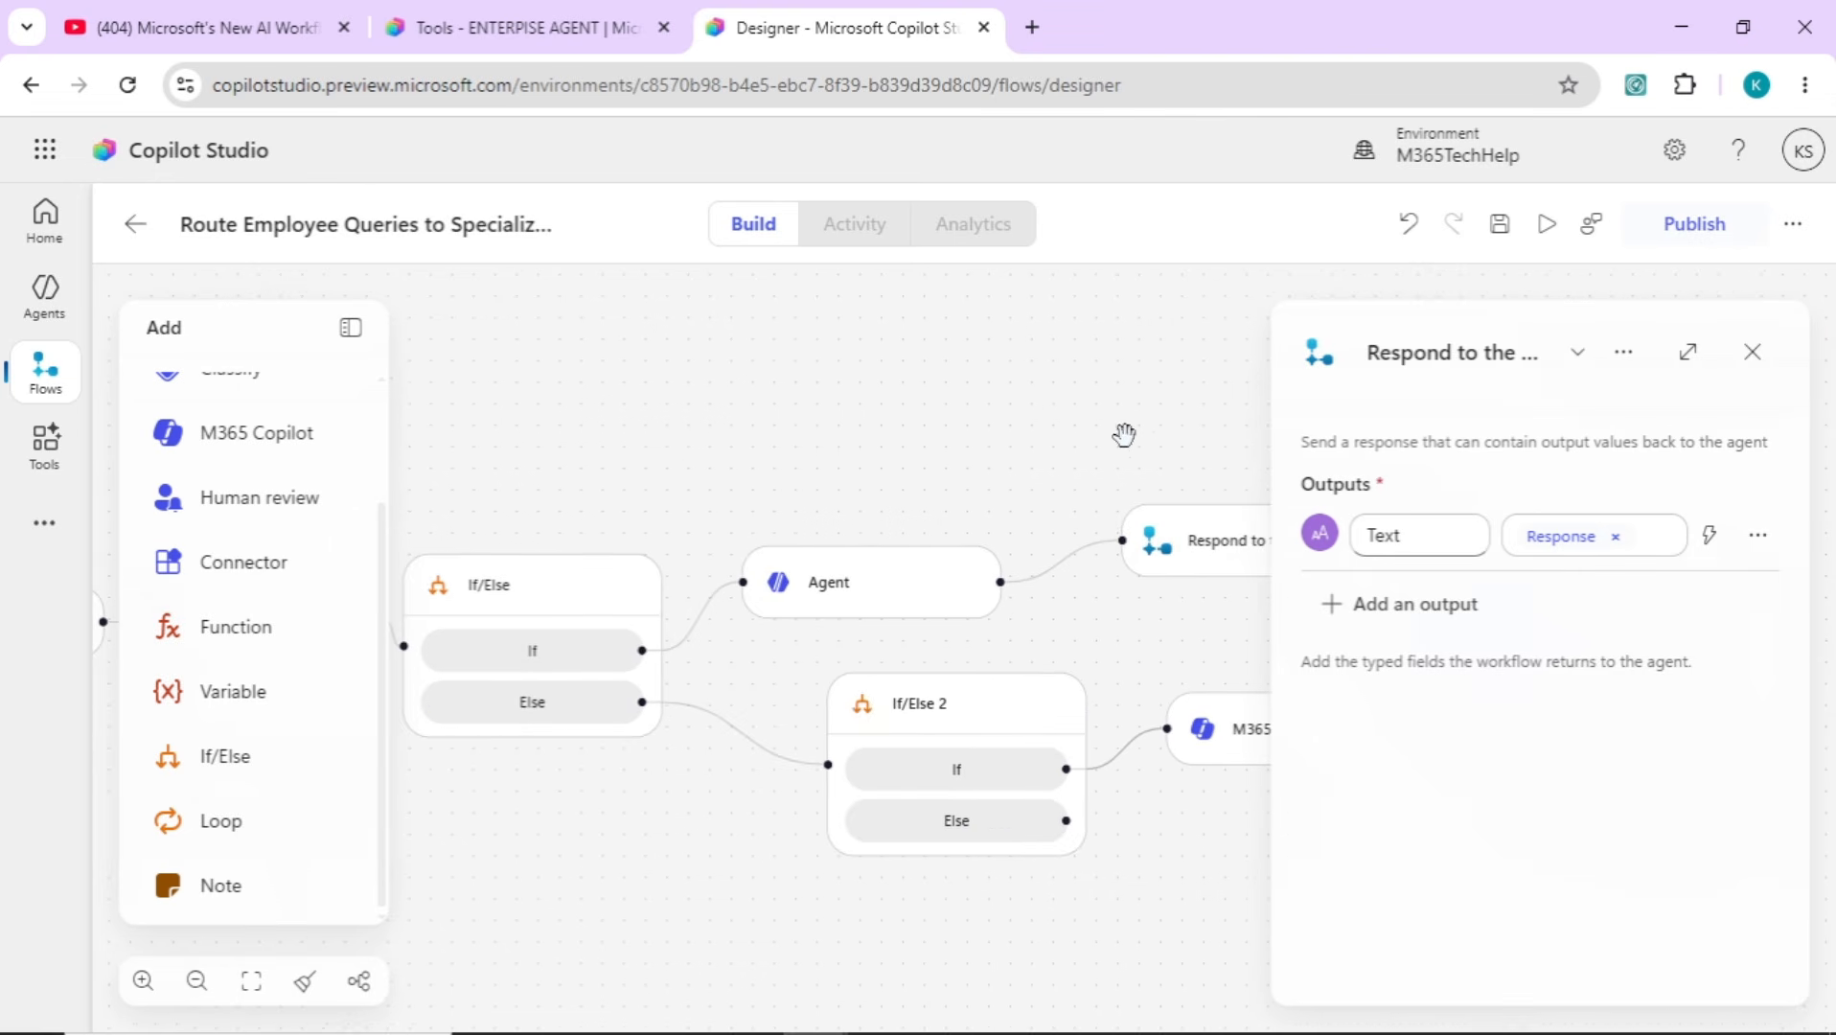
drag(681, 458, 979, 454)
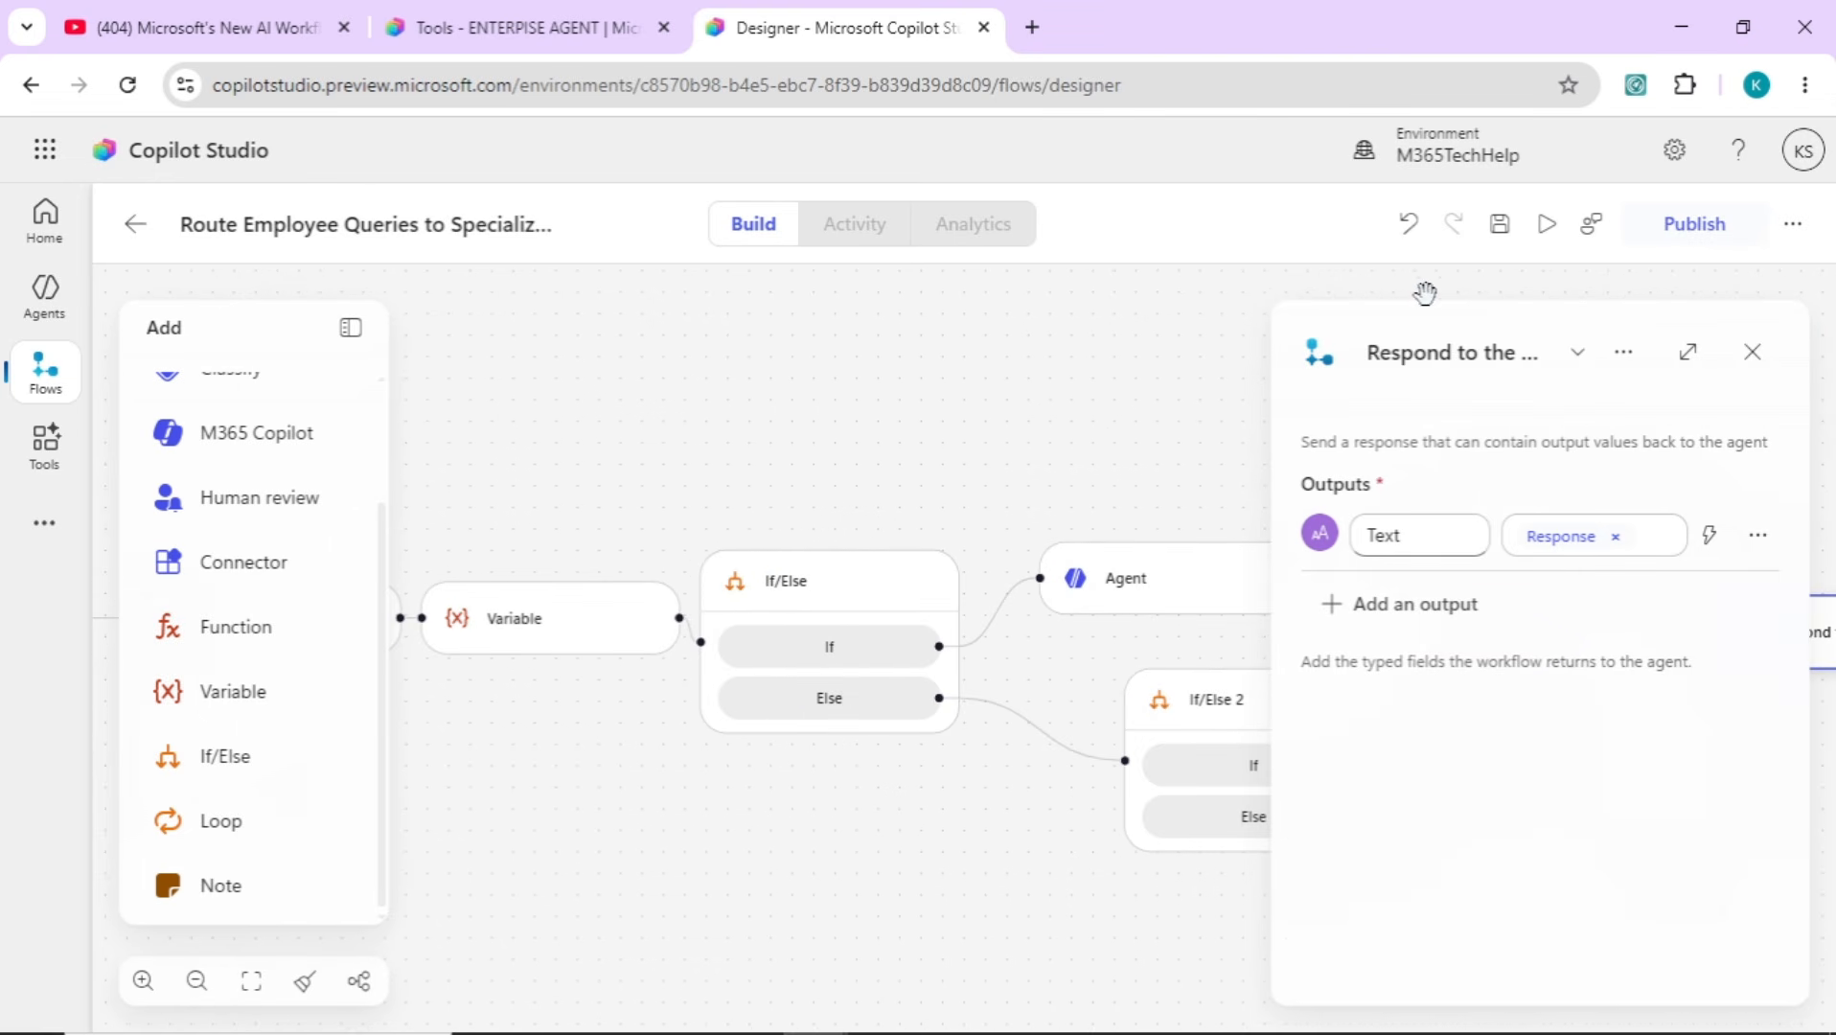
click(1501, 226)
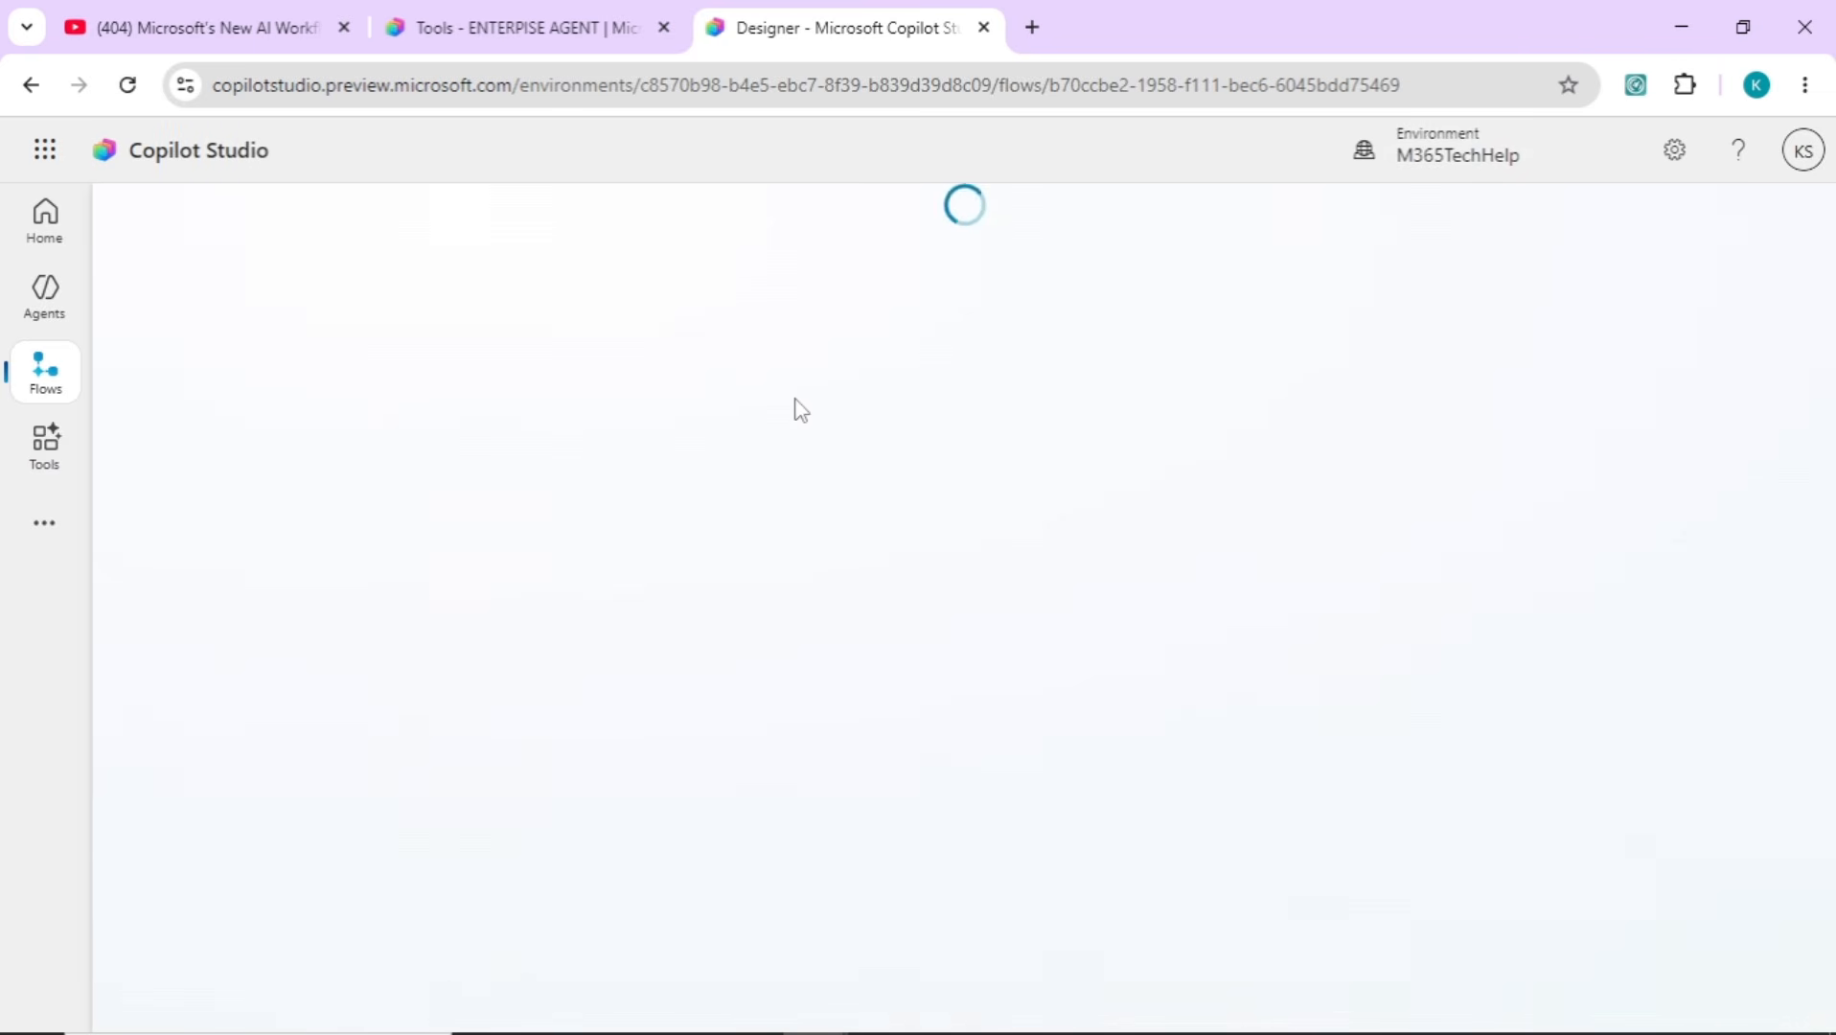
Return to the Copilot Studio home page in the agent's browser tab and create a blank agent named "Enterpise Assitant"
click(525, 27)
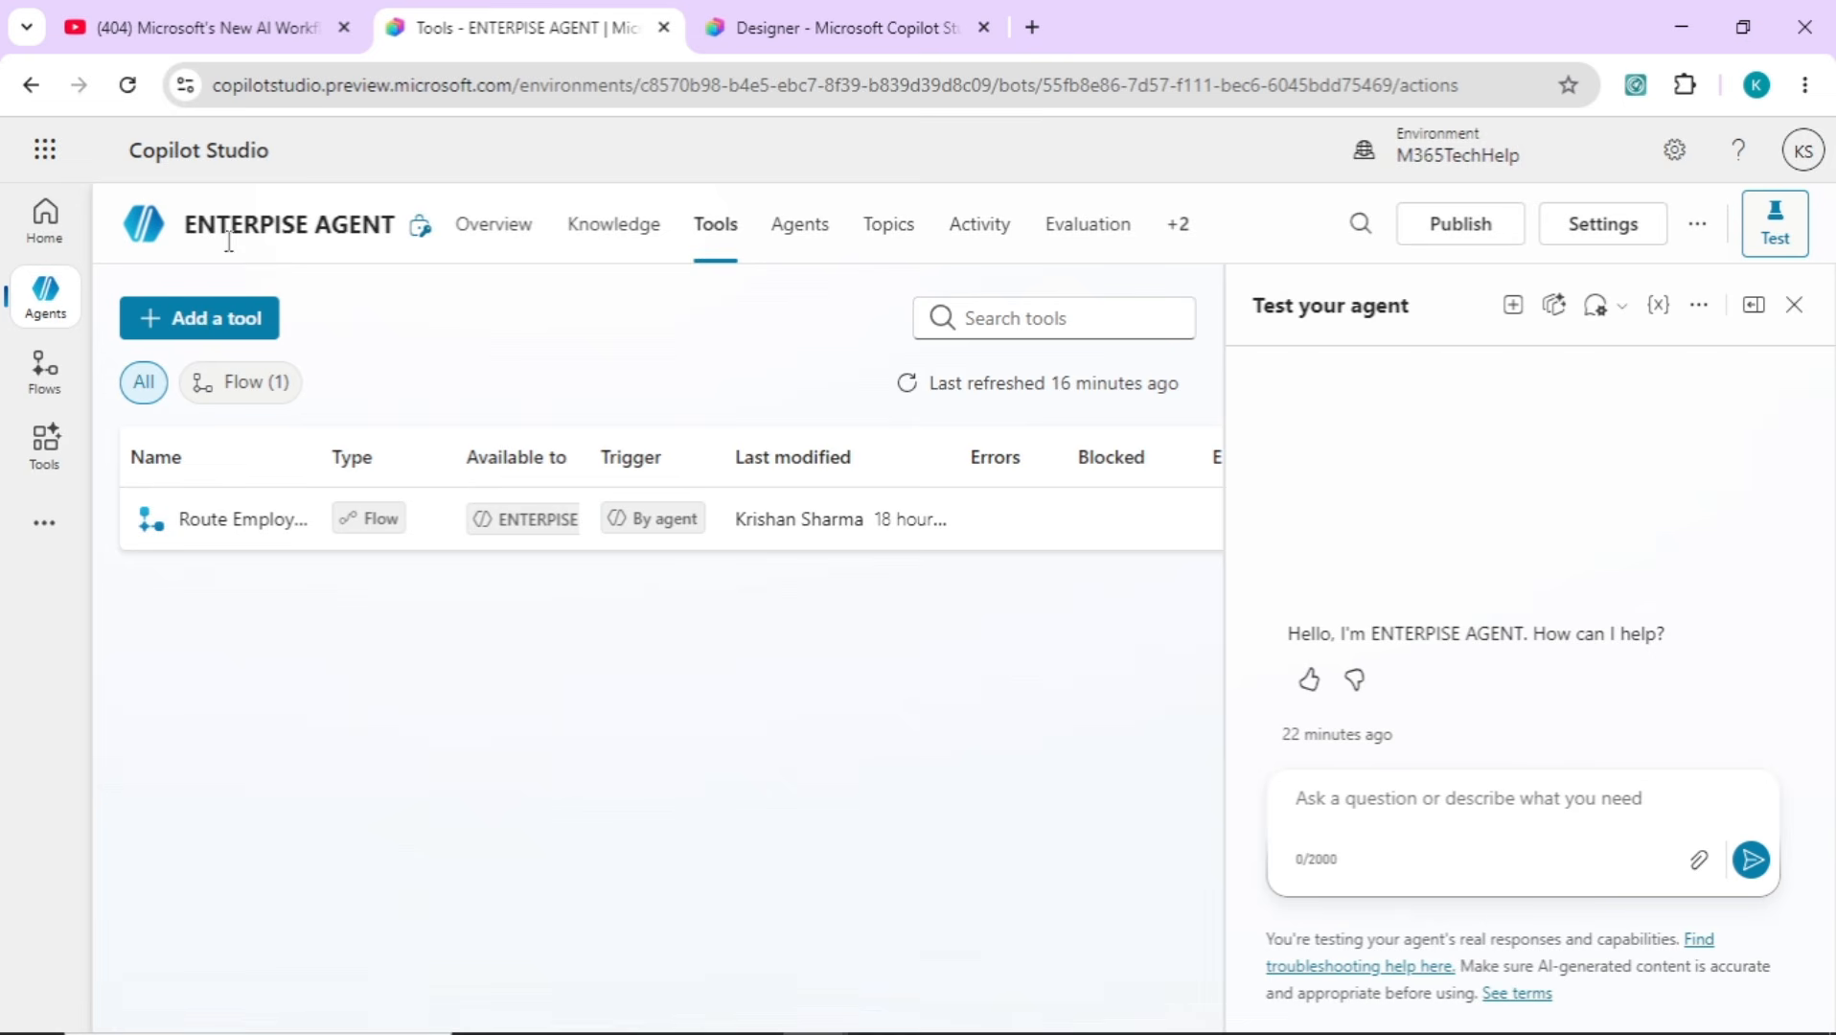
click(55, 230)
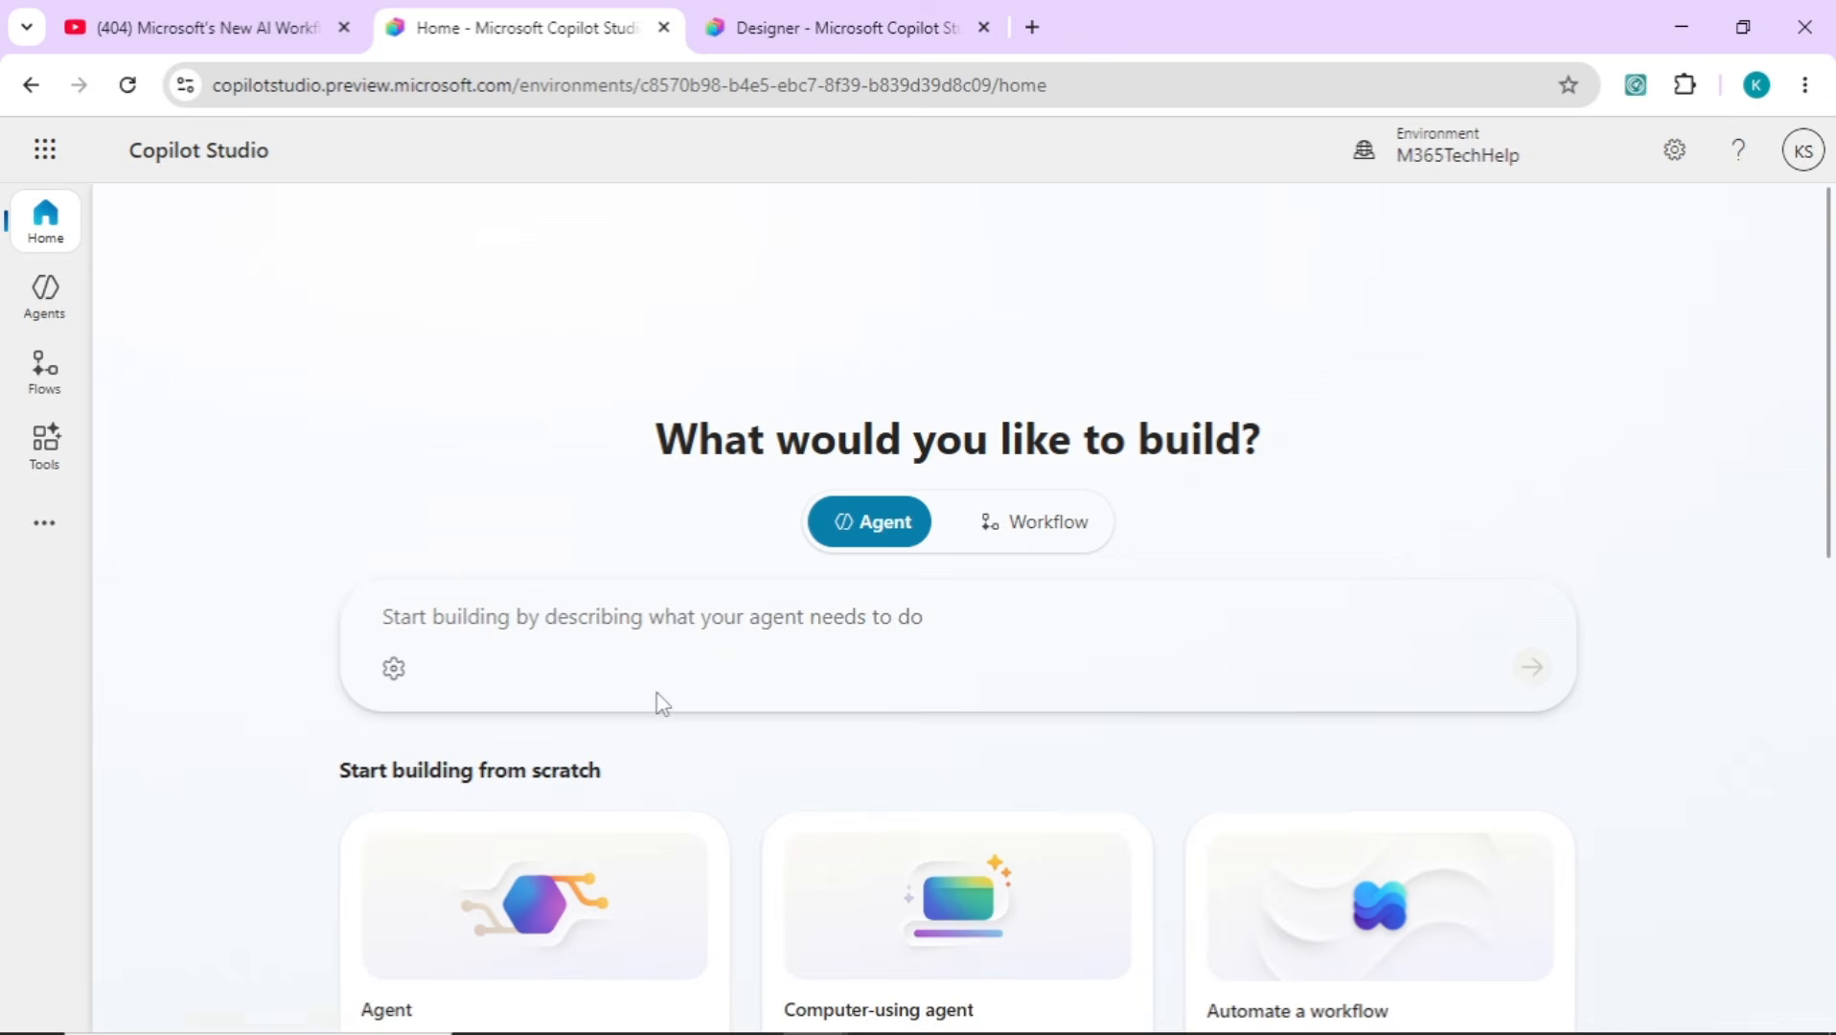
click(628, 884)
click(823, 526)
text(Enterpis)
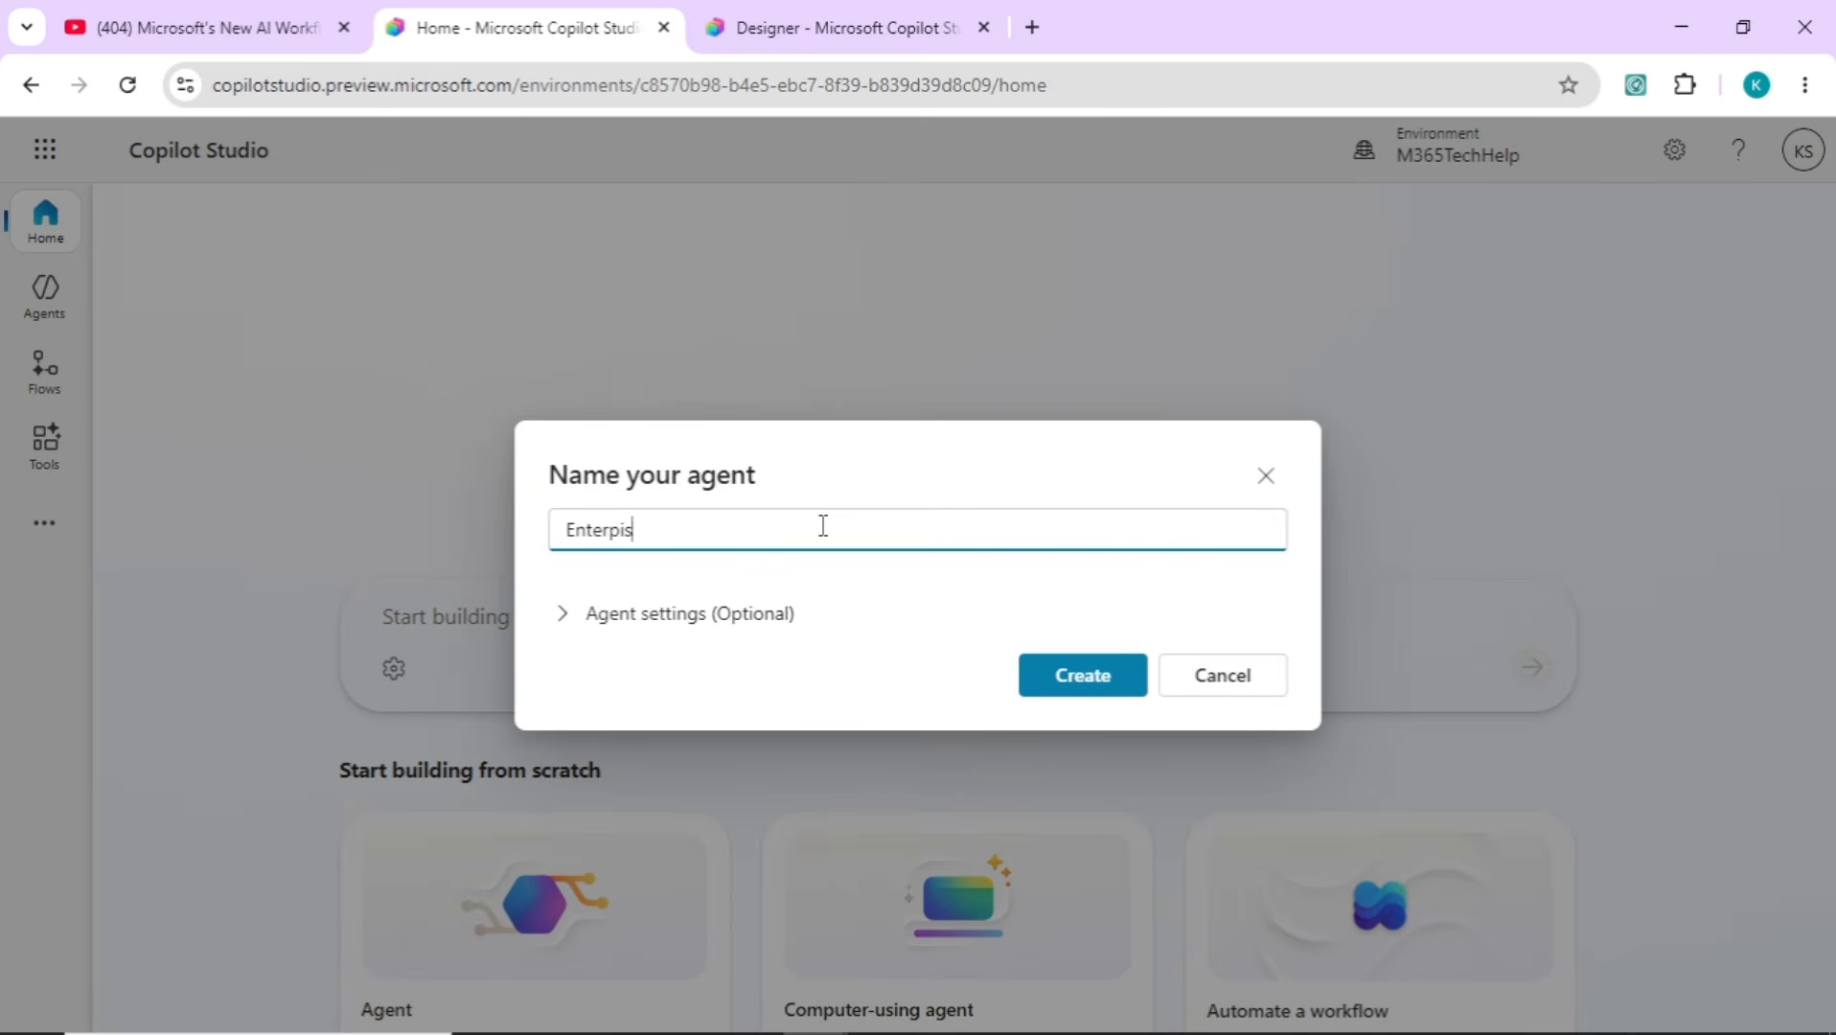
text(e Assitant)
click(1074, 676)
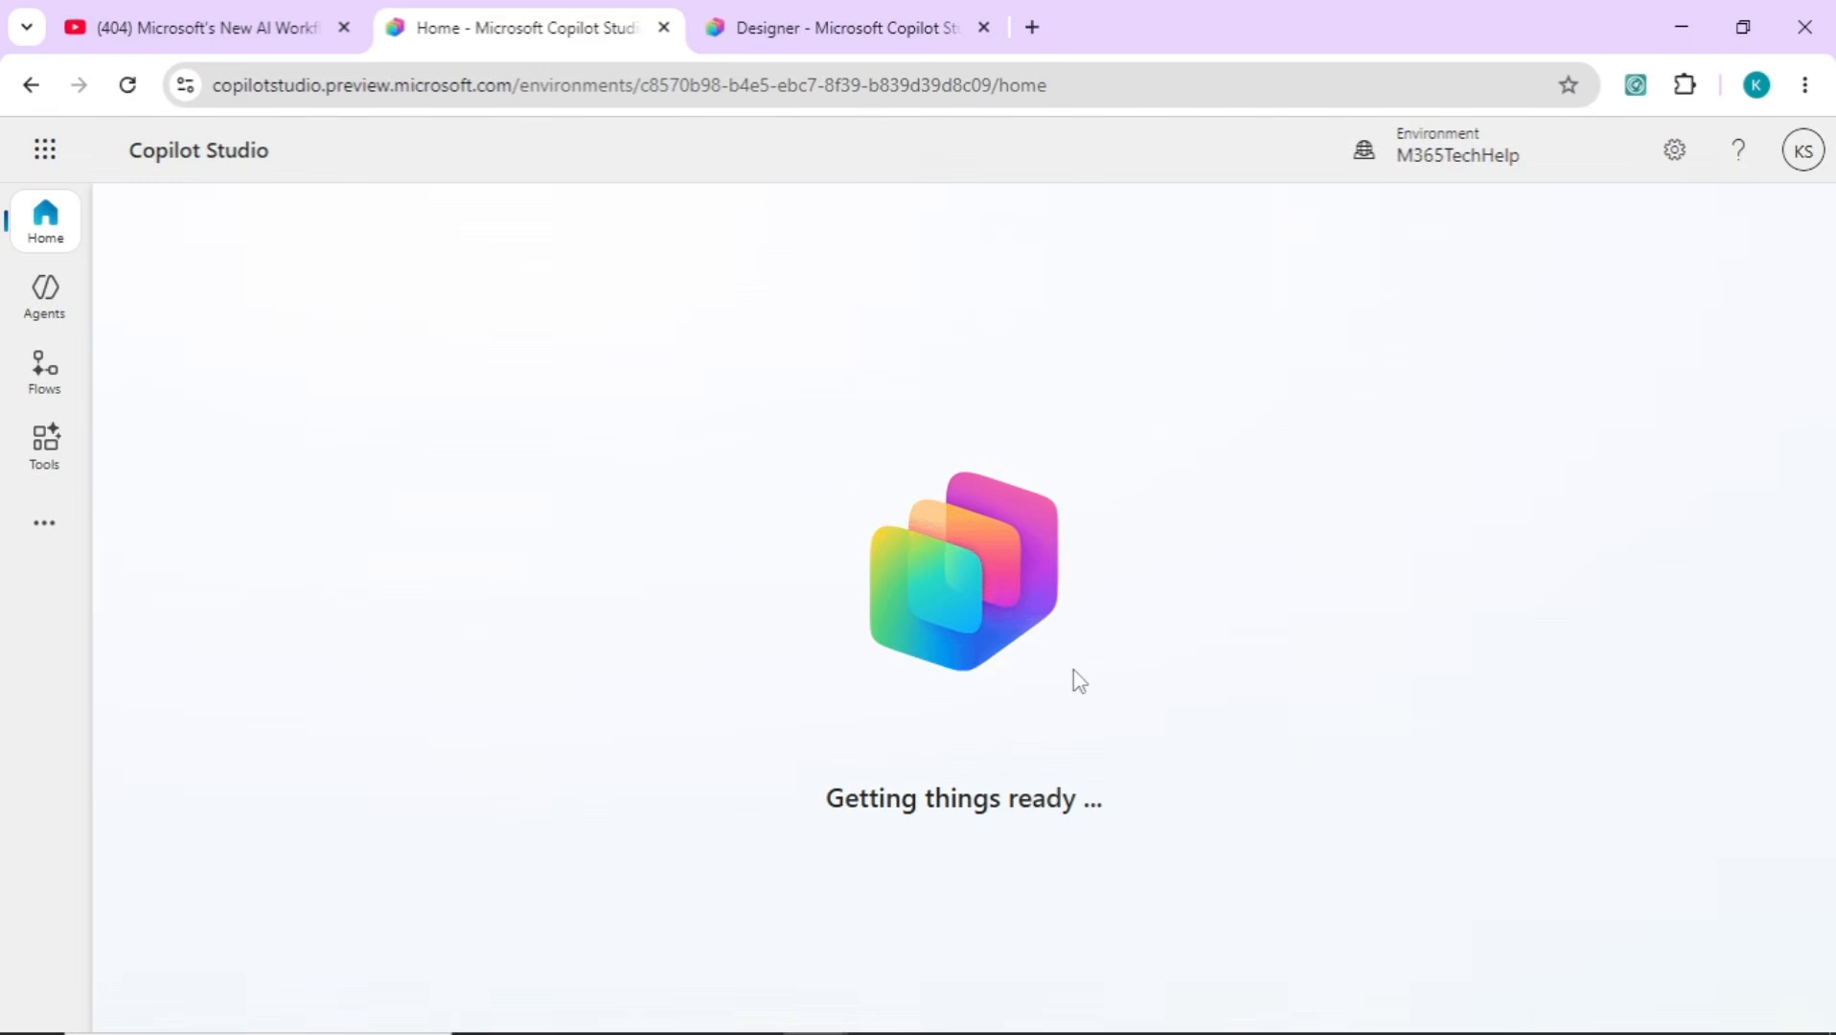
Fill the agent's description with the prepared text on routing HR, Finance and IT requests through the tool, and enlarge the description box
click(841, 11)
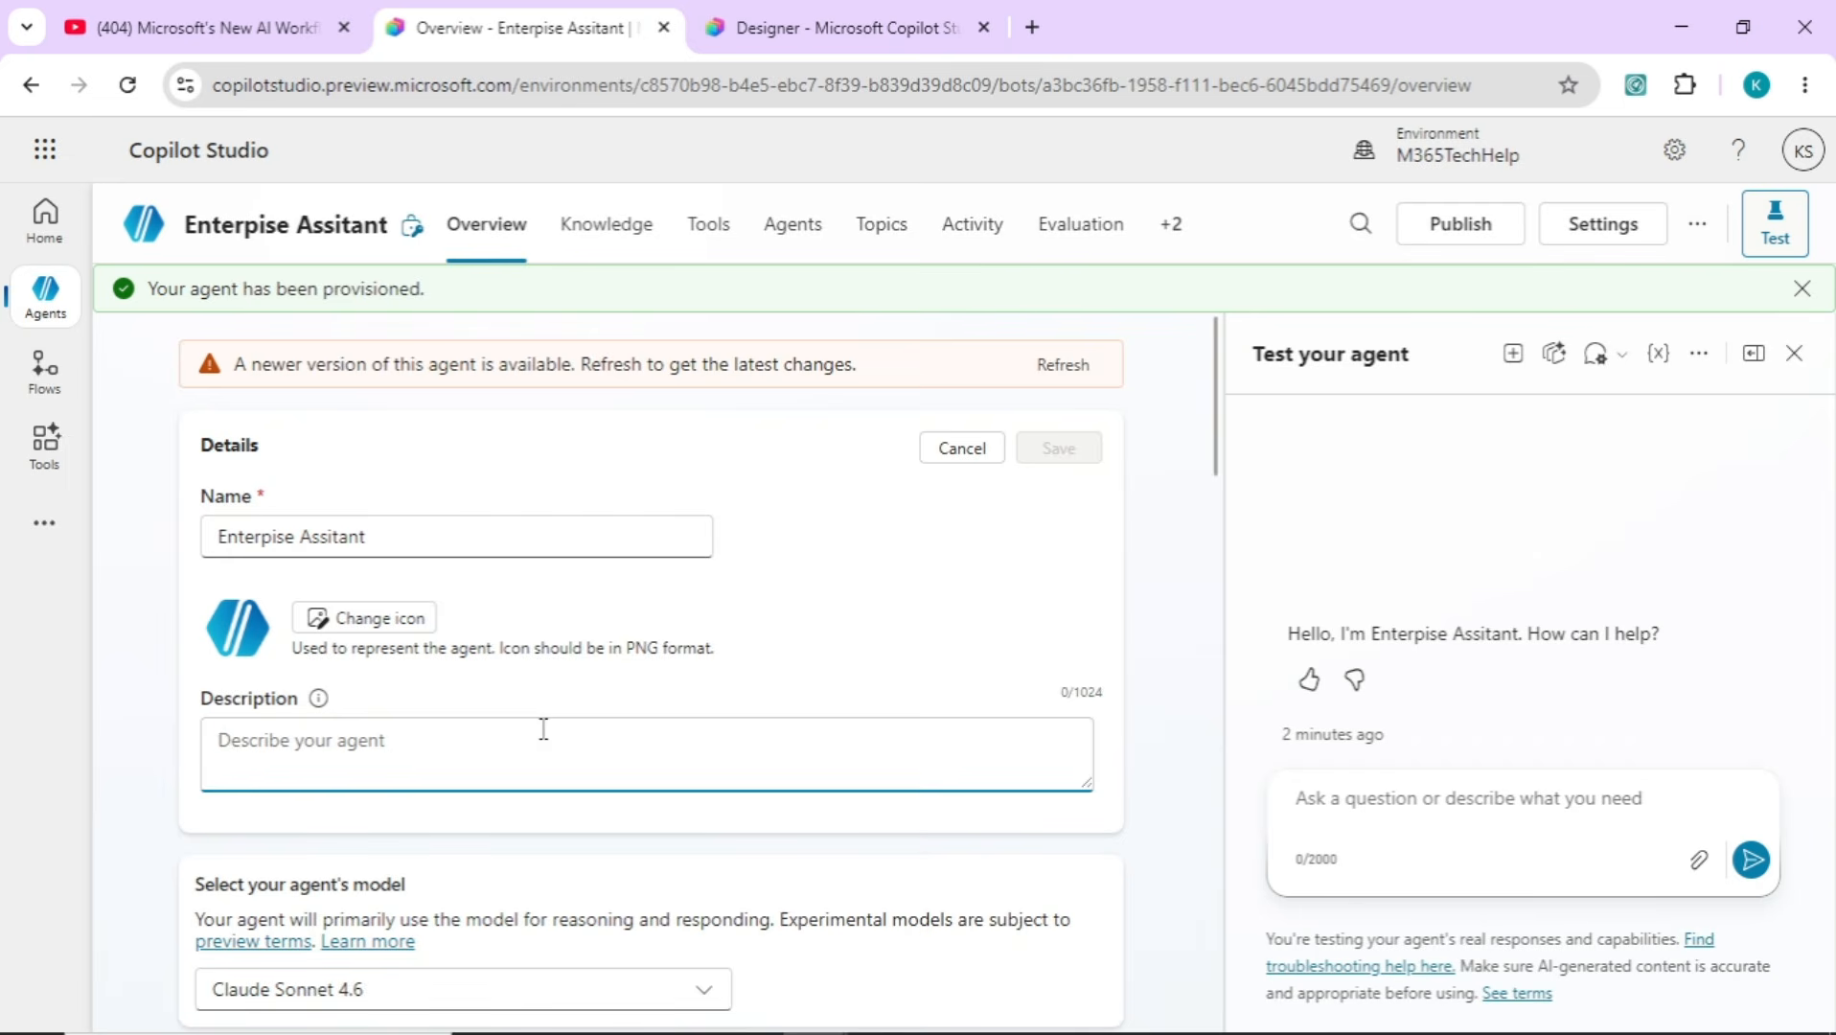
key(ctrl+v)
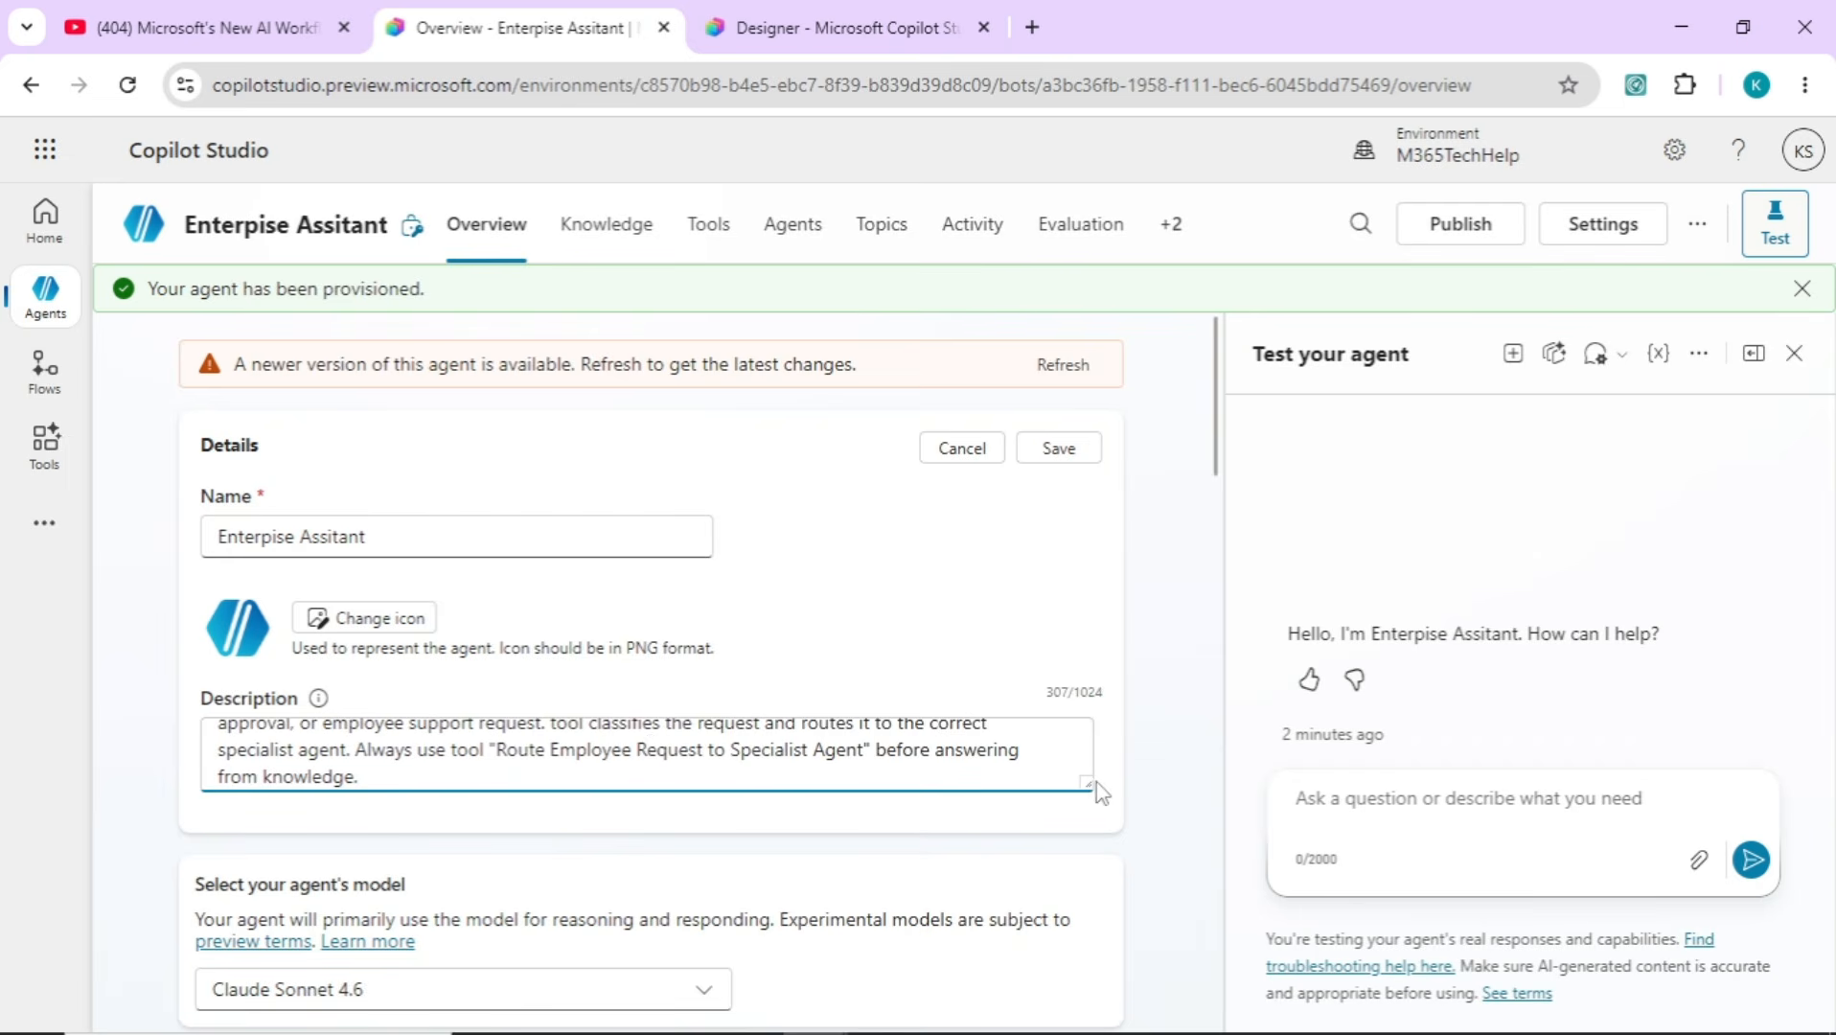
drag(1086, 781, 1088, 922)
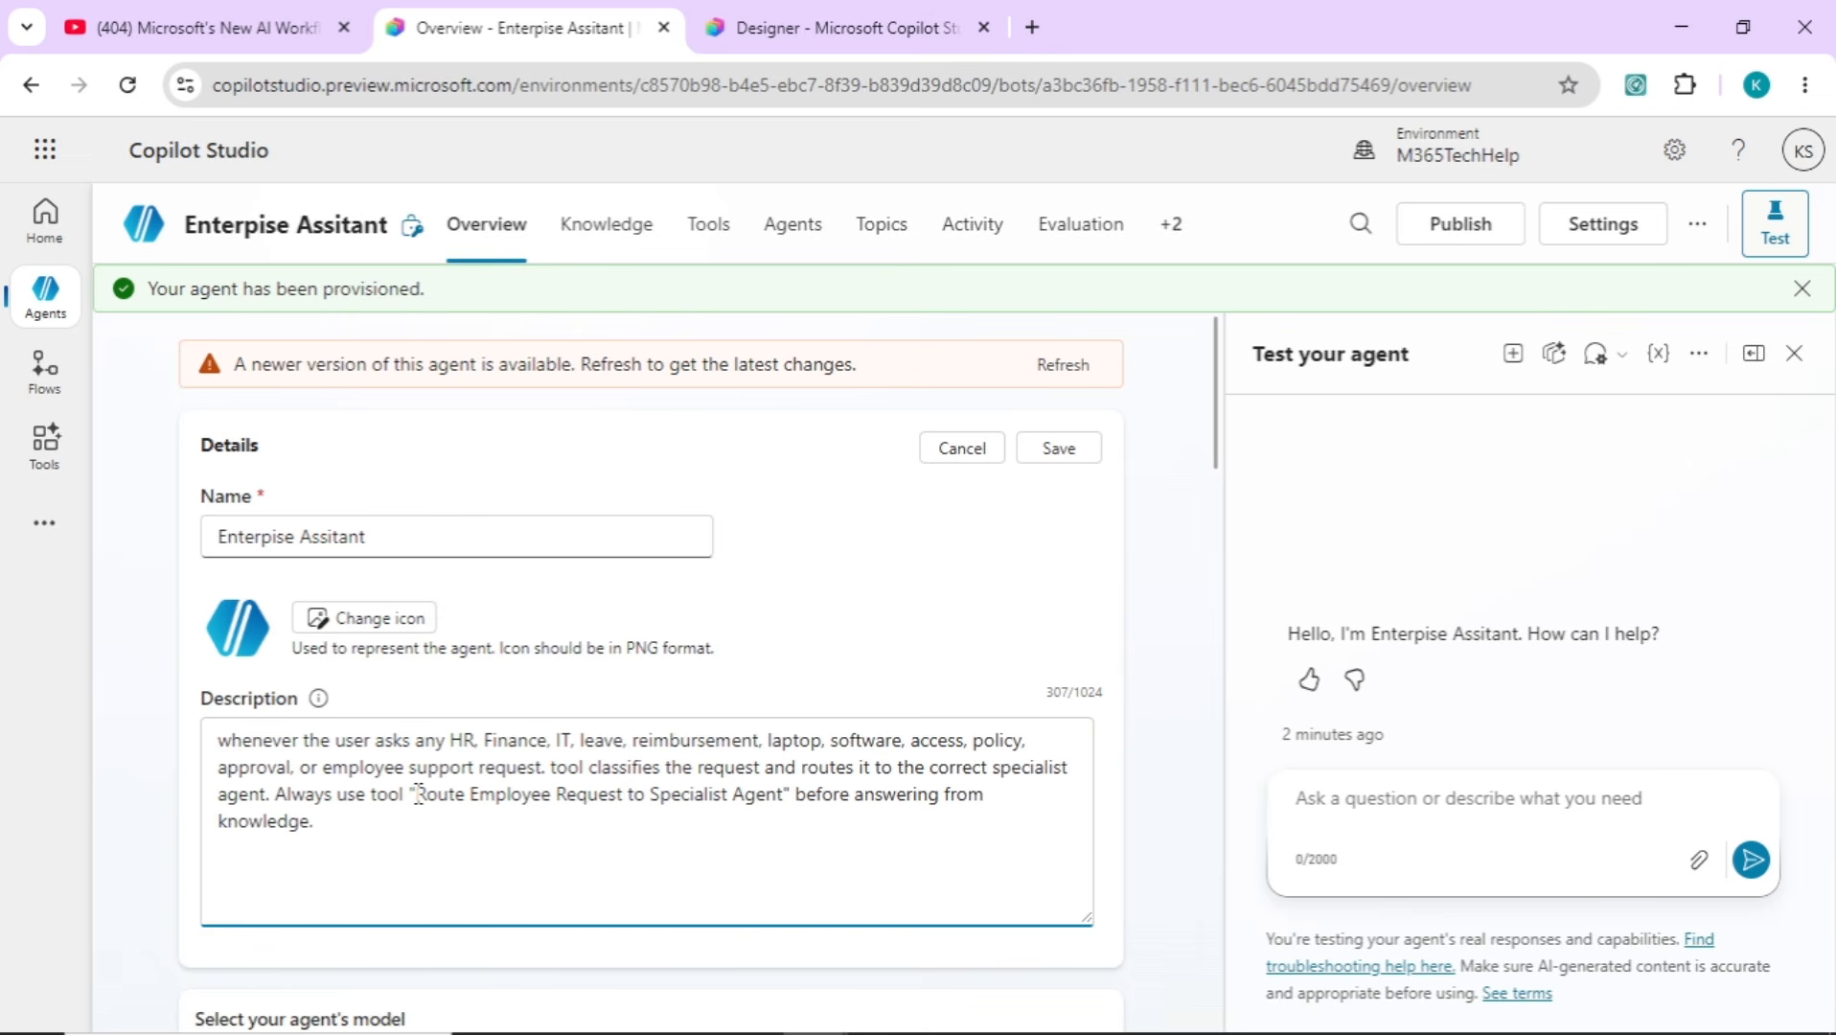
Replace the tool name quoted in the agent's description with "Route Employee Queries to Specialized Agents" and save the details
drag(418, 795, 786, 803)
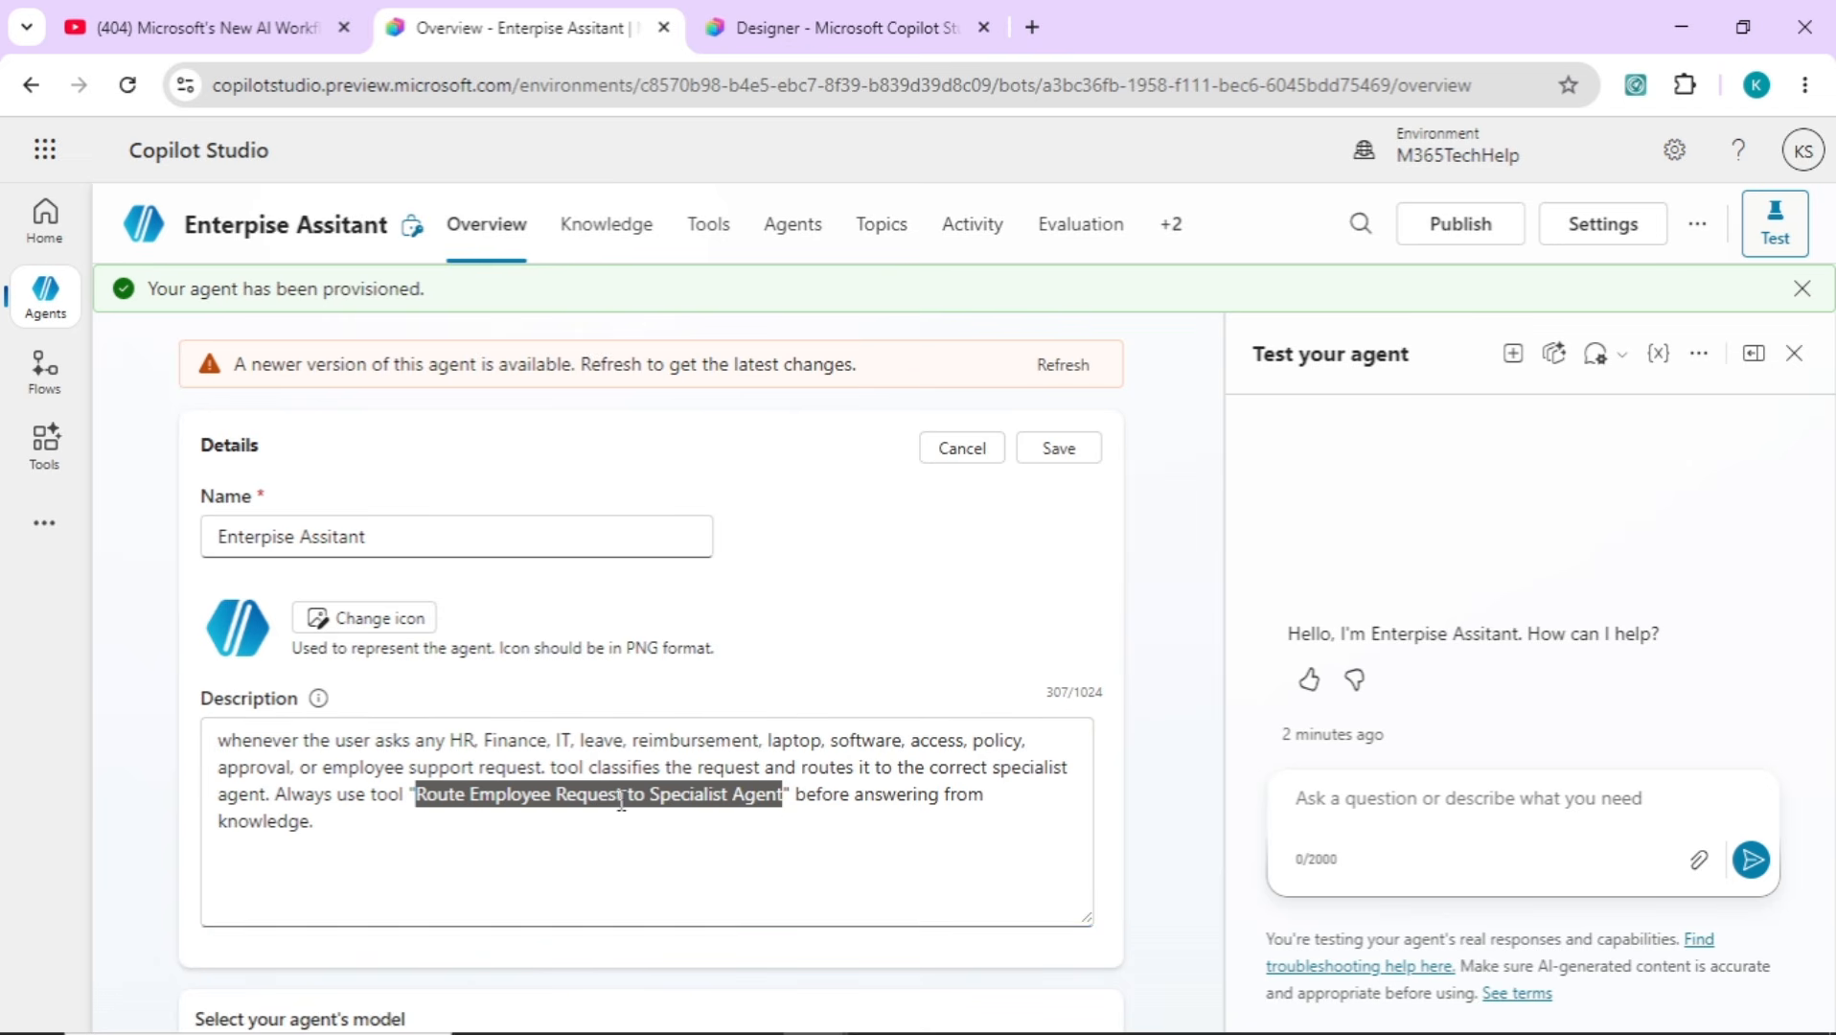
key(ctrl+v)
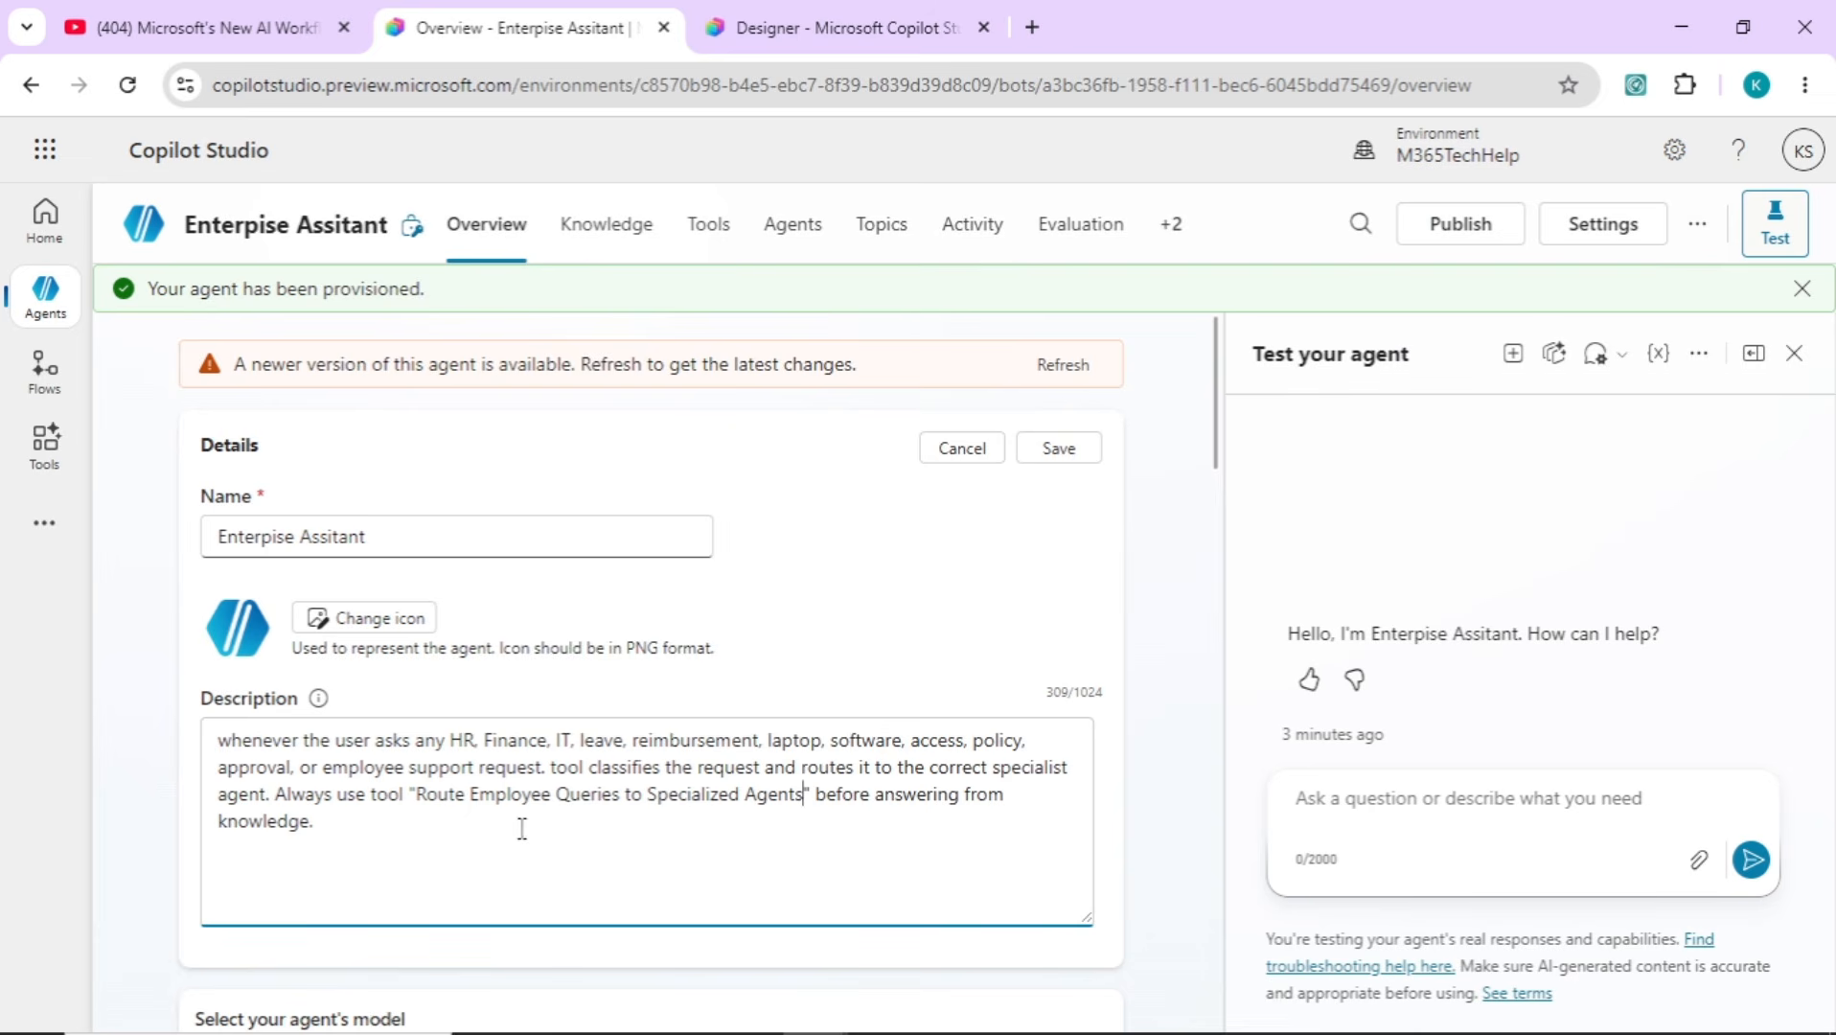
click(1058, 448)
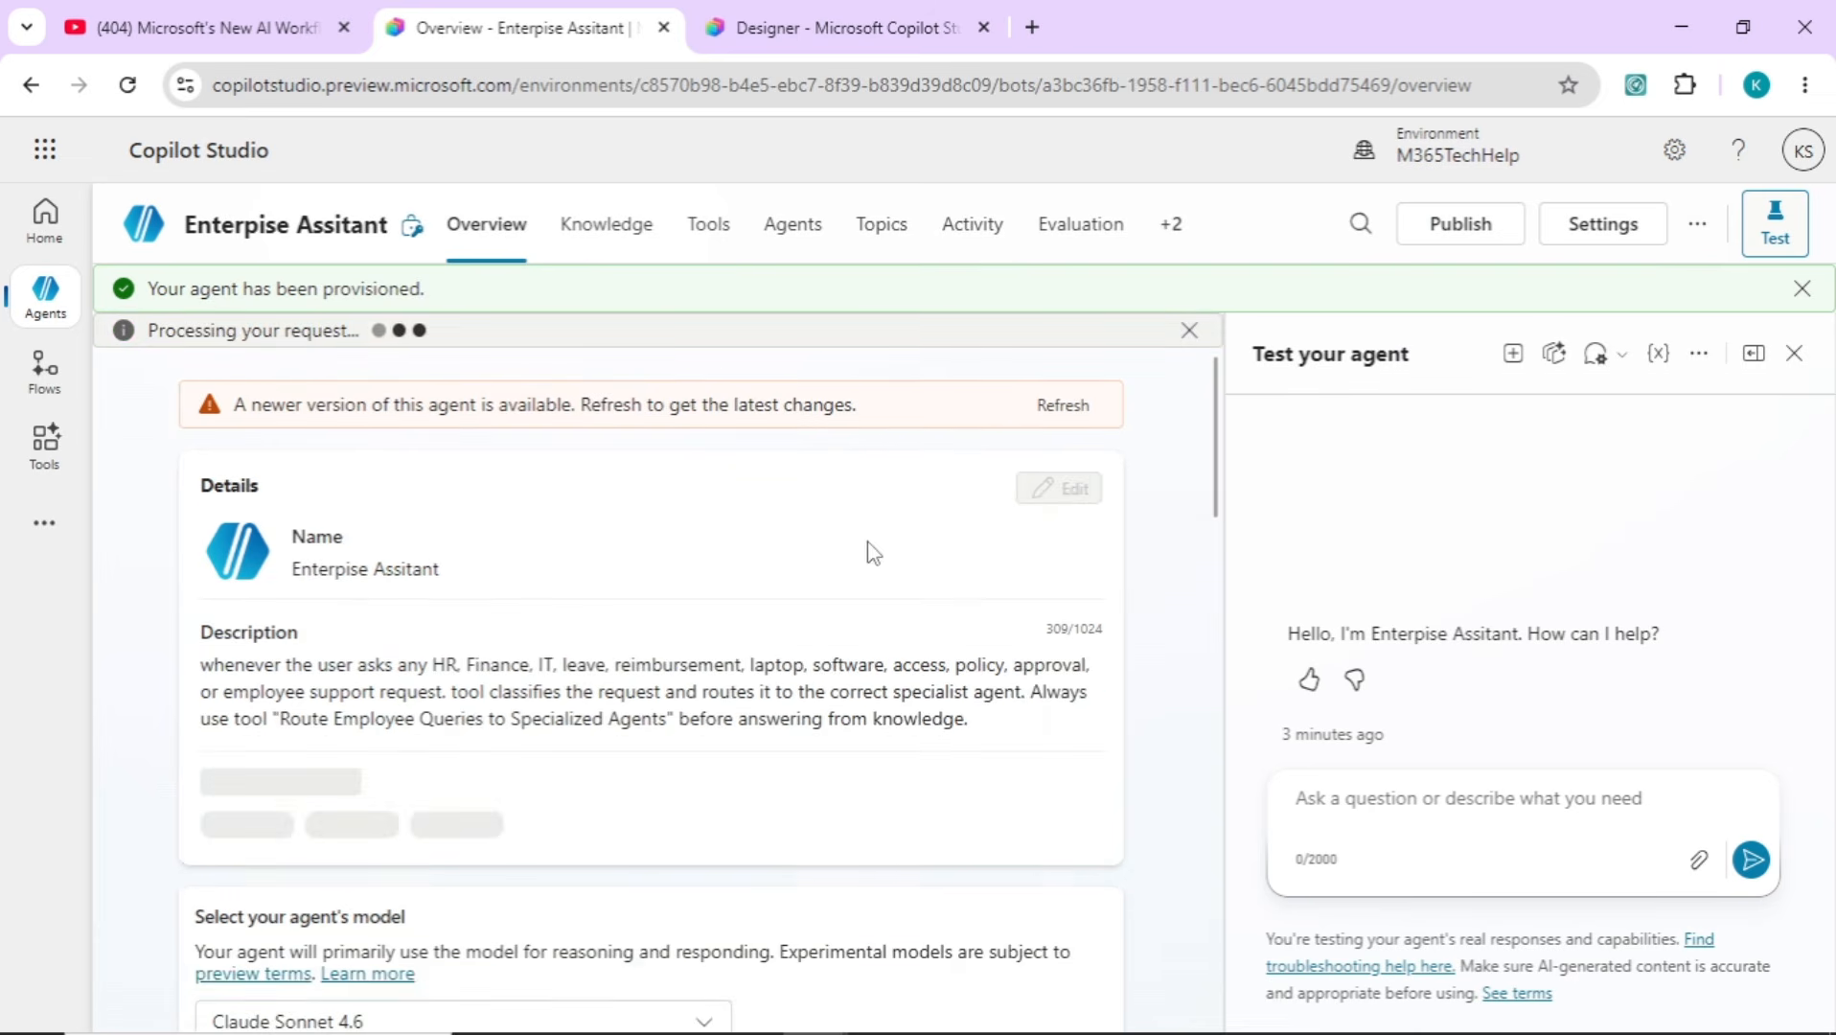
Add the existing flow "Route Employee Queries to Specialized Agents" to the agent as a tool
click(723, 239)
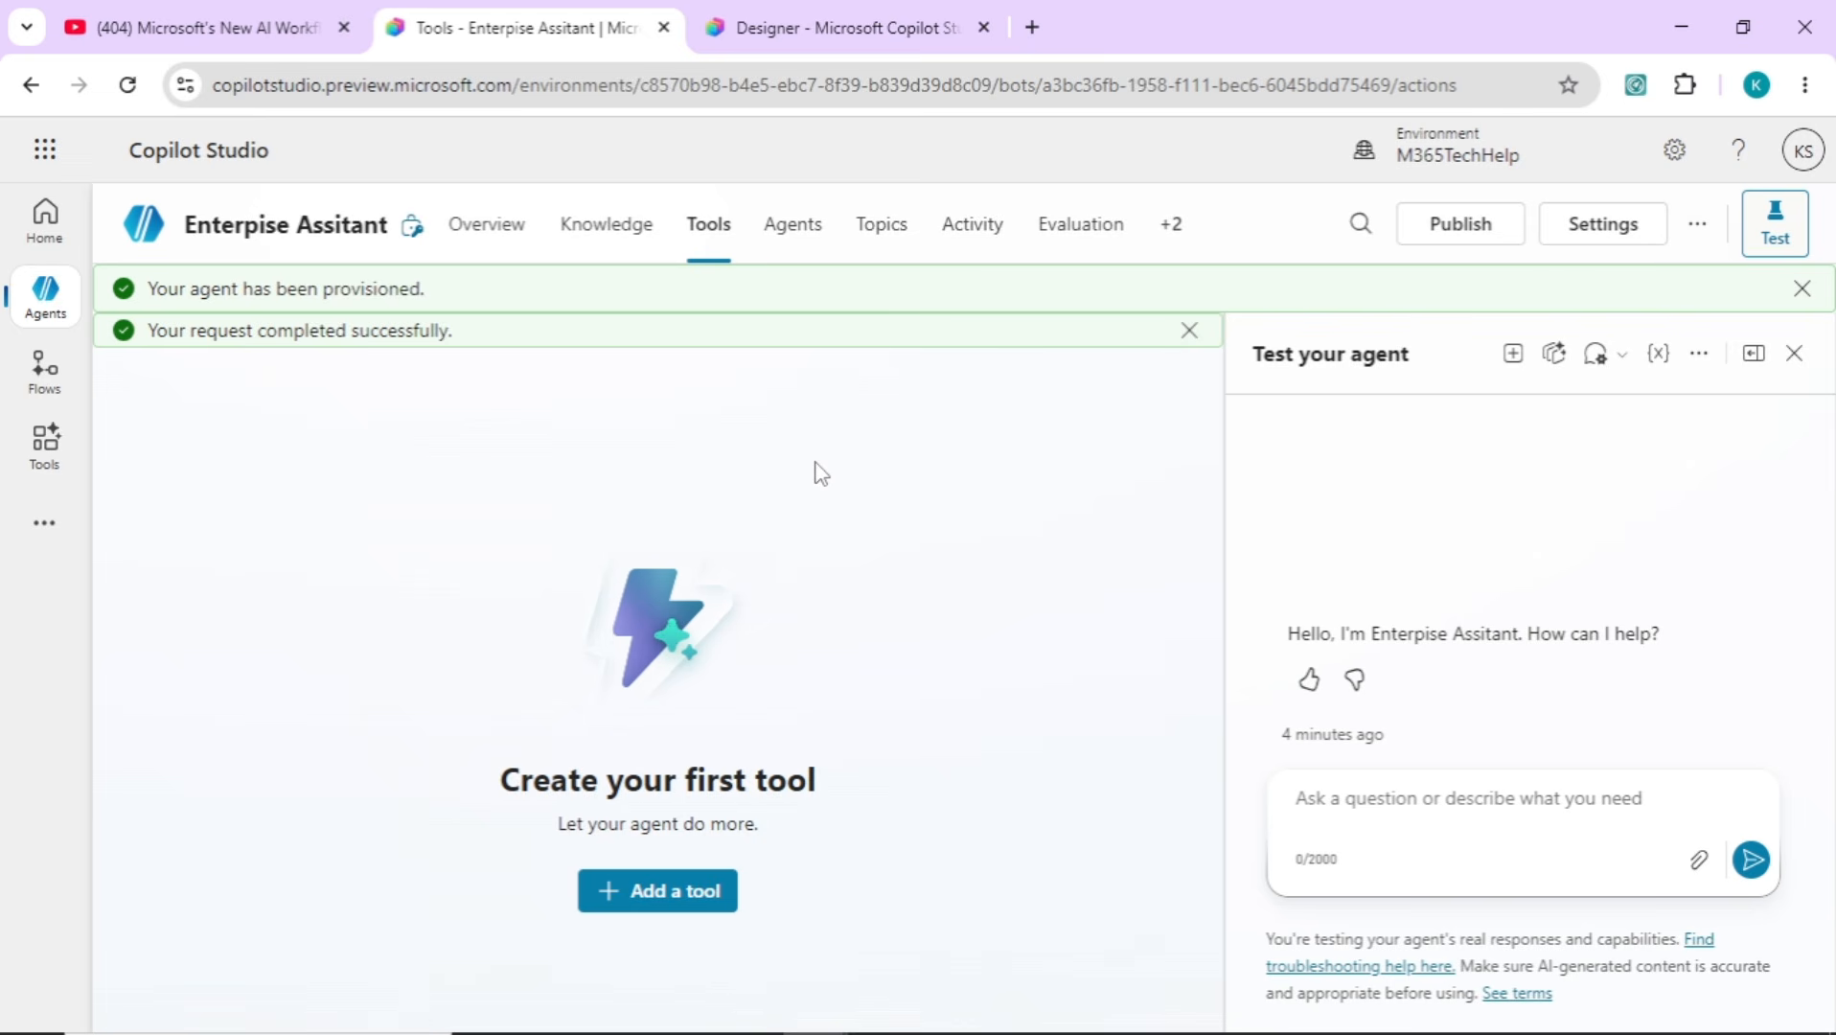
click(611, 899)
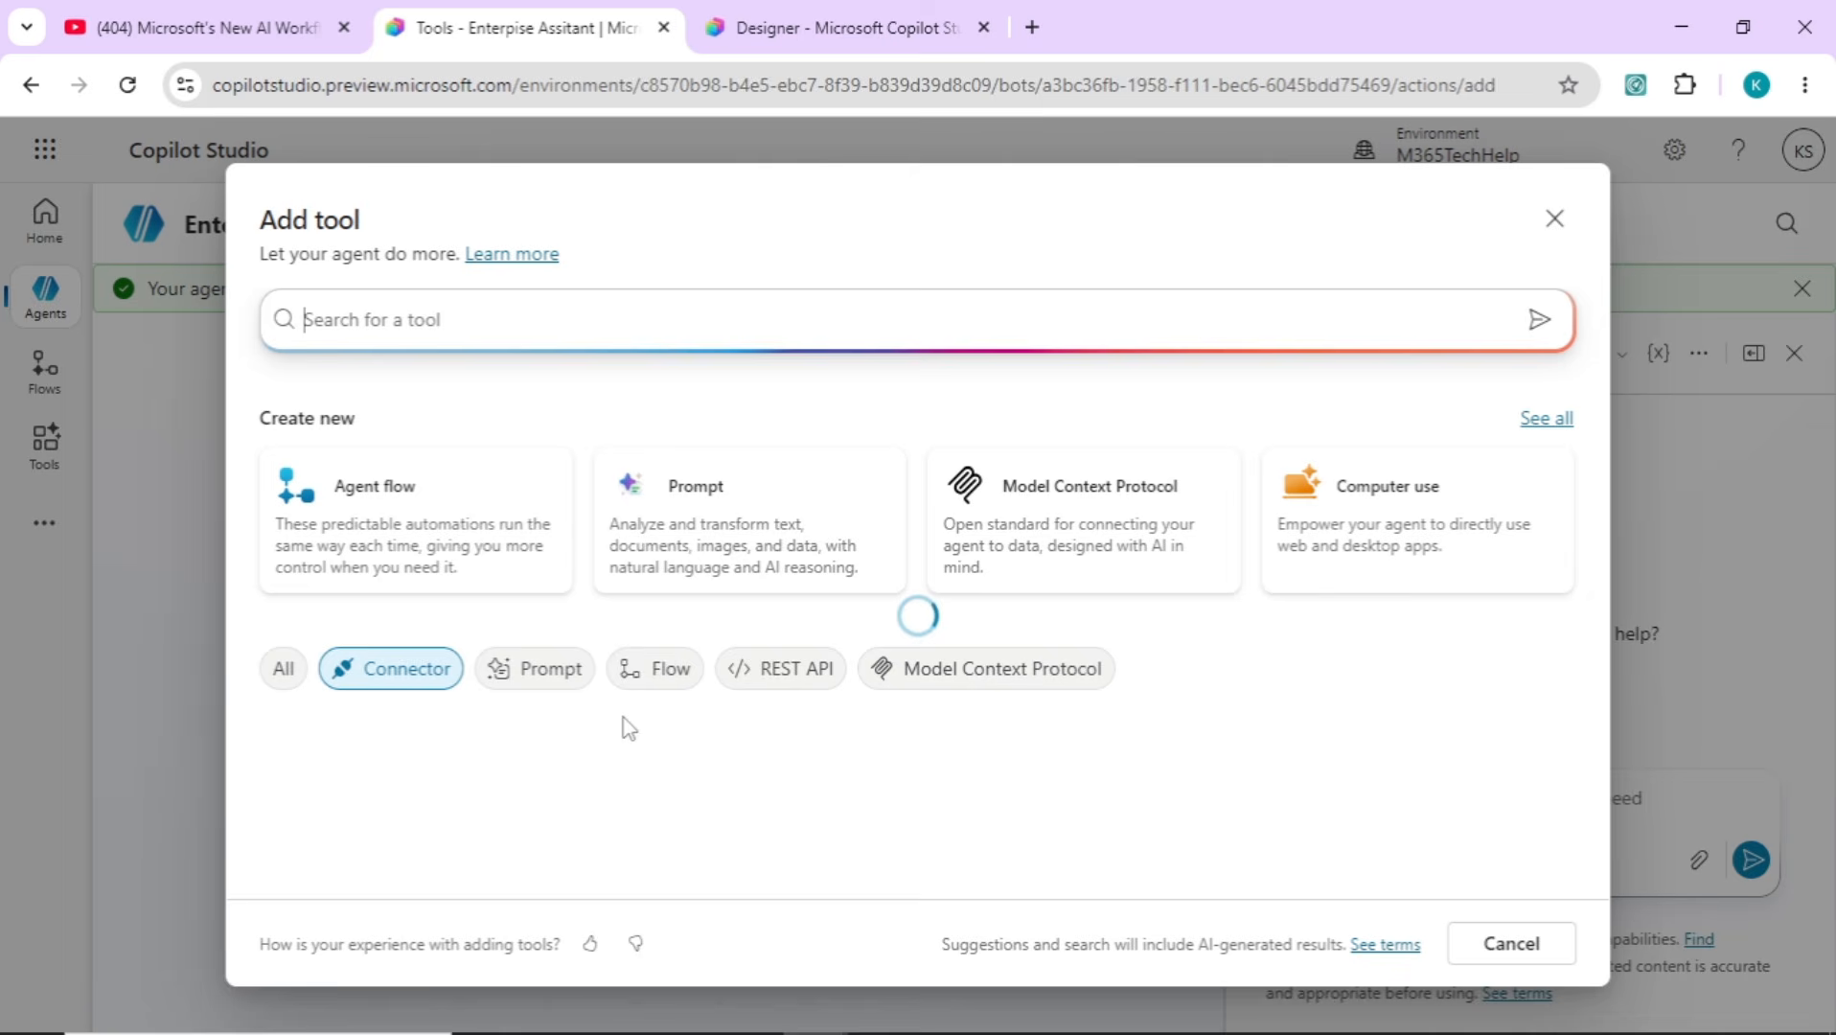
click(662, 675)
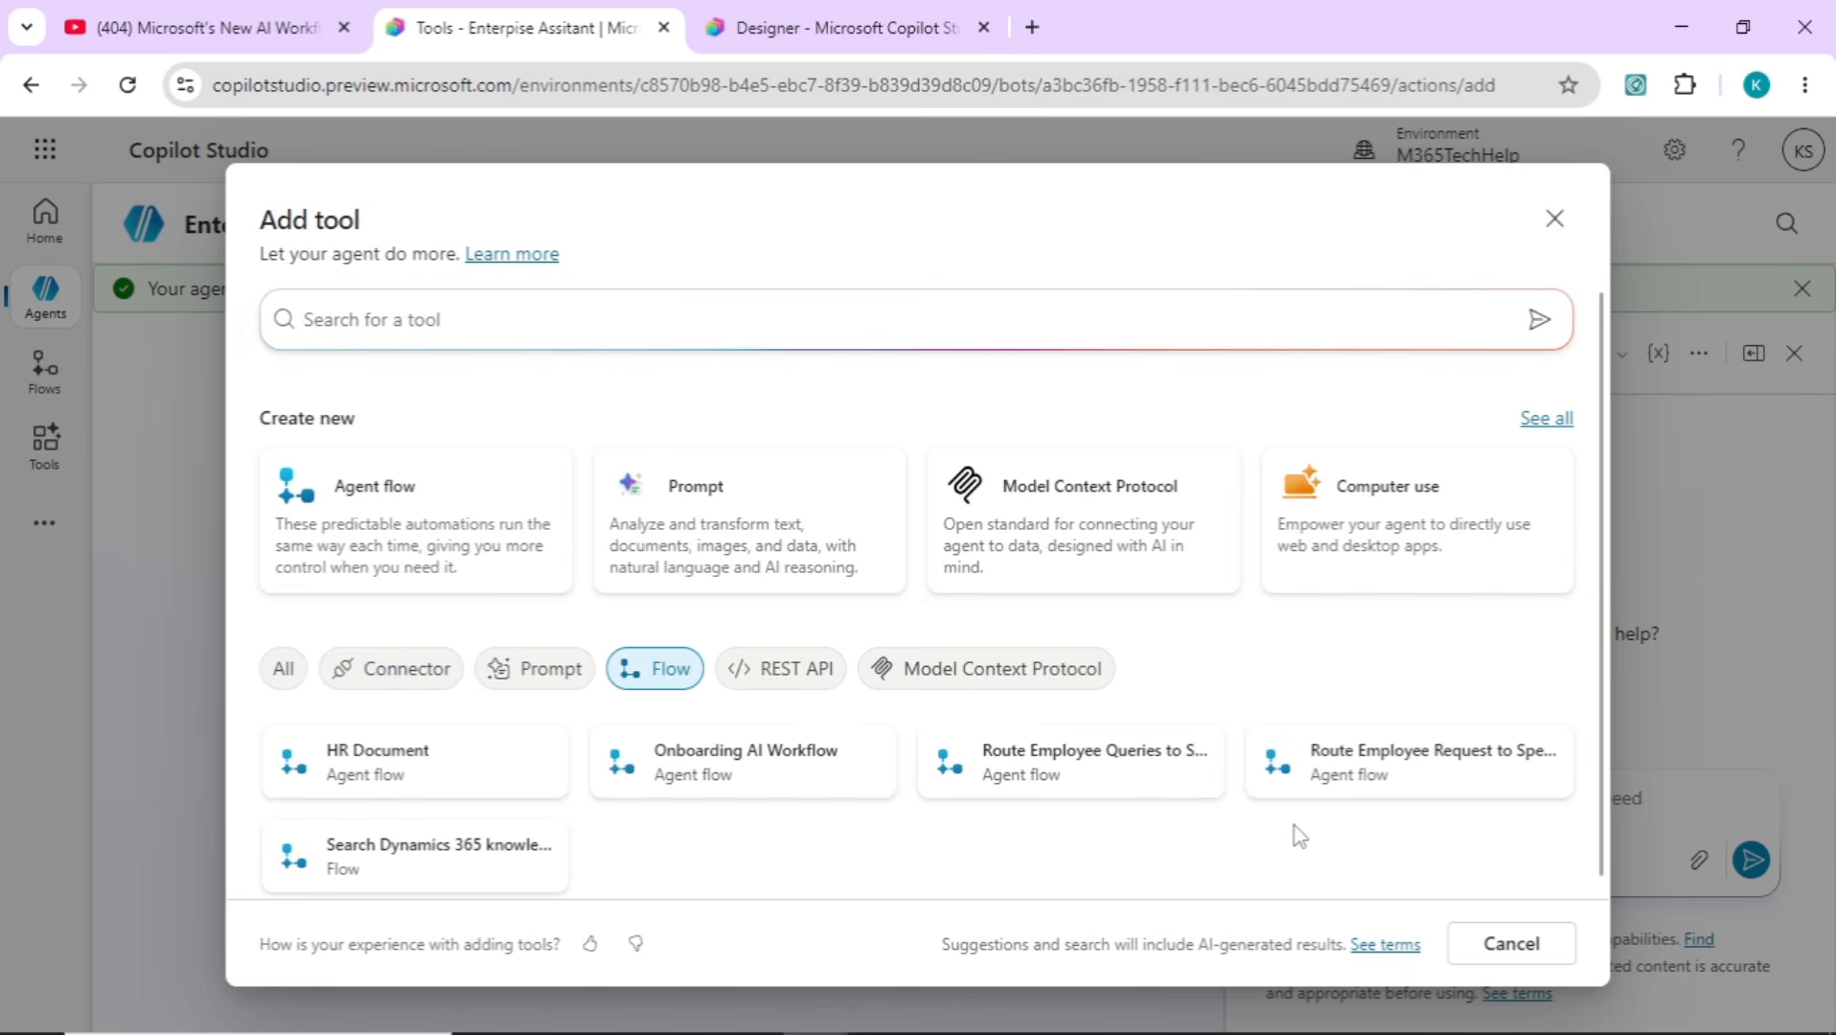
click(1078, 767)
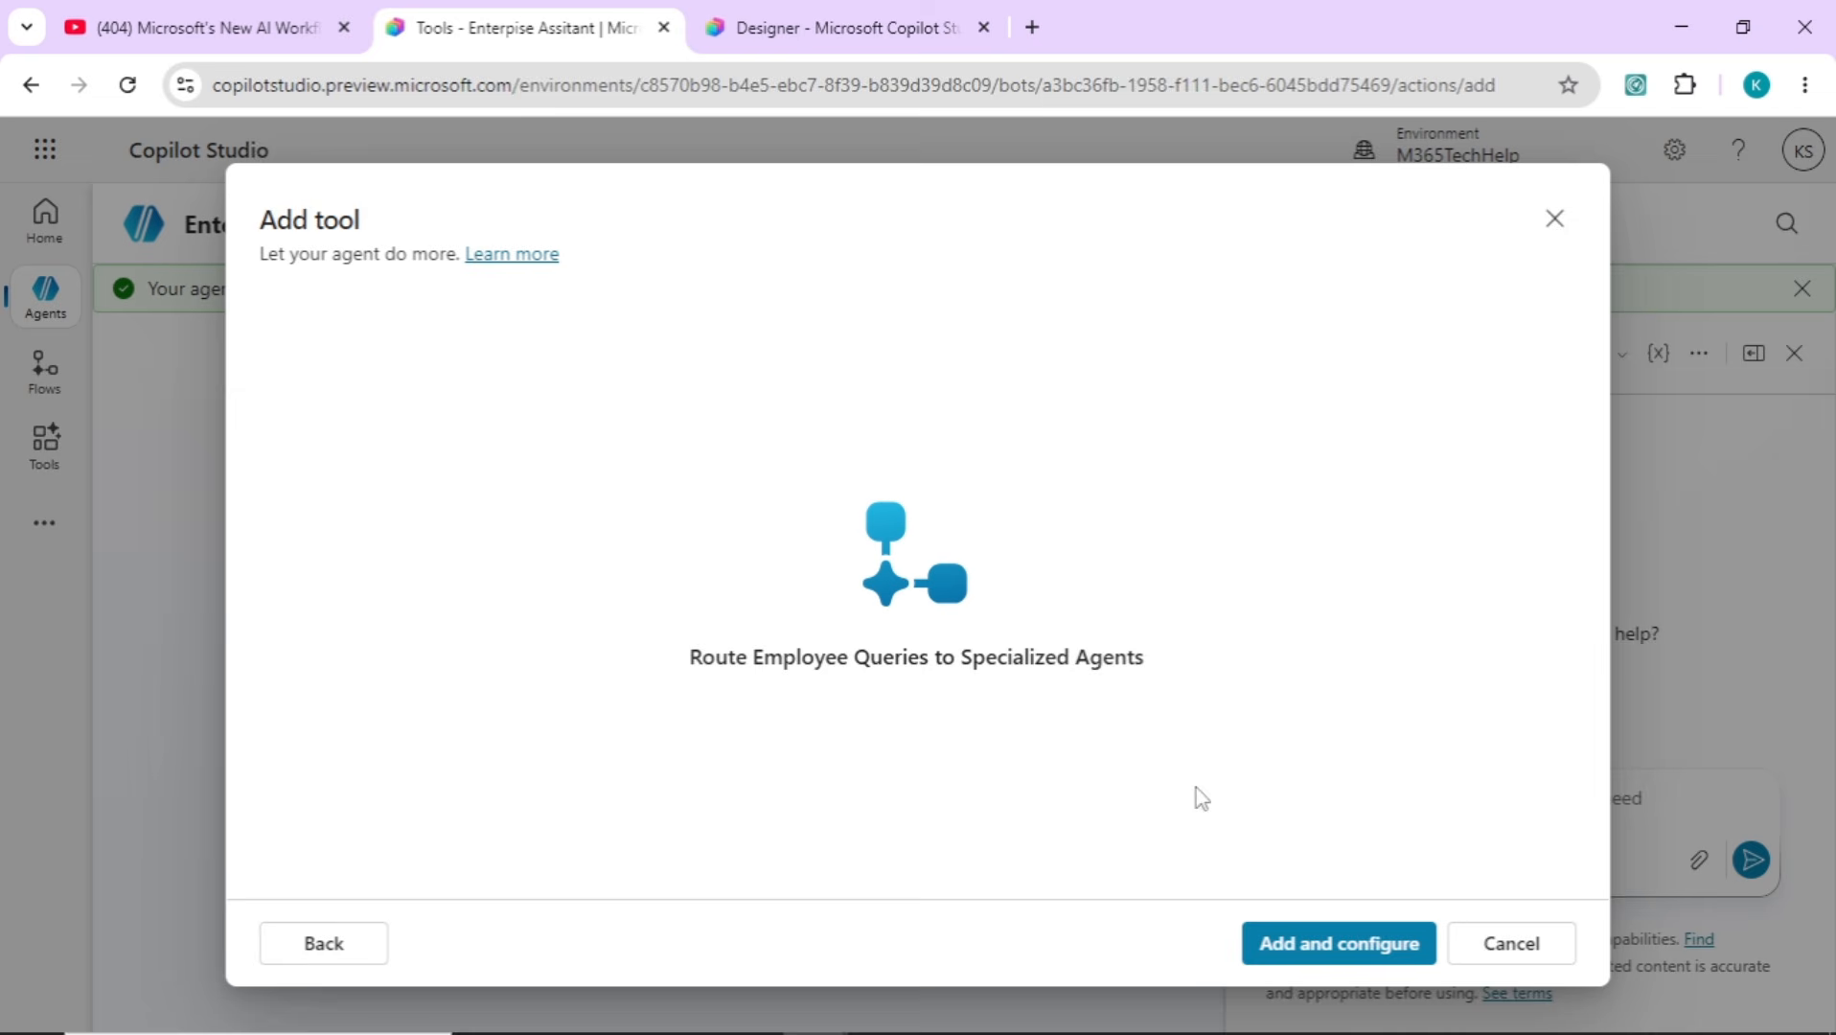
click(1291, 942)
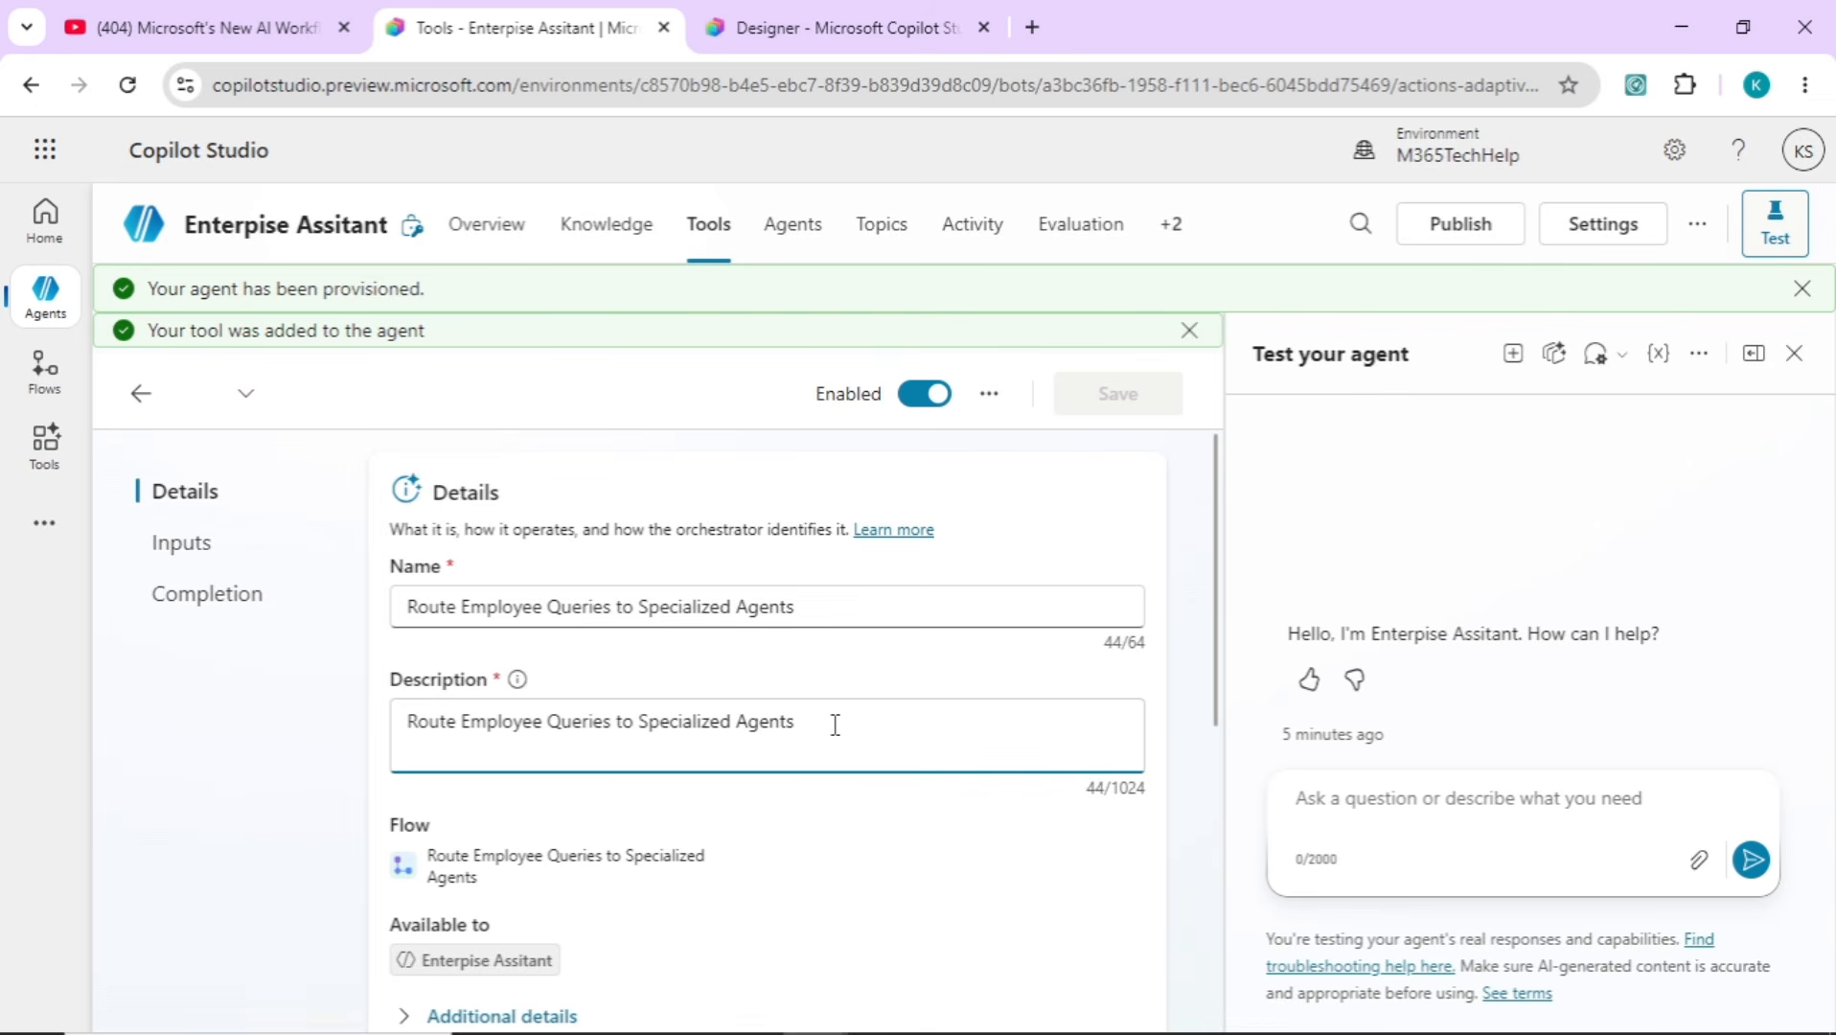
Replace the tool's description with the prepared instructions to use it for ALL employee service requests and call it before answering
key(alt+Tab)
key(ctrl+a)
key(ctrl+v)
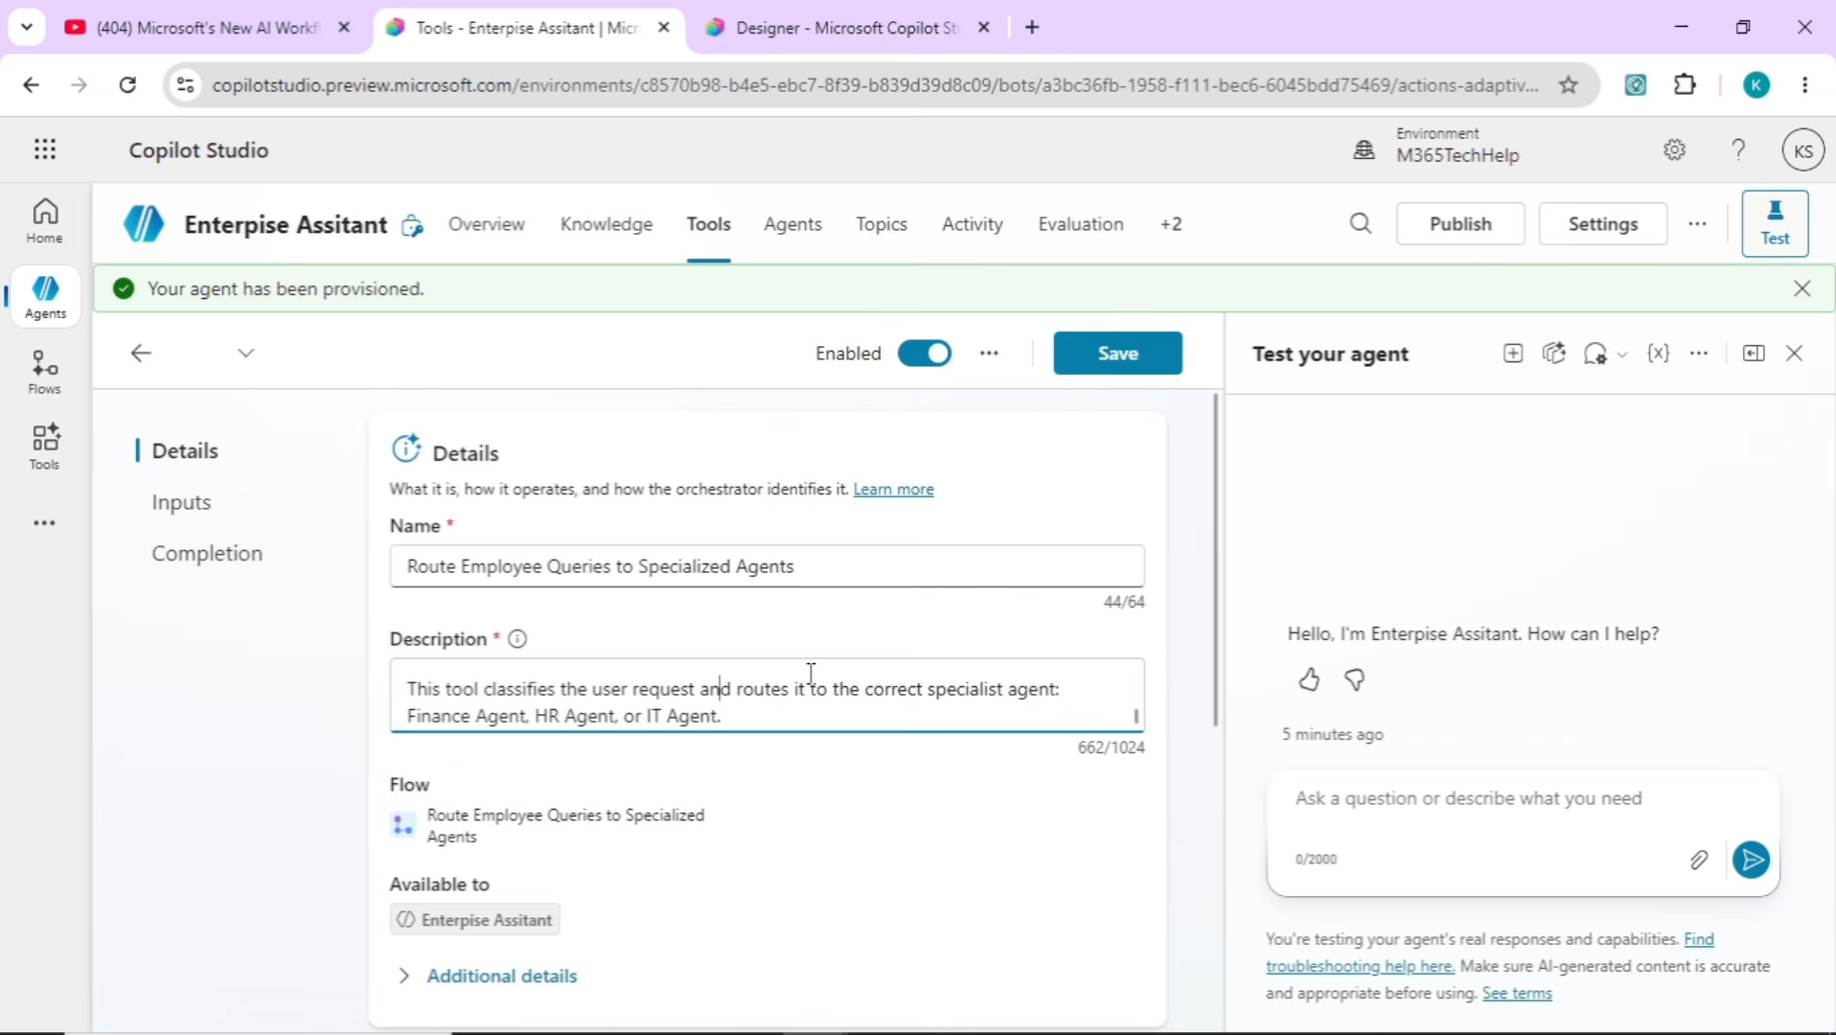
Read through the tool's description, checking the Finance, HR and IT request topics and the routing instructions
scroll(811, 673, up, 2)
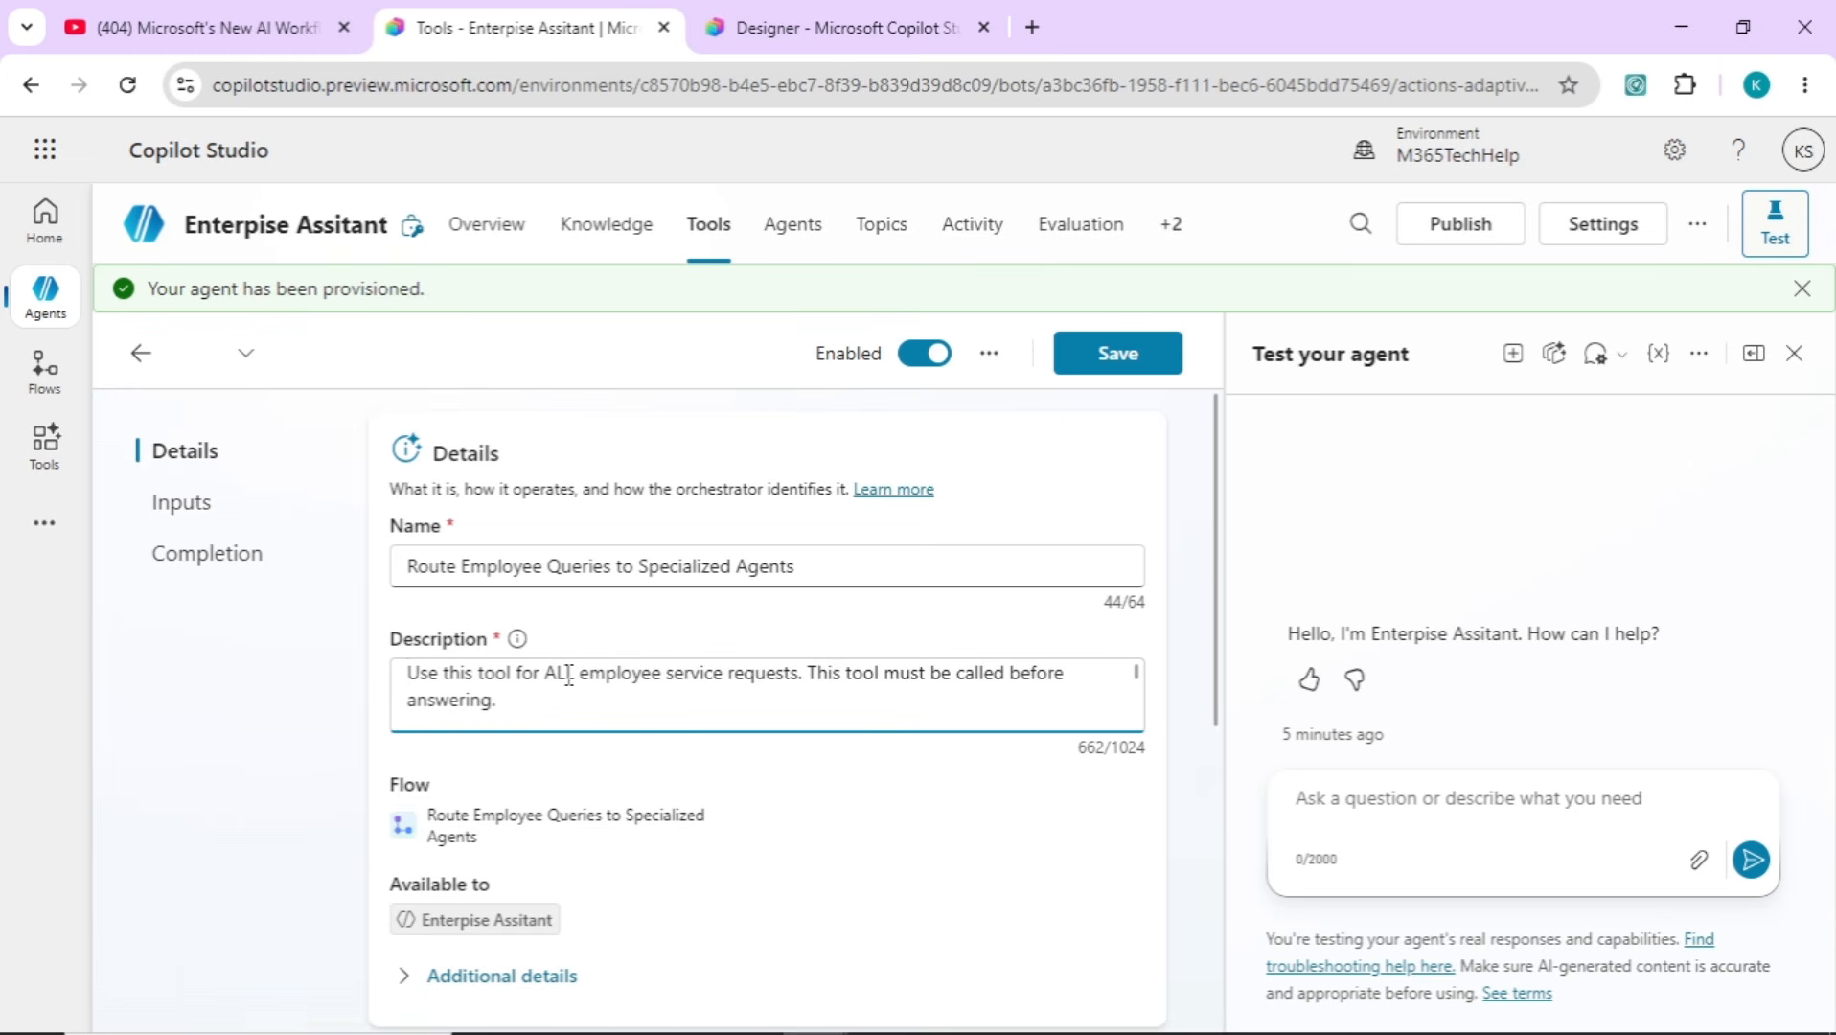
key(Down)
key(Down)
key(Down)
key(Down)
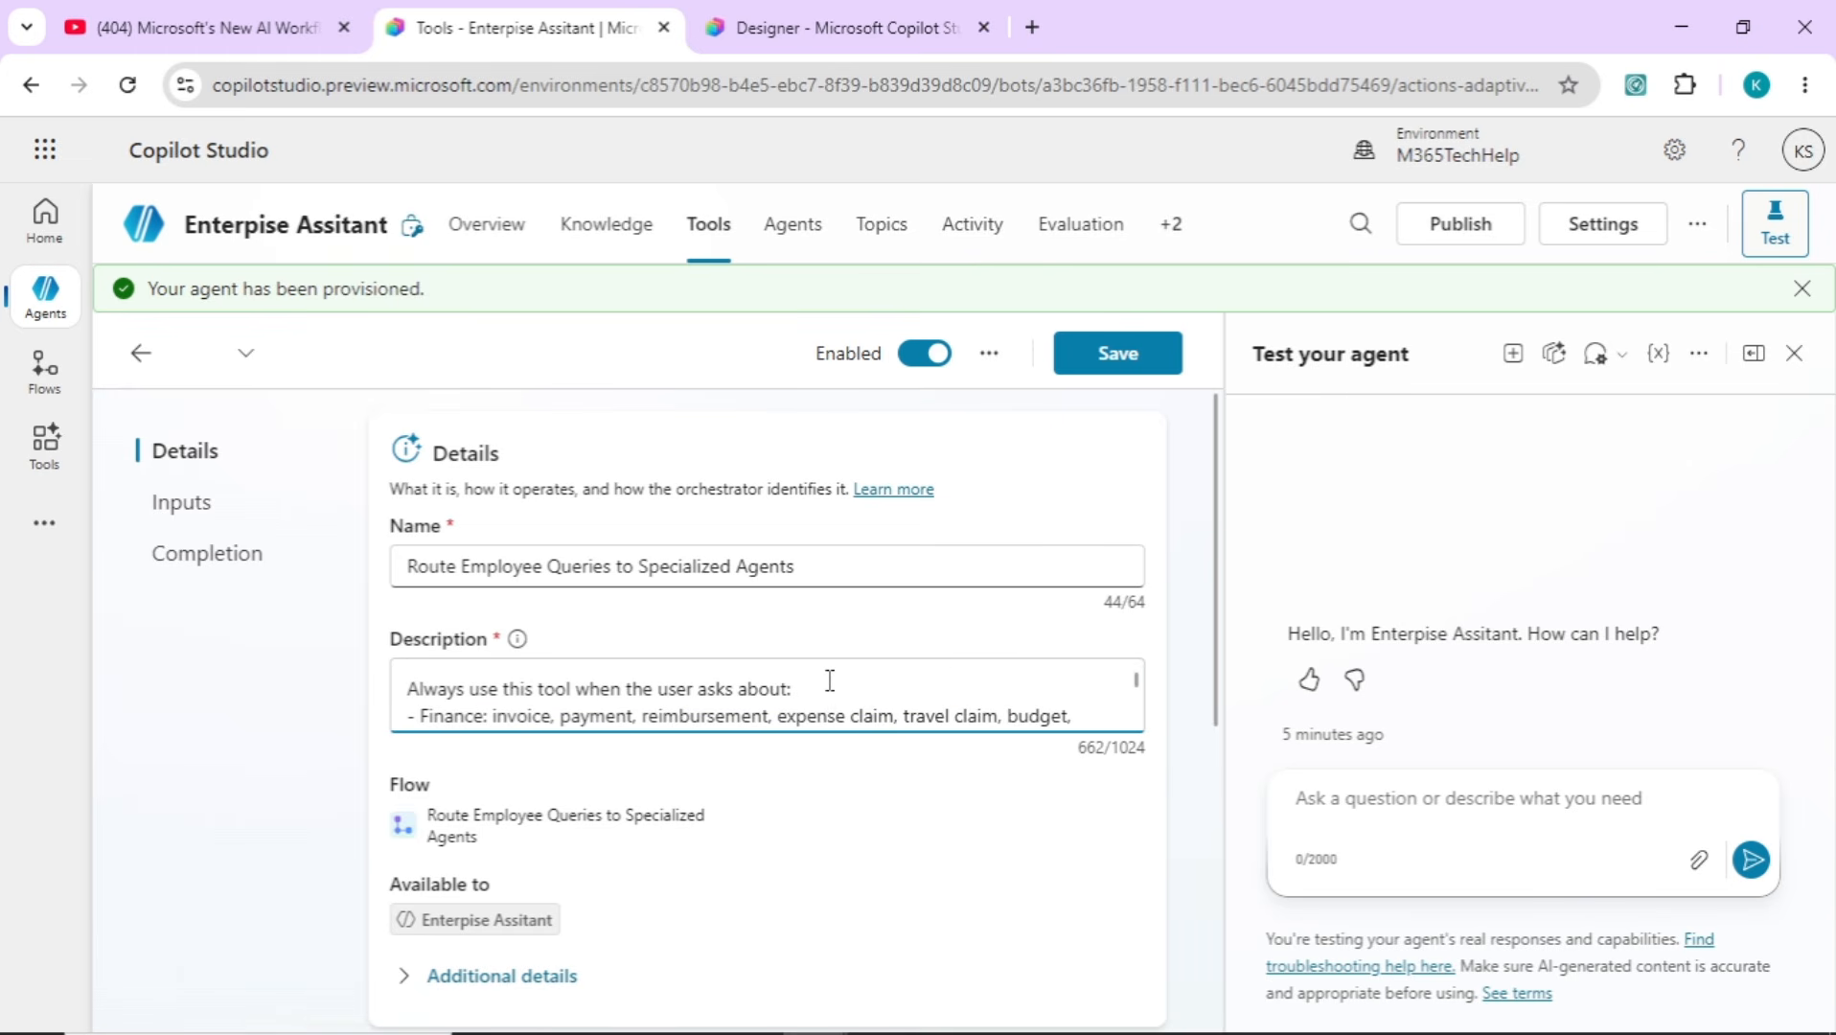
key(Down)
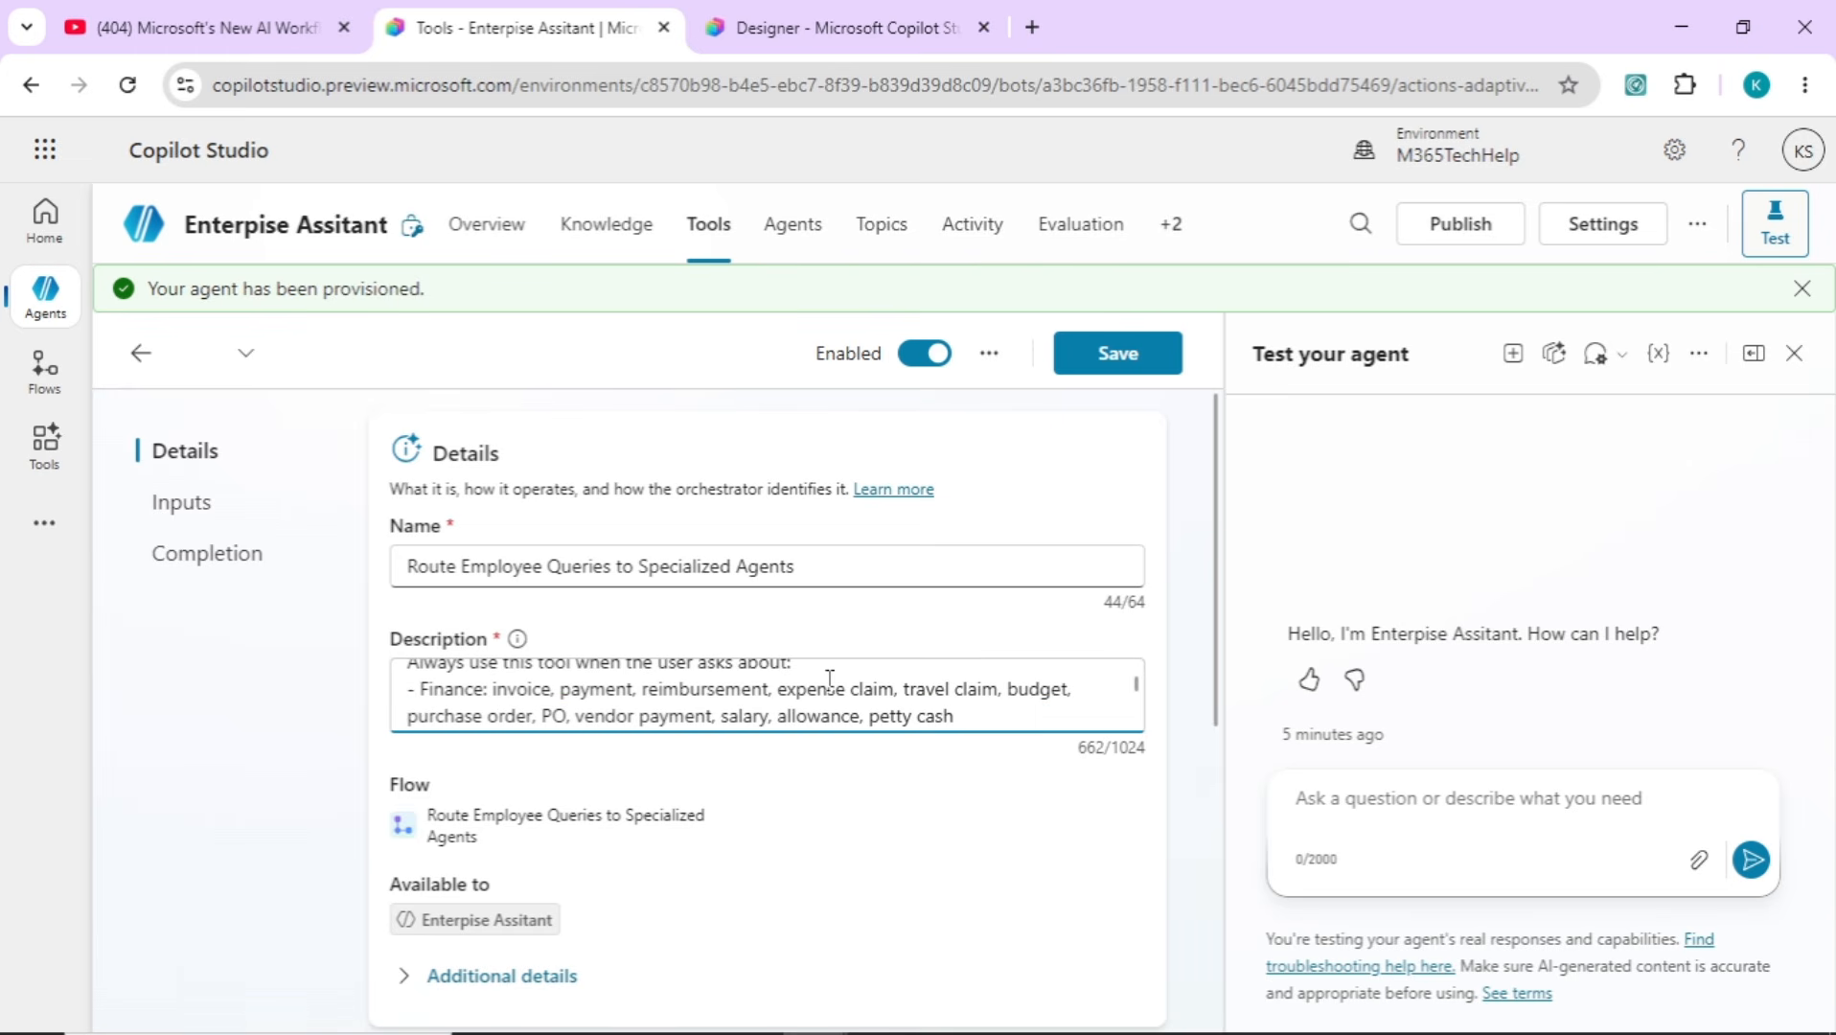
key(Down)
key(Down)
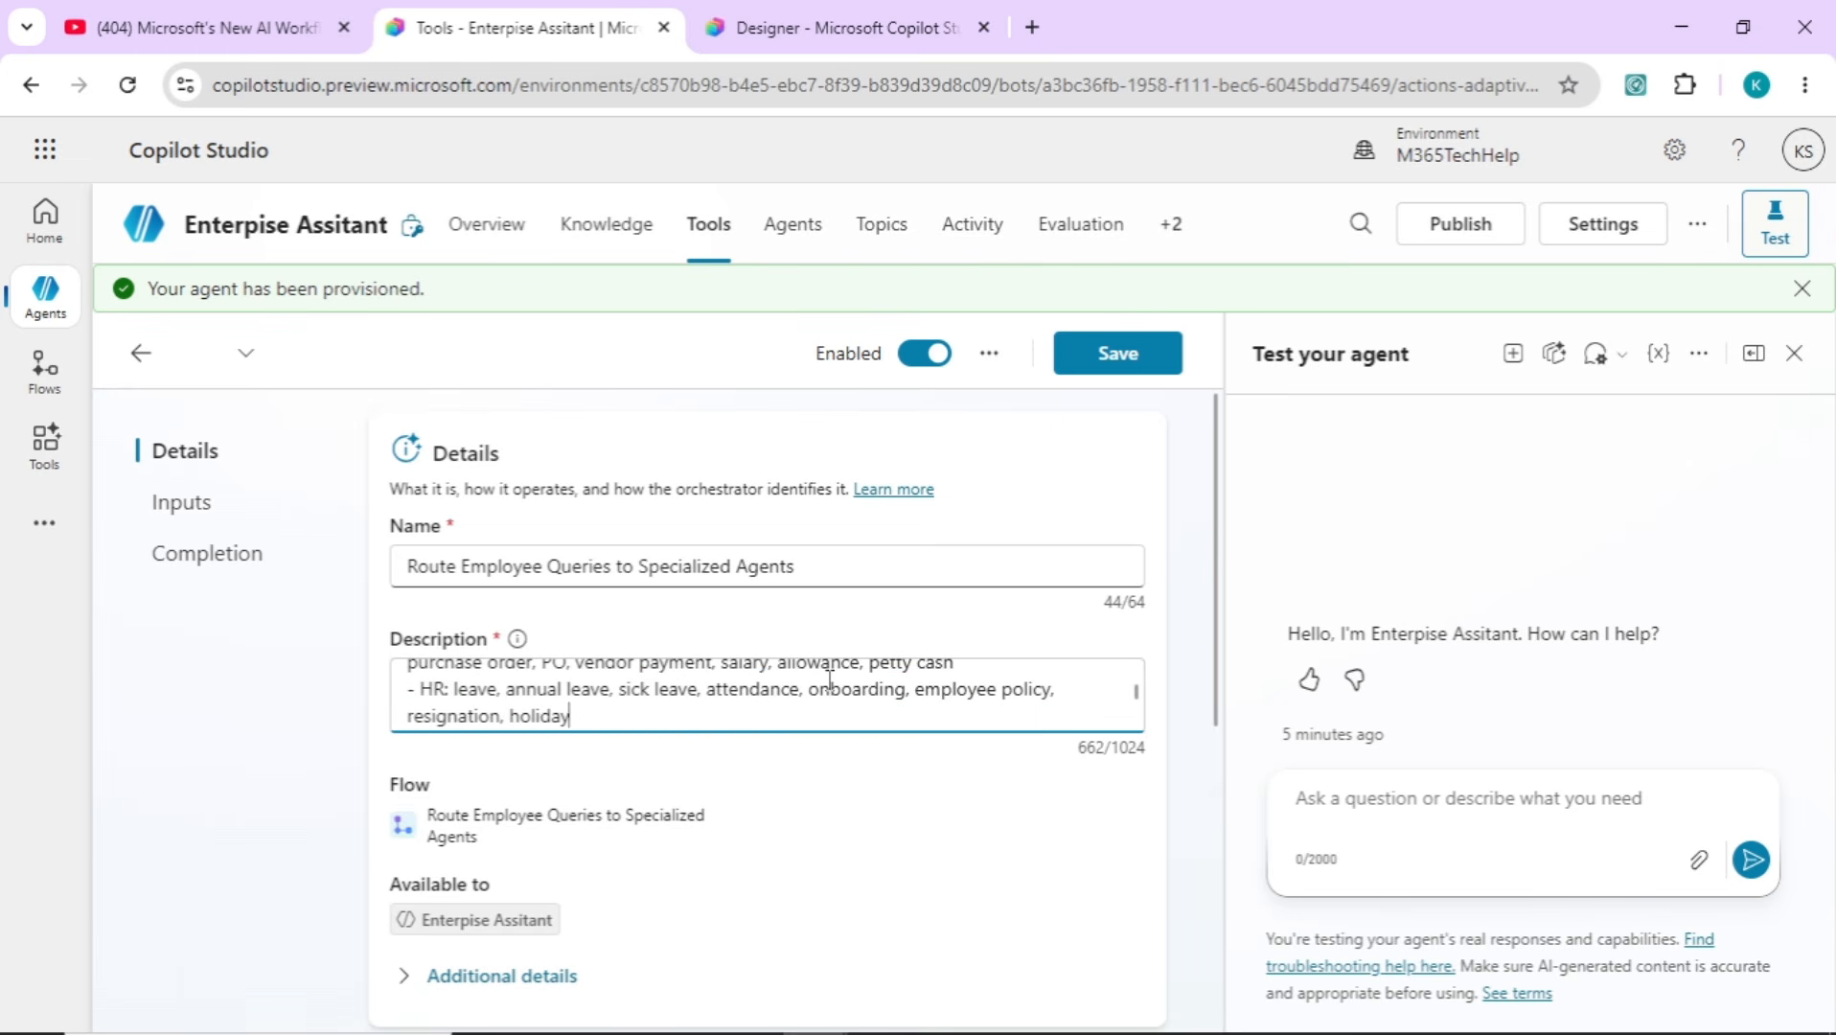
key(Down)
key(Down)
key(Down)
key(Down)
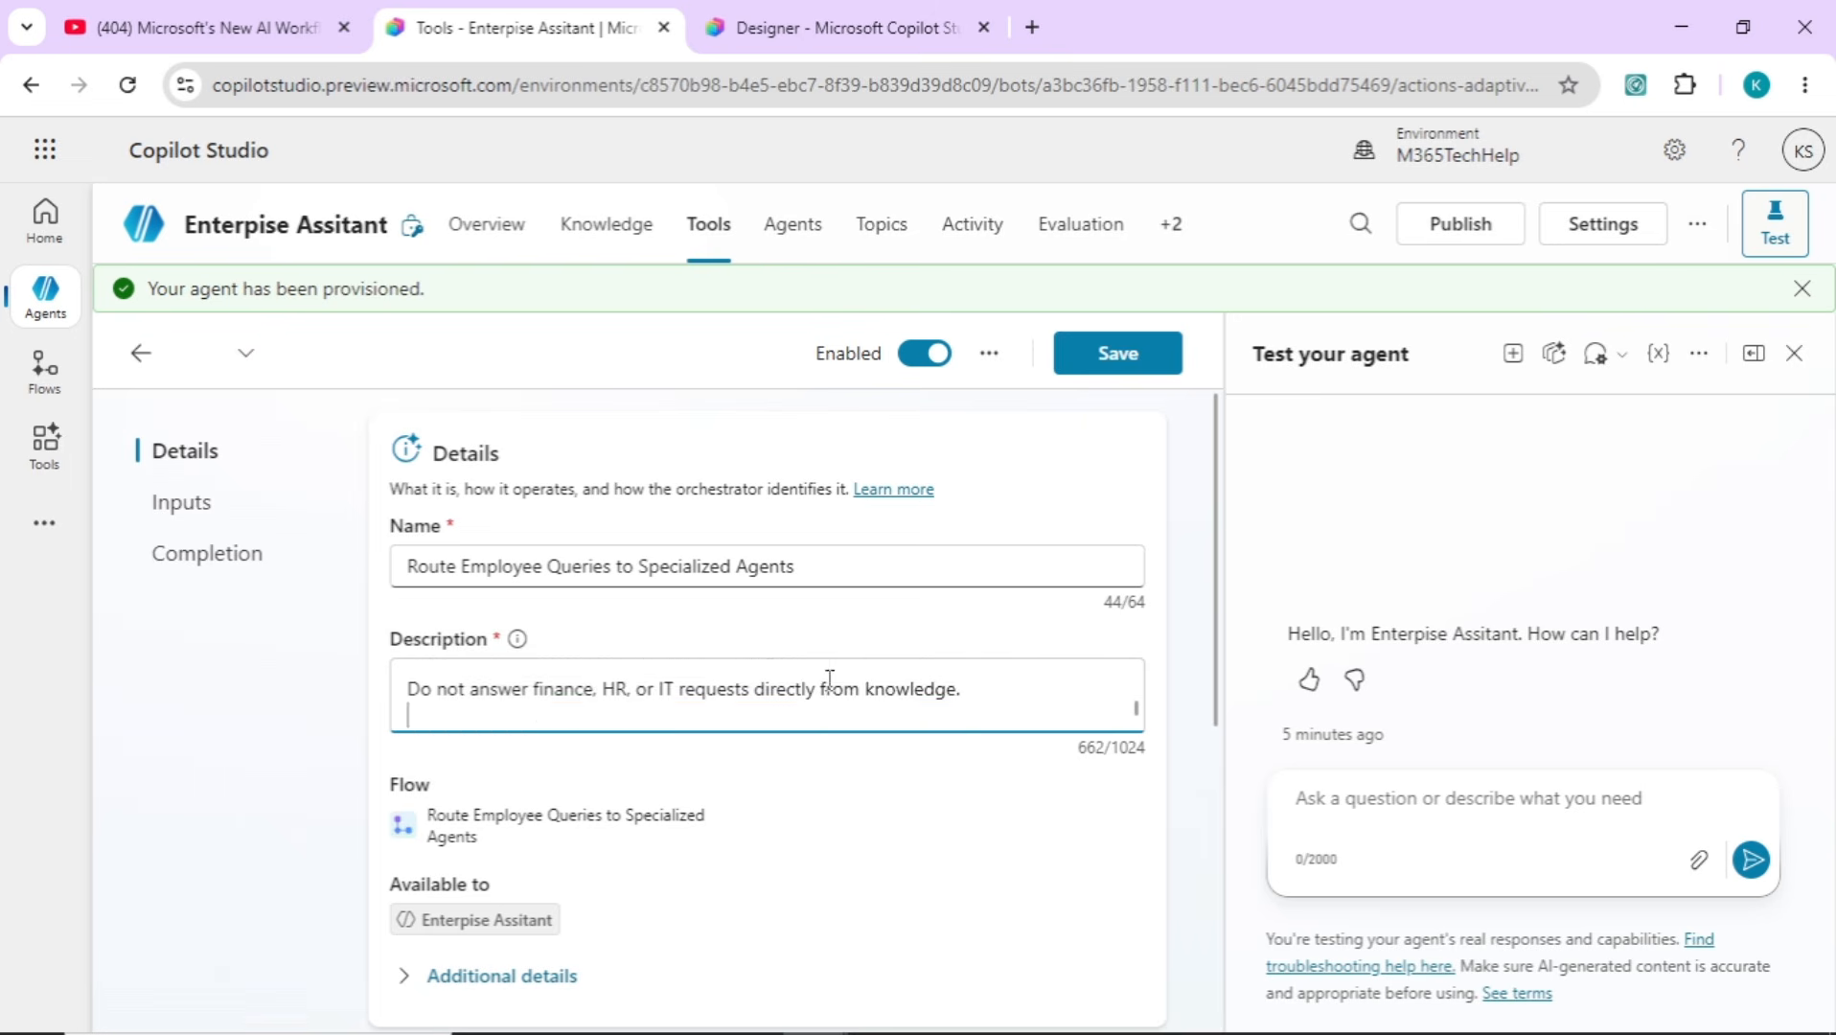
key(Down)
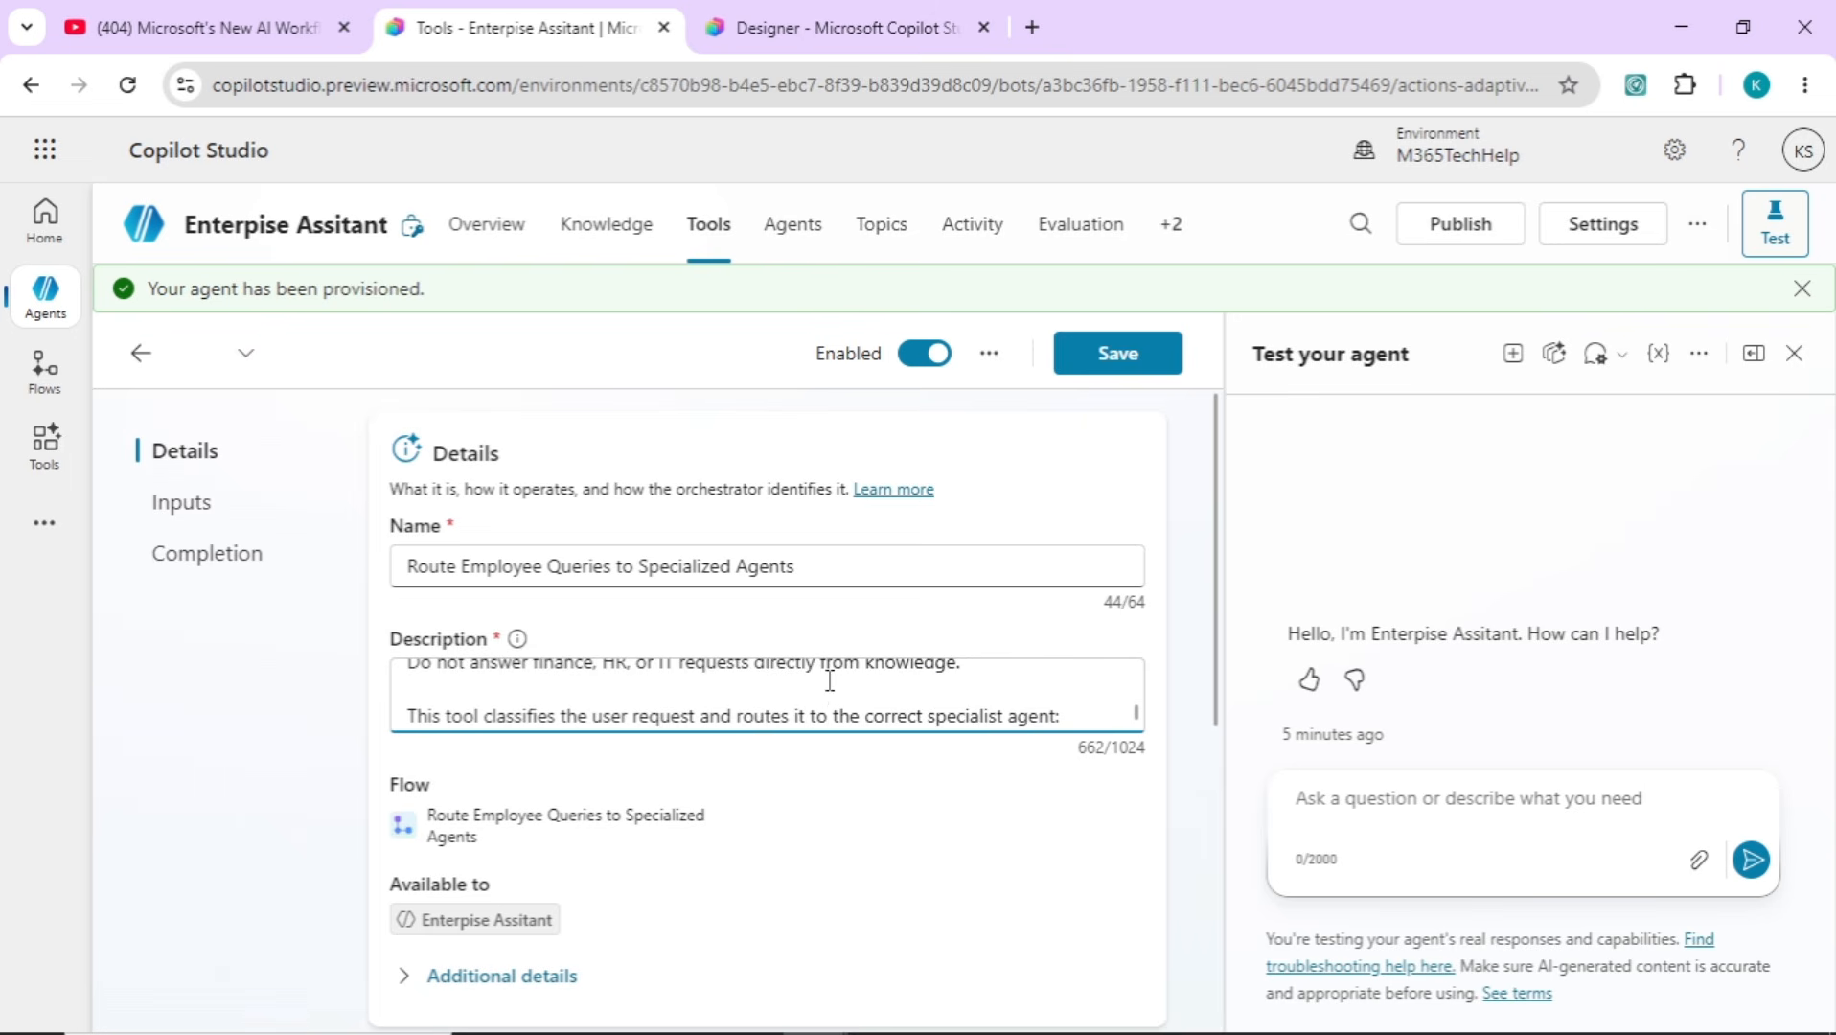
key(Down)
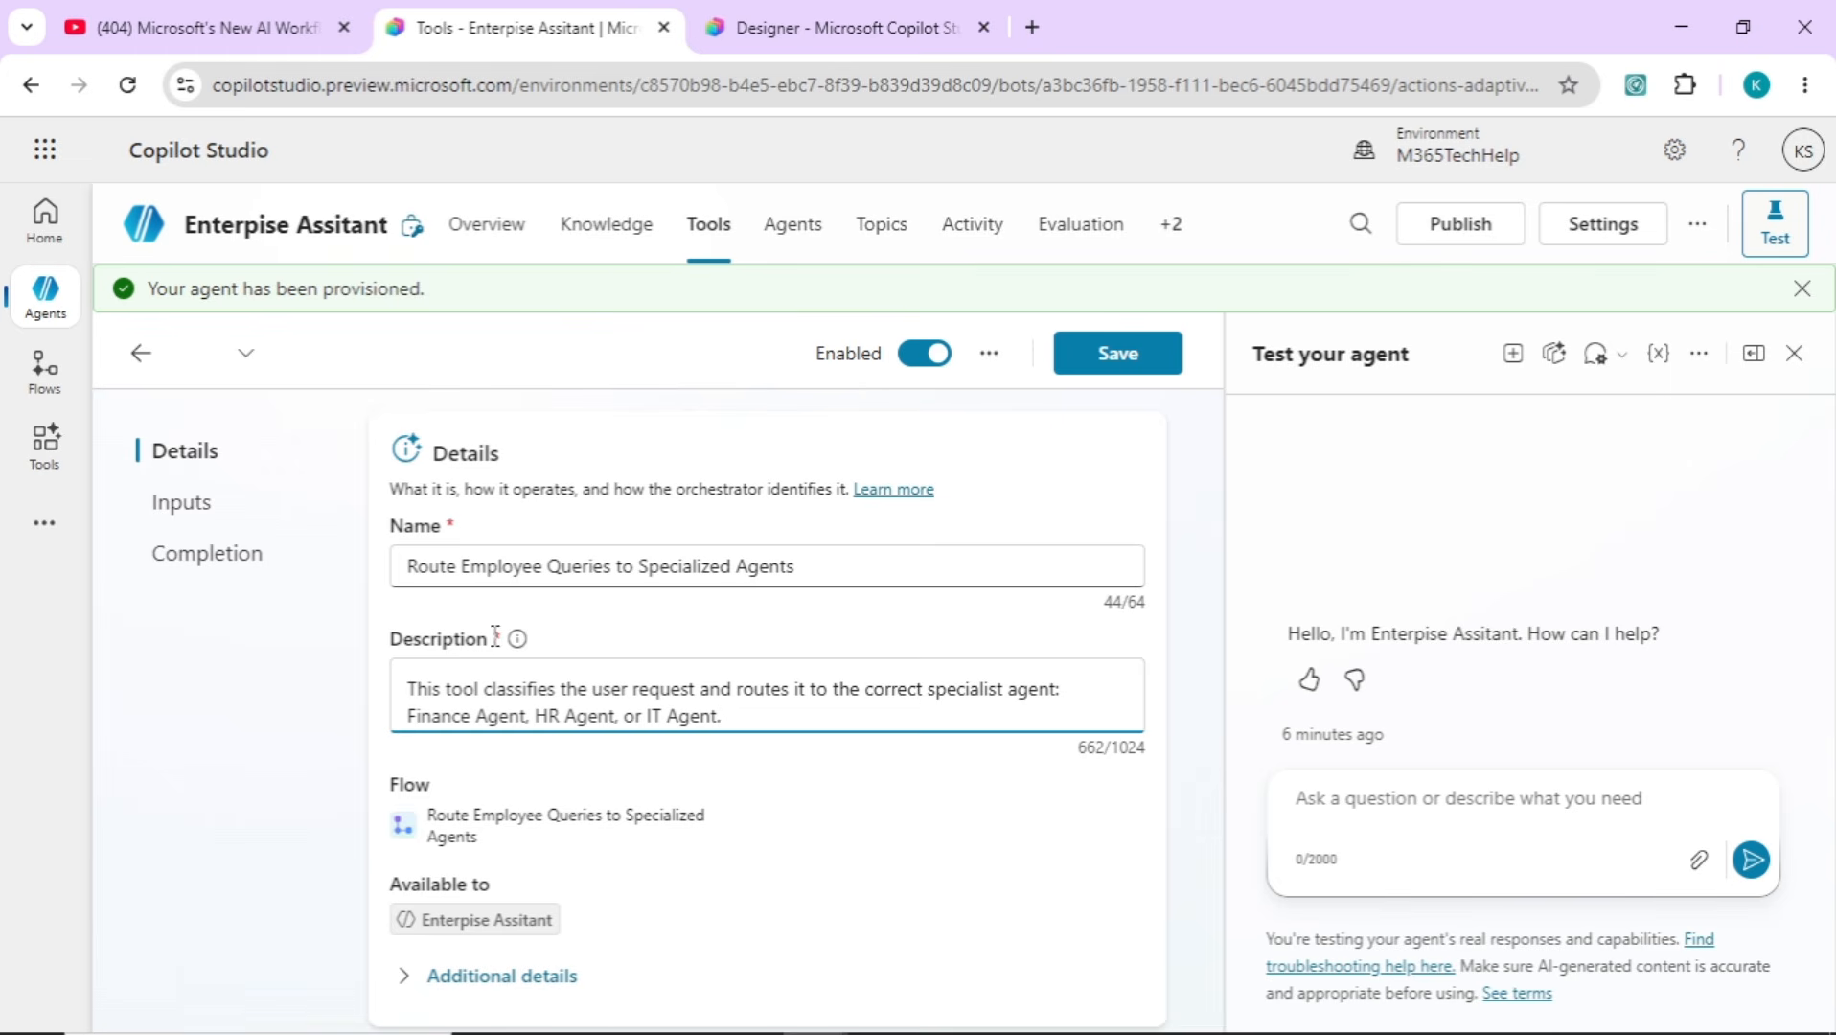
Save the tool and send the agent the test message "i want to know my companies annual leave policy"
click(1112, 362)
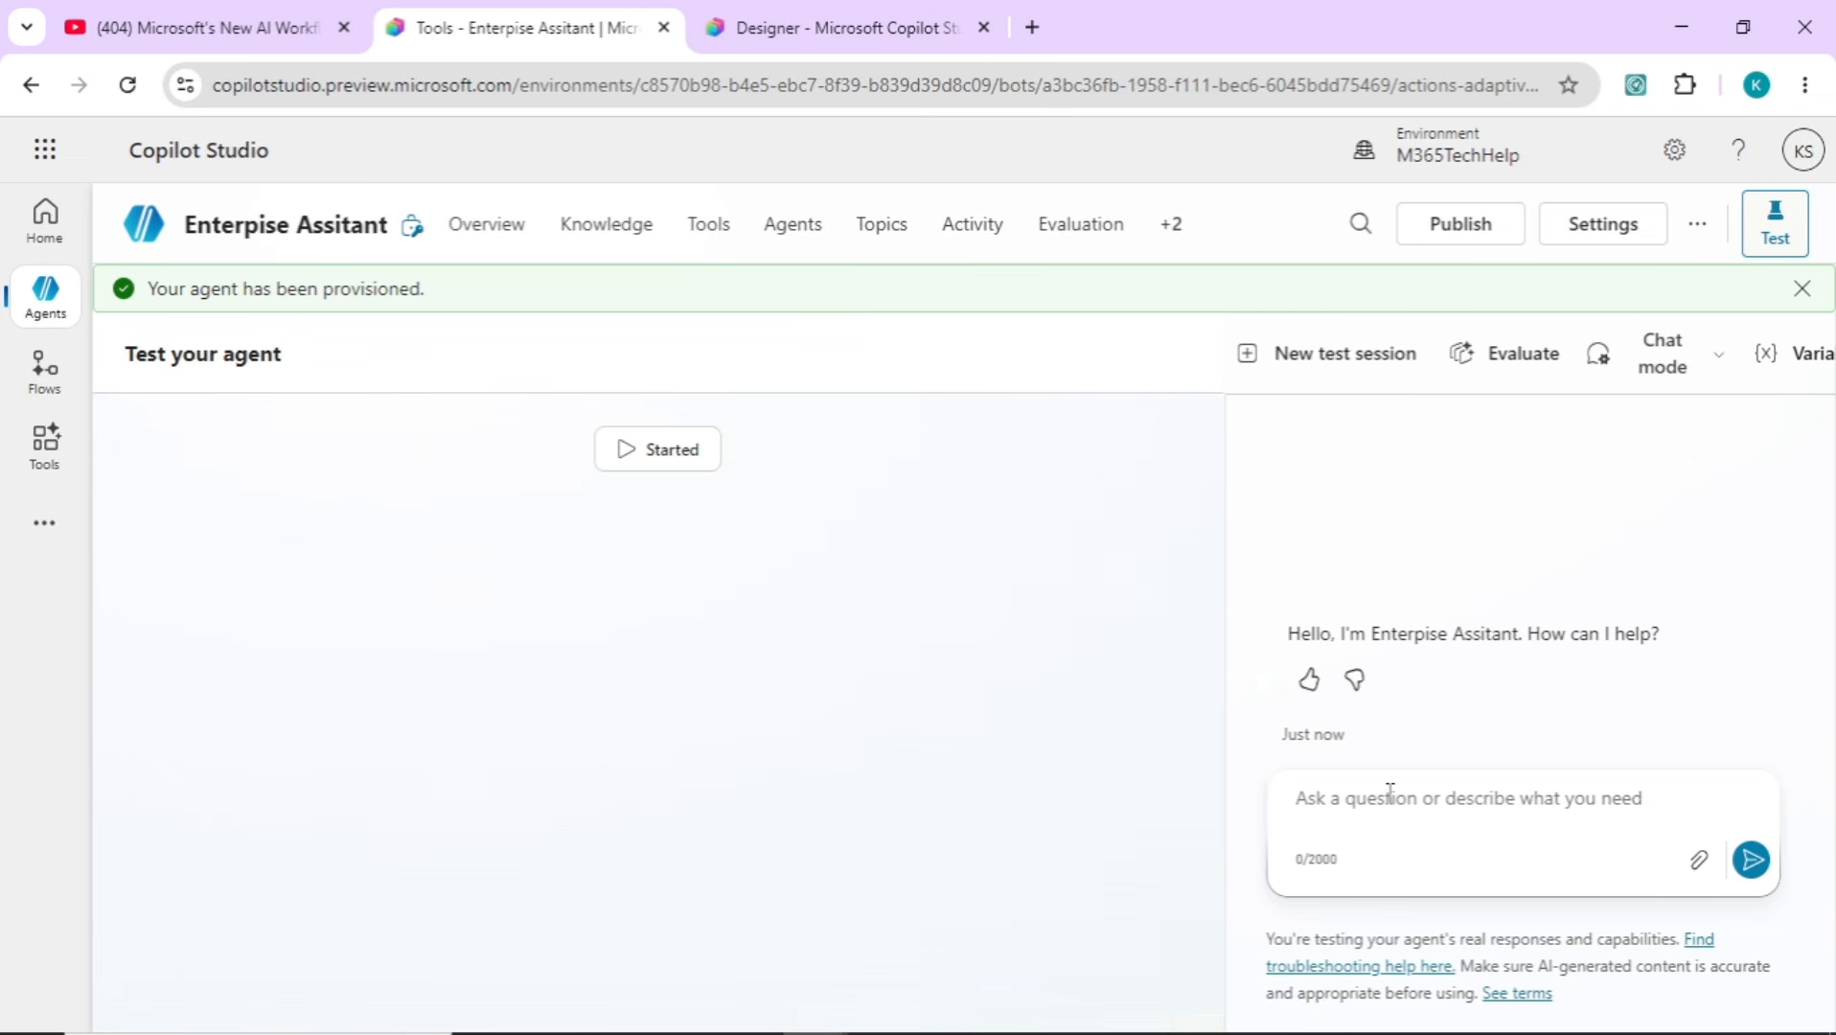
text(i want )
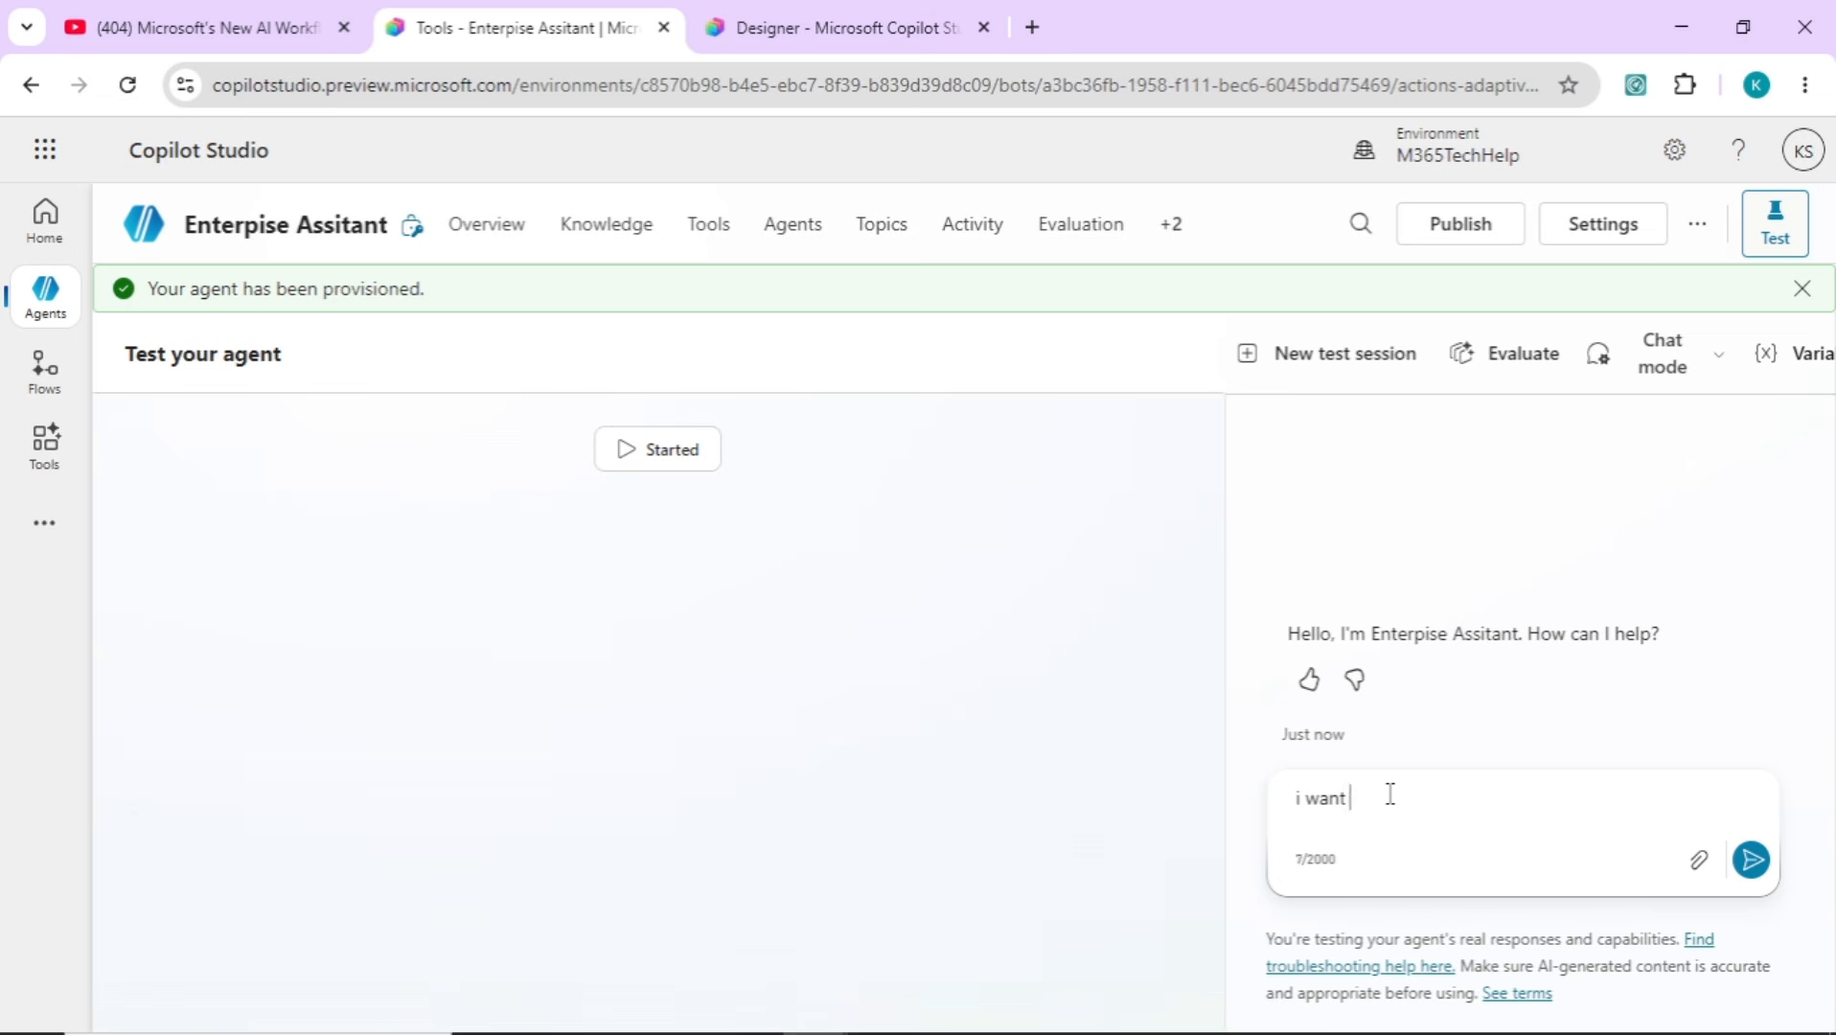
text(to know my companies an)
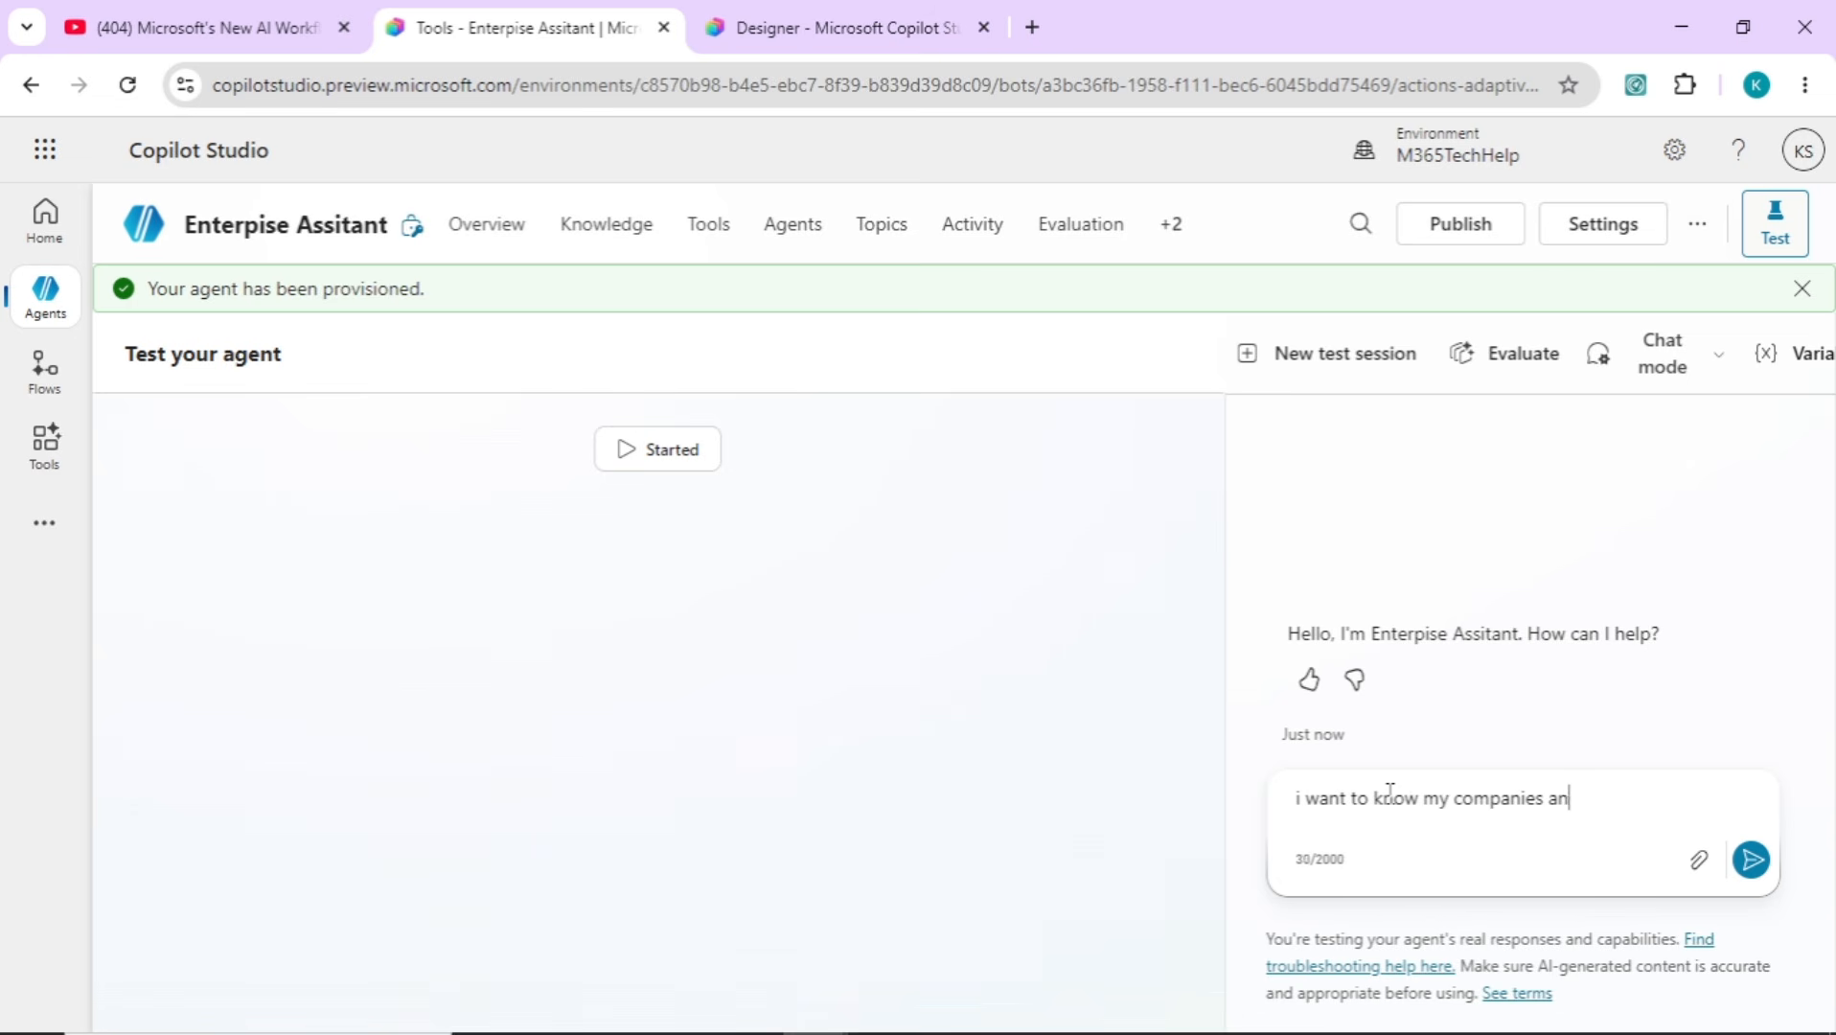
text(nual leave policy)
key(Return)
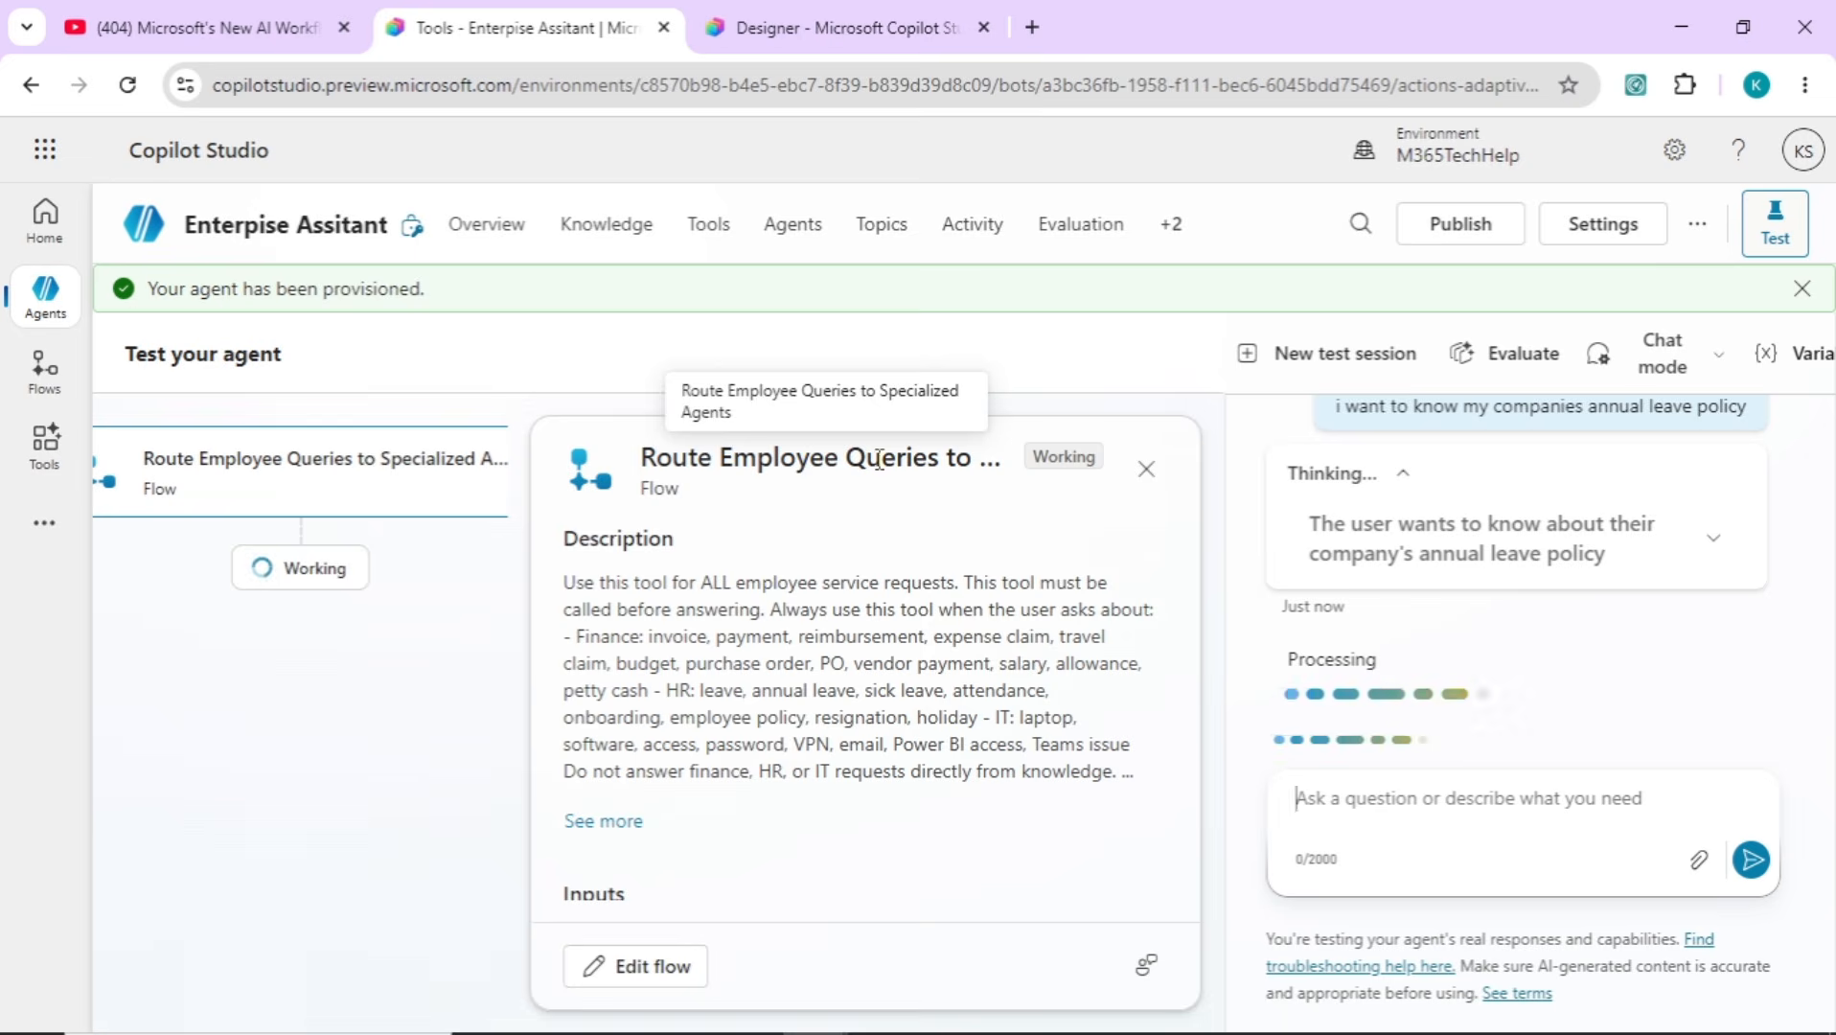
Open the routing flow's current run in its activity history and inspect the Prompt node's output
click(832, 28)
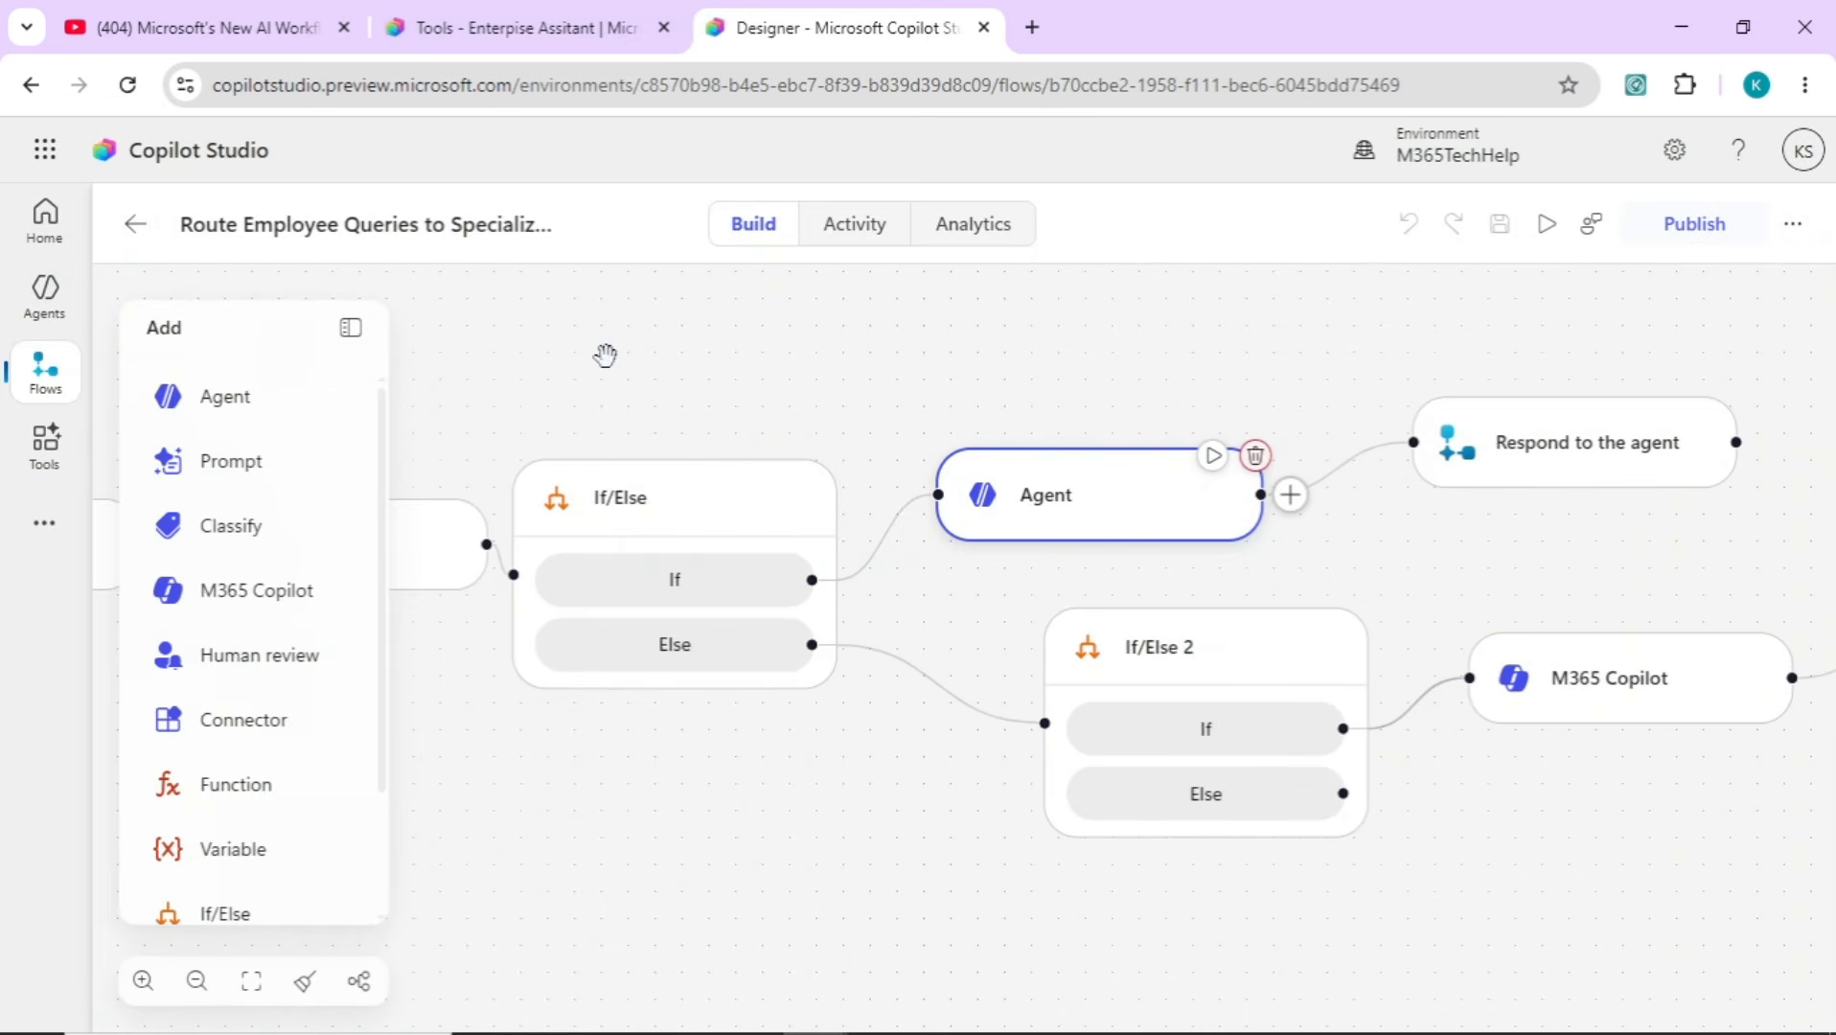
click(851, 226)
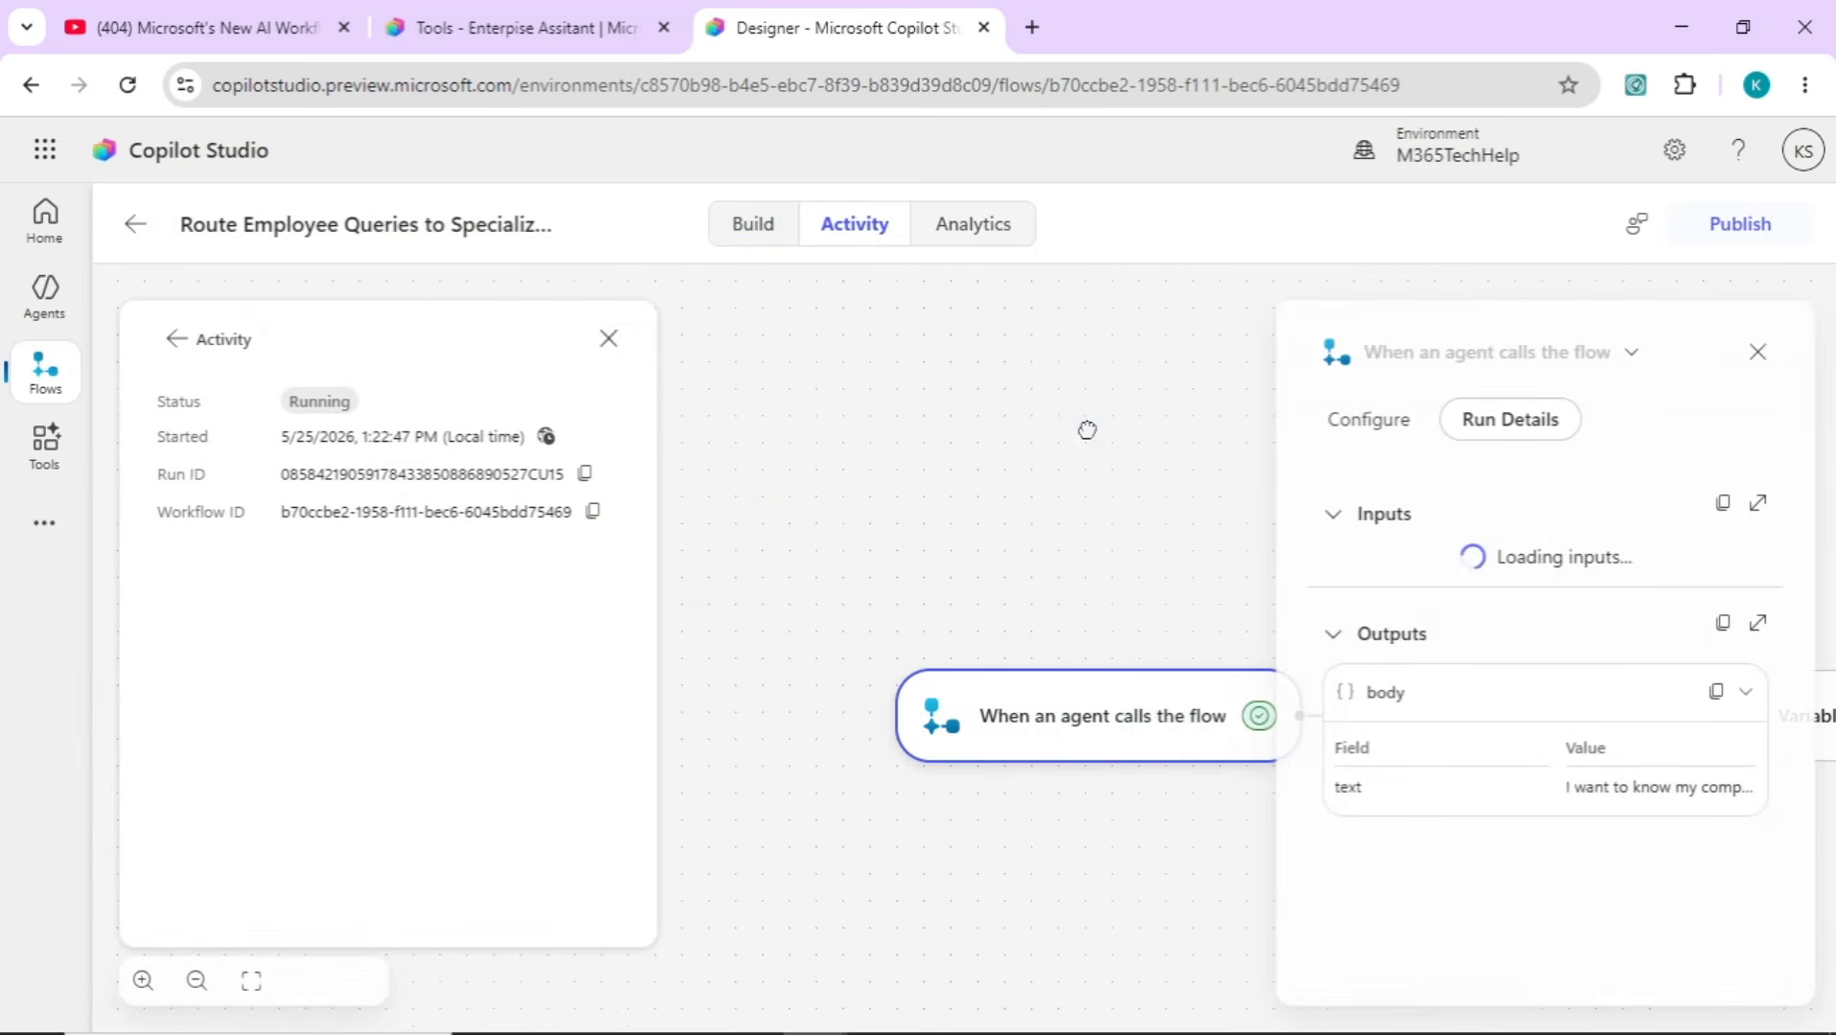
drag(1086, 488, 890, 455)
drag(1146, 529, 877, 454)
drag(1103, 446, 897, 427)
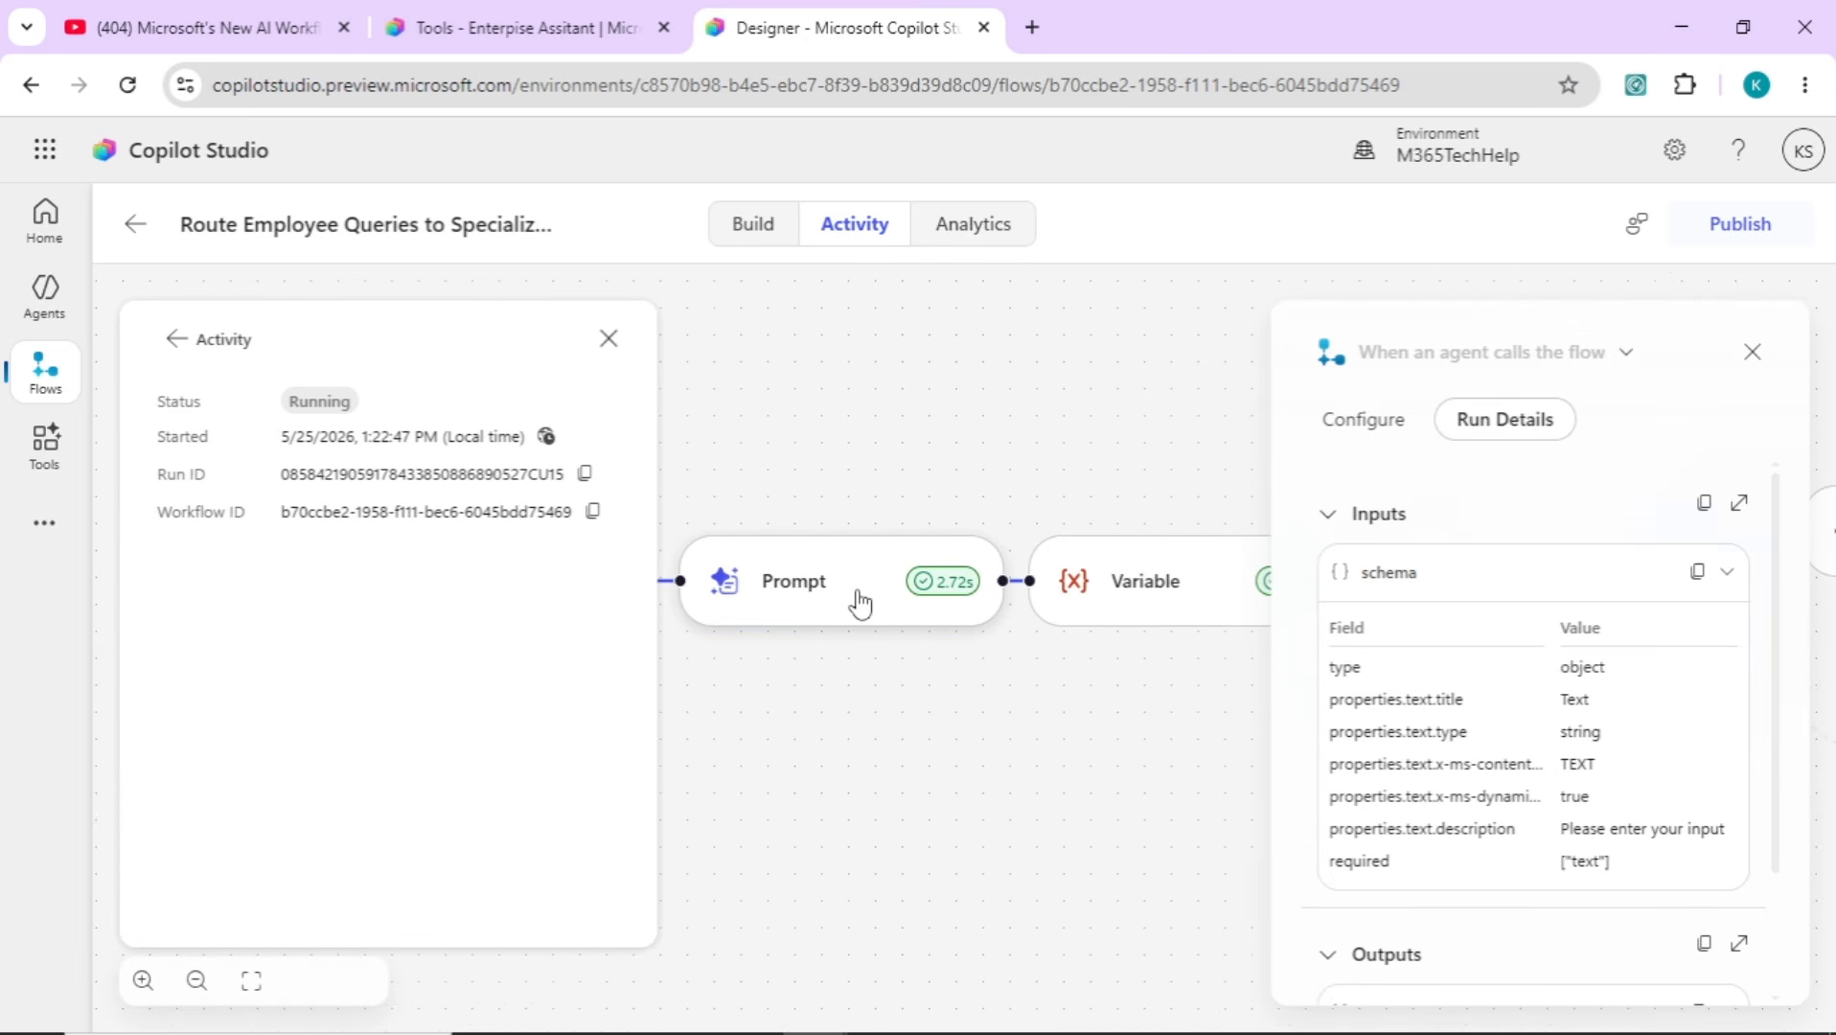
click(860, 602)
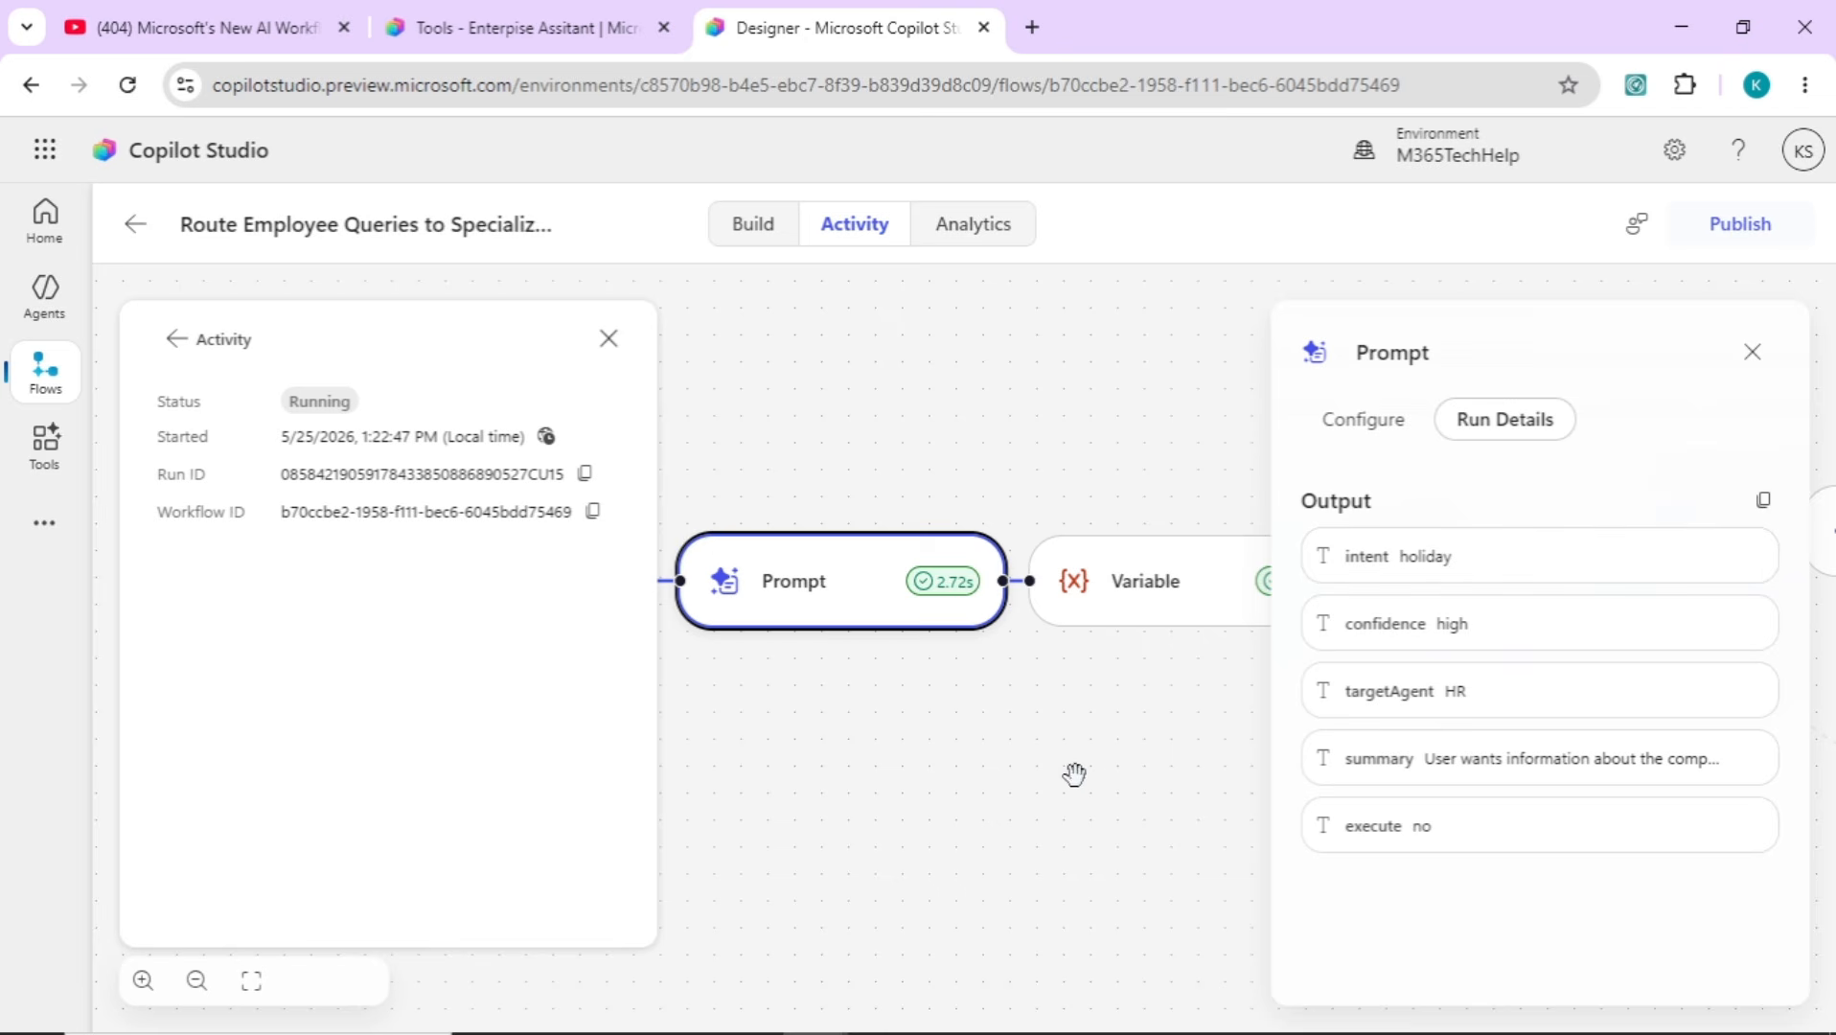
Follow the run past the Variable node and inspect the first If/Else node's run details
drag(1086, 757, 922, 756)
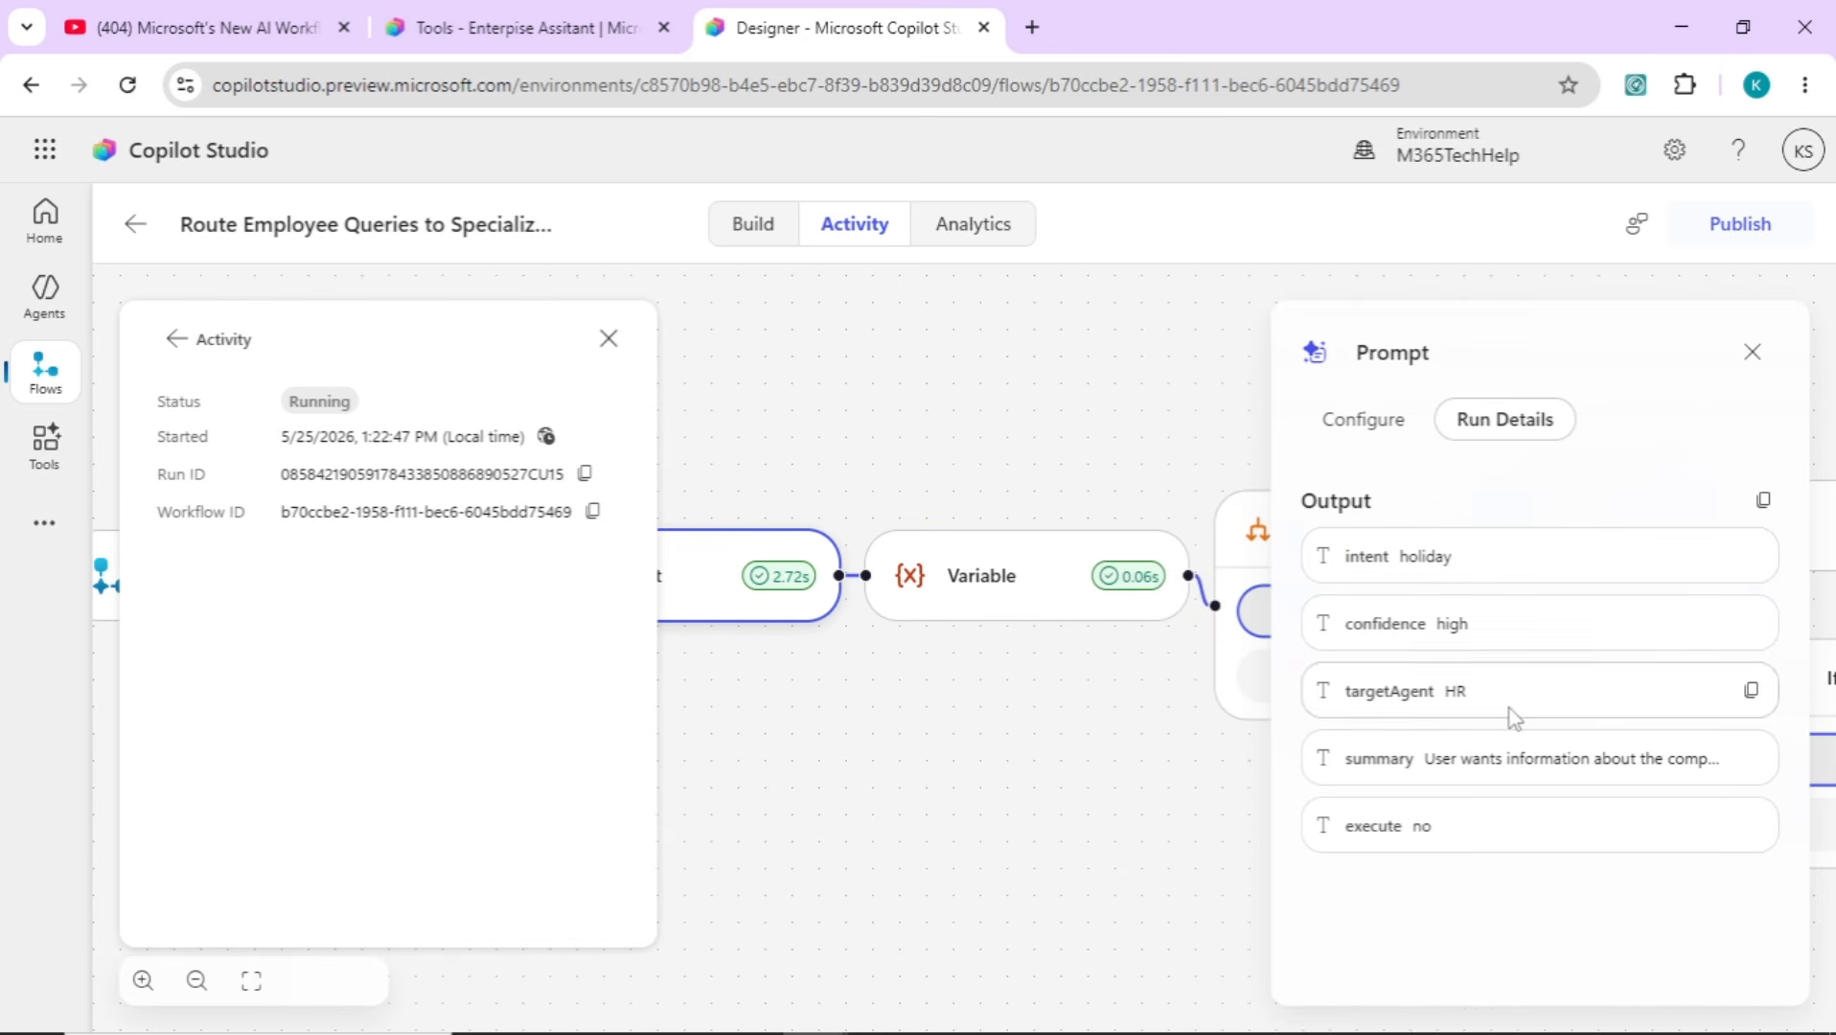
drag(1114, 733, 870, 729)
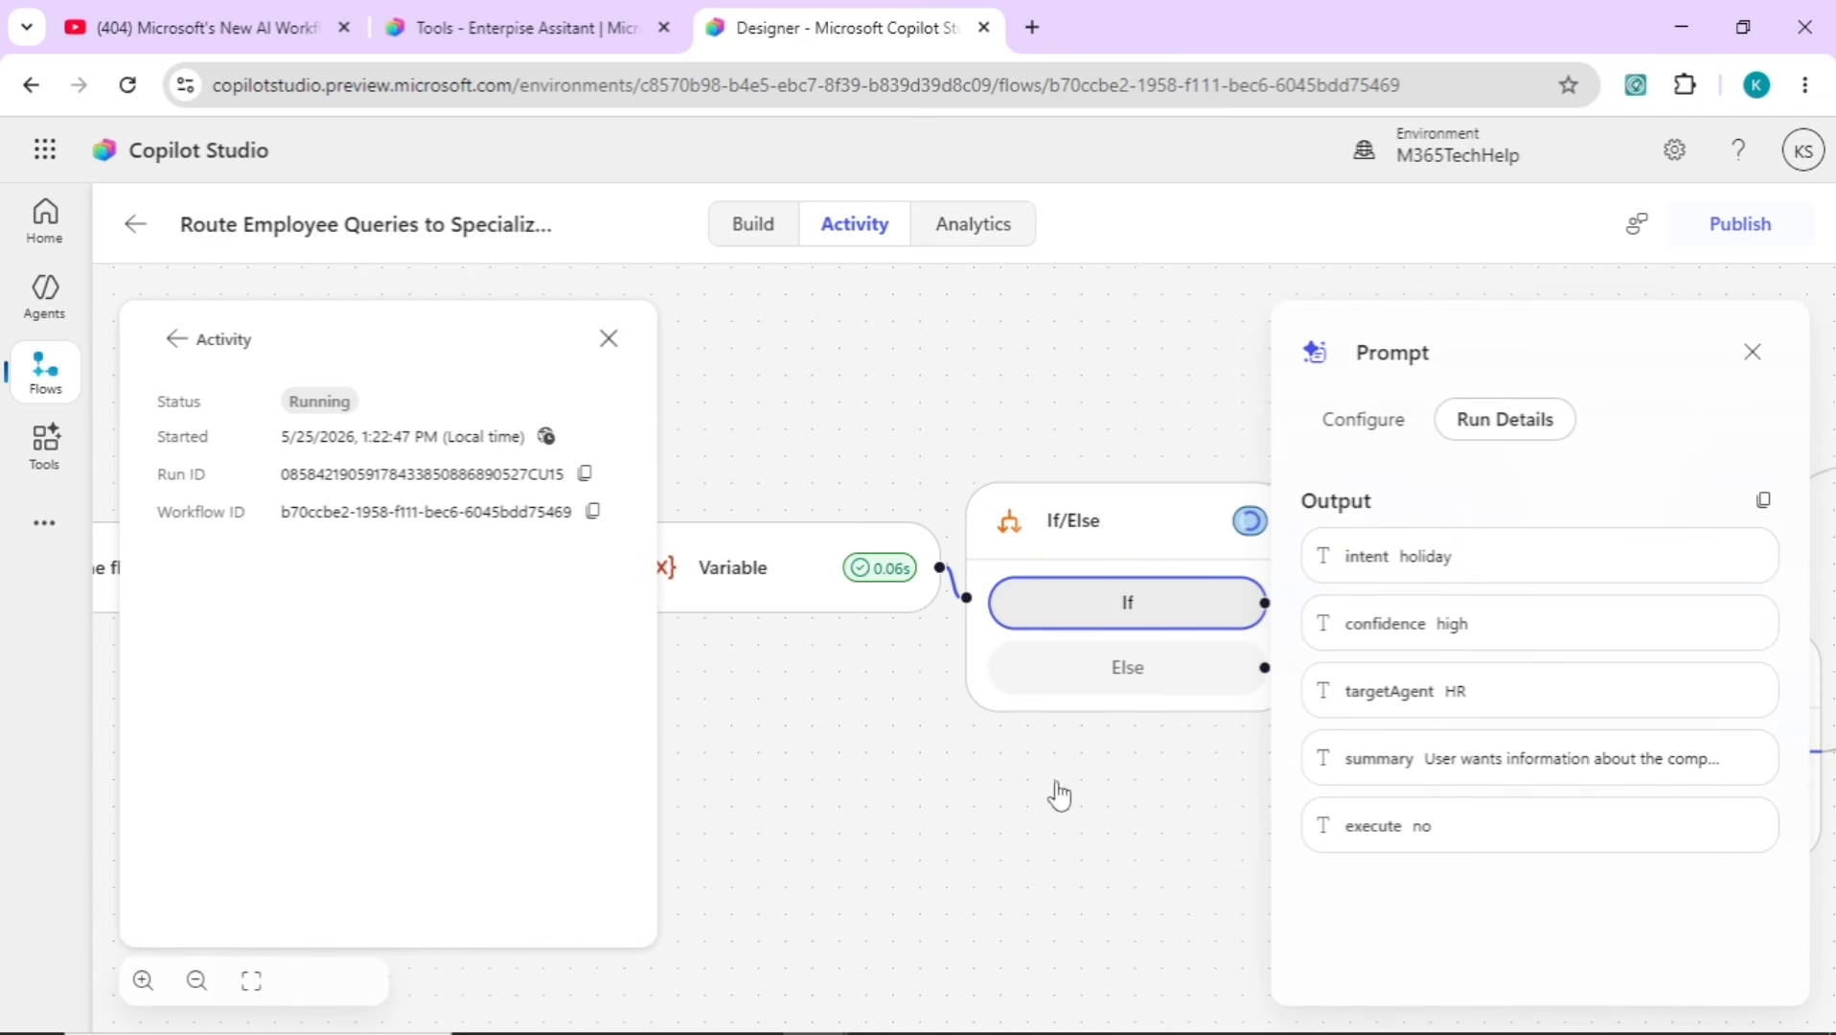
drag(1054, 792, 905, 767)
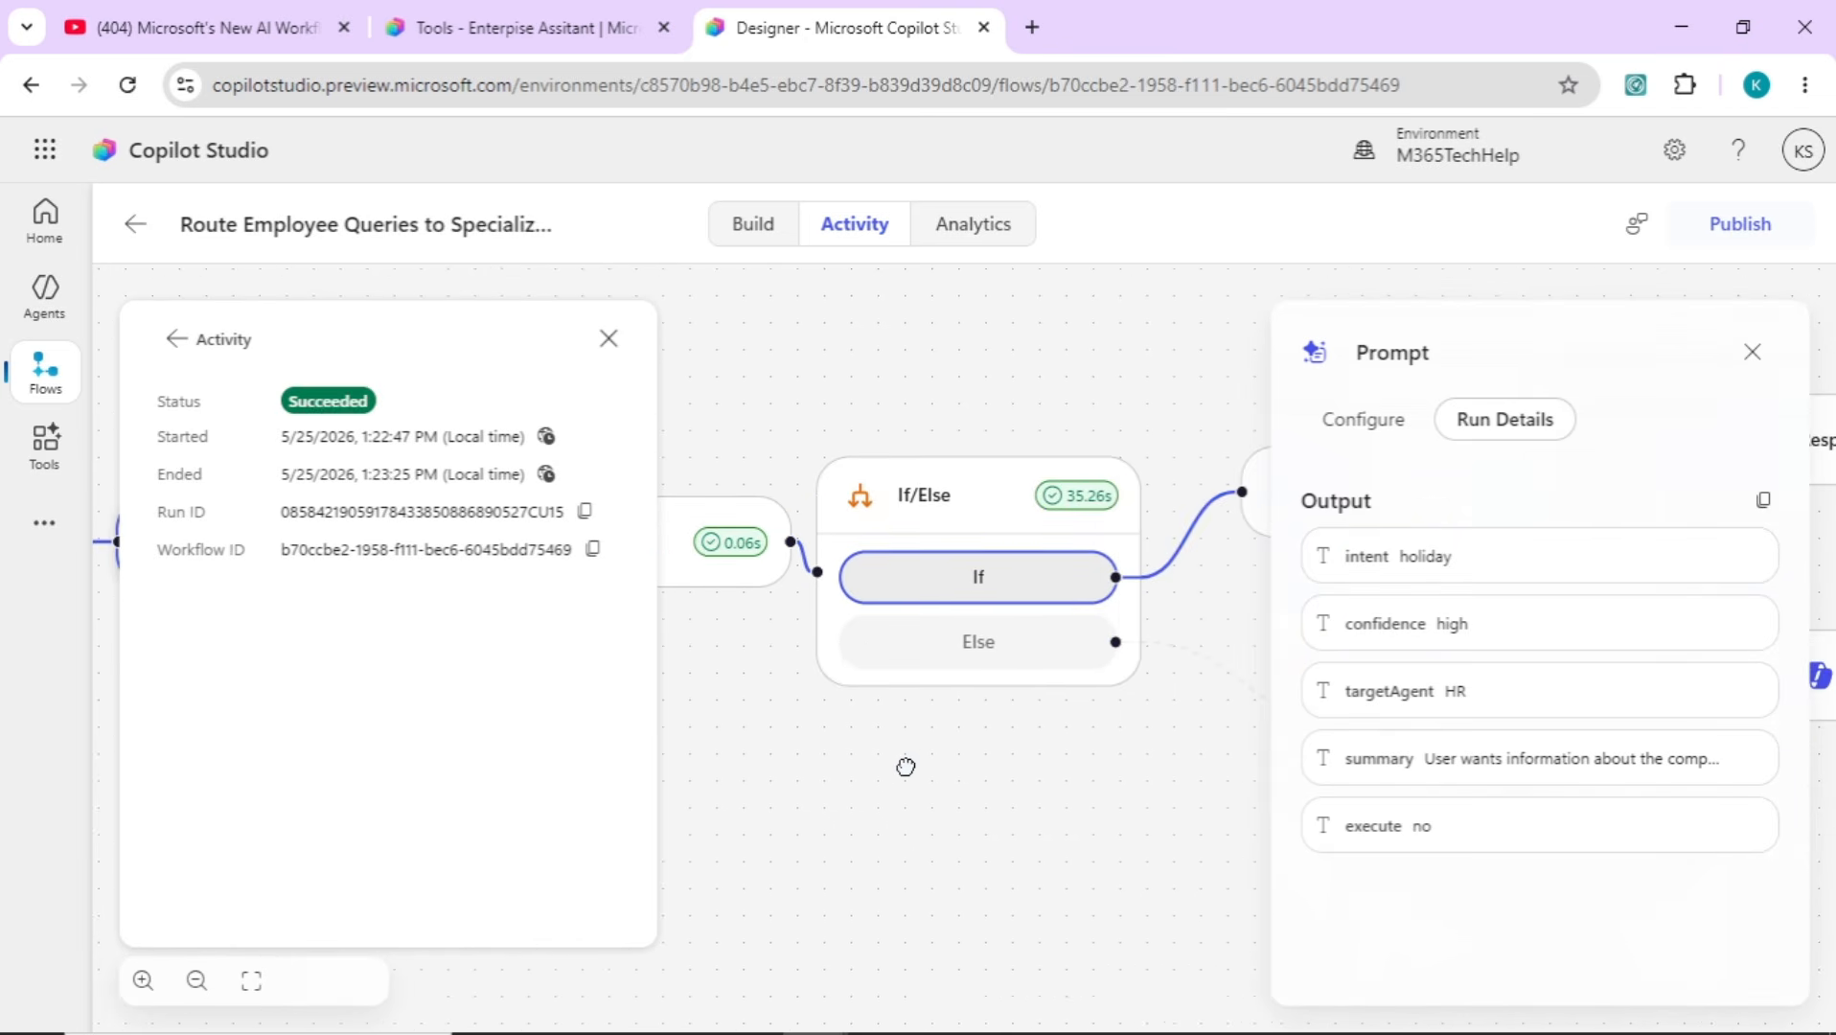
click(1011, 485)
Inspect the Agent node's run details and its configuration, including the selected agent and message input
drag(1136, 776, 979, 762)
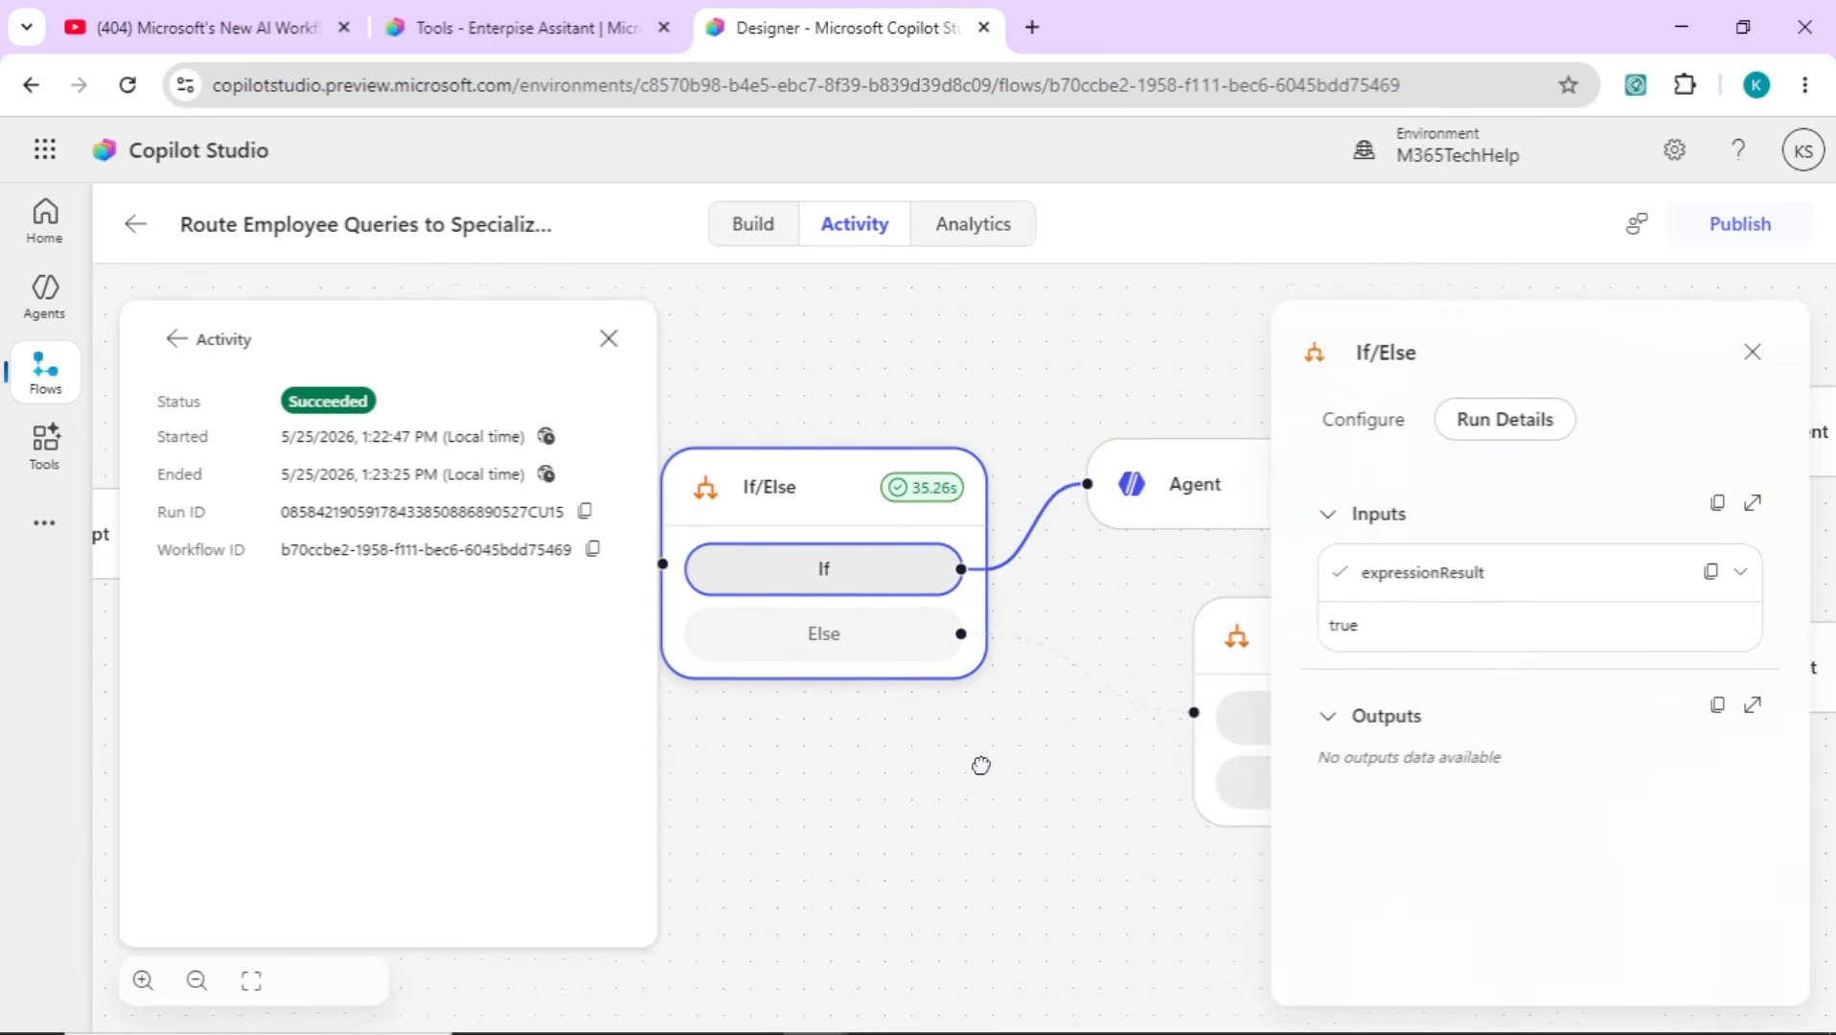
drag(1144, 581, 970, 621)
click(1075, 505)
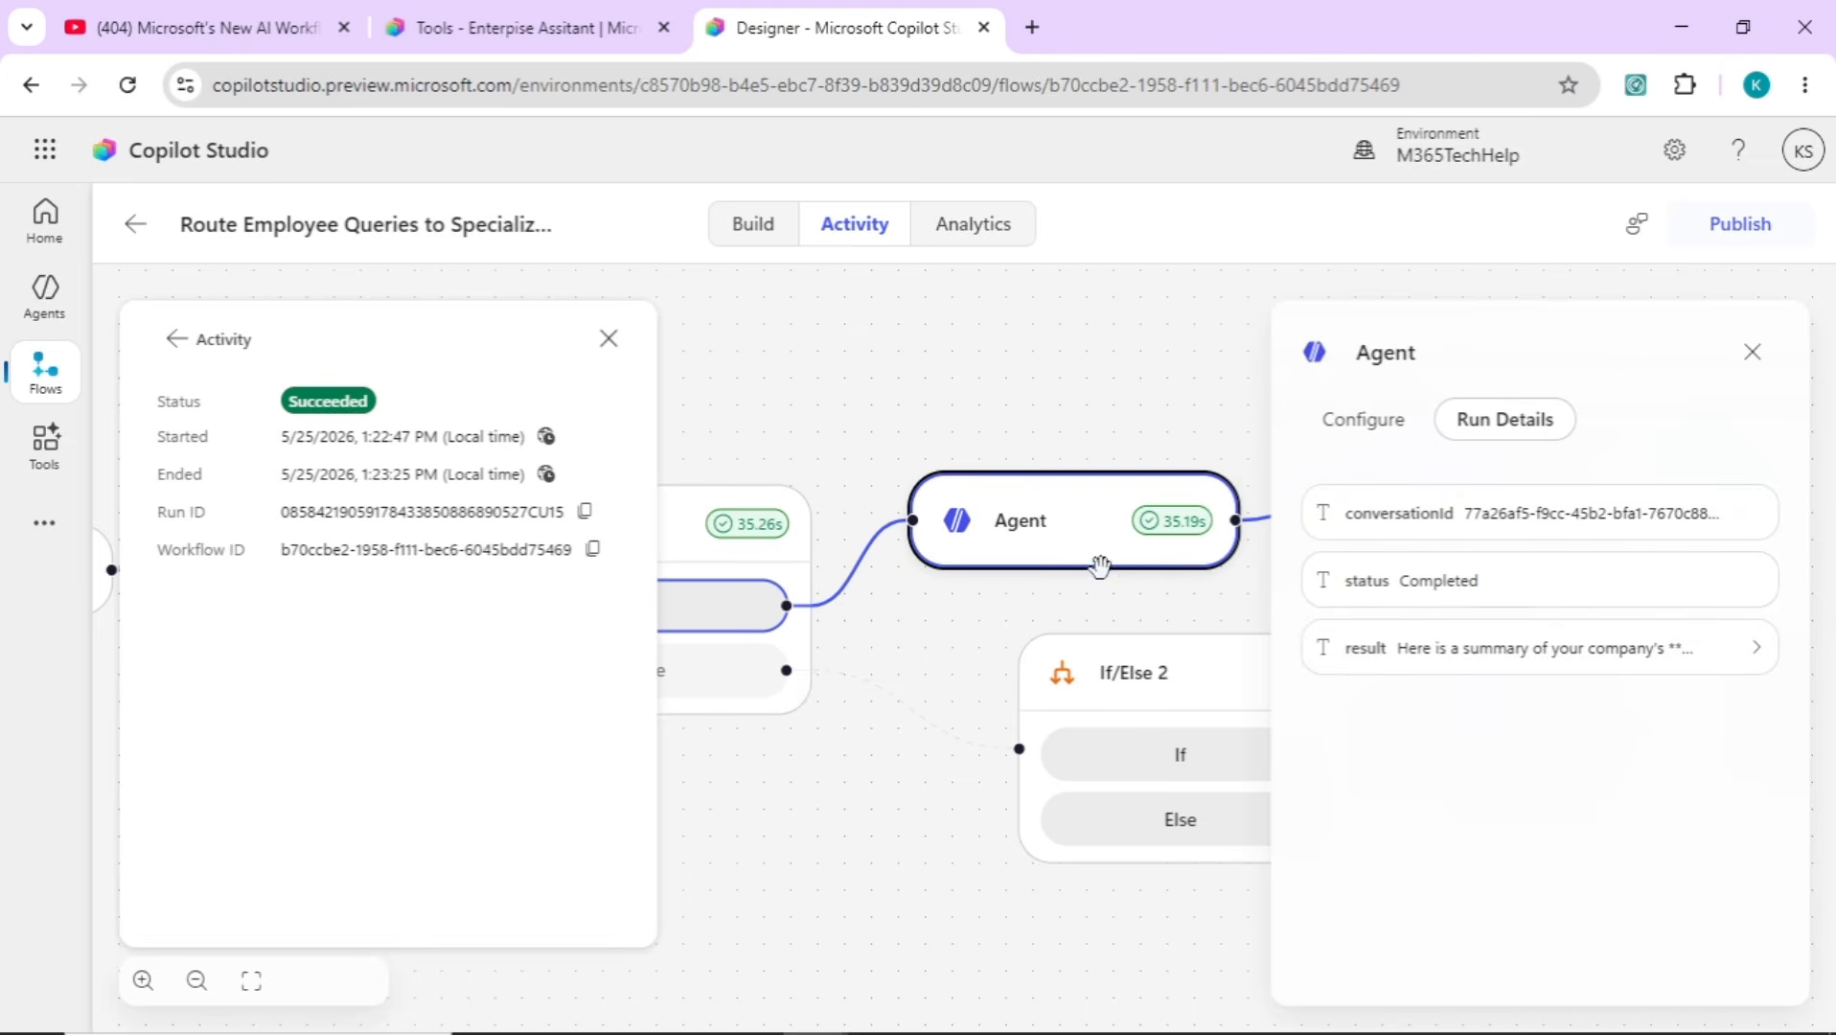
click(1335, 447)
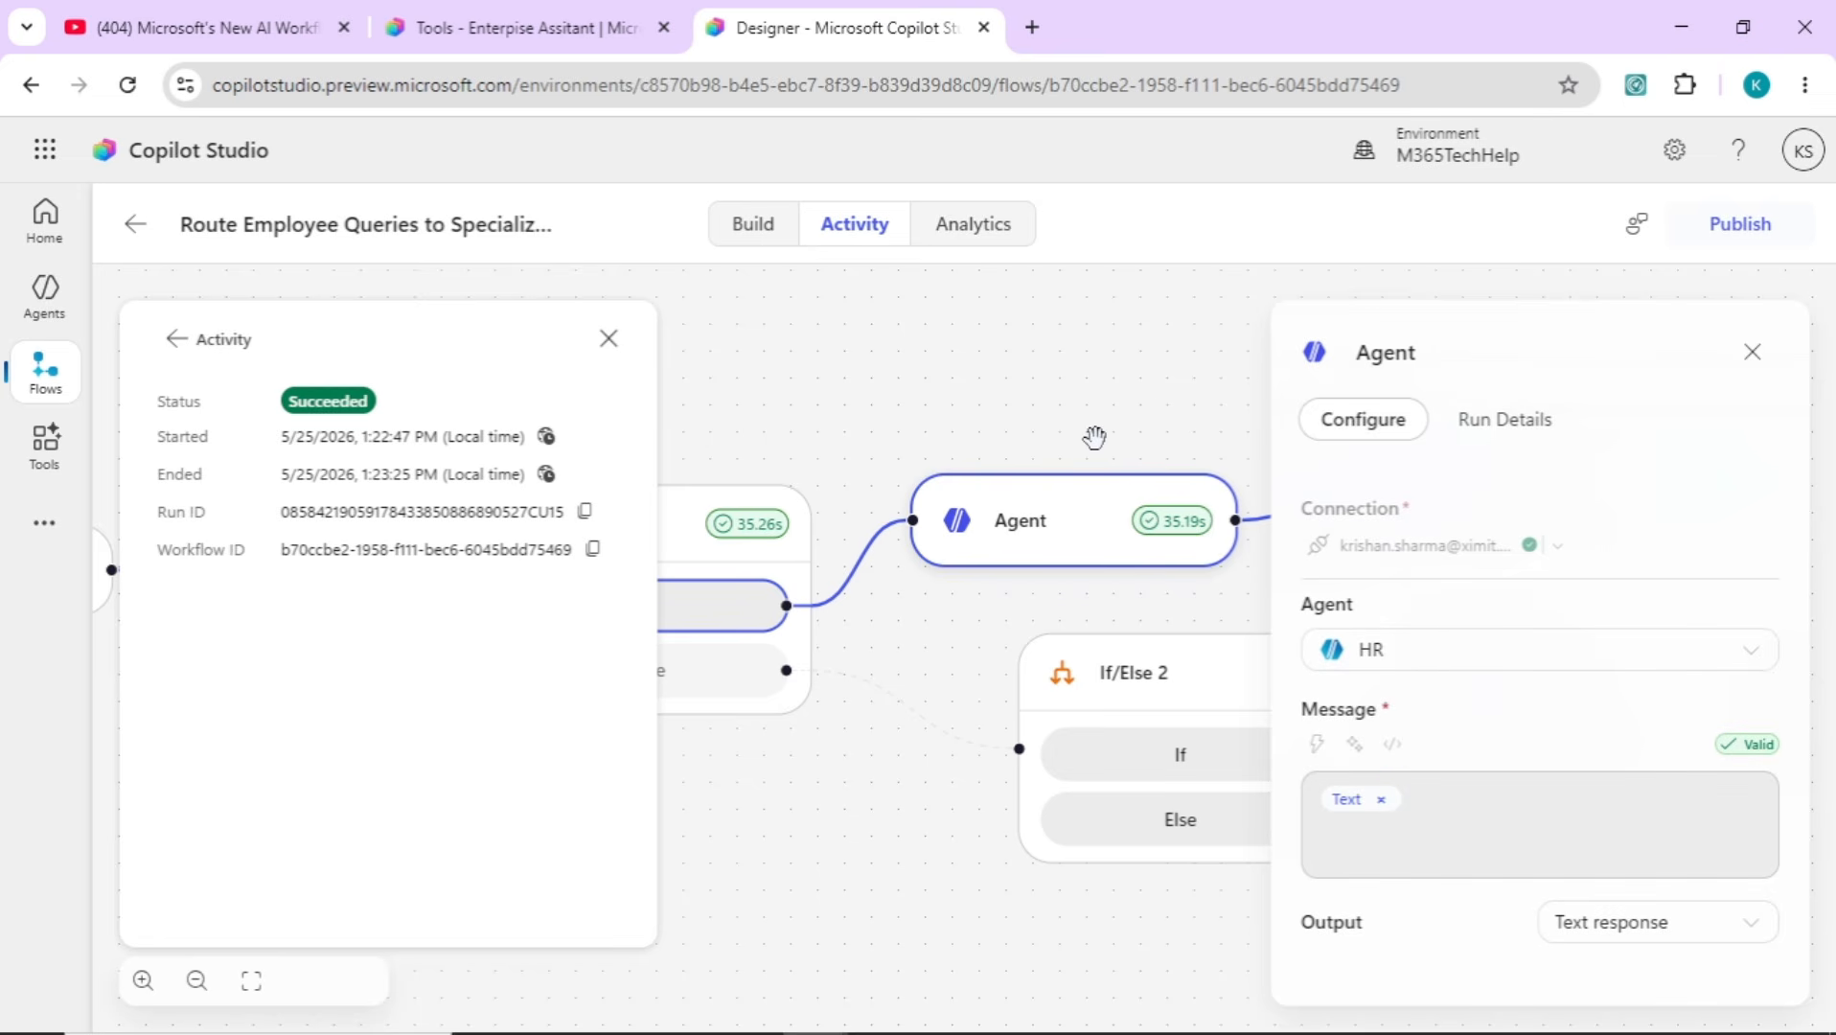
click(1506, 422)
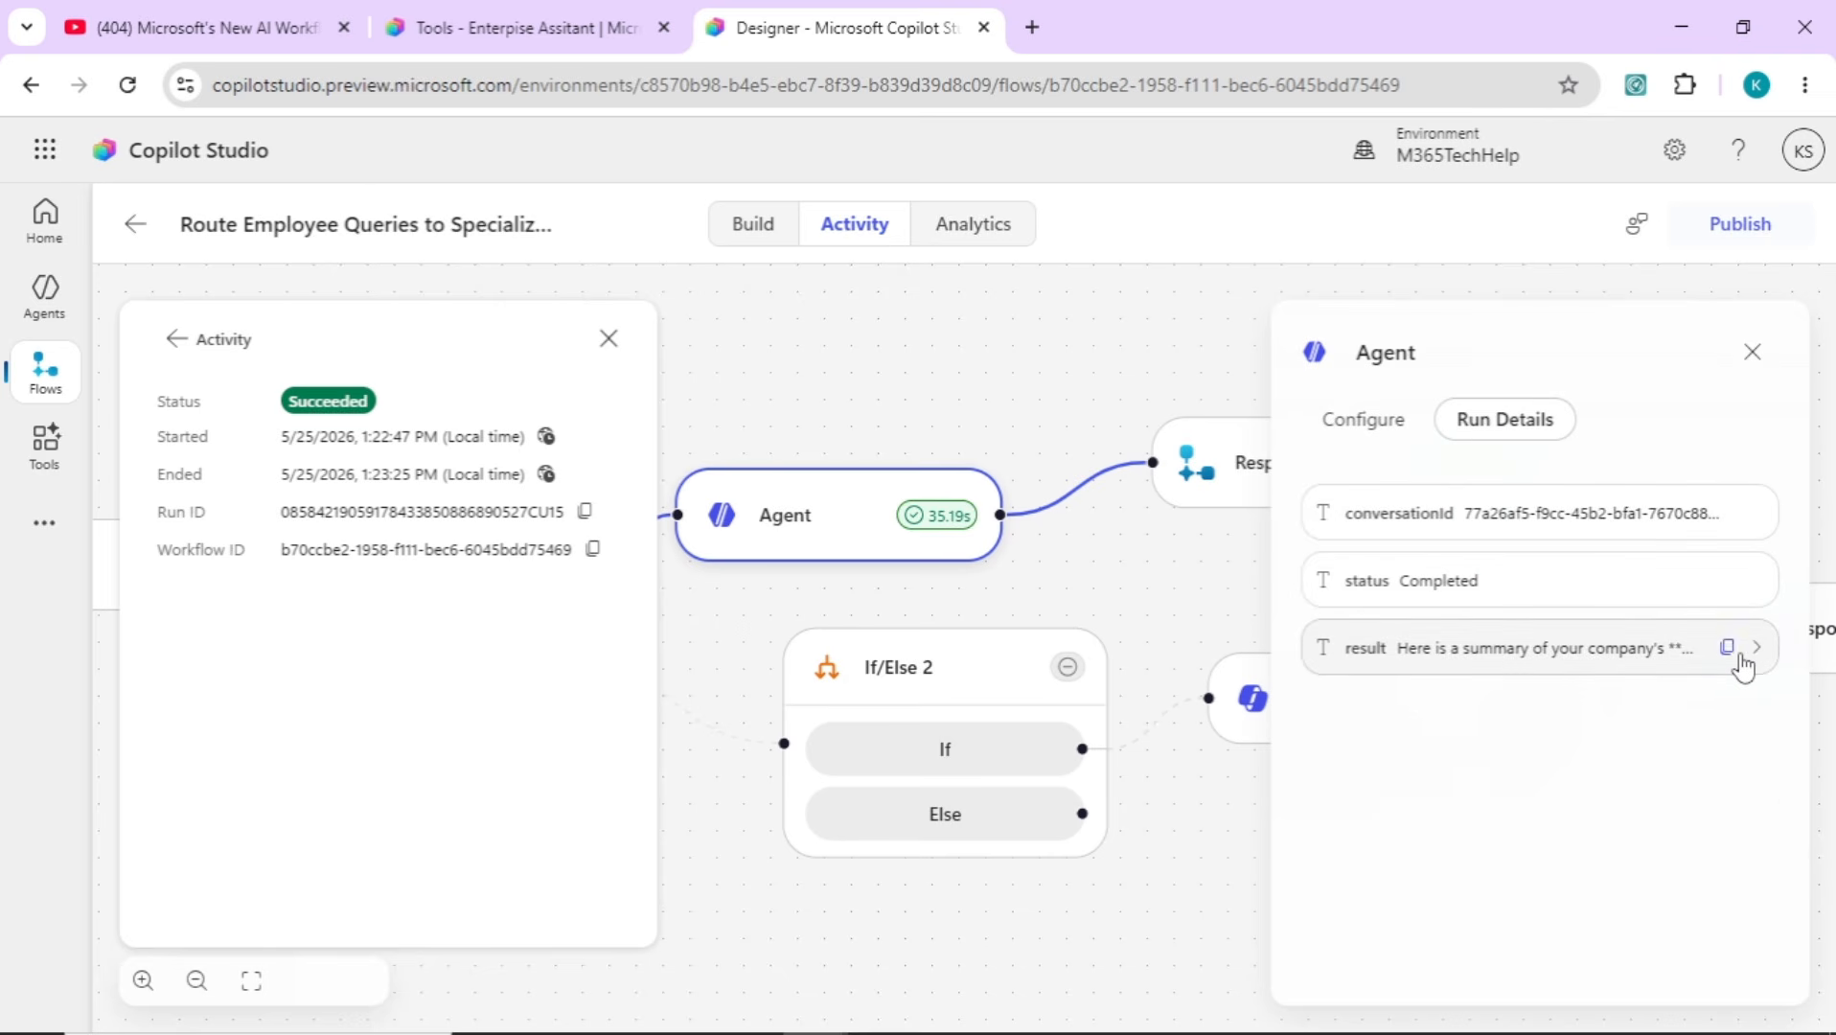
Follow the run to the Respond to the agent node and review the assistant's annual leave policy reply in the test chat
drag(1197, 643, 996, 532)
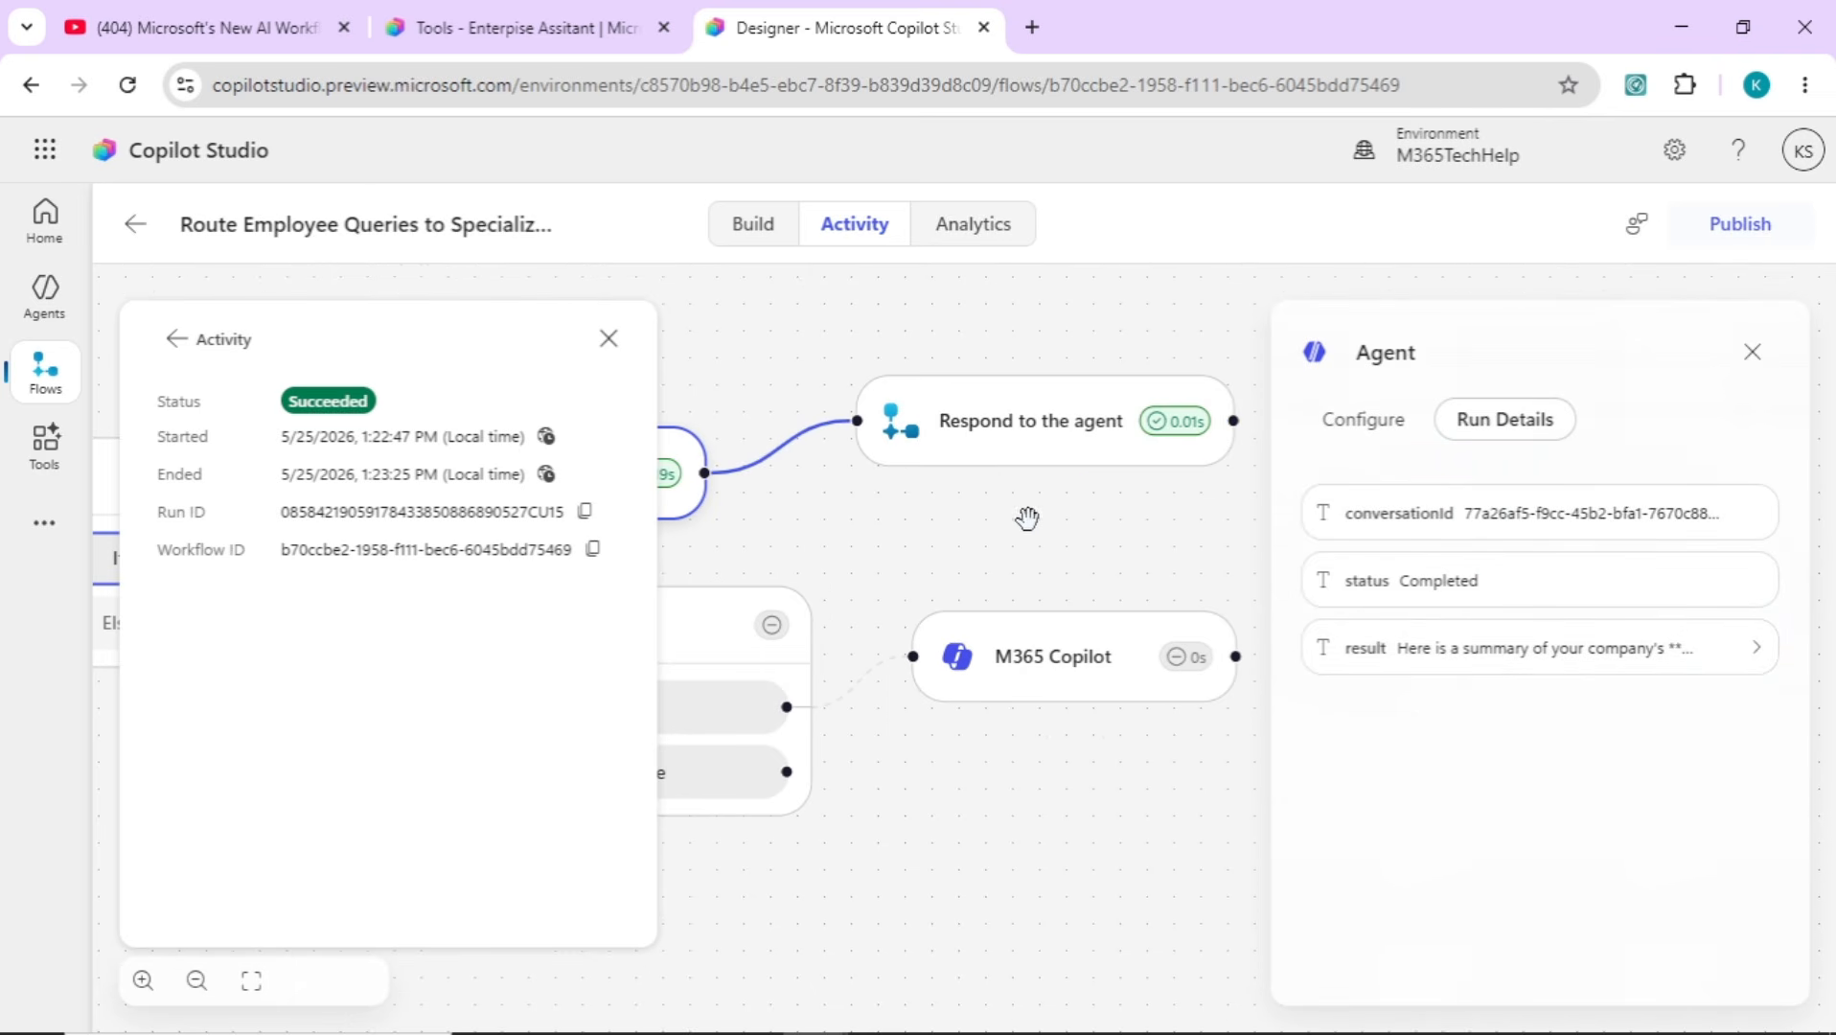
click(510, 24)
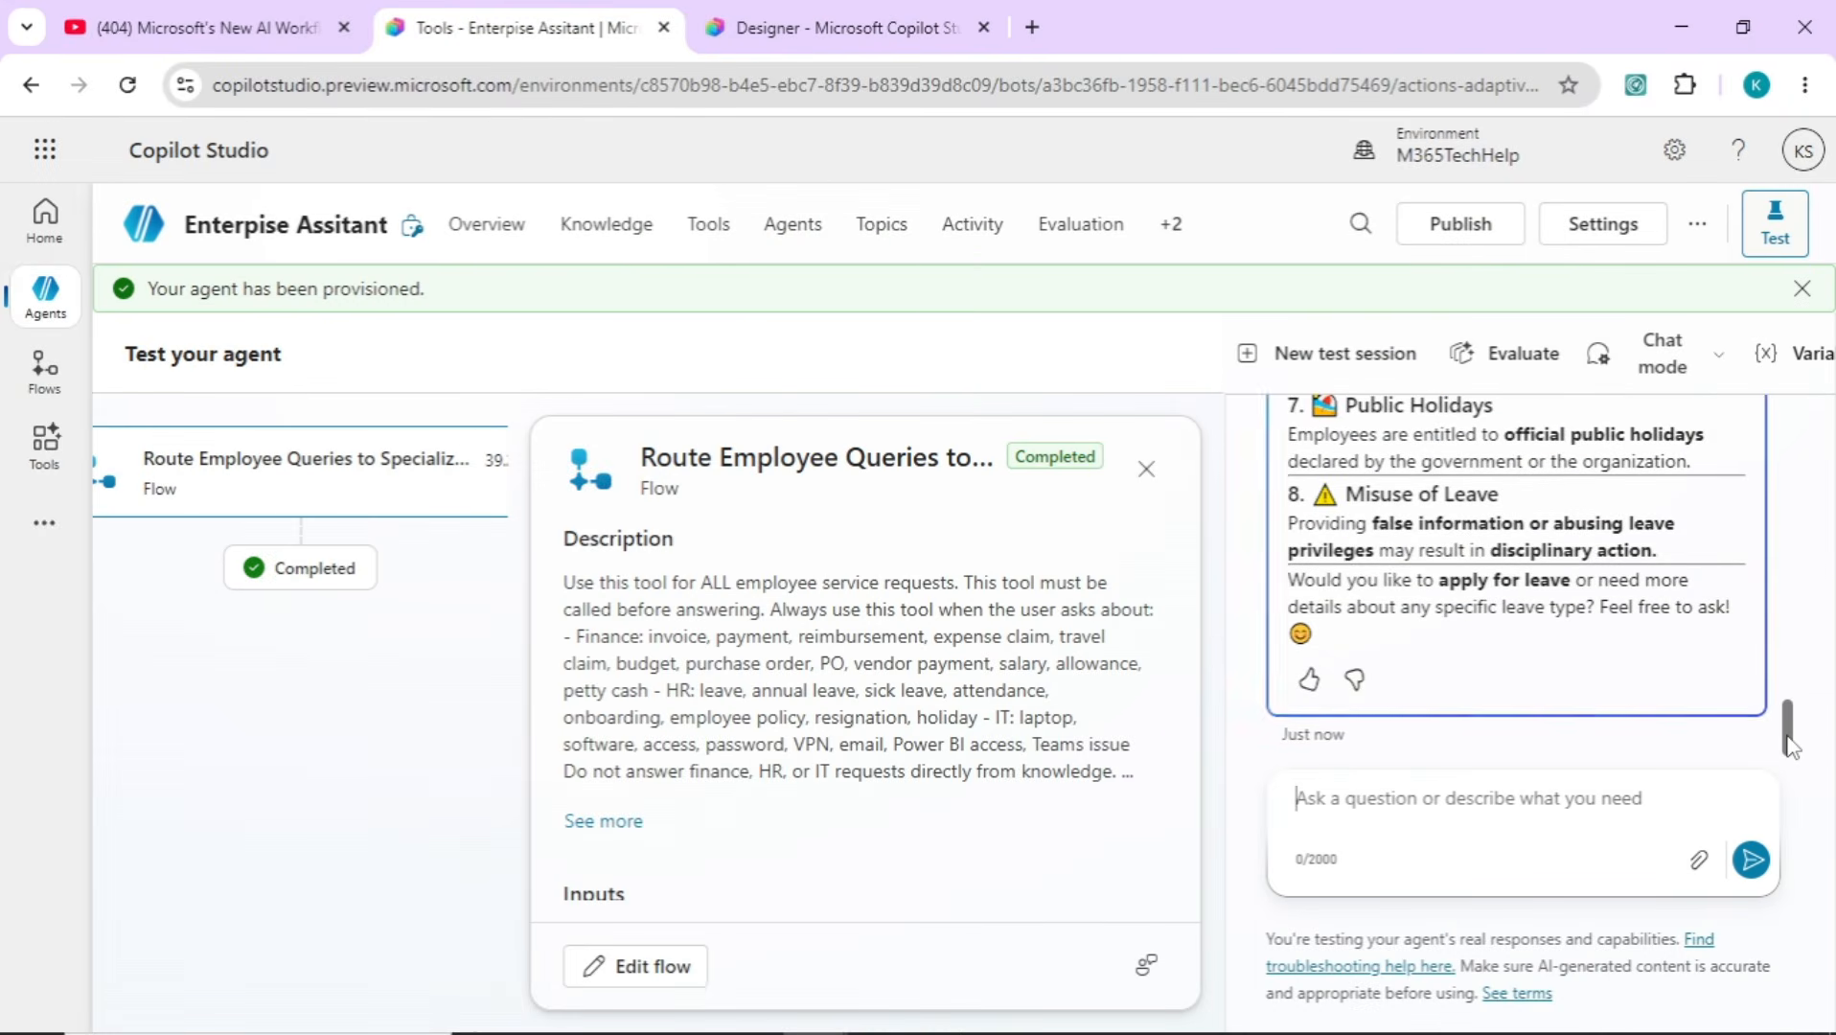
drag(1788, 743, 1788, 505)
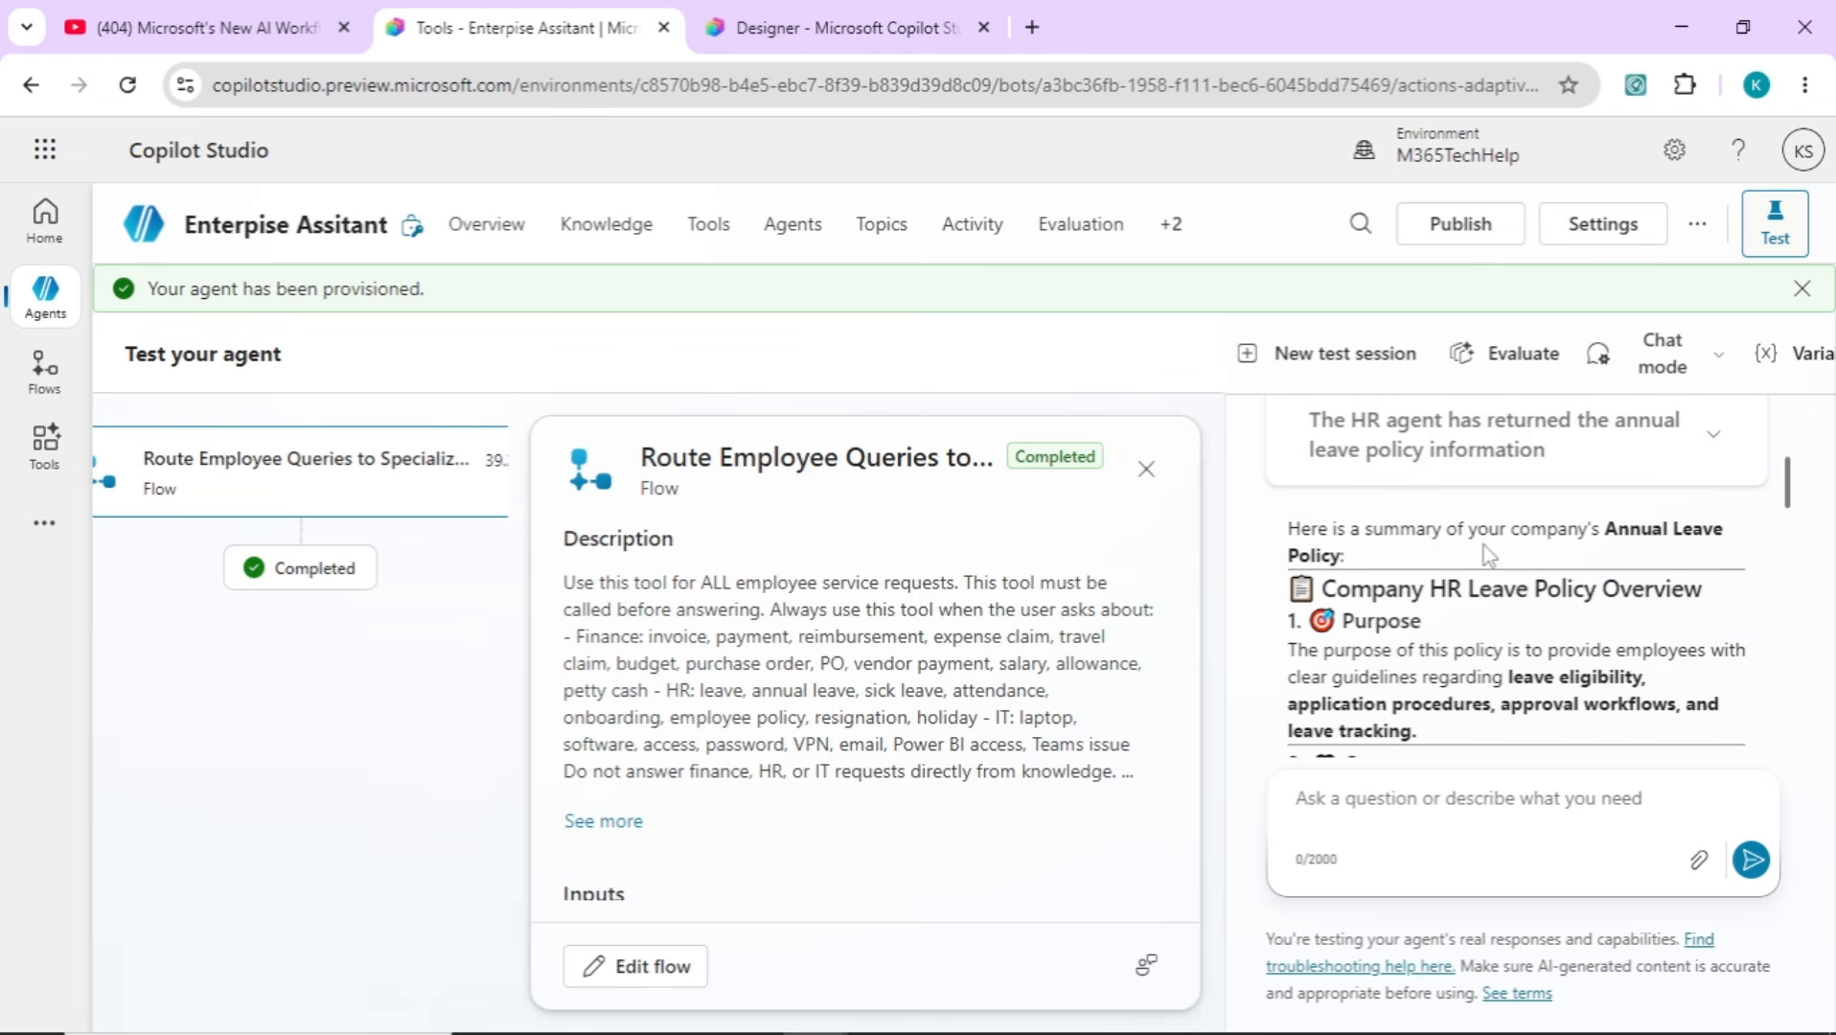
Copy the Agent node's result from the flow run into a blank Notepad document and read it from the beginning
click(838, 24)
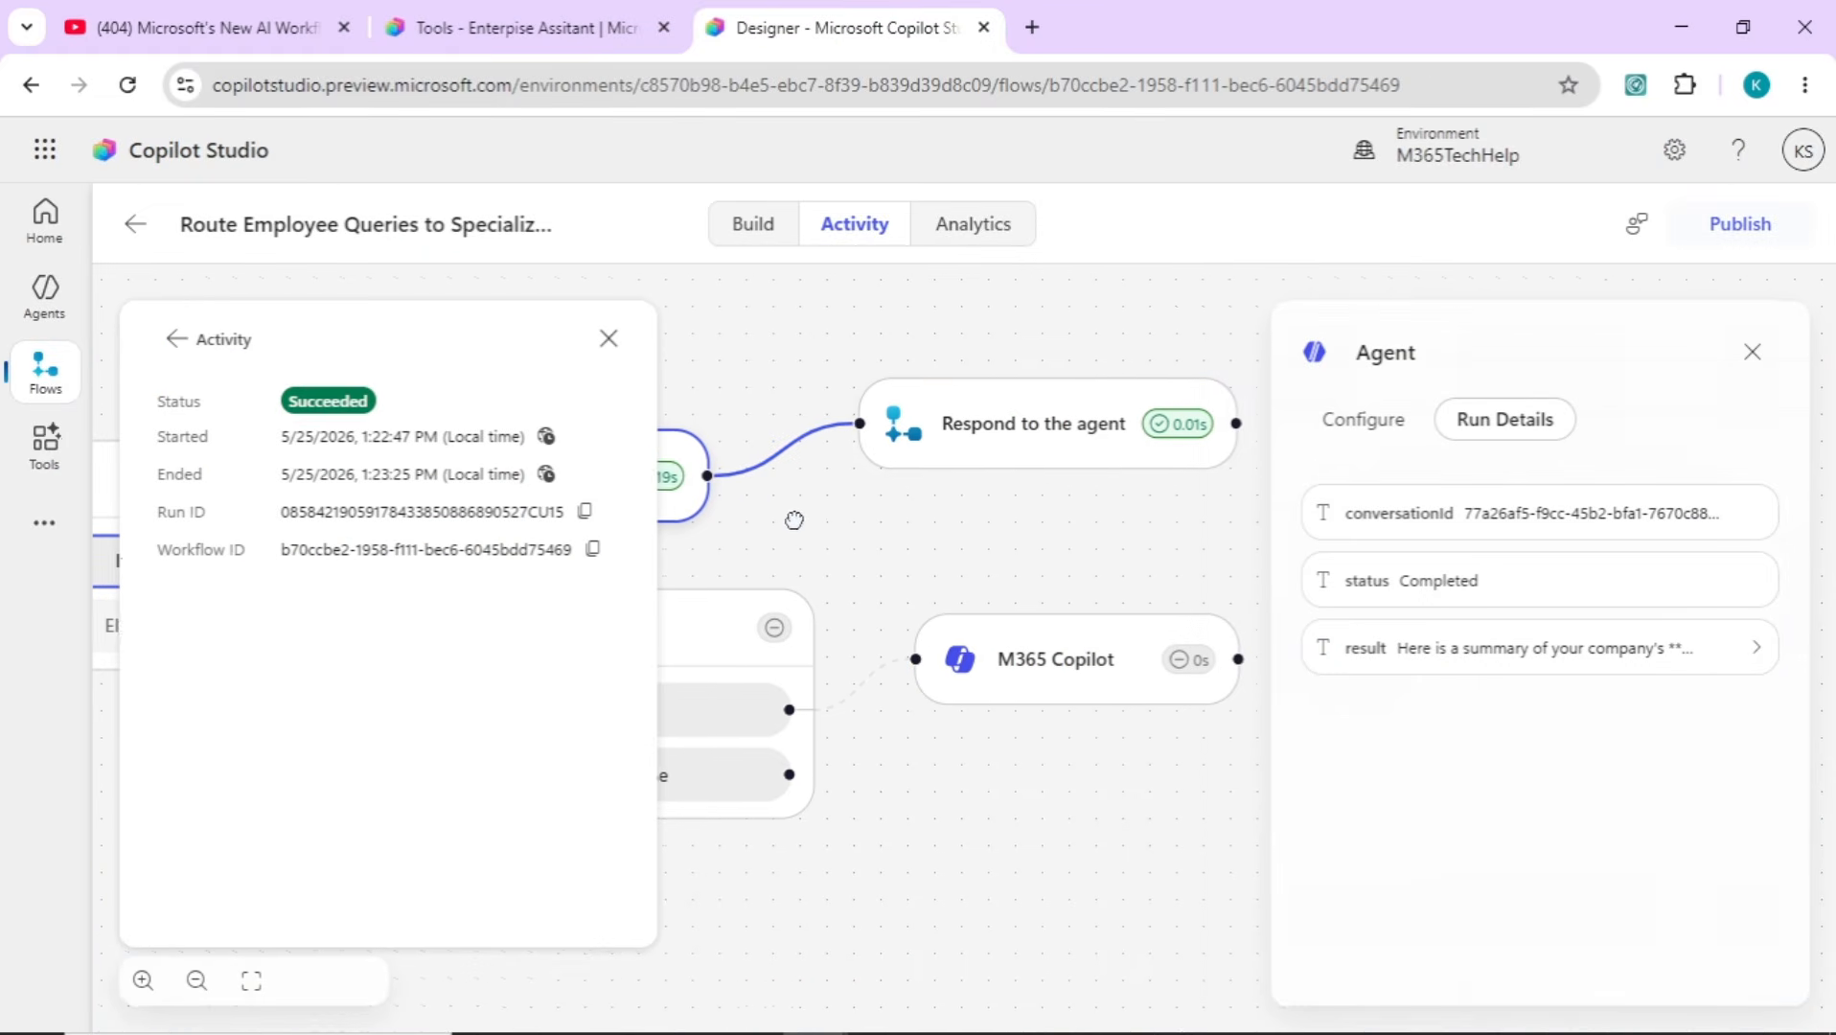
drag(790, 520, 843, 520)
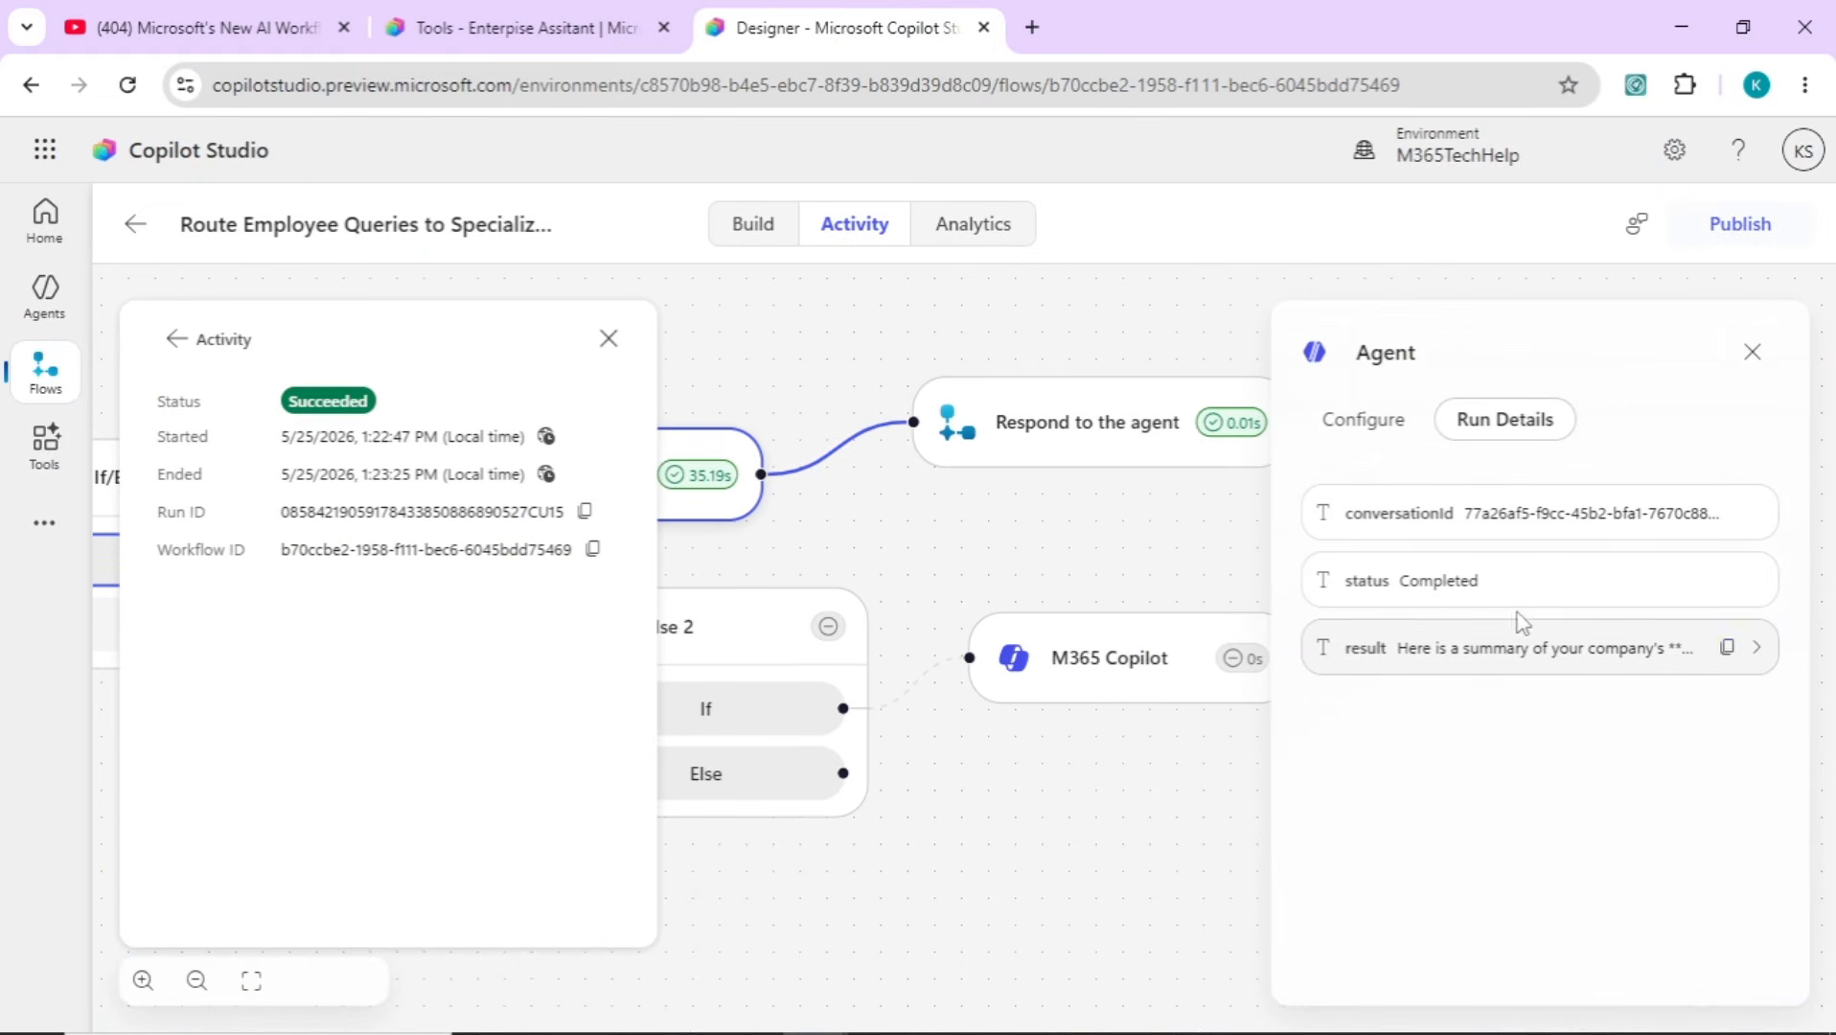
click(1726, 647)
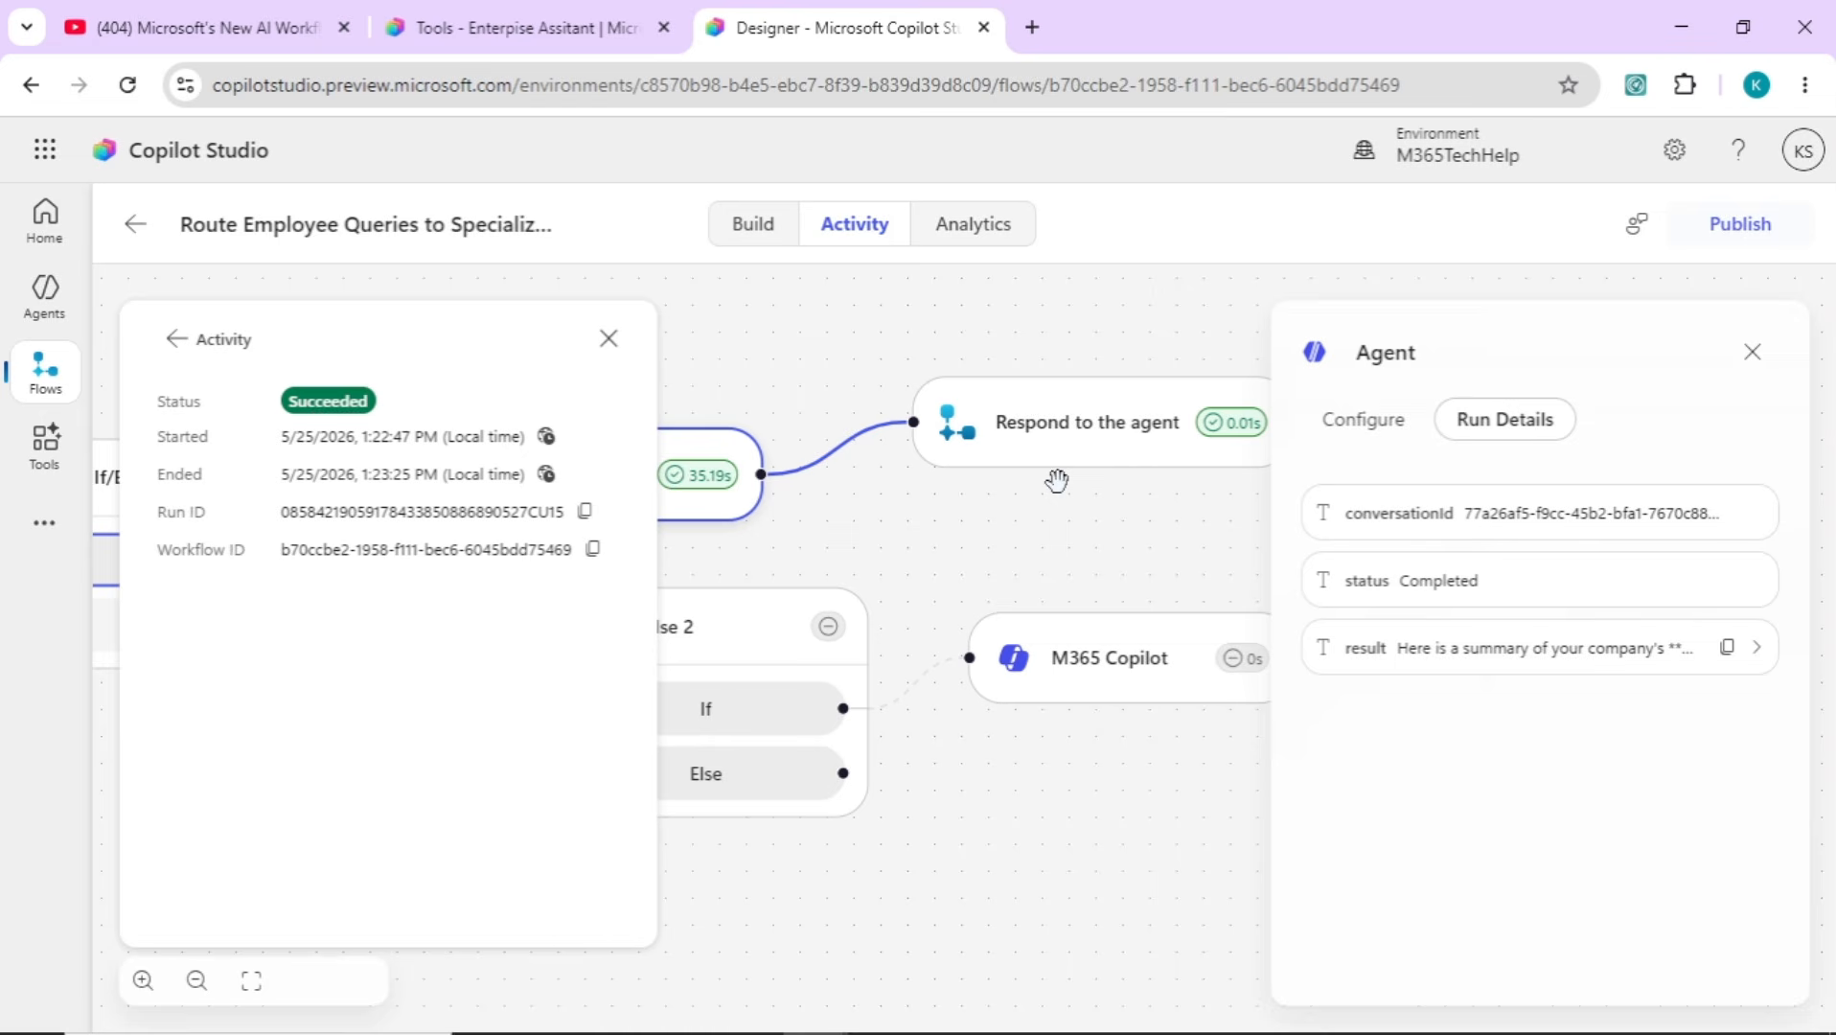
key(super+r)
key(Return)
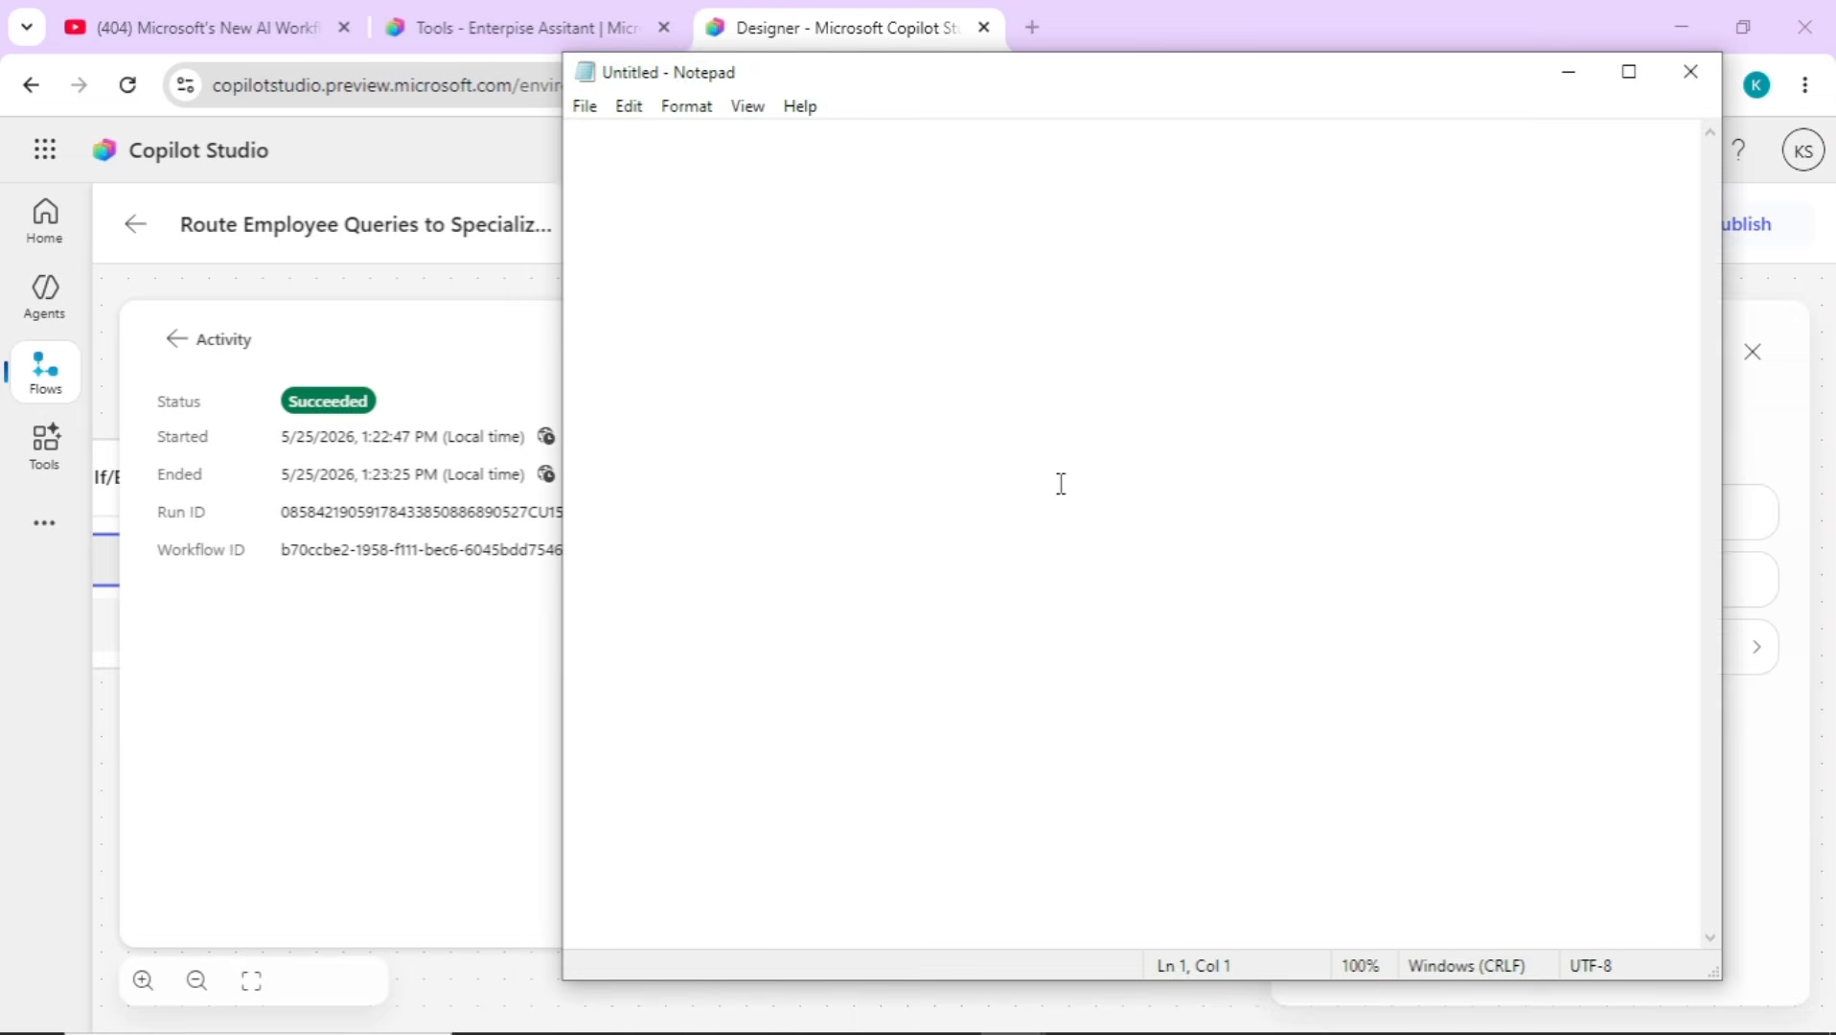
key(ctrl+v)
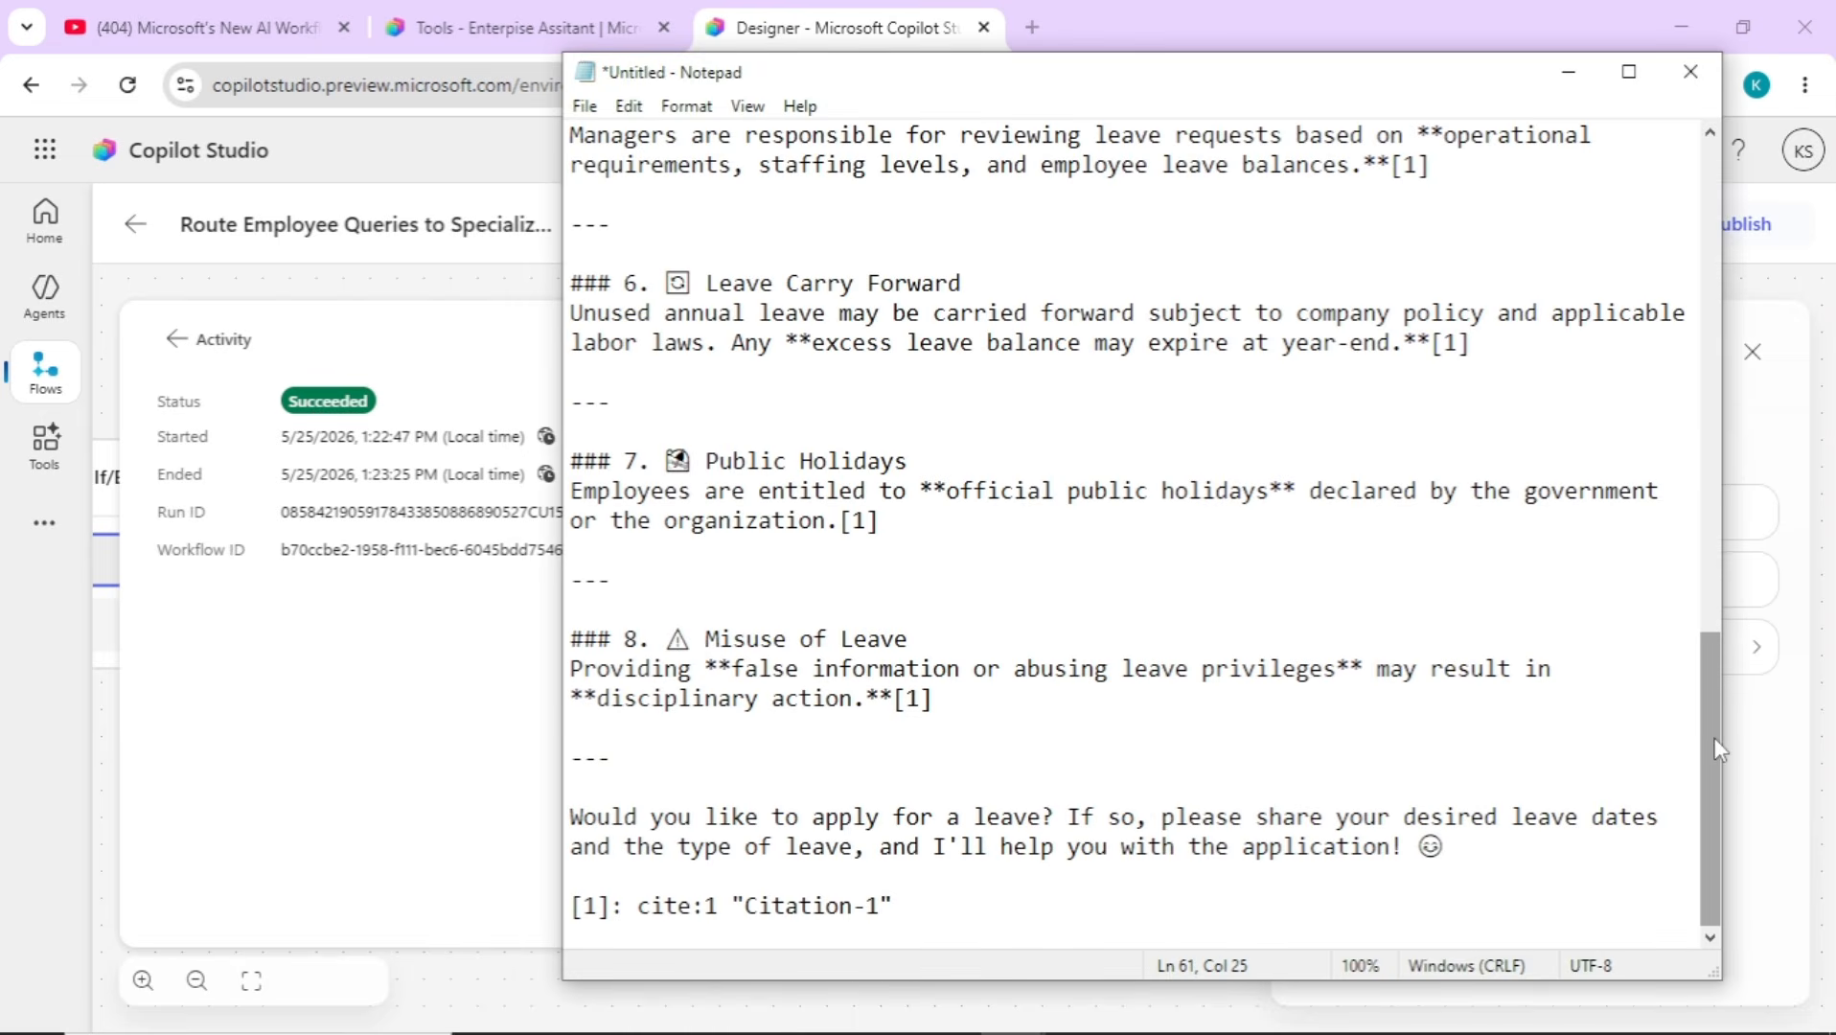
drag(1710, 750, 1657, 205)
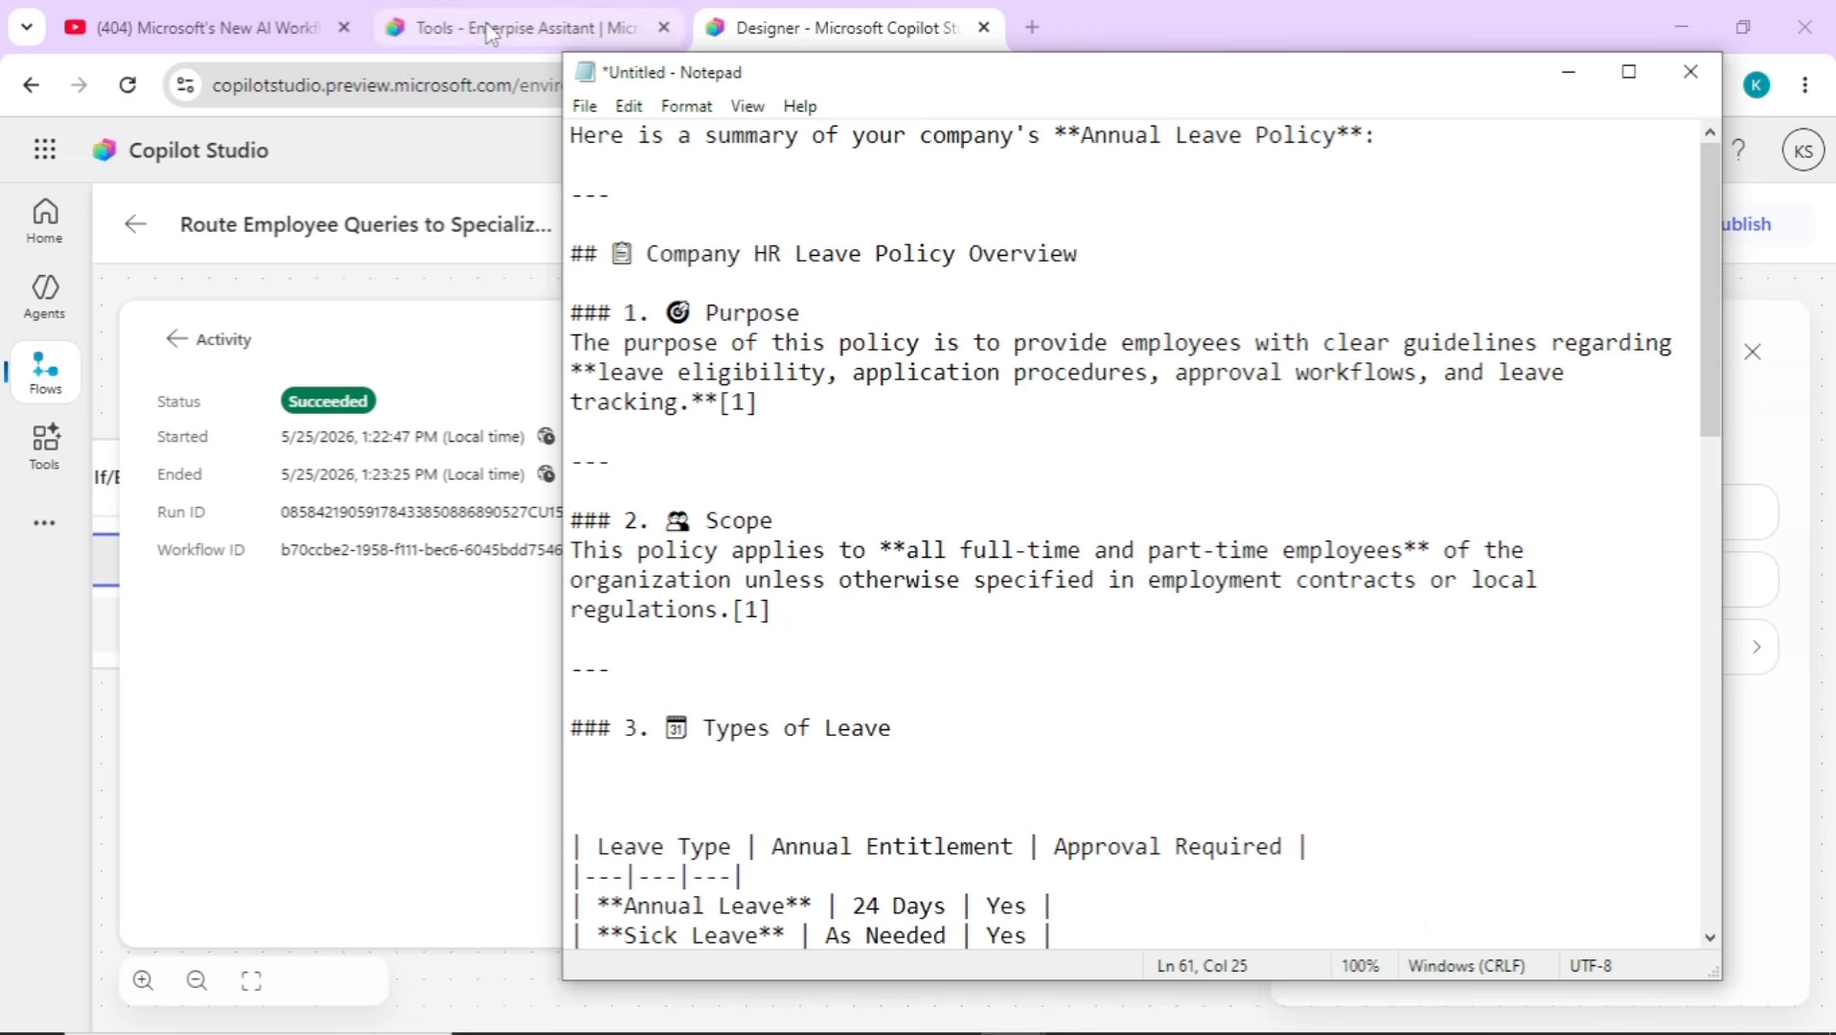
Review the rest of the assistant's leave policy reply, and send the test message "i want o know abut my last quarter invoices total amount"
click(518, 27)
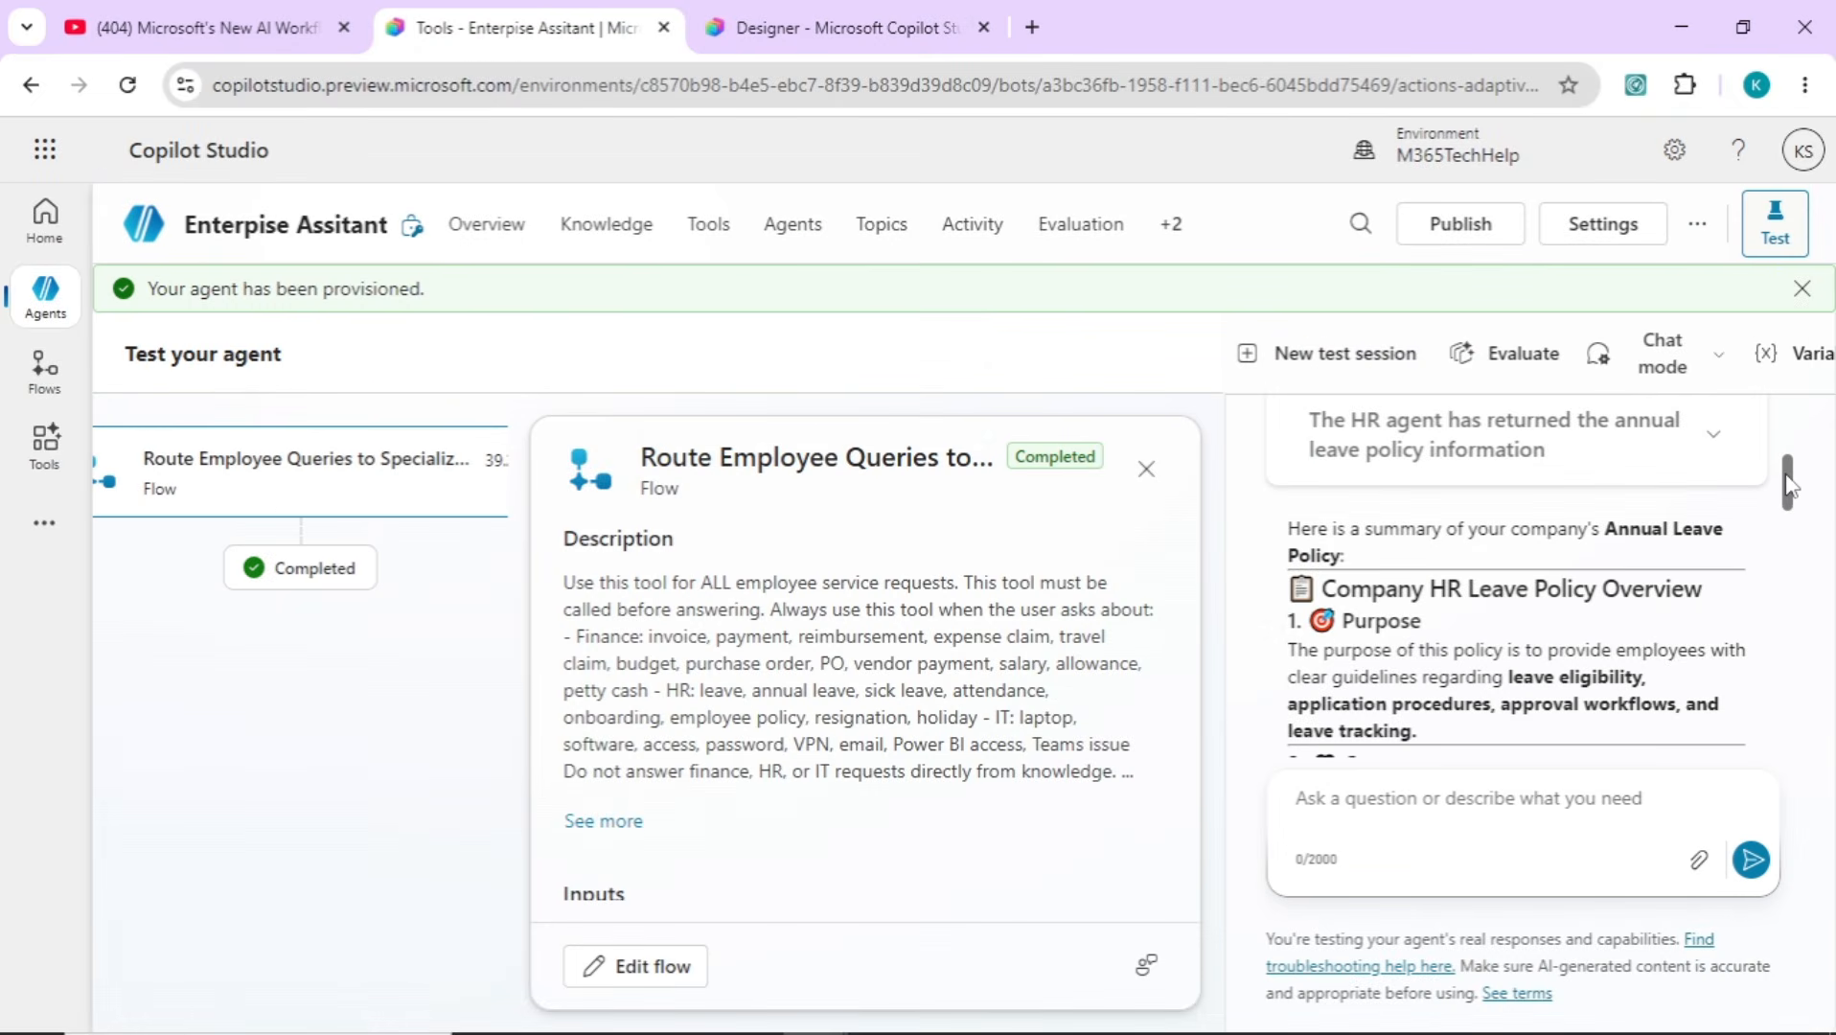
drag(1788, 487, 1789, 728)
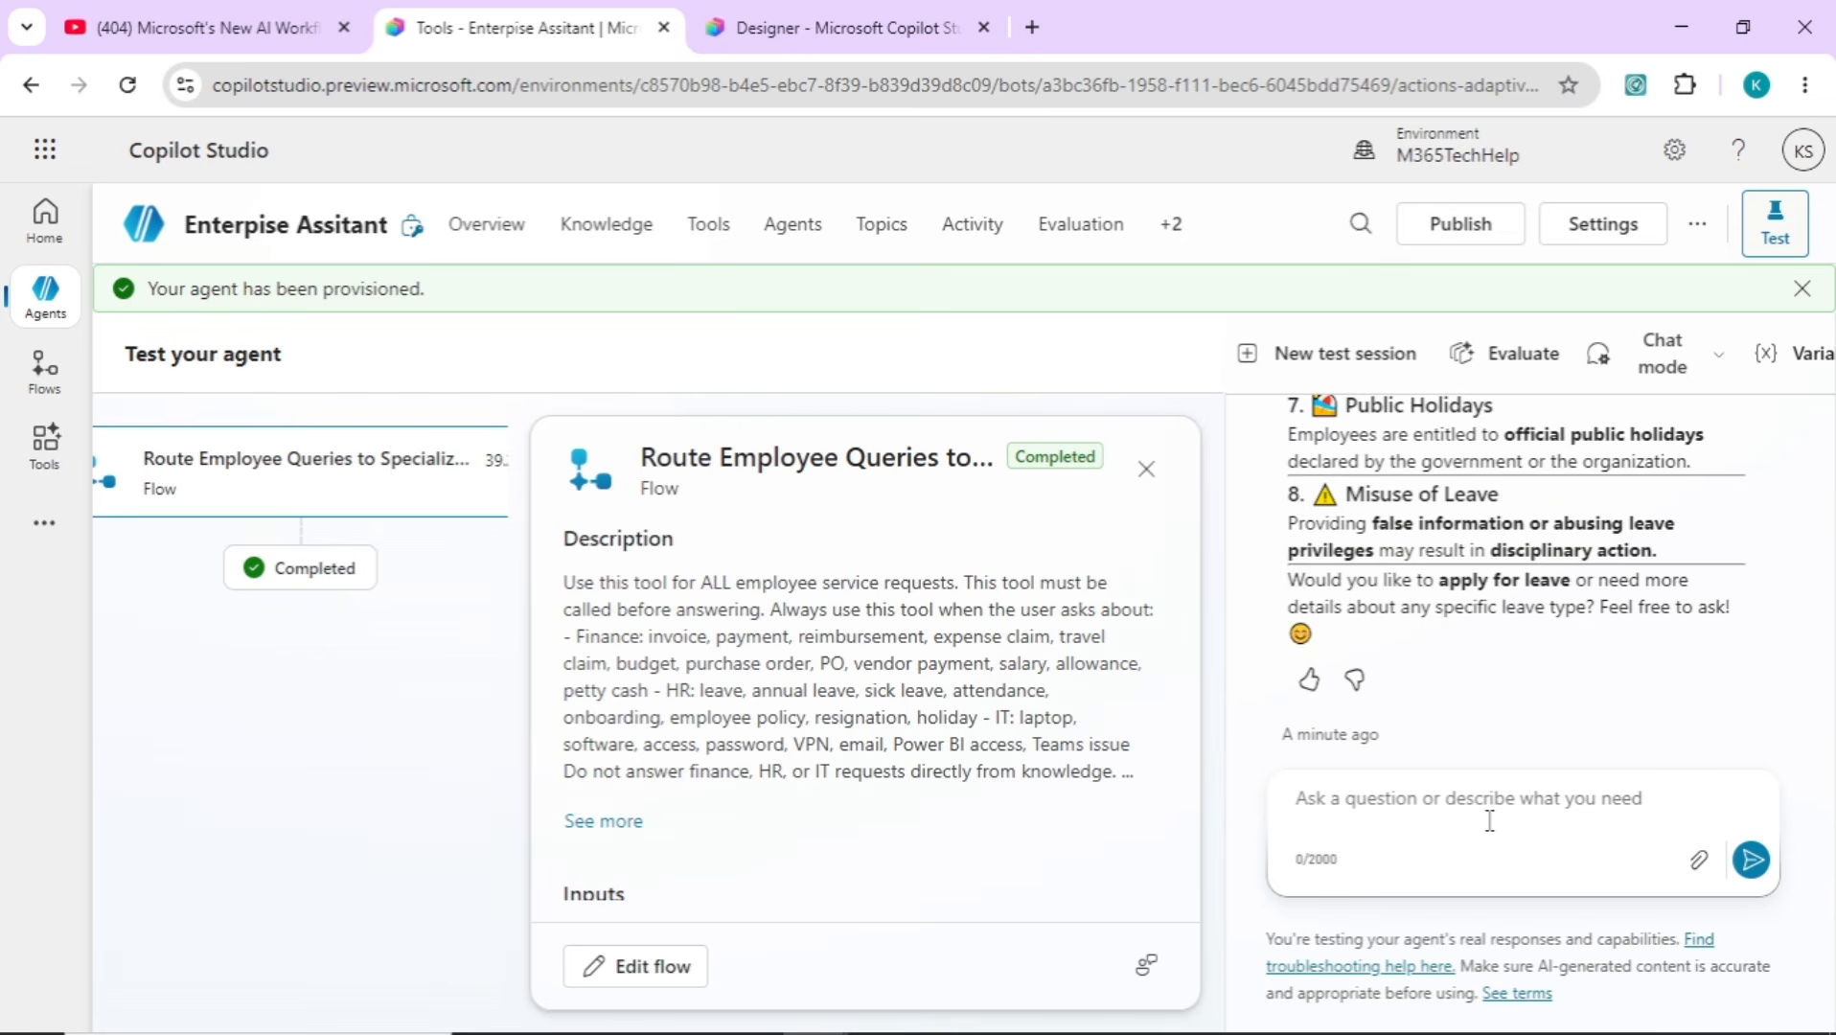
text(i )
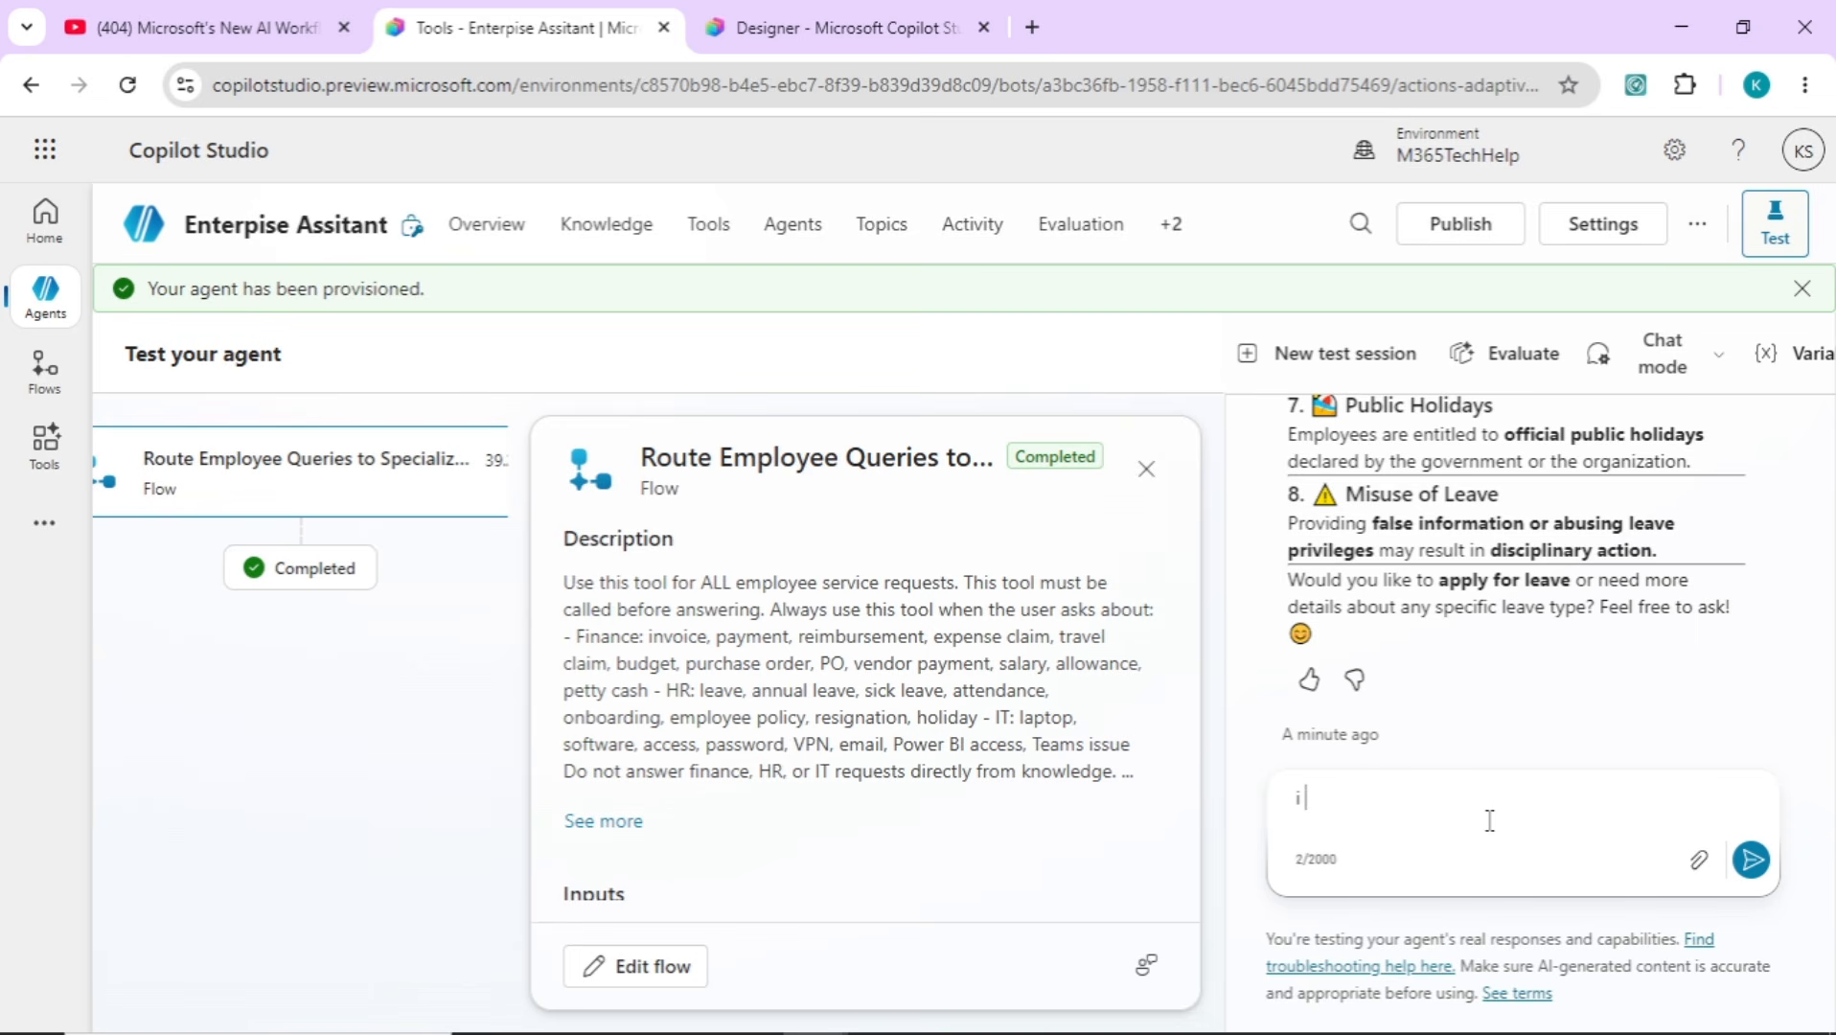
text(wan  o know abut )
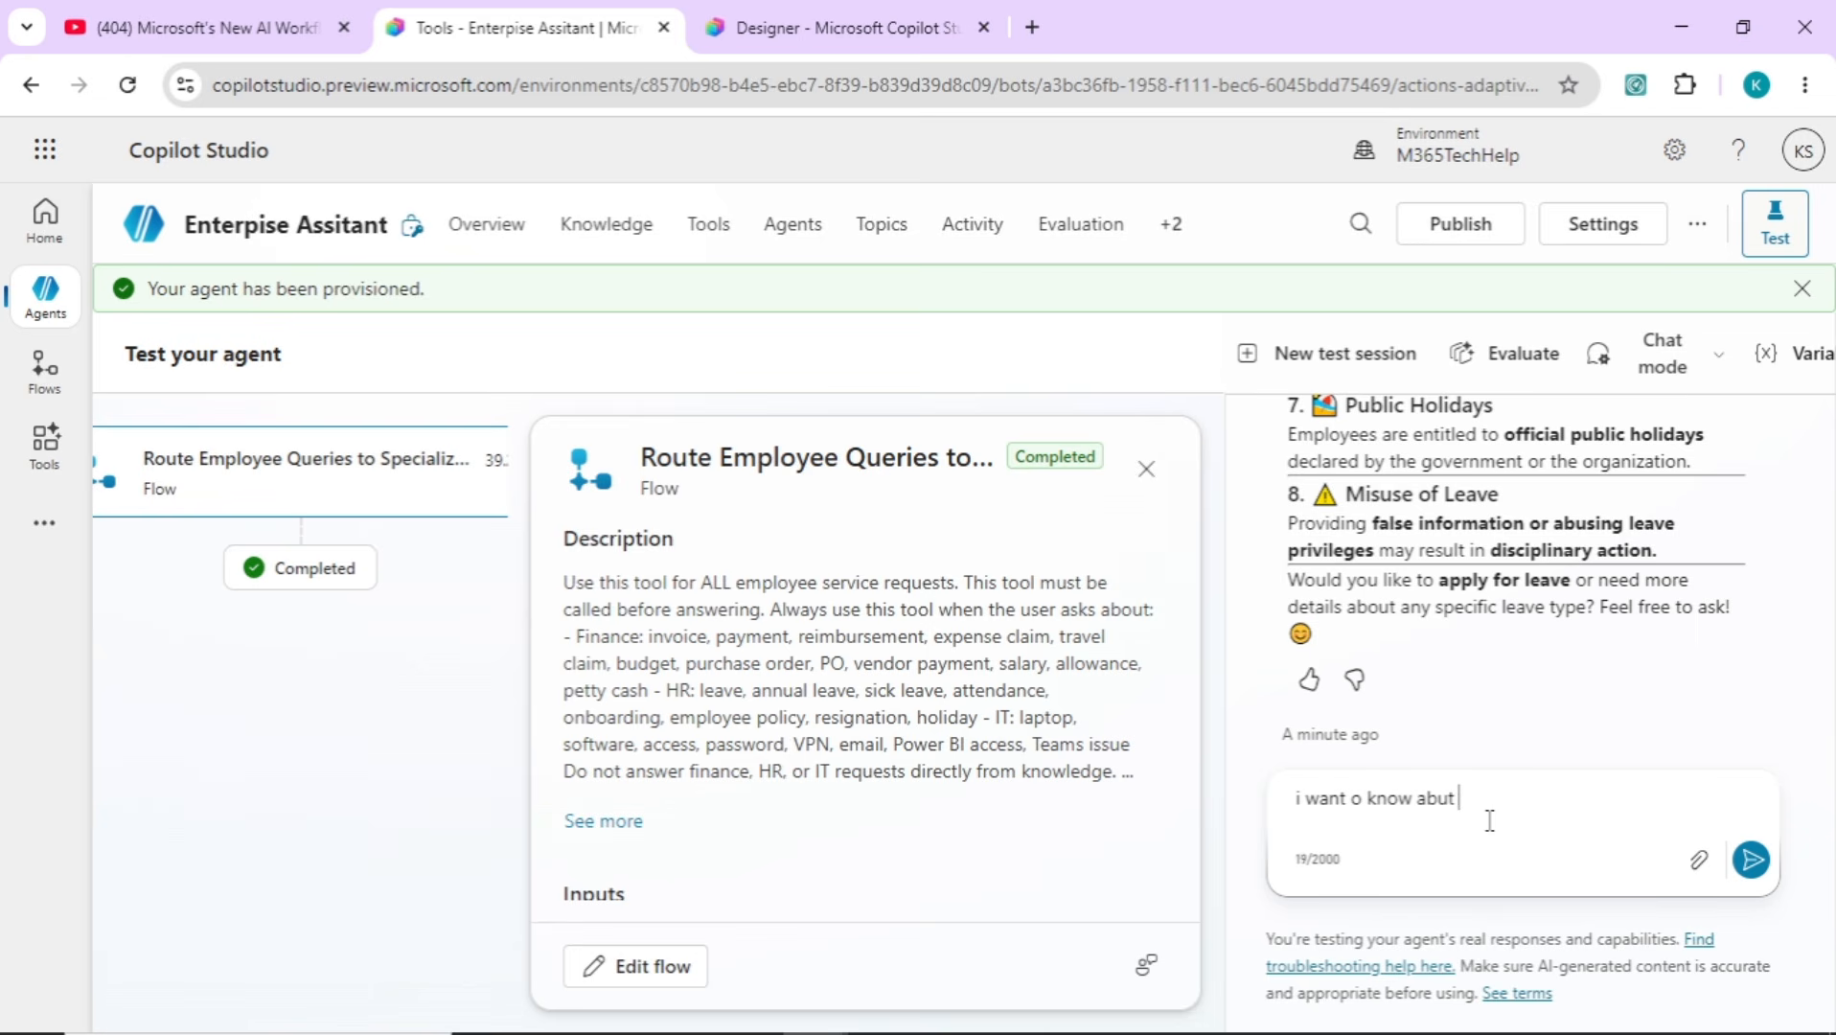
text(my last quarter invoices total amount)
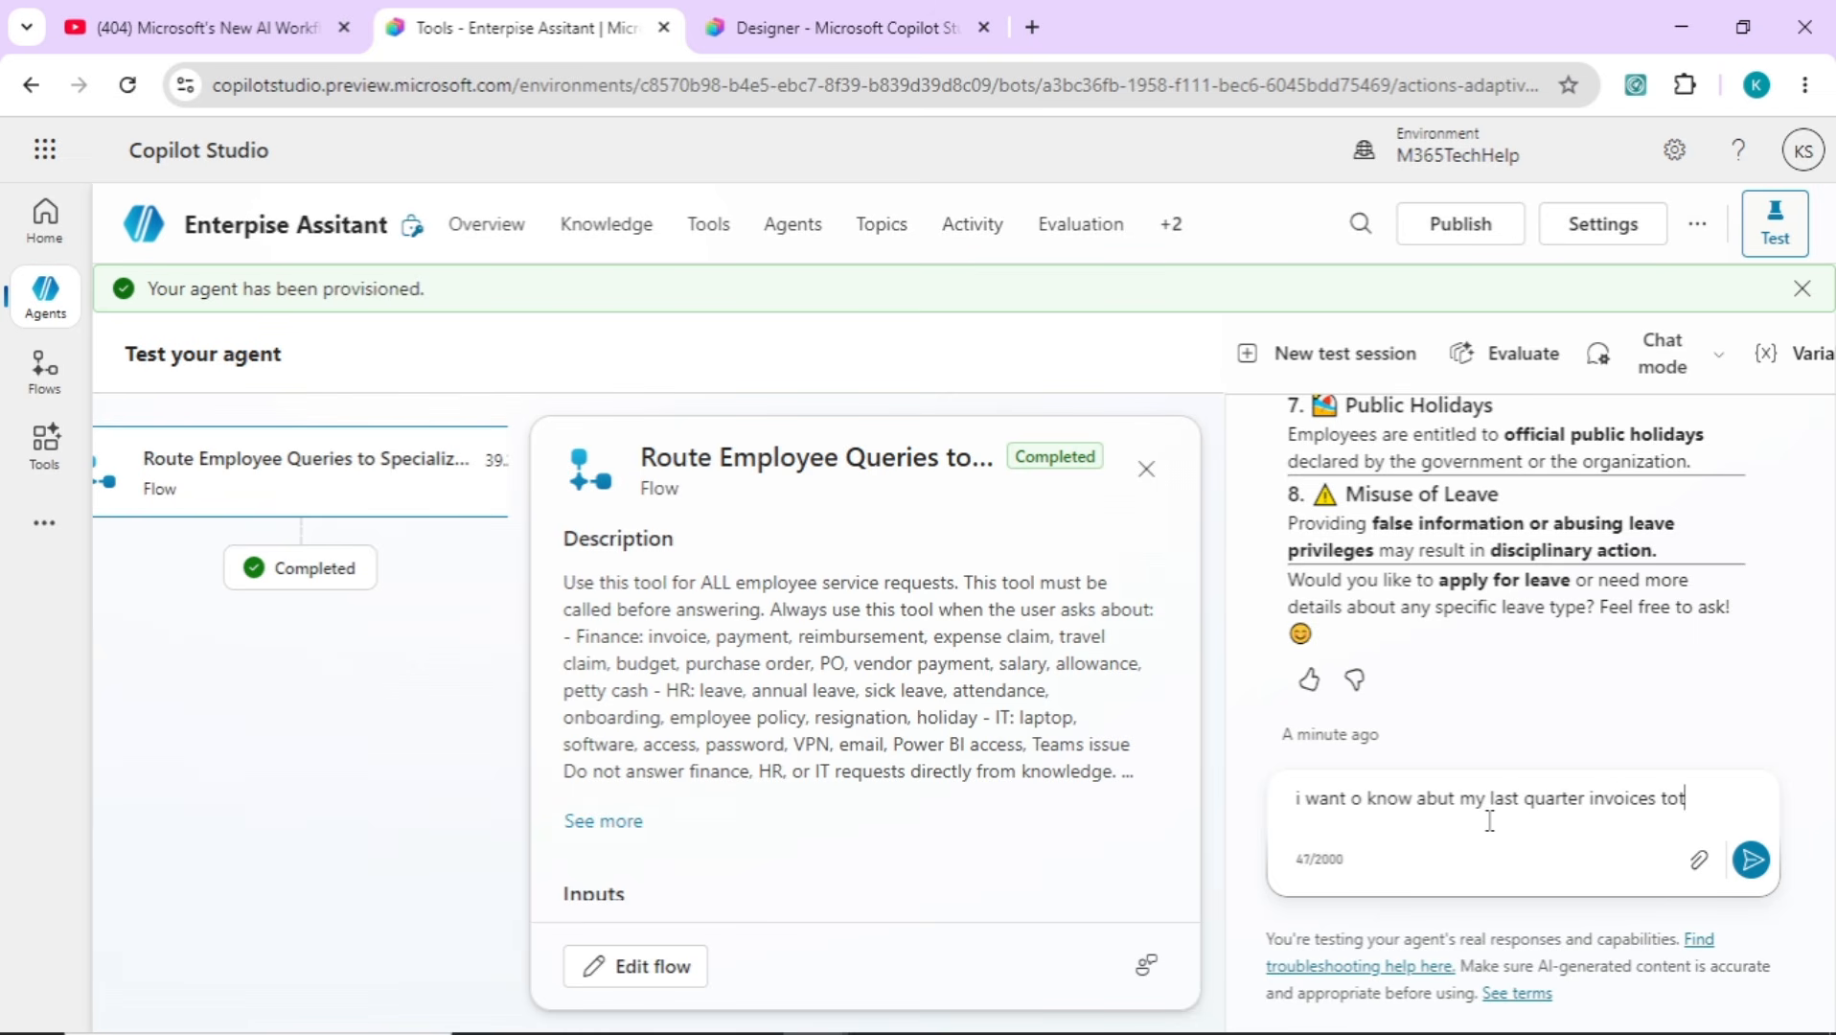
key(Return)
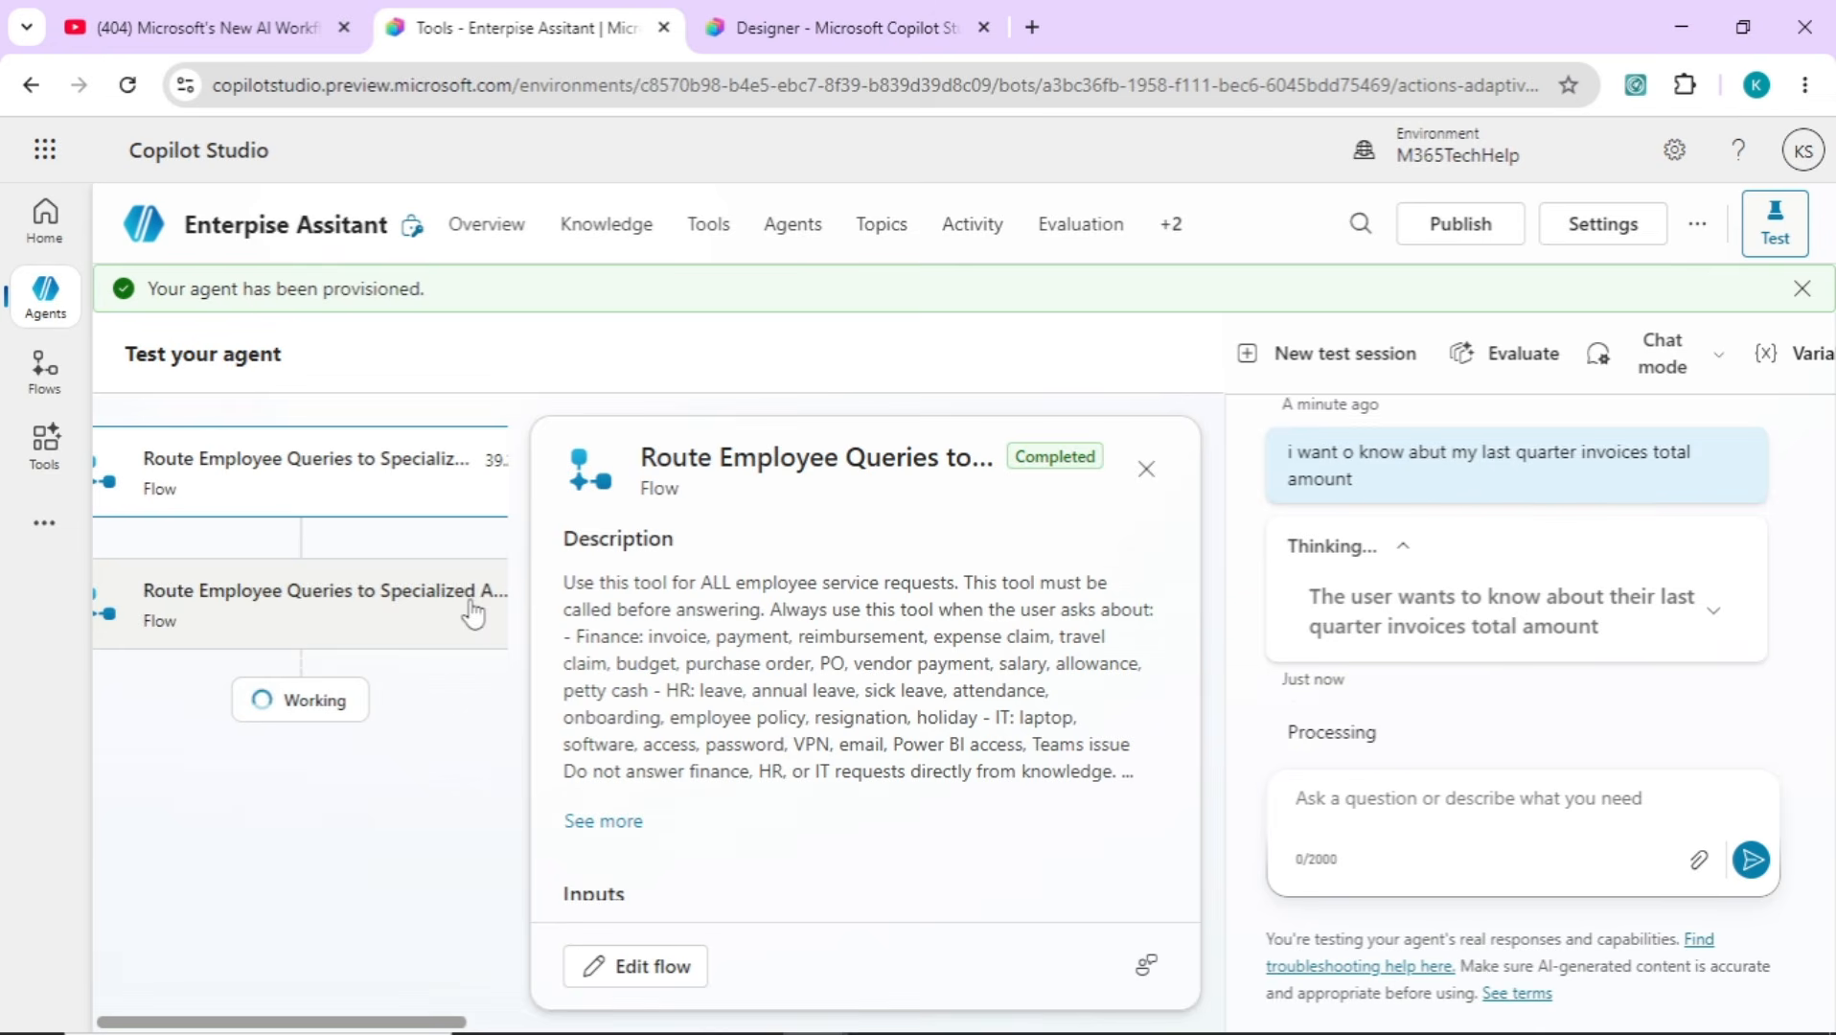
Open the flow run started by the invoice question and inspect its Prompt node's output
click(471, 603)
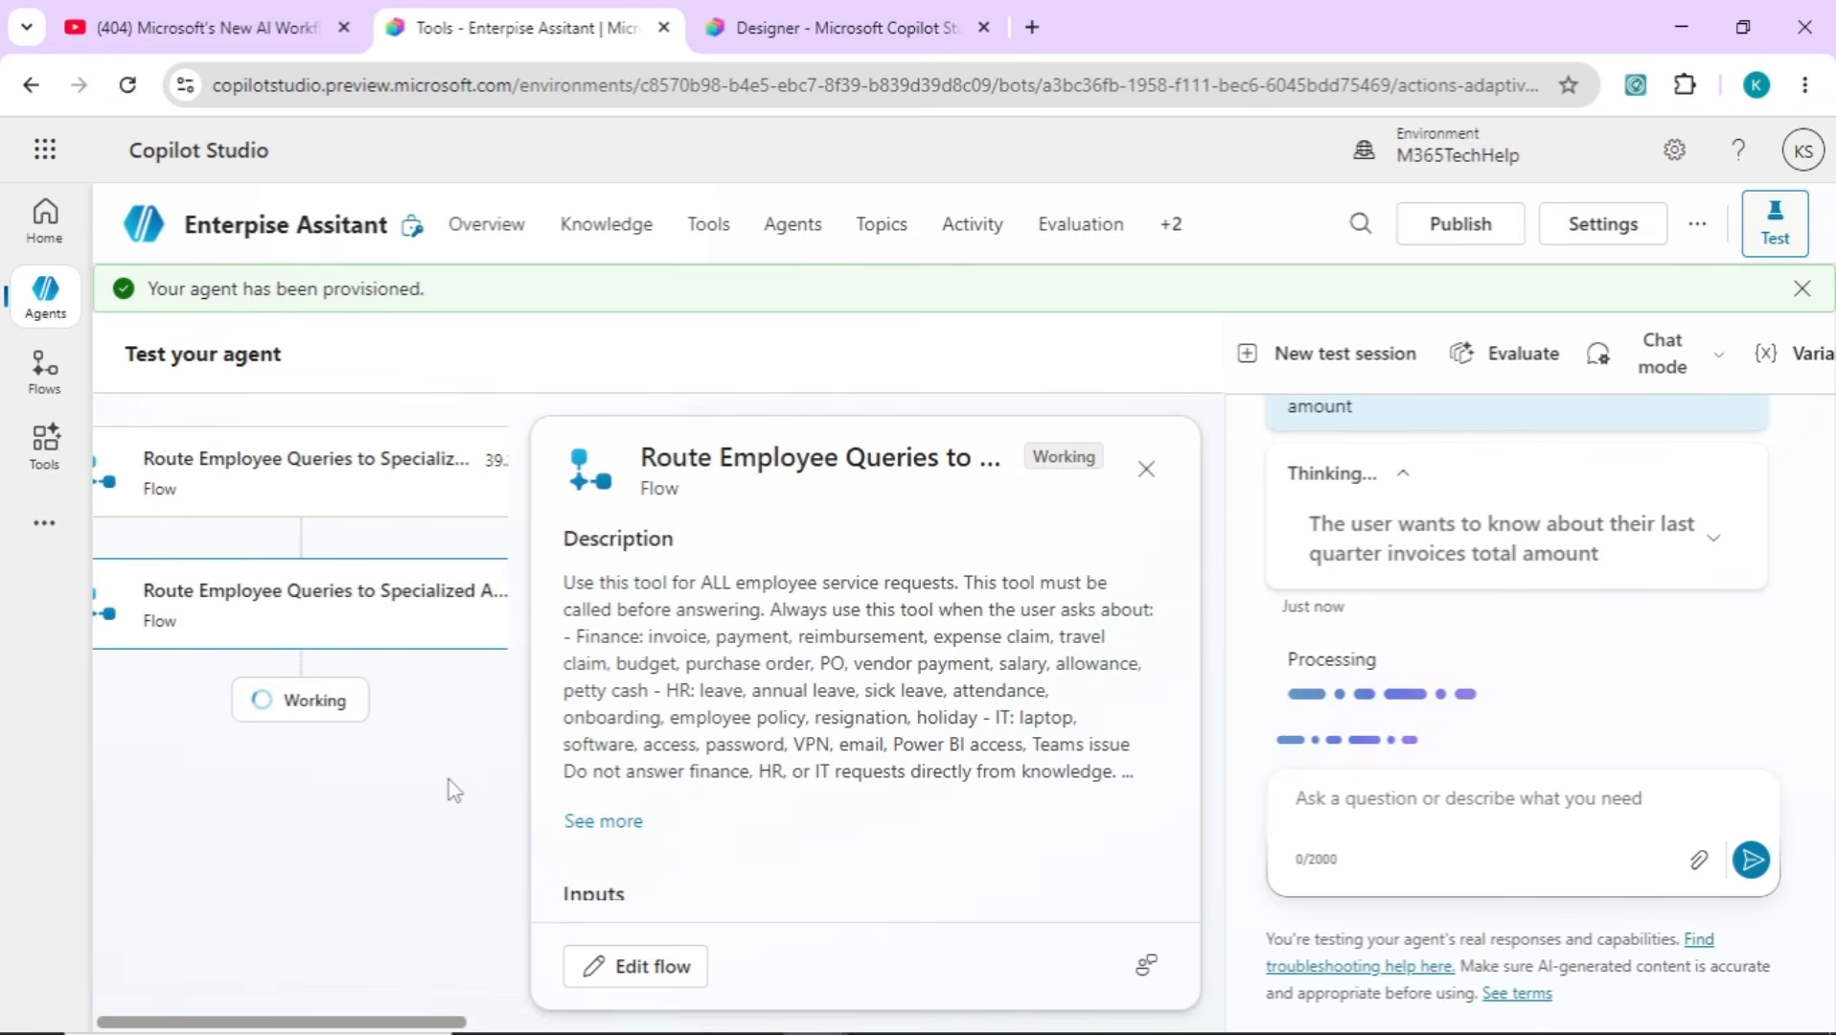
click(820, 27)
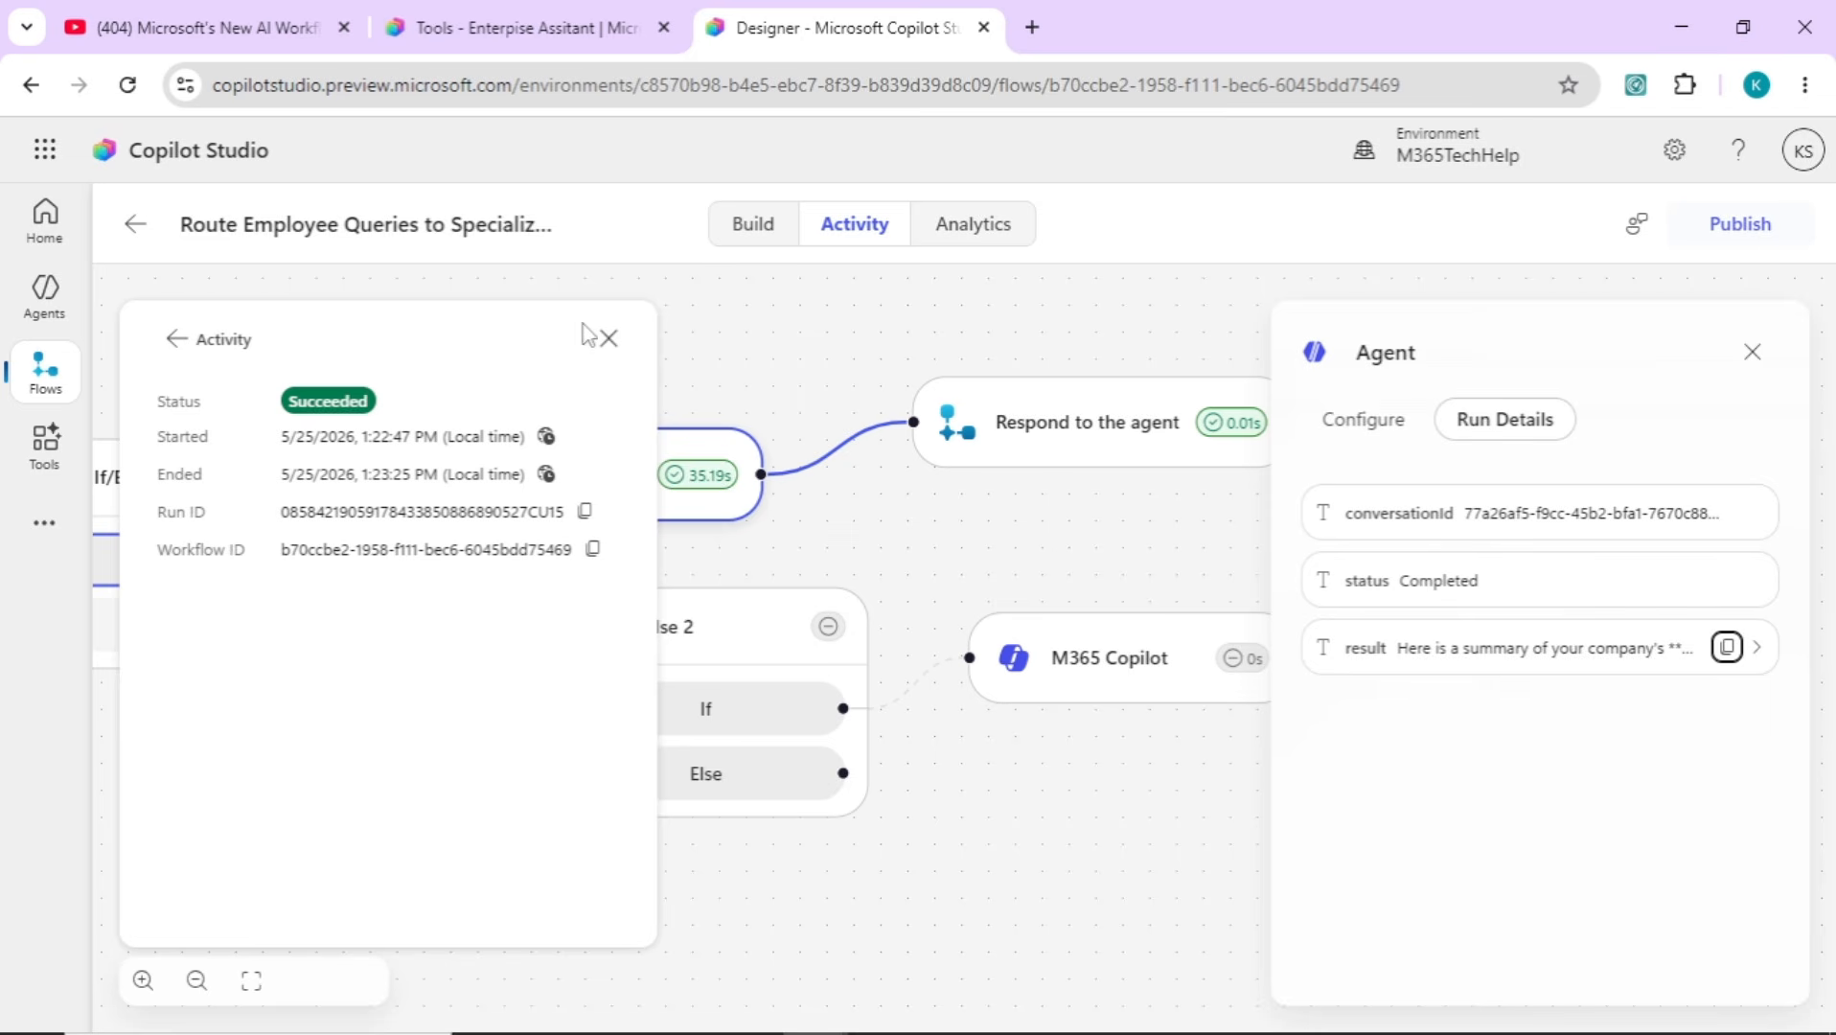
click(608, 340)
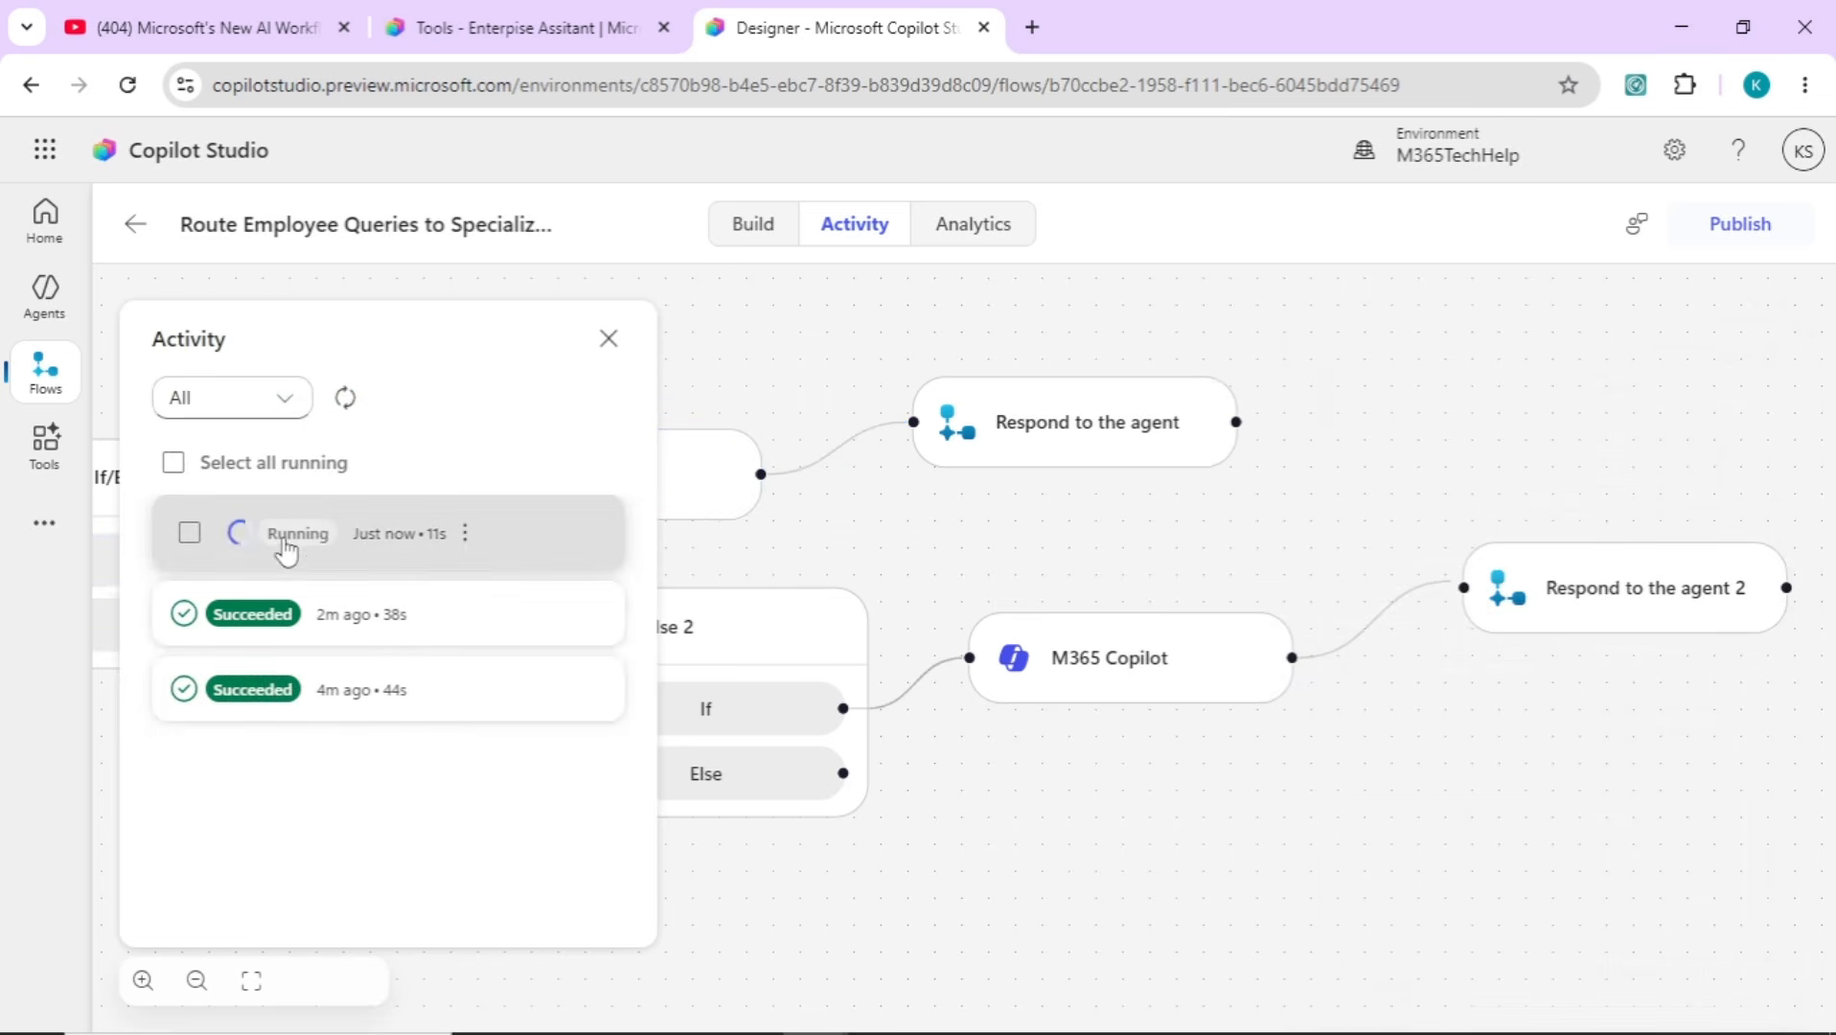
click(286, 548)
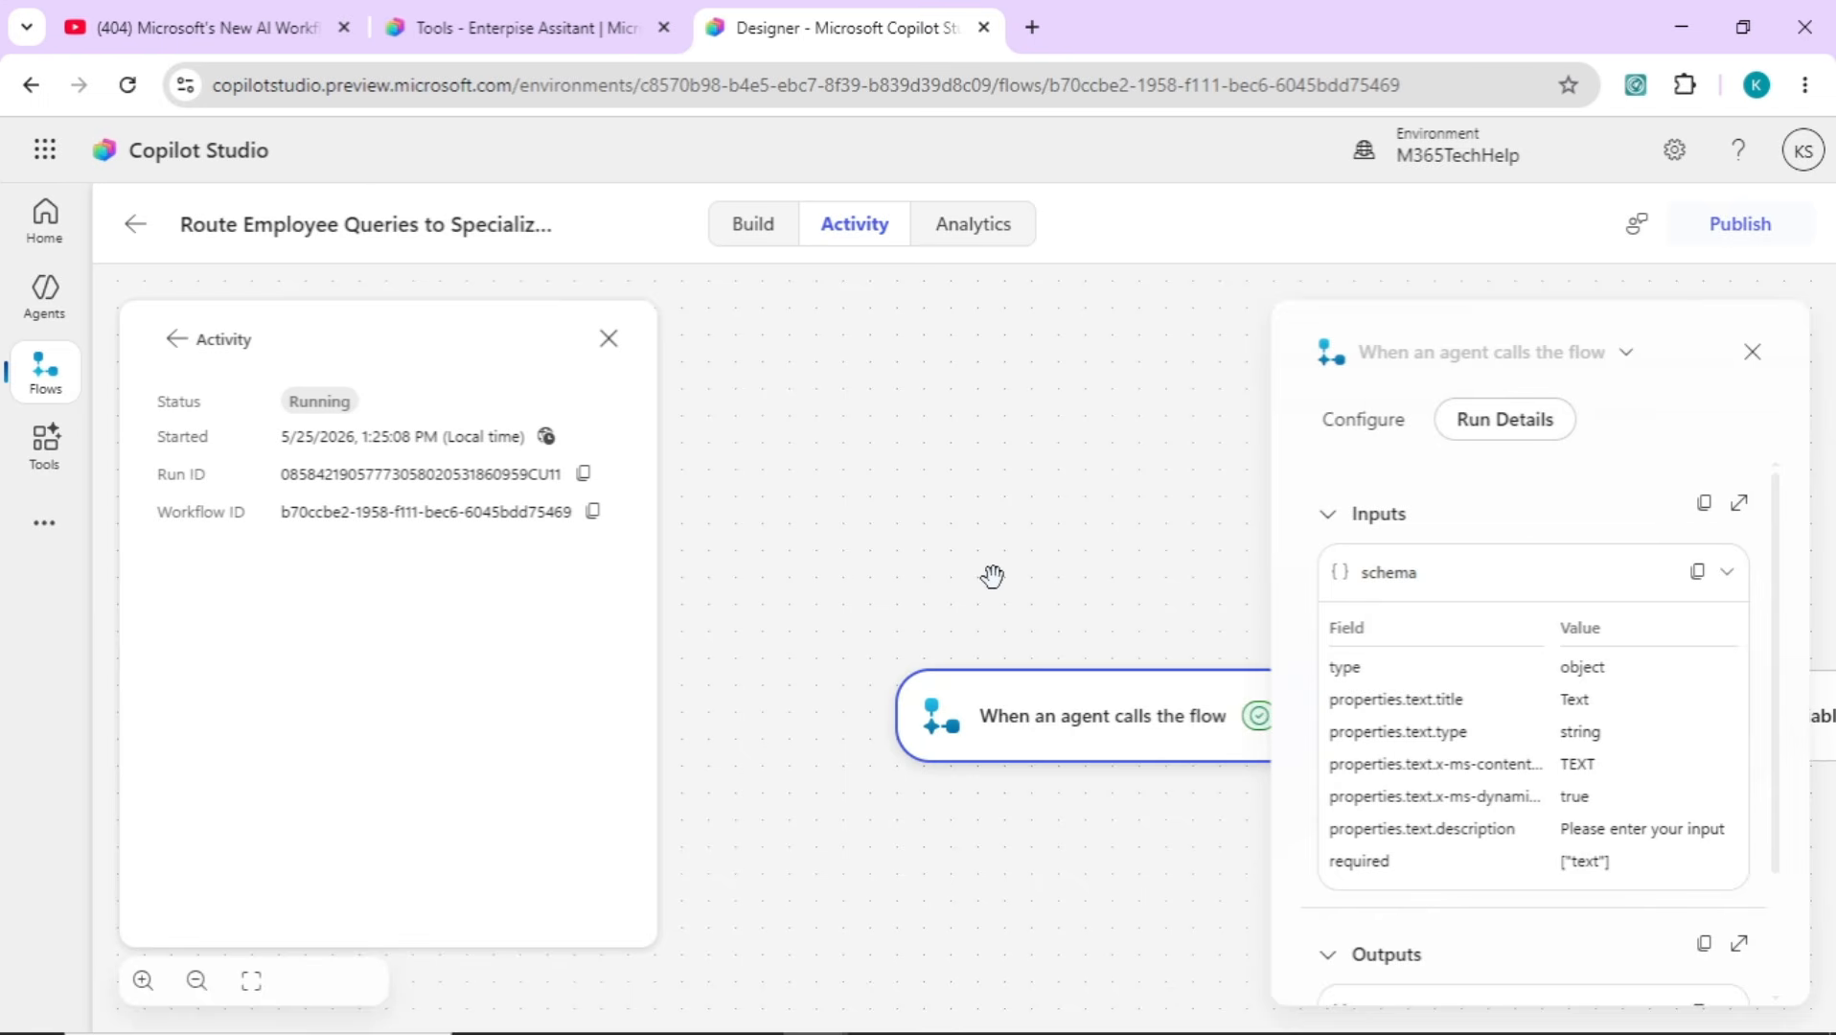
drag(992, 576, 481, 503)
drag(1038, 365, 622, 387)
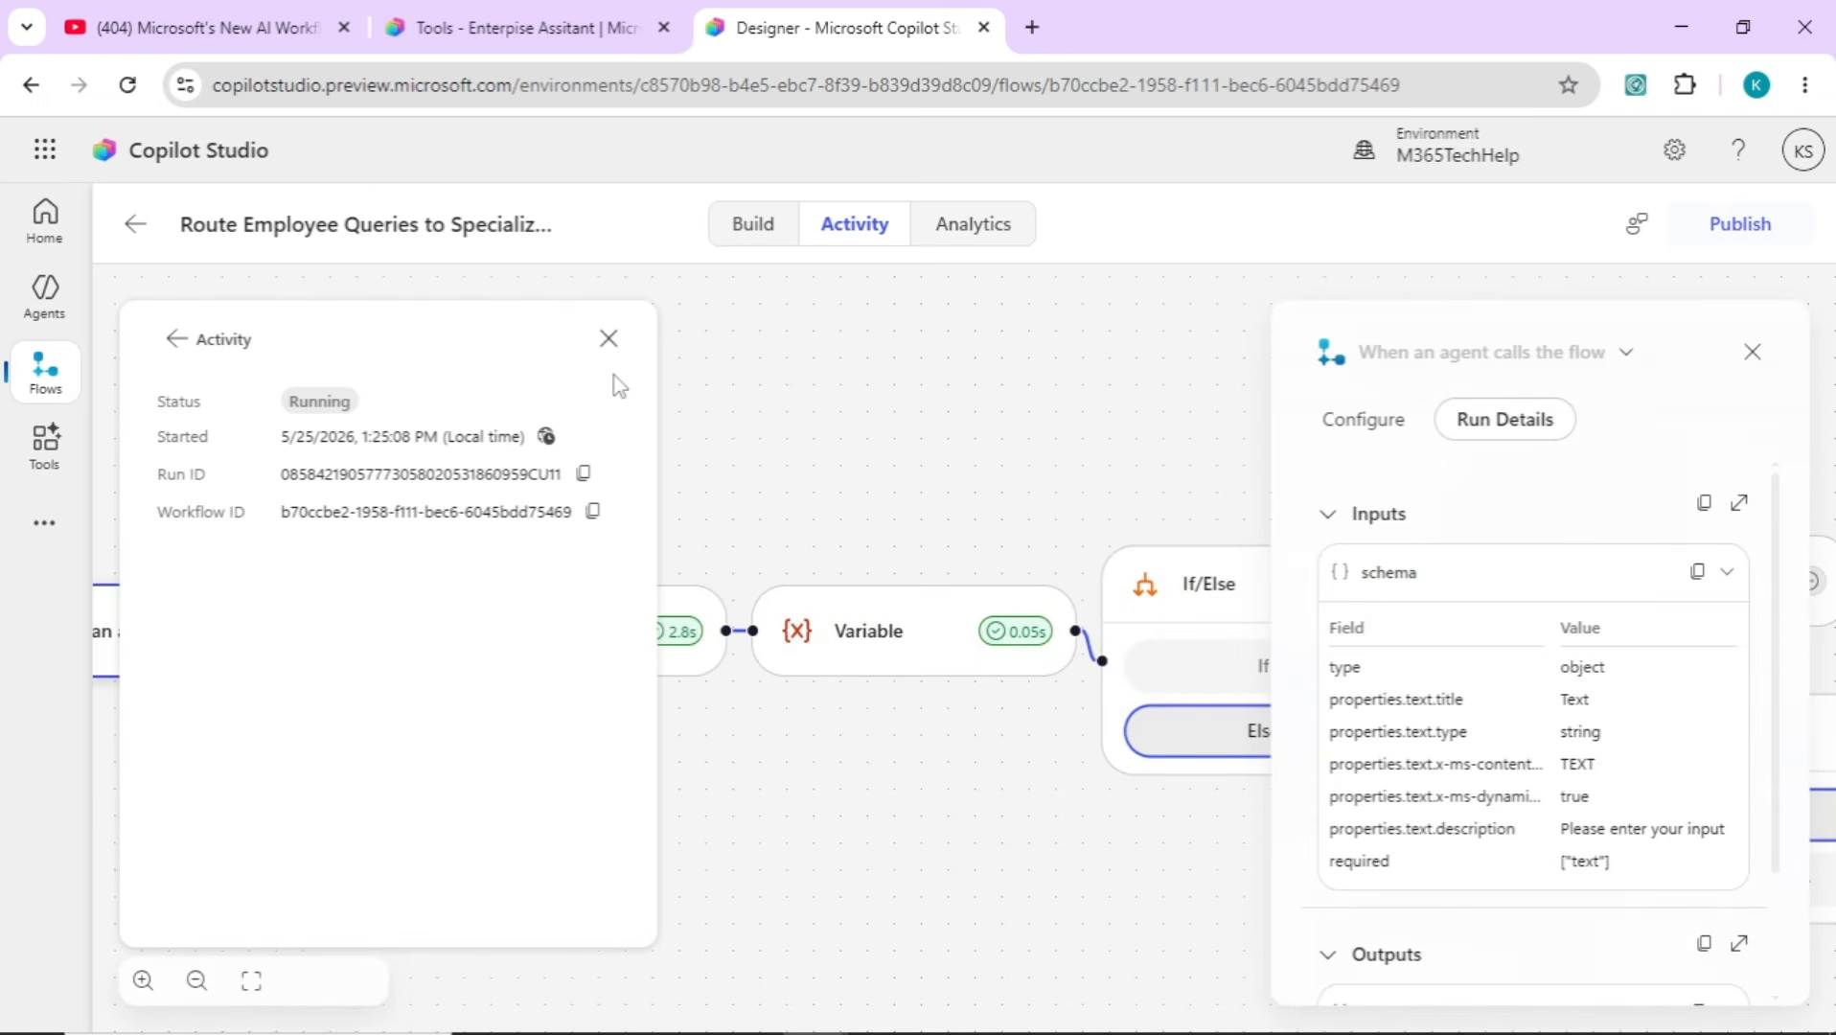
click(704, 676)
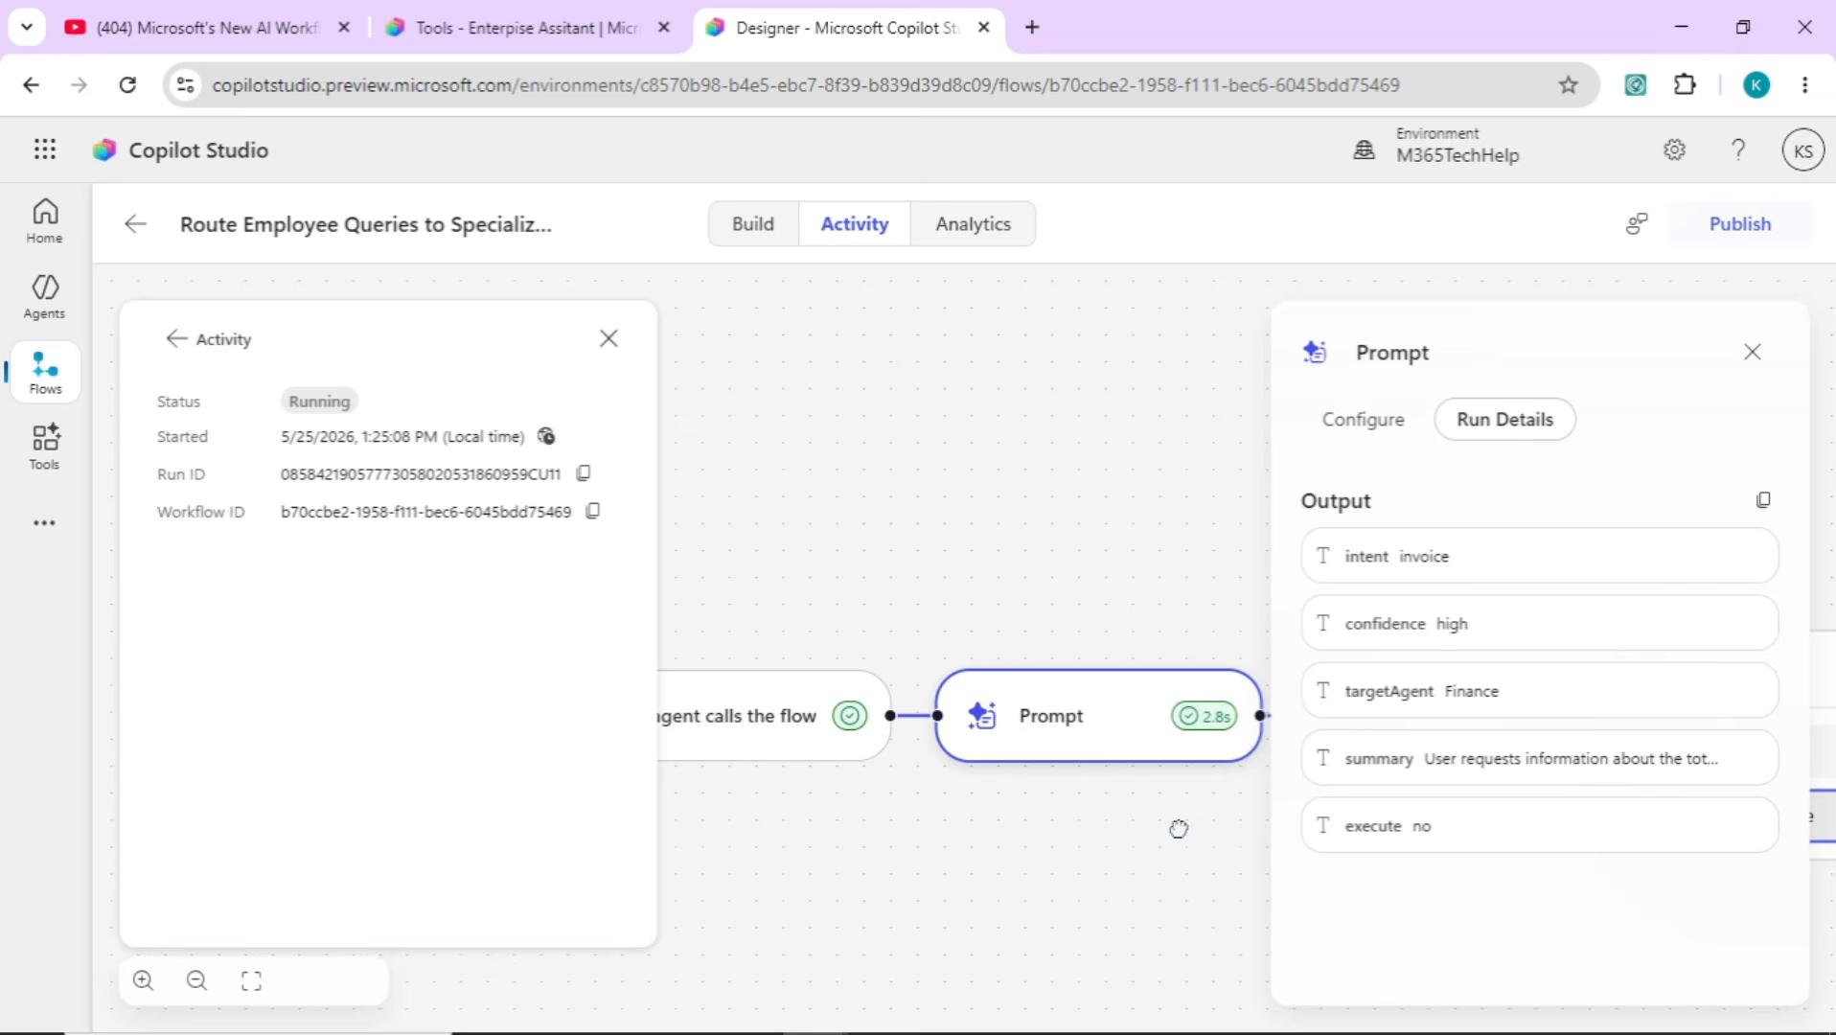
Follow the invoice run to the M365 Copilot node and examine its inputs and outputs
drag(1176, 826, 741, 688)
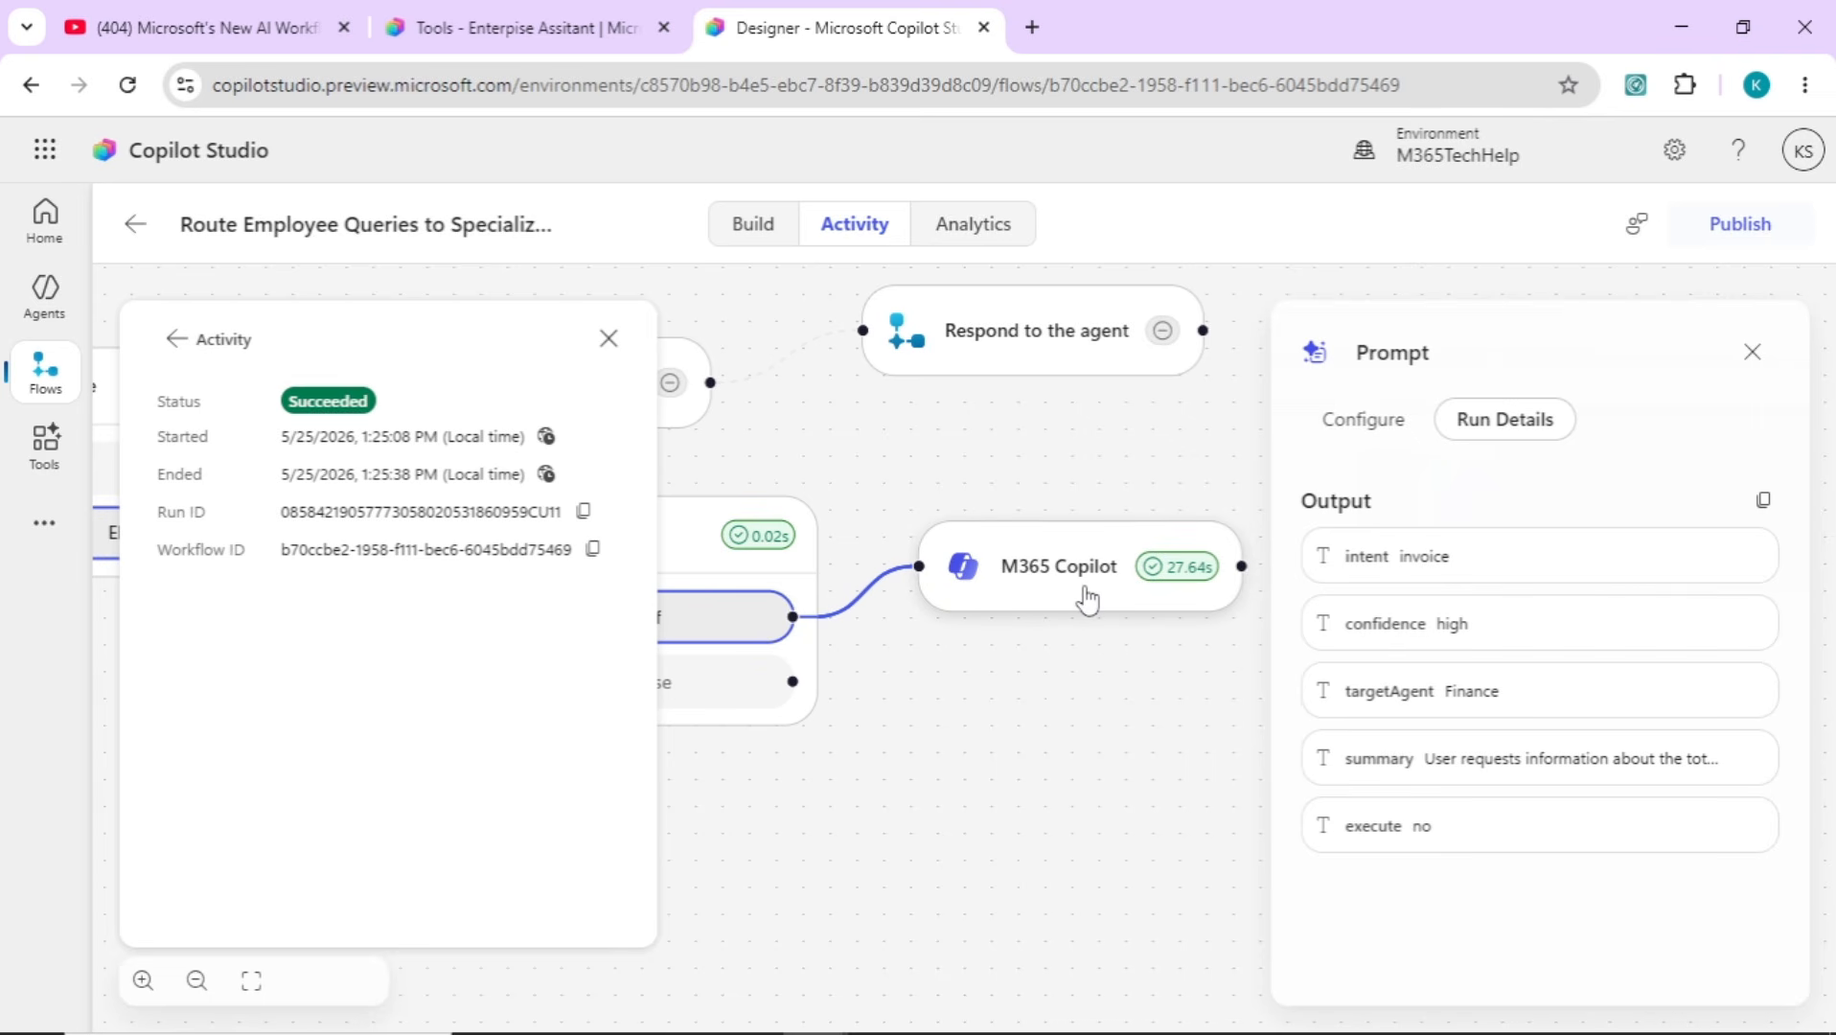
click(1087, 599)
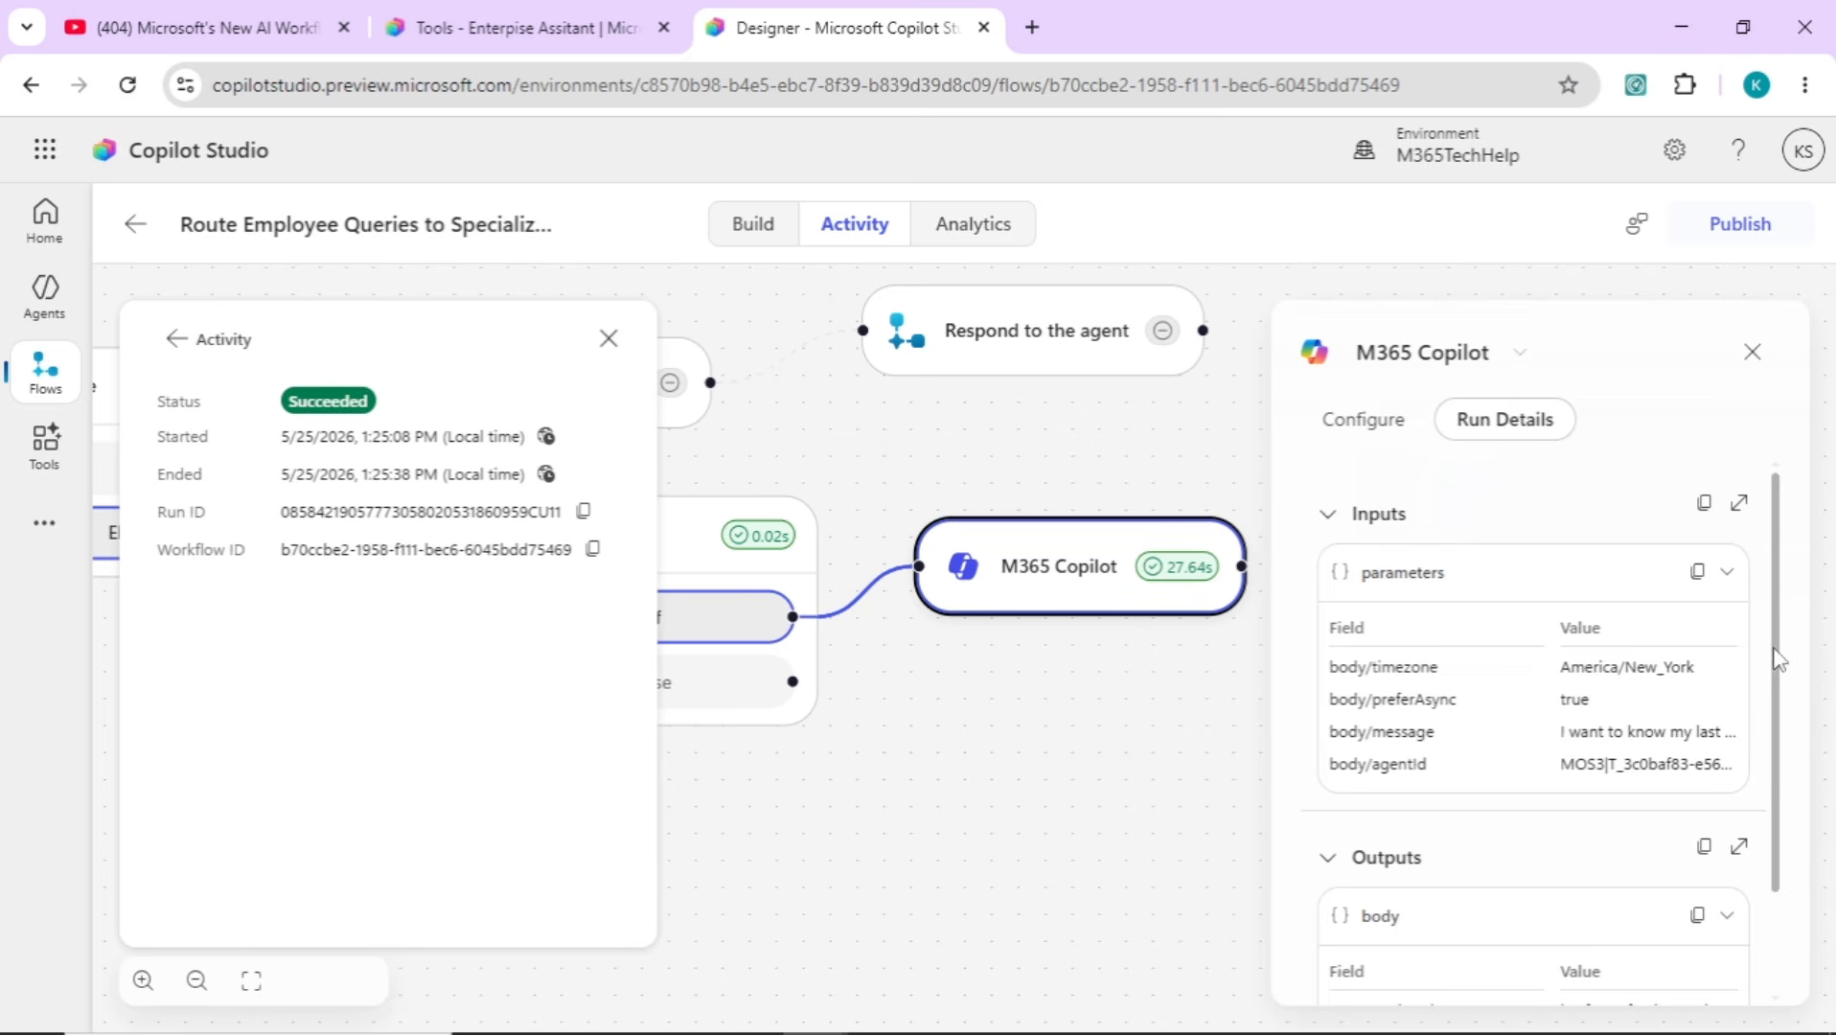
scroll(1789, 769, down, 1)
scroll(1788, 770, down, 2)
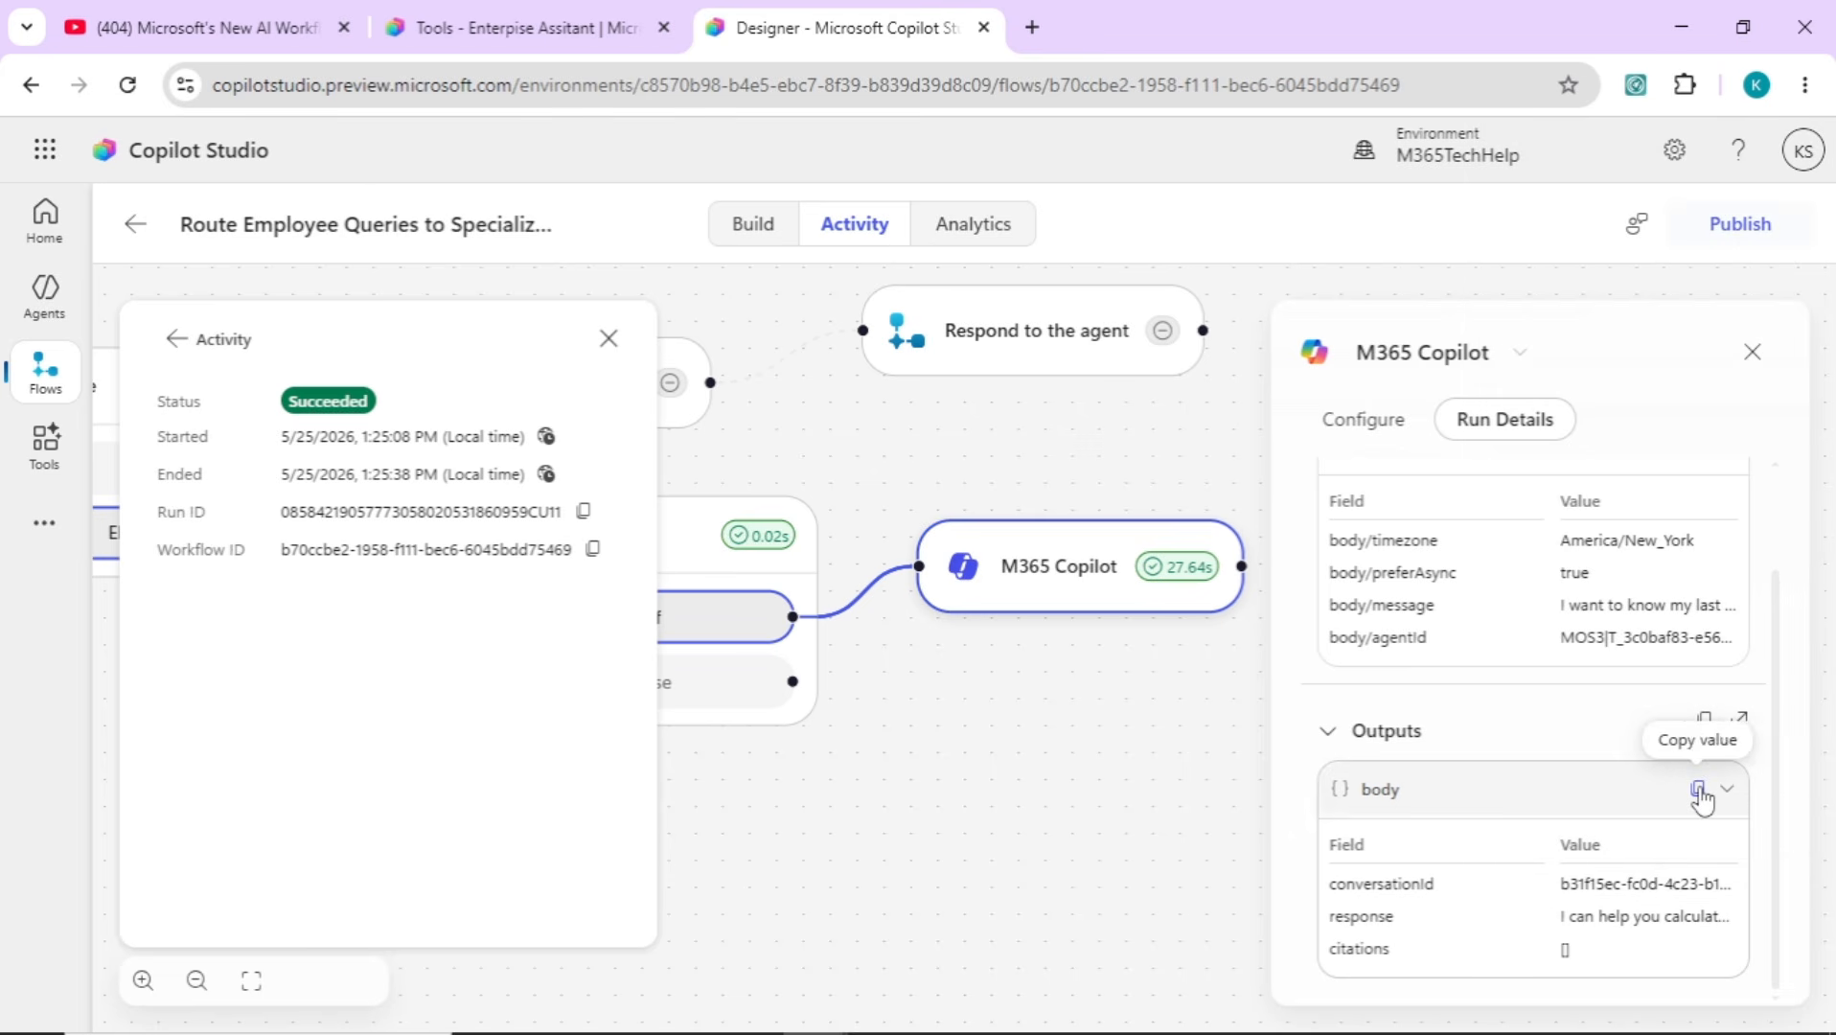
Copy the M365 Copilot node's output body into a blank Notepad document, read the response from its beginning, and put Notepad away
click(1701, 794)
key(super+r)
key(Return)
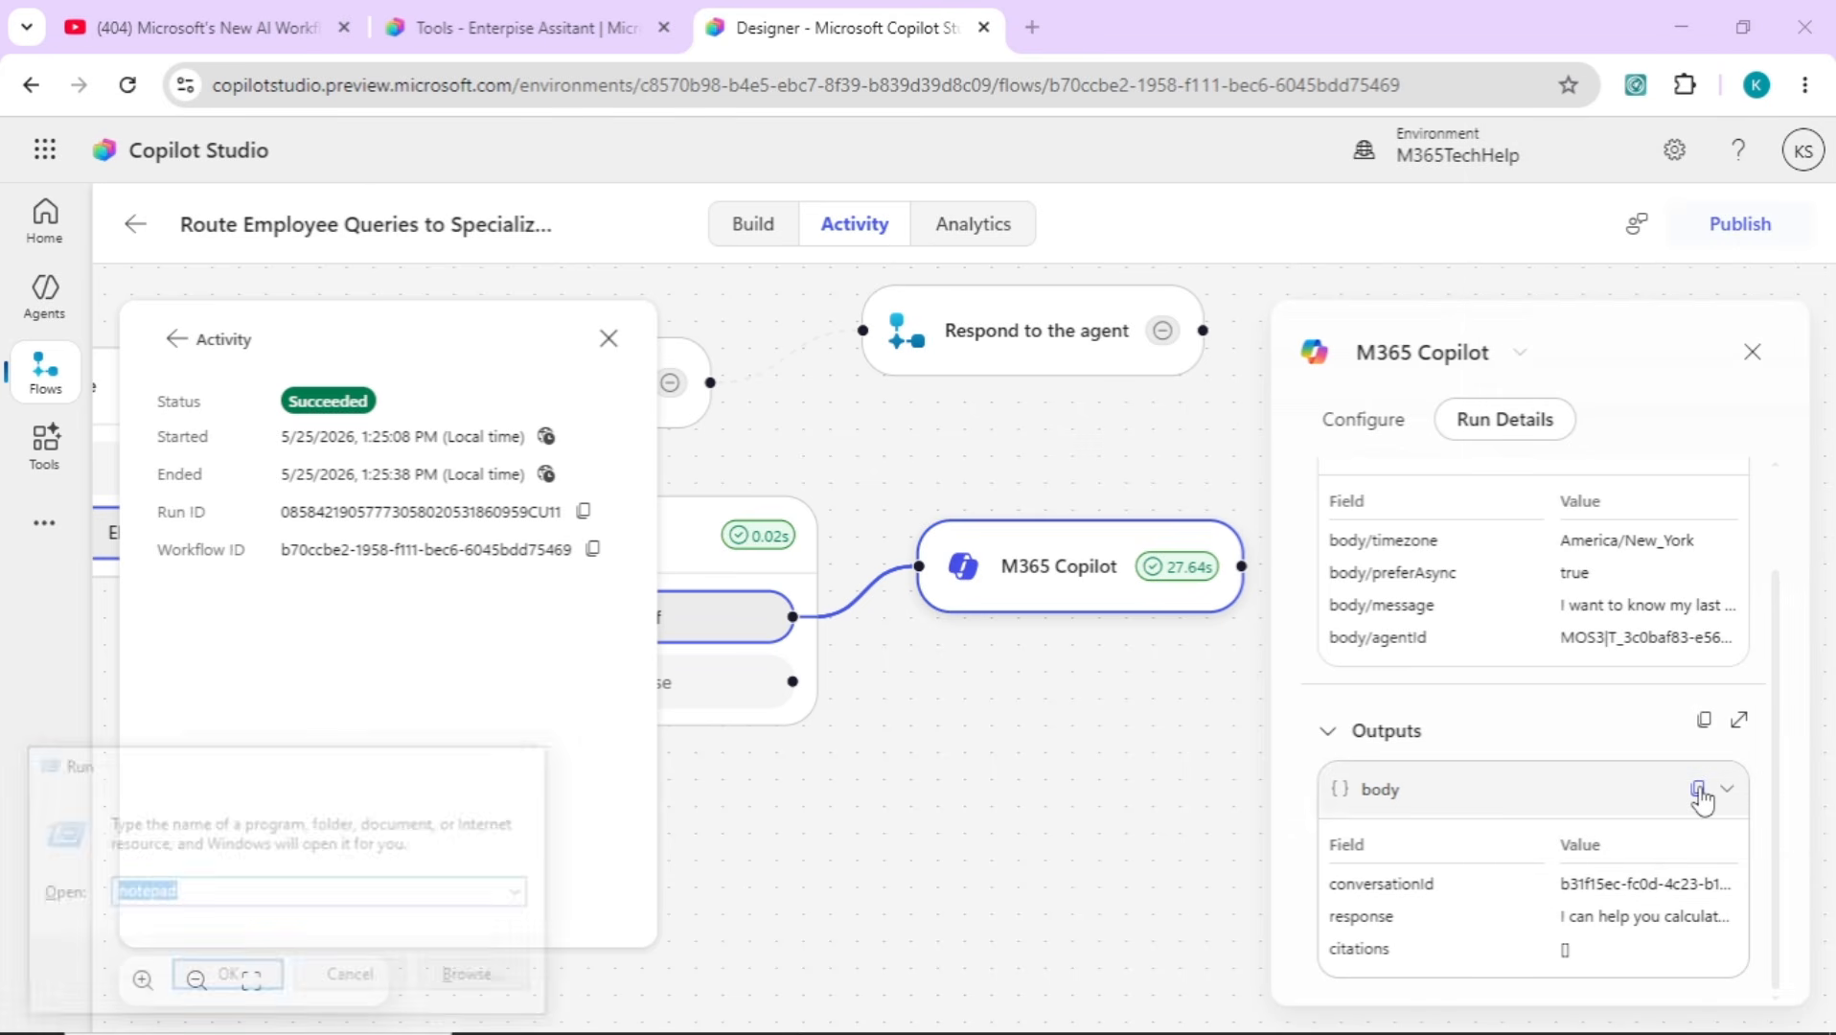
key(ctrl+v)
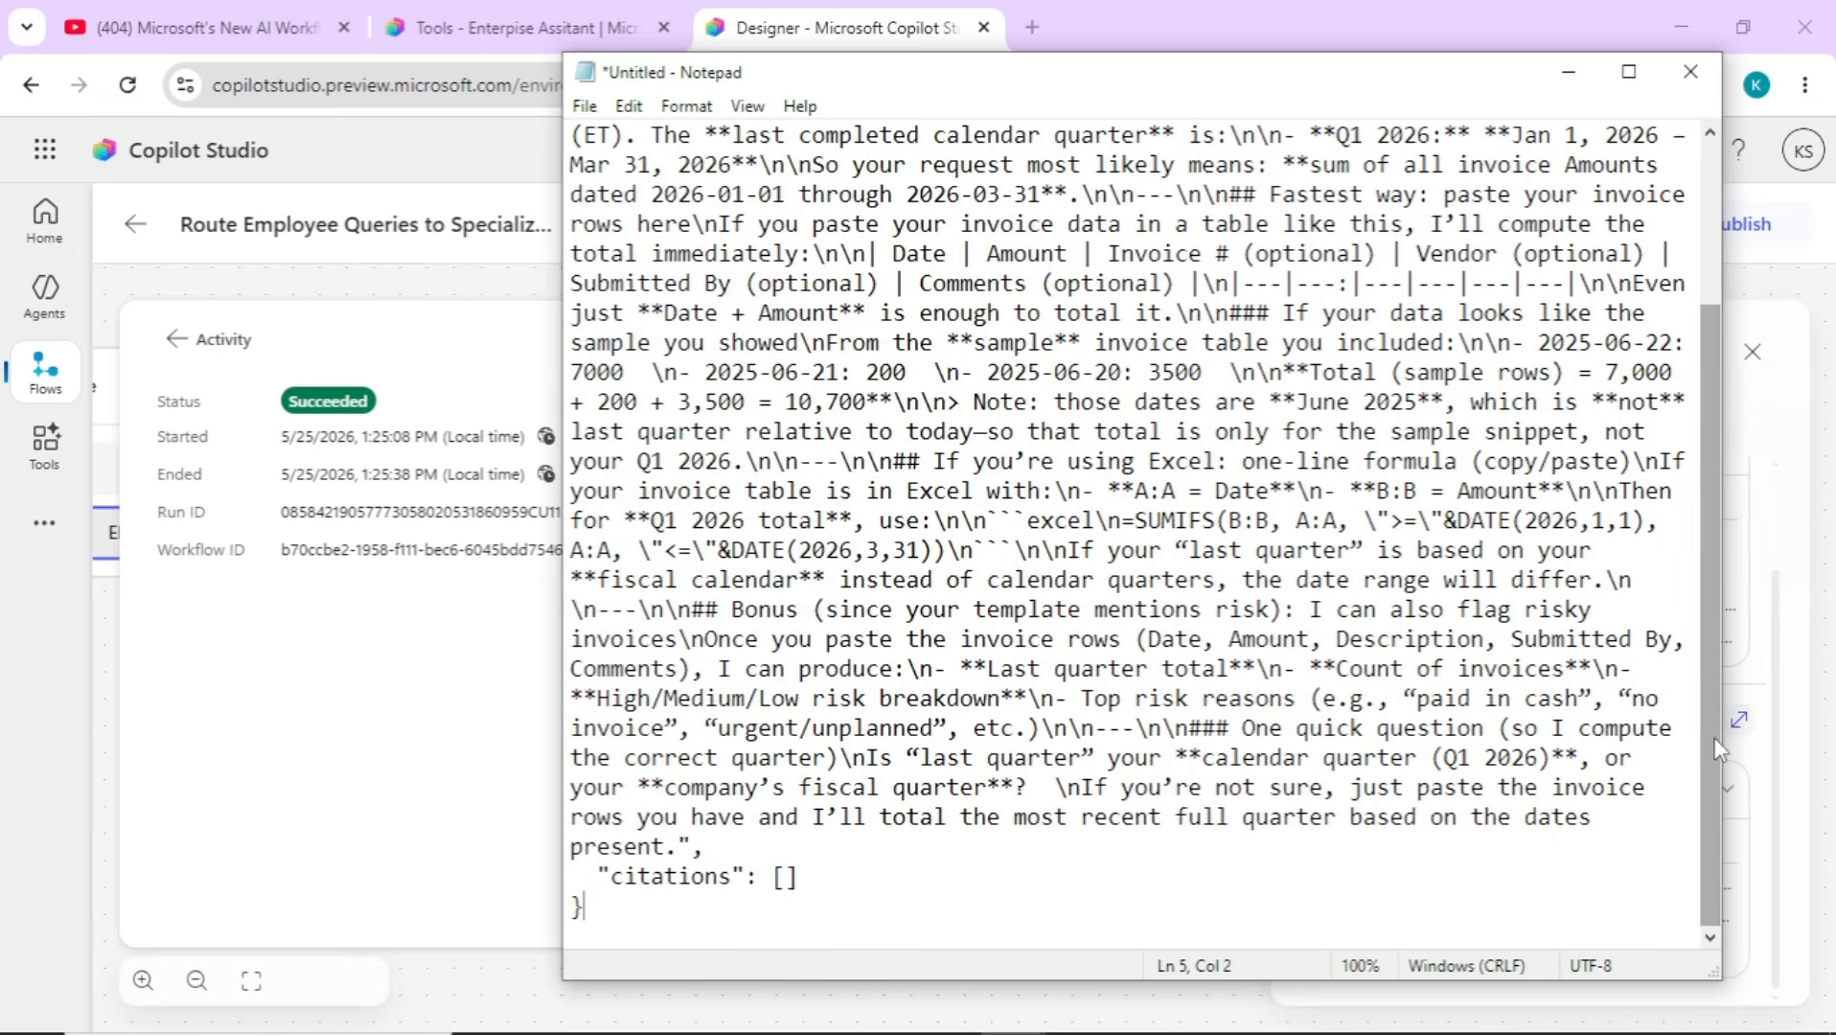
drag(1710, 761, 1678, 276)
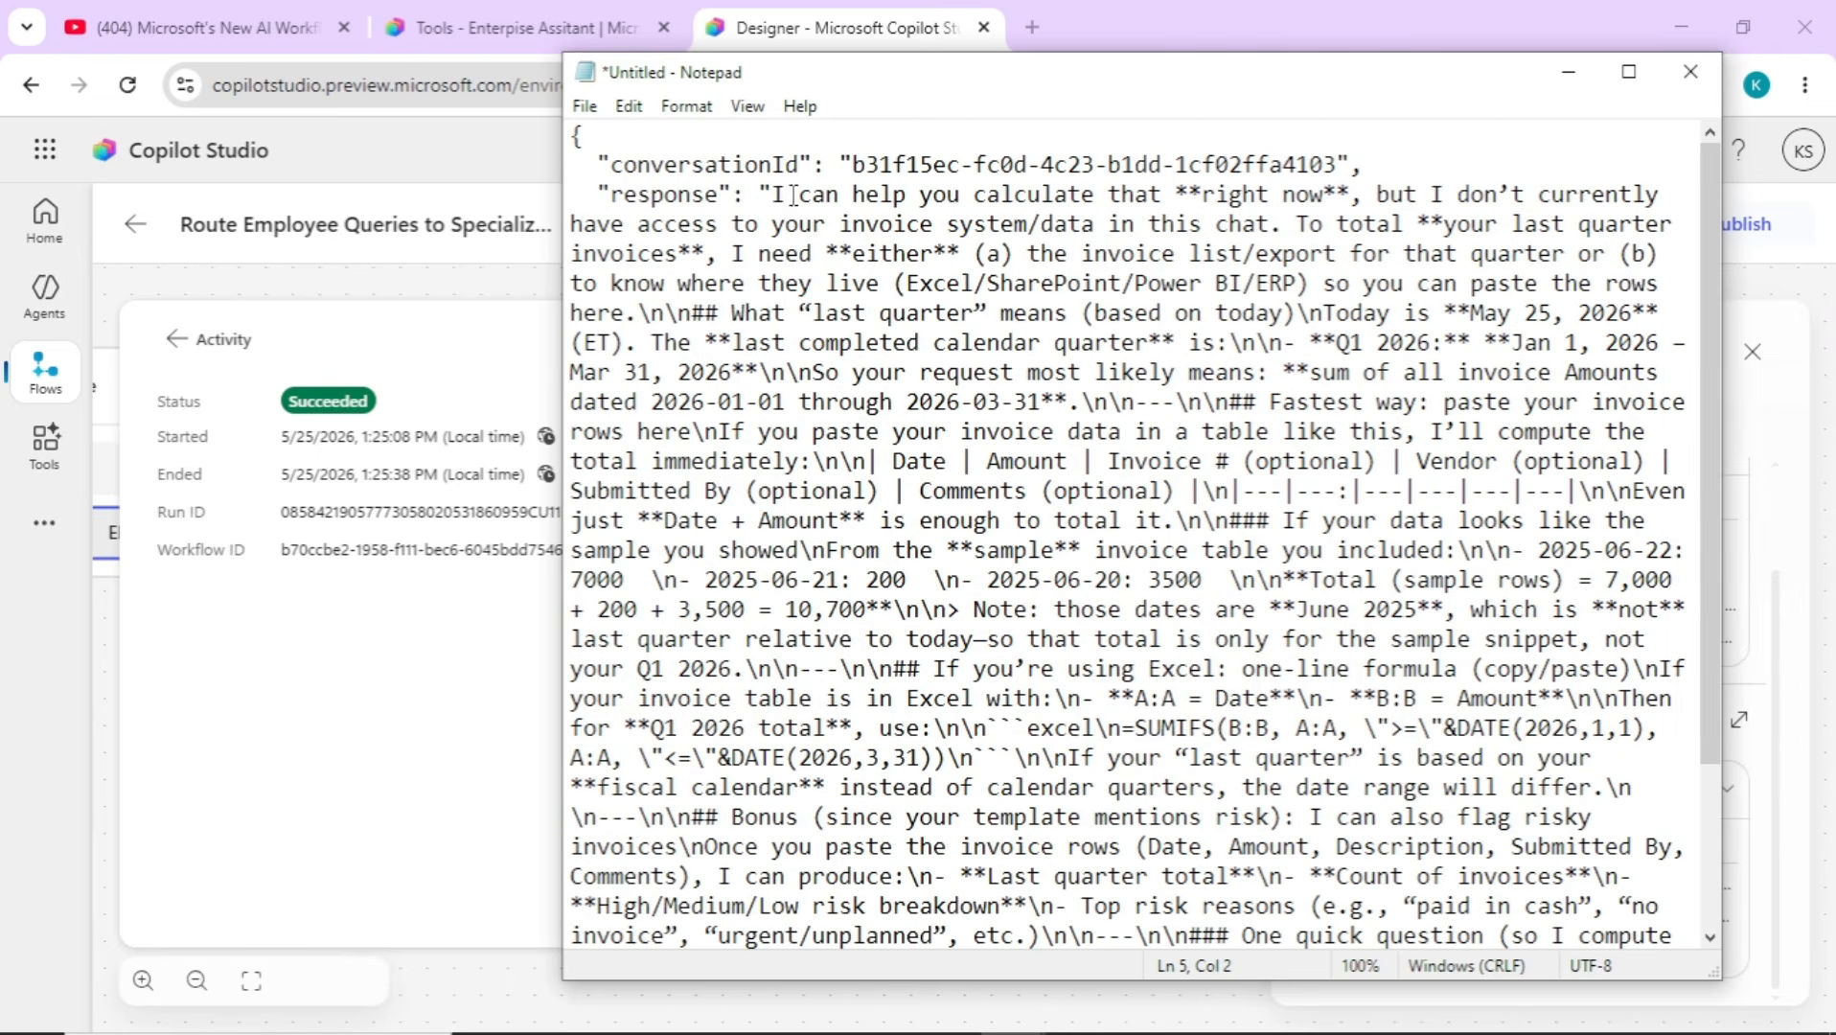
drag(769, 195, 826, 228)
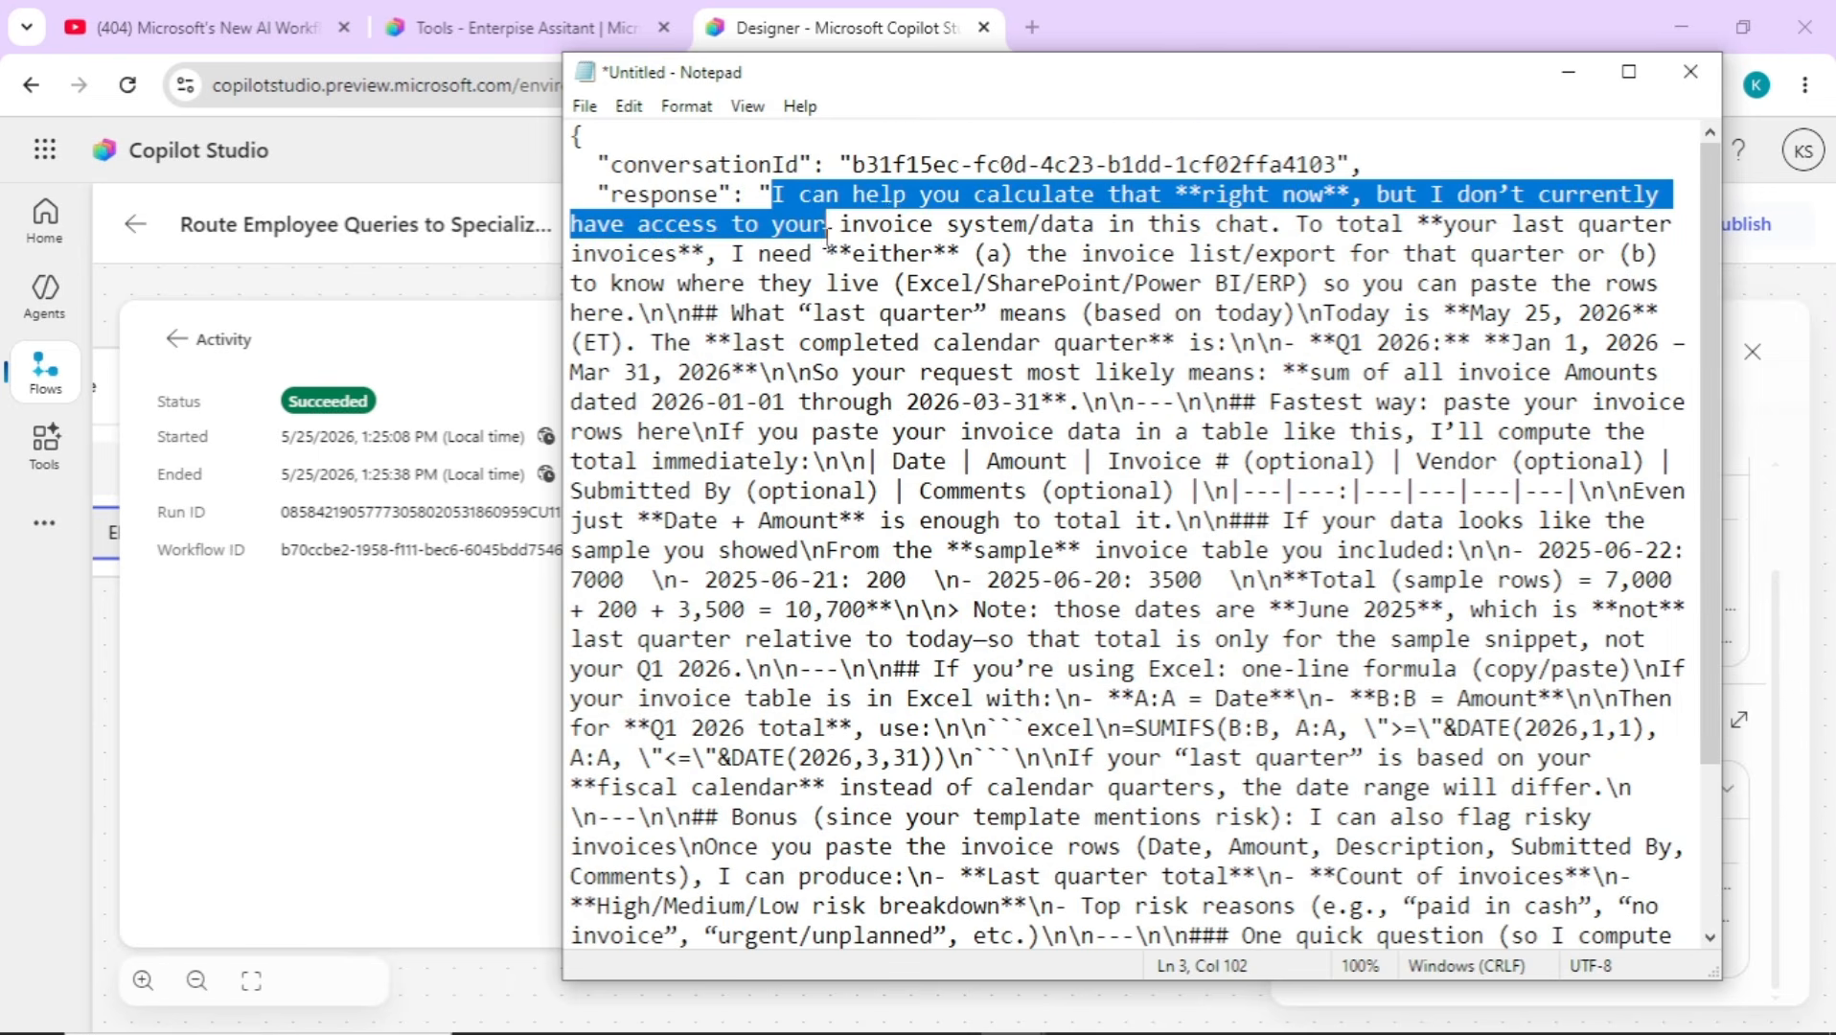
click(893, 222)
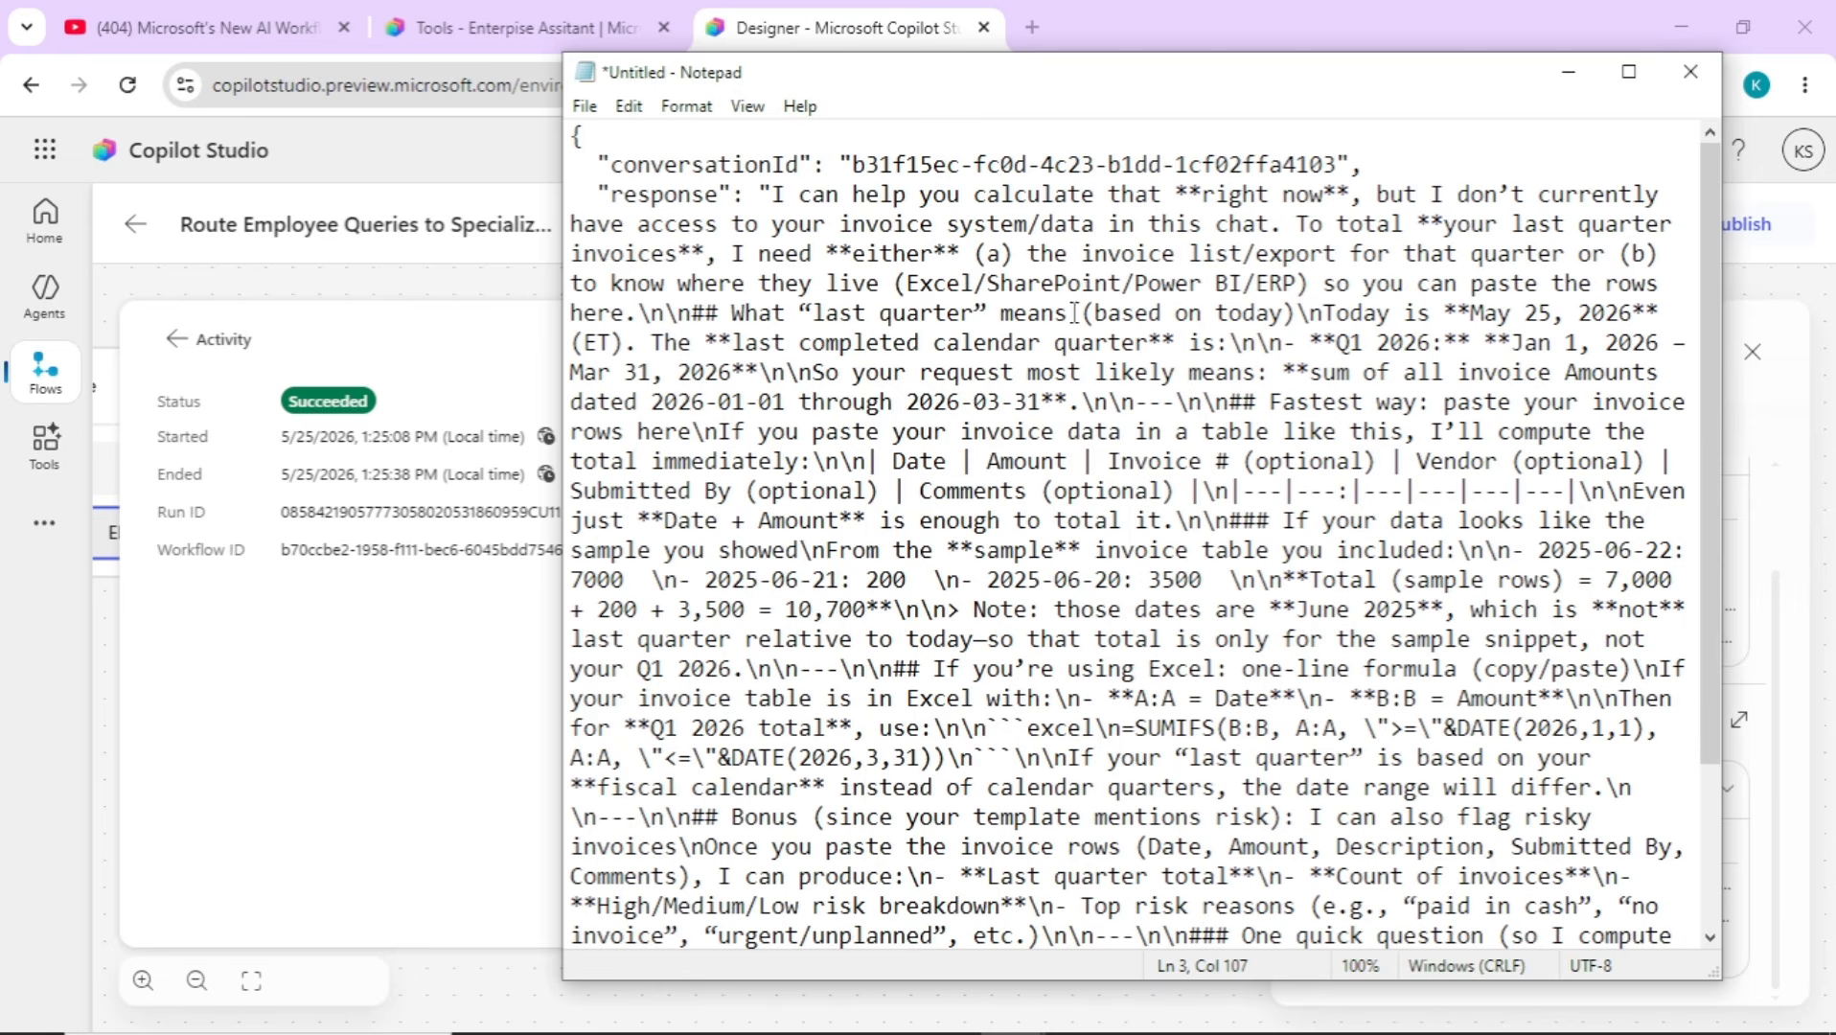
click(1569, 77)
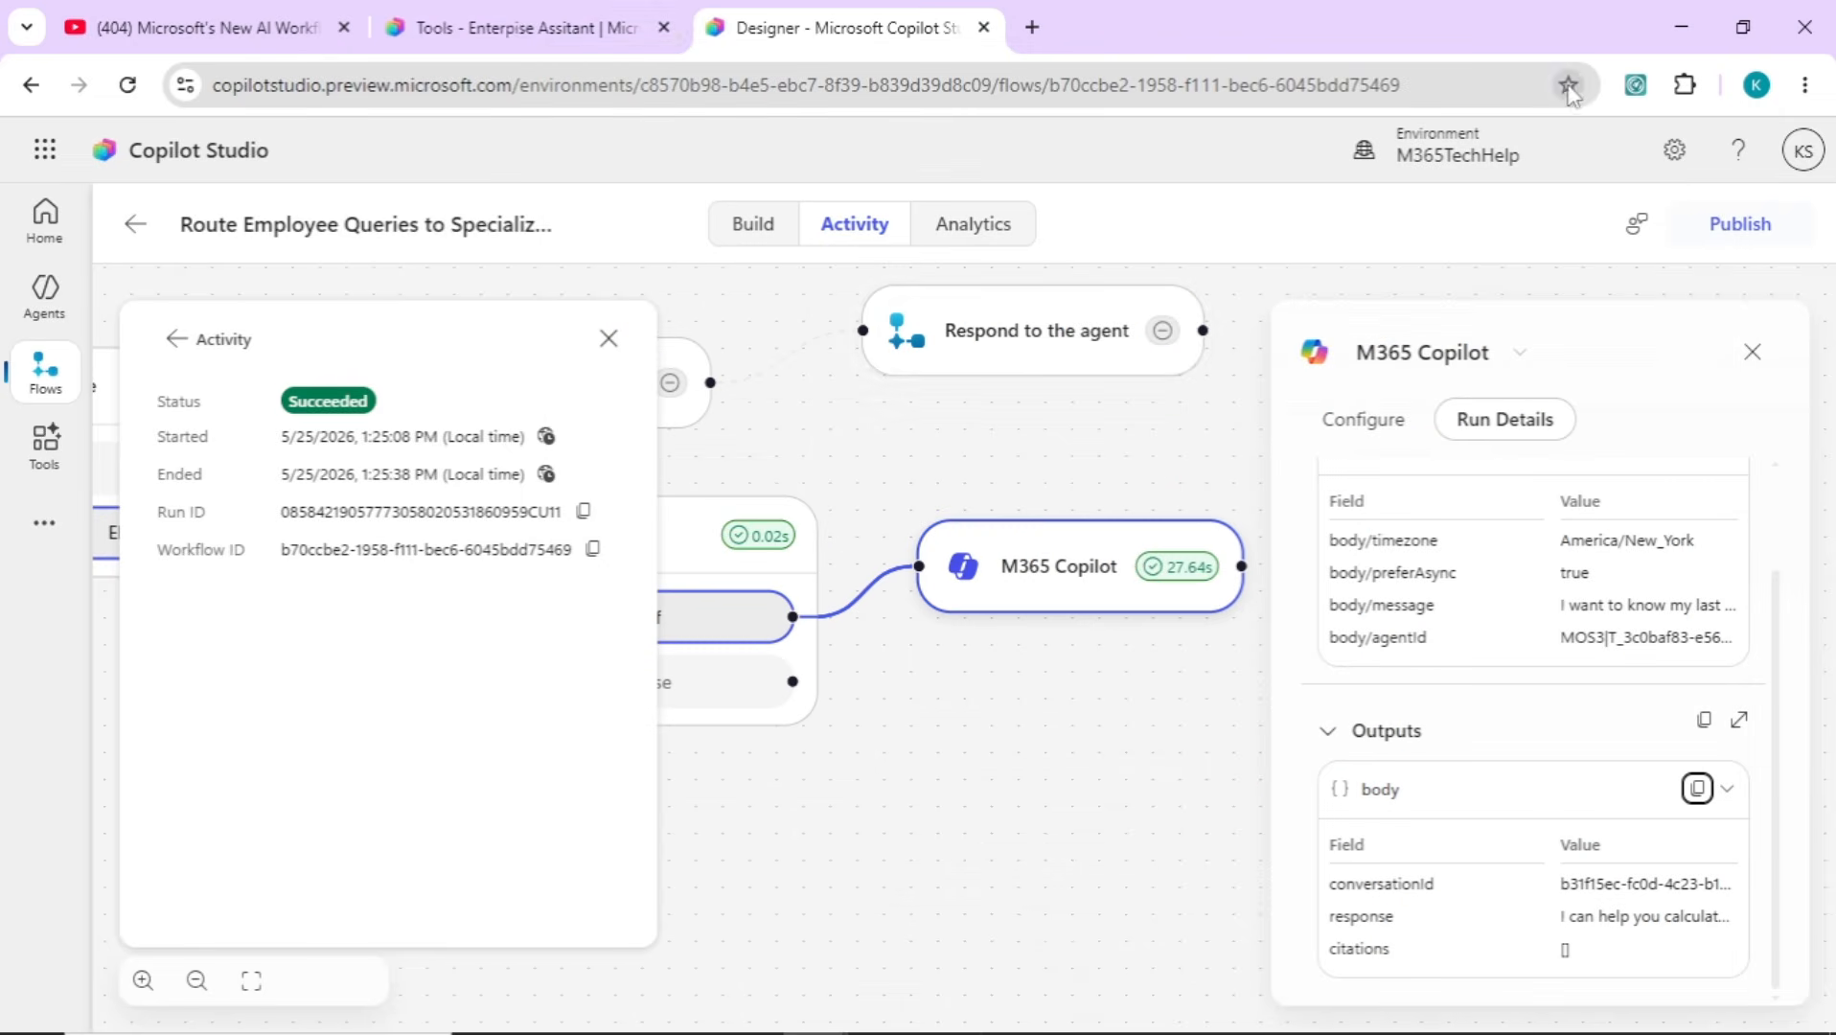
Return to the assistant's test session and review the failed flow call's error, its tool description and the chat error message
click(515, 21)
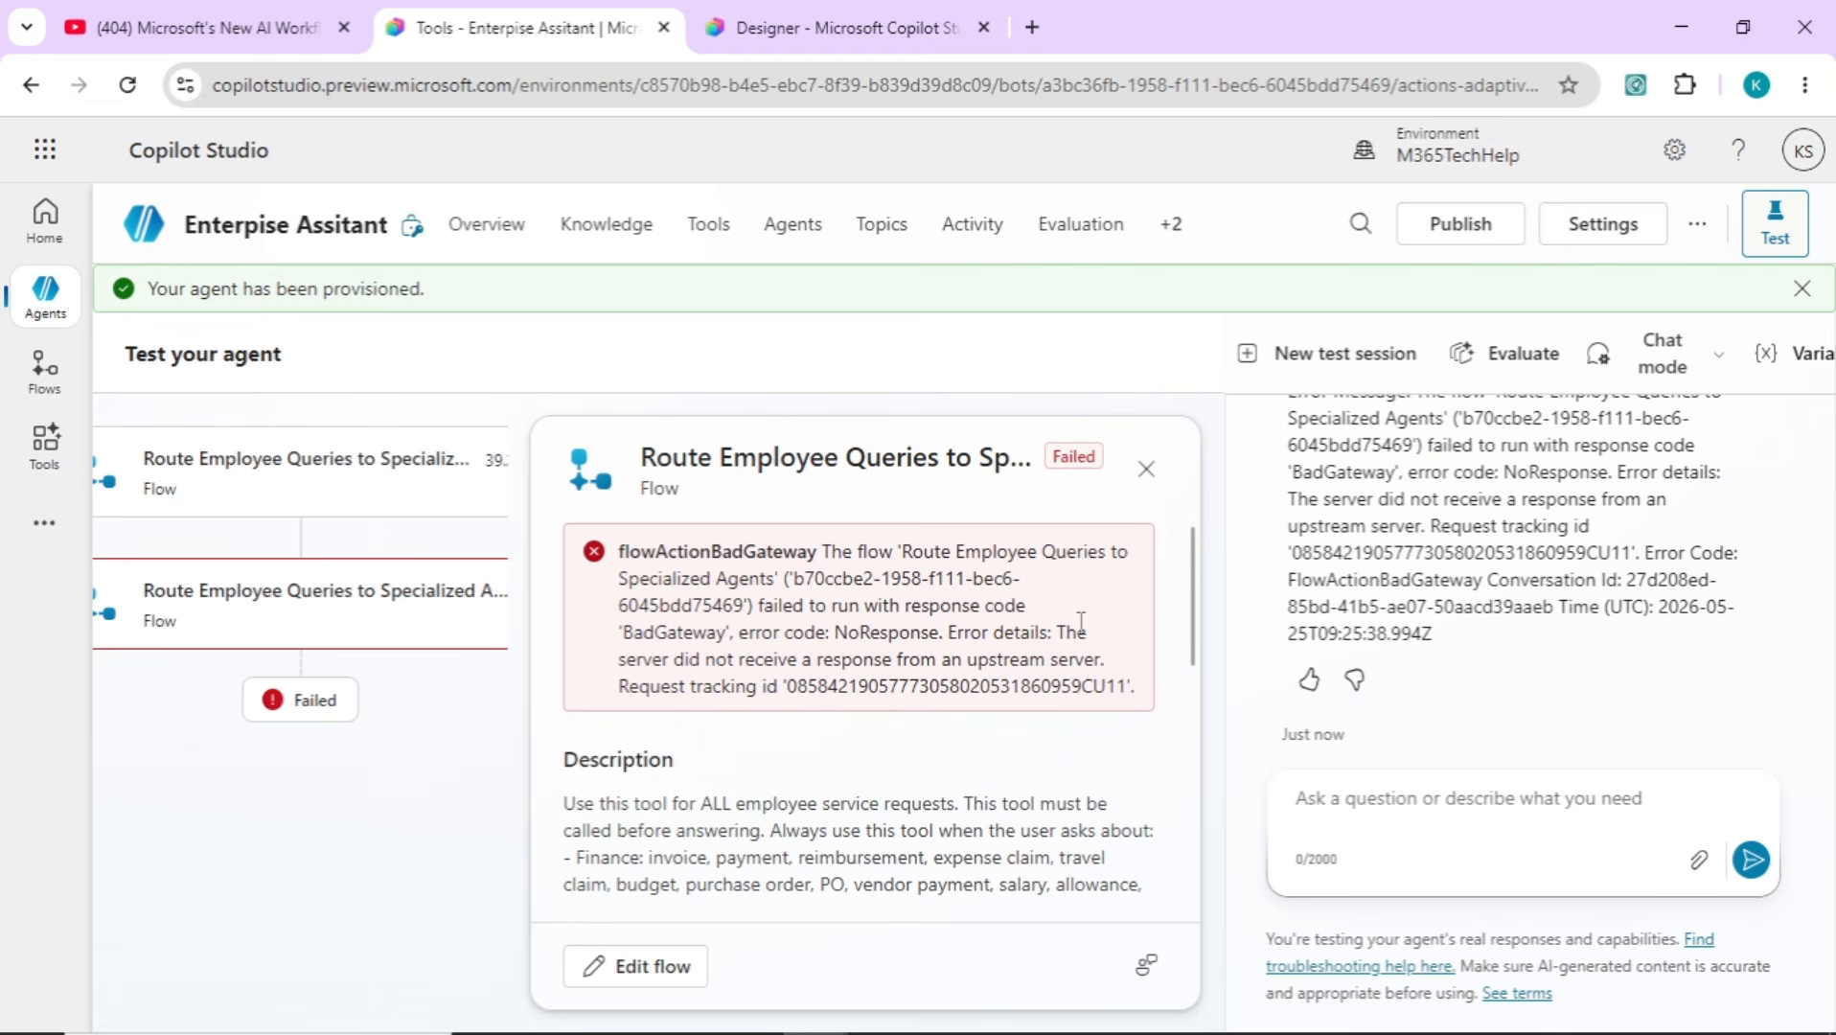
drag(1197, 634, 1197, 714)
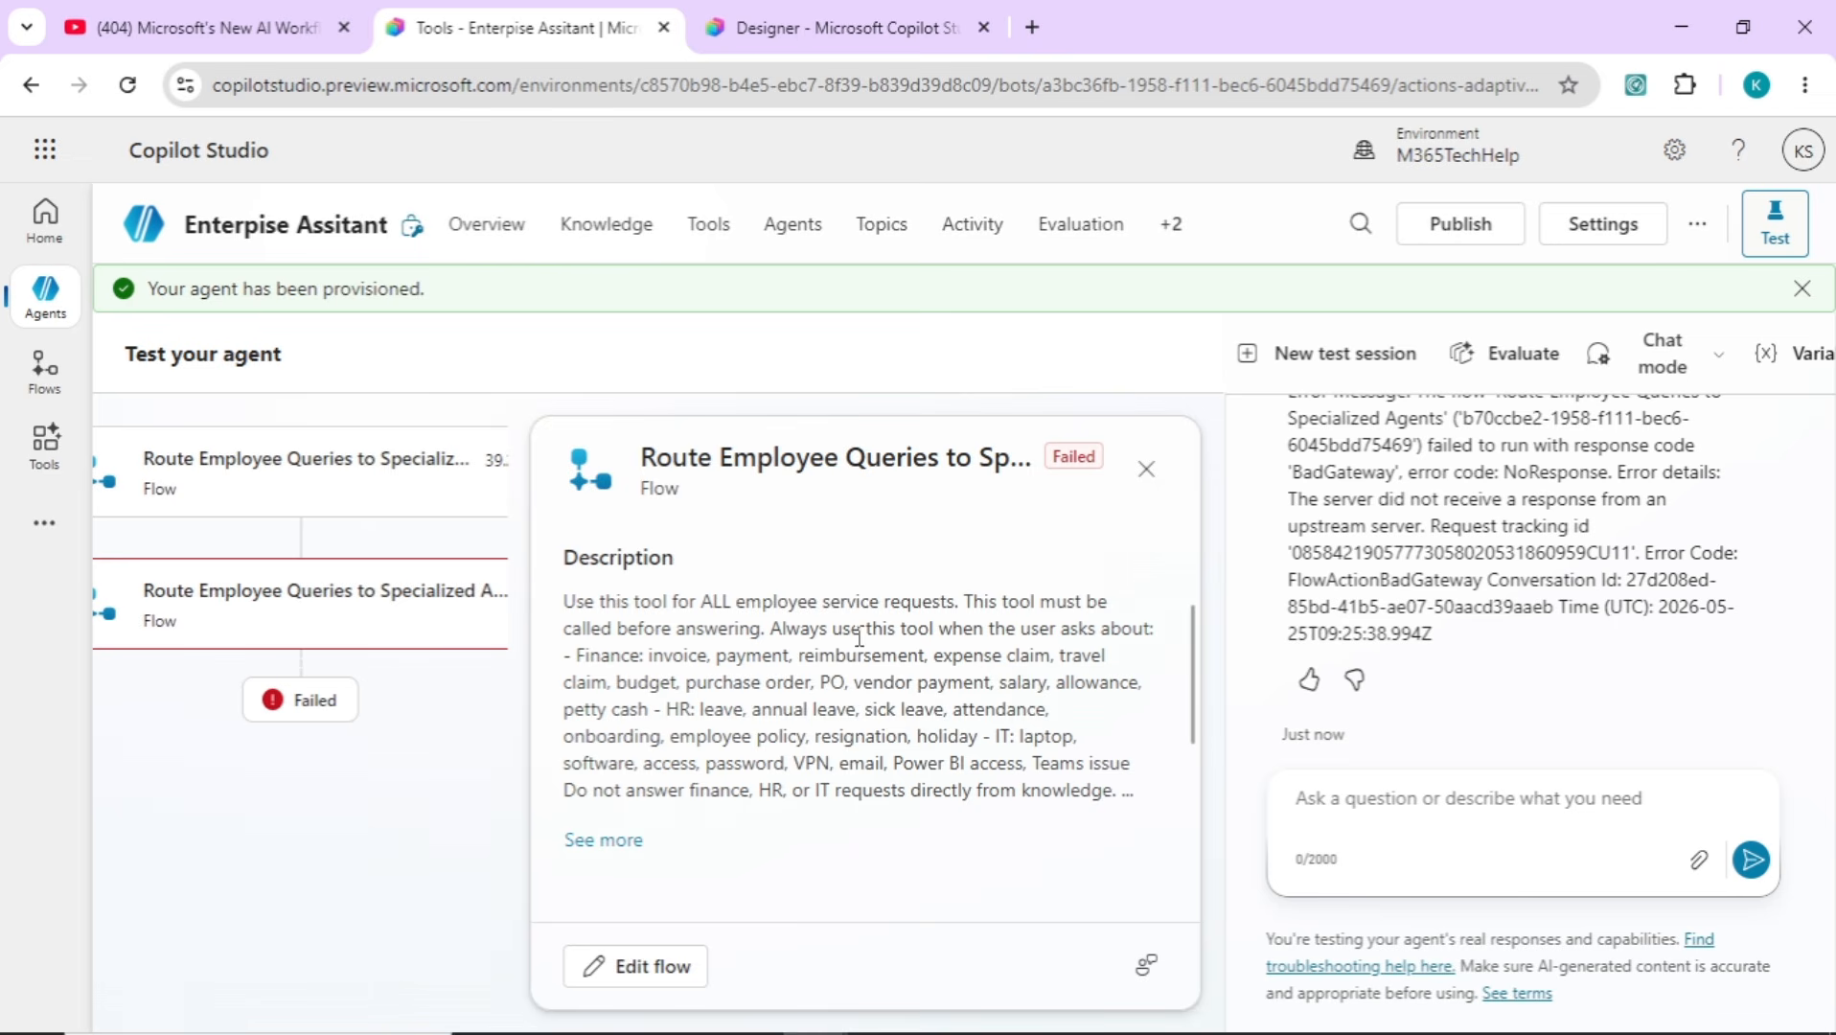
drag(852, 625, 1025, 741)
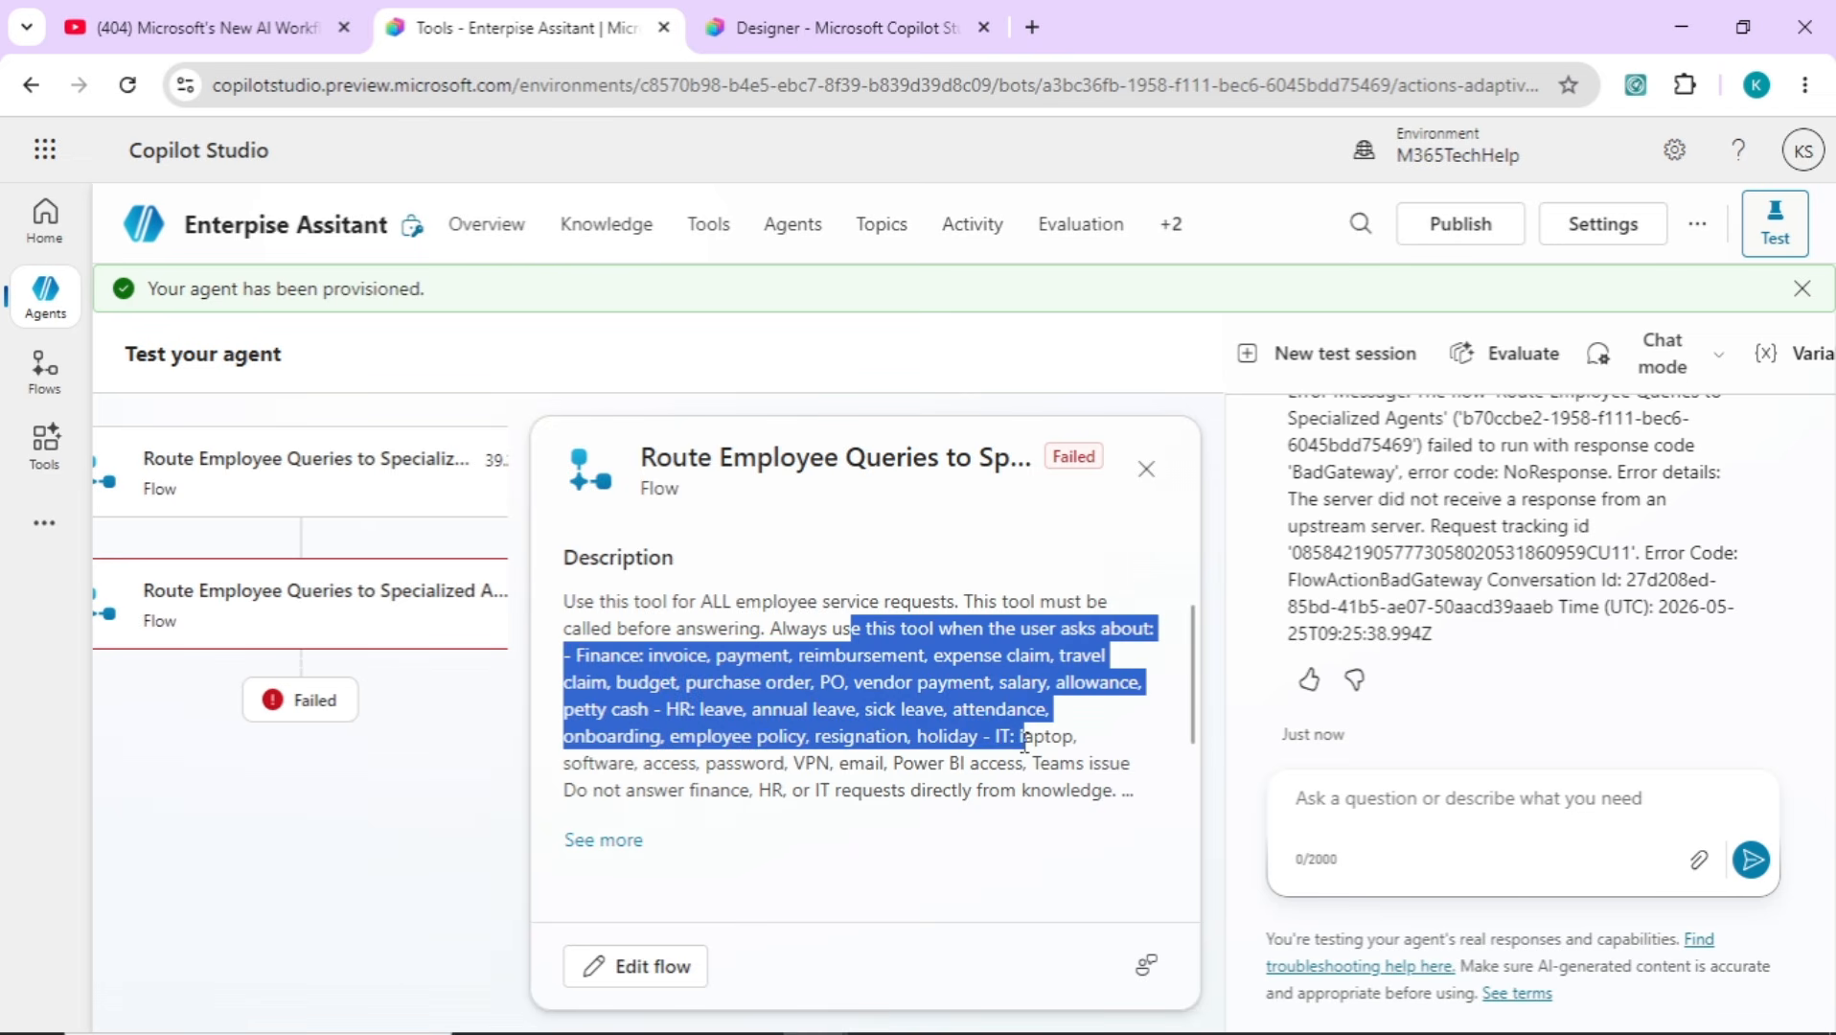
click(867, 594)
drag(880, 602, 1000, 737)
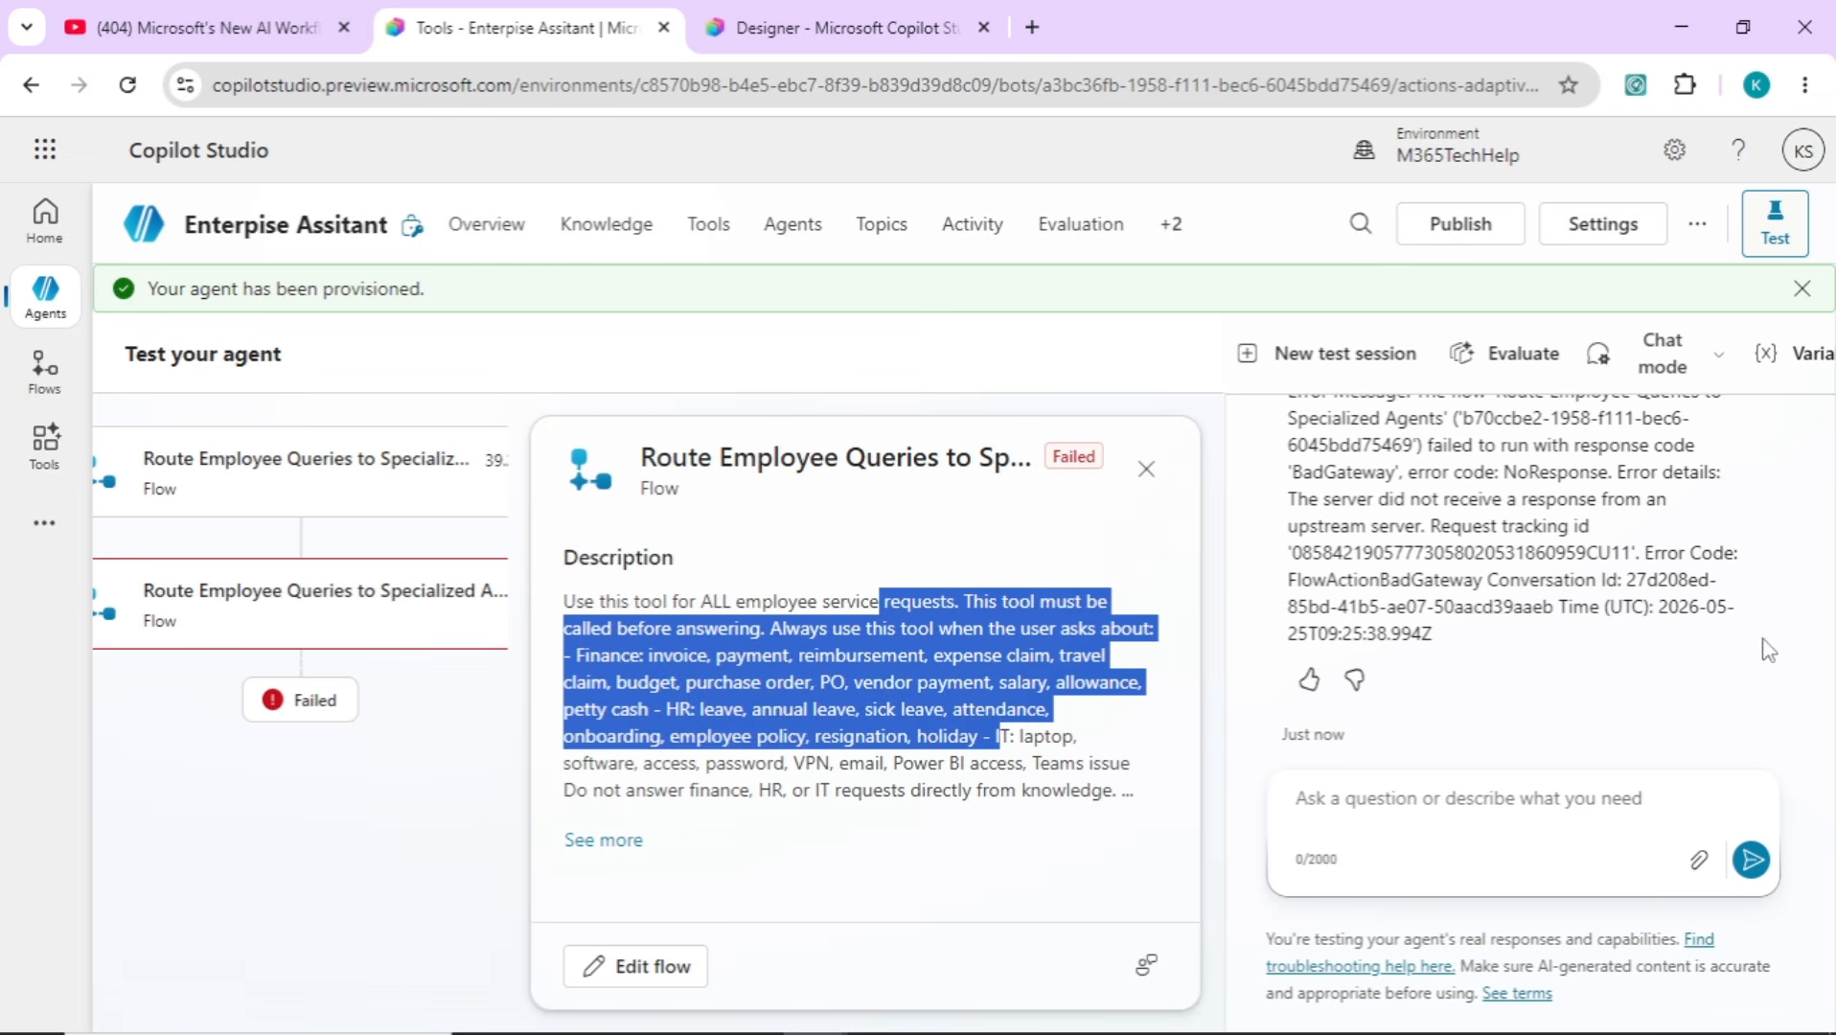
drag(1789, 738, 1788, 707)
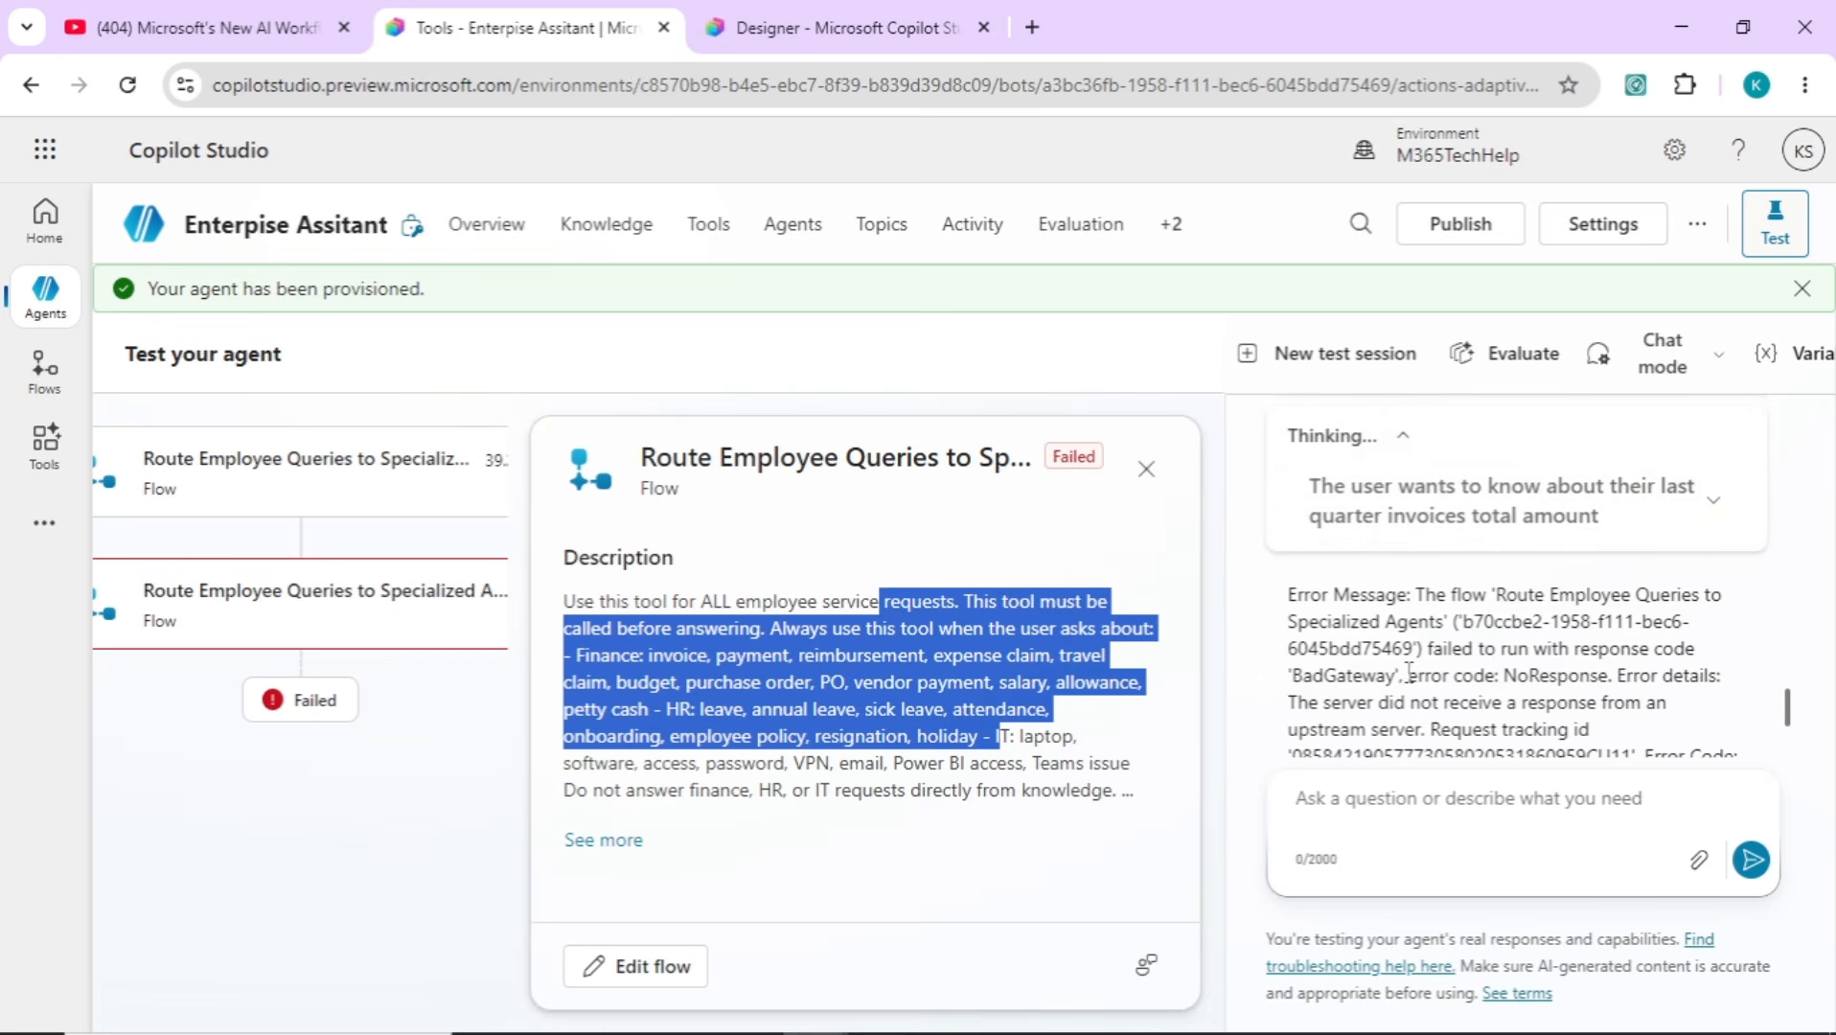
Follow the invoice run in the workflow designer past M365 Copilot to the Respond to the agent 2 node
click(777, 21)
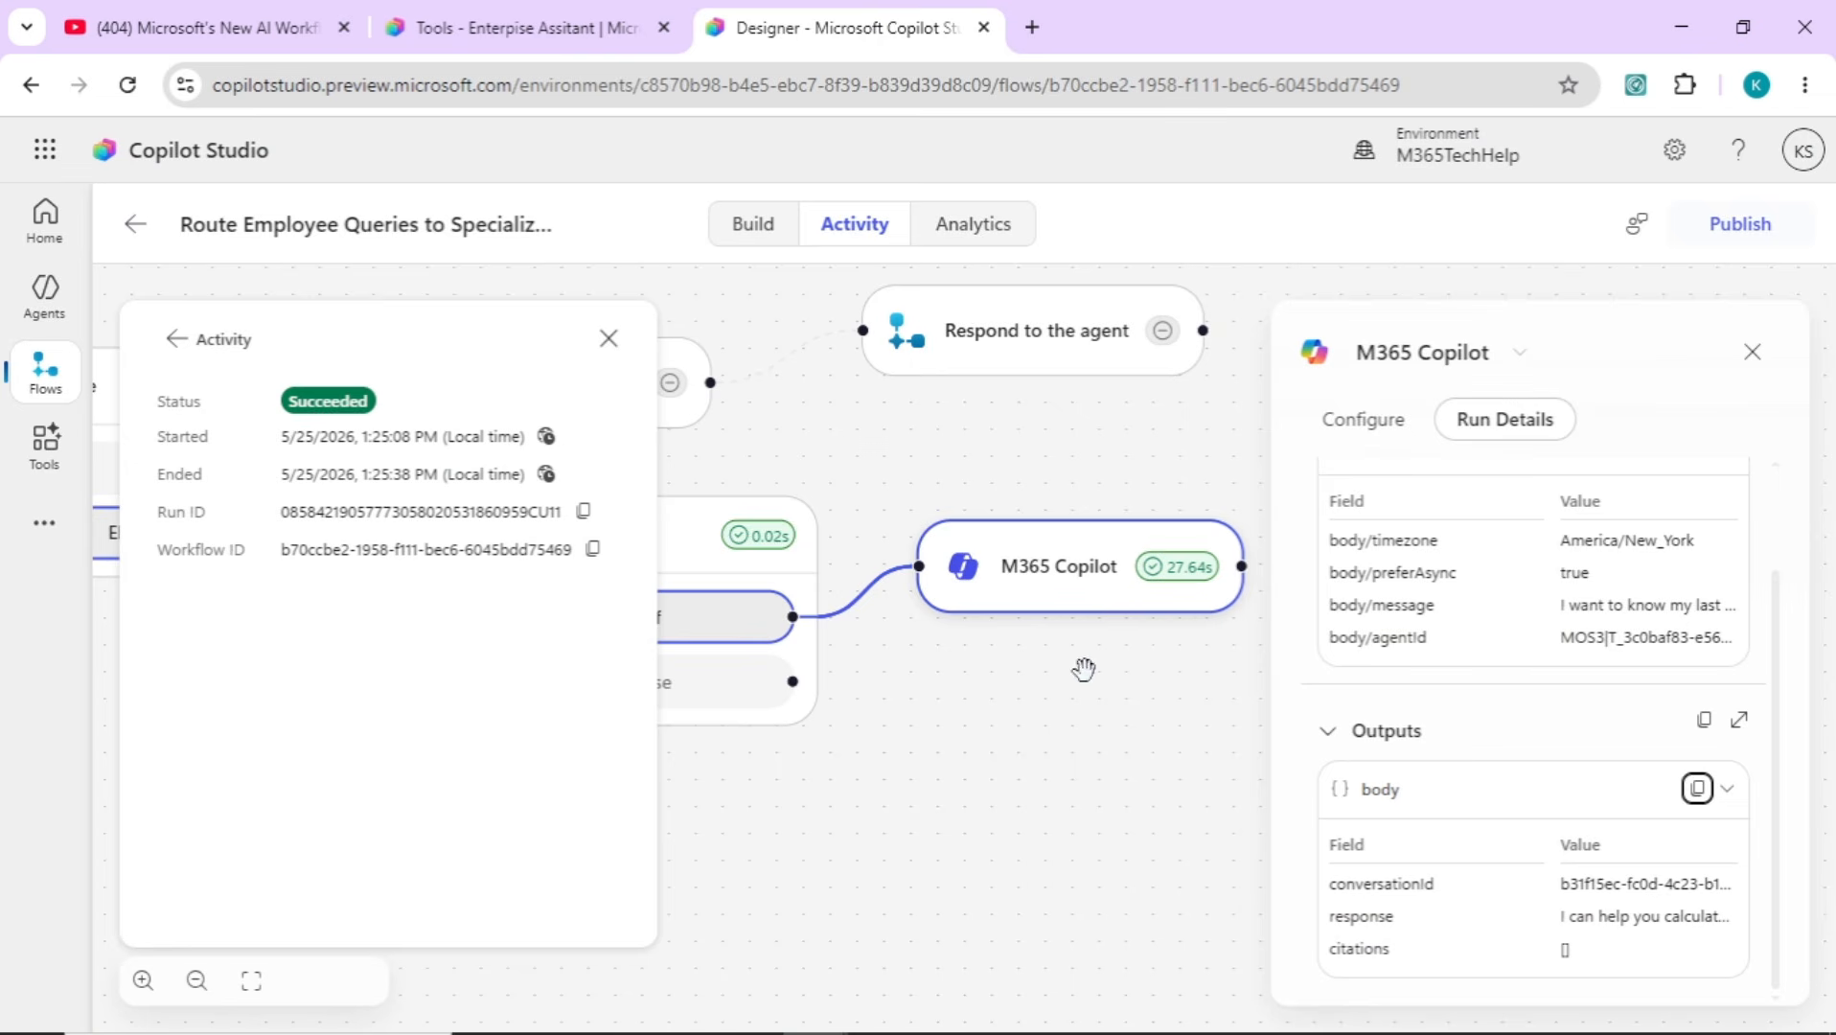
drag(1083, 669, 823, 687)
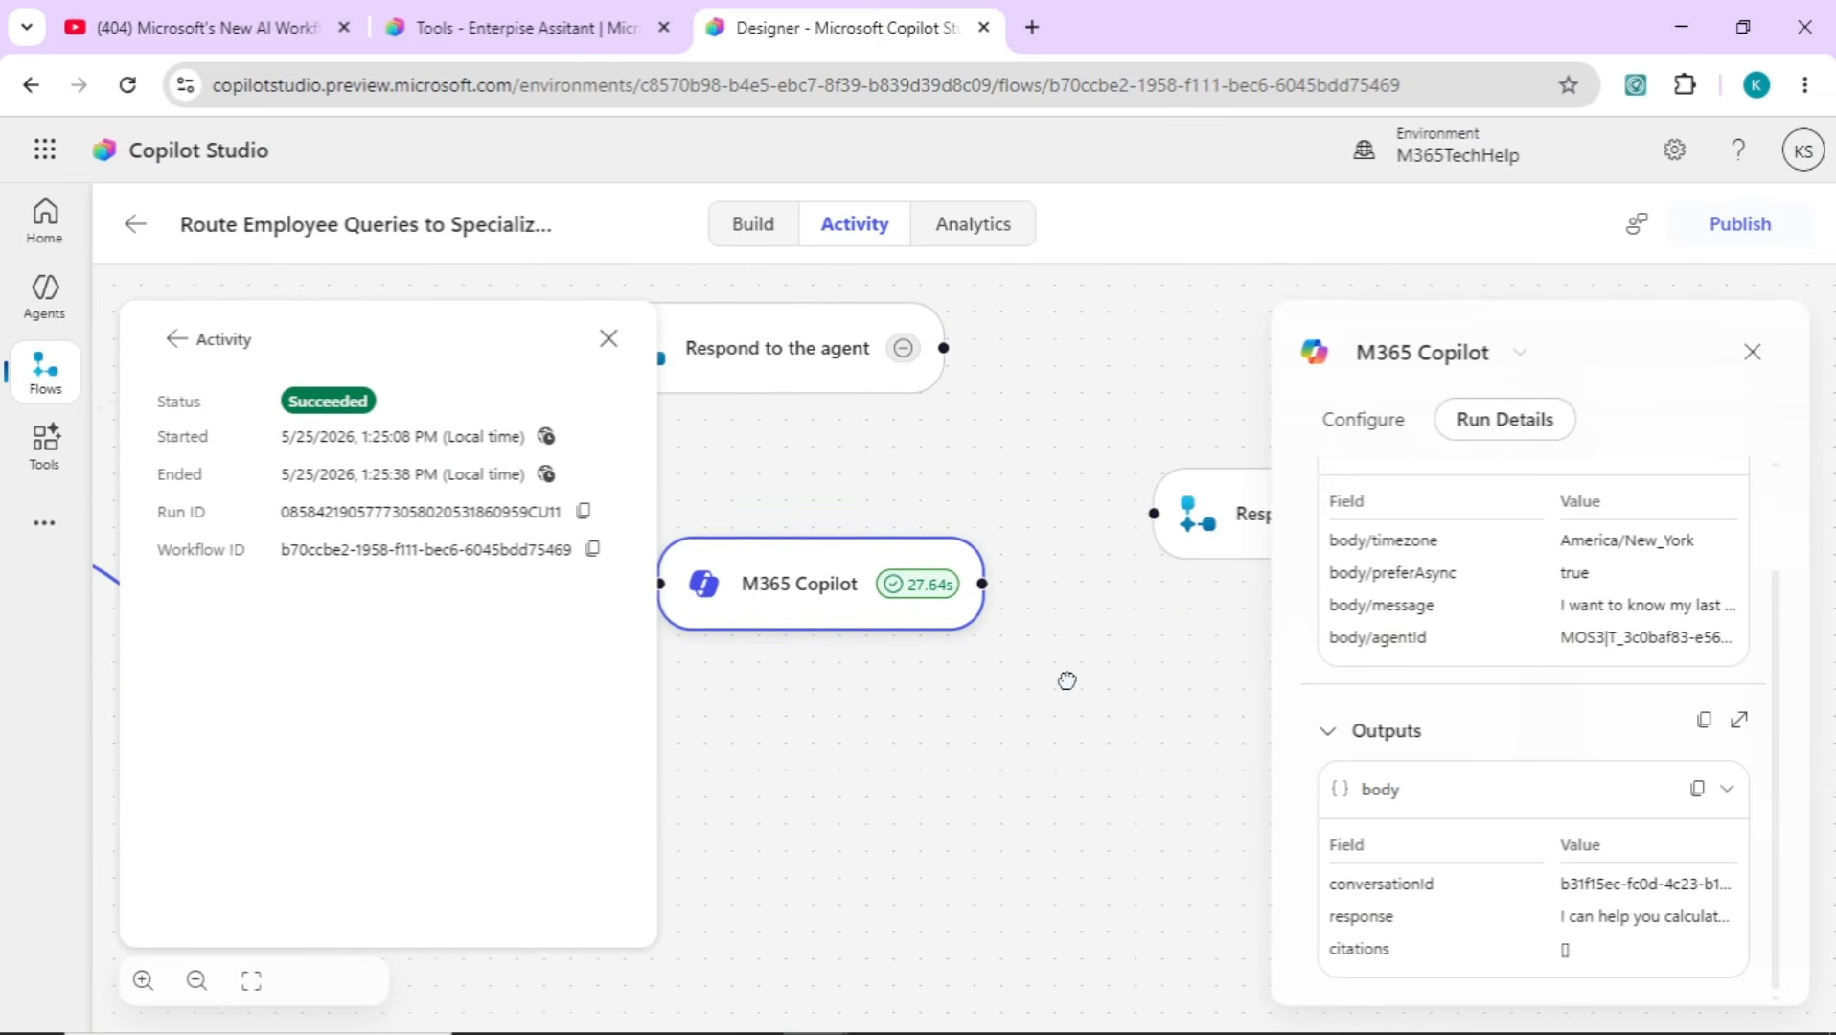
drag(1068, 681, 921, 727)
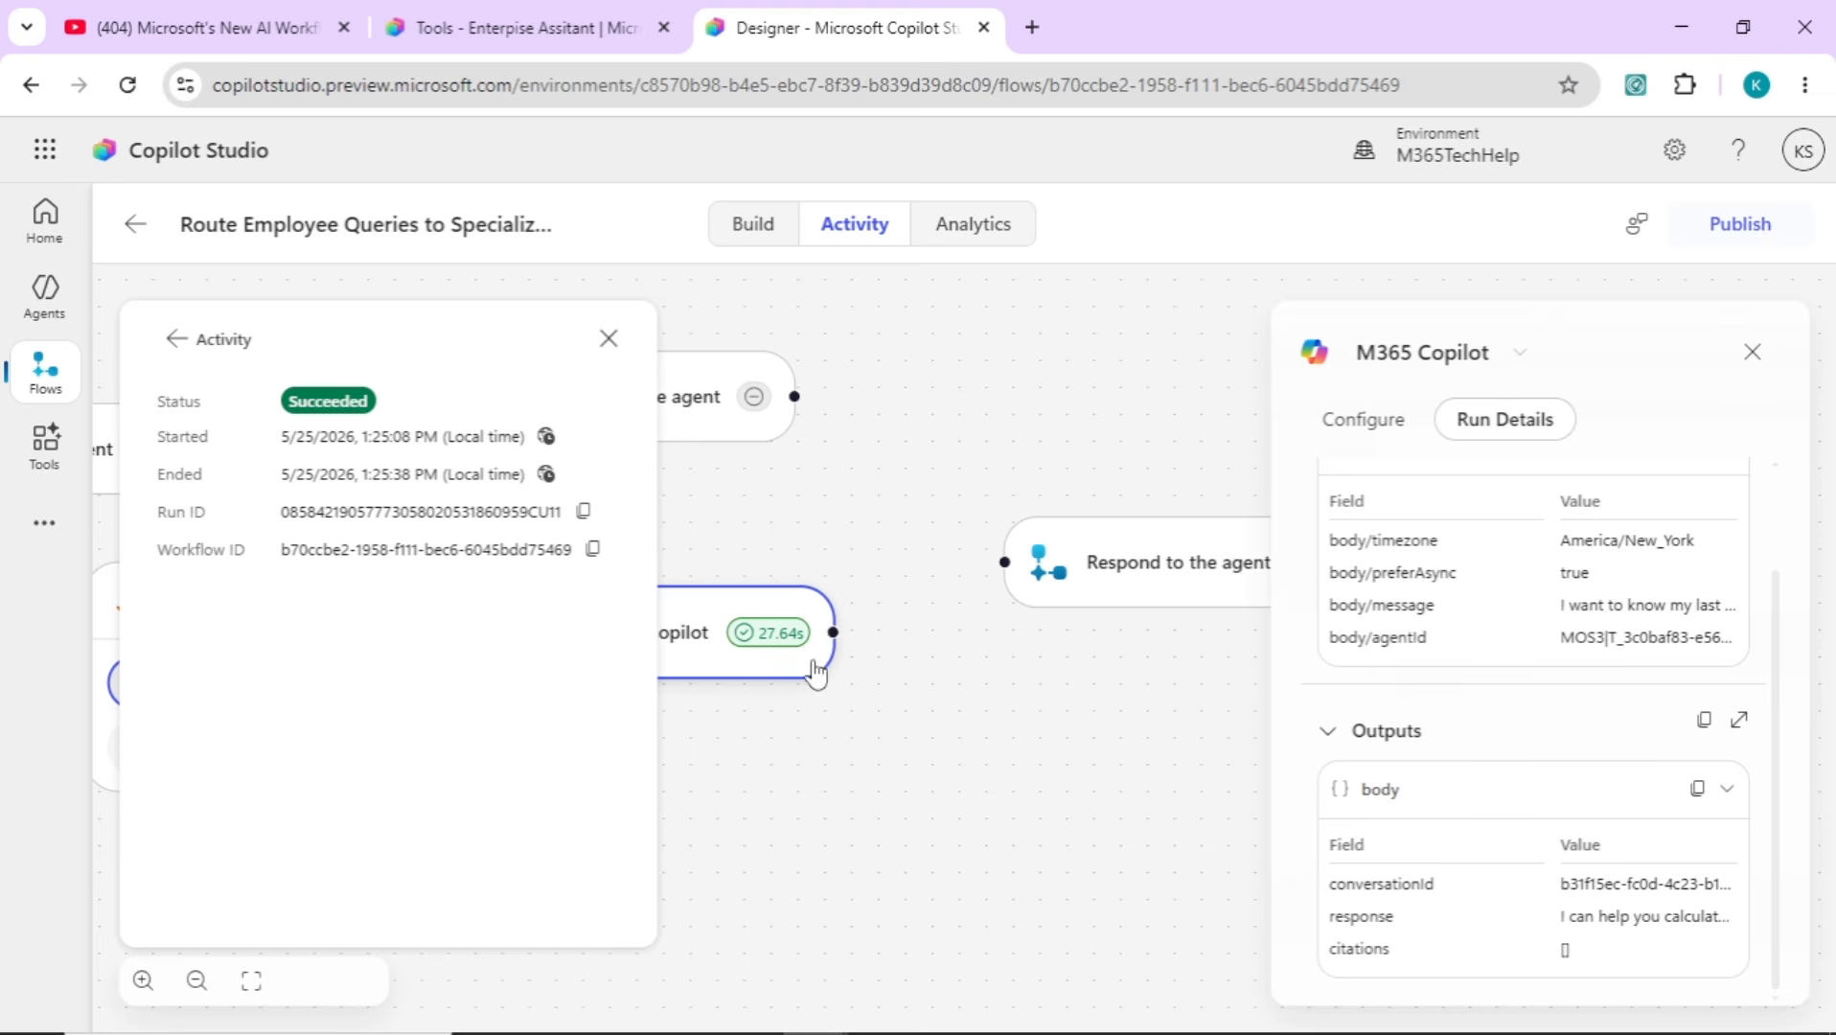
drag(1137, 648, 993, 669)
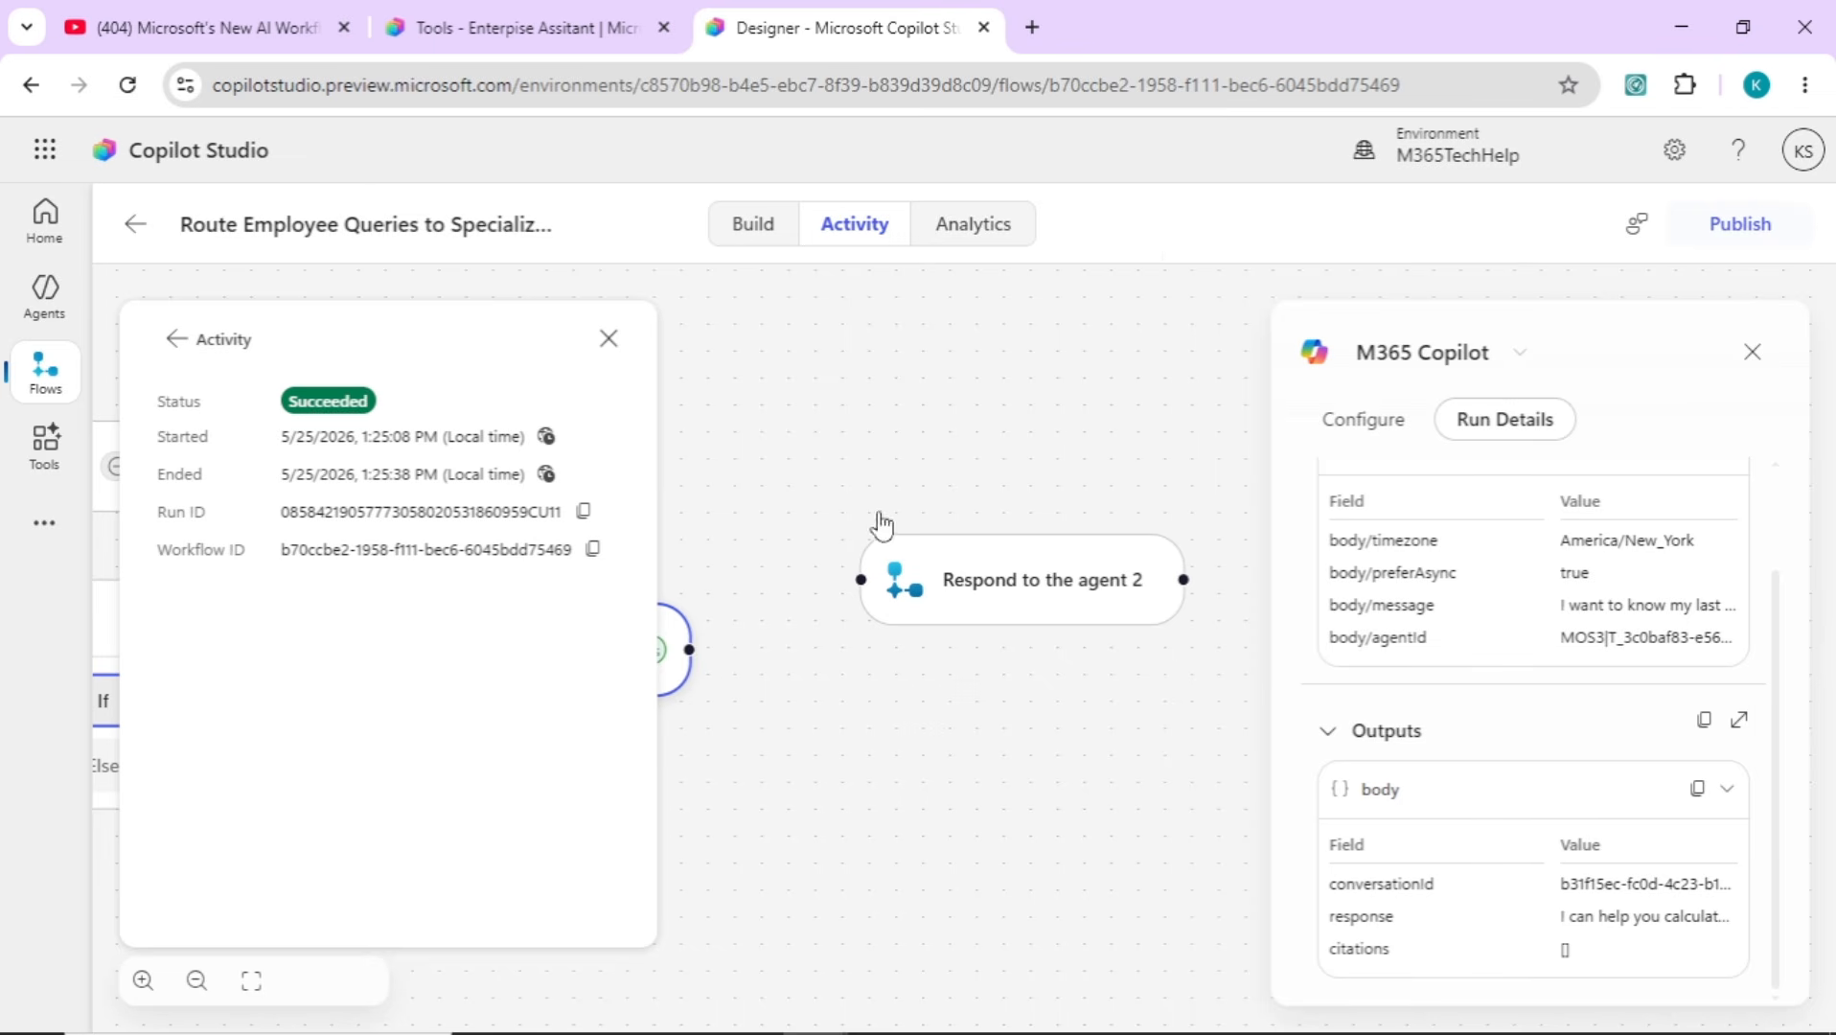
Open the workflow for editing and remove the connection between M365 Copilot and Respond to the agent 2
click(820, 823)
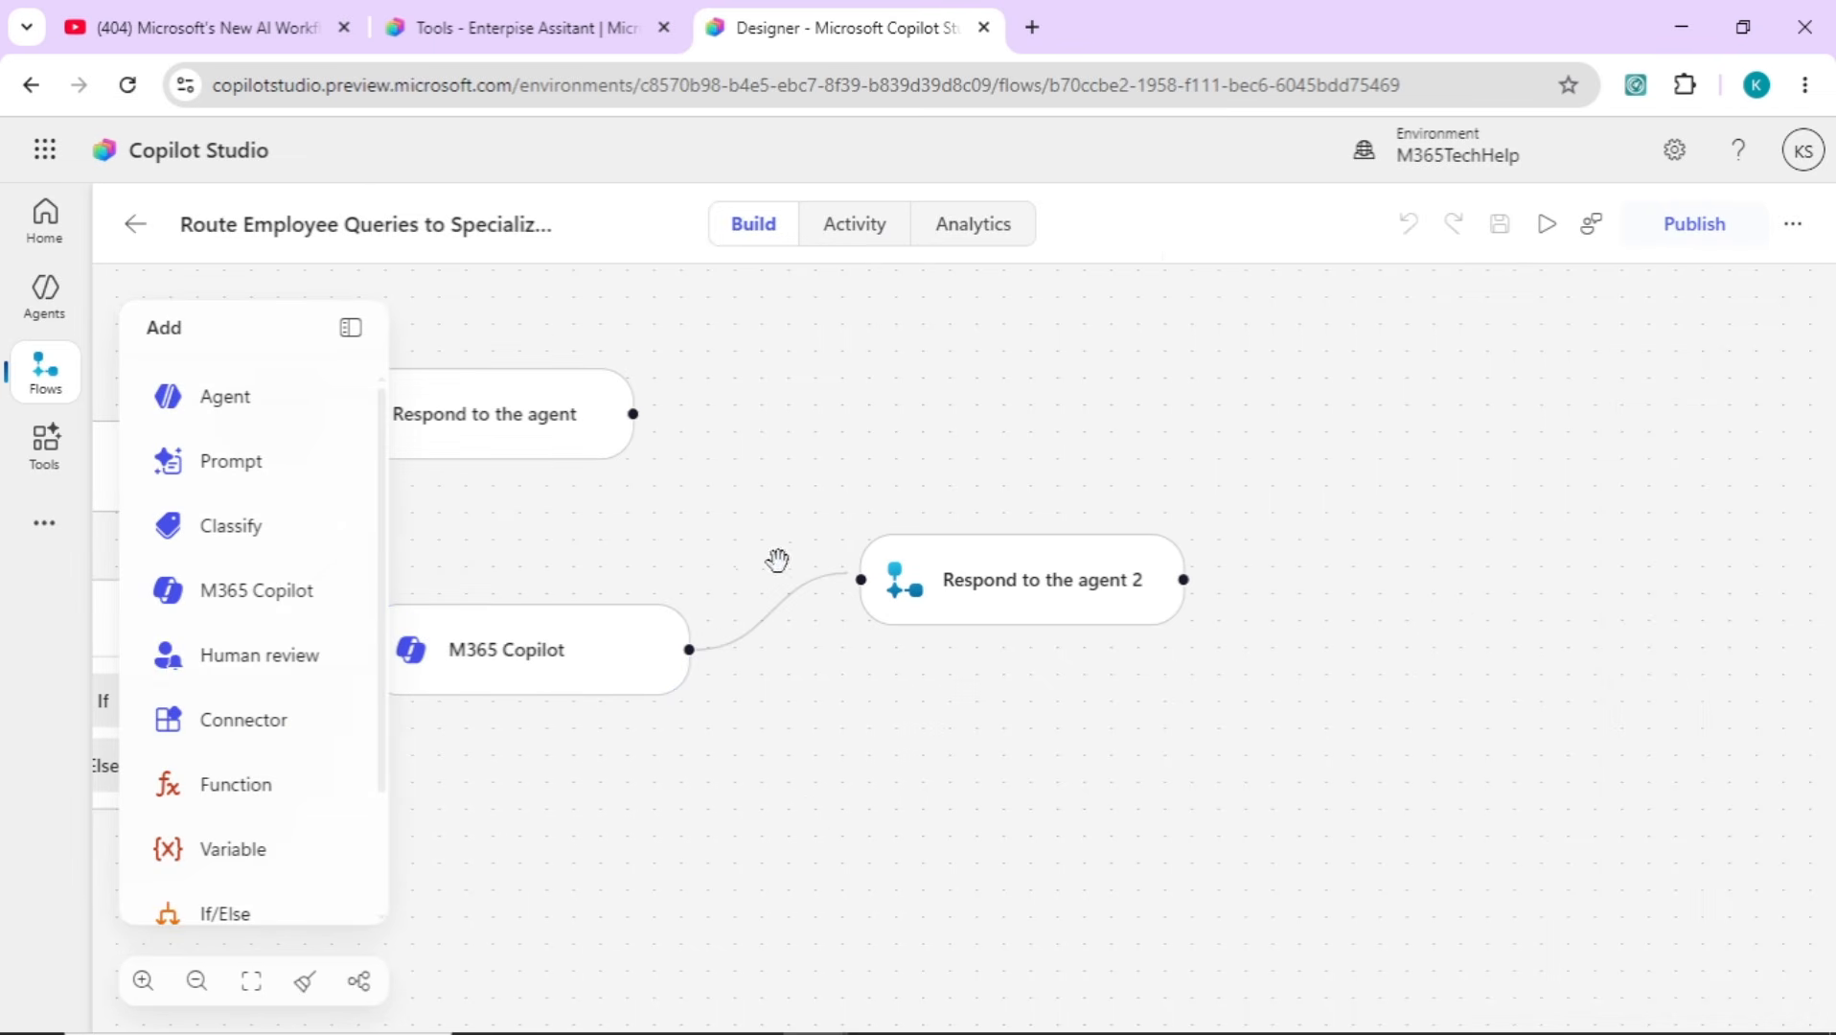
click(773, 608)
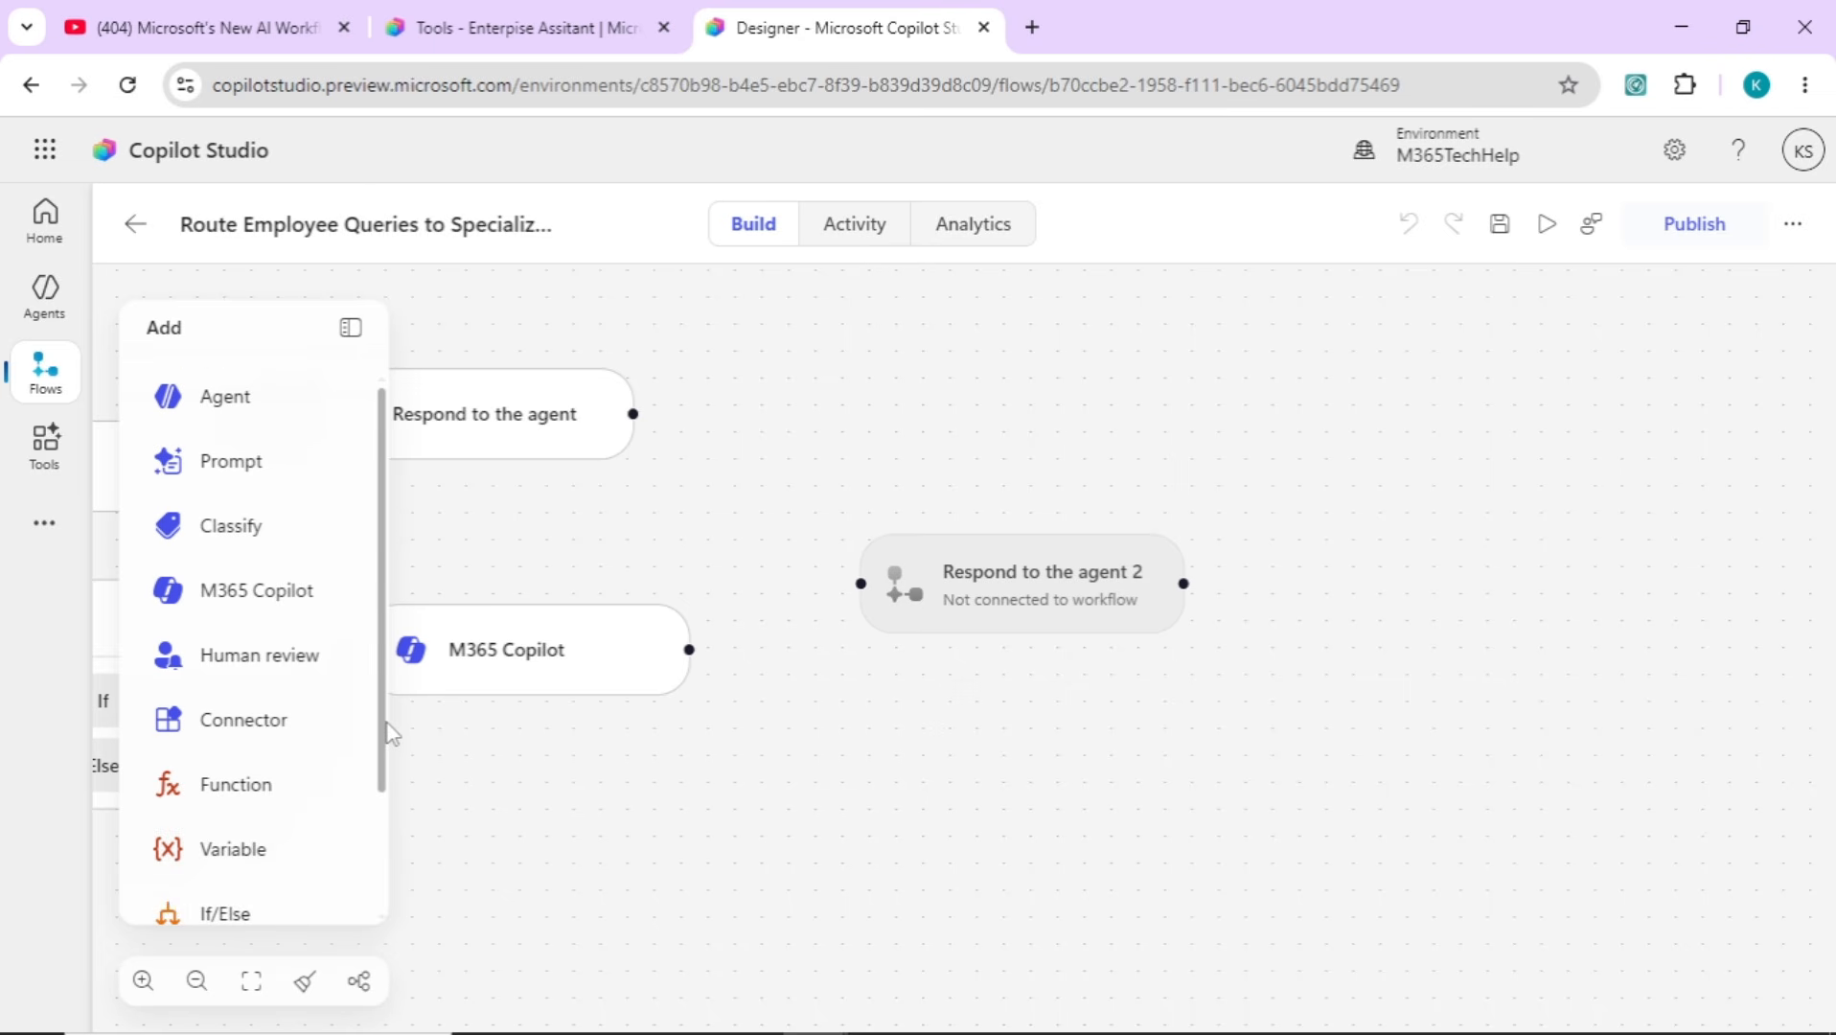
drag(387, 725, 387, 783)
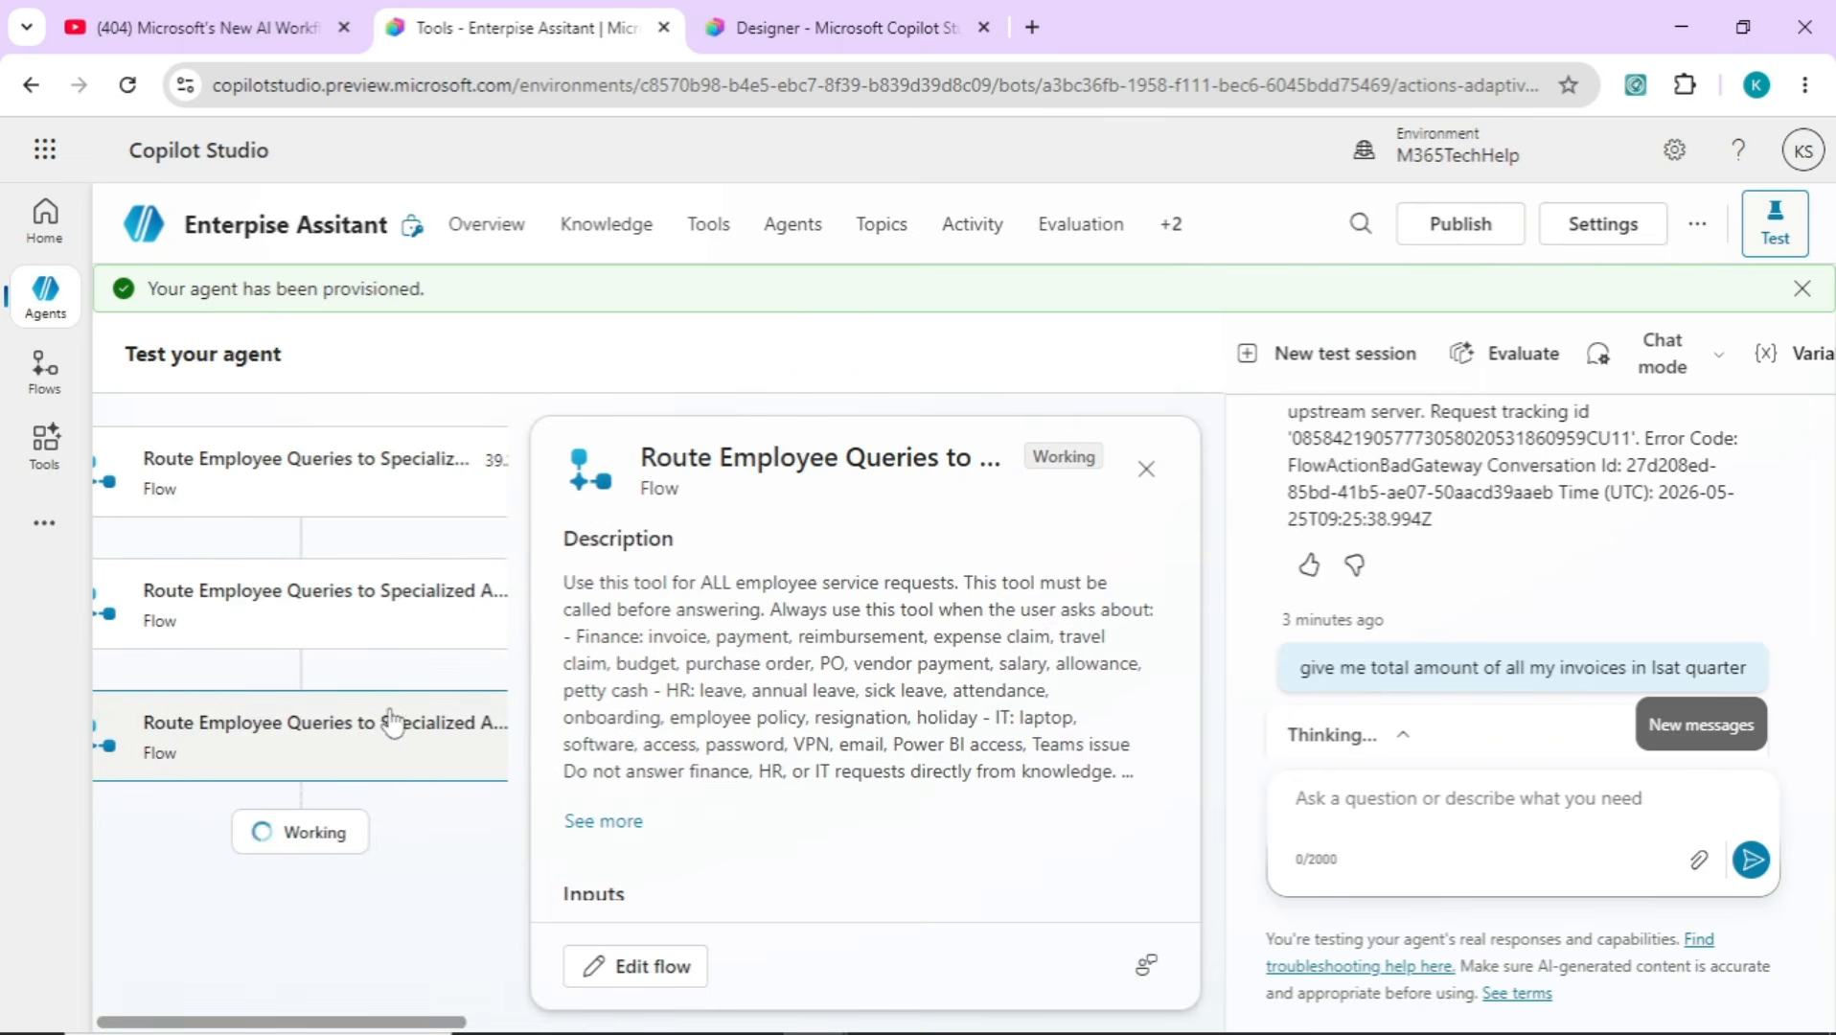
Open the newest flow run in the designer and trace its executed path through to the Respond to the agent 2 node
click(758, 21)
click(849, 230)
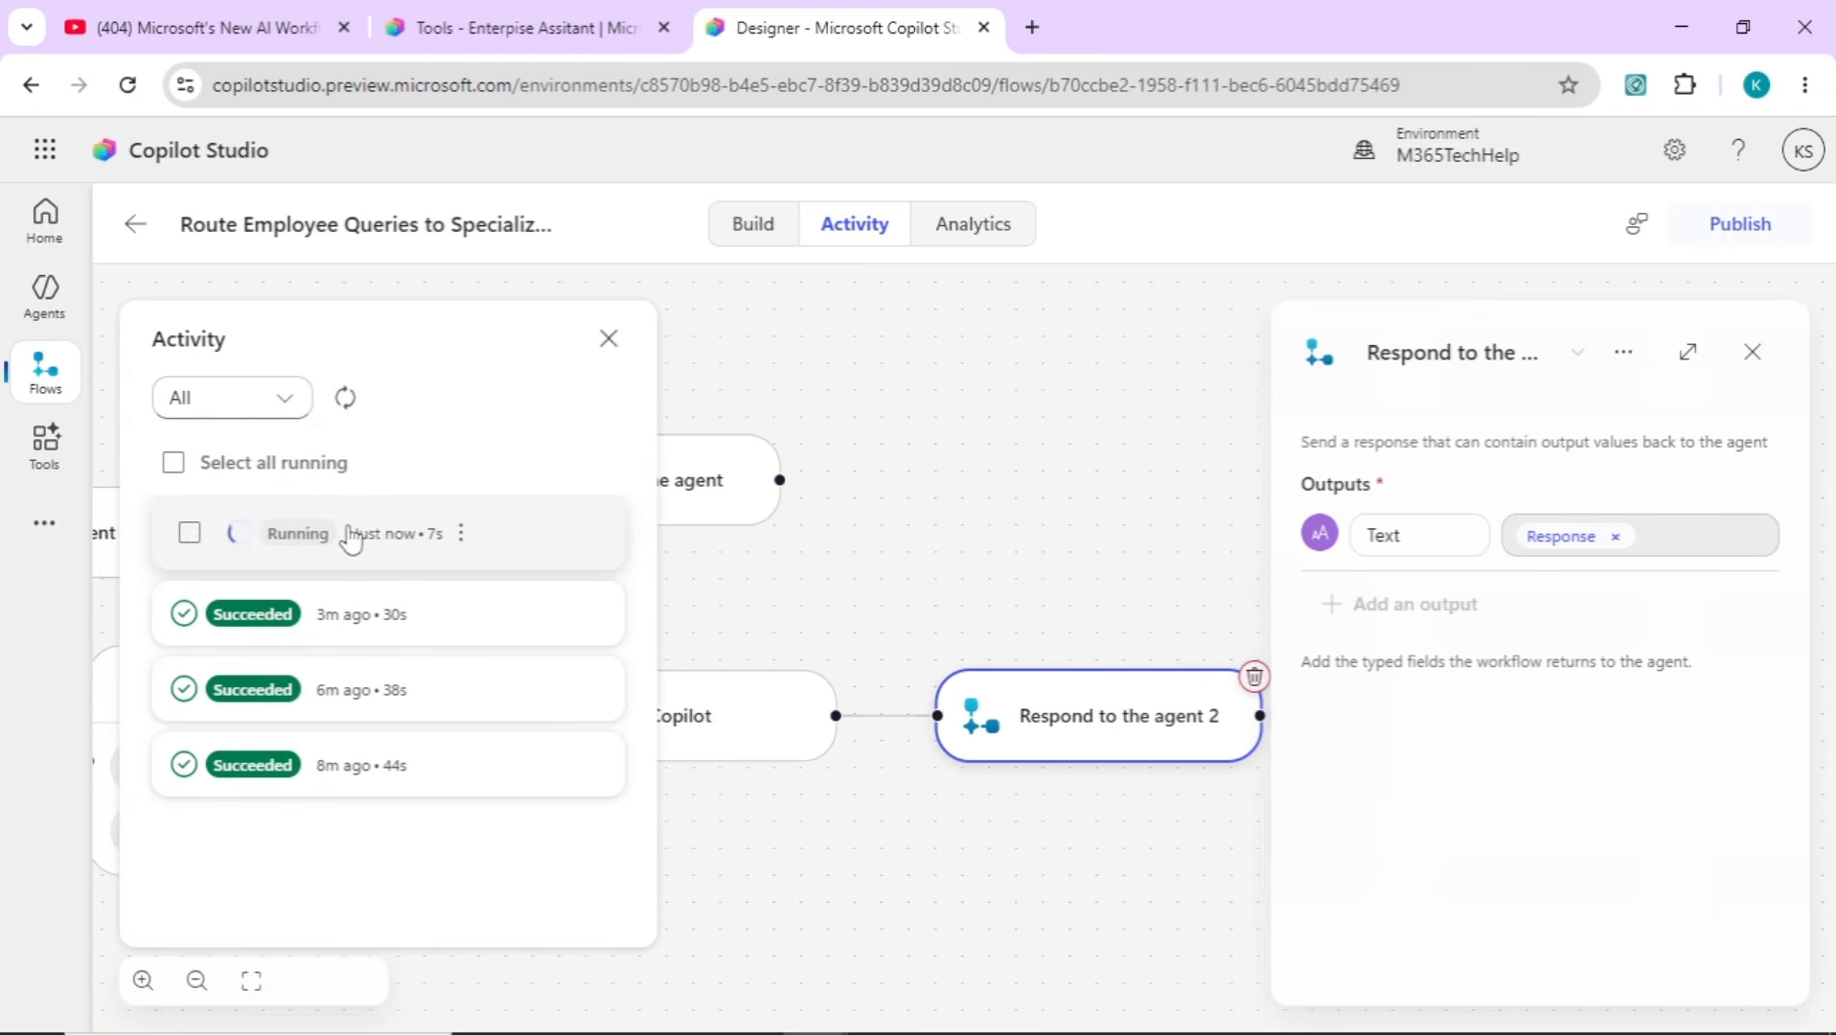
click(352, 535)
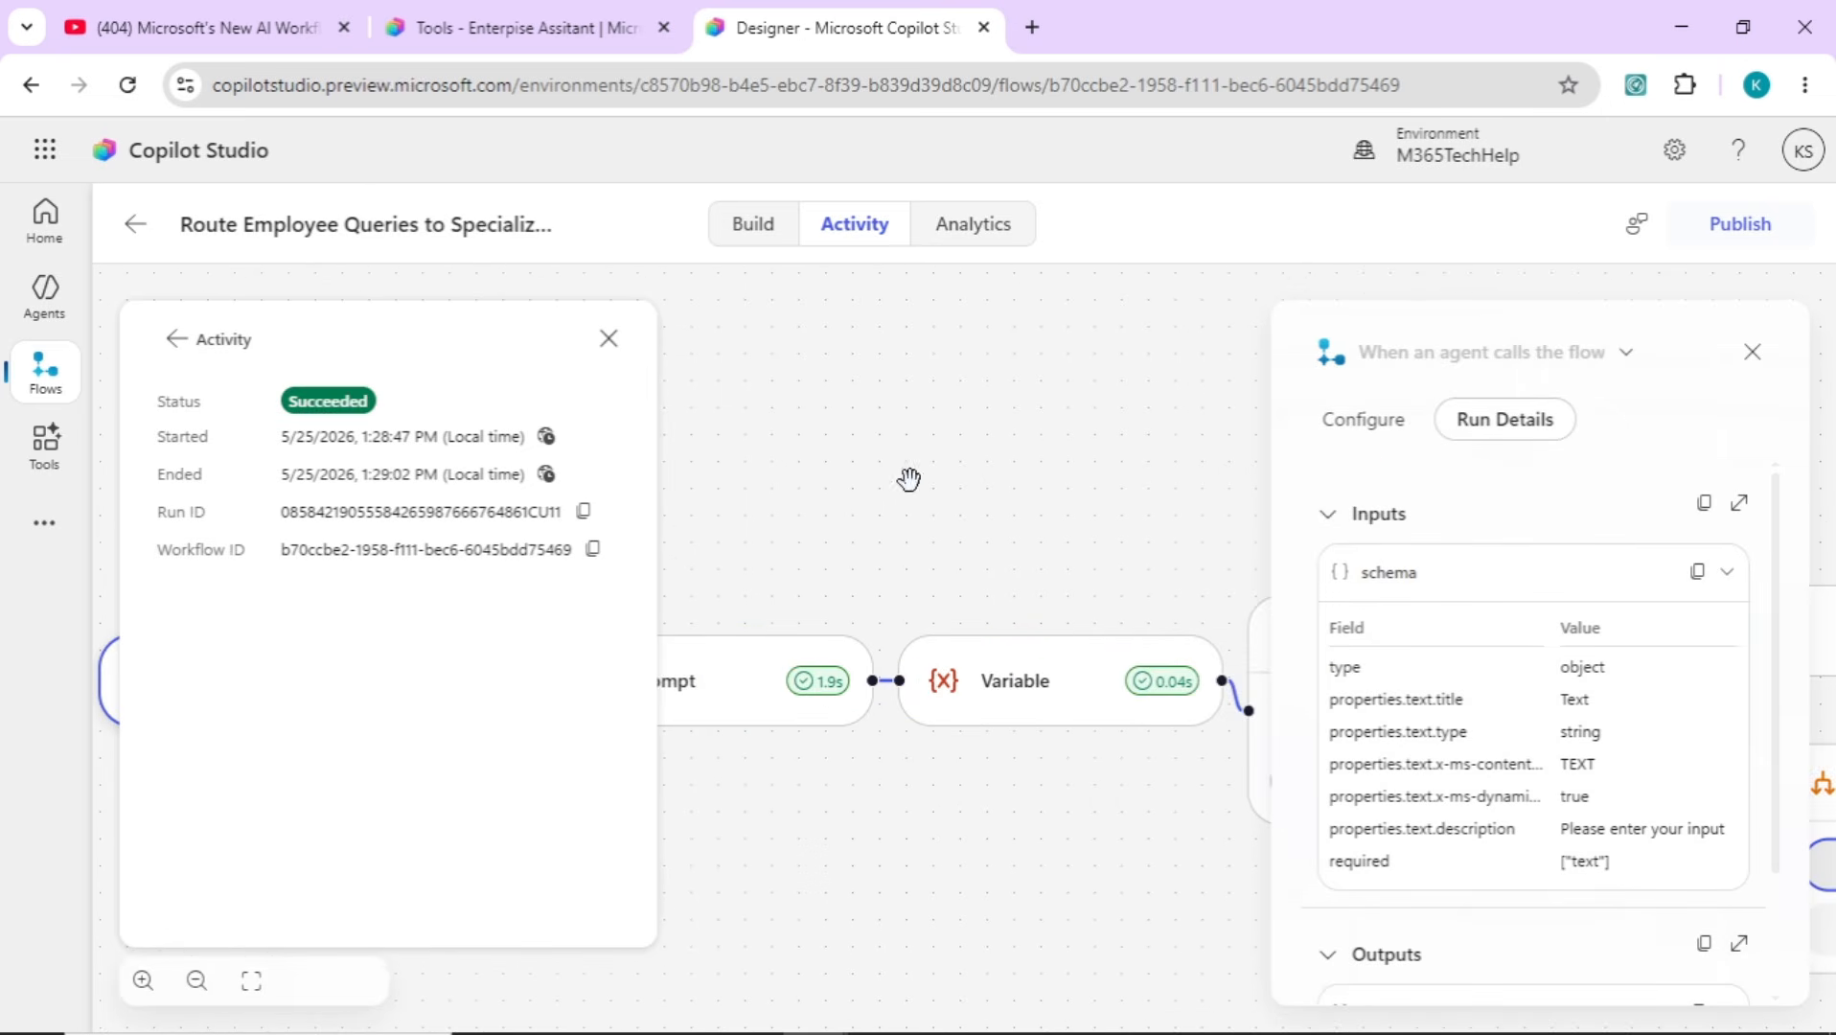
drag(1021, 488, 688, 434)
drag(1111, 418, 719, 425)
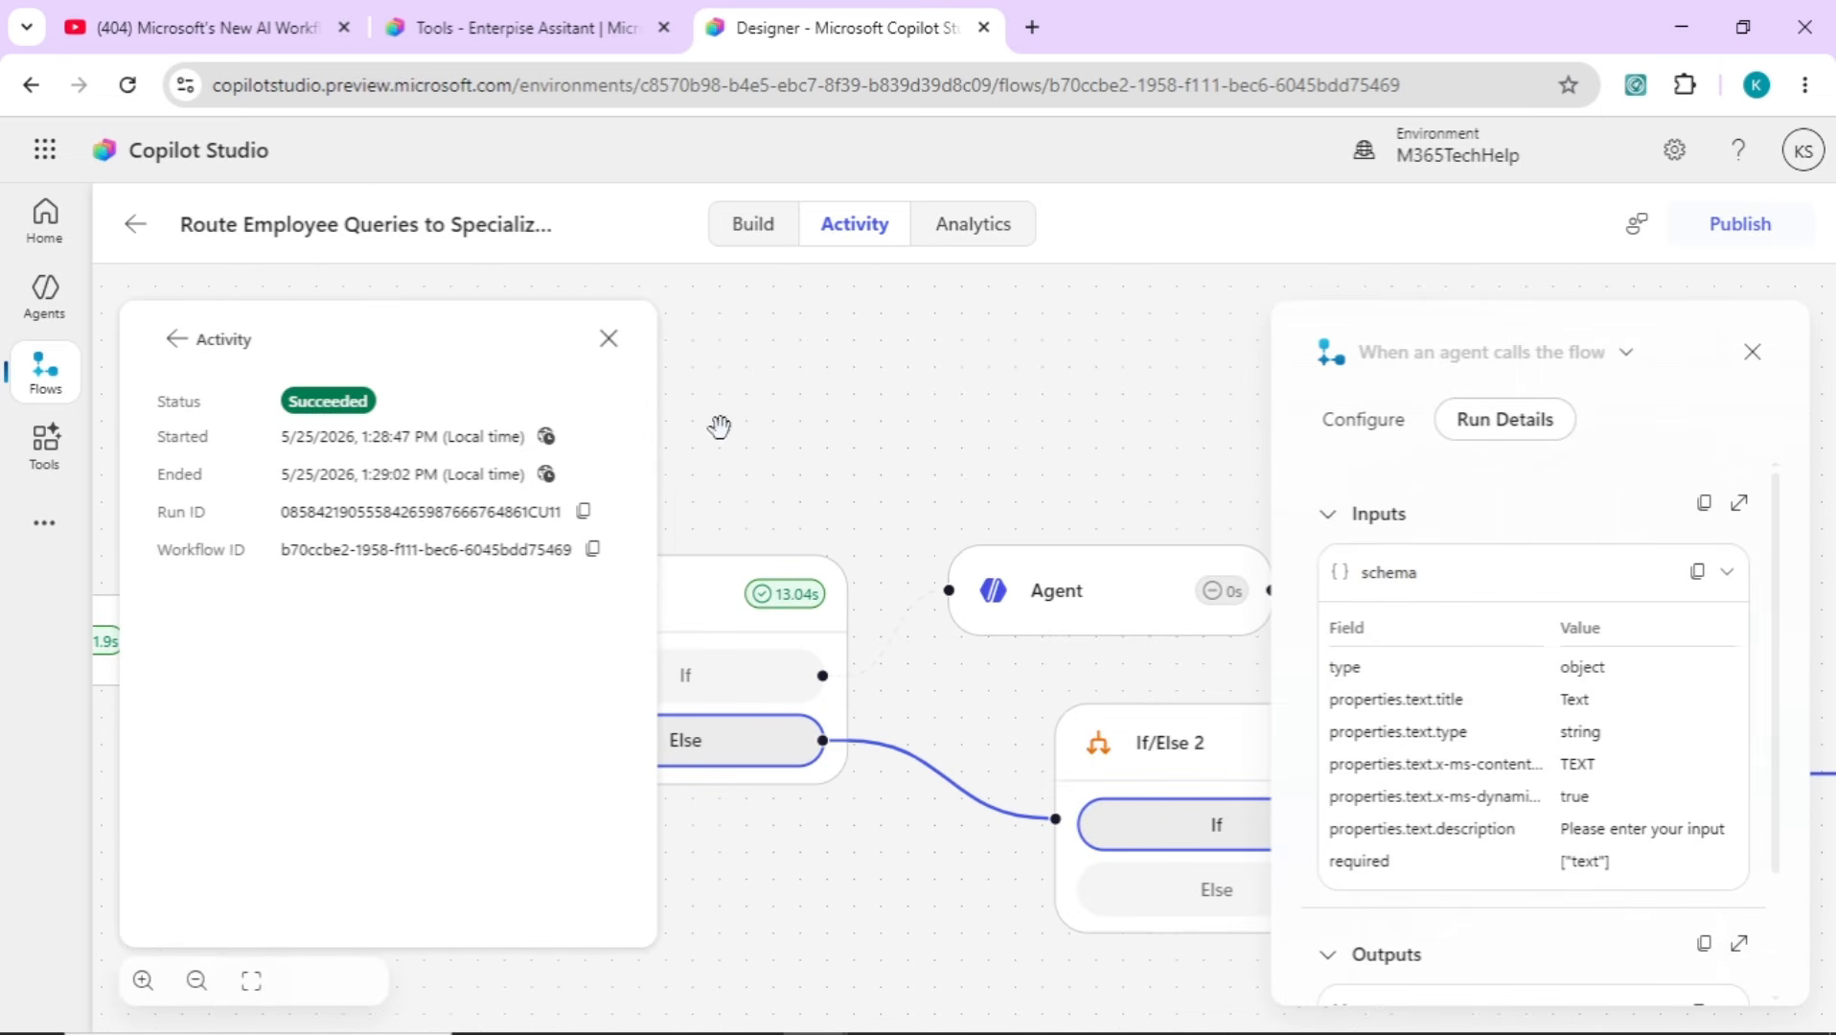
drag(1131, 436, 720, 439)
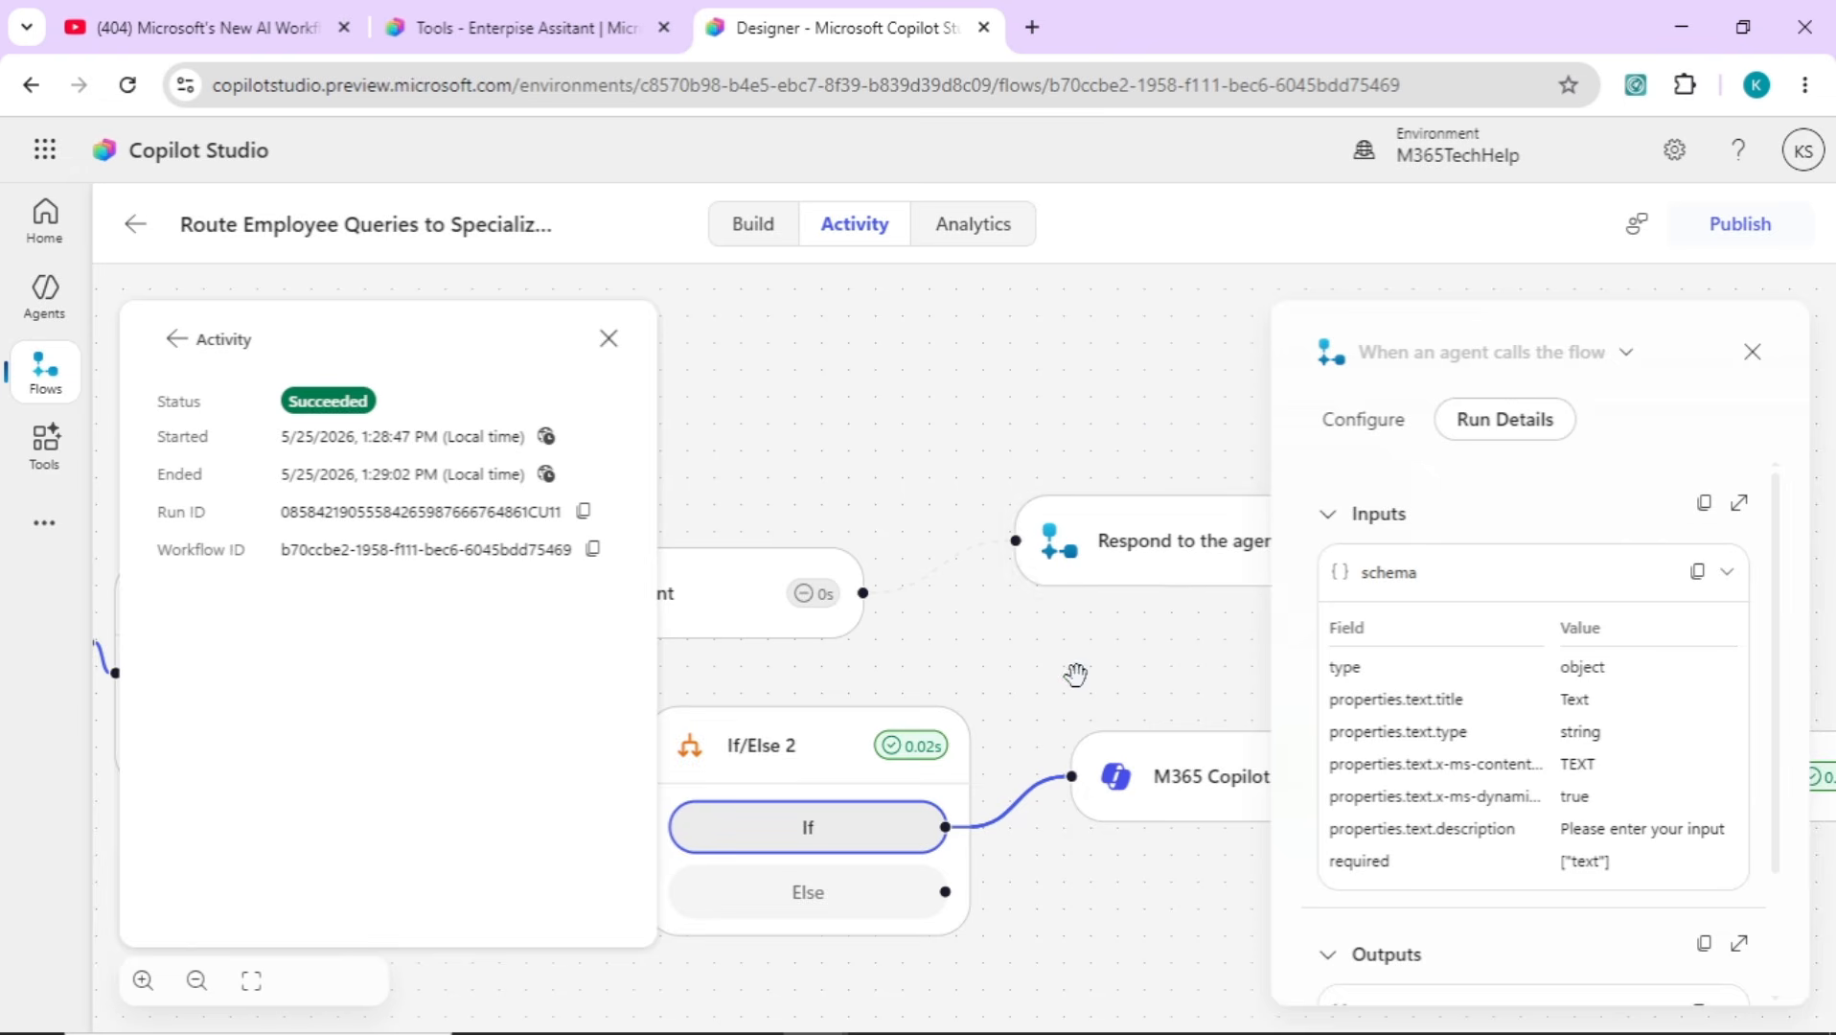
drag(1075, 675, 823, 600)
drag(1085, 595, 643, 598)
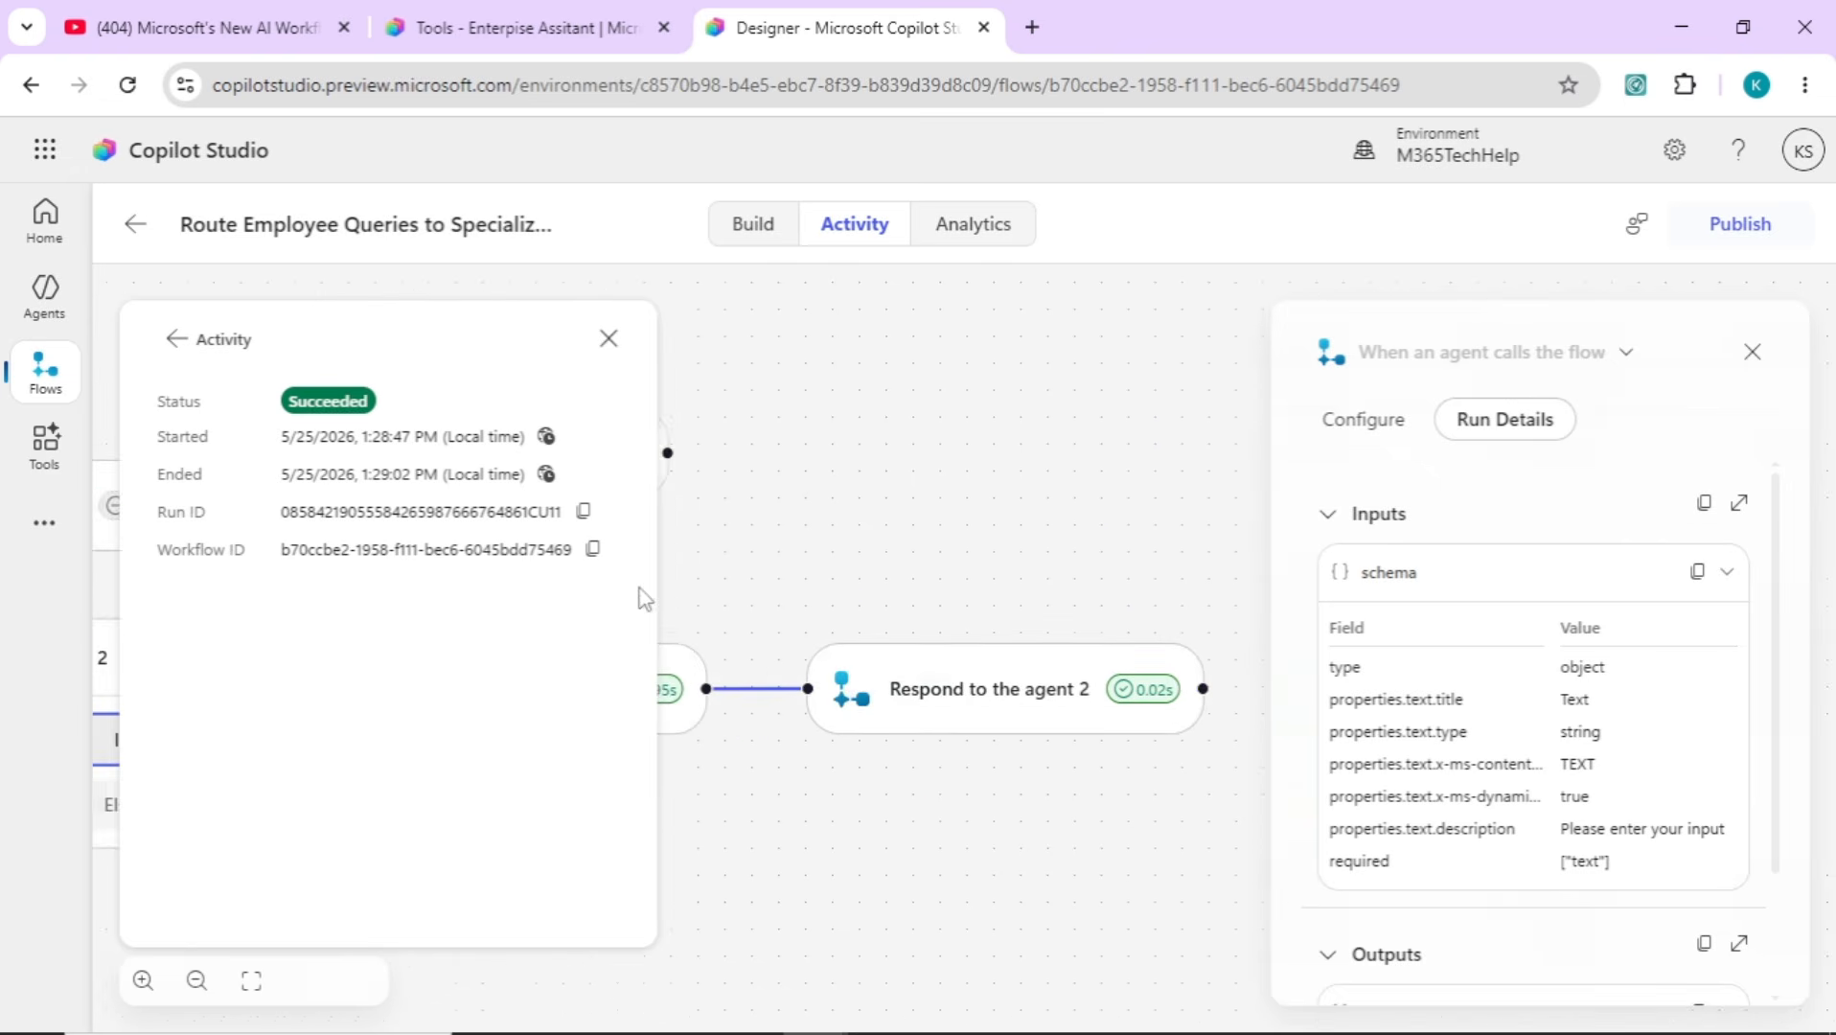
click(1027, 692)
Read the assistant's full reply to the invoice total question, and review both response branches on the workflow's build canvas
click(523, 31)
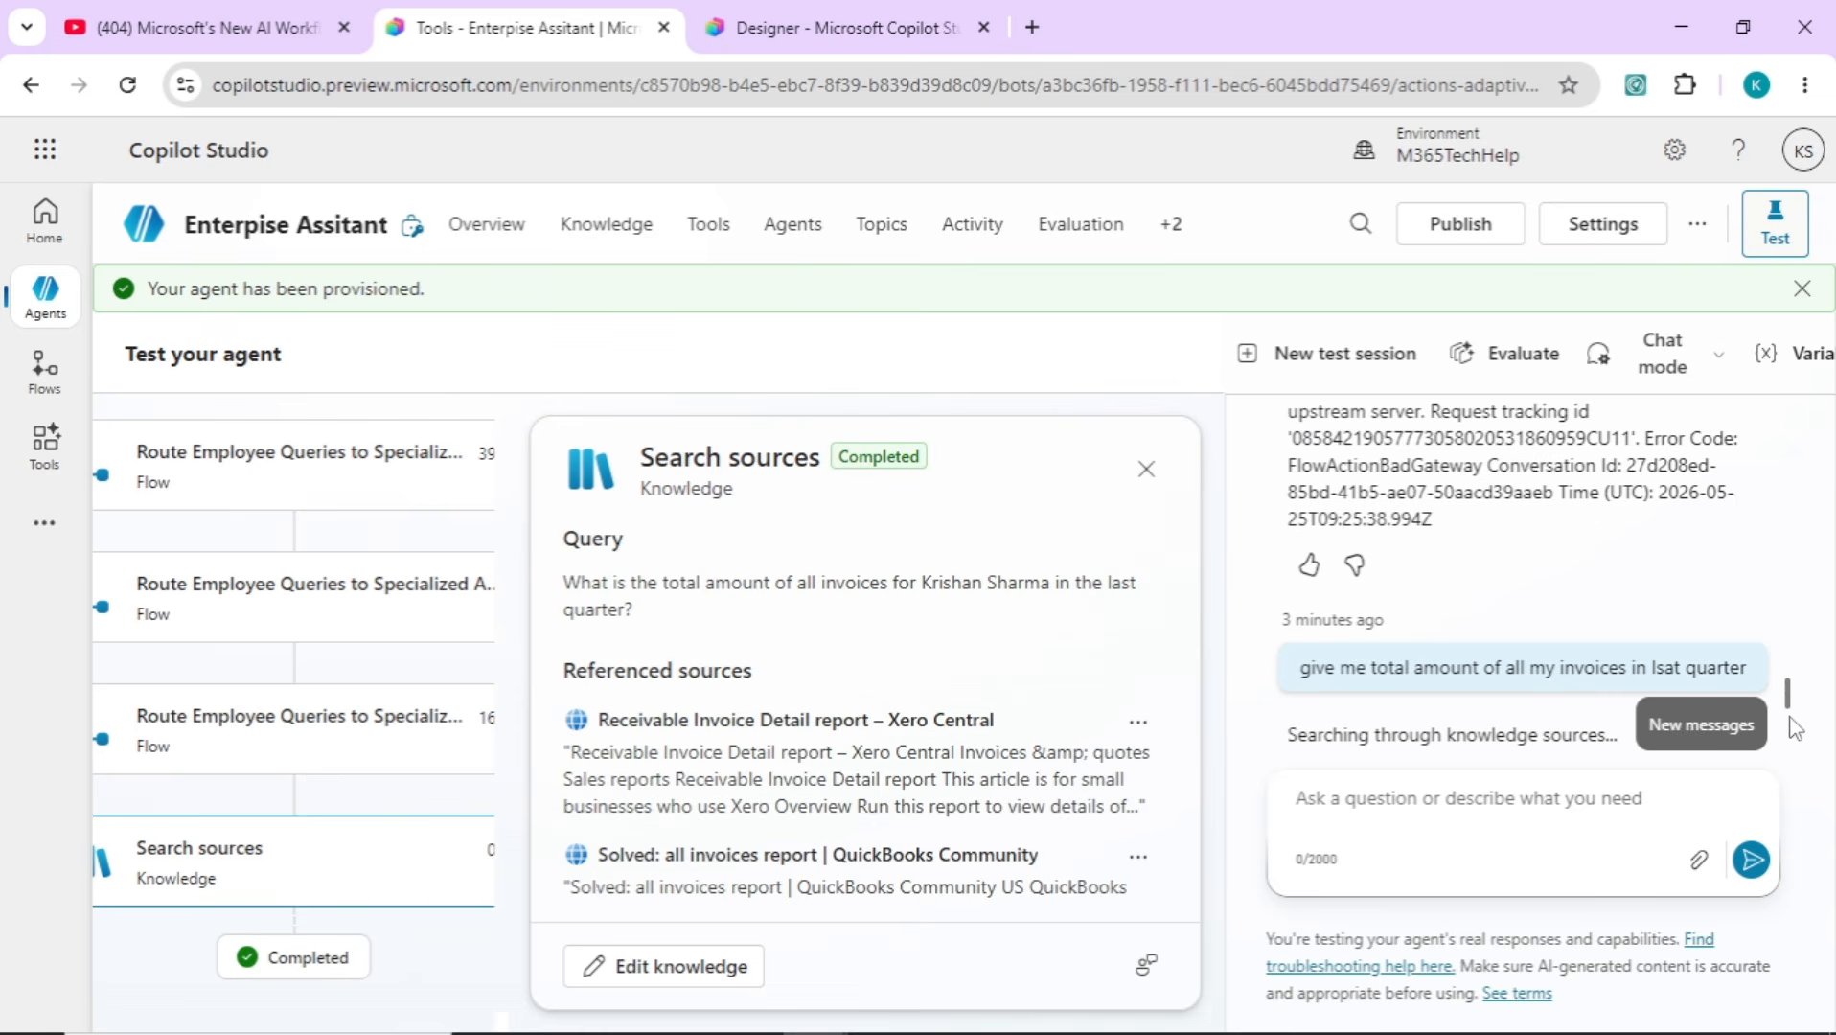
scroll(1792, 709, up, 1)
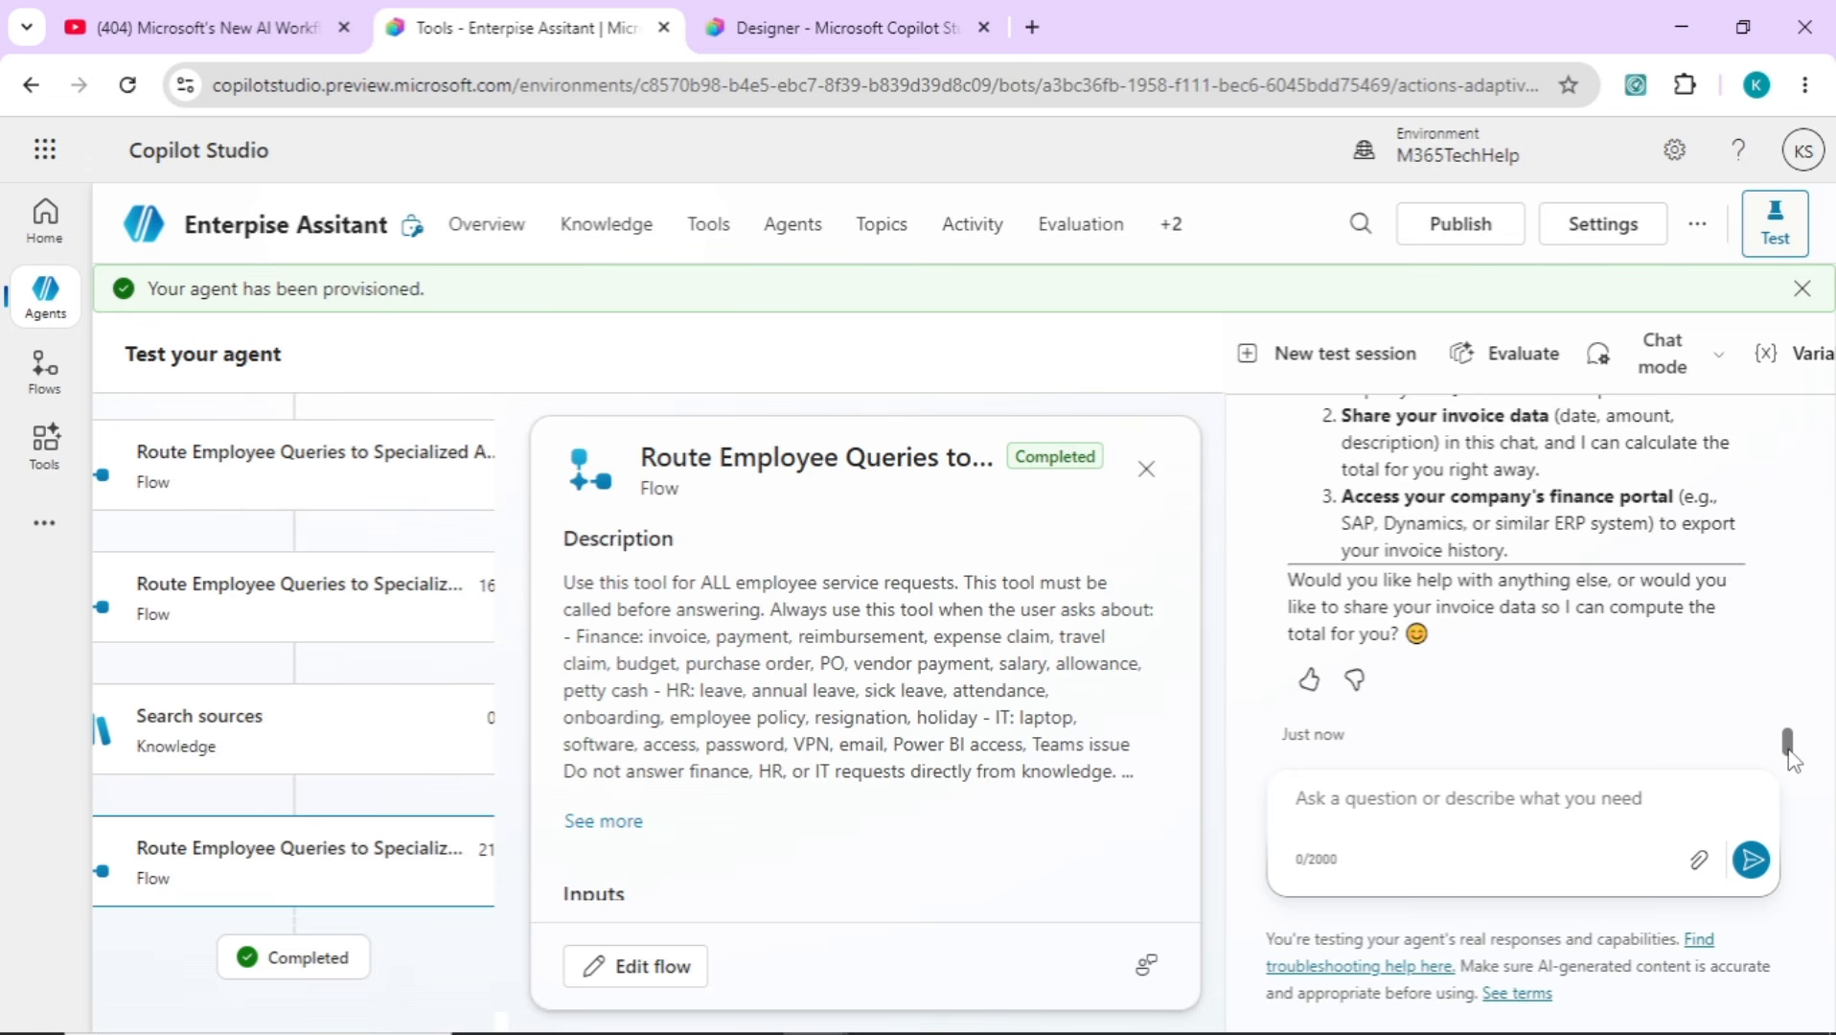
drag(1793, 760, 1790, 702)
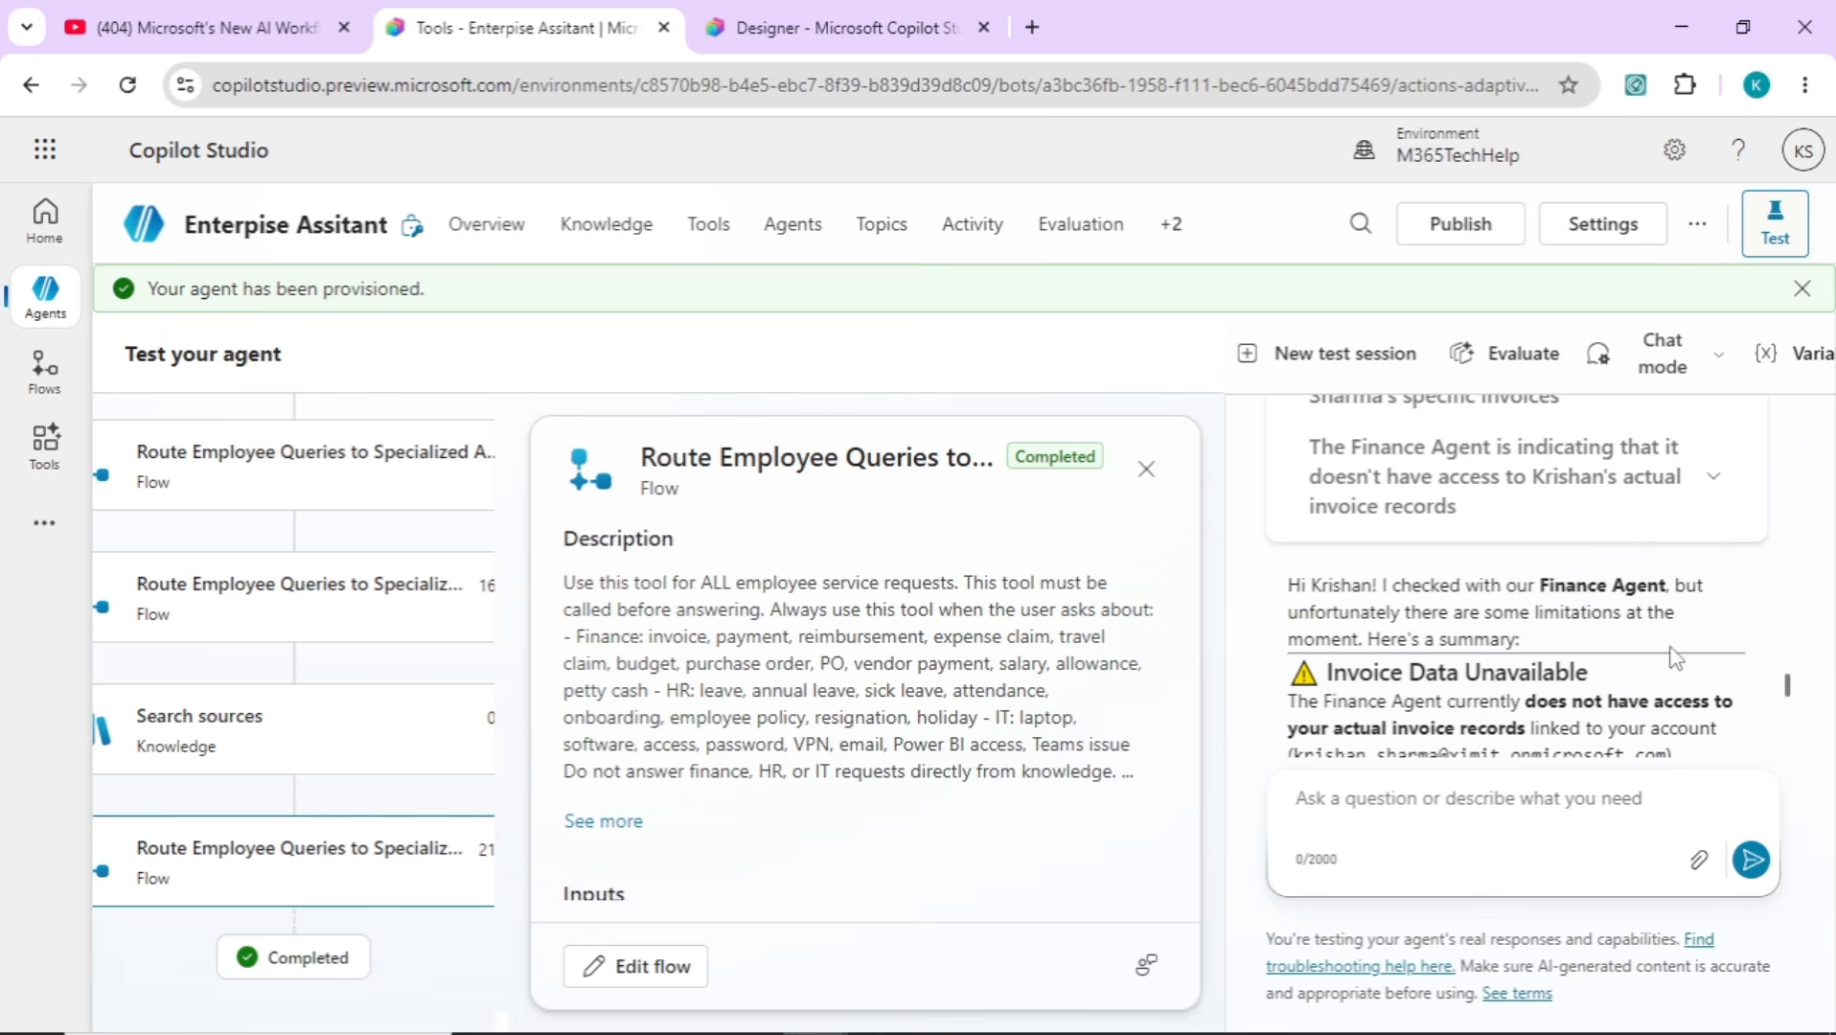
drag(1787, 685, 1793, 748)
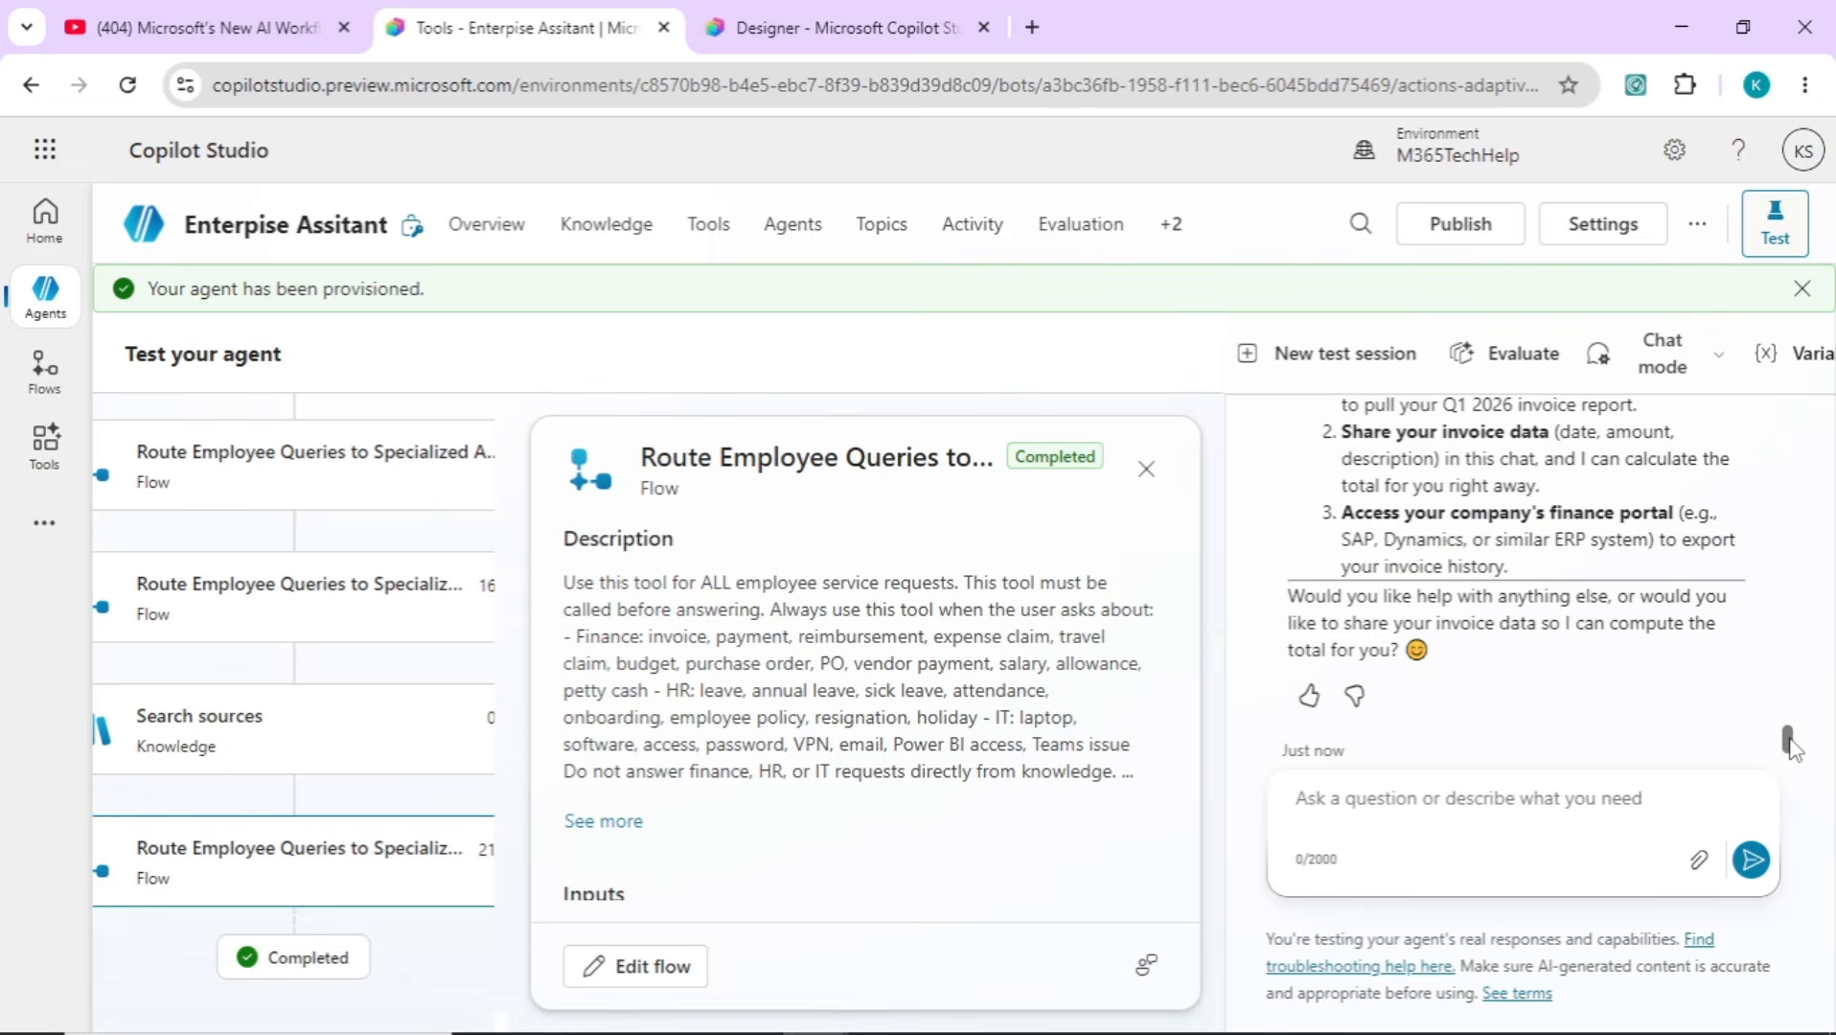
key(ctrl+Tab)
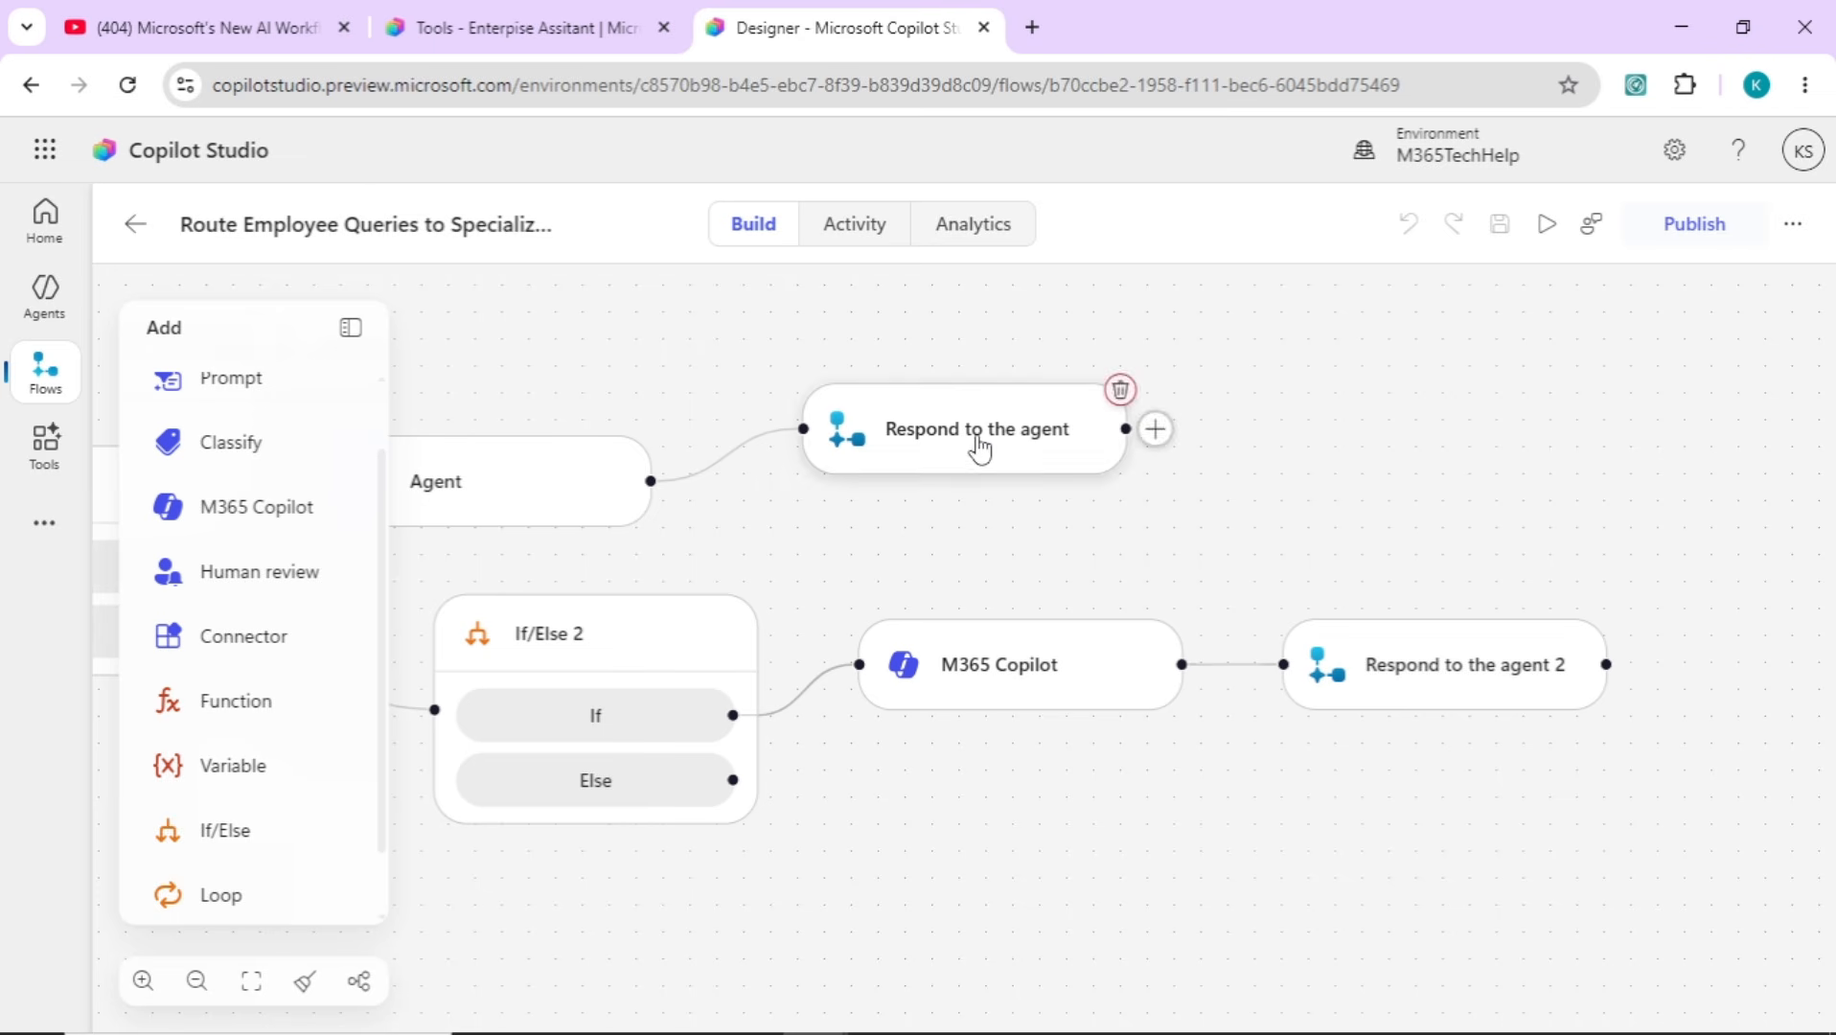
drag(672, 573, 791, 584)
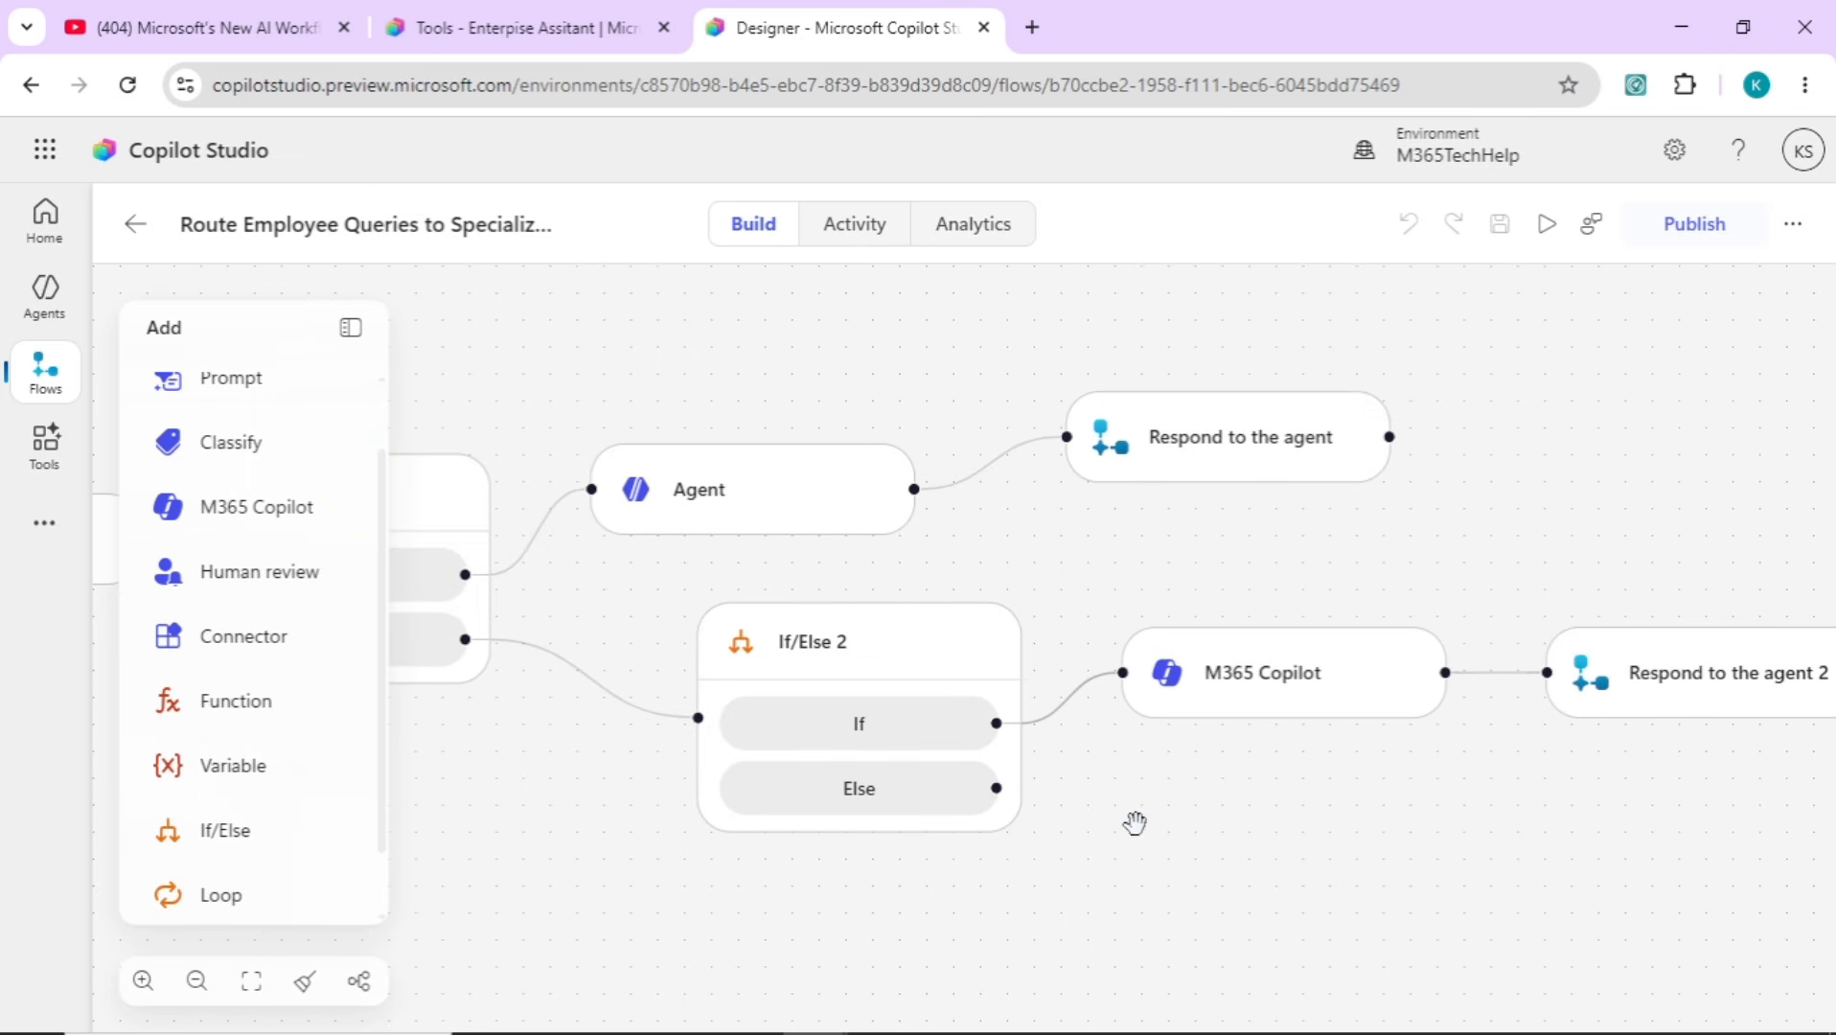